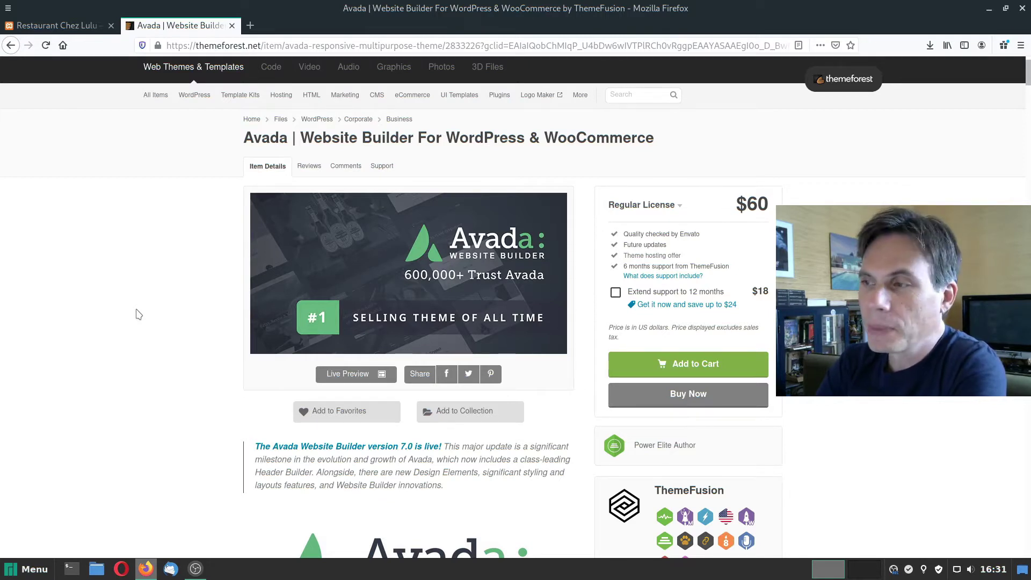
Compare the Avada license options, then open the theme's live preview of prebuilt demos.
left_click(646, 205)
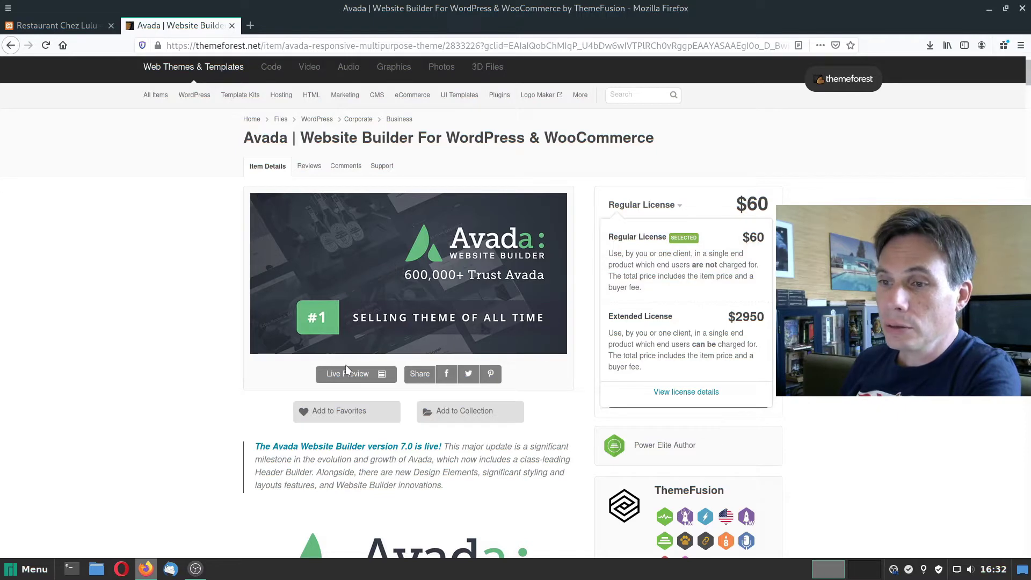
left_click(346, 378)
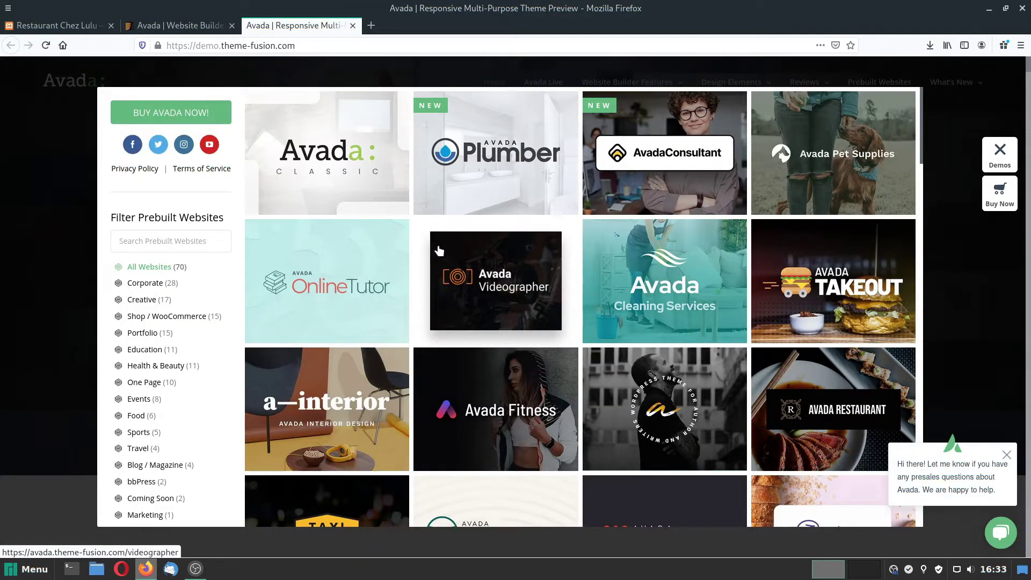
Open the Avada Food demo and scroll through its home page.
scroll(591, 308, "down", 5)
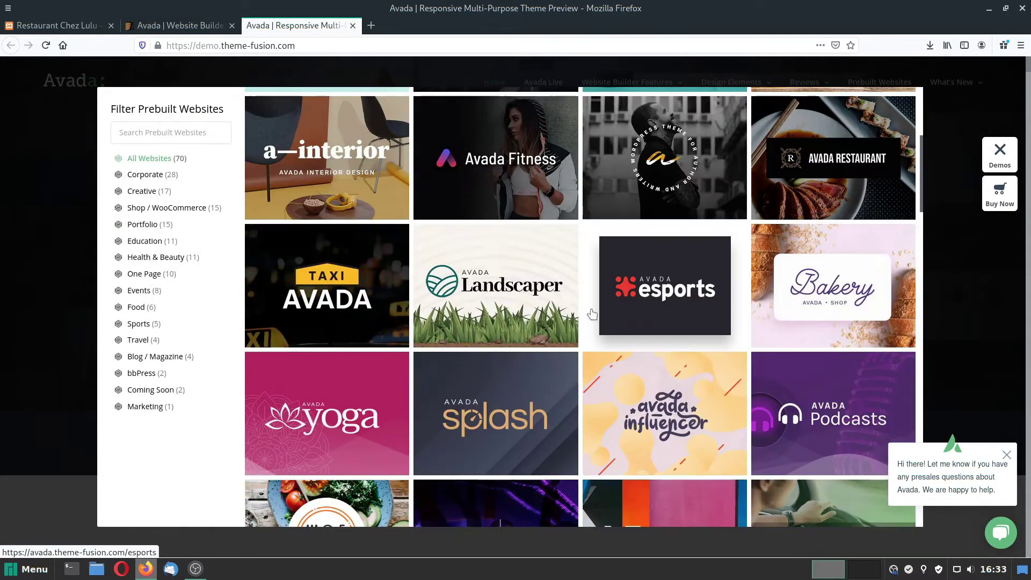
scroll(592, 314, "down", 5)
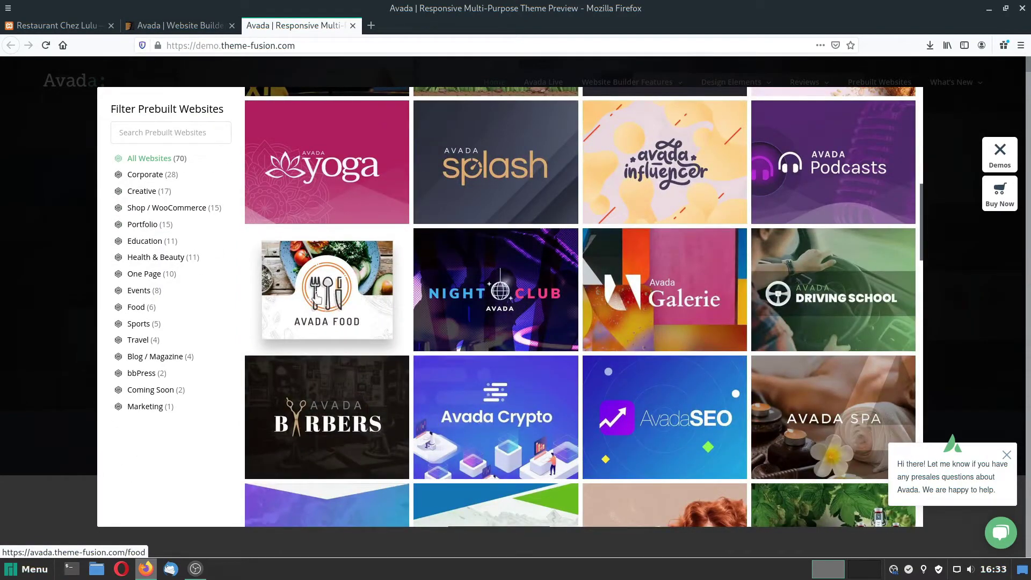
left_click(327, 296)
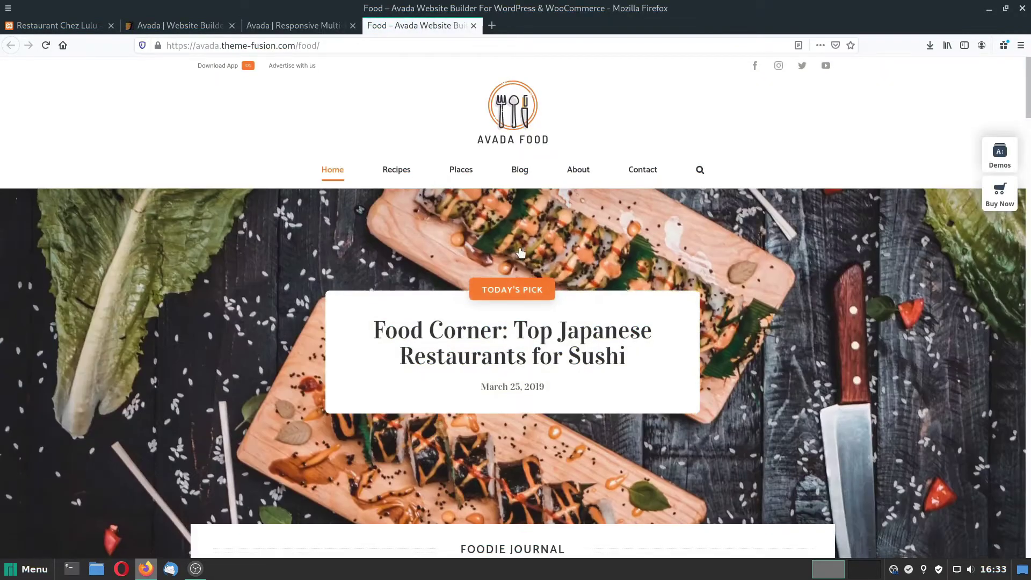
scroll(520, 253, "down", 15)
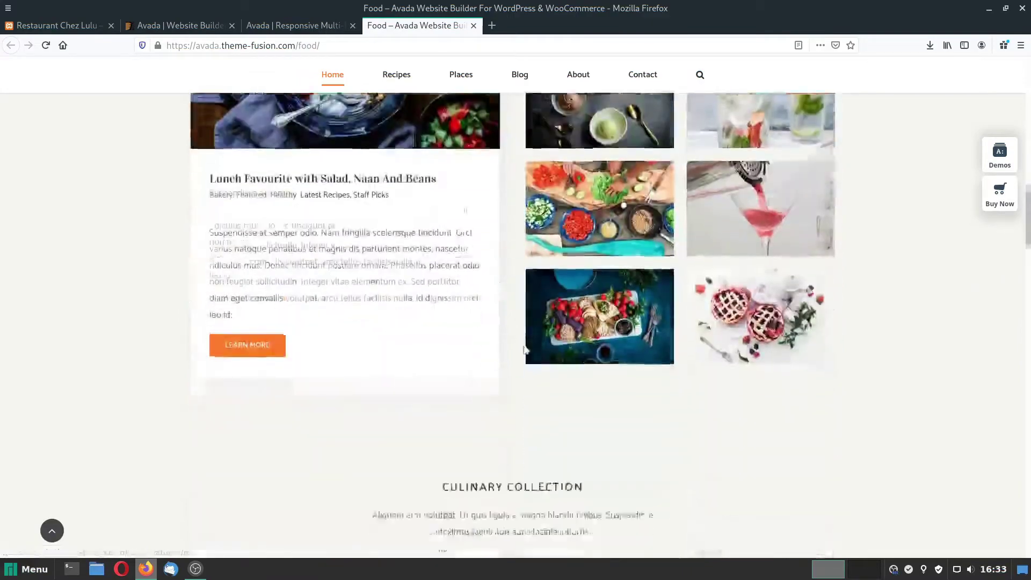
scroll(525, 349, "down", 15)
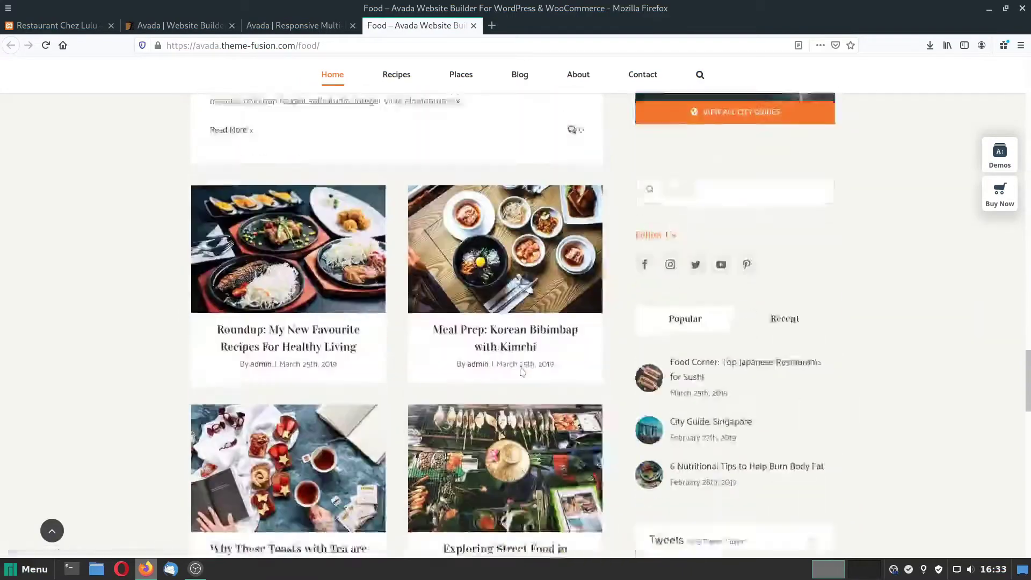
scroll(521, 371, "down", 15)
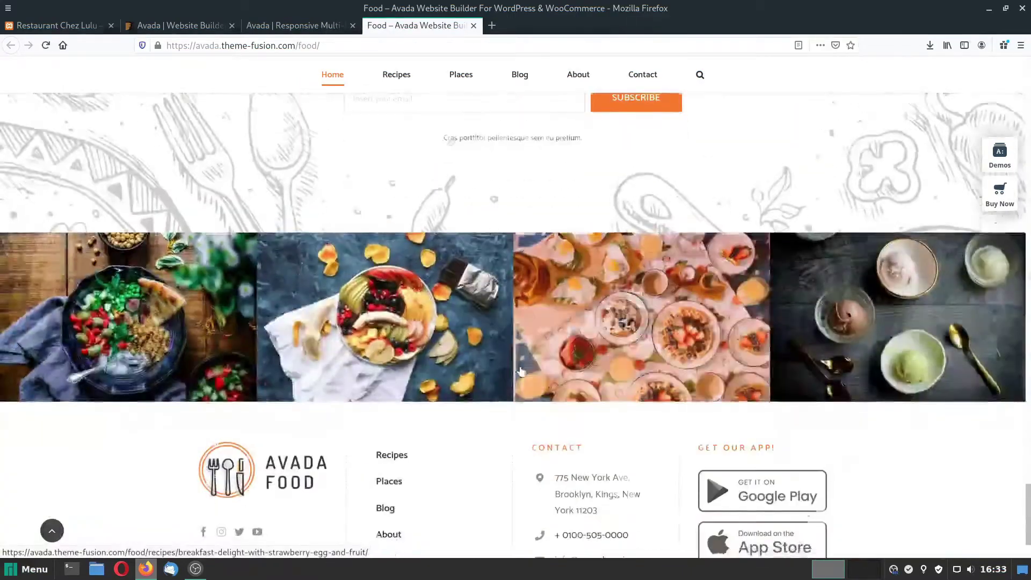
scroll(520, 370, "down", 3)
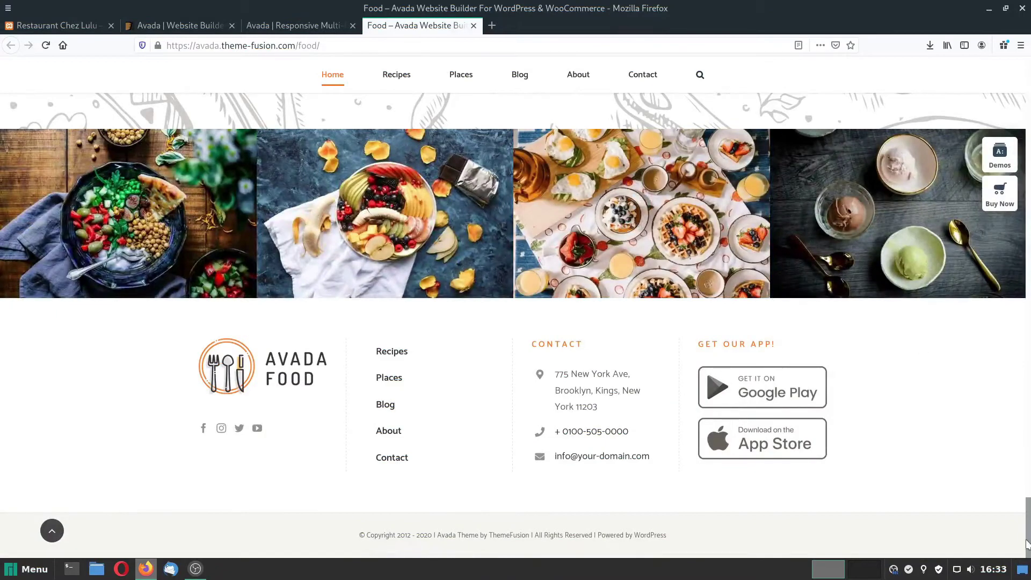
left_click_drag(1028, 545, 1022, 49)
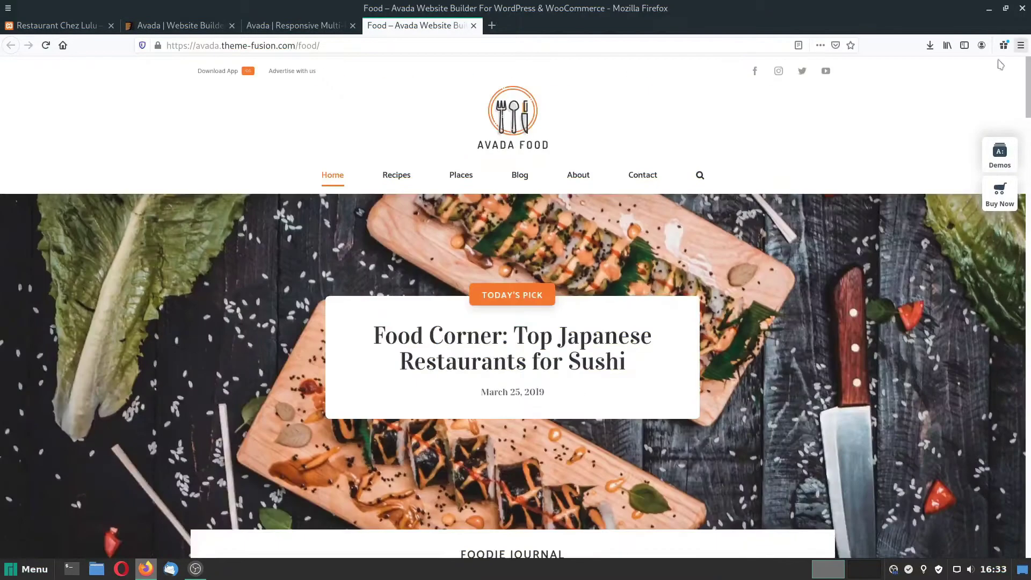
Browse the Avada Food demo's Recipes page.
left_click(397, 176)
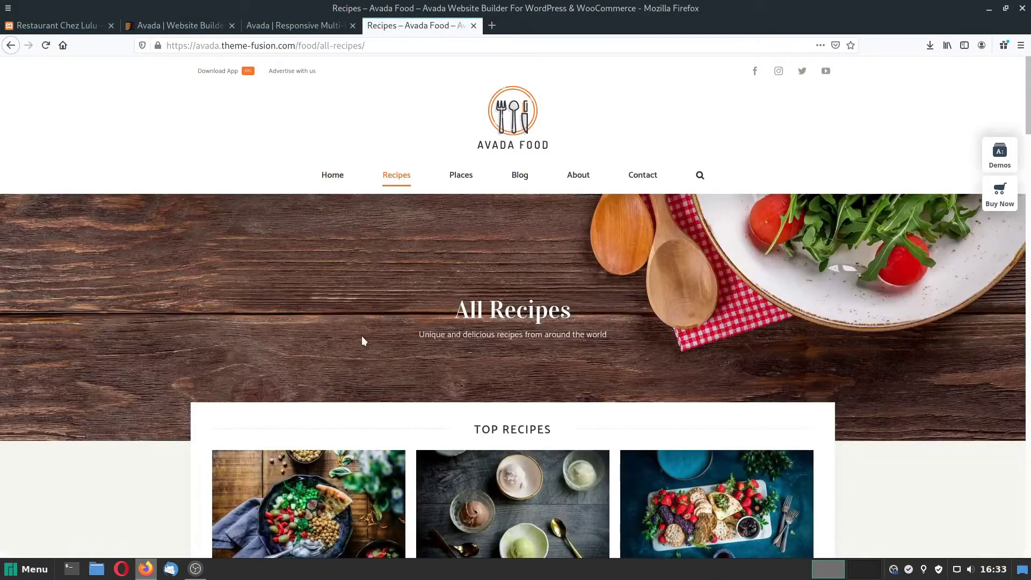
scroll(362, 336, "down", 8)
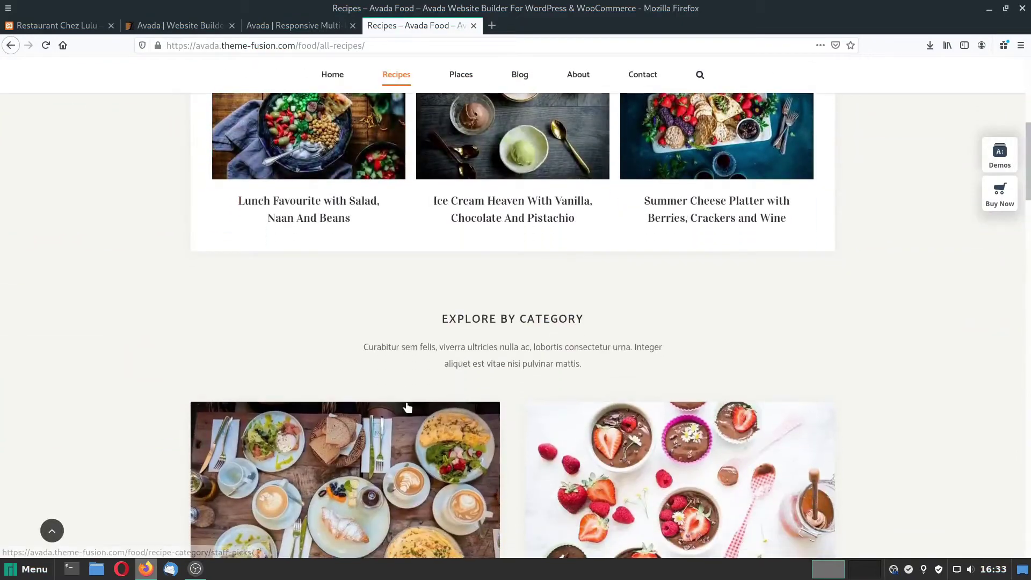
scroll(407, 407, "down", 8)
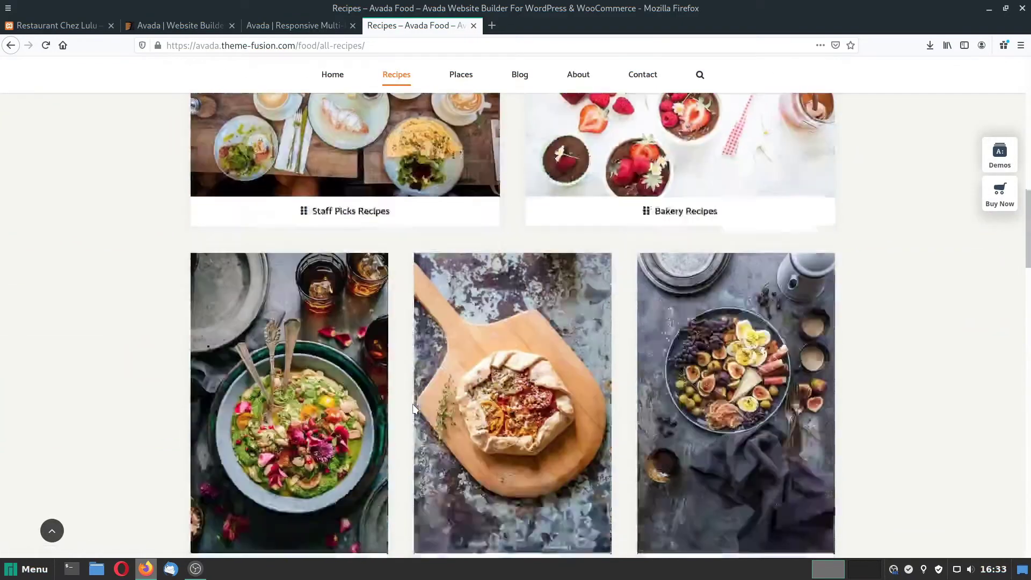
scroll(413, 408, "down", 6)
scroll(545, 471, "up", 12)
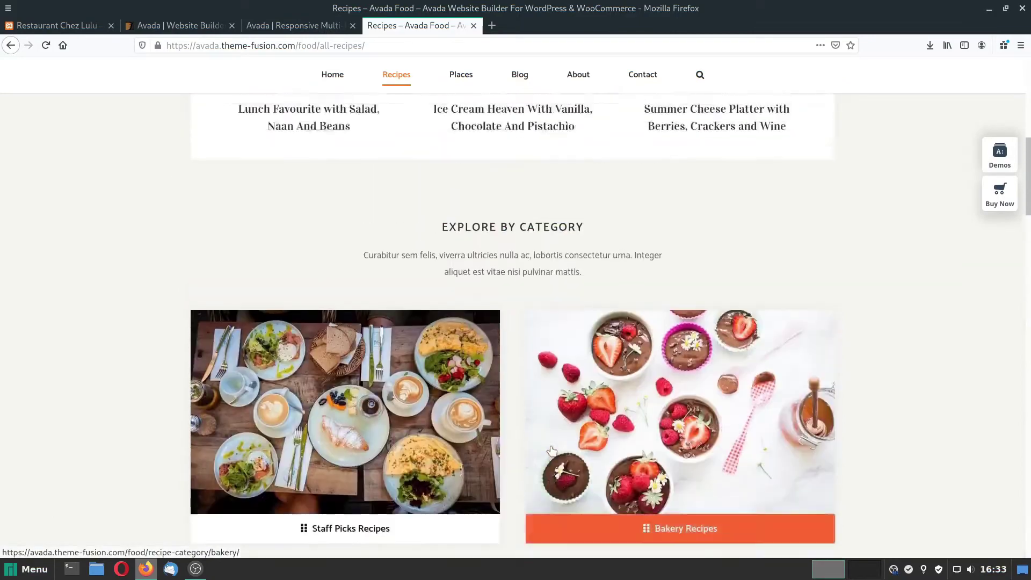
scroll(551, 450, "up", 8)
Browse the demo's Contact Us page and its contact form.
left_click(642, 74)
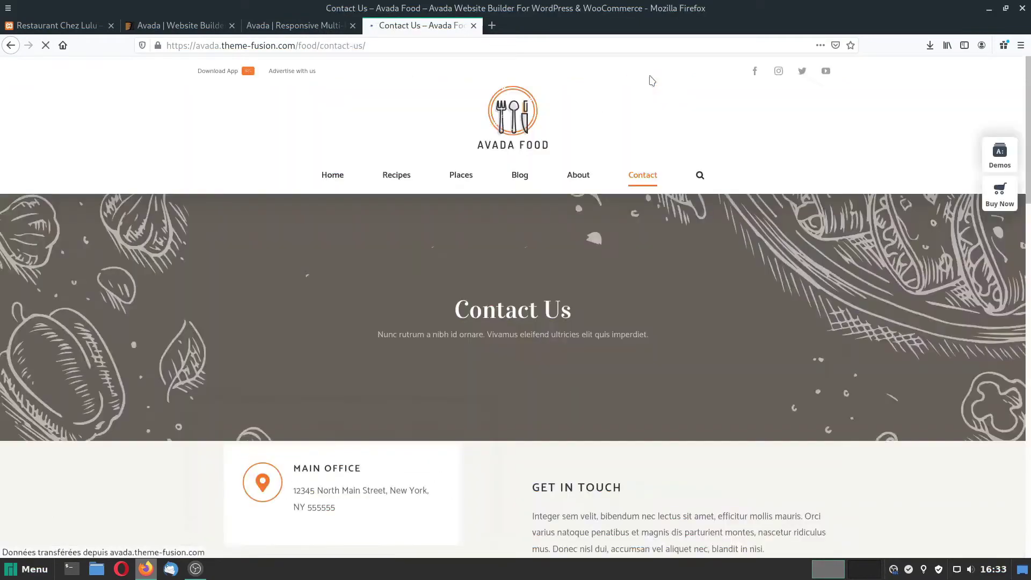
scroll(623, 338, "down", 6)
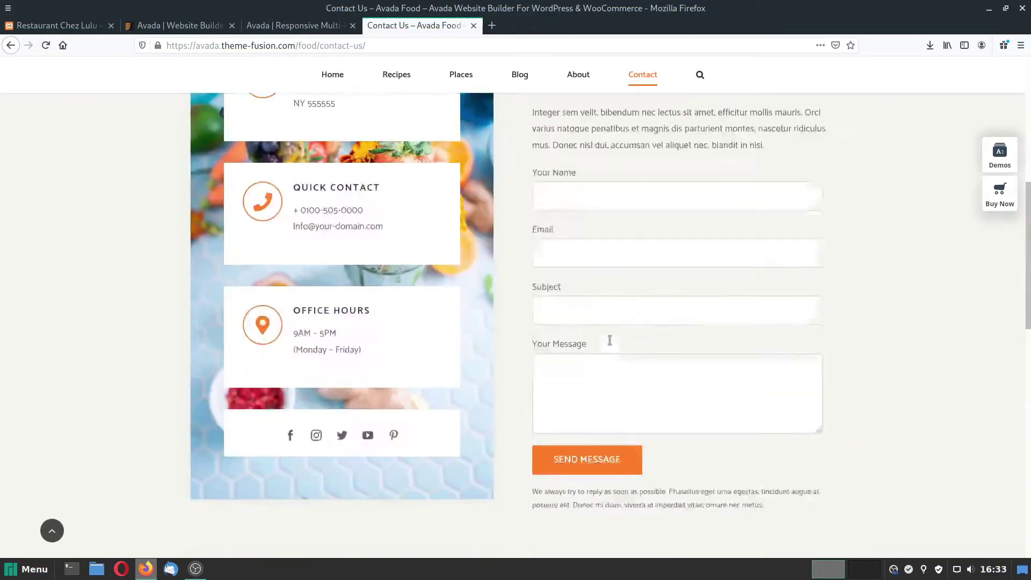
scroll(610, 340, "down", 9)
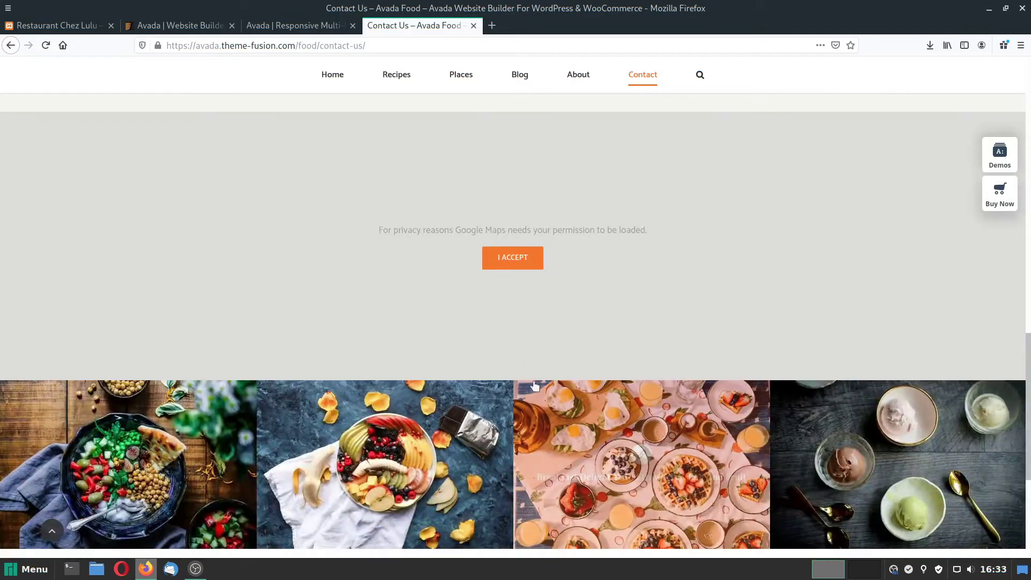
scroll(534, 385, "down", 5)
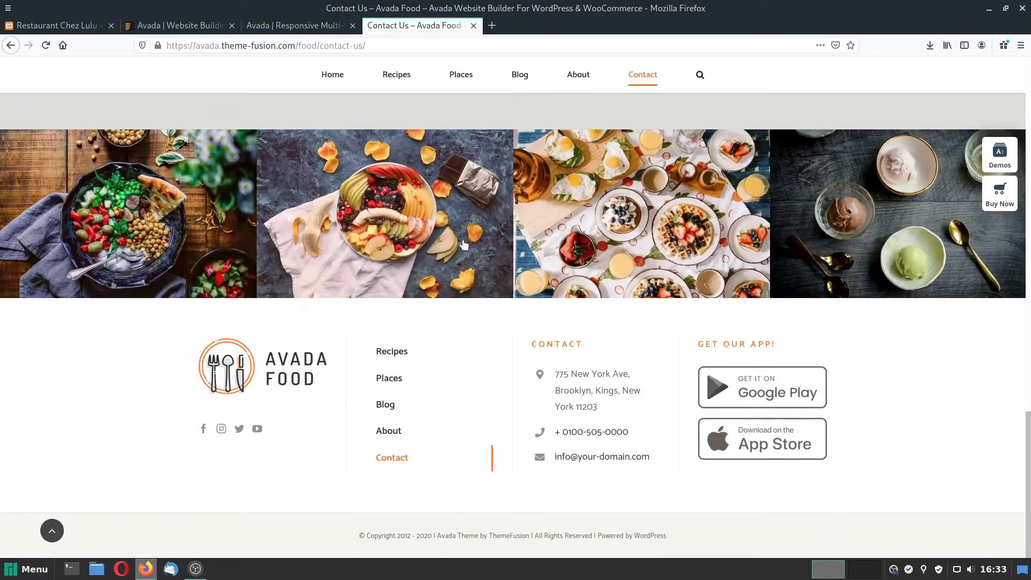
scroll(578, 415, "up", 10)
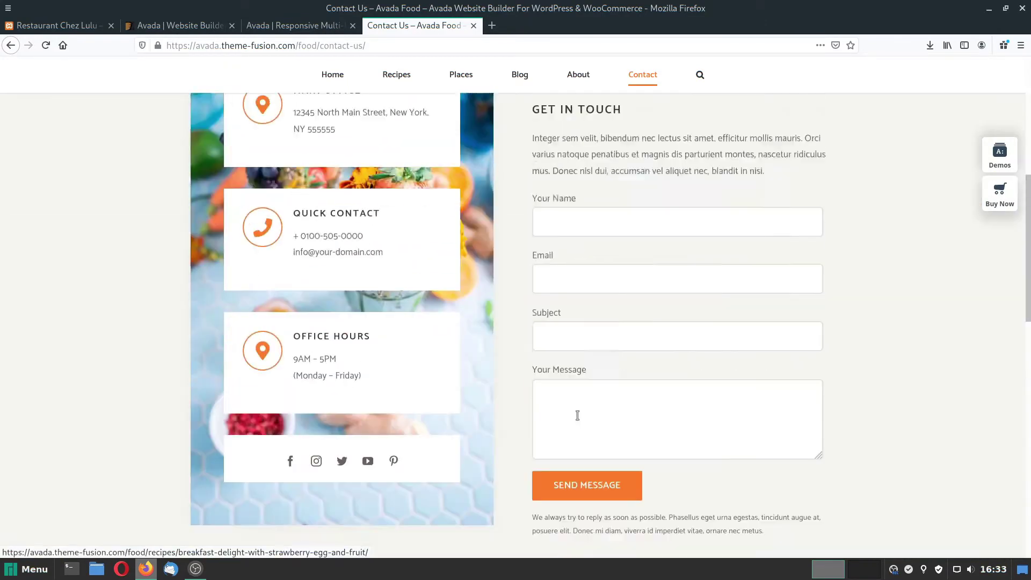
scroll(577, 415, "up", 6)
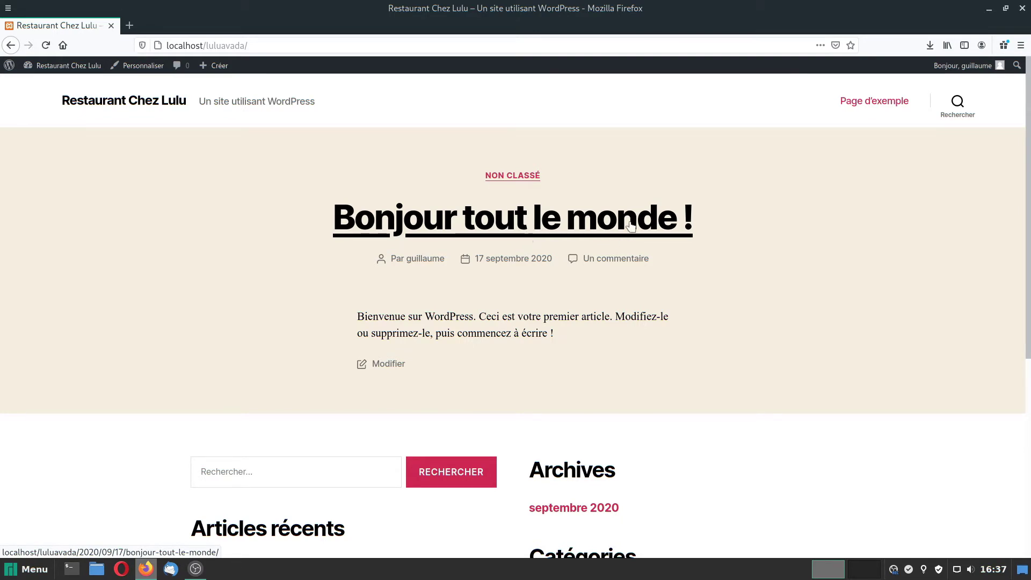
From Page d'exemple, go to the Chez Lulu dashboard and open Apparence > Thèmes.
left_click(873, 102)
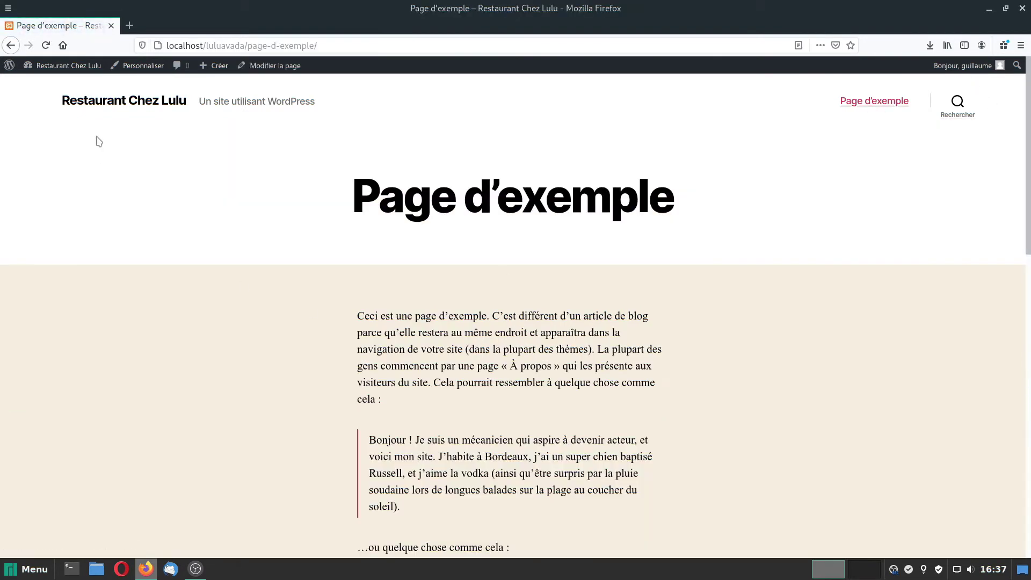
left_click(64, 67)
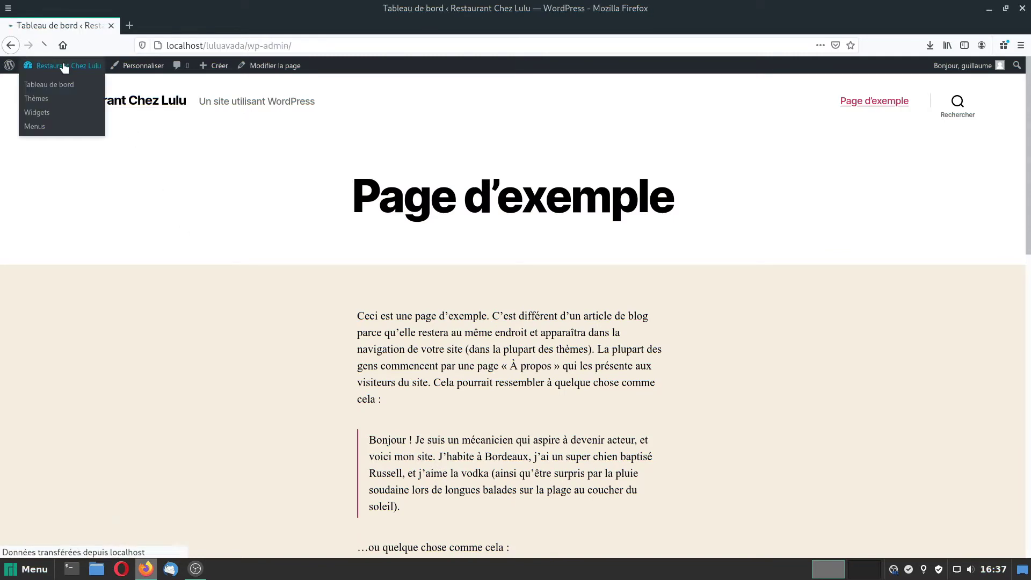
mouse_move(37, 232)
left_click(103, 235)
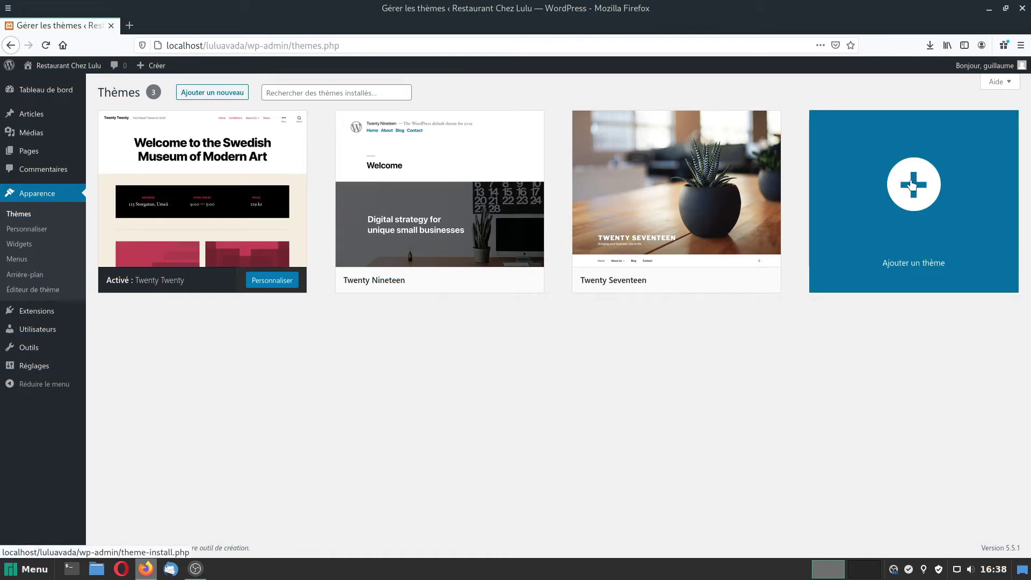
Upload and install Avada.zip from Téléchargements as a new theme, then activate it.
left_click(914, 187)
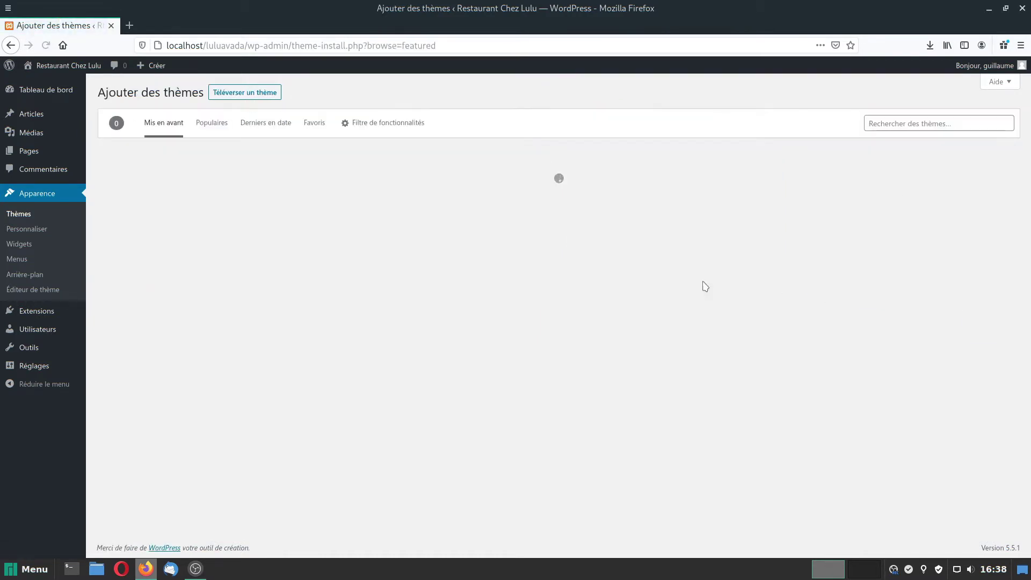
left_click(242, 93)
left_click(466, 191)
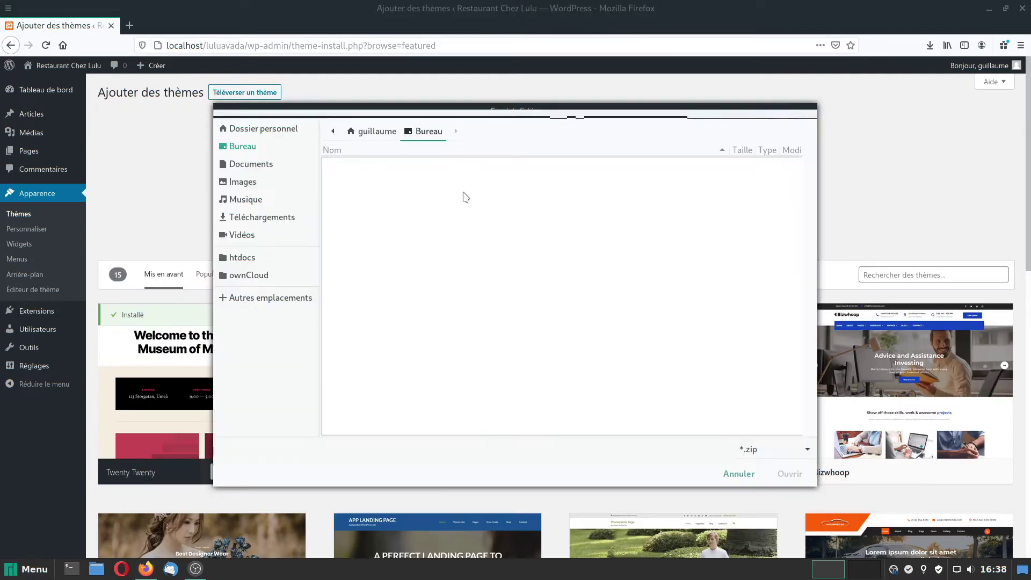
left_click(262, 217)
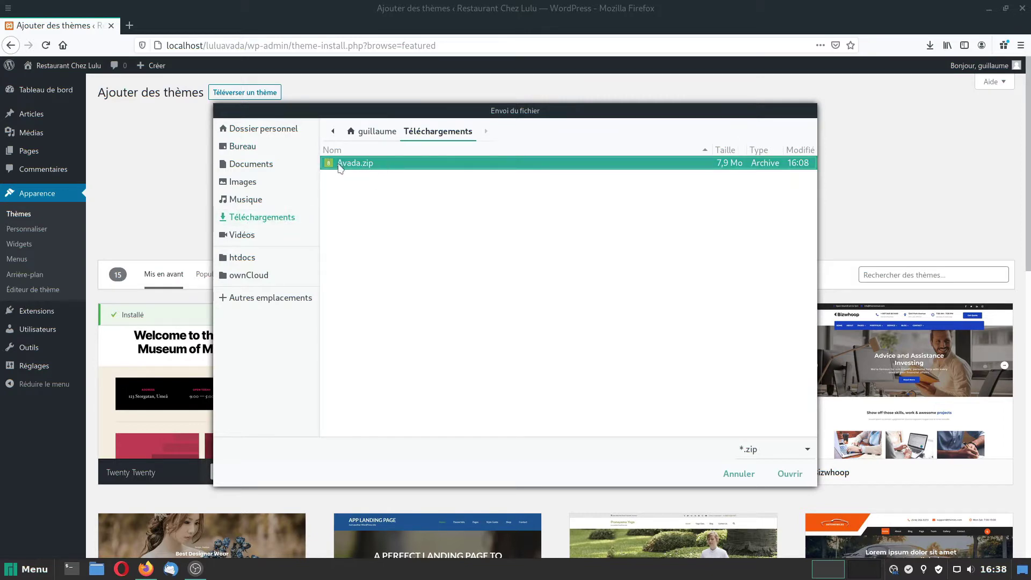
left_click(338, 165)
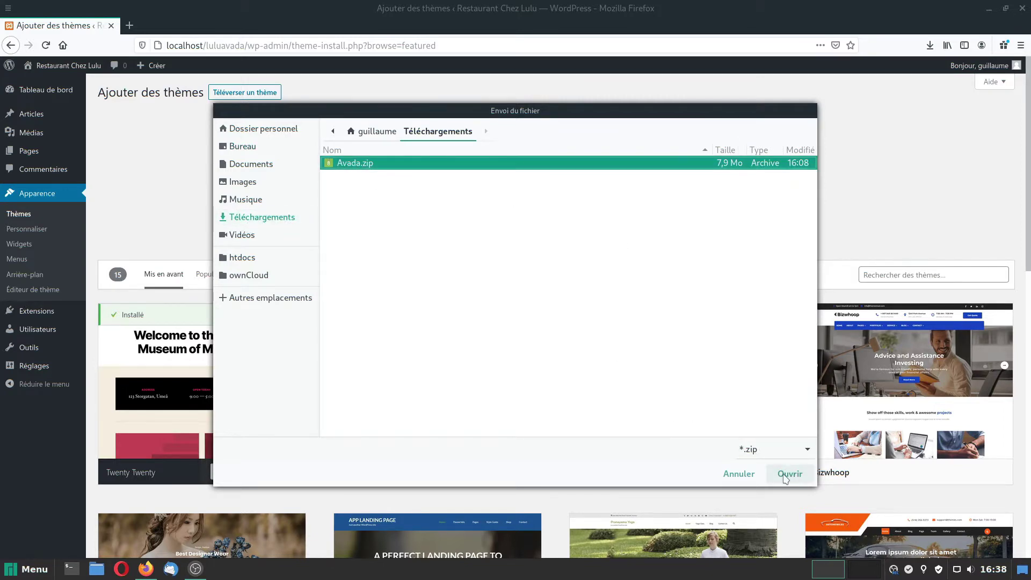
left_click(788, 474)
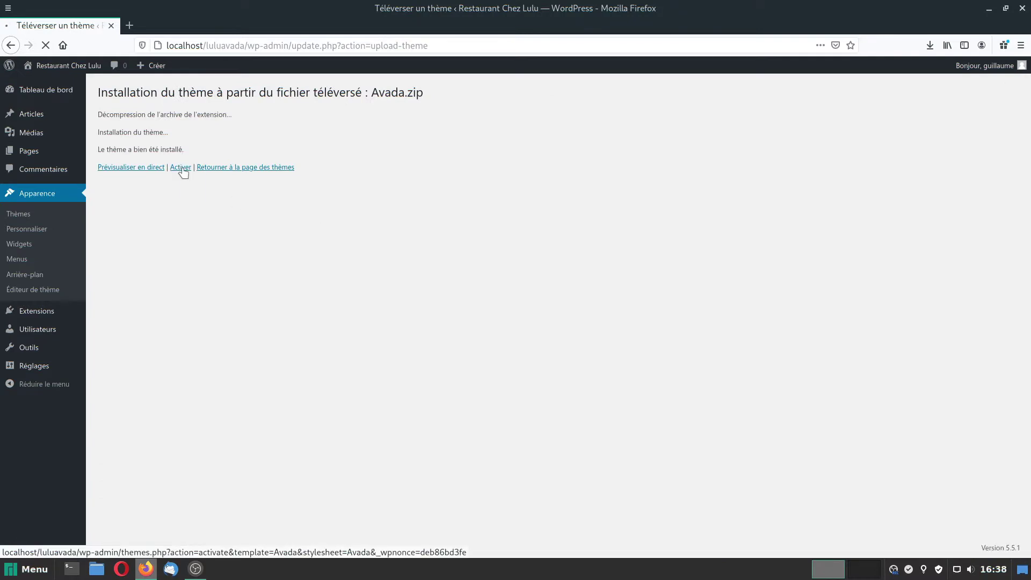
left_click(181, 168)
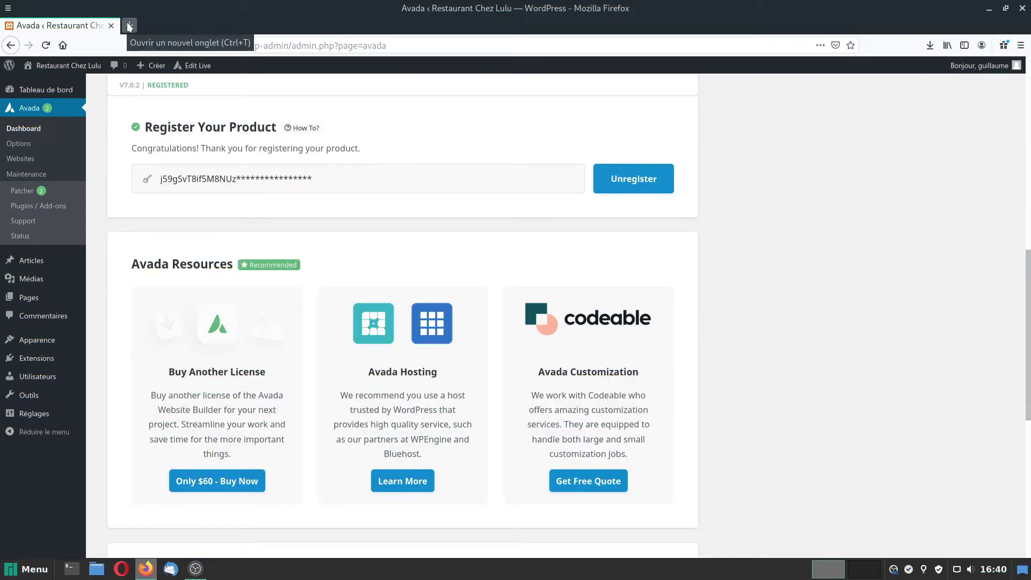
Install the Avada Core plugin from Avada's plugin manager.
scroll(194, 167, "up", 8)
scroll(287, 327, "up", 3)
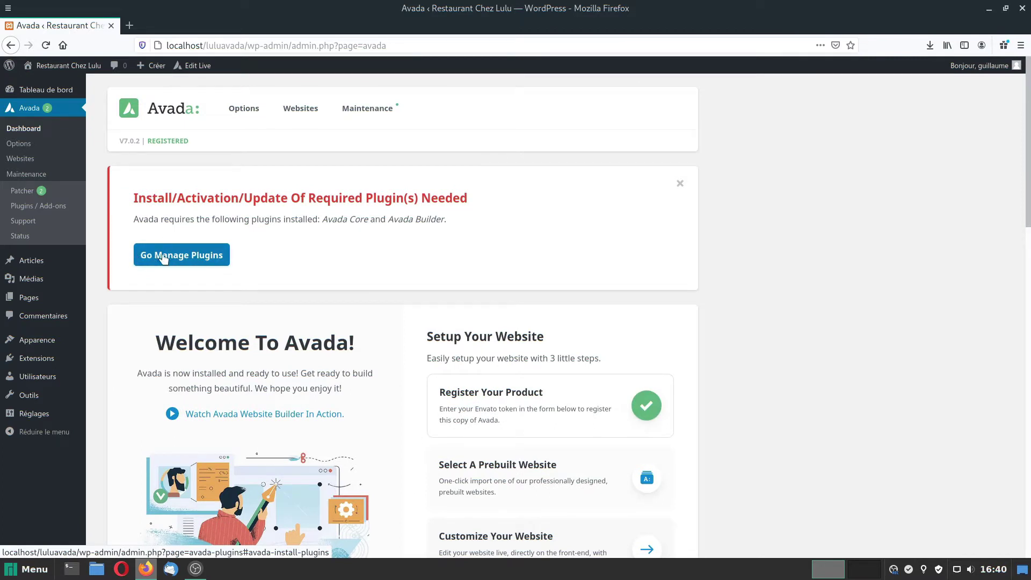
left_click(184, 256)
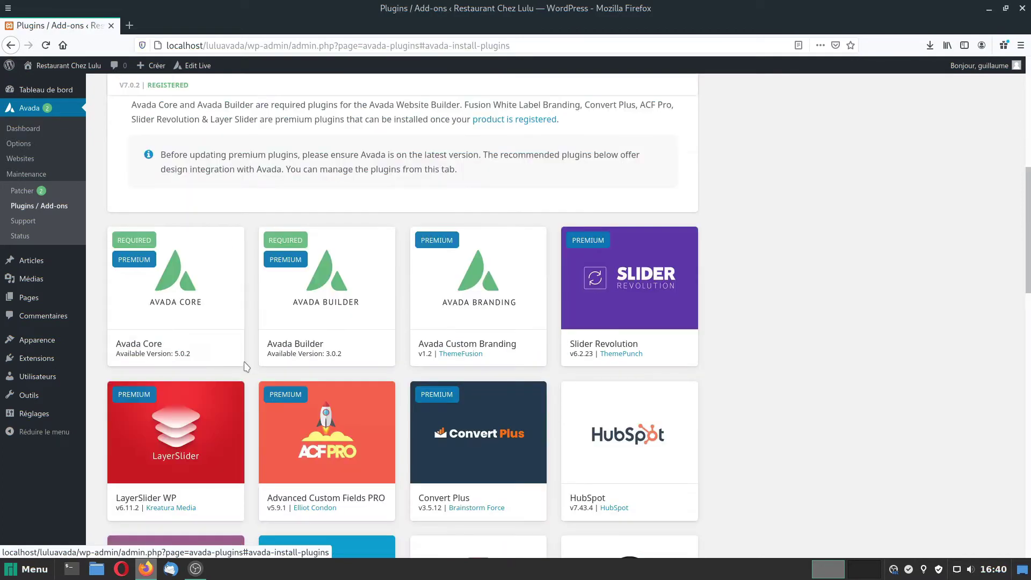
mouse_move(370, 274)
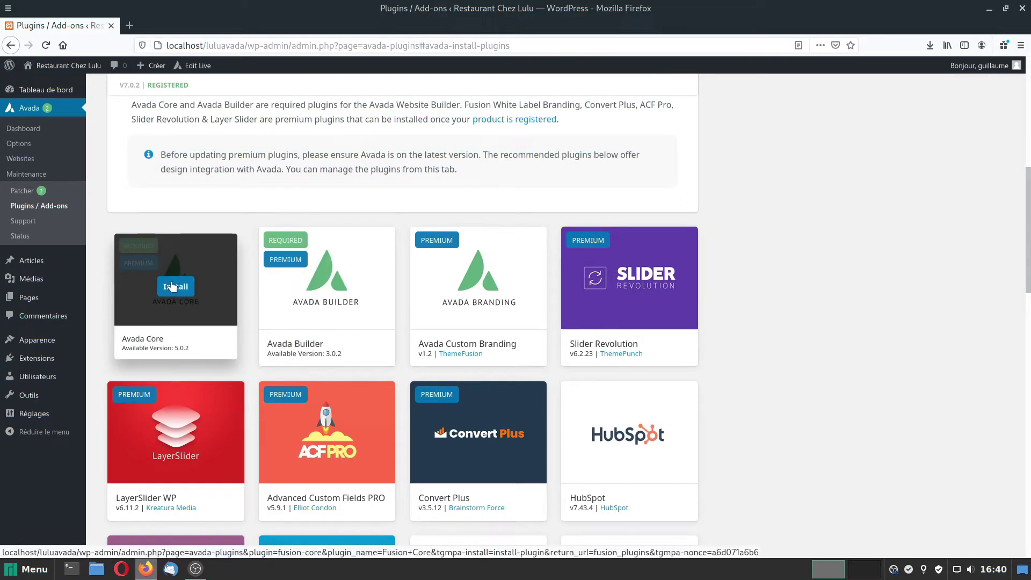
left_click(176, 286)
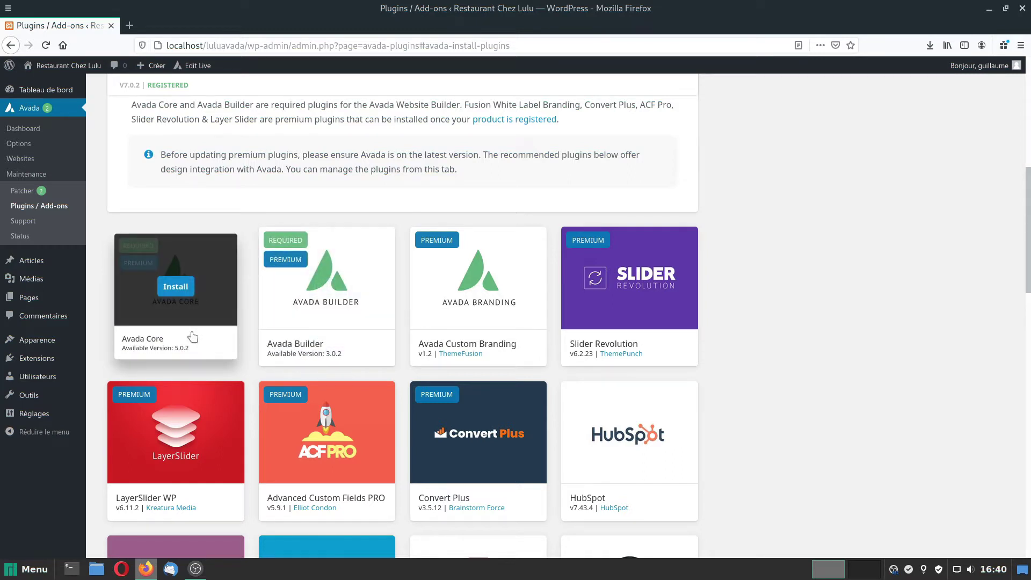
left_click(176, 288)
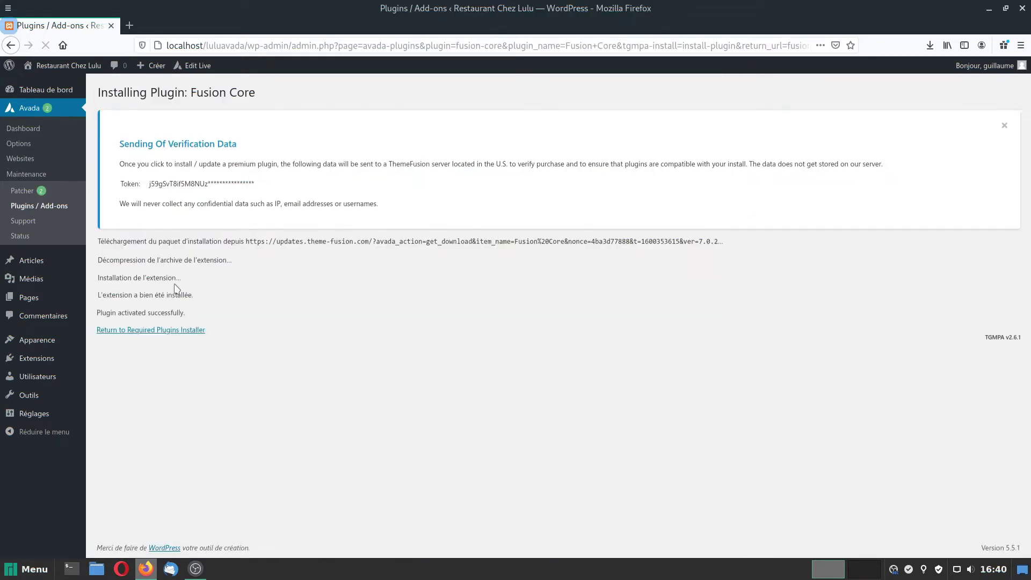
left_click(153, 330)
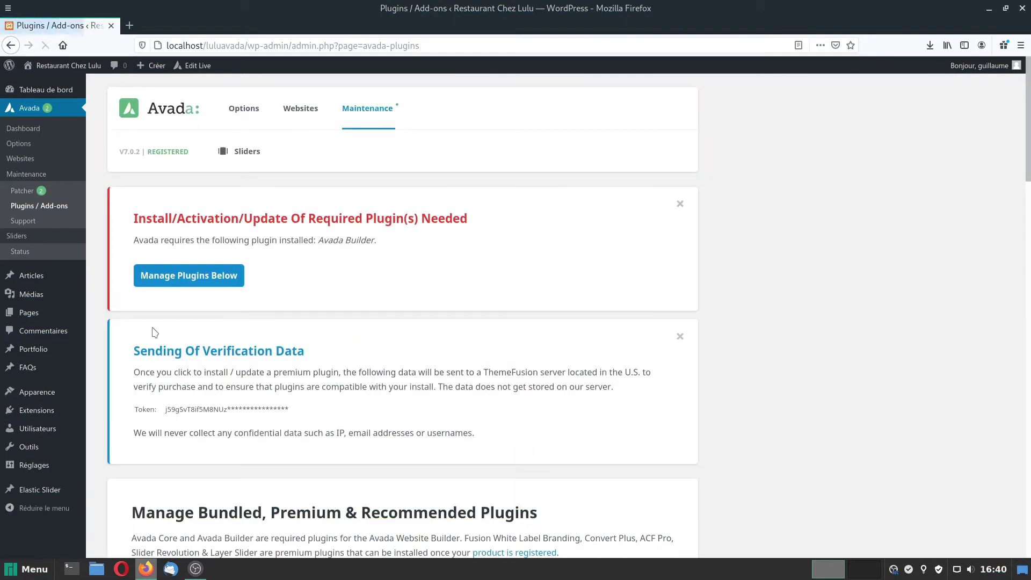
Install the Avada Builder and Slider Revolution plugins.
left_click(186, 271)
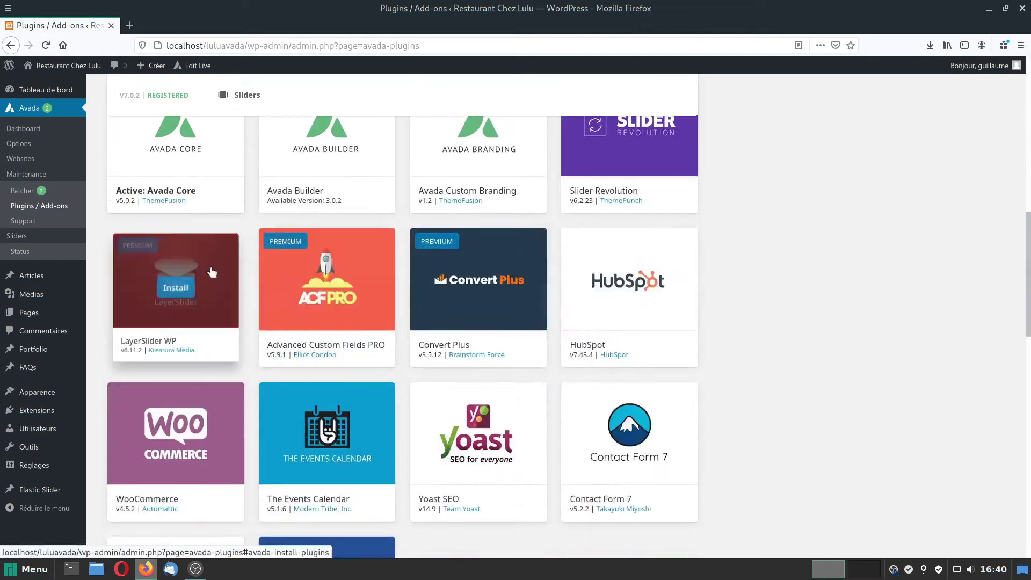
mouse_move(333, 154)
scroll(325, 199, "up", 3)
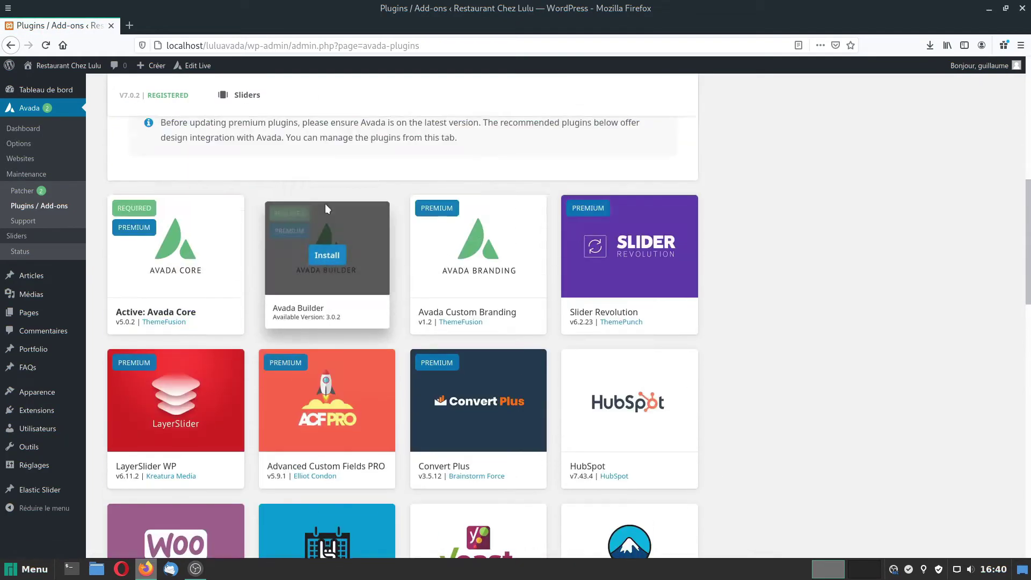
left_click(332, 256)
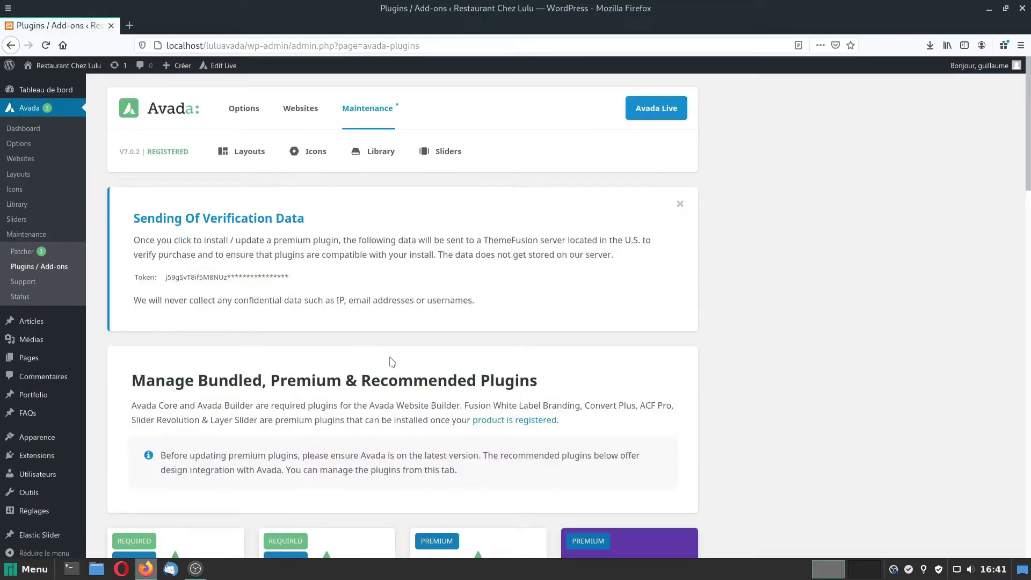
scroll(376, 375, "down", 5)
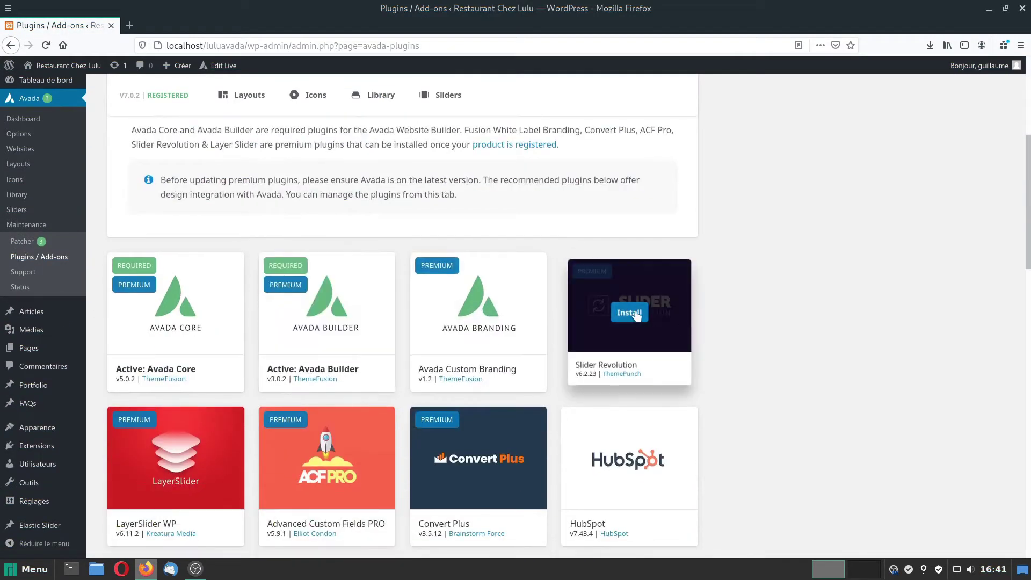
left_click(629, 313)
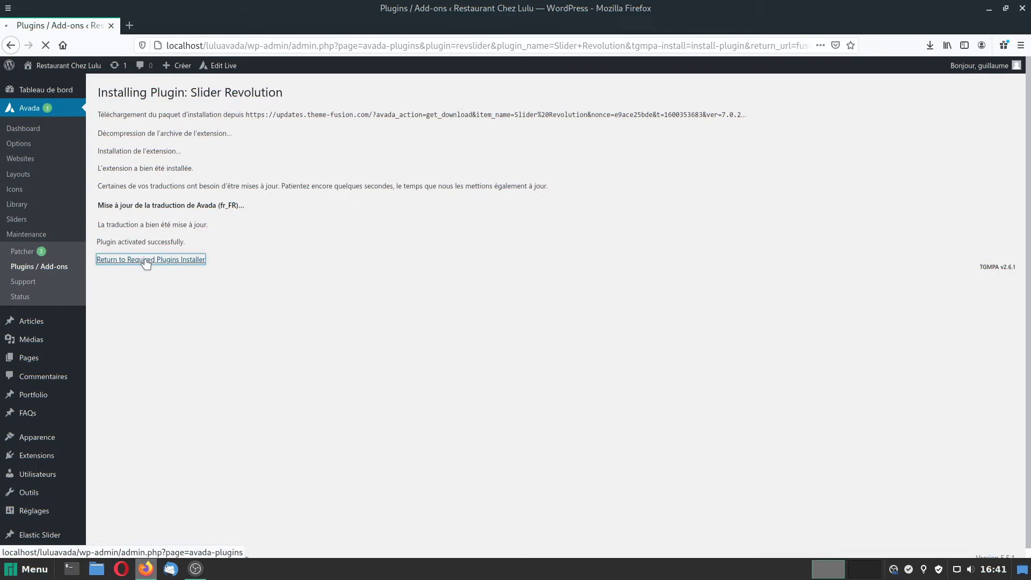
left_click(146, 261)
Install the Contact Form 7 plugin and return to the required plugins installer.
scroll(369, 473, "down", 6)
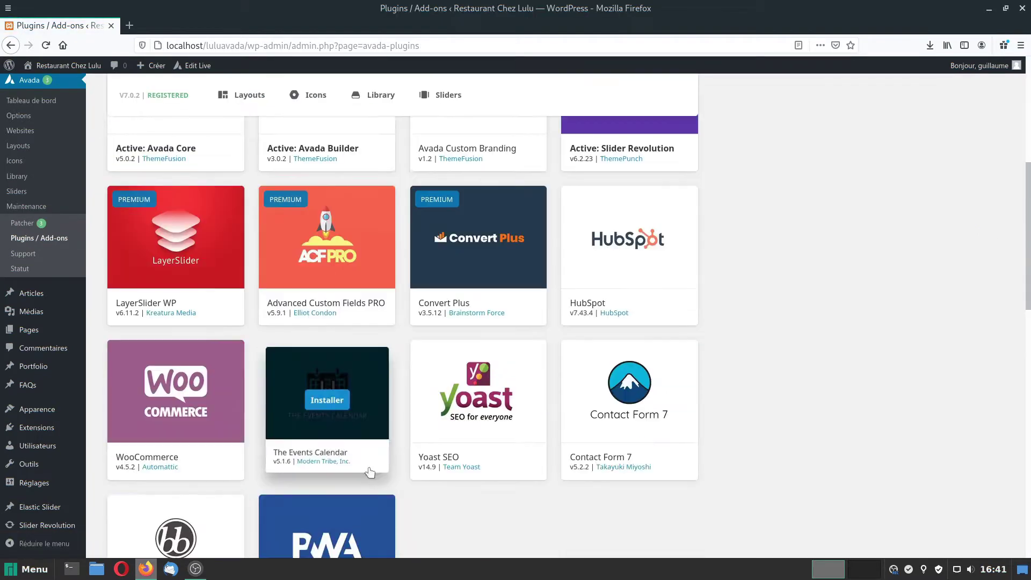
scroll(370, 473, "down", 2)
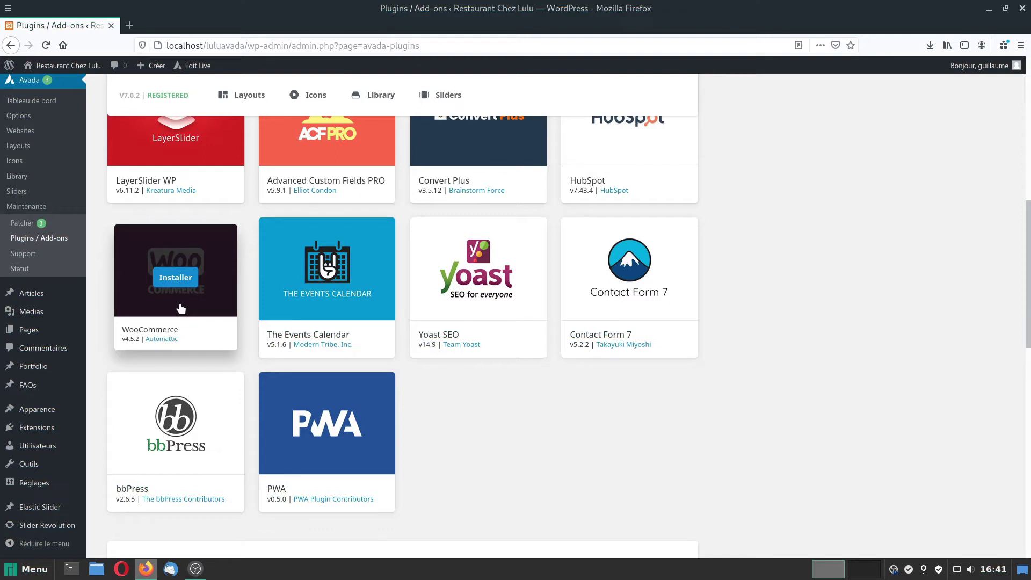
mouse_move(630, 280)
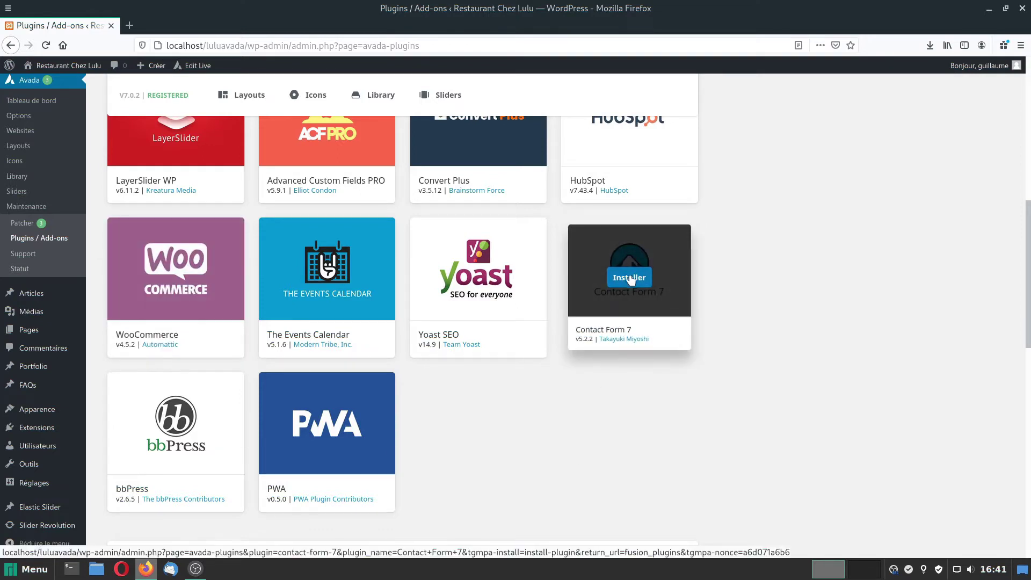
left_click(630, 277)
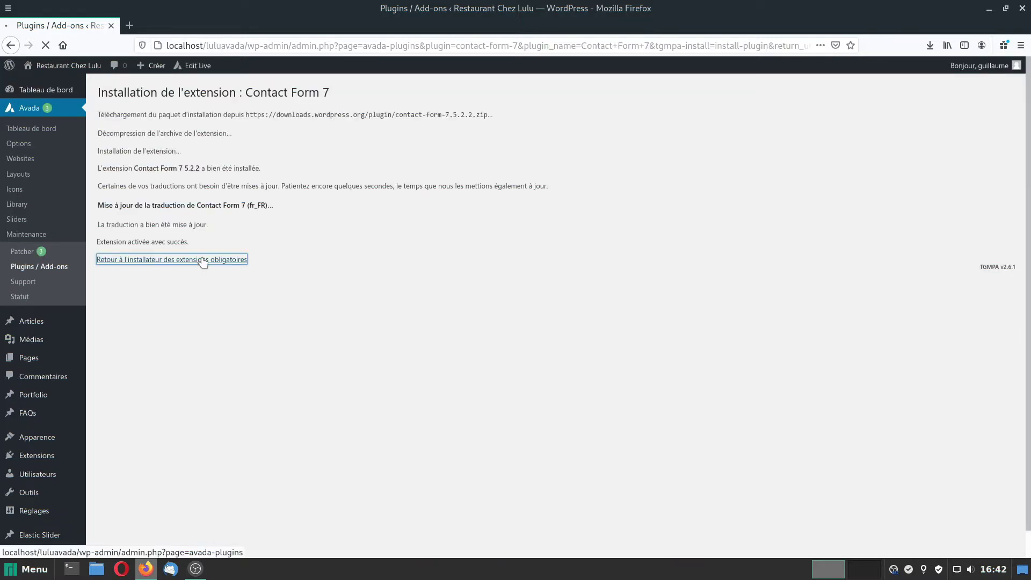
left_click(202, 260)
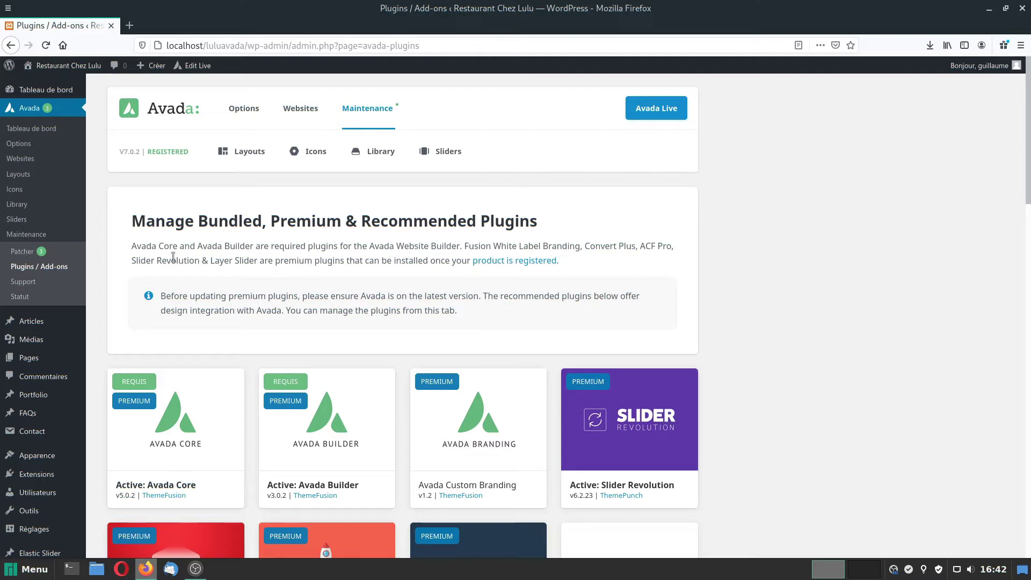
Open Avada's prebuilt Websites page and scroll down to the Food demo.
left_click(22, 161)
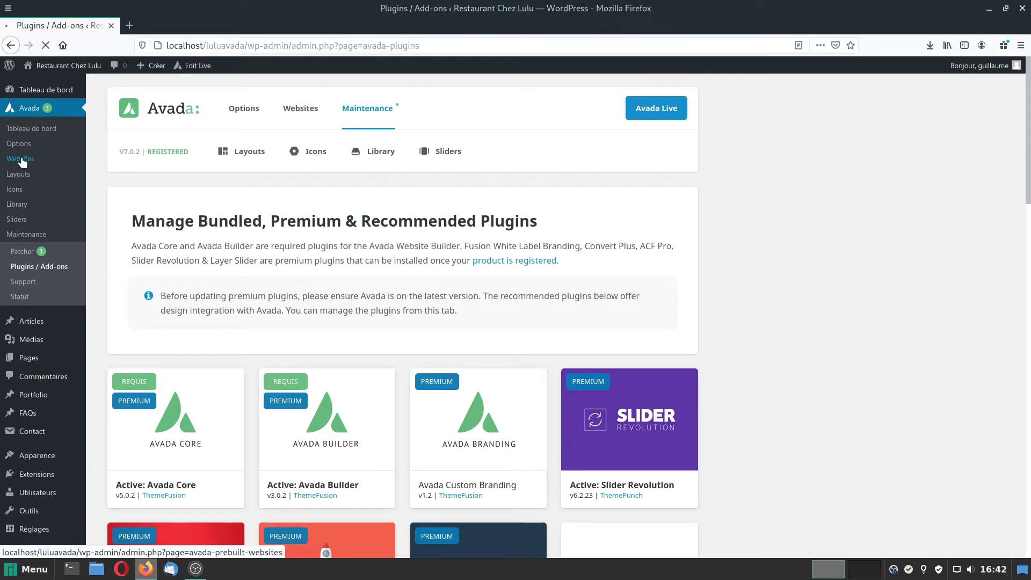
scroll(412, 368, "down", 2)
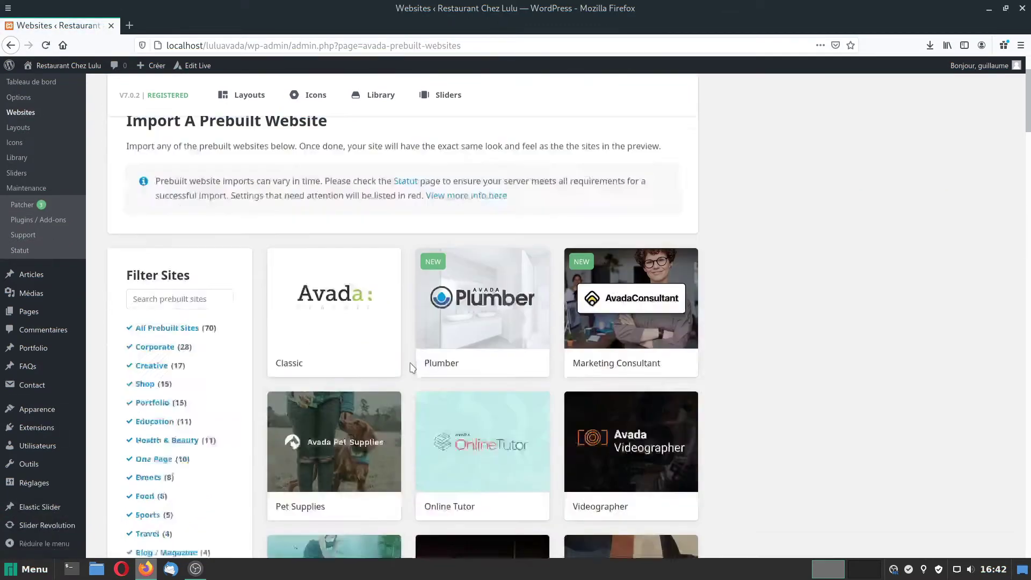
scroll(412, 368, "down", 3)
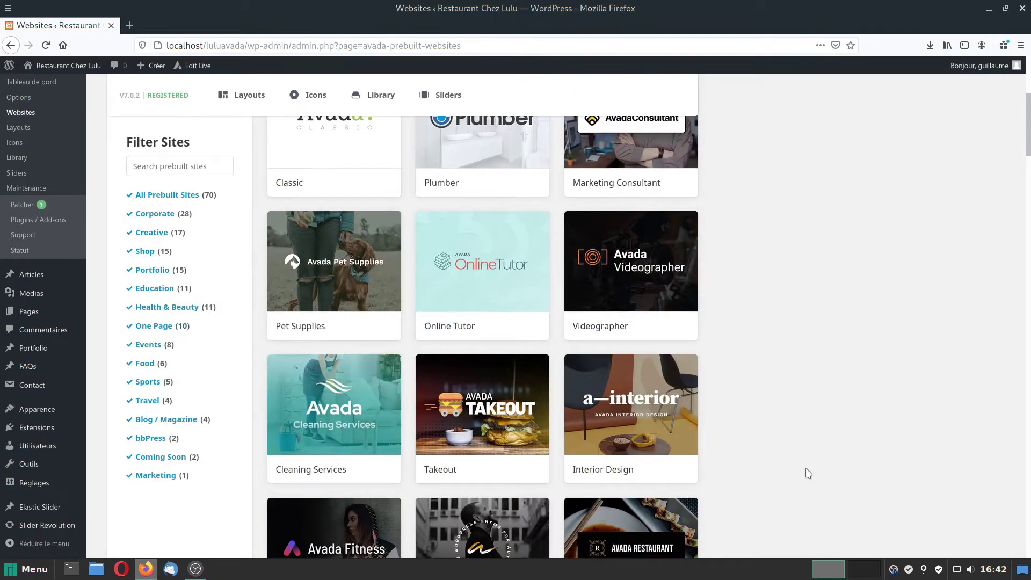
scroll(790, 432, "down", 4)
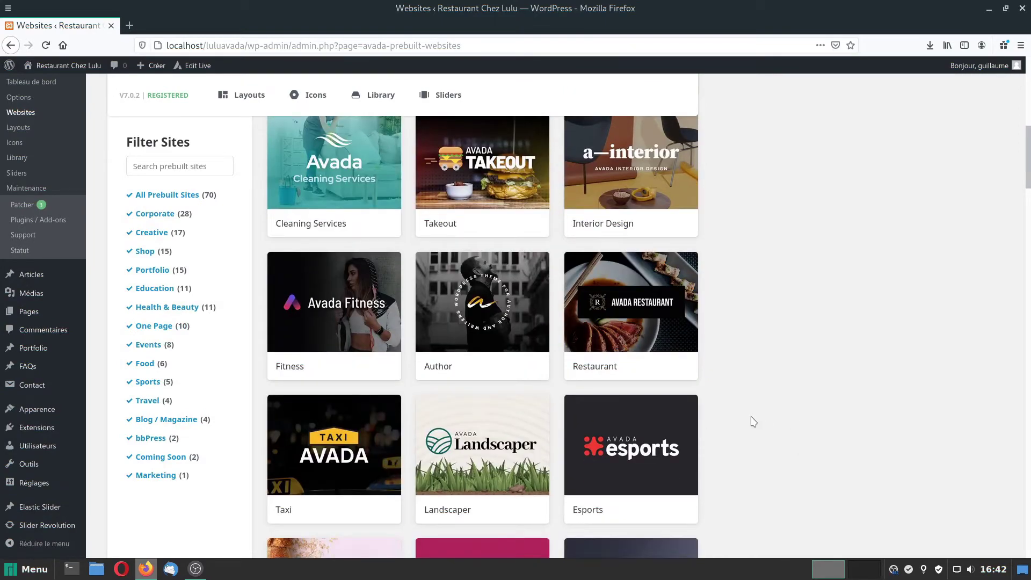
scroll(763, 429, "down", 8)
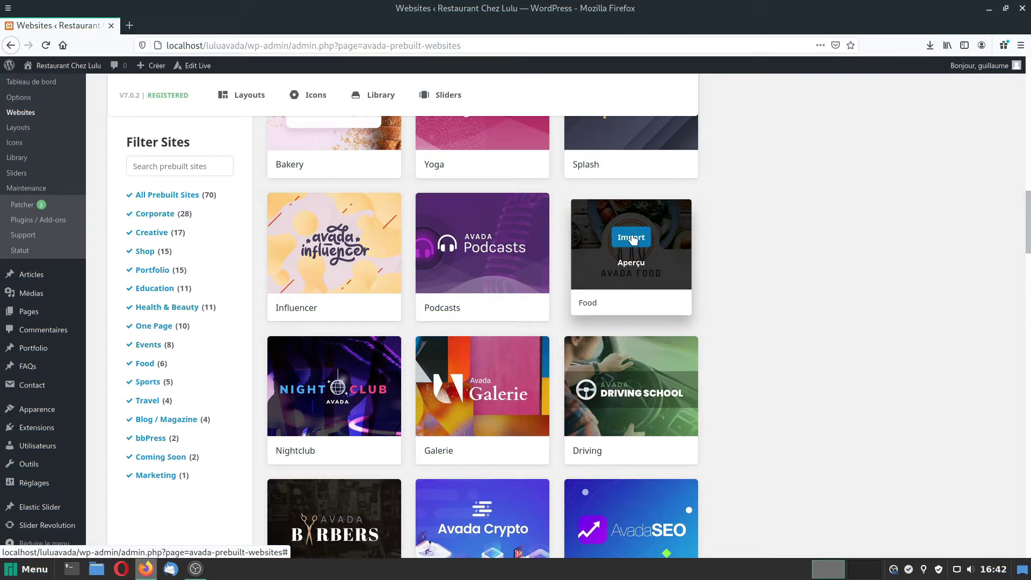
Import the Food demo with all content types (Tous), confirm the warning, and finish.
left_click(631, 238)
left_click(375, 418)
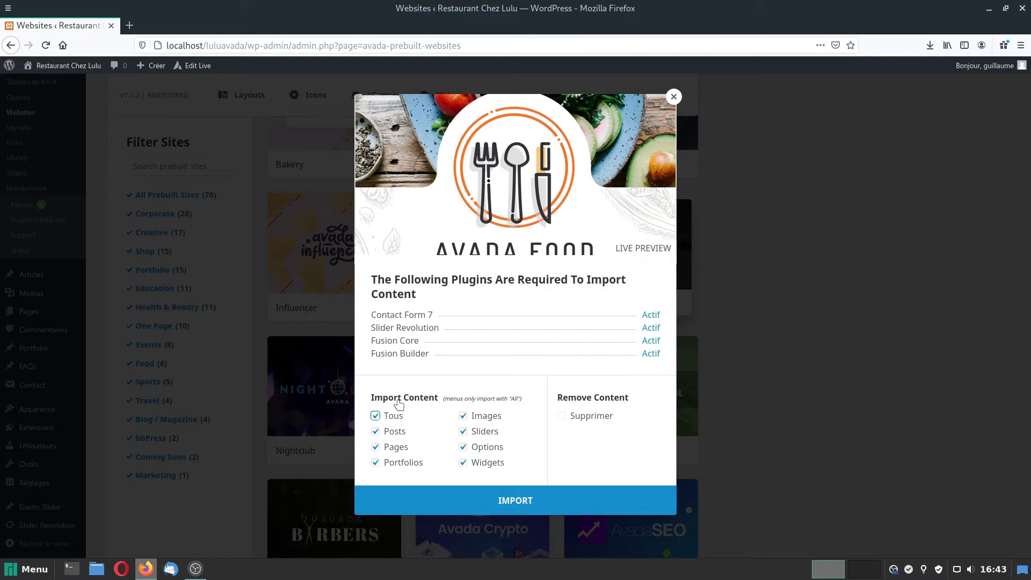
left_click(510, 499)
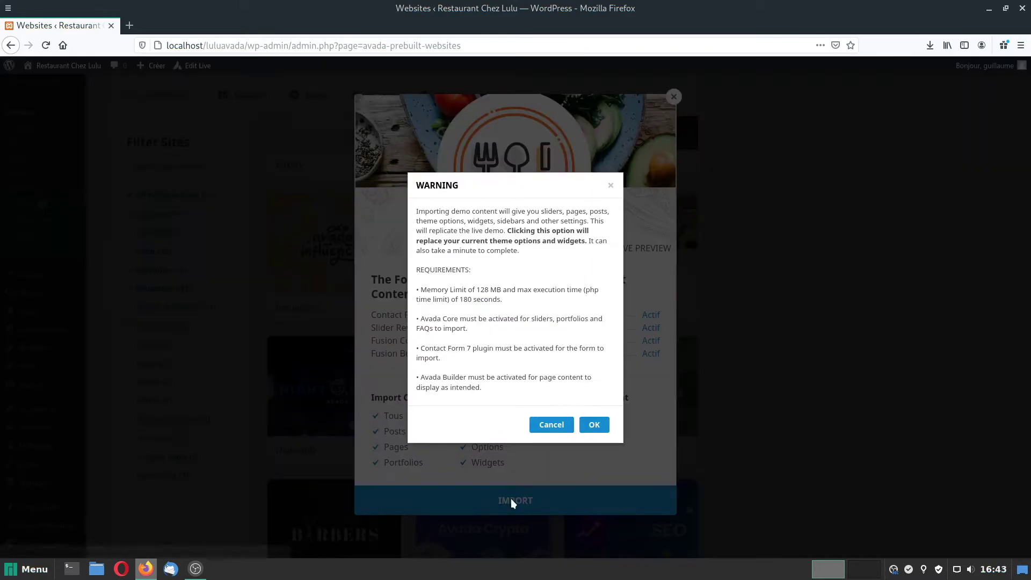
left_click(593, 425)
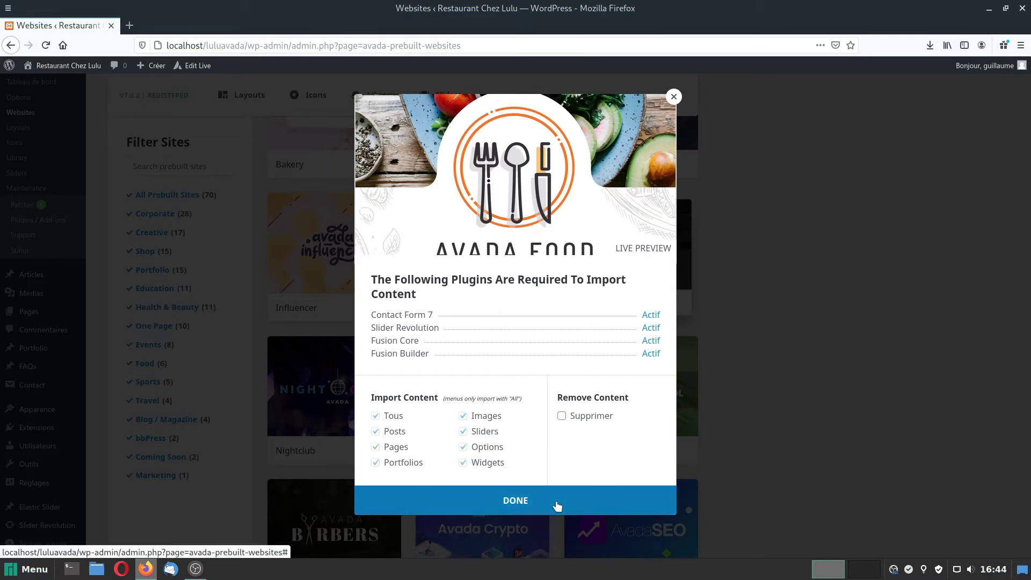
left_click(556, 506)
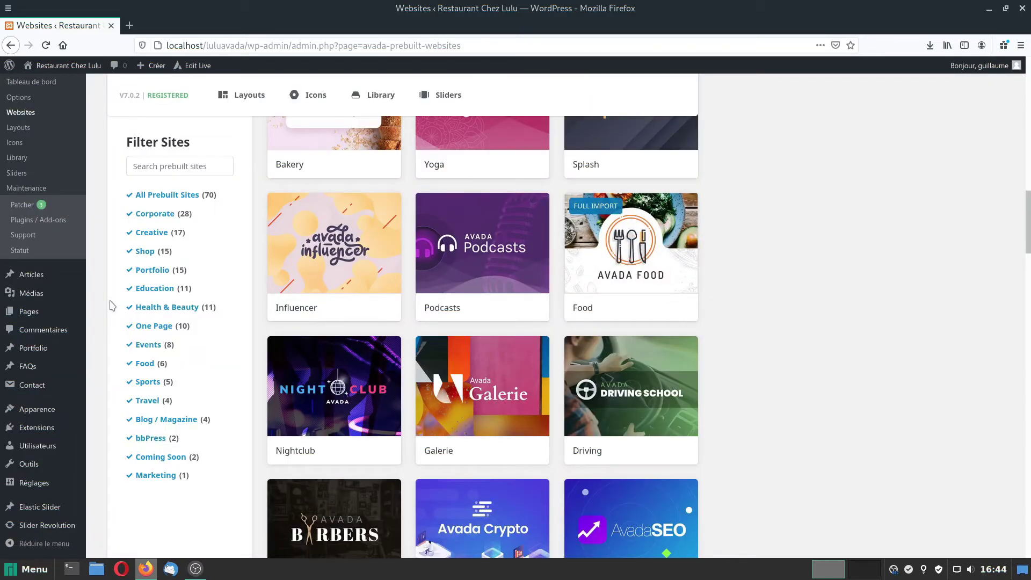
left_click(68, 66)
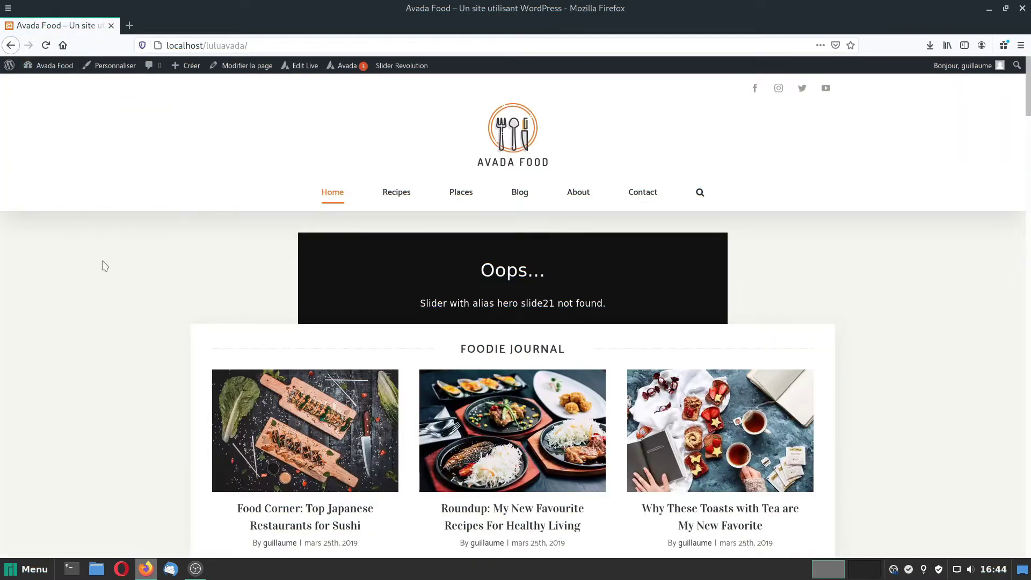
scroll(105, 266, "down", 15)
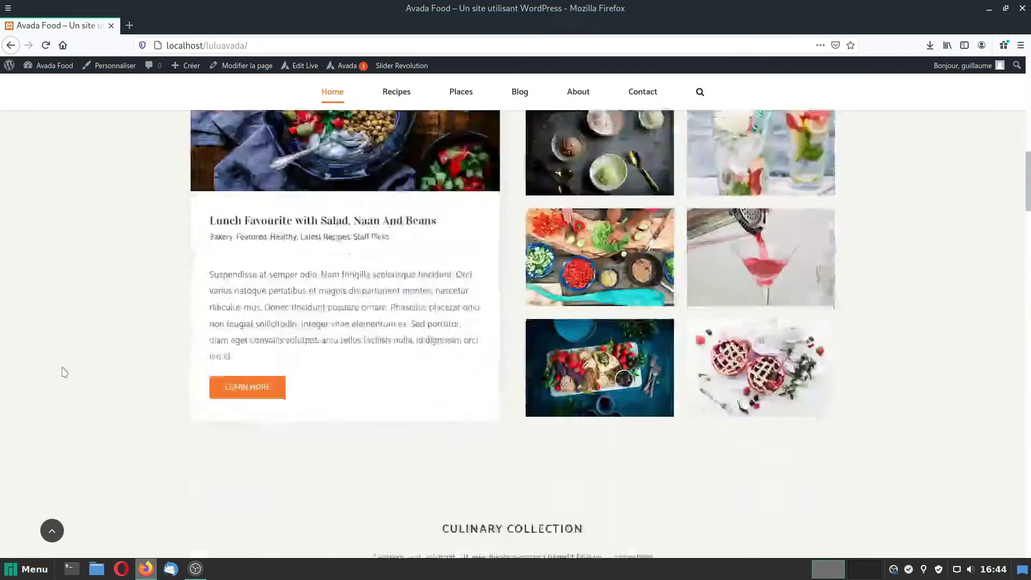
scroll(64, 372, "down", 15)
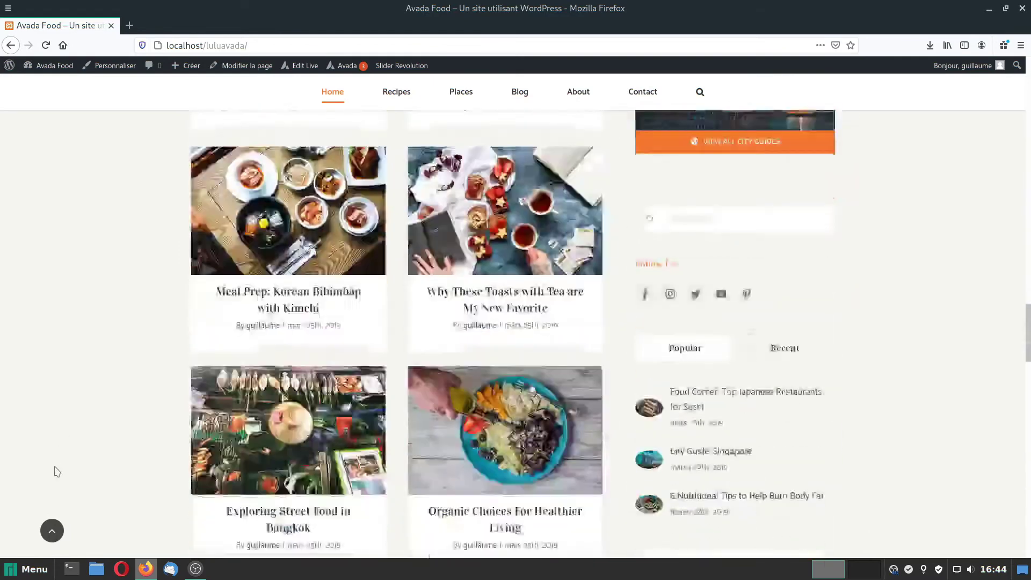
scroll(58, 471, "down", 15)
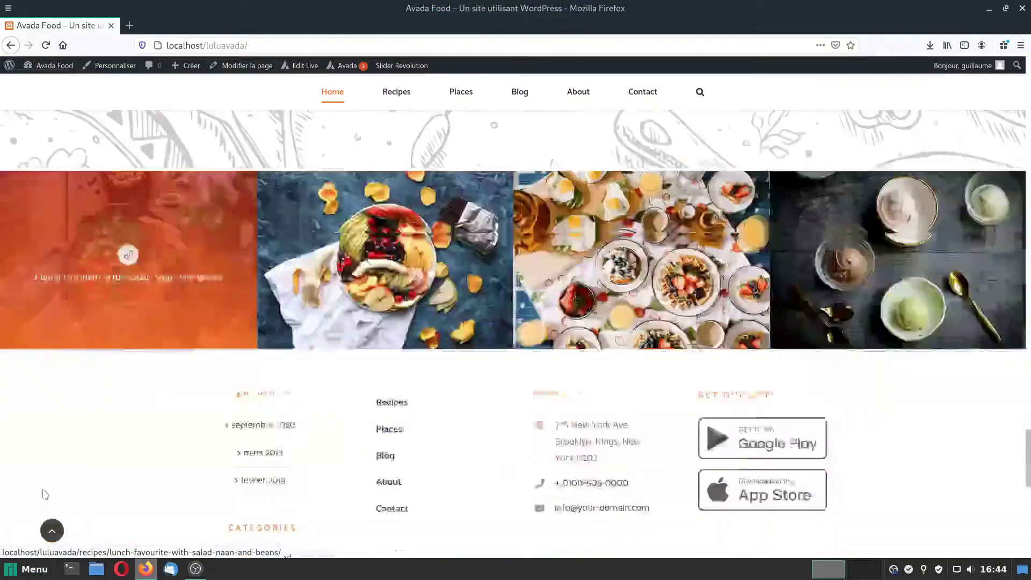
scroll(46, 494, "down", 10)
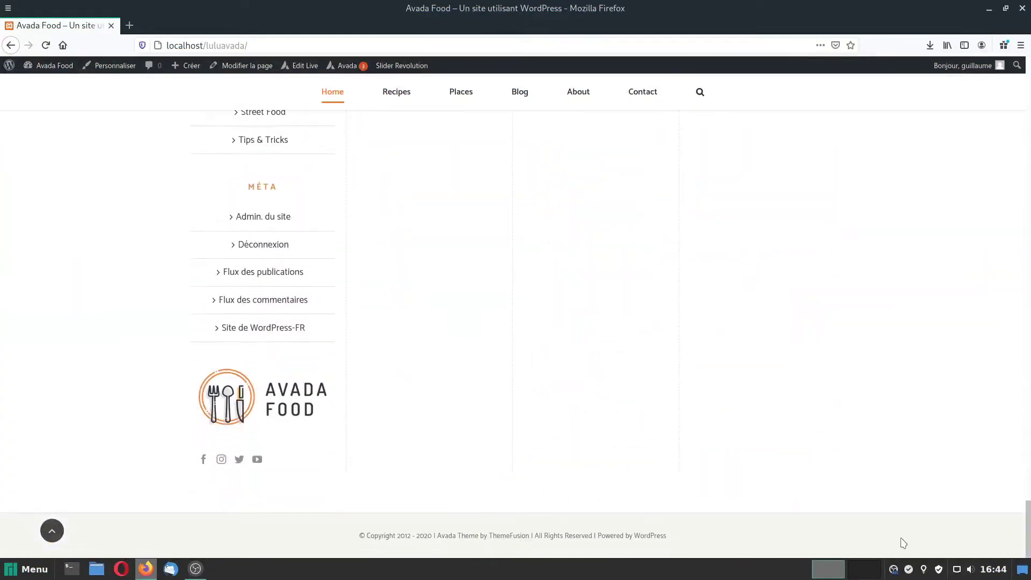
key("Home")
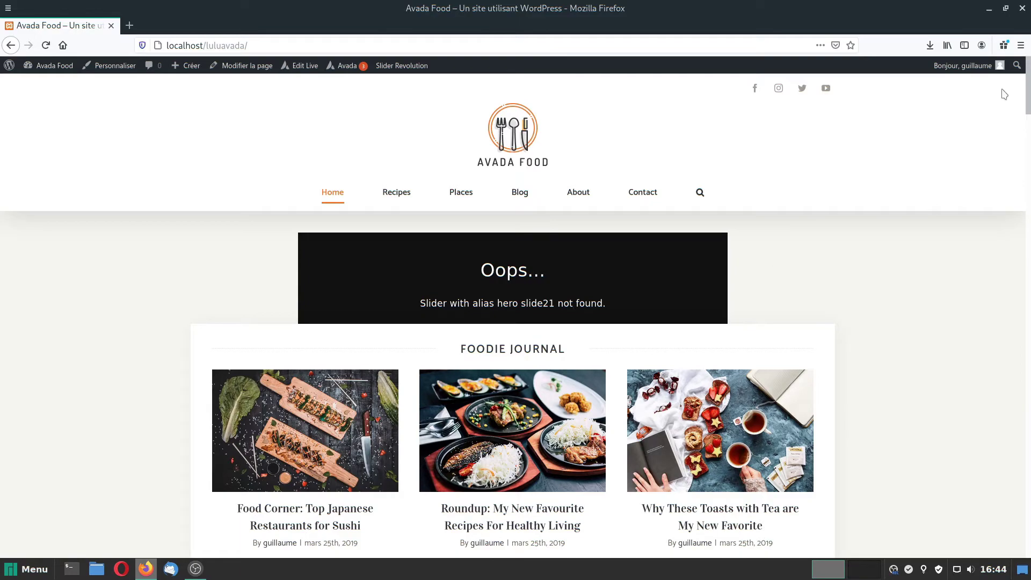
scroll(990, 353, "down", 15)
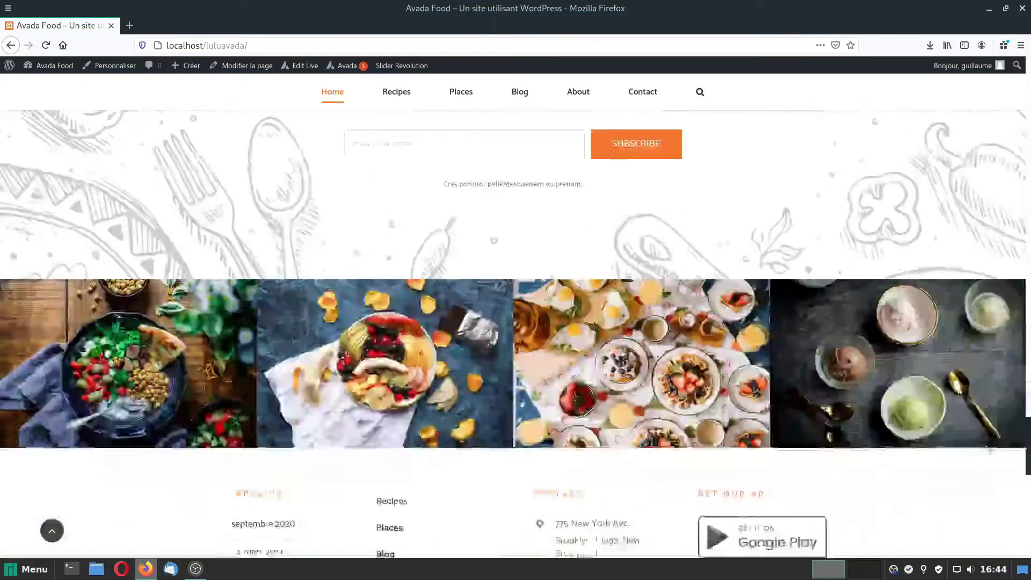
scroll(978, 497, "up", 4)
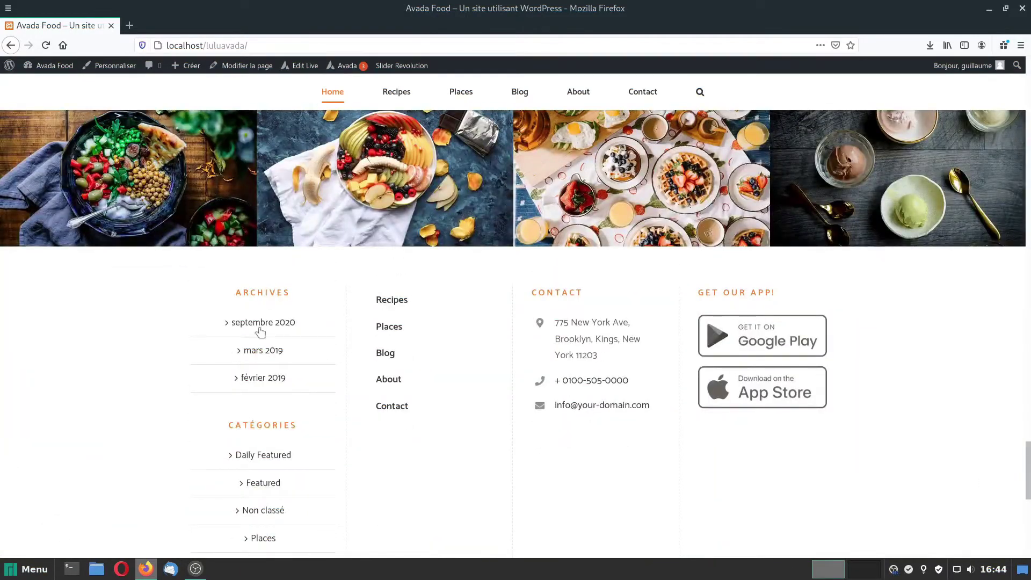
scroll(280, 484, "down", 3)
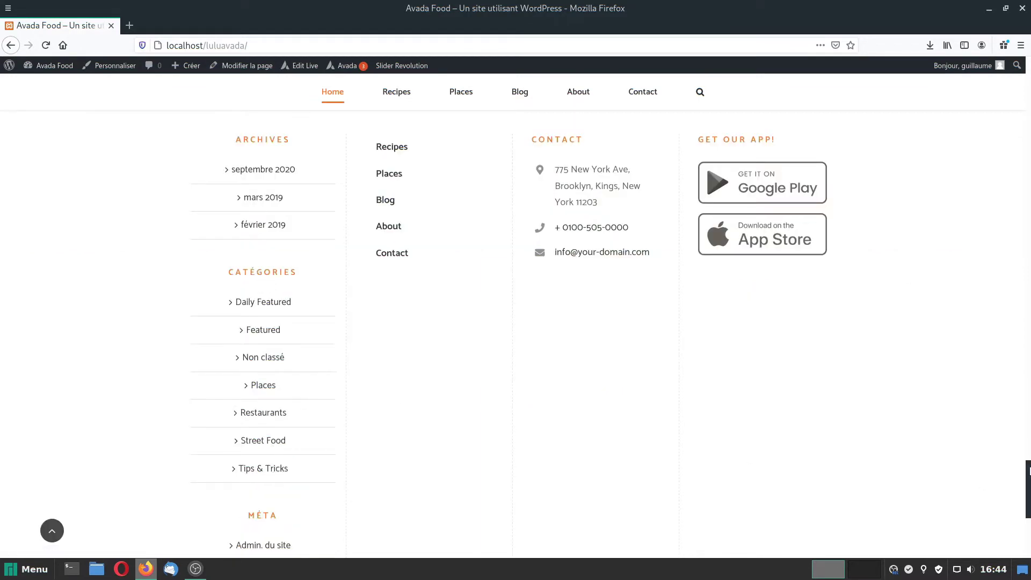
left_click_drag(1028, 478, 1029, 521)
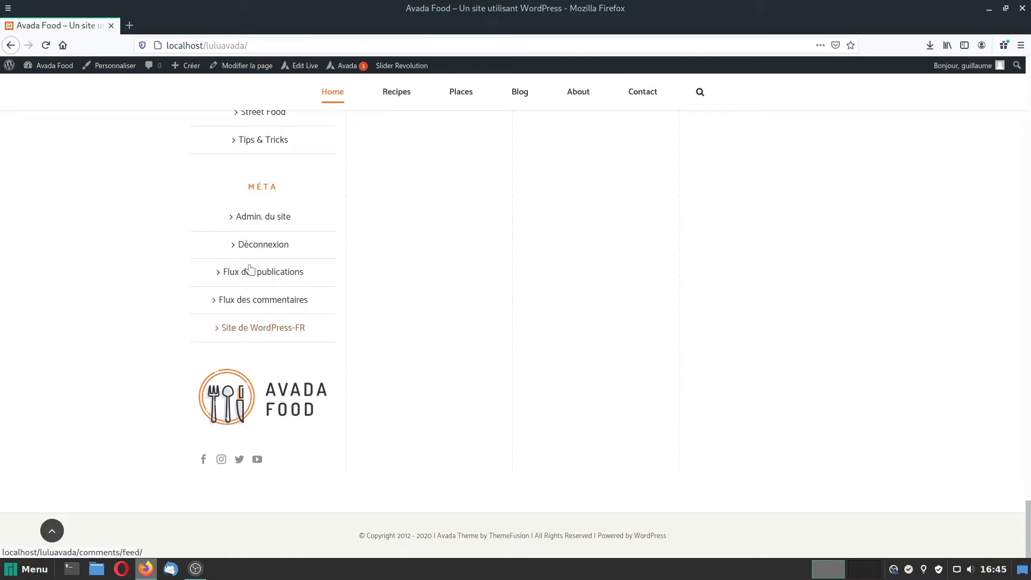
left_click_drag(1028, 525, 1028, 472)
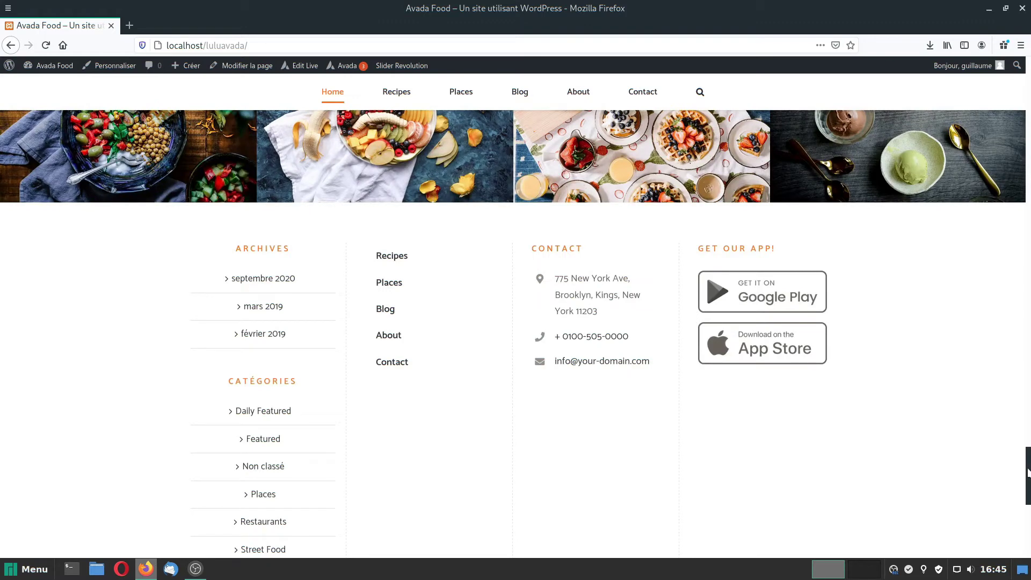
left_click_drag(1027, 473, 1027, 86)
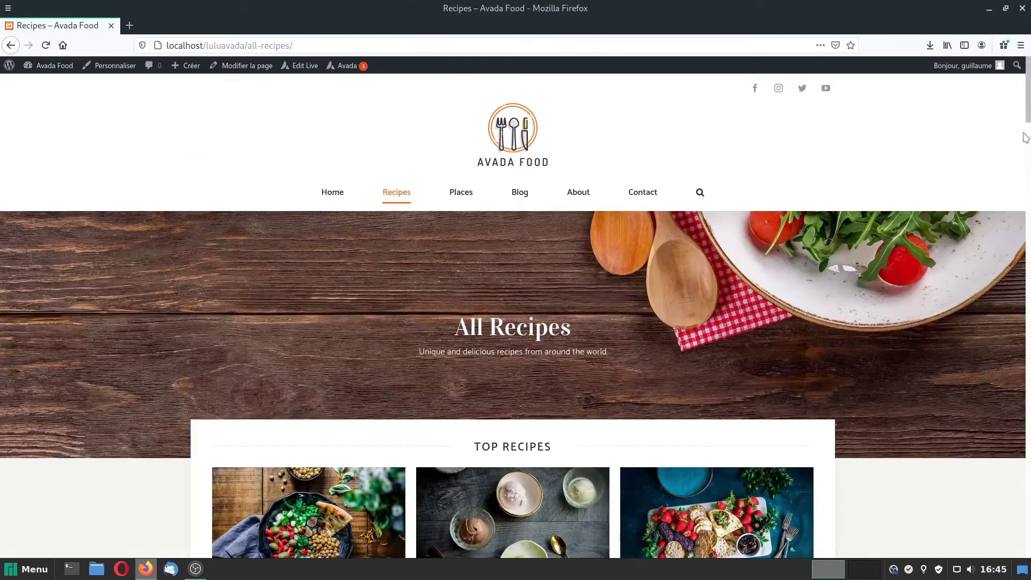
Scroll the recipe content, then review the Places and Blog pages.
left_click_drag(1027, 115, 1009, 136)
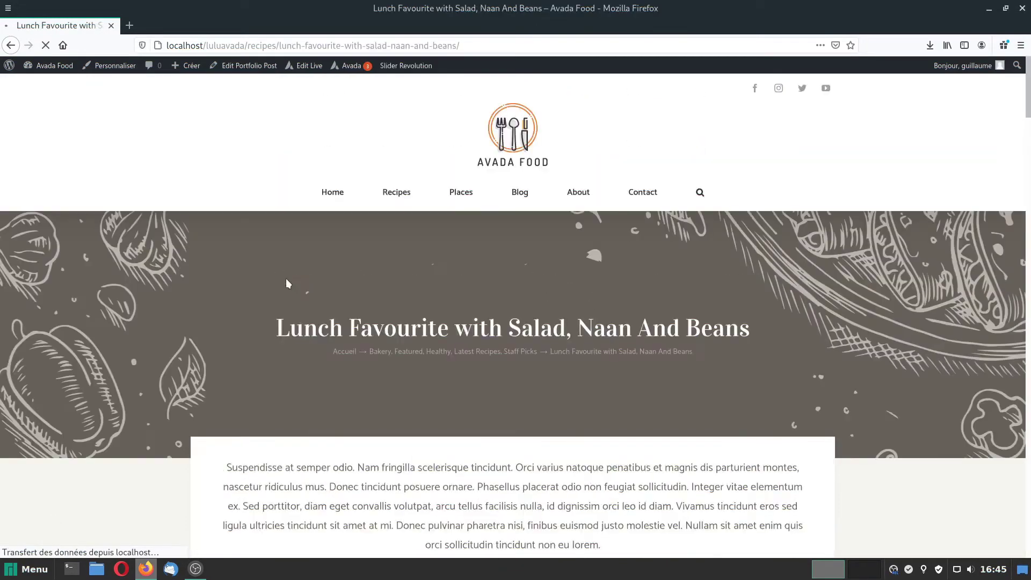
left_click_drag(1028, 100, 969, 148)
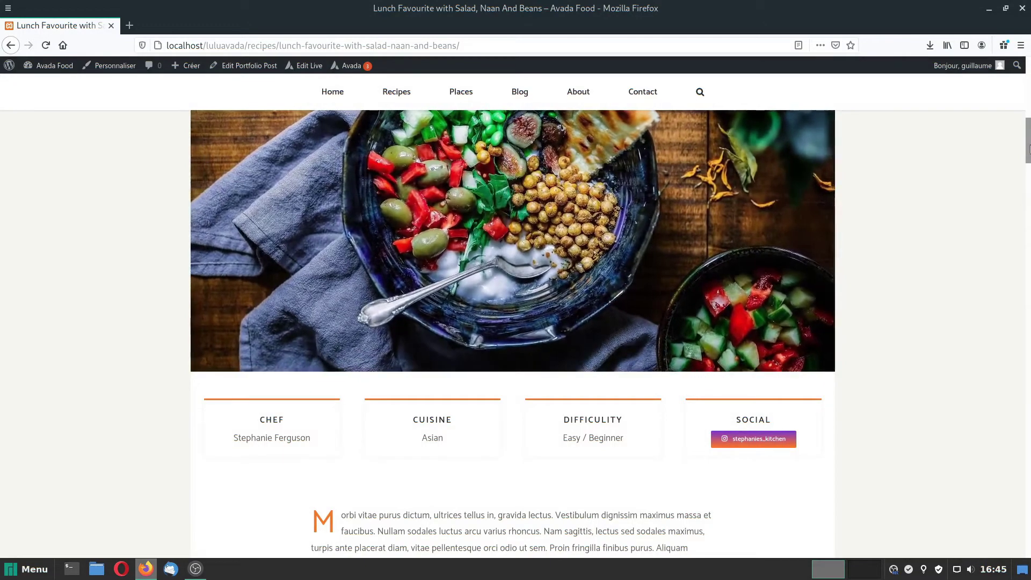
left_click_drag(1027, 145, 1026, 94)
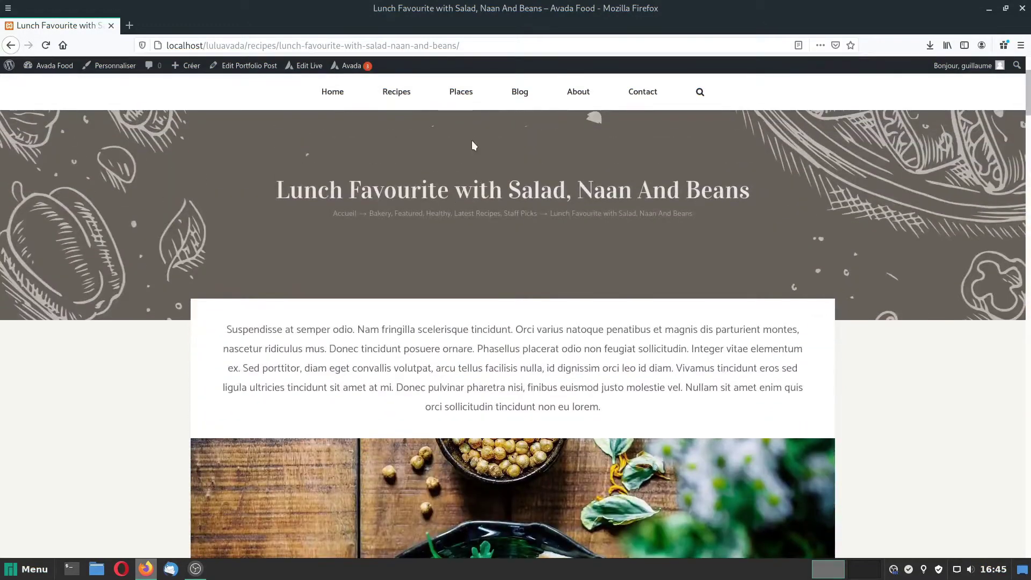
left_click(462, 92)
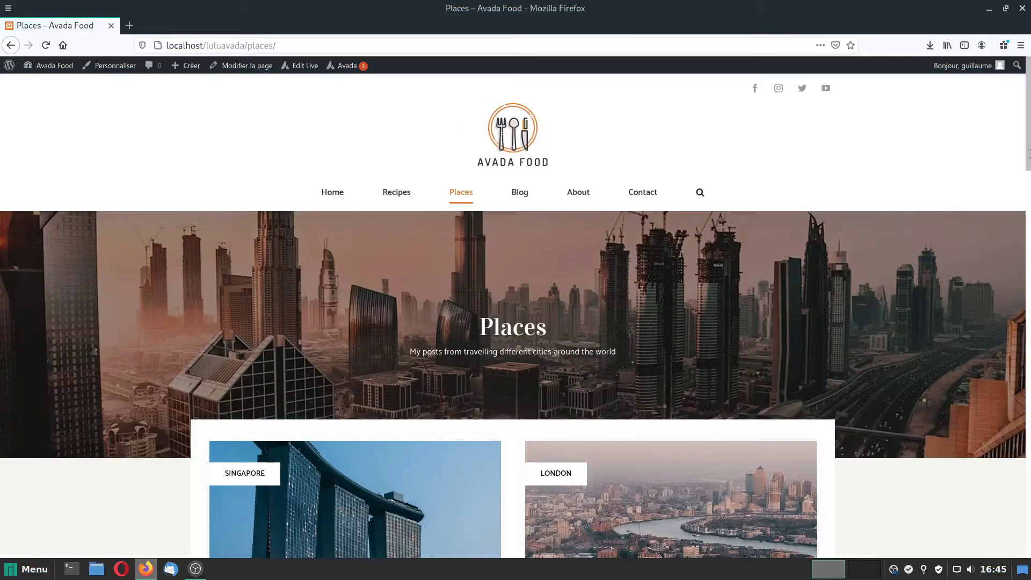
left_click_drag(1028, 153, 1028, 131)
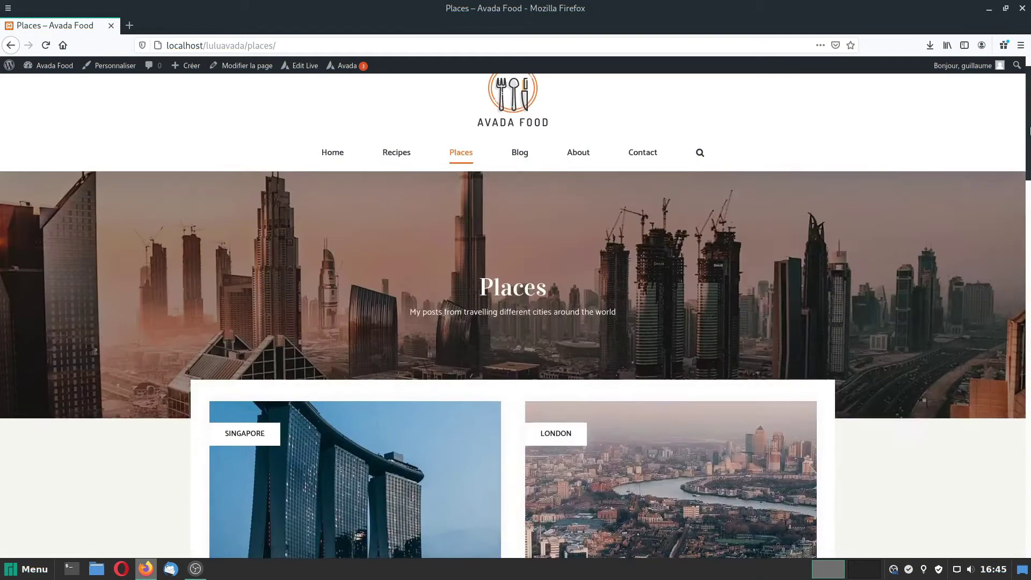
left_click(526, 155)
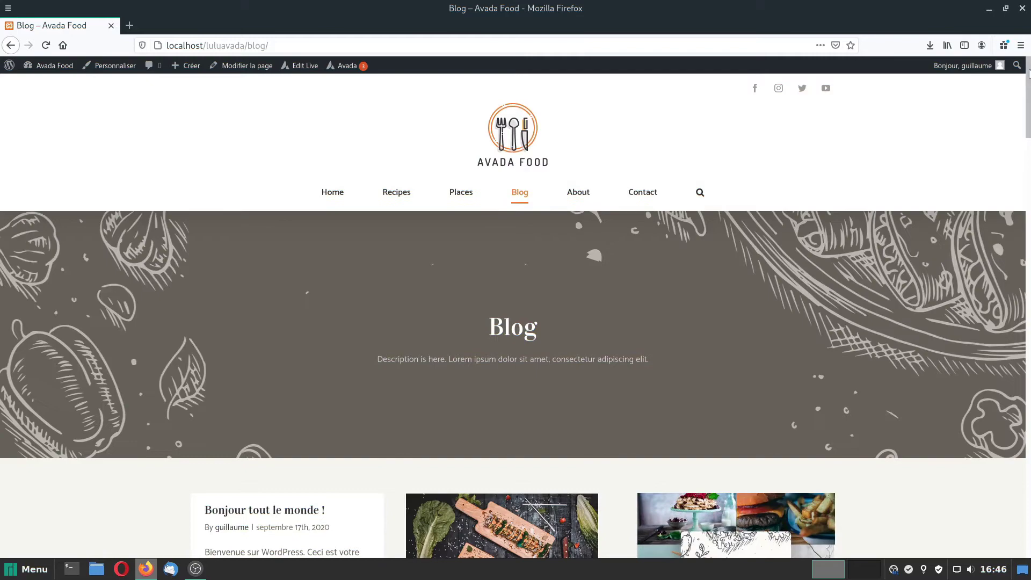
mouse_move(1029, 70)
left_mouse_down()
mouse_move(1029, 155)
mouse_move(1030, 88)
left_mouse_up()
Review the About page, then open and scroll through the Contact Us page.
left_click(577, 194)
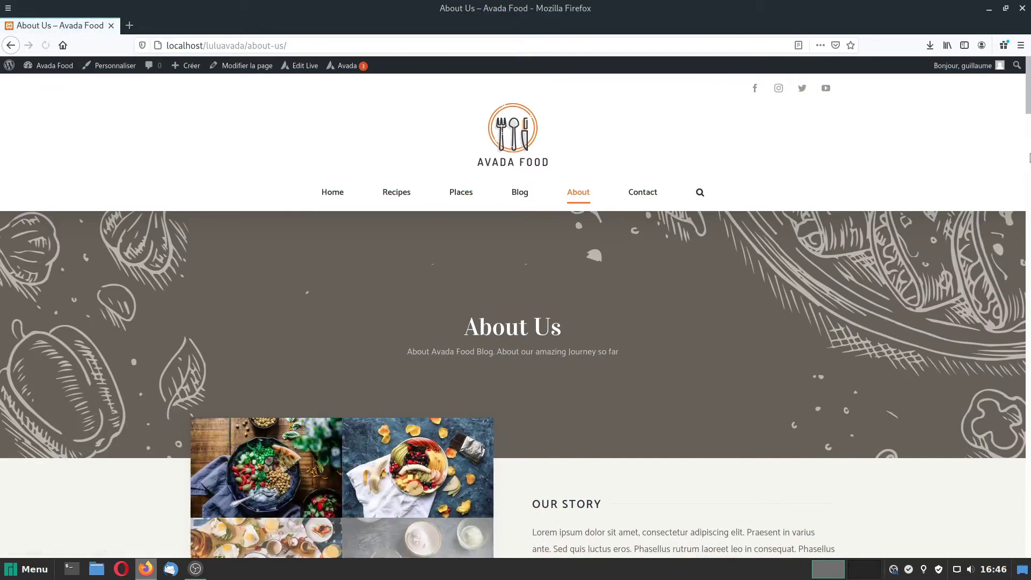
mouse_move(1029, 86)
left_mouse_down()
mouse_move(1009, 323)
mouse_move(1027, 441)
mouse_move(1026, 91)
left_mouse_up()
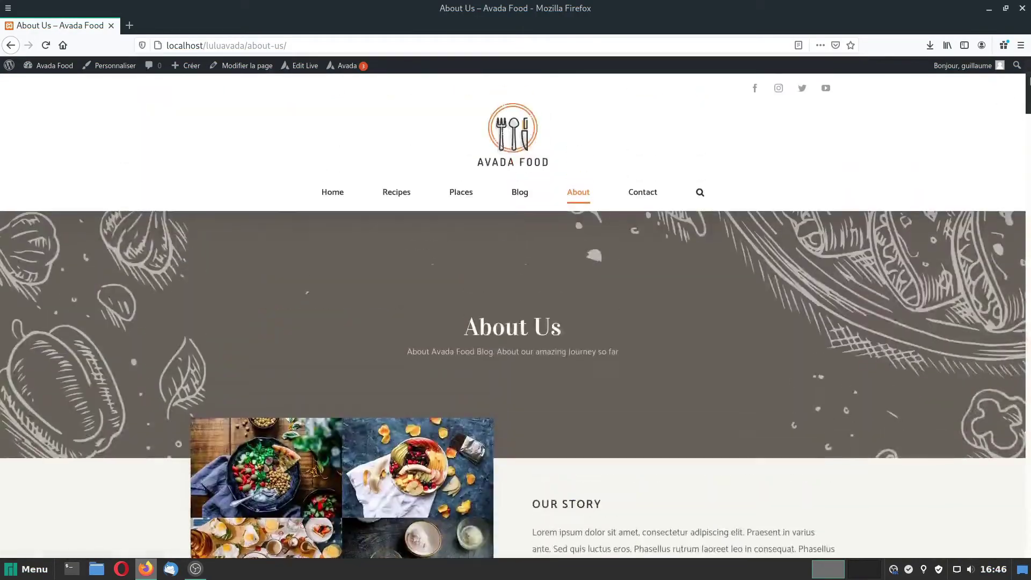
left_click(651, 193)
scroll(396, 286, "down", 10)
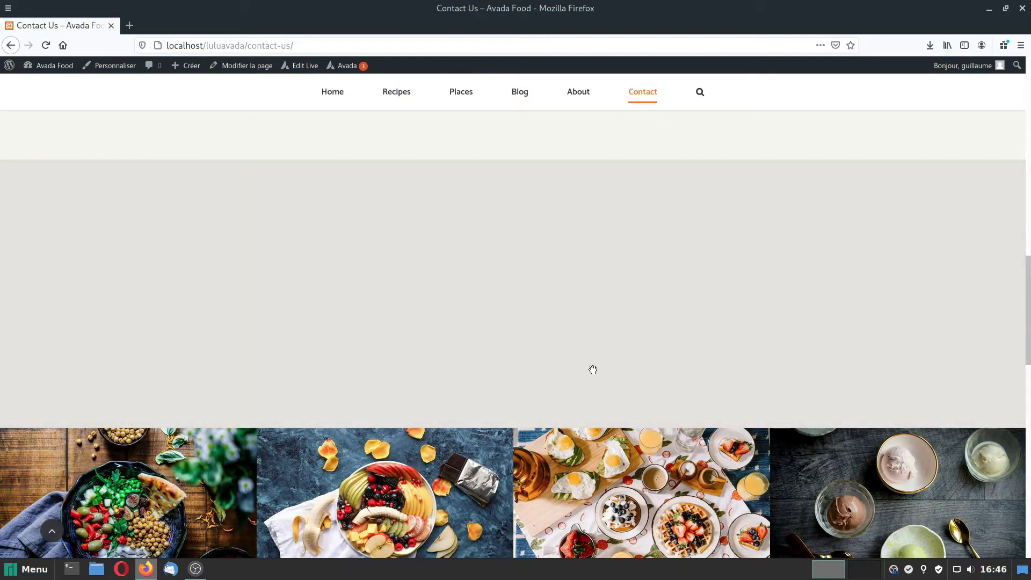
scroll(593, 369, "down", 5)
scroll(520, 479, "down", 10)
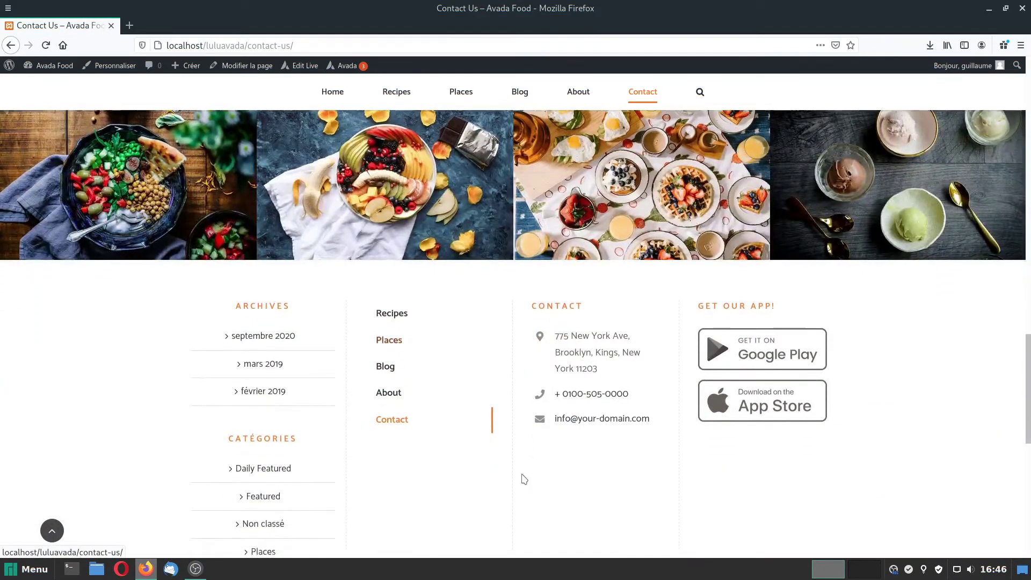
scroll(540, 486, "up", 20)
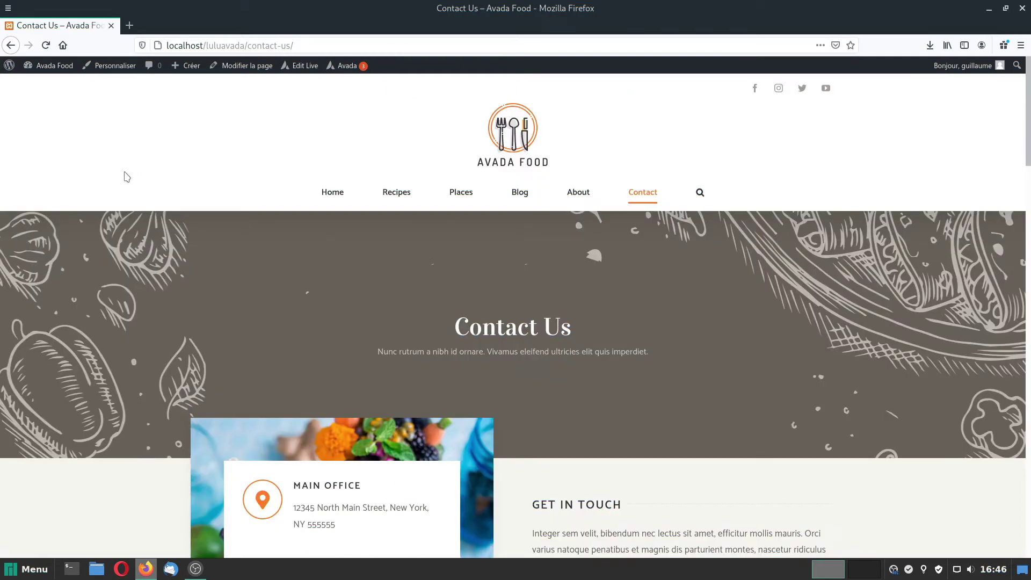
Trash the About Us, Blog, Page d'exemple and Places pages from the Pages list.
left_click(48, 73)
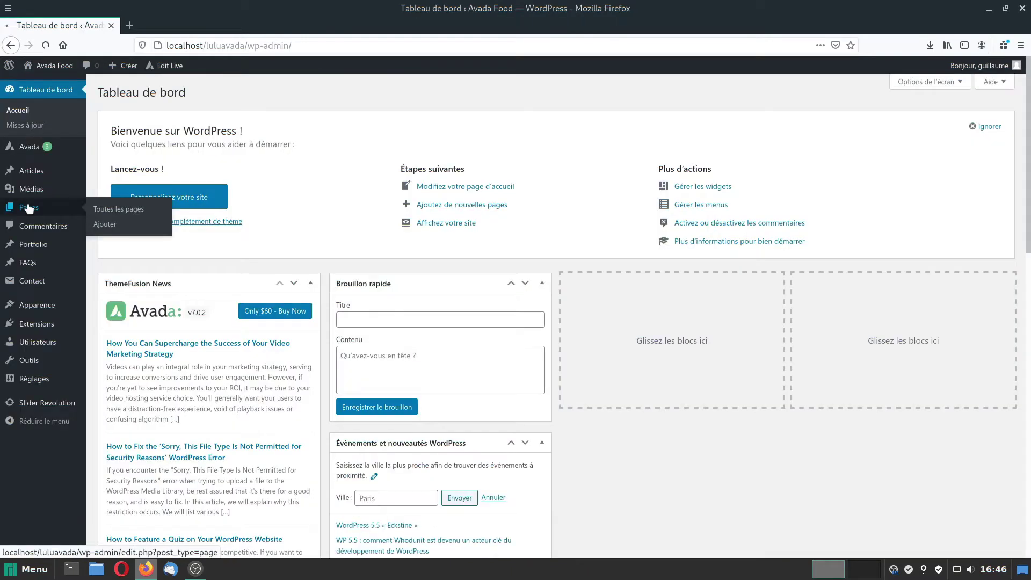
left_click(28, 204)
mouse_move(228, 413)
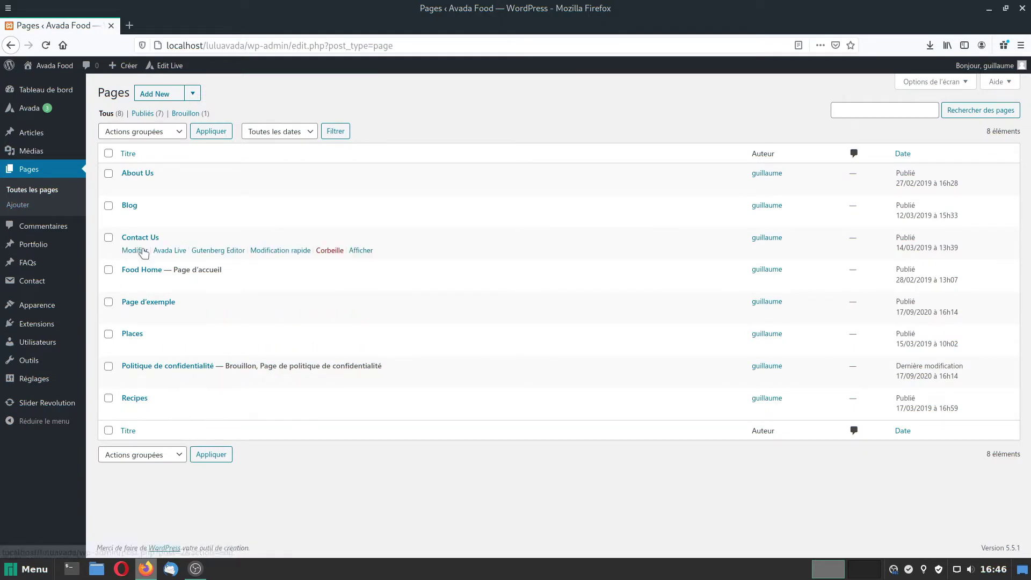
mouse_move(114, 186)
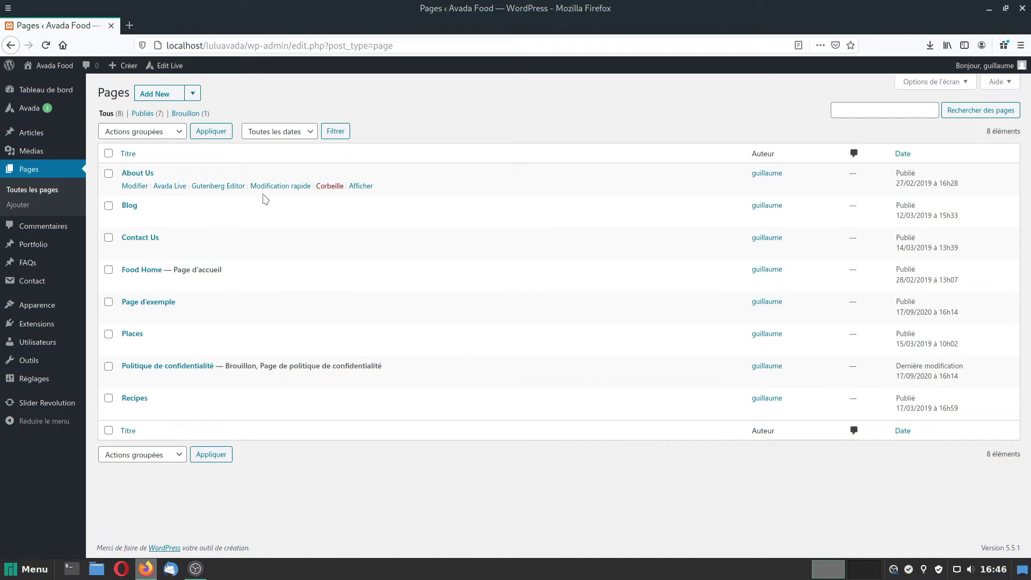
left_click(330, 187)
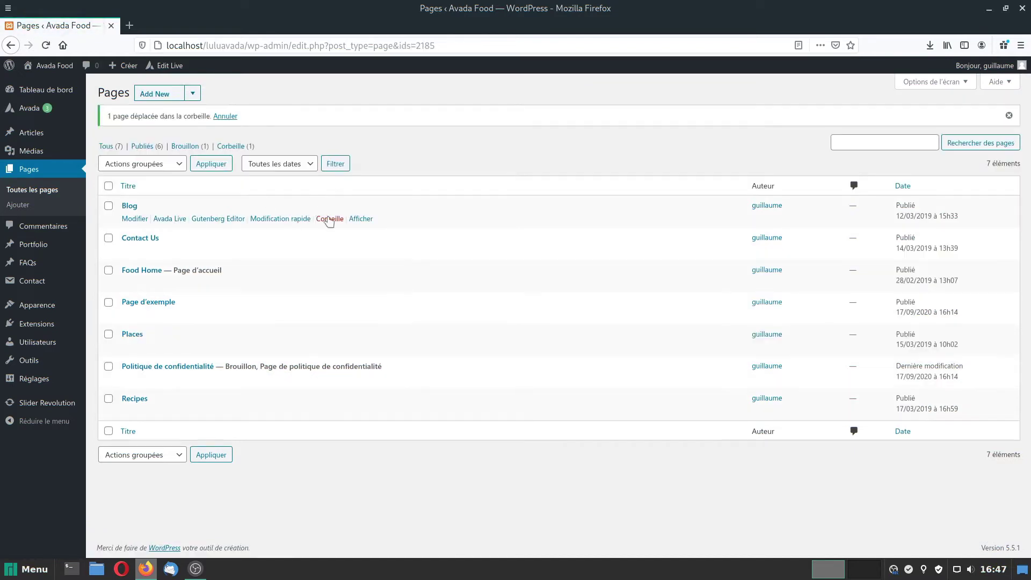
left_click(330, 220)
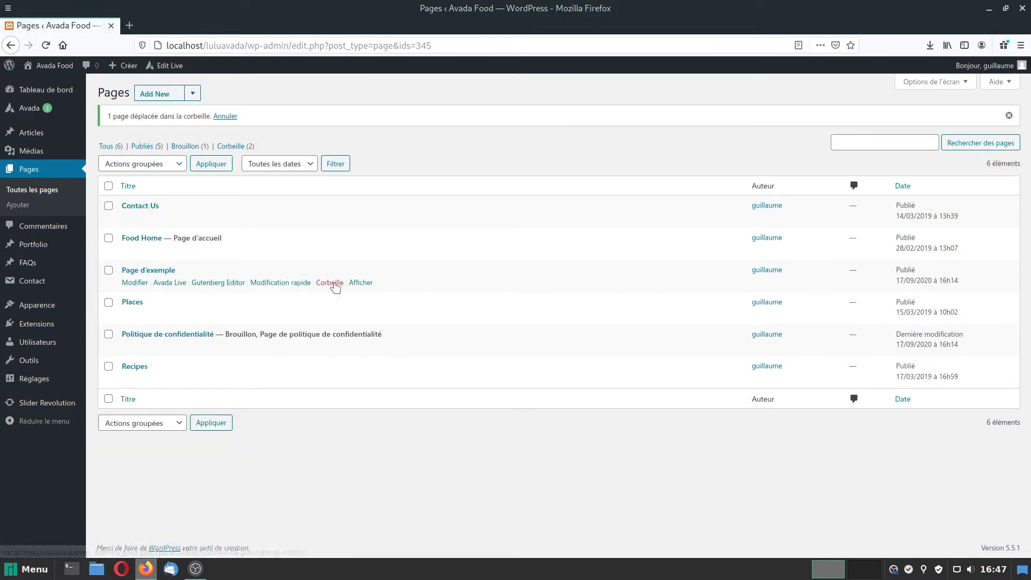
left_click(330, 283)
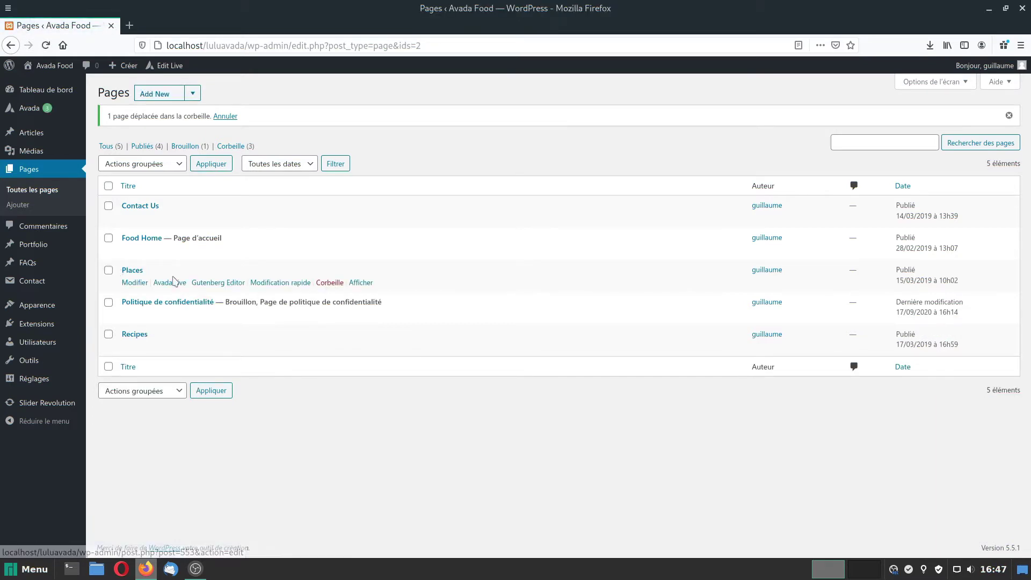
left_click(325, 285)
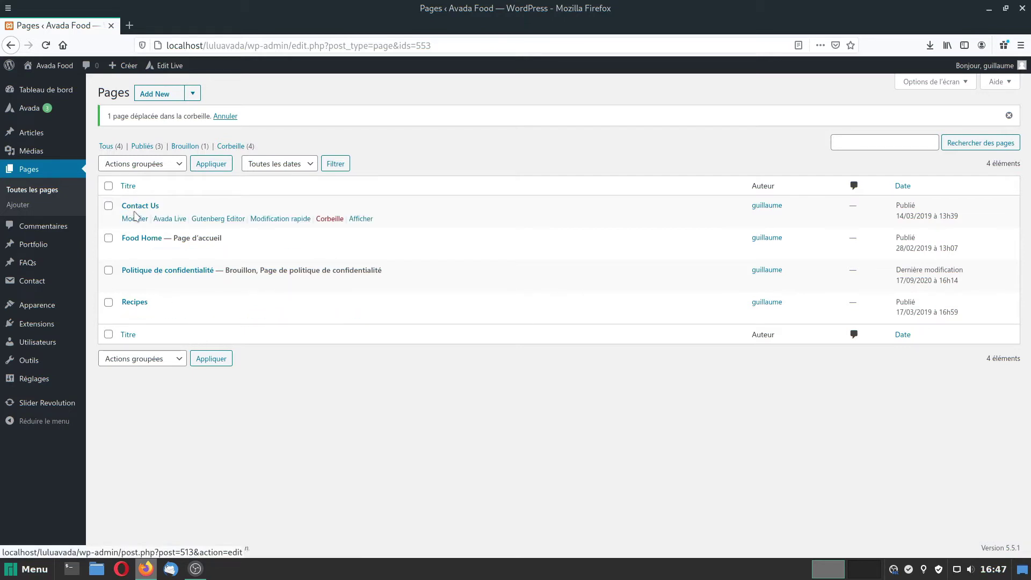
Quick-edit the Contact Us page, shorten its title to Contact, and move into the slug field.
left_click(280, 219)
key("BackSpace")
key("BackSpace")
key("BackSpace")
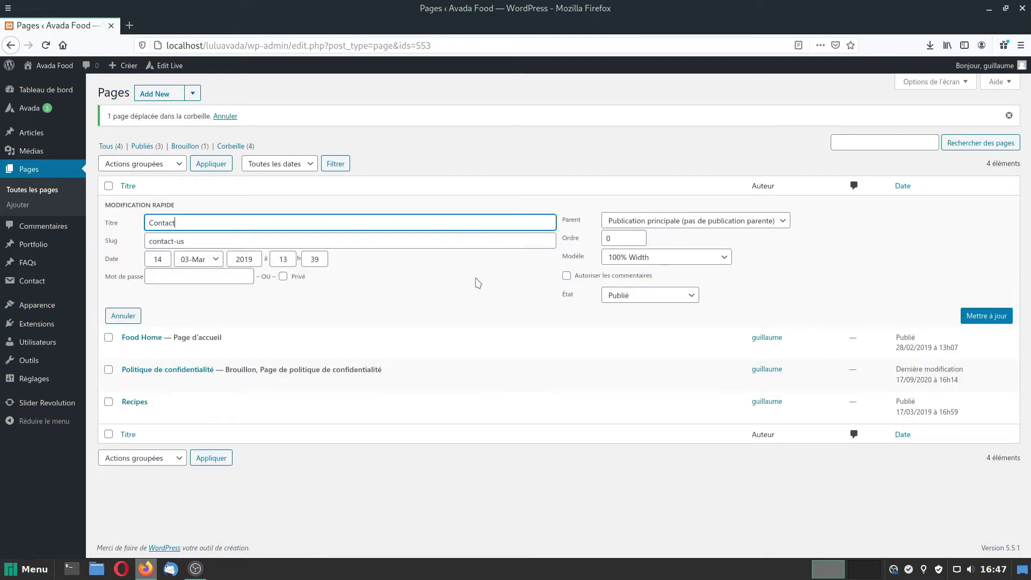
key("Tab")
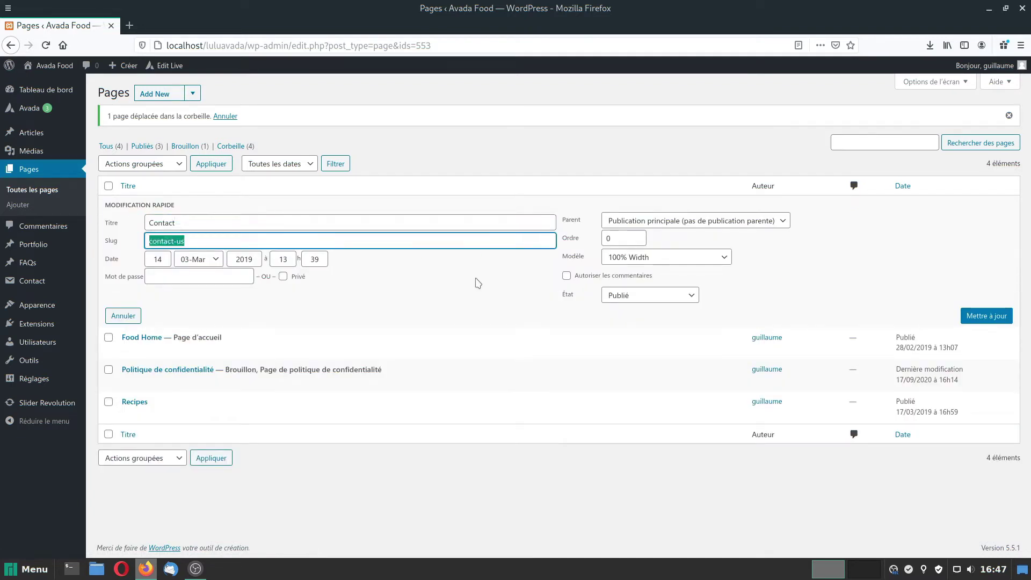
key("End")
Save the Contact edit, then retitle Food Home to Accueil with slug accueil and save.
left_click(988, 317)
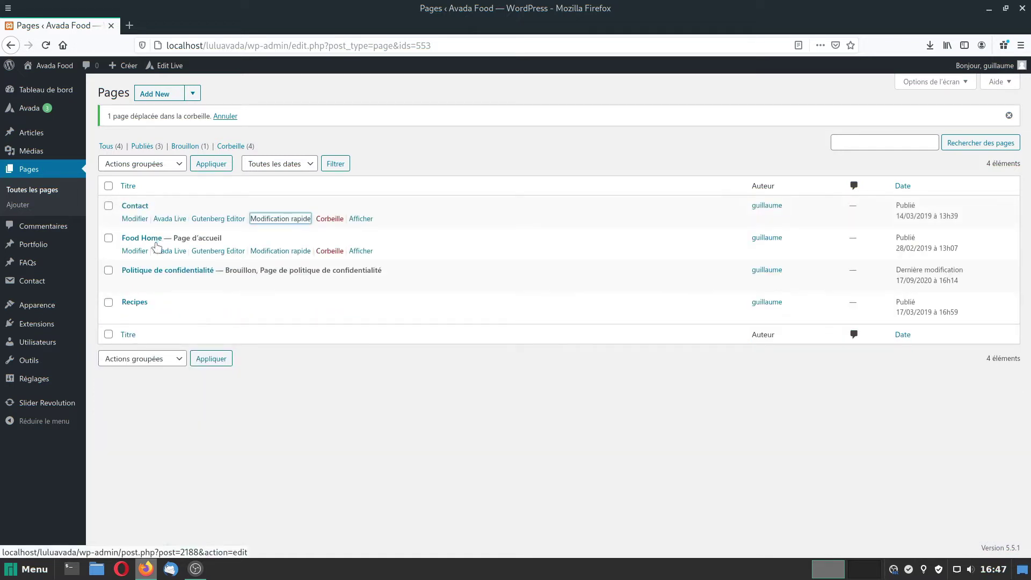
left_click(278, 251)
key("ctrl+a")
type("Accueil")
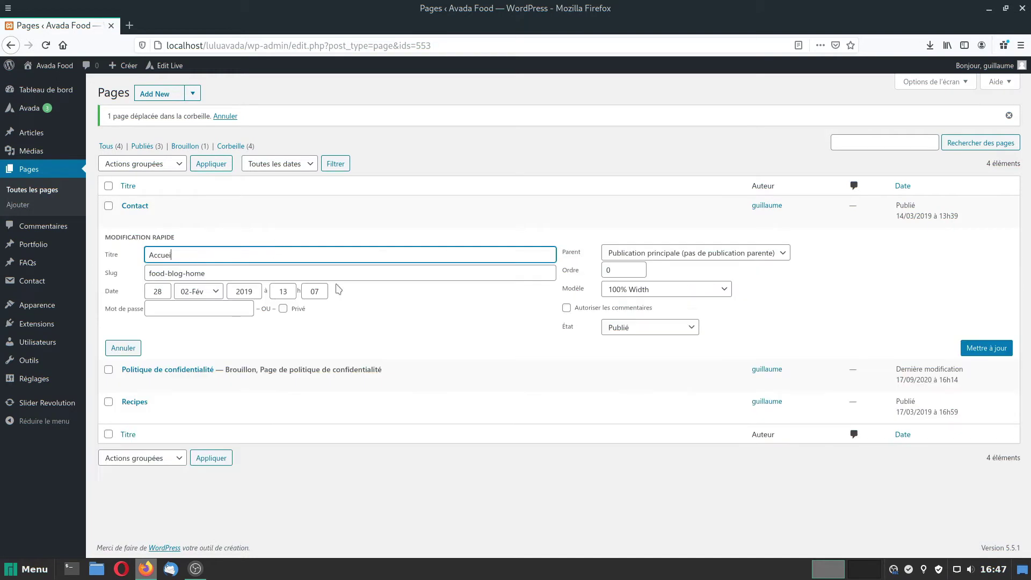
key("Tab")
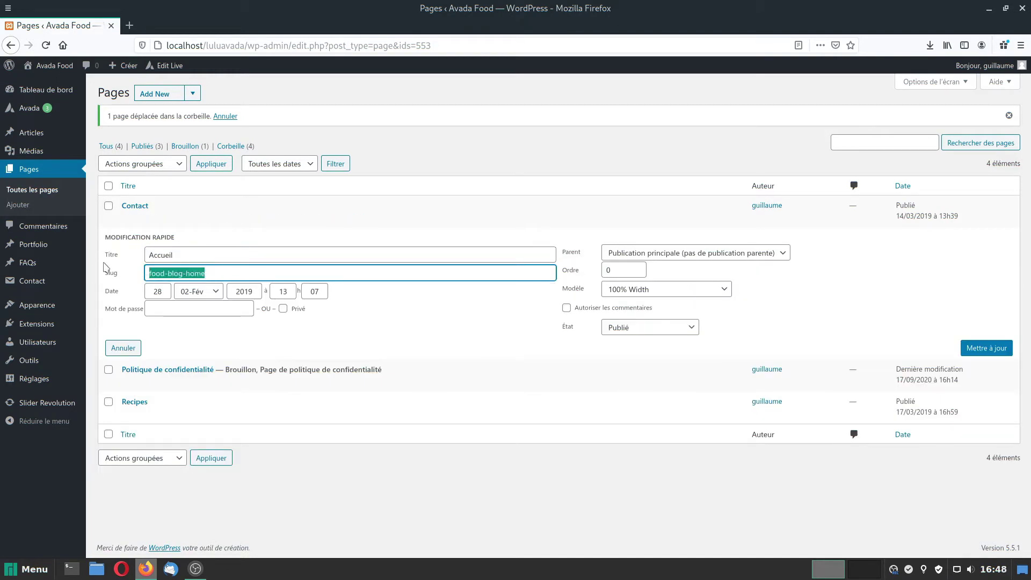
type("accueil")
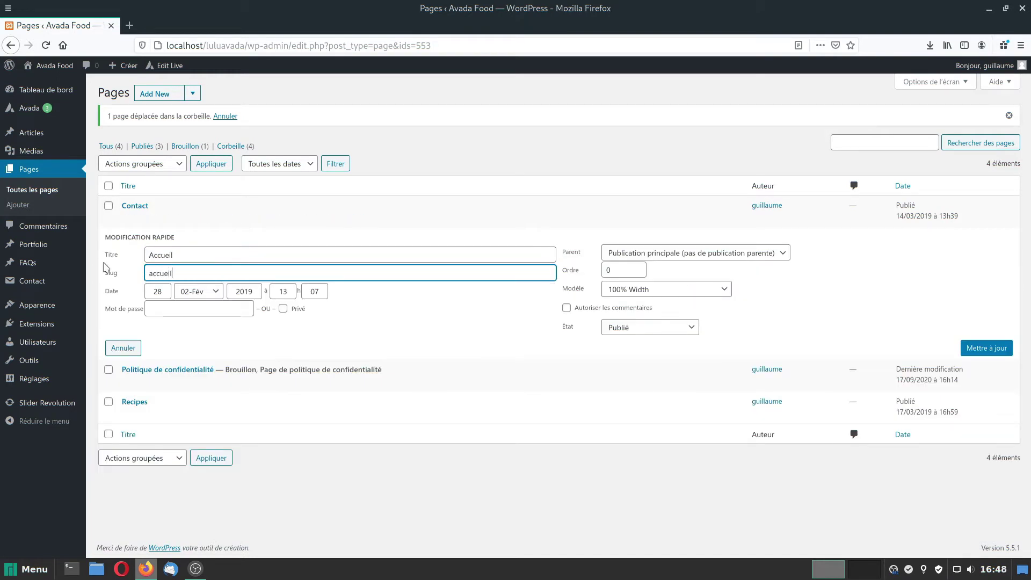
left_click(990, 348)
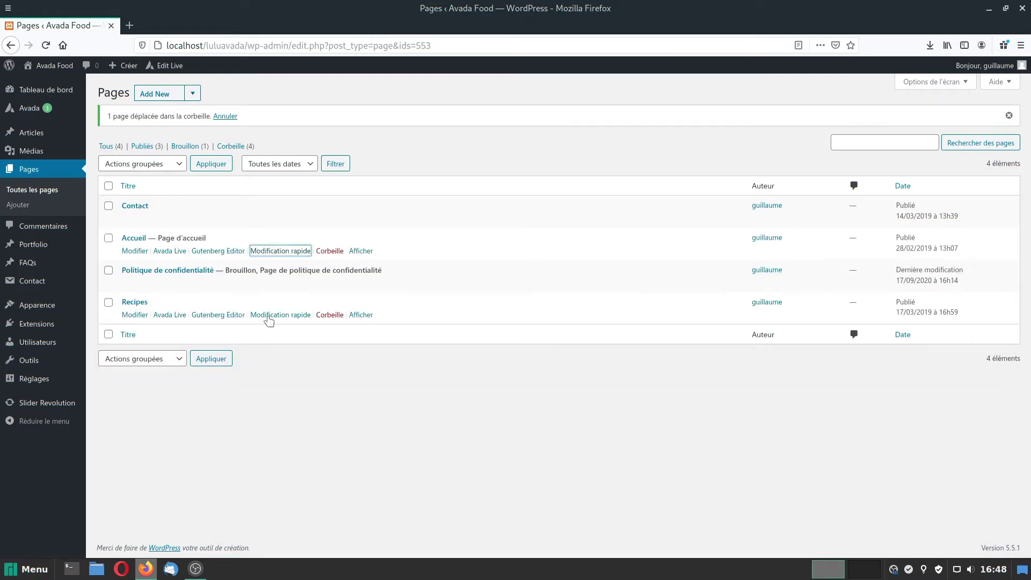
Quick-edit the Recipes page to title 'Recettes de Lulu' and slug 'recettes-lulu', then save.
left_click(262, 316)
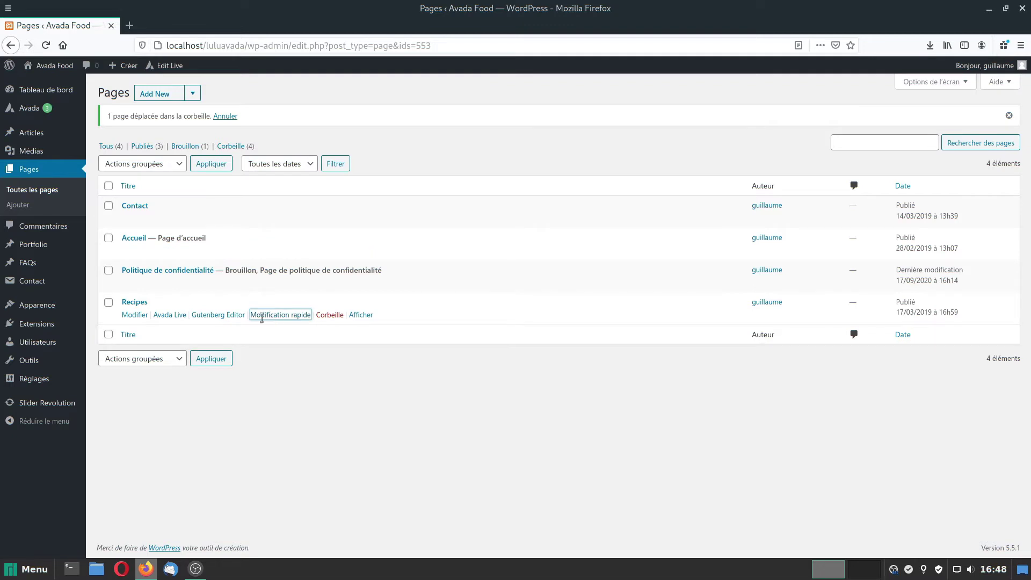
left_click_drag(182, 320, 158, 319)
key("BackSpace")
key("BackSpace")
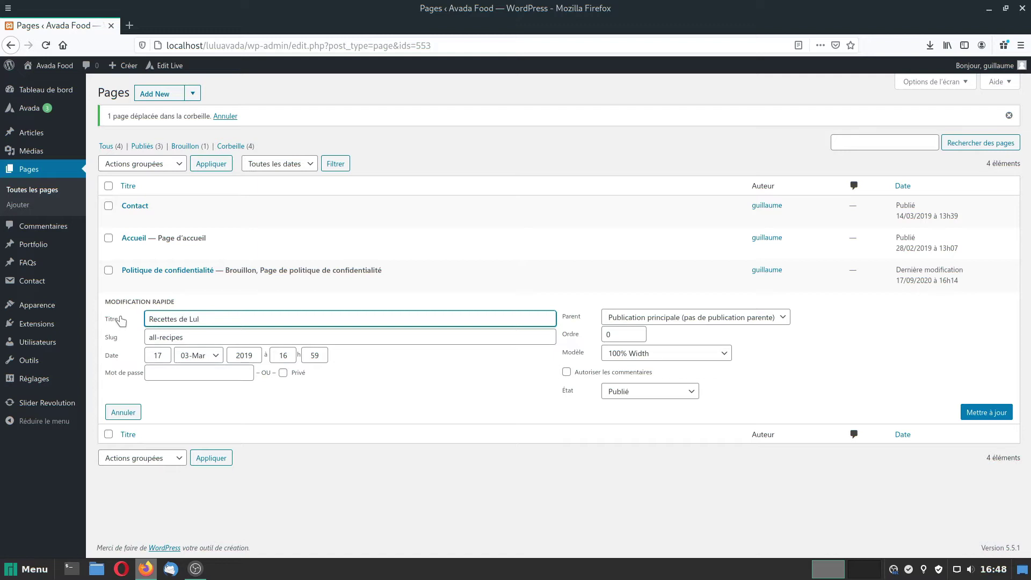
type("ecettes de Lulu")
key("Tab")
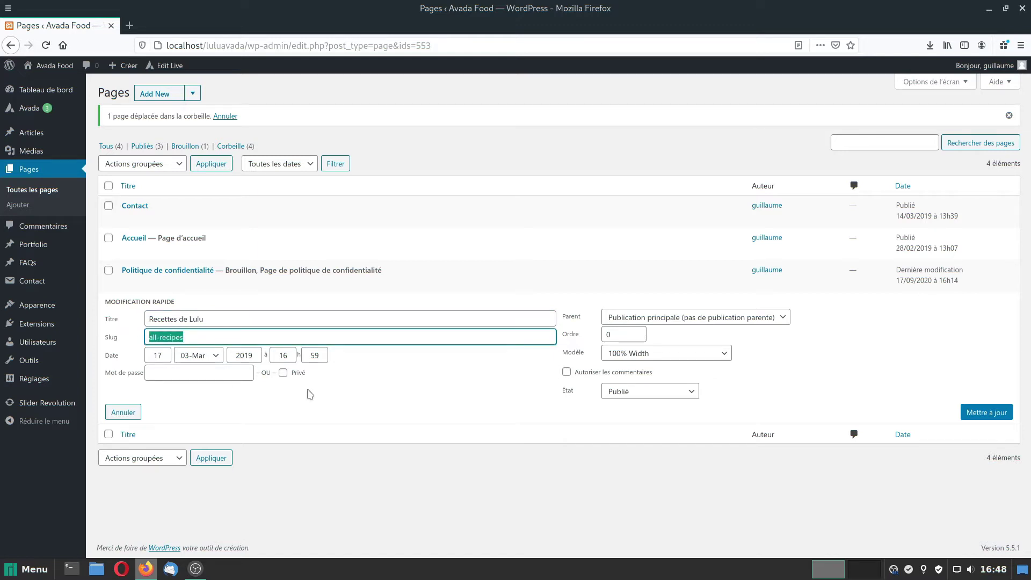
type("recettes-lulu")
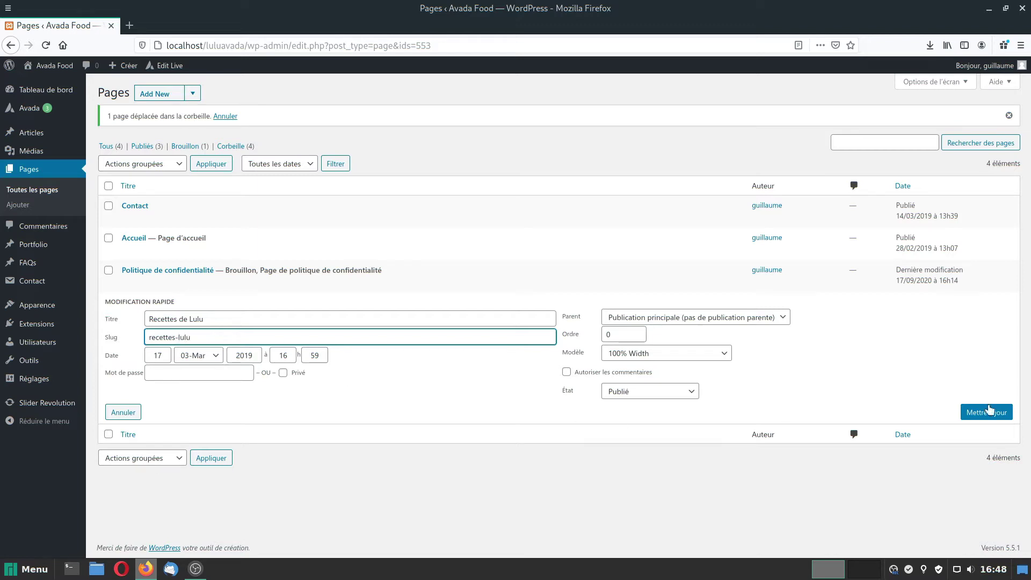
left_click(987, 412)
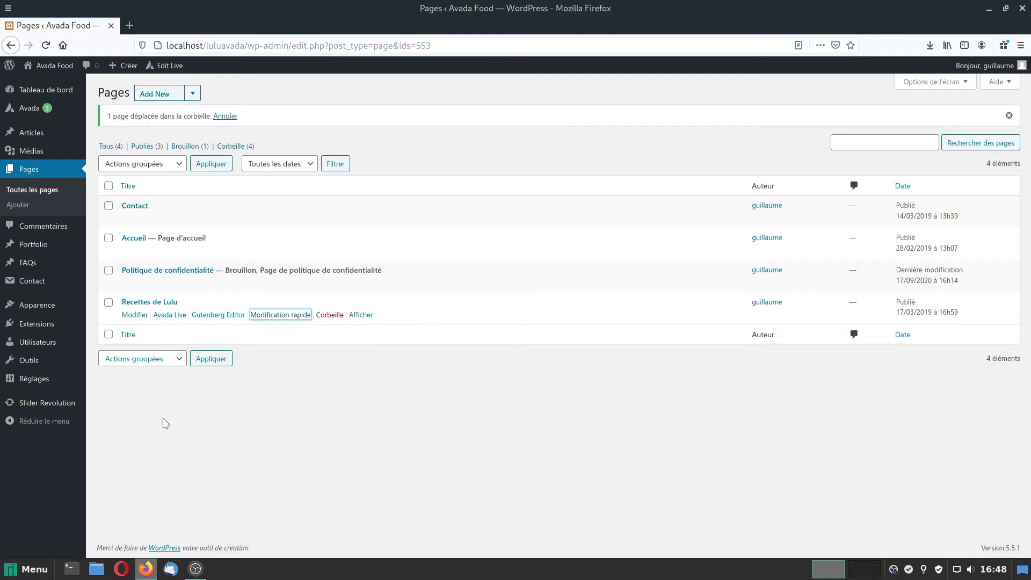
Load Food Main Menu in the Menus editor.
mouse_move(43, 304)
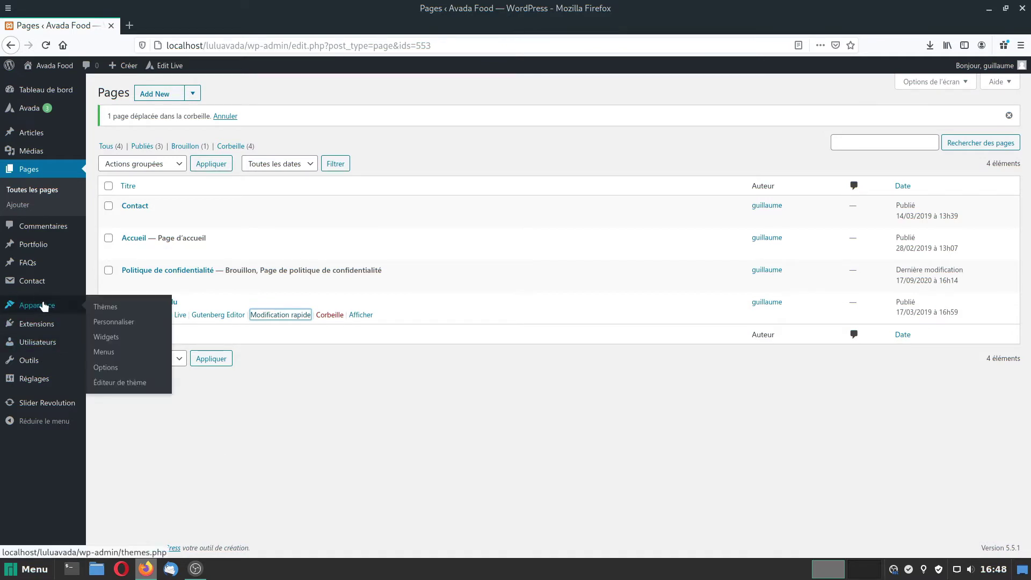
left_click(103, 352)
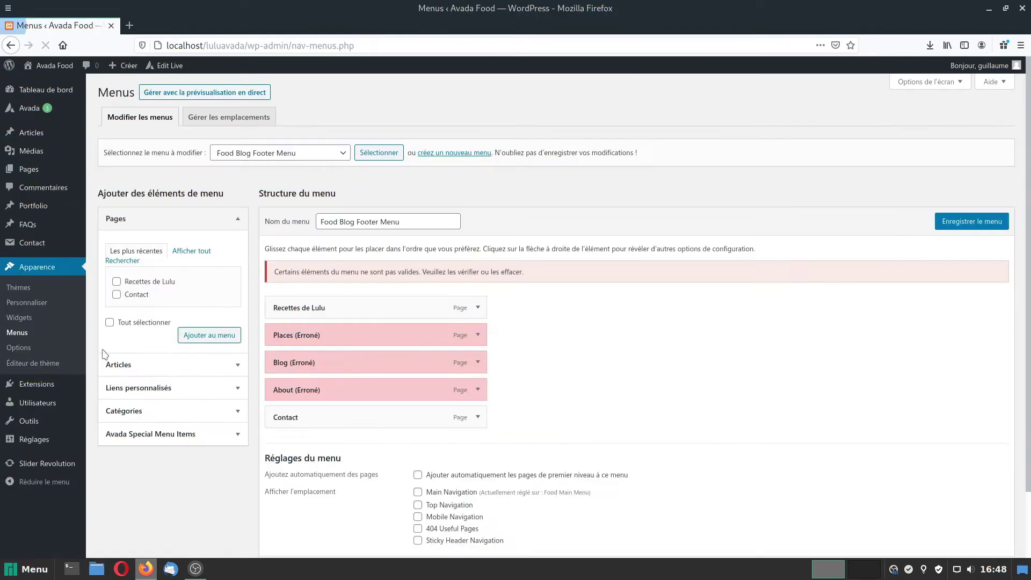
left_click(280, 156)
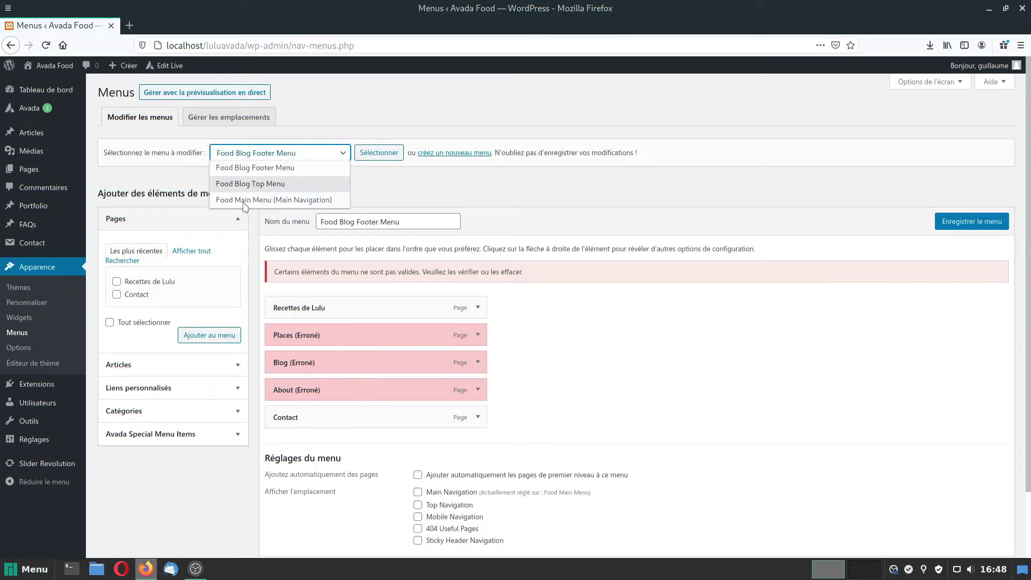
left_click(257, 201)
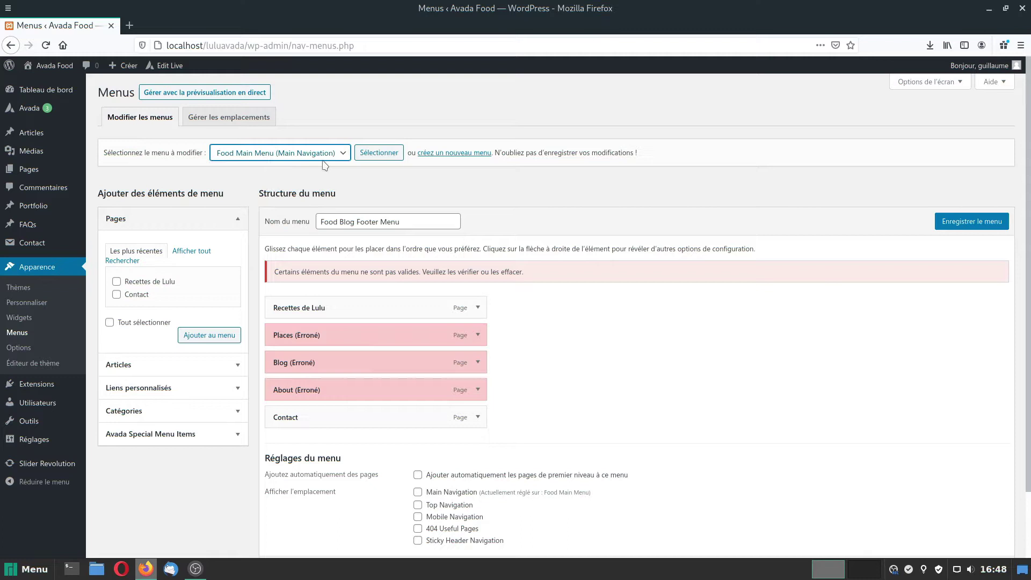
left_click(384, 152)
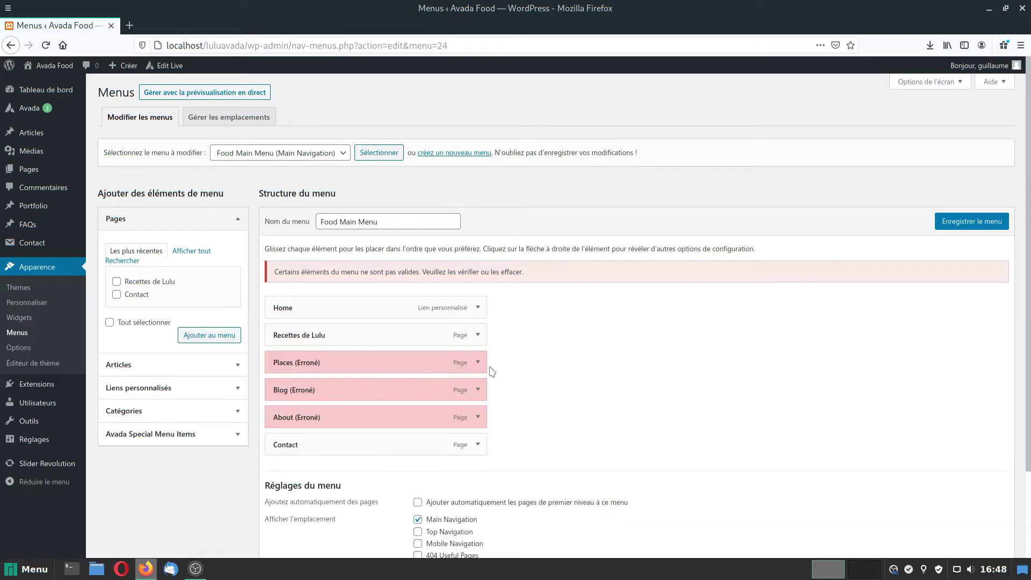
Remove the broken Places, Blog and About entries from the menu.
left_click(478, 363)
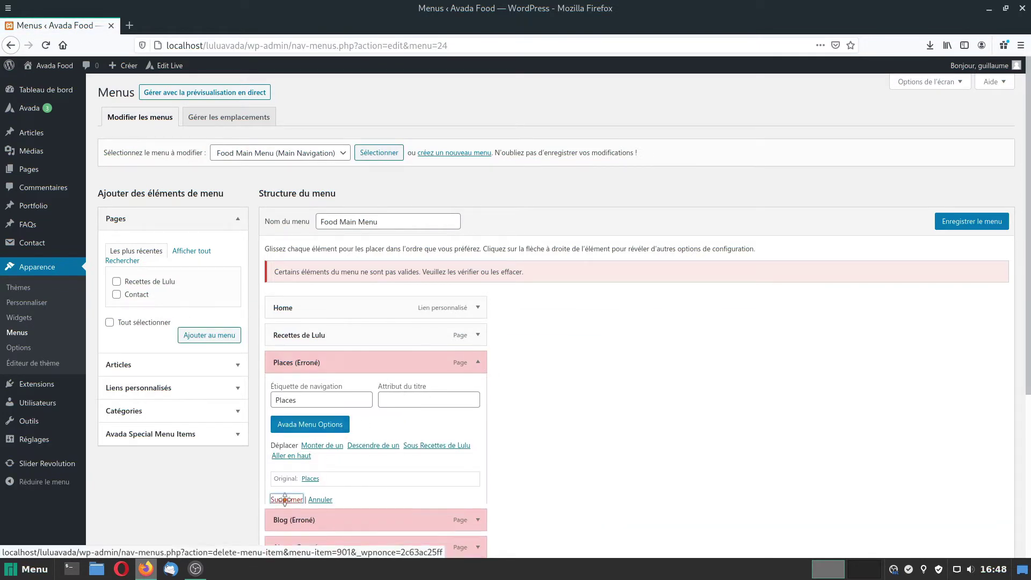
left_click(280, 494)
left_click(478, 362)
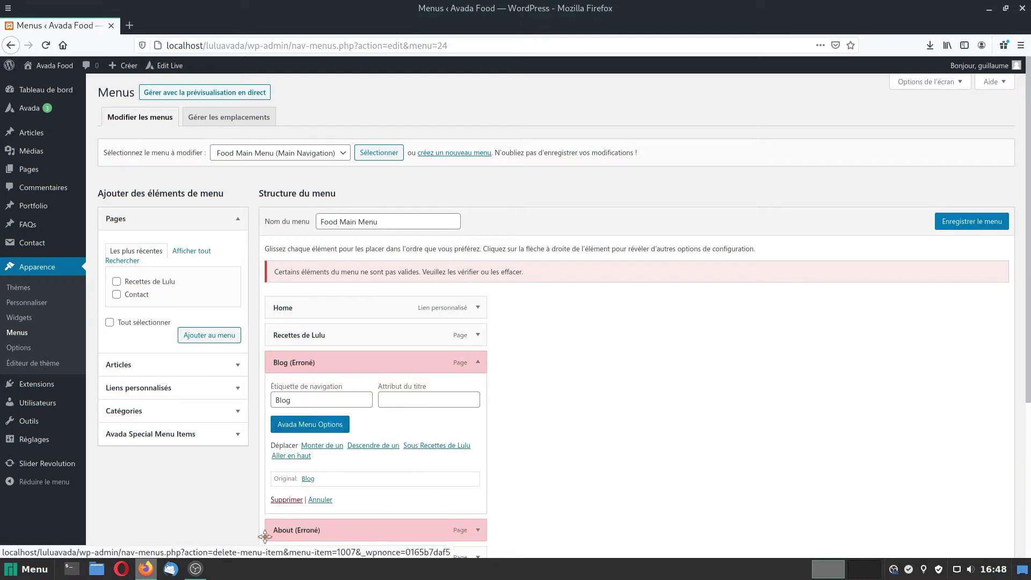
left_click(287, 504)
left_click(478, 362)
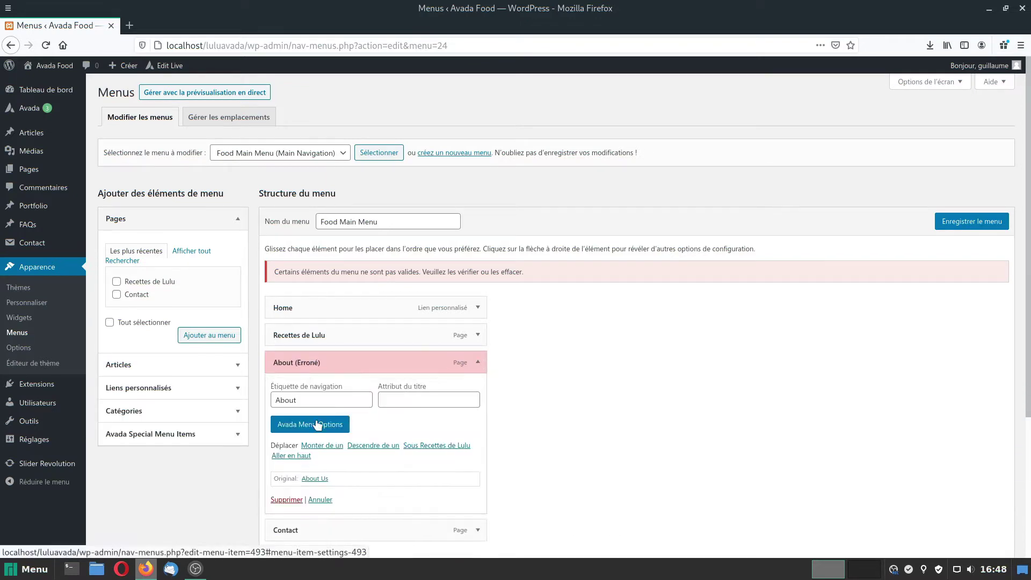
left_click(287, 501)
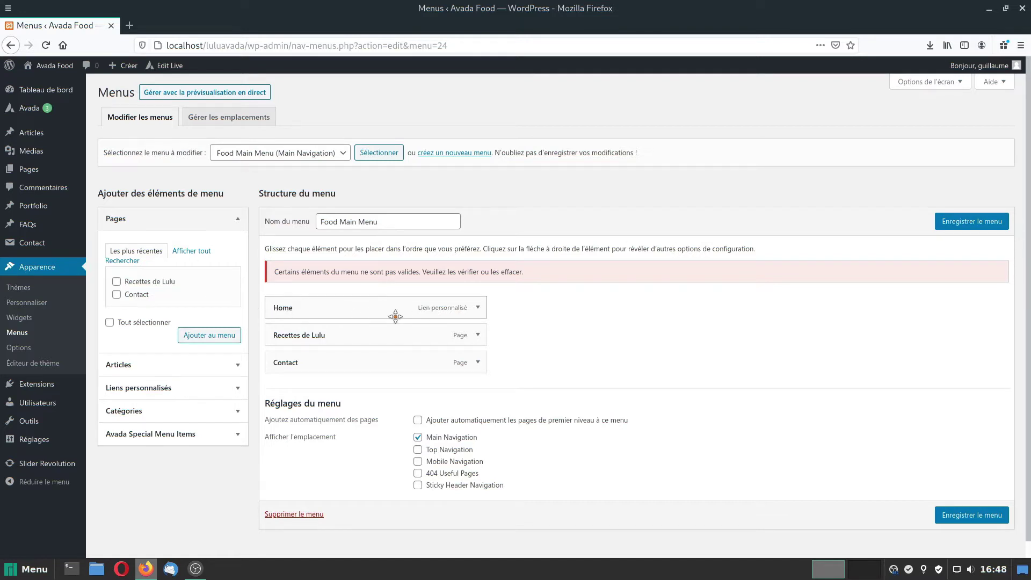
Relabel the Home entry as 'Accueil' and save the menu.
left_click(477, 307)
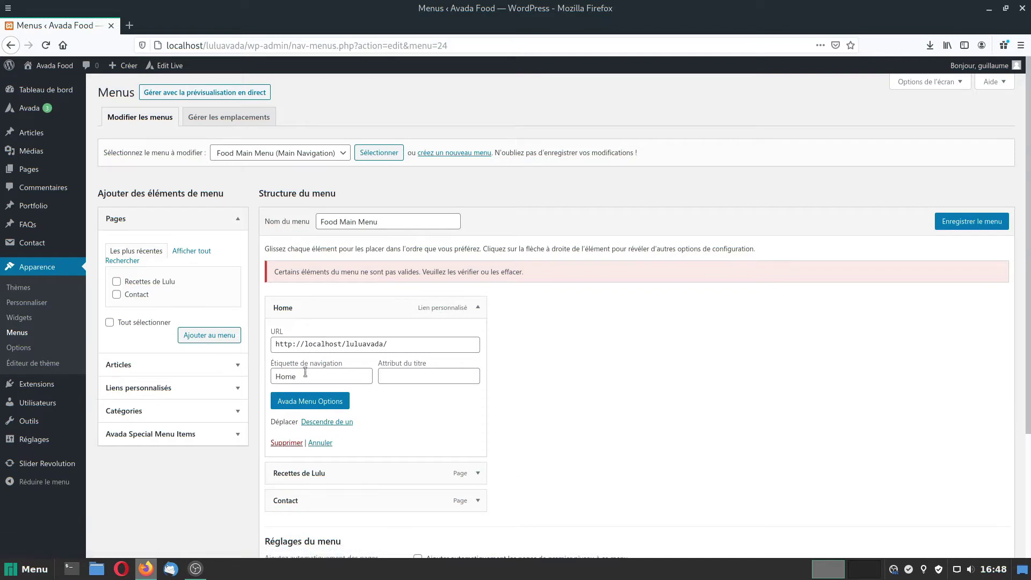
left_click_drag(305, 376, 237, 372)
type("Accueil")
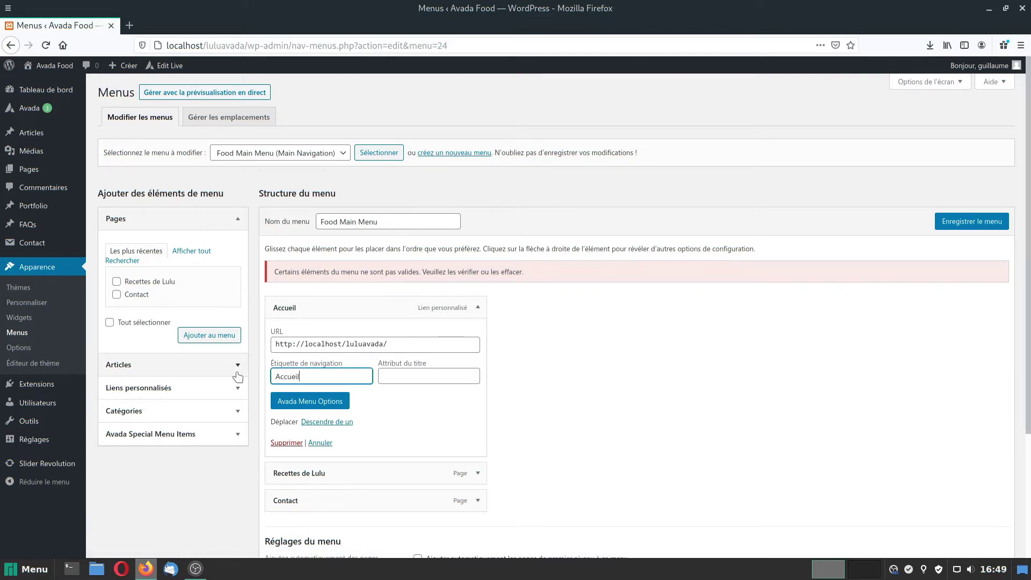
left_click(977, 226)
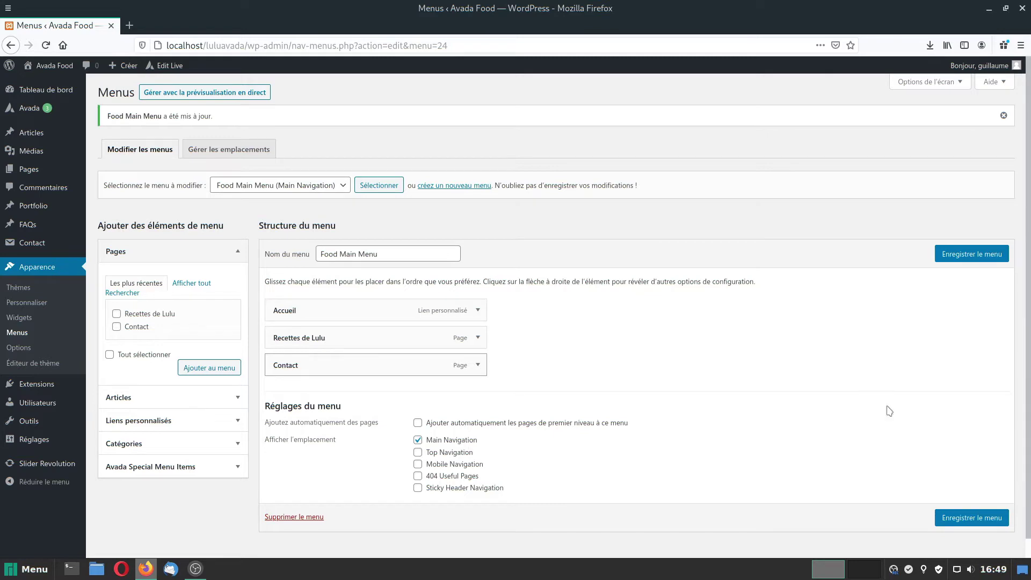
Visit the live home, Recettes de Lulu and Contact pages, then return home via the logo.
left_click(43, 71)
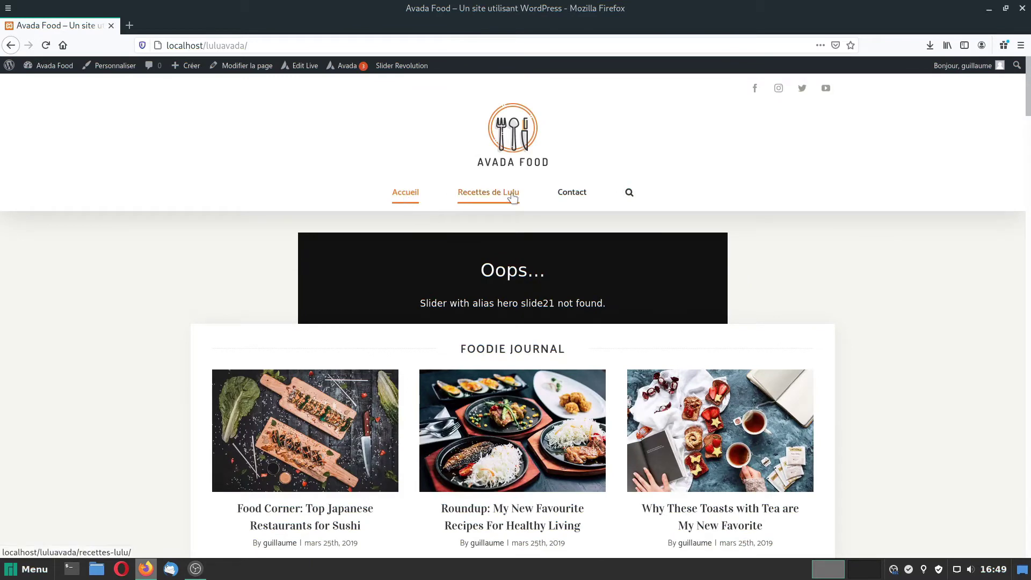
left_click(513, 198)
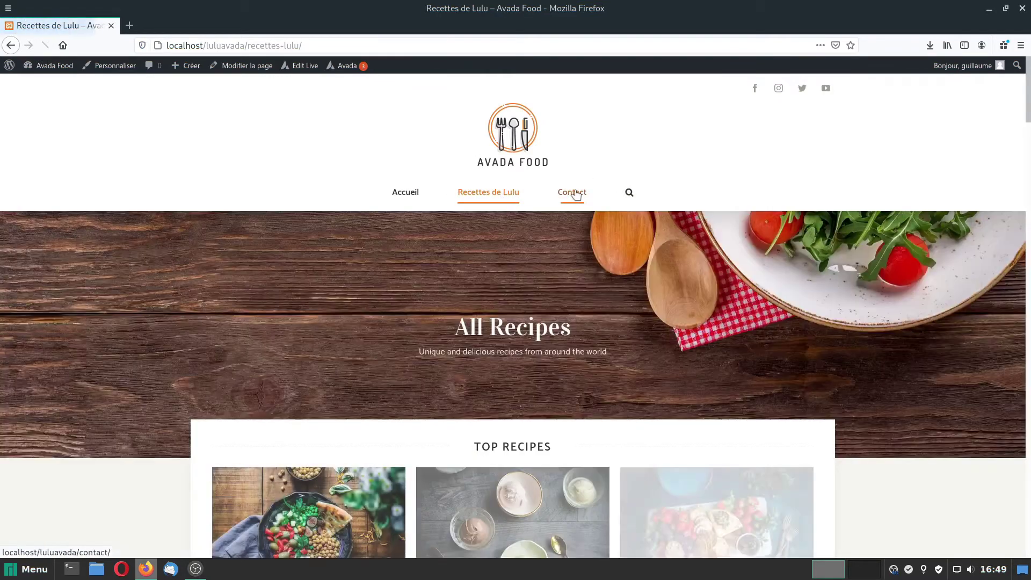
left_click(573, 193)
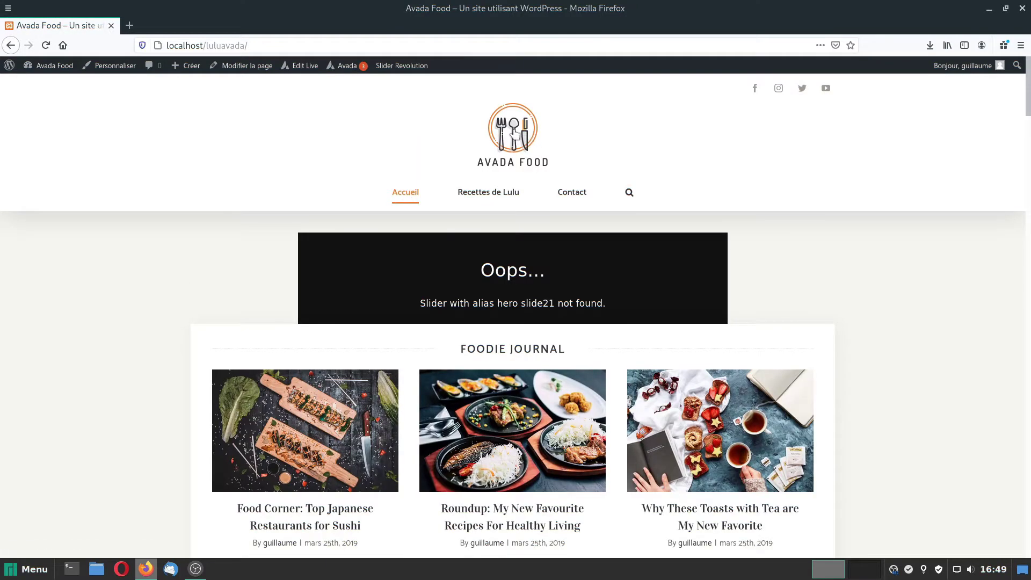
left_click(514, 131)
Select Hero Slide 2 (#1) as the Accueil page's Revolution slider in Page Options and update.
left_click(239, 66)
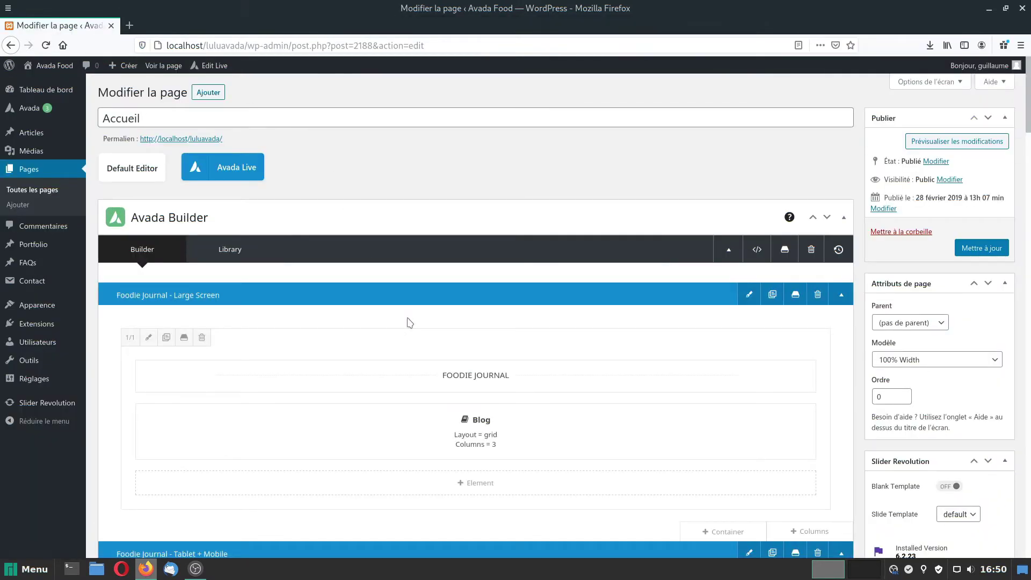
scroll(409, 322, "down", 7)
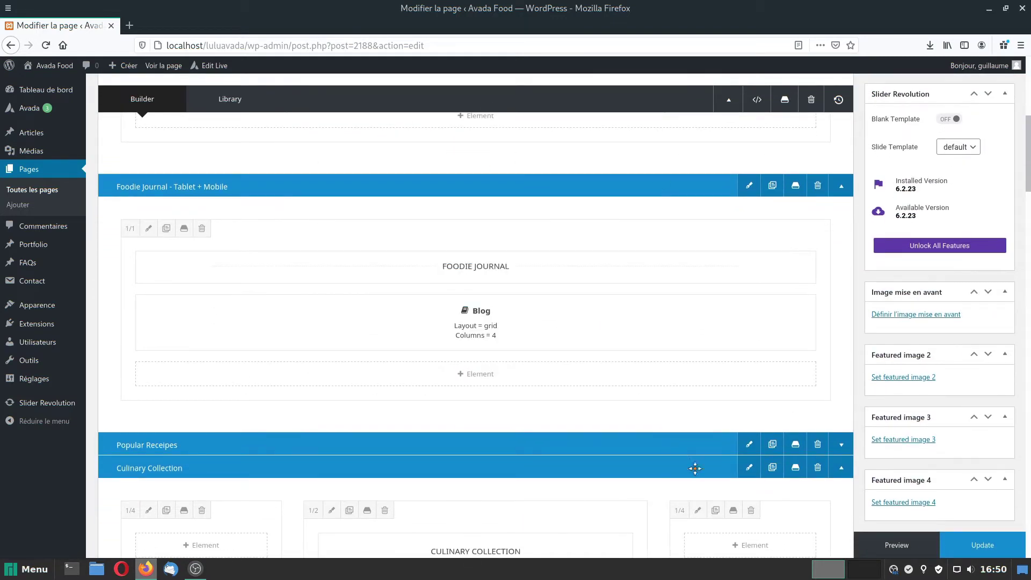
scroll(386, 405, "down", 4)
scroll(479, 463, "up", 11)
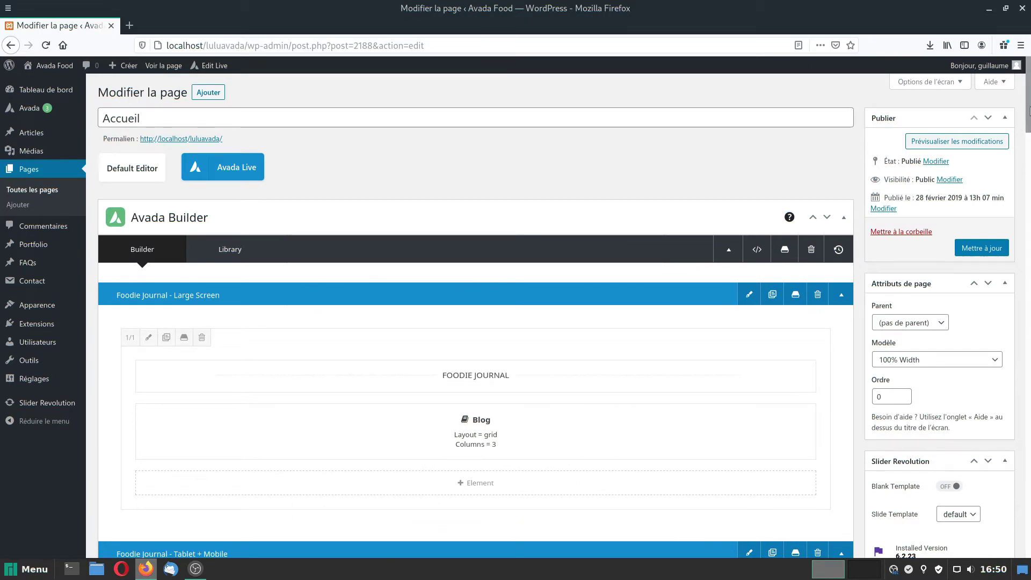
left_click_drag(1029, 111, 1028, 542)
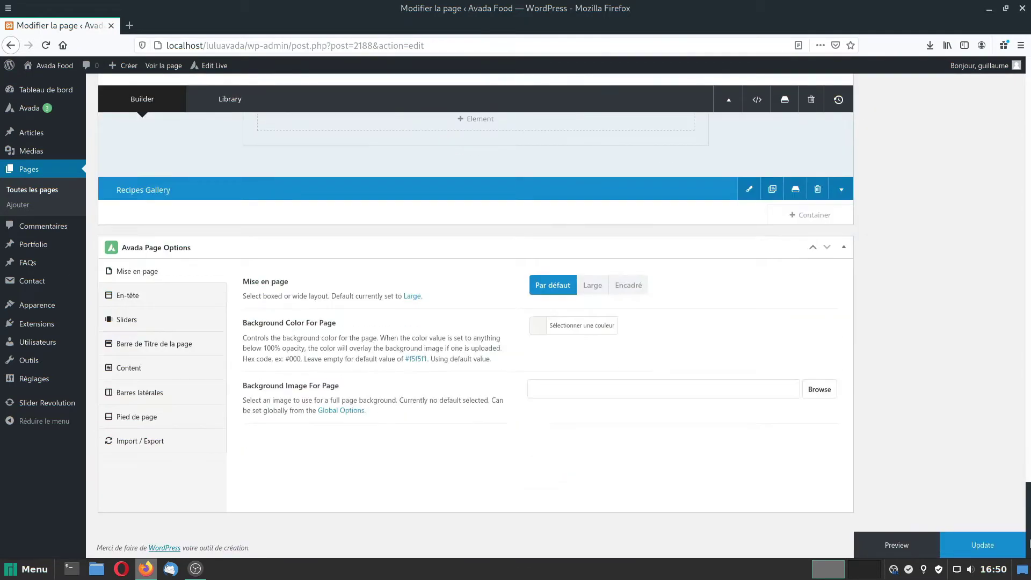
left_click(126, 322)
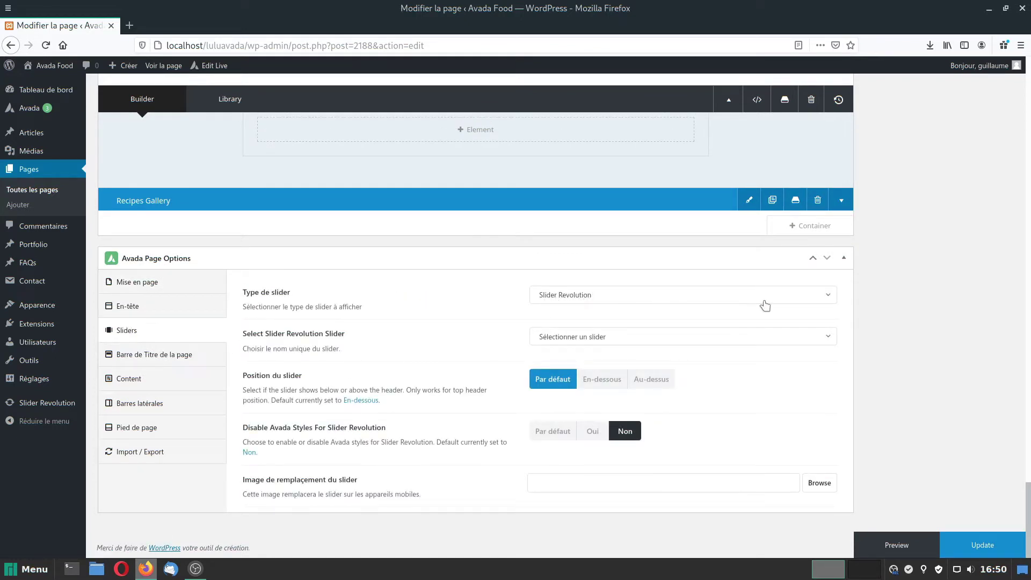
left_click(601, 338)
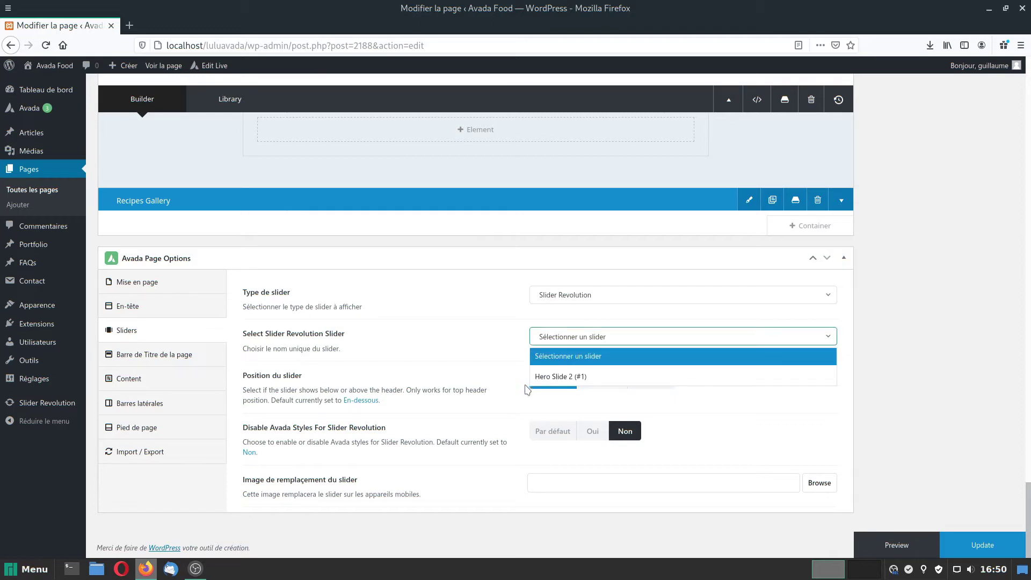
left_click(574, 381)
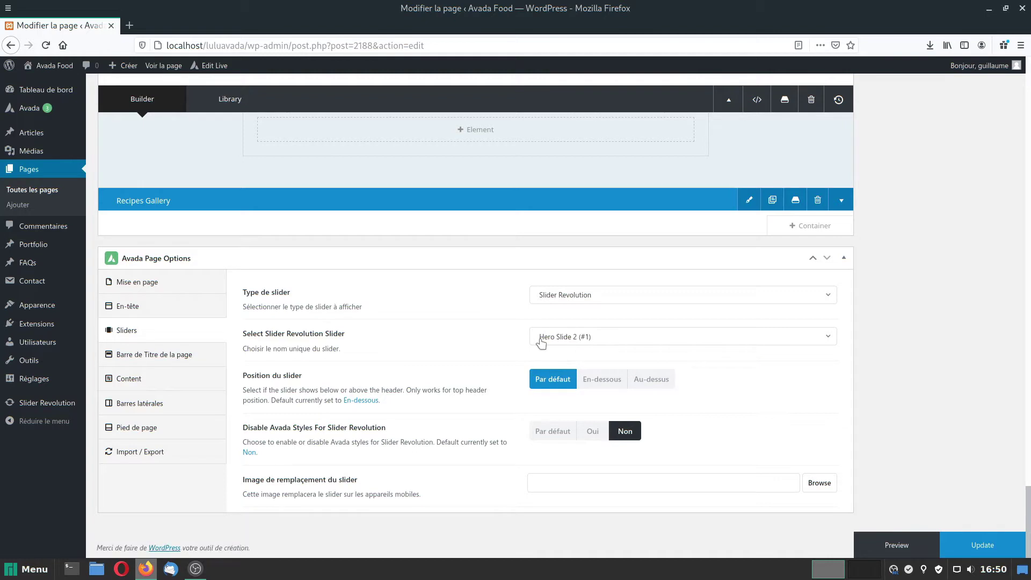
left_click(981, 545)
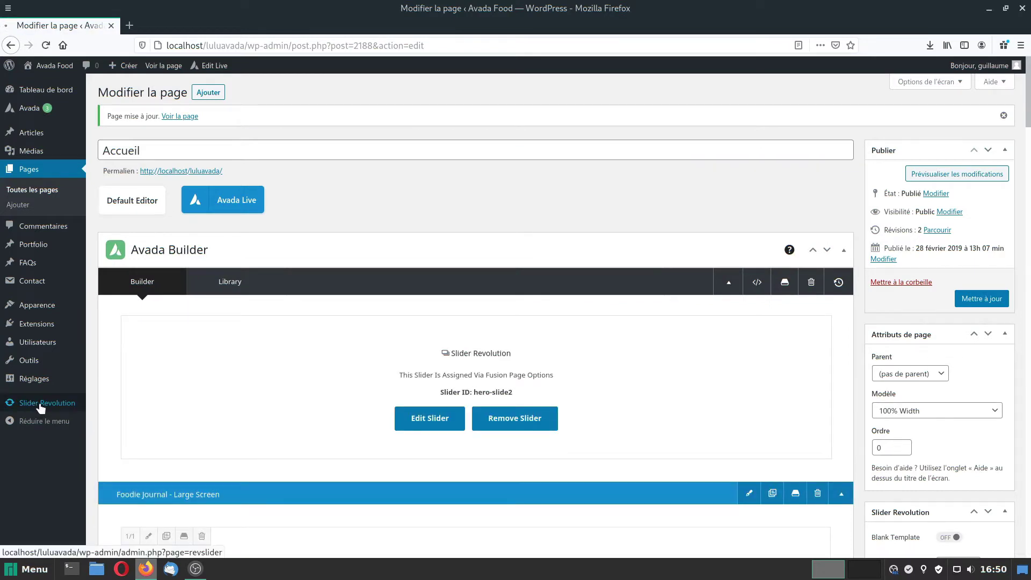
Check the Hero Slide 2 module in Slider Revolution, then view the live site.
left_click(40, 406)
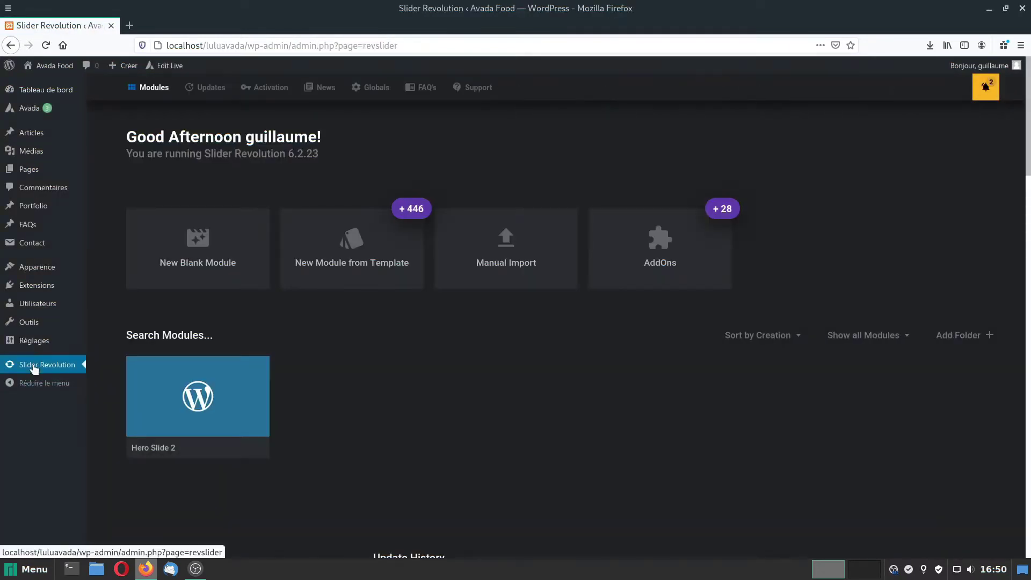
mouse_move(227, 400)
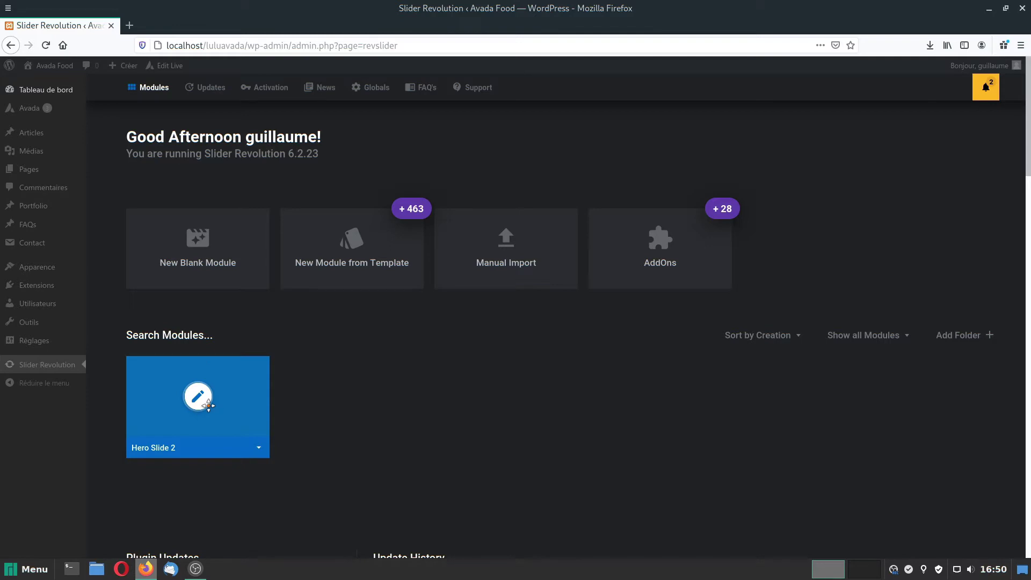
left_click(49, 67)
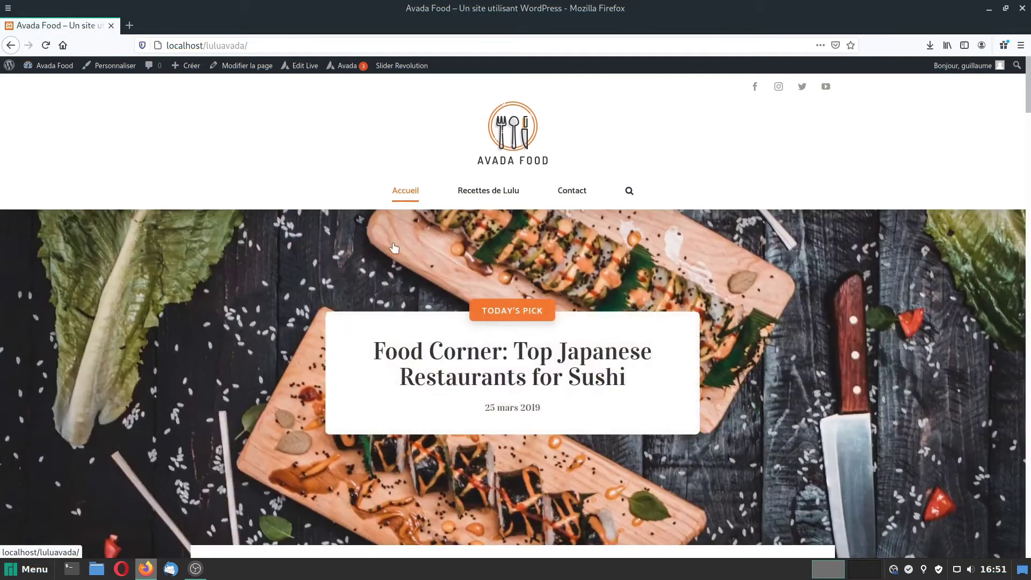
Scroll through the live home page down to the footer's contact details and app badges.
scroll(394, 247, "down", 2)
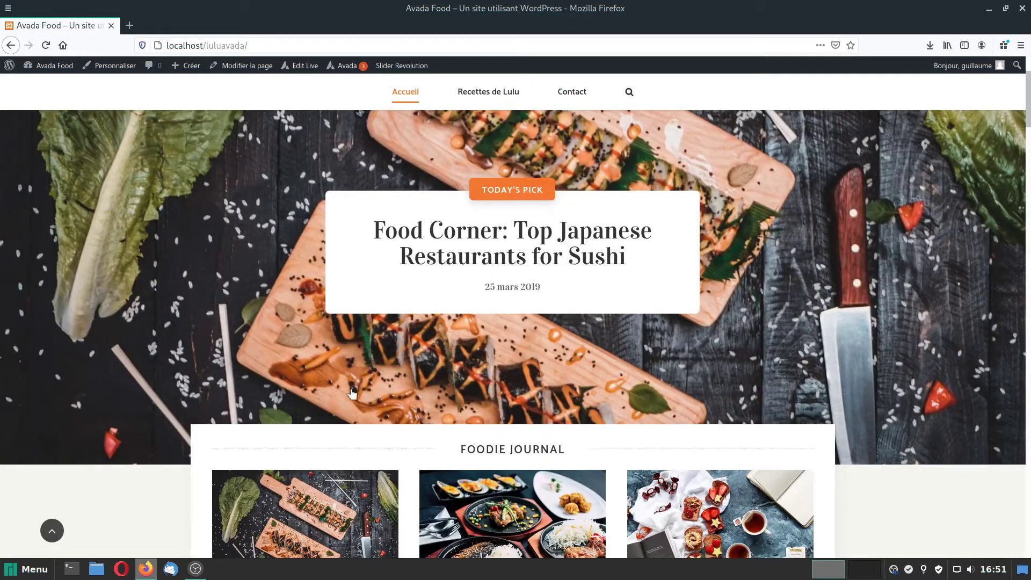
scroll(899, 366, "up", 2)
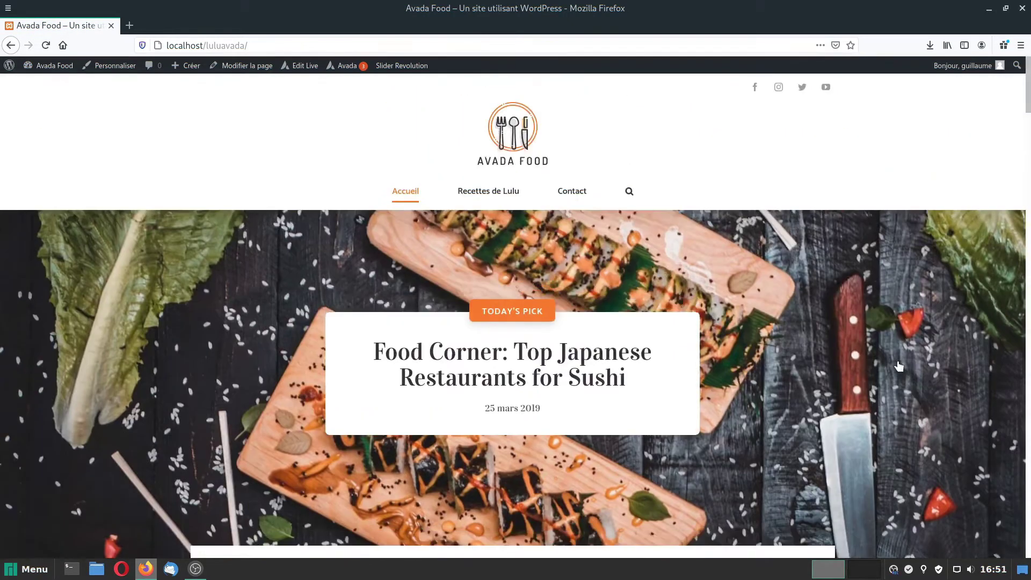
scroll(899, 366, "down", 10)
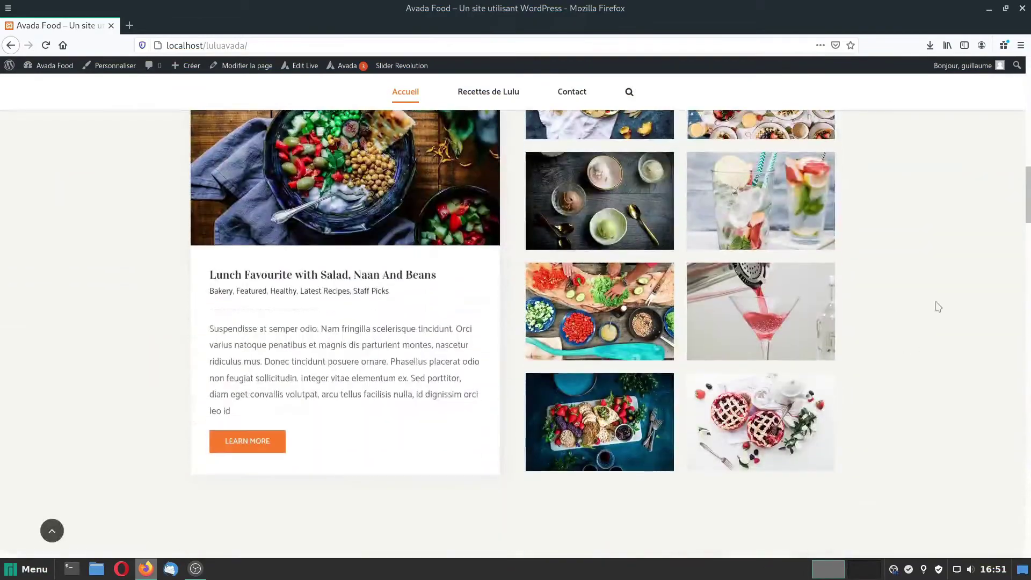
left_click_drag(1028, 198, 1007, 489)
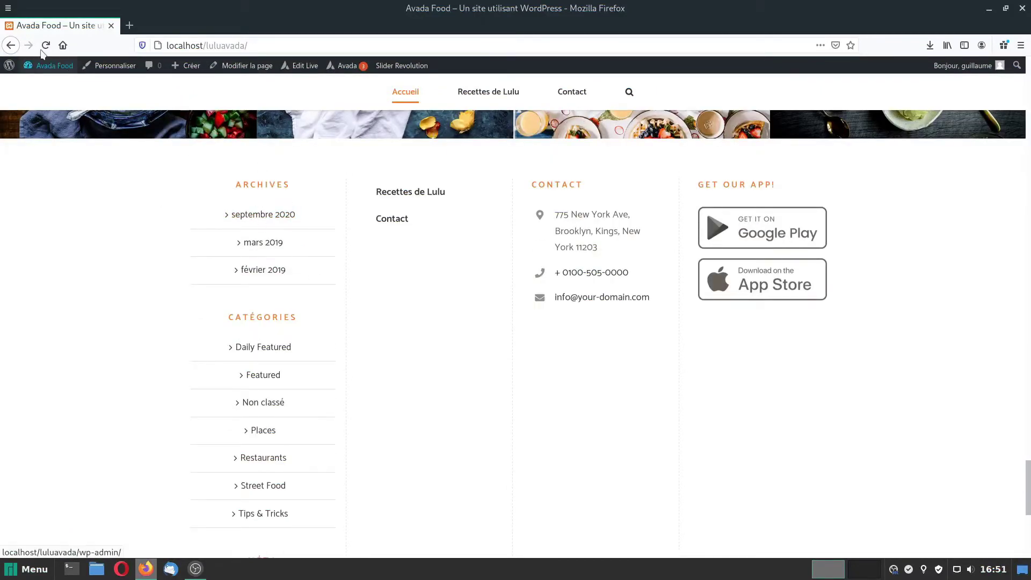
Remove the Archives, Catégories and Méta widgets from Footer Widget 1.
mouse_move(51, 69)
left_click(41, 114)
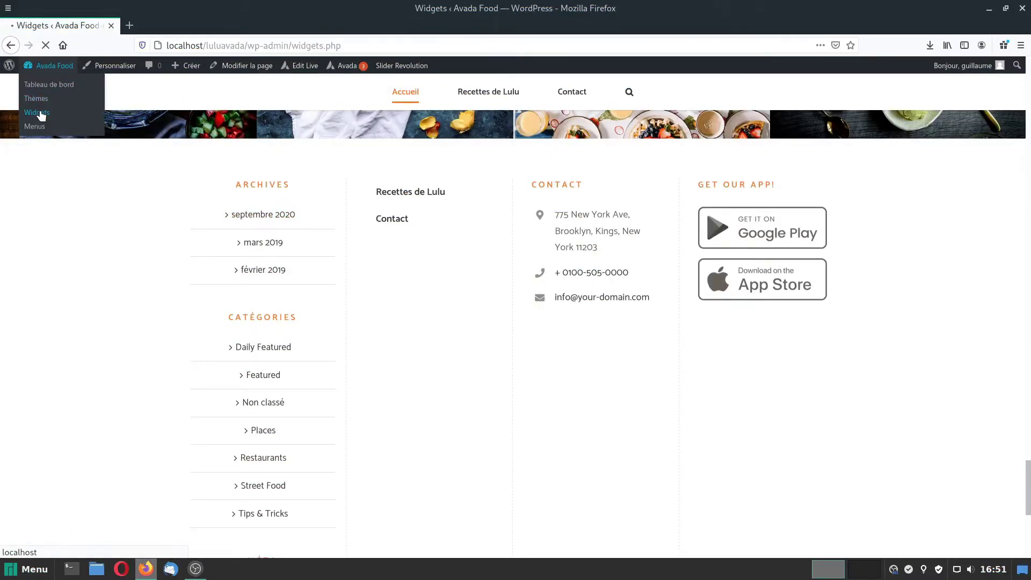
scroll(818, 435, "down", 3)
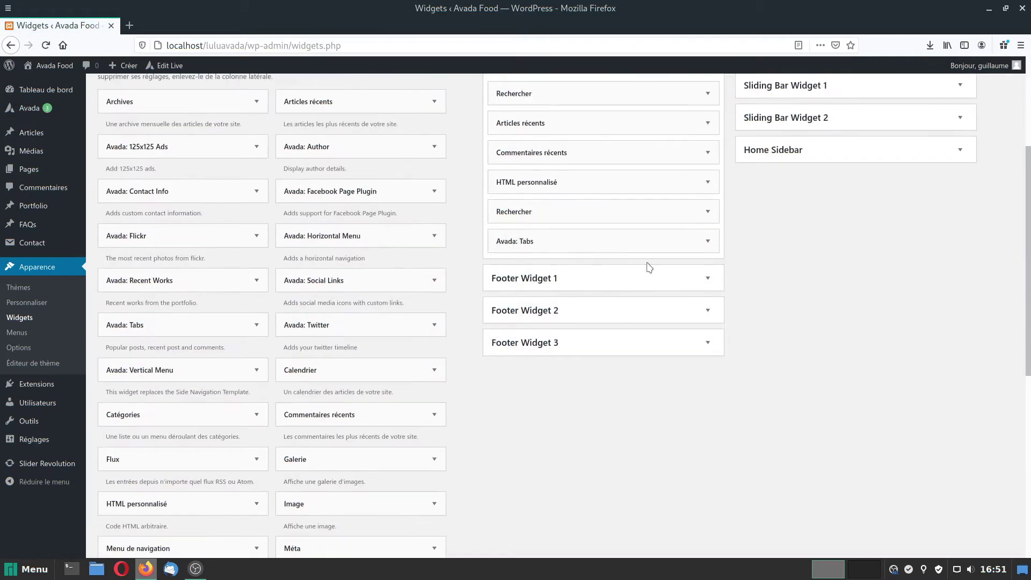
left_click(708, 278)
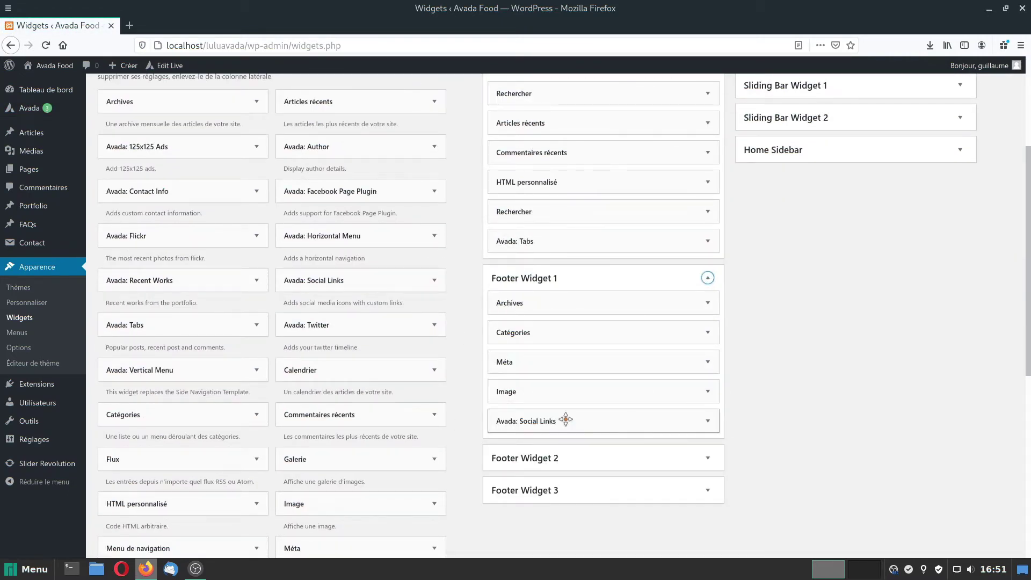
left_click_drag(537, 304, 235, 284)
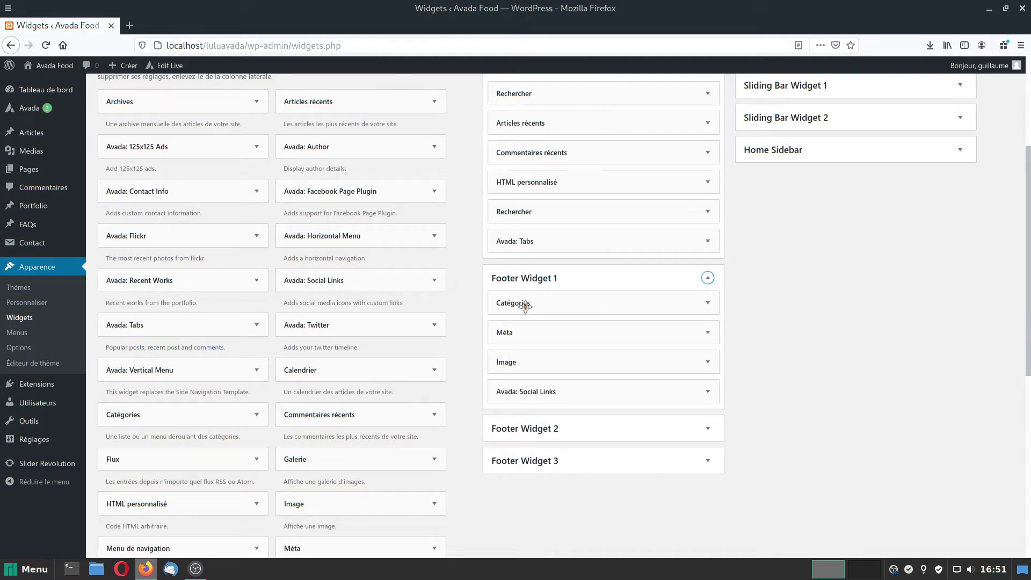
left_click_drag(525, 305, 161, 290)
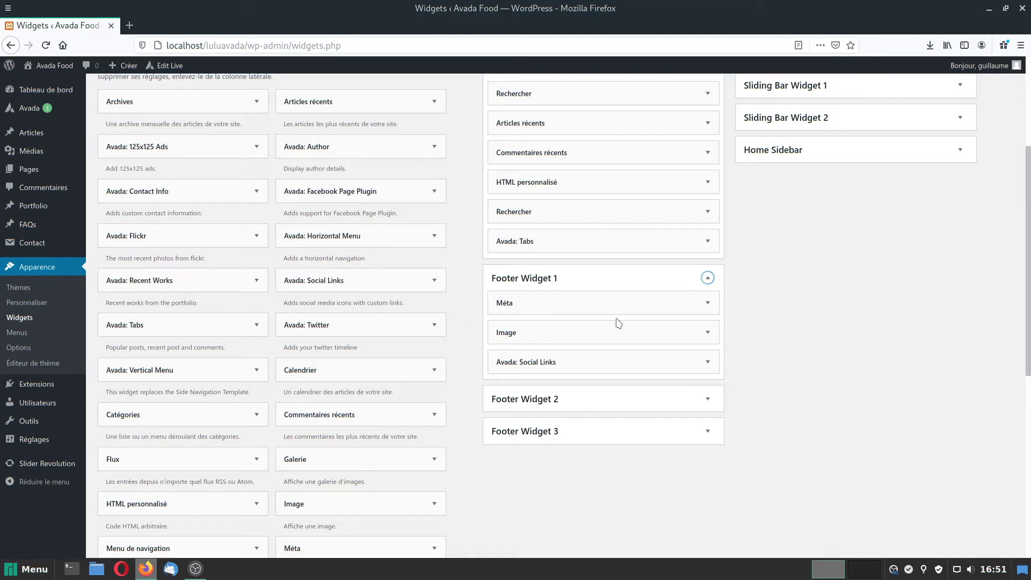
left_click(708, 307)
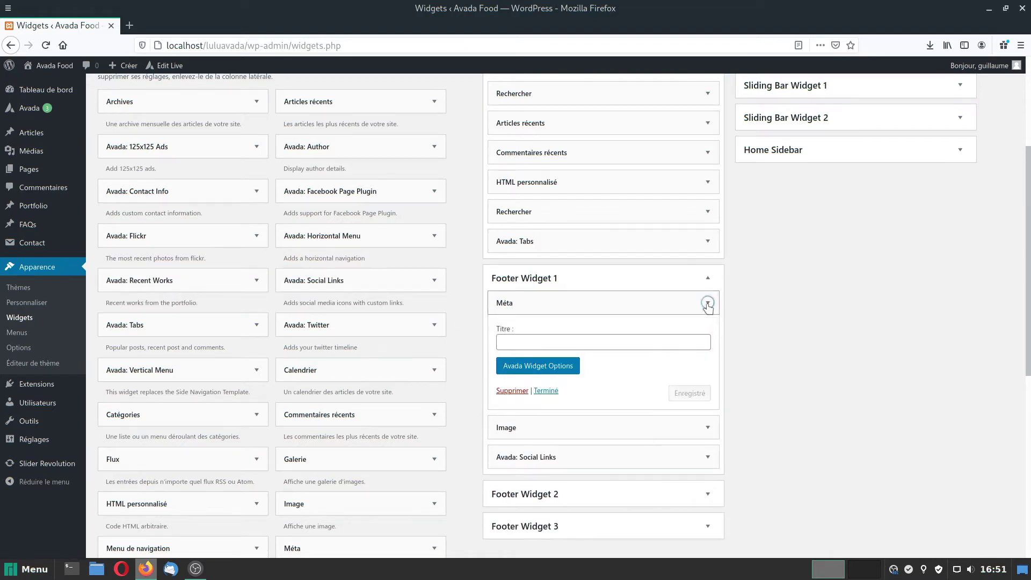
left_click(512, 391)
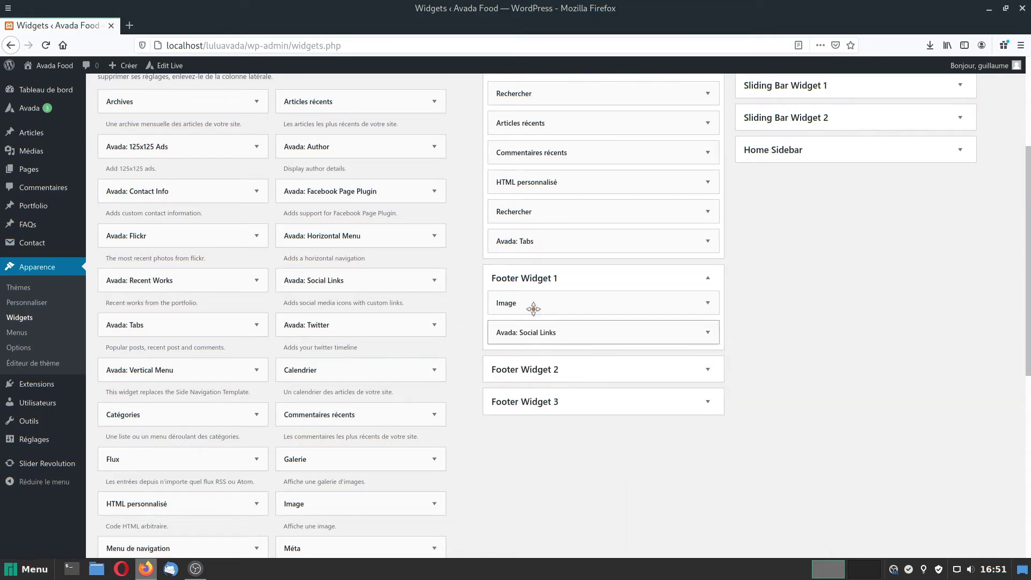
Inspect the remaining Image and Avada: Social Links widgets, then view the live site.
left_click(708, 305)
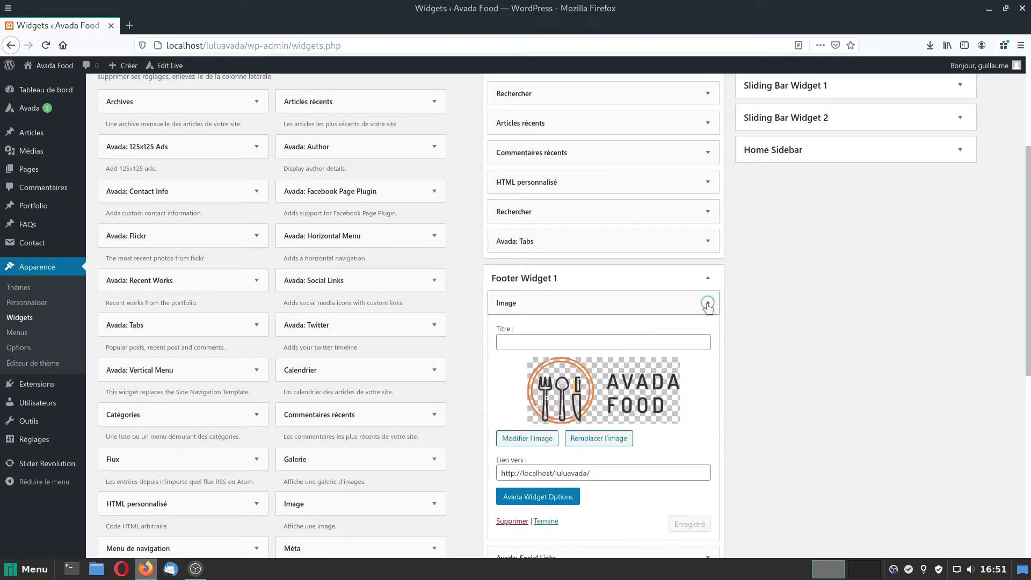
left_click(708, 305)
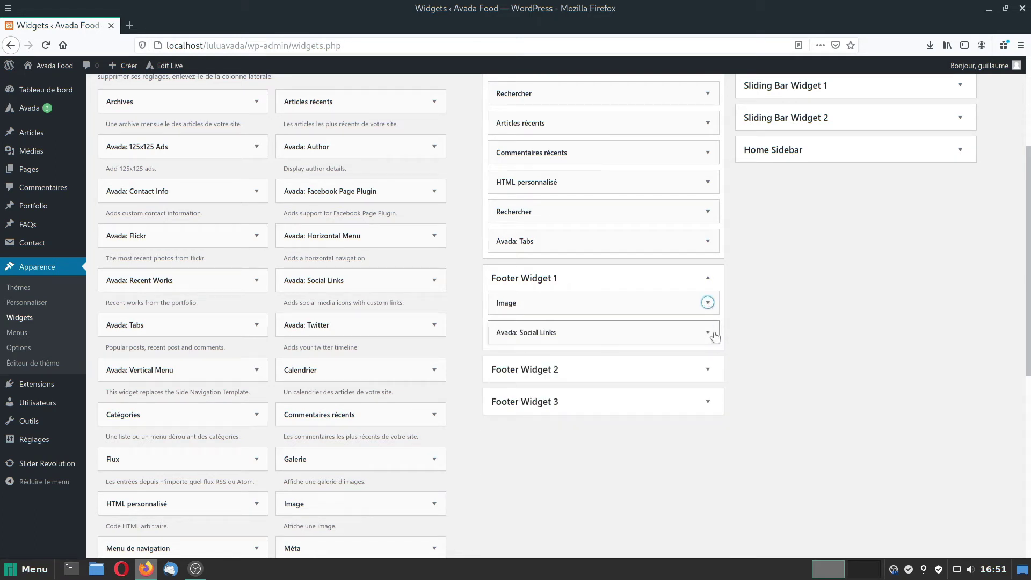
left_click(708, 333)
left_click(708, 333)
left_click(40, 65)
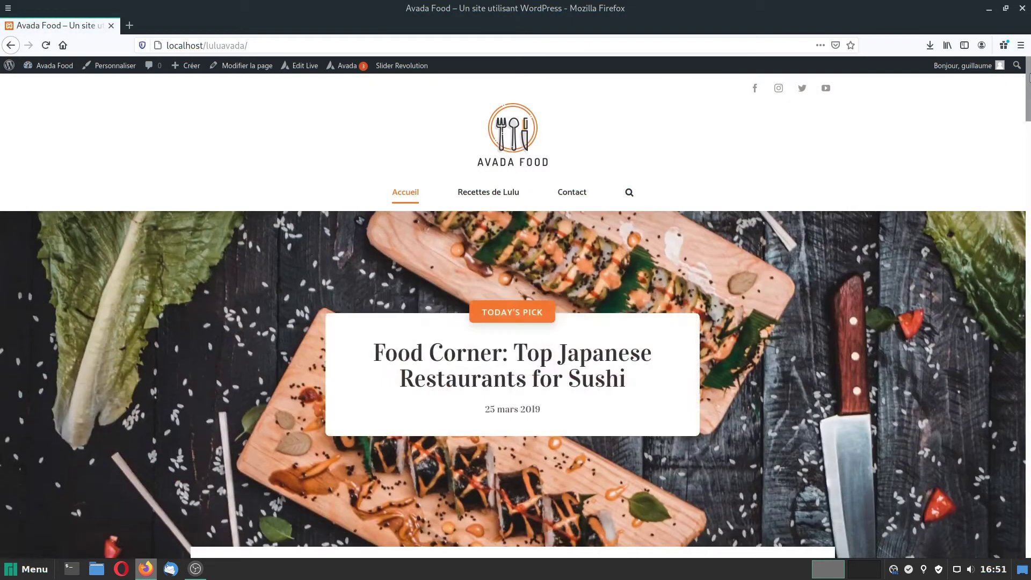
Check the new footer logo and social icons, then open the Contact page in Avada Live.
left_click_drag(1029, 77, 1027, 564)
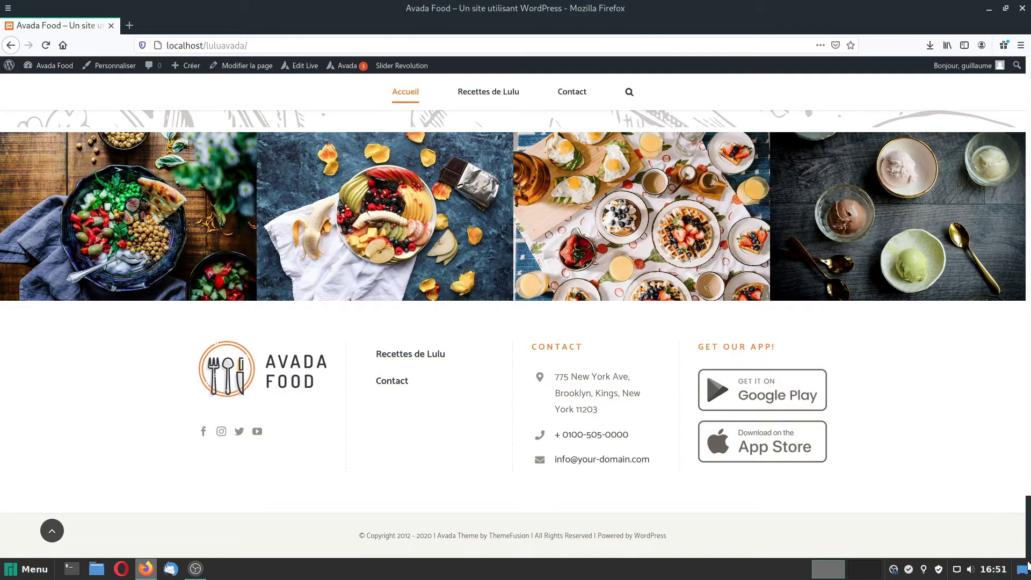
left_click_drag(1028, 565, 1027, 49)
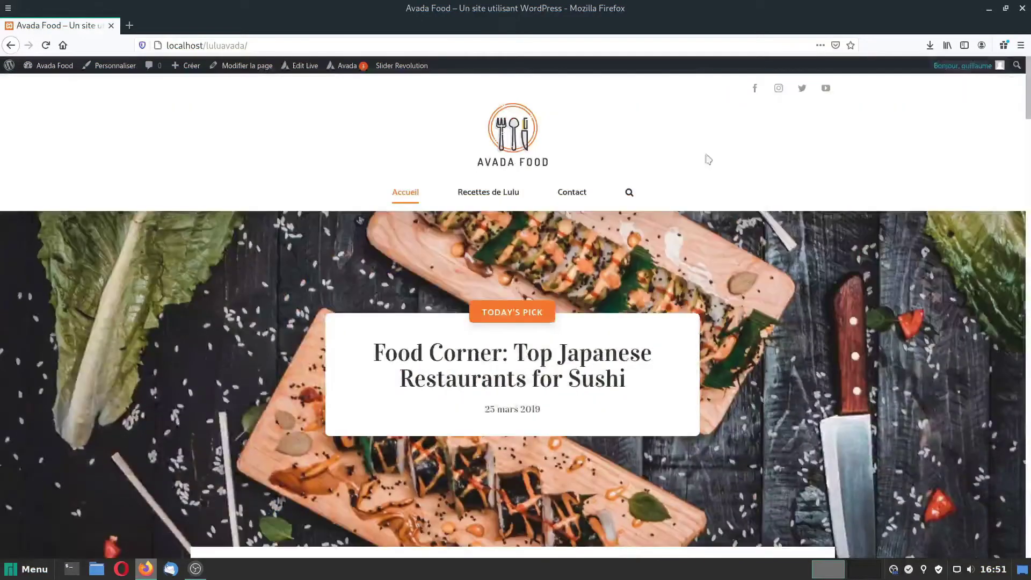
left_click(569, 196)
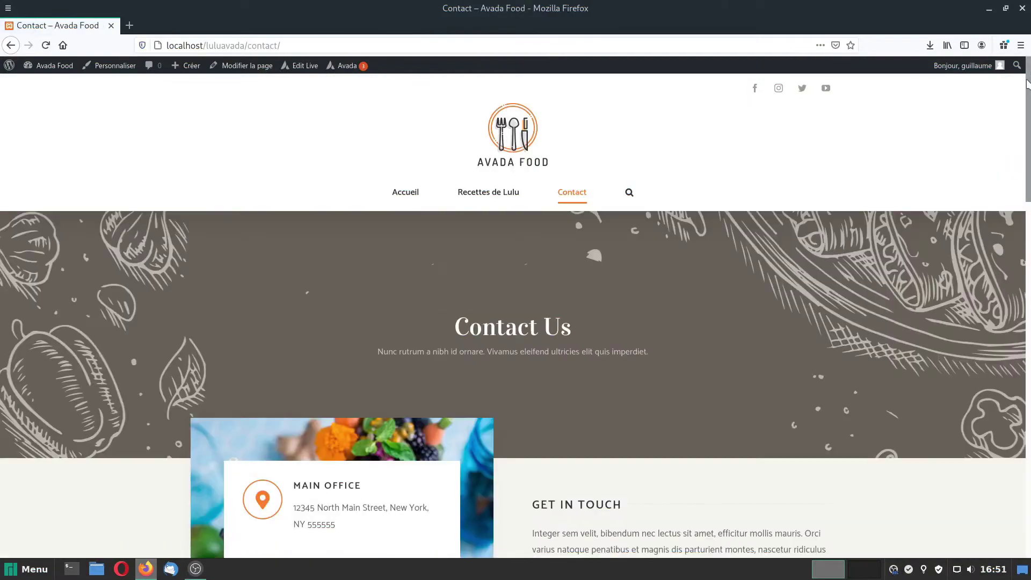
left_click_drag(1028, 85, 1028, 555)
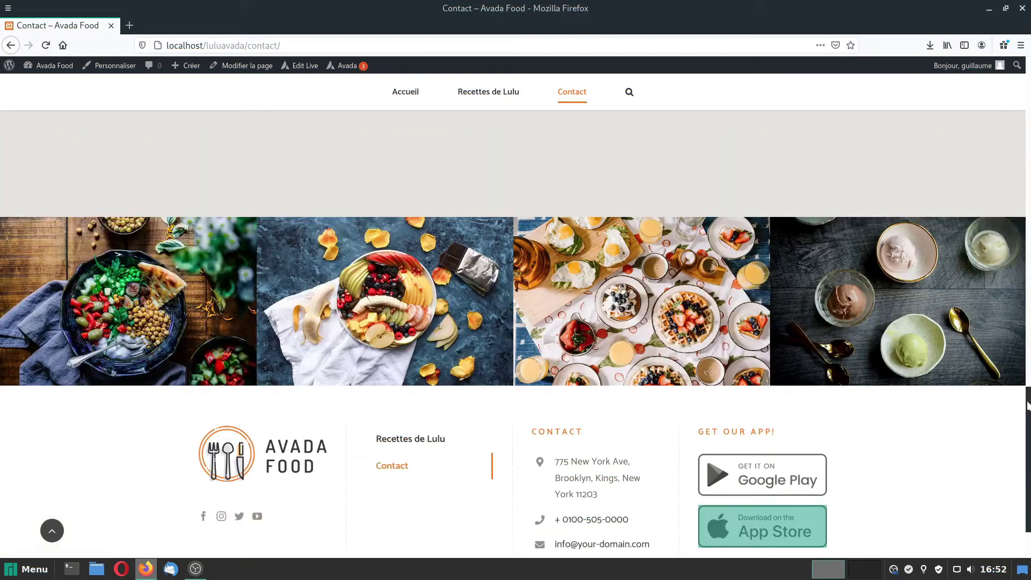
left_click_drag(1028, 454, 1015, 79)
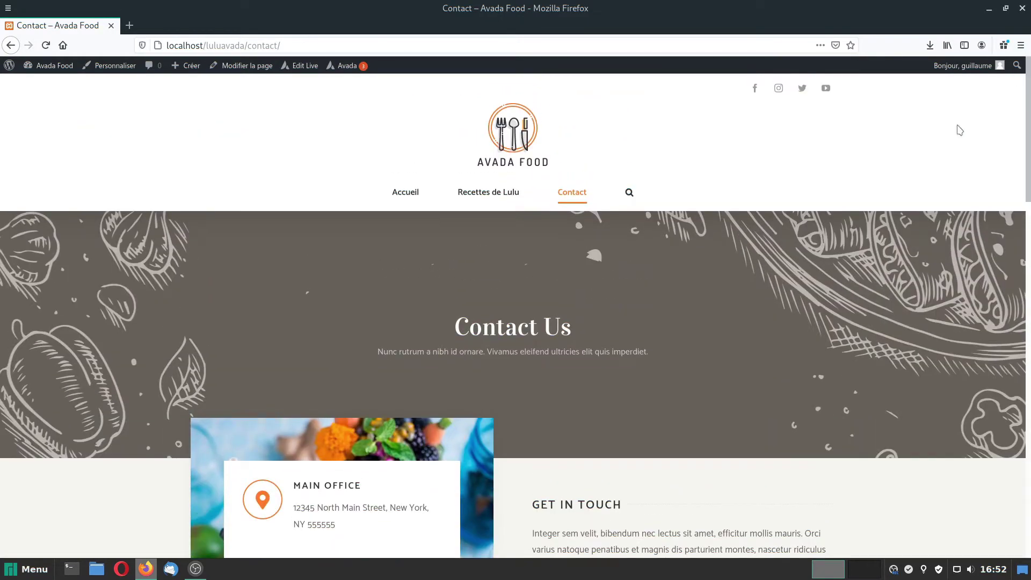
left_click(304, 66)
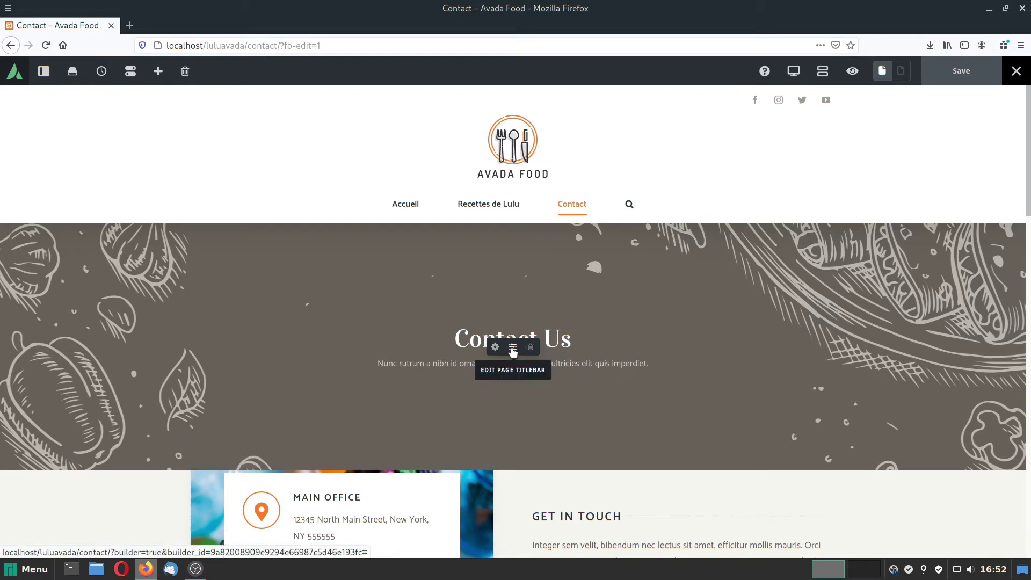
Change the title bar heading from 'Contact Us' to 'Contact'.
left_click(513, 349)
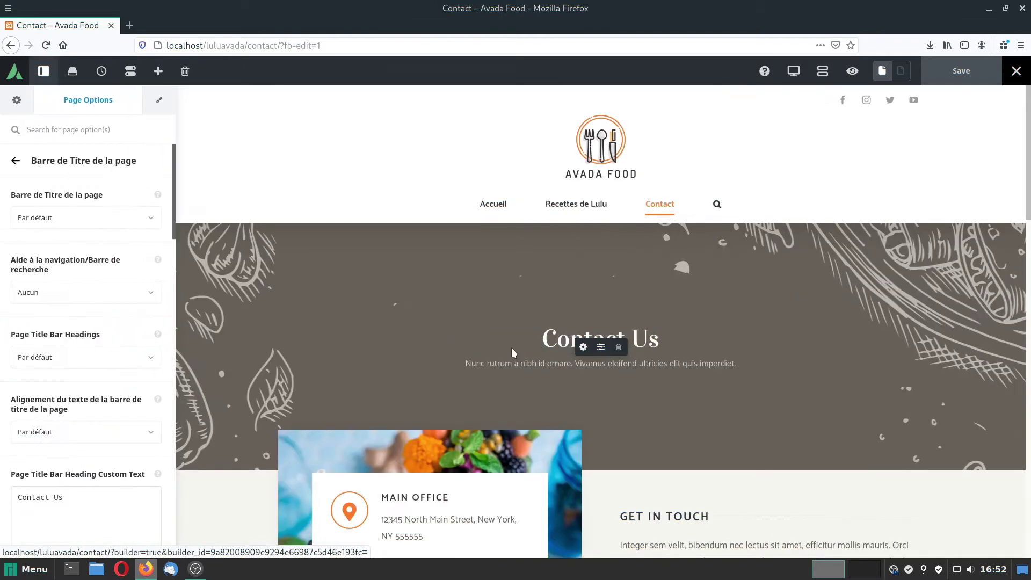
scroll(78, 336, "down", 3)
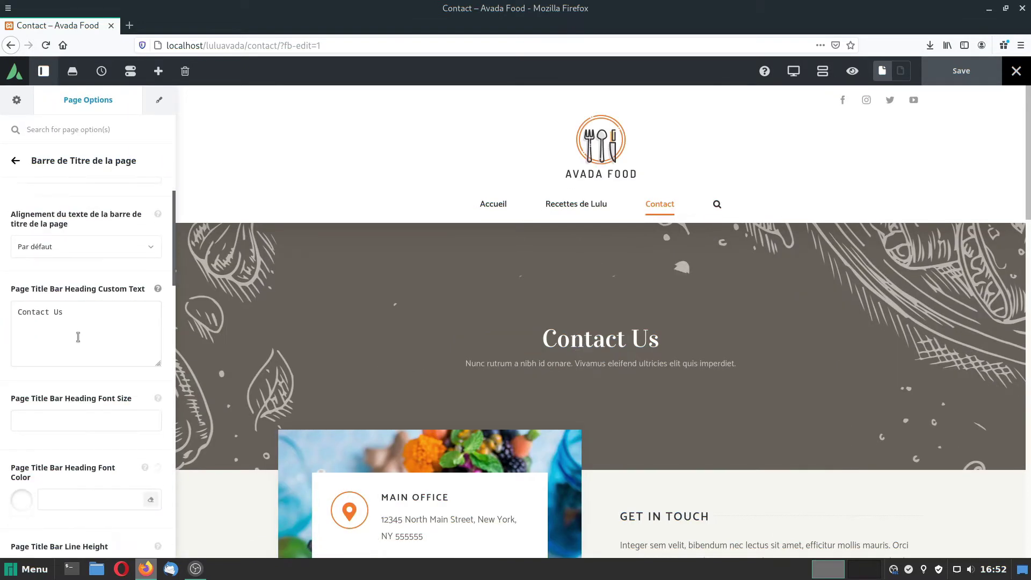
double_click(68, 312)
key("BackSpace")
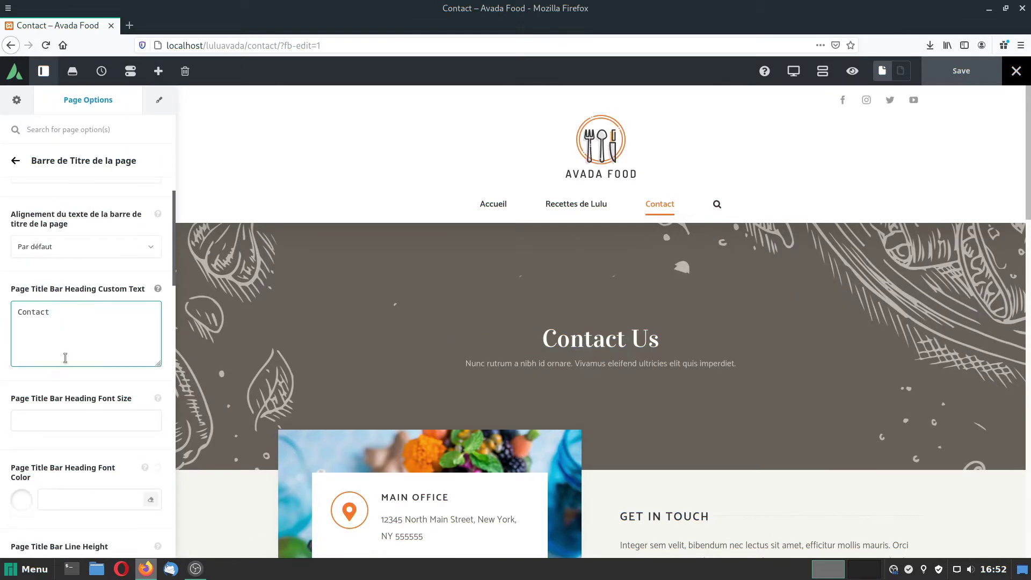
Set the subheading to 'Le restaurant Chez Lulu vous accueille place Gambetta à Bordeaux' and save.
scroll(64, 357, "down", 5)
scroll(66, 362, "down", 1)
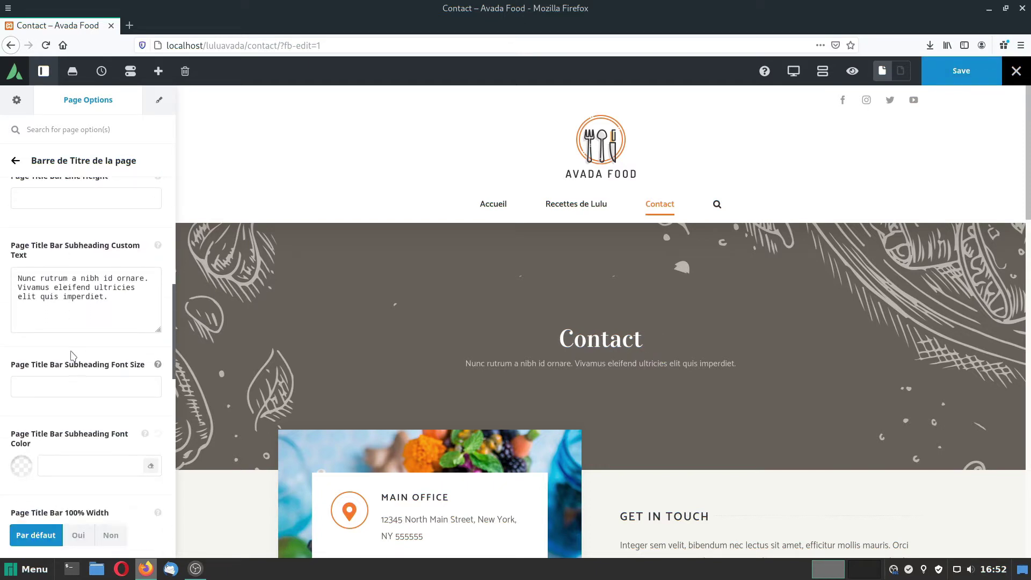
triple_click(123, 299)
type("Le r")
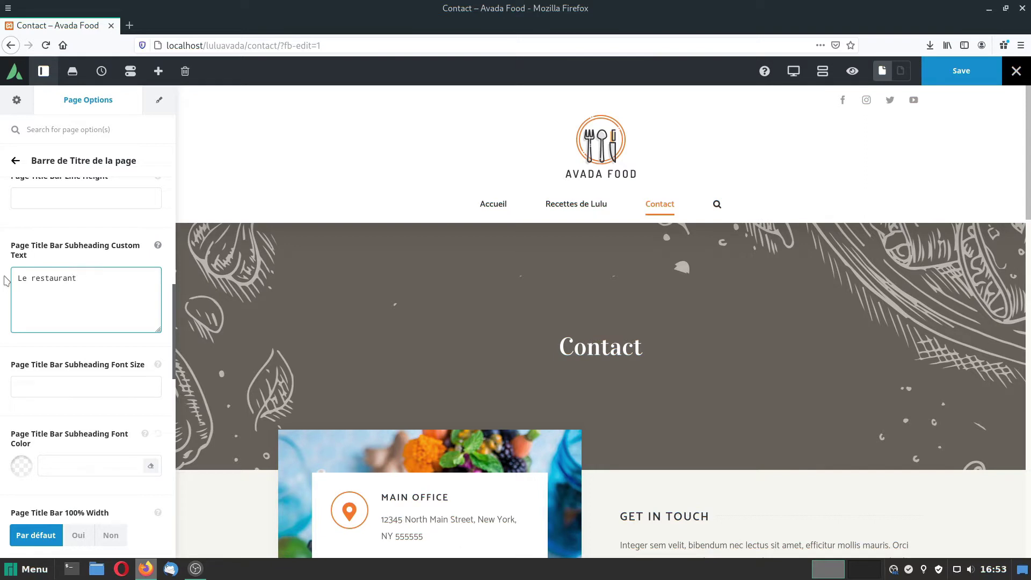
type("estaurant ch")
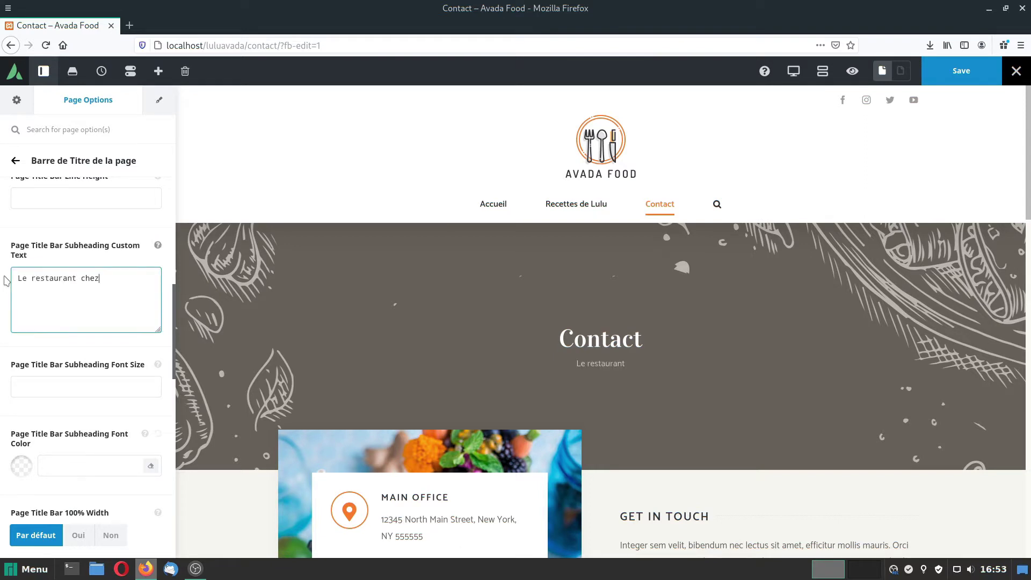
type("ez")
key("BackSpace")
key("BackSpace")
key("BackSpace")
key("BackSpace")
type("Chez Lulu vous accueille place Gambe")
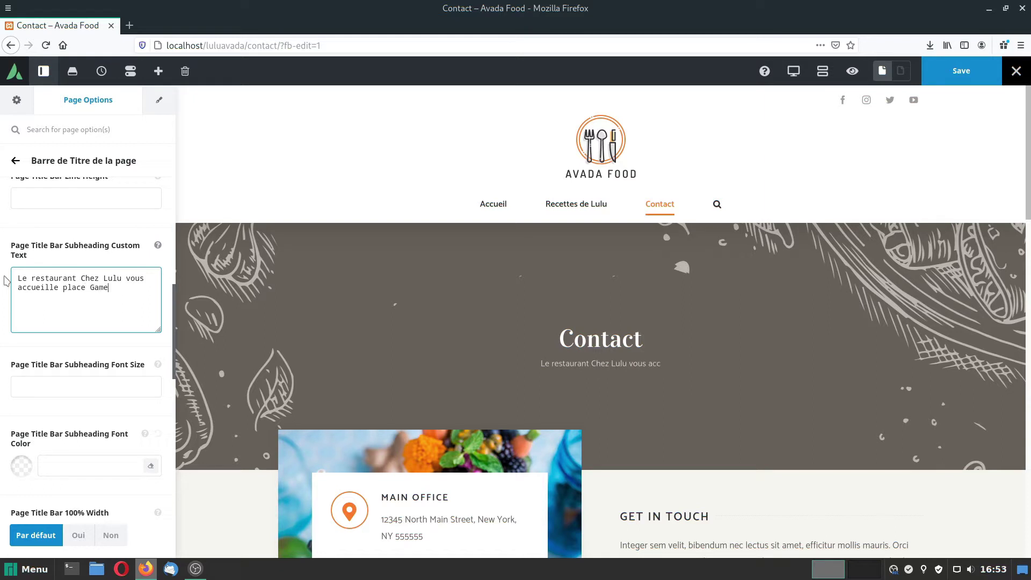
key("BackSpace")
type("betta )à Bordeaux")
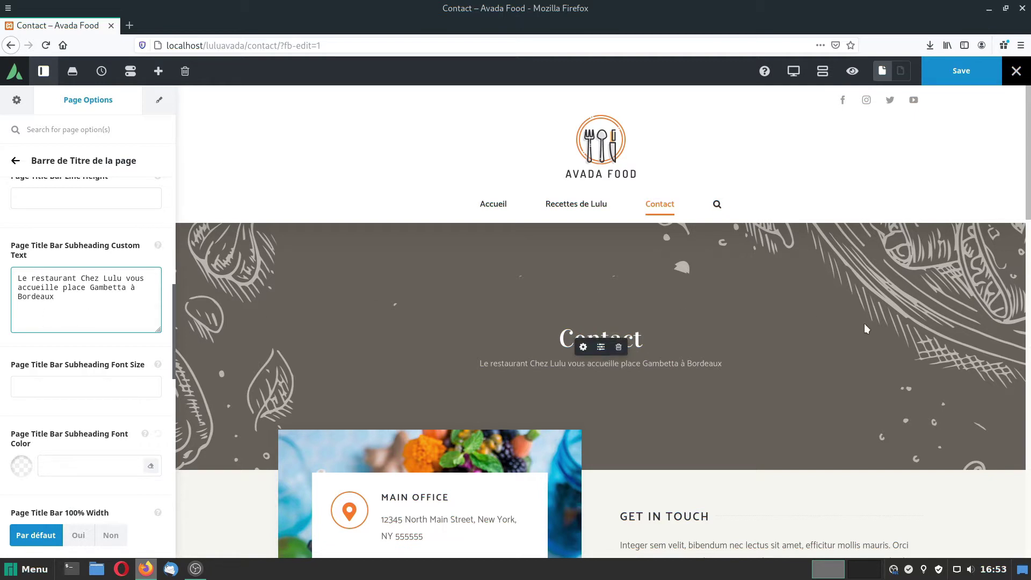
left_click(962, 74)
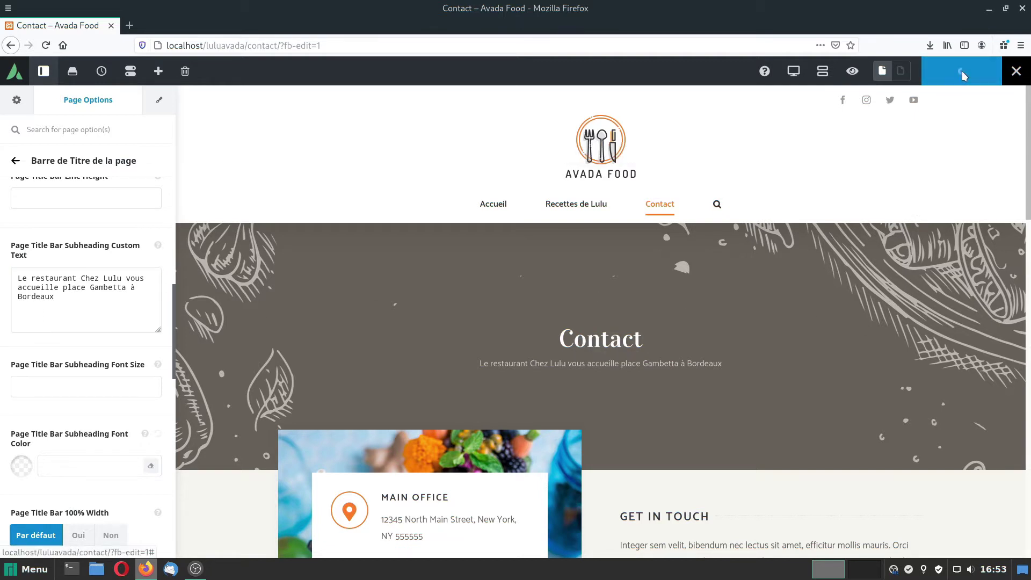
scroll(668, 438, "down", 2)
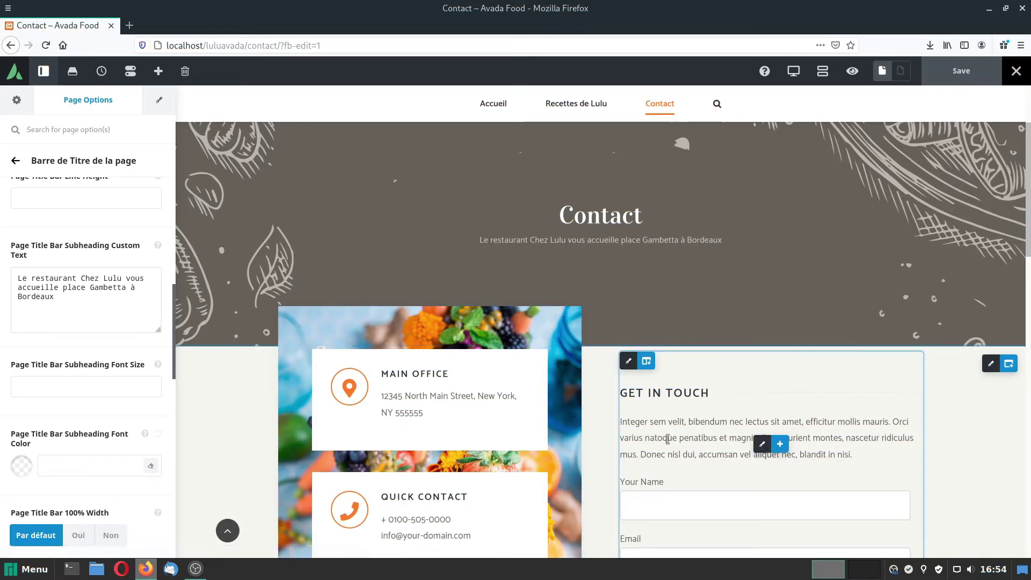
Replace the title element's 'GET IN TOUCH' text with 'CONTACTEZ-NOUS'.
scroll(674, 416, "down", 1)
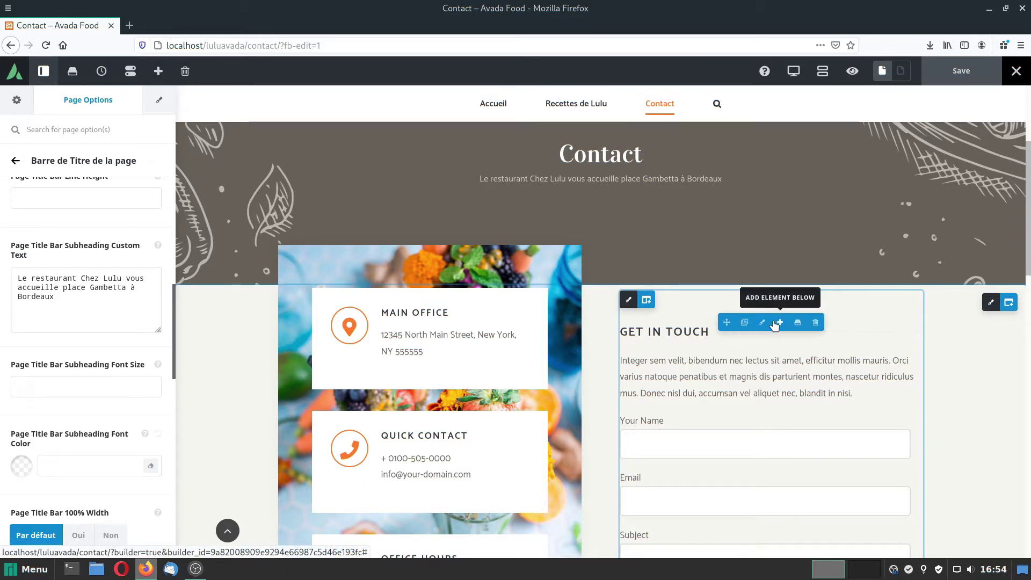
left_click(761, 324)
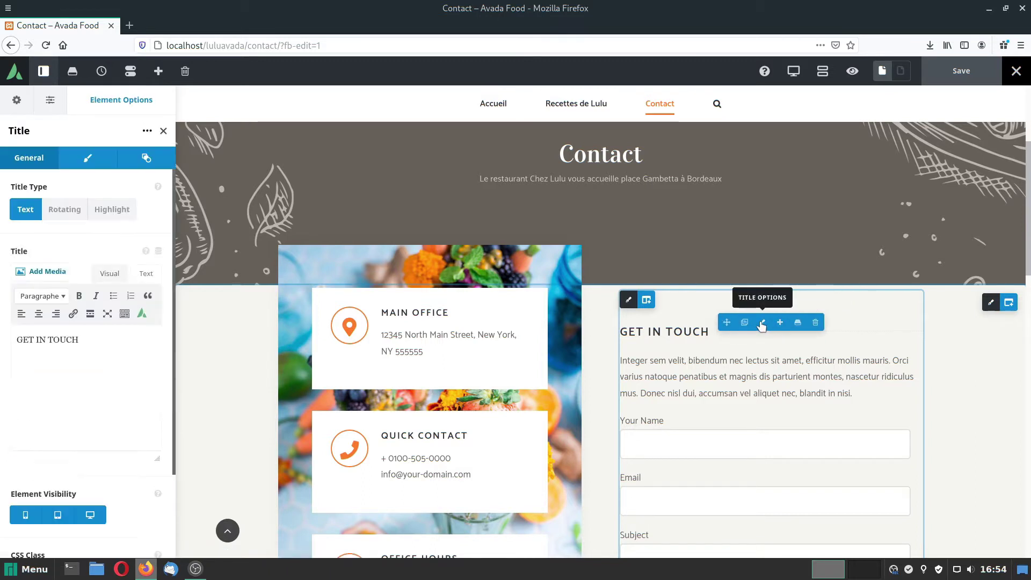
left_click_drag(14, 338, 87, 339)
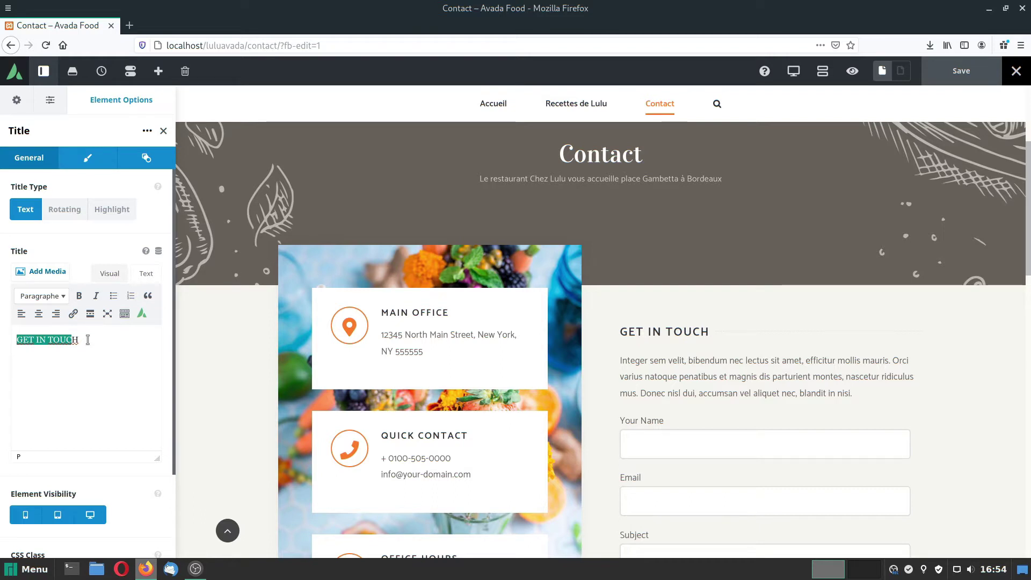
type("C")
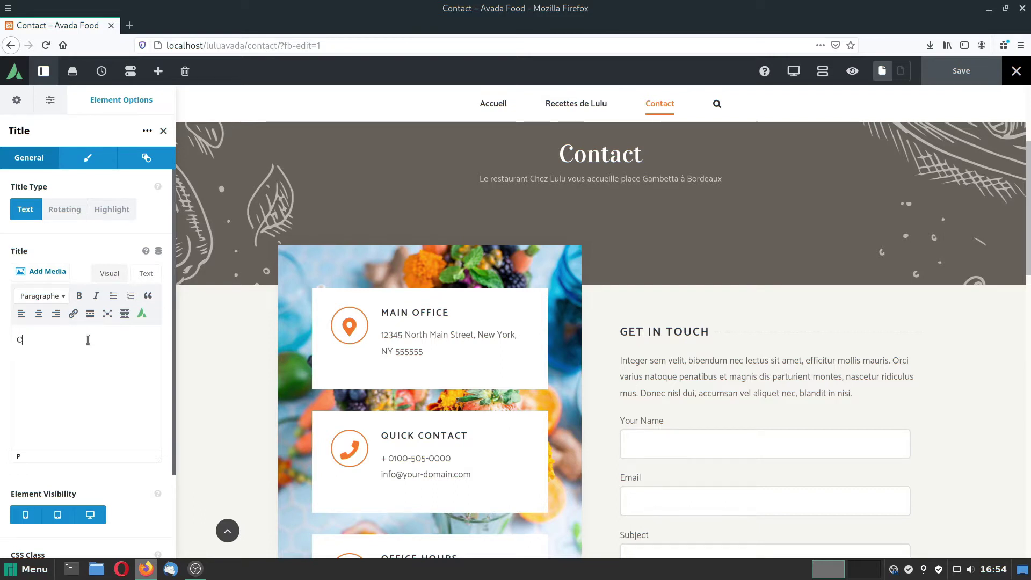
type("ONTACTEZ")
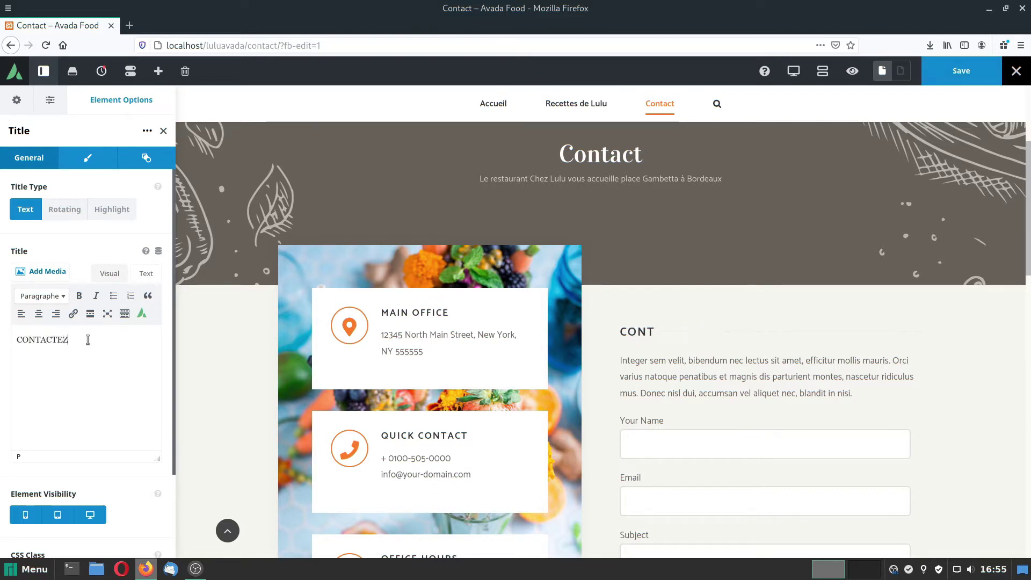
type("-NO")
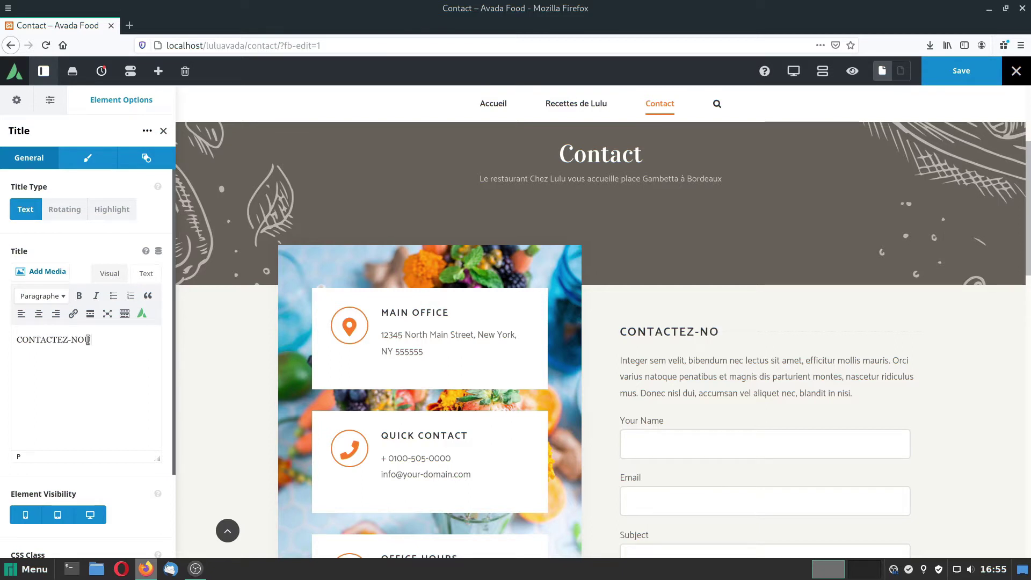
type("US")
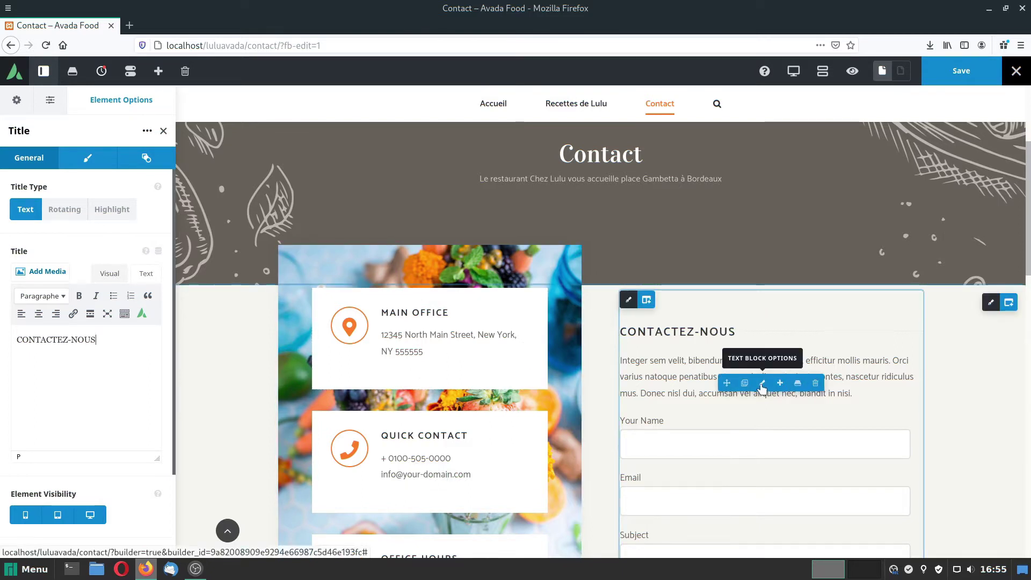
left_click(762, 383)
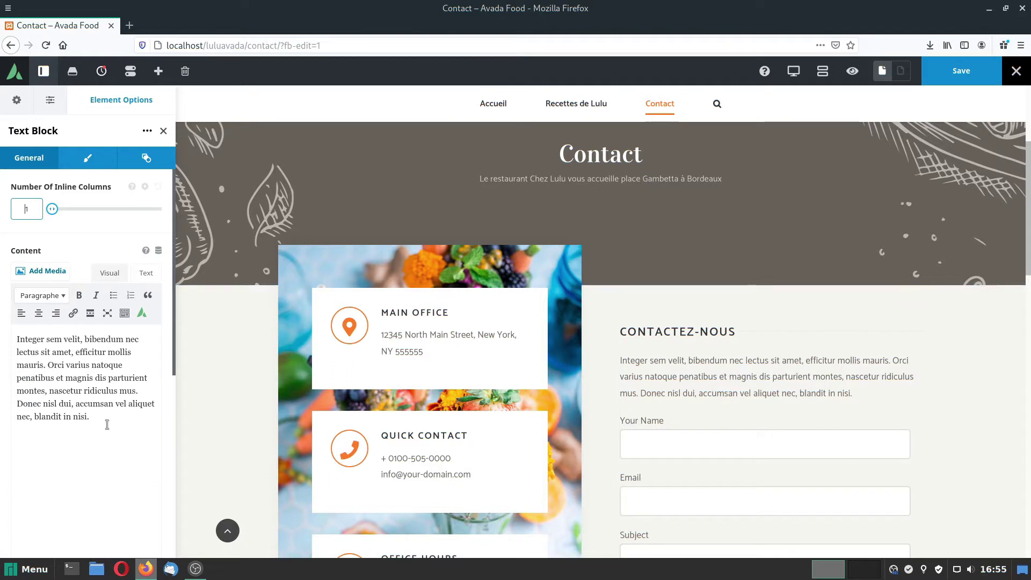
Replace the CONTACTEZ-NOUS paragraph with 'Pour une réservation ou toute autre demande, veuillez remplir le formulaire ci-dessous.' and save.
left_click_drag(107, 423, 15, 339)
type("Pour ")
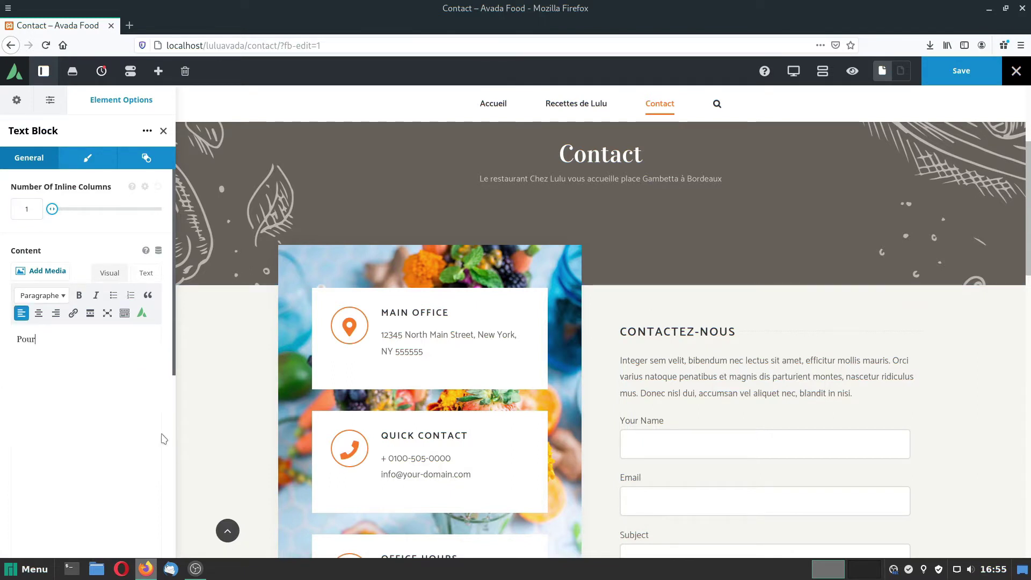
type("une réservation ou ")
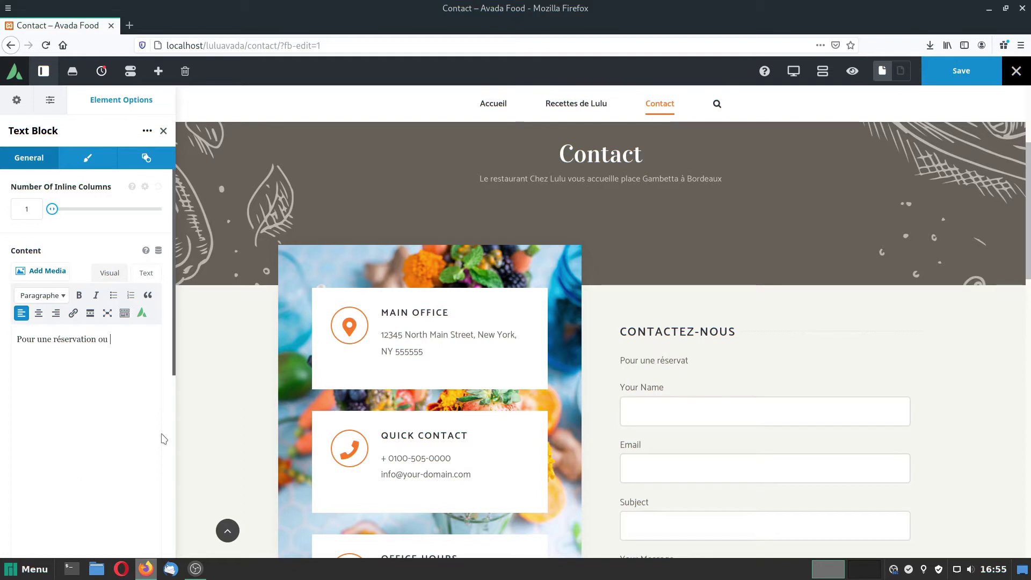
type("toute autre demande, ")
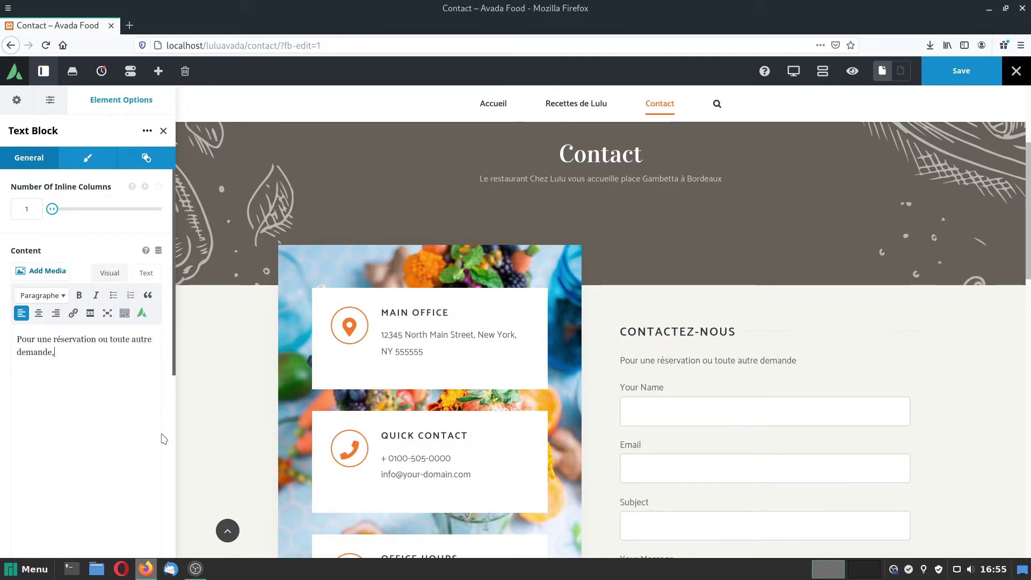
type("veuillez remplir ")
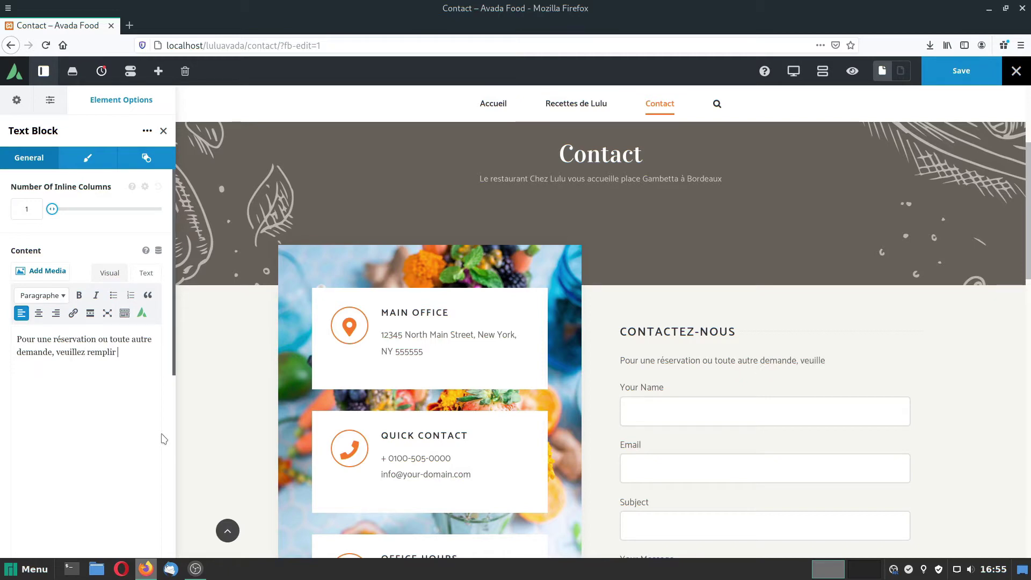
type("le formulaire ci-dessous.")
scroll(749, 417, "down", 3)
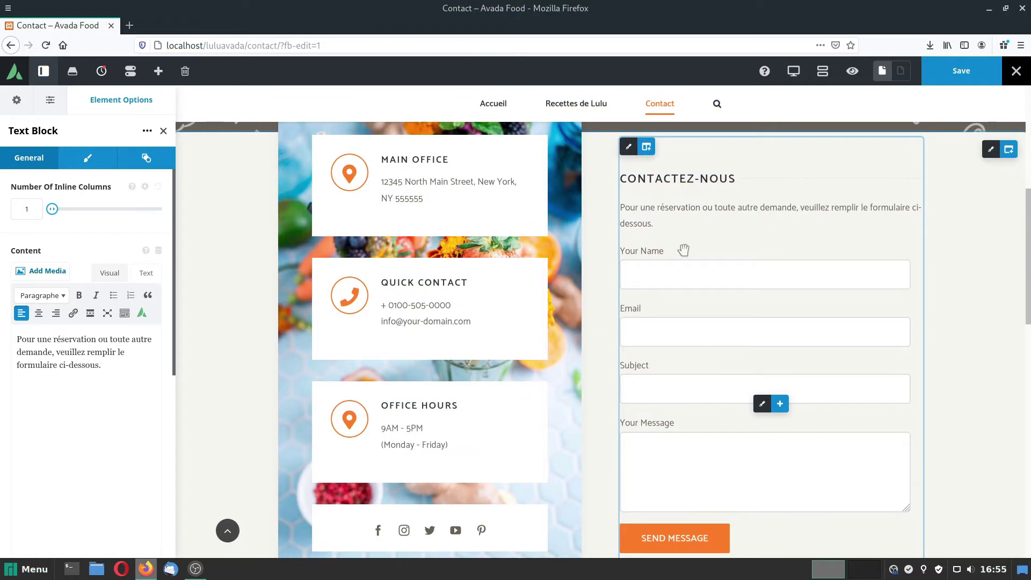
left_click(959, 66)
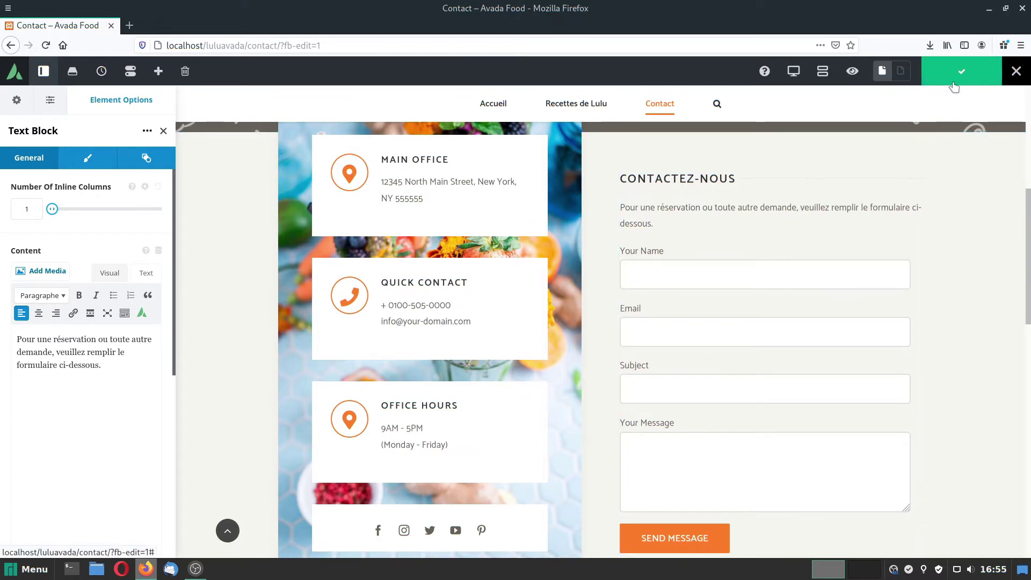
left_click(1016, 73)
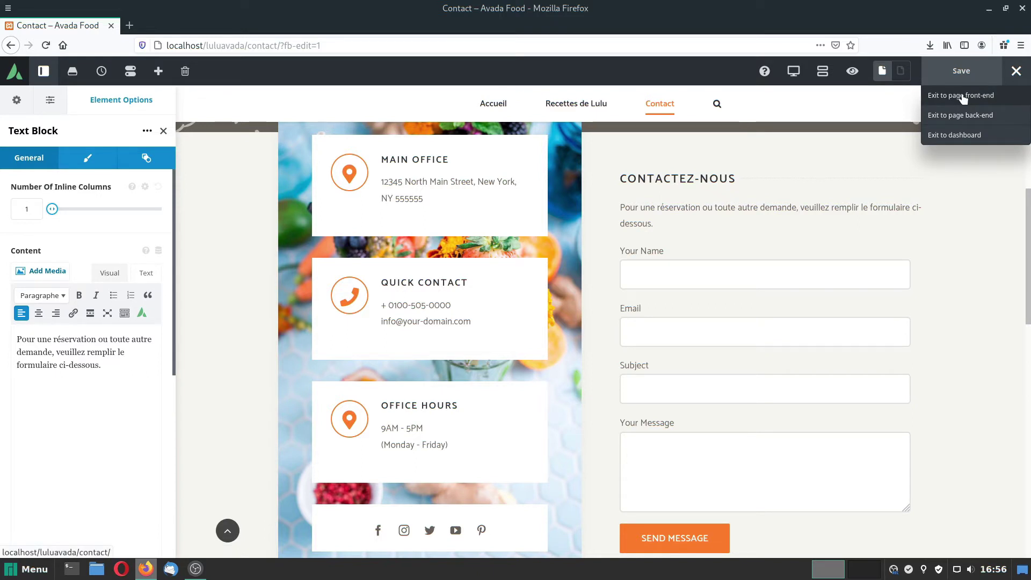
Exit Avada Live to the dashboard and open Contact Form 7's forms list.
left_click(950, 135)
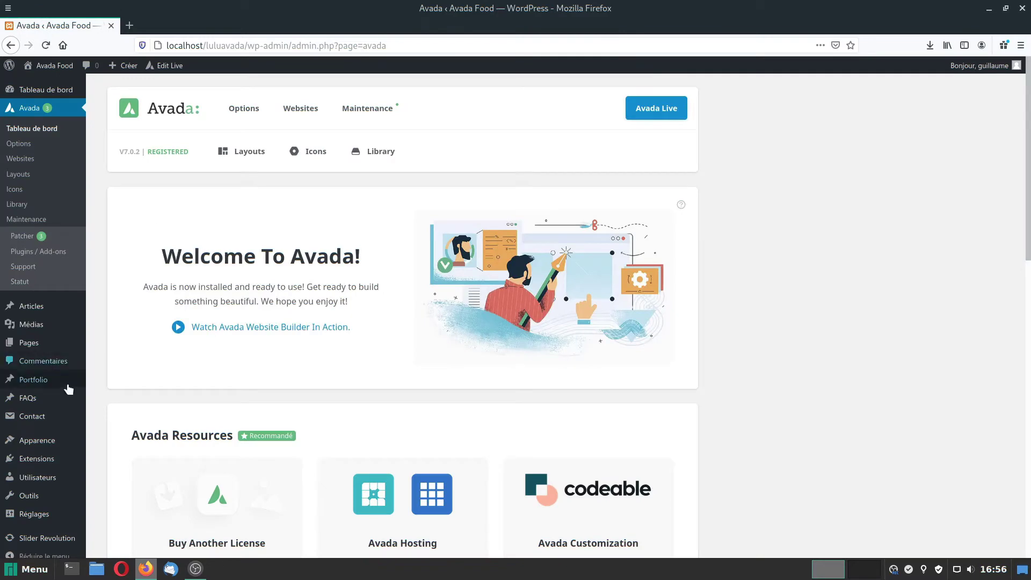
left_click(35, 418)
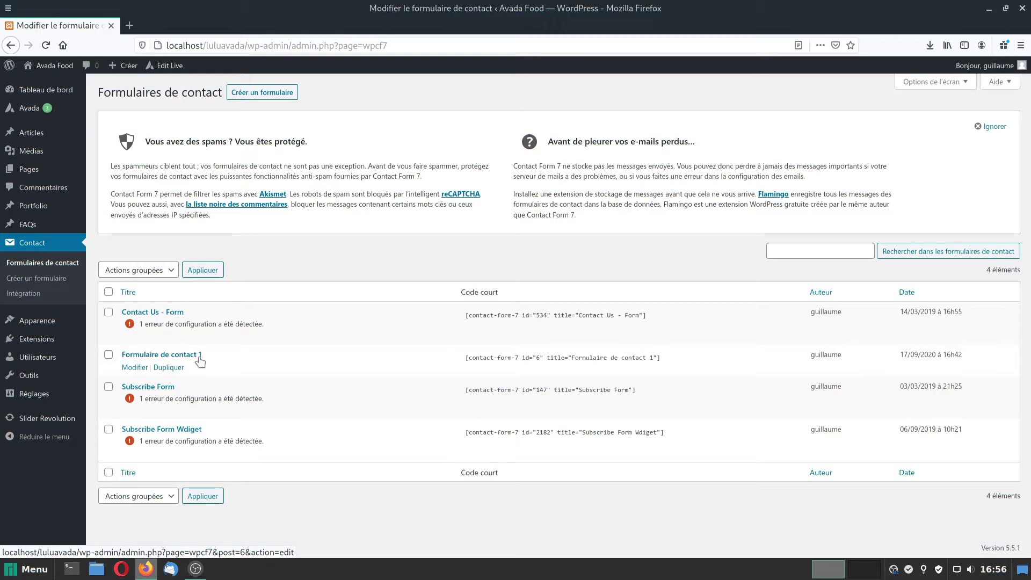
Open Formulaire de contact 1 and select its recipient e-mail in the Mail settings.
left_click(177, 356)
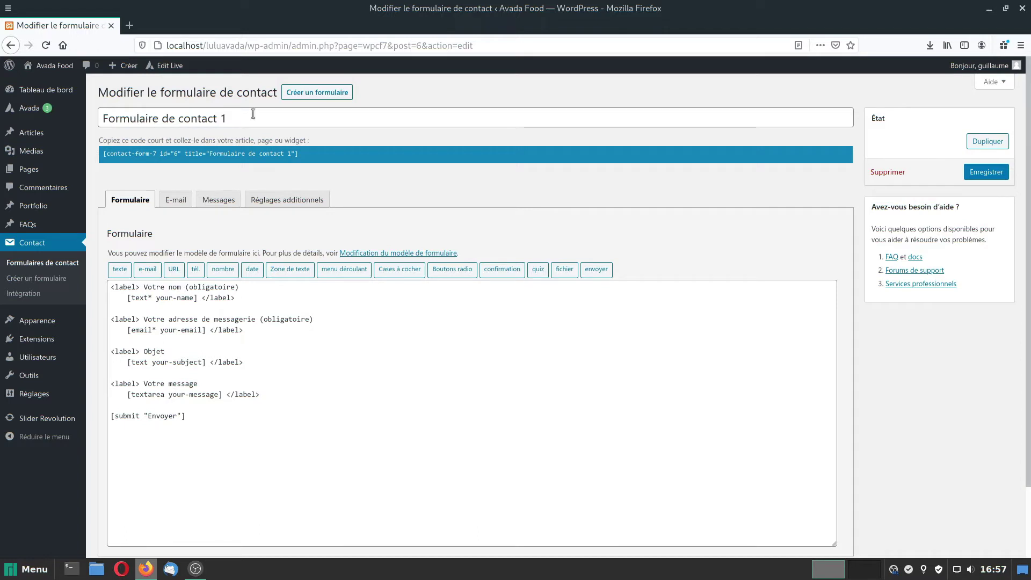
left_click(175, 199)
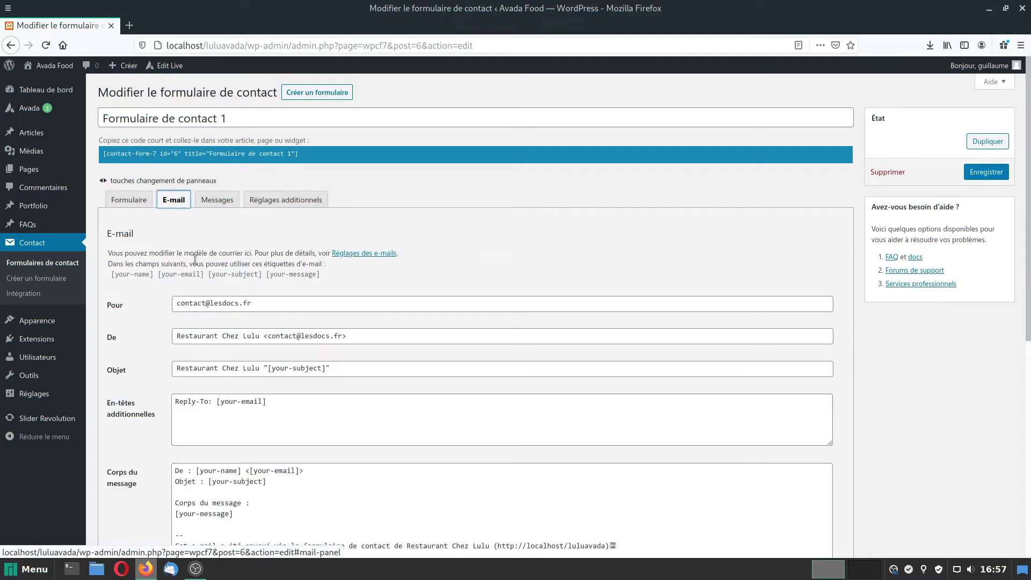
left_click_drag(173, 303, 266, 302)
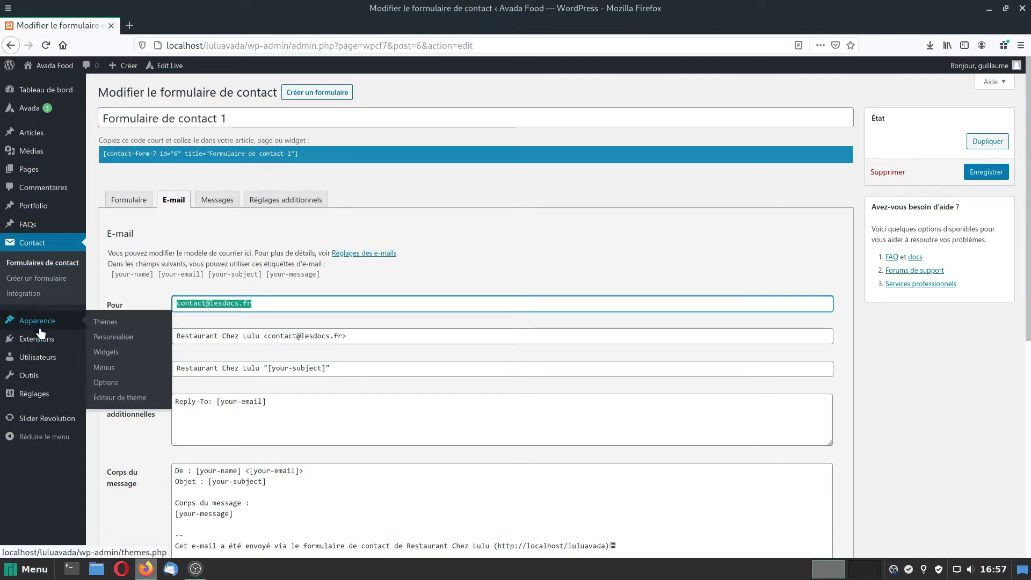
Check the site's General Settings, revisit the contact forms list, then go to Pages.
mouse_move(38, 395)
left_click(115, 399)
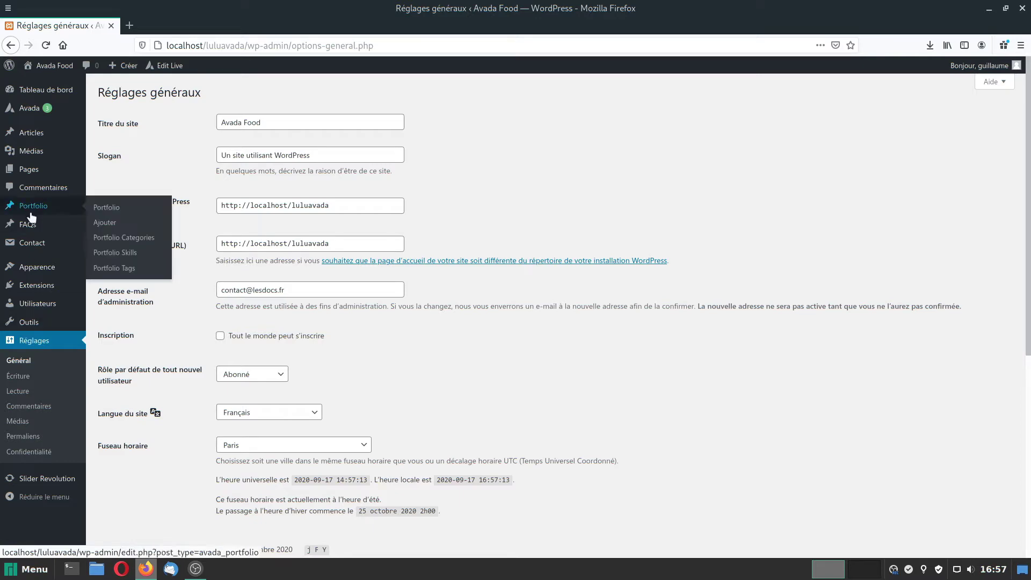
left_click(33, 242)
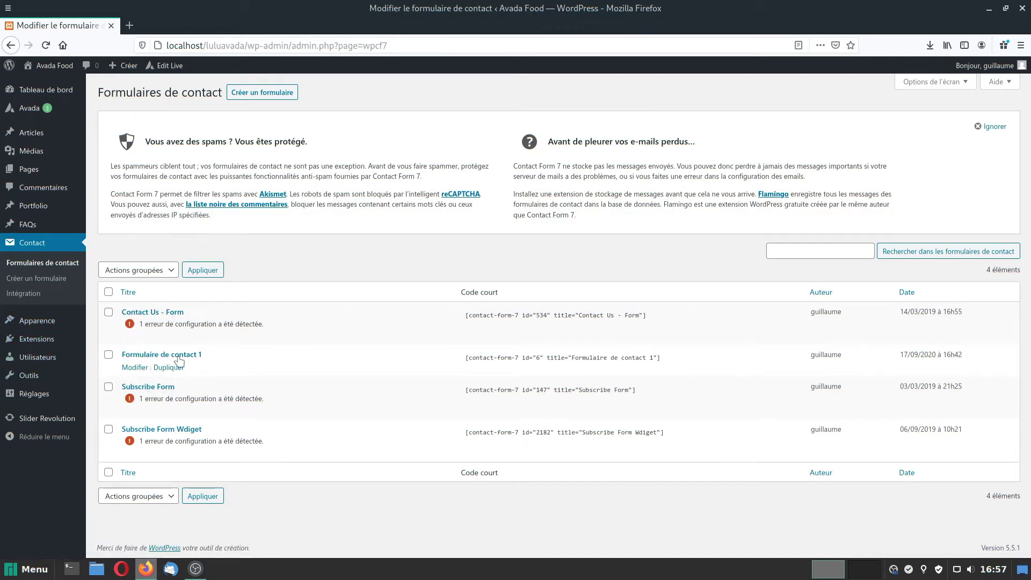
mouse_move(132, 330)
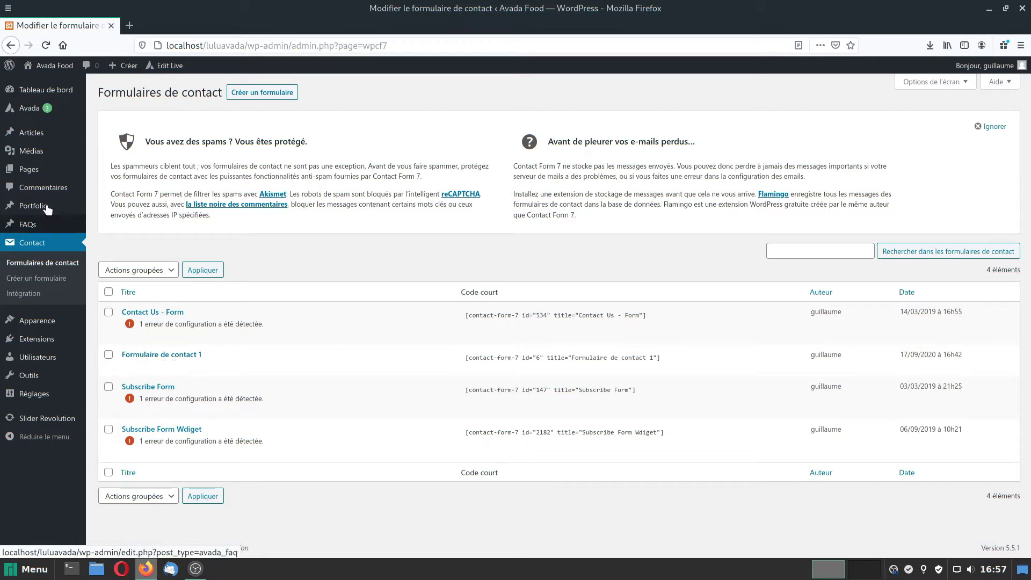
left_click(29, 169)
Set the Contact page's Contact Form 7 element to Formulaire de contact 1, update the page, and open Avada Live.
left_click(136, 208)
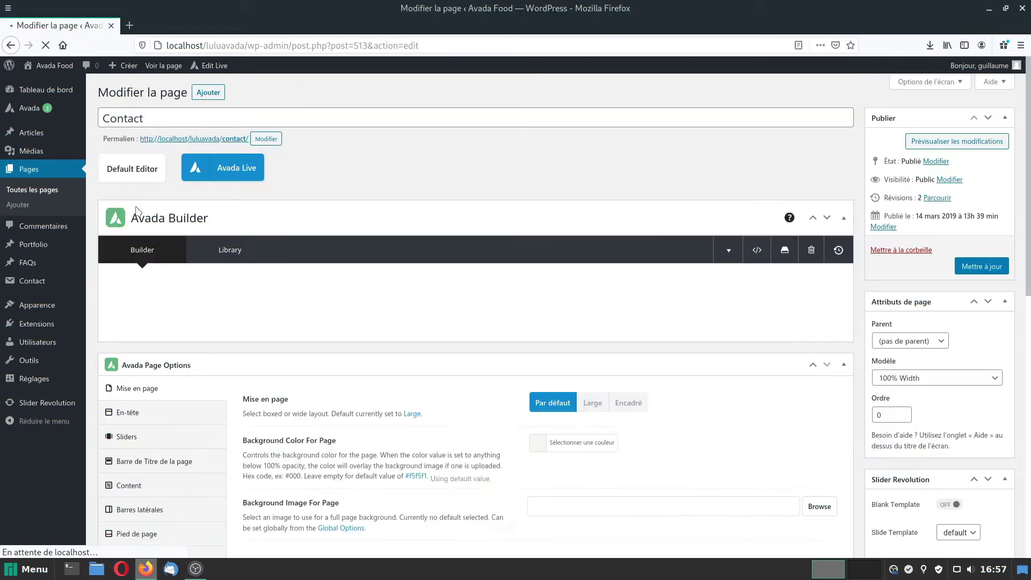
scroll(416, 362, "down", 3)
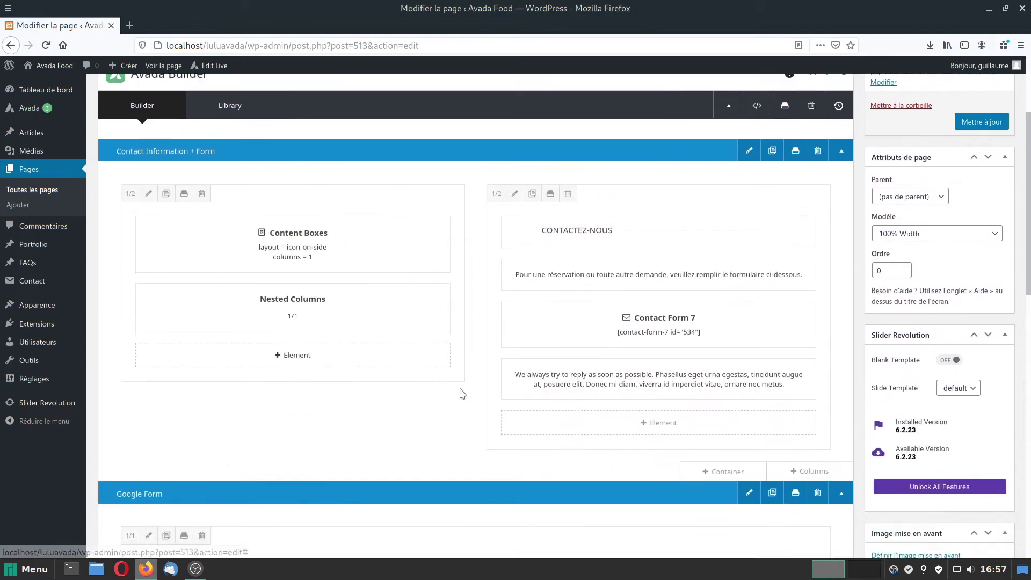
mouse_move(656, 324)
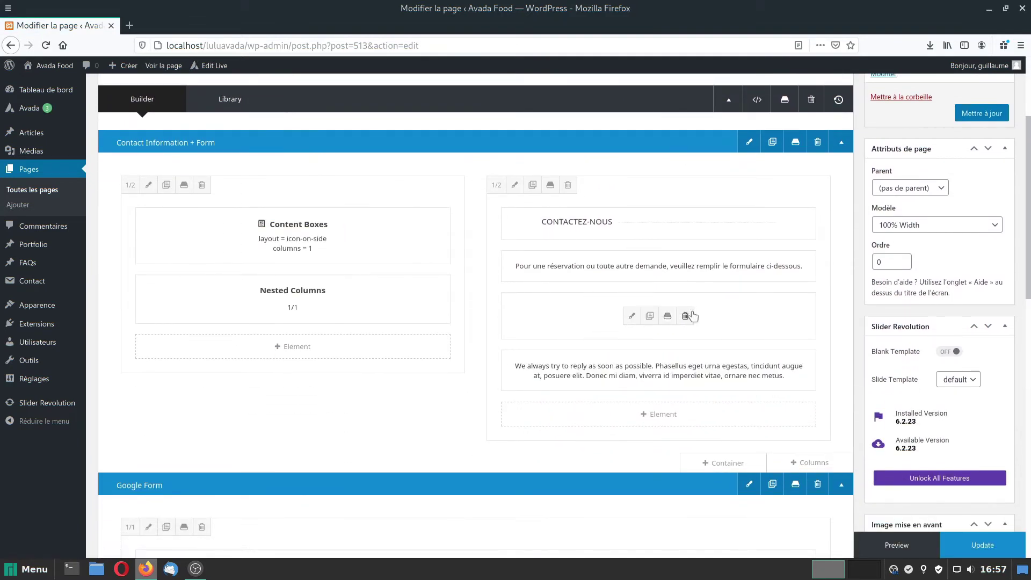
left_click(633, 317)
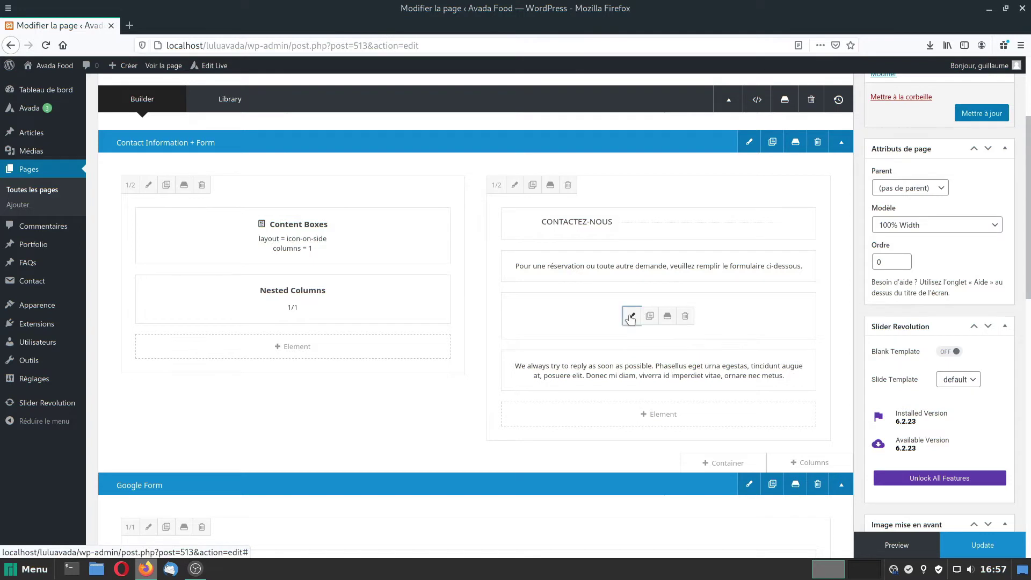
left_click(604, 162)
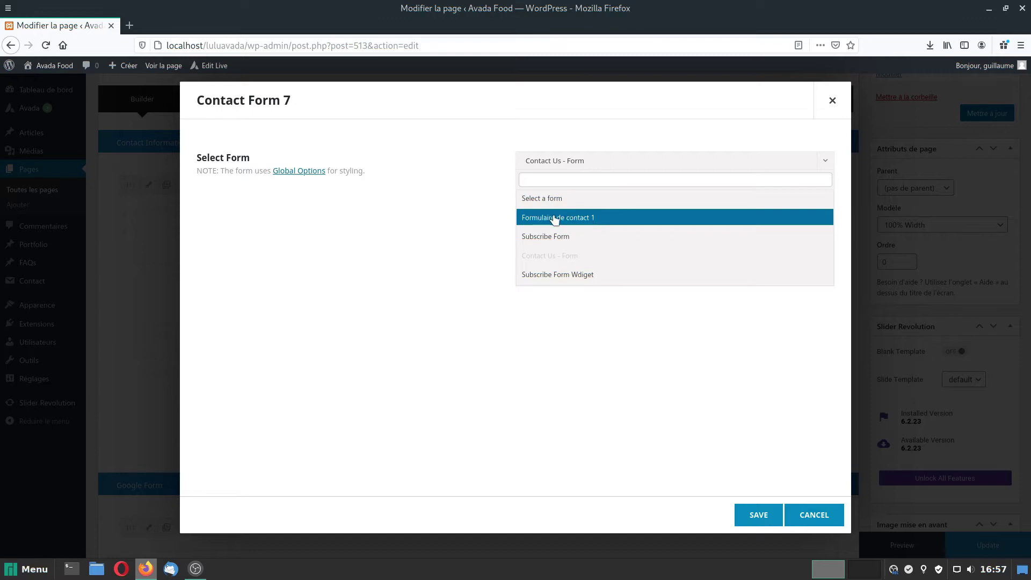
left_click(555, 218)
left_click(759, 514)
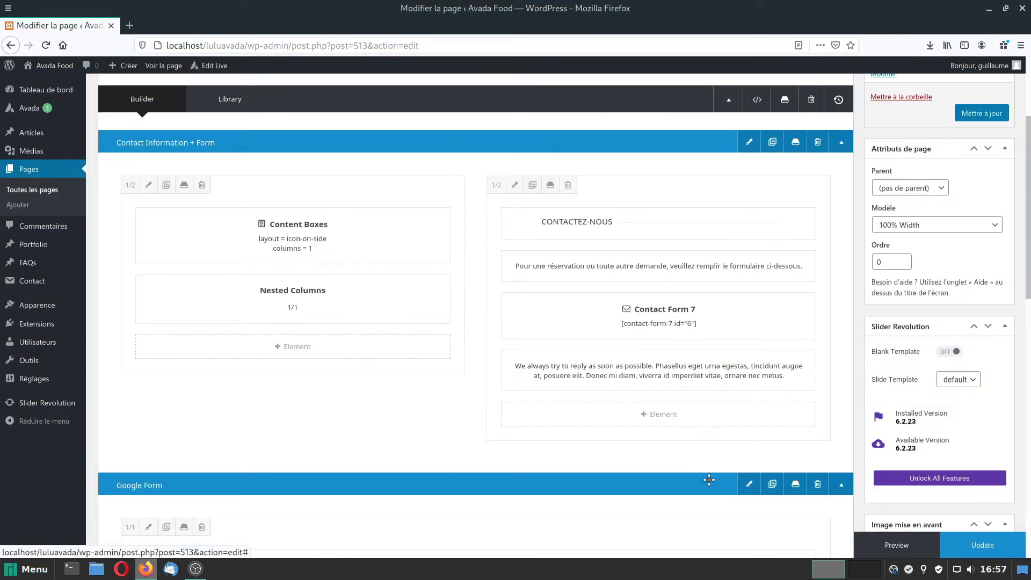
left_click(982, 114)
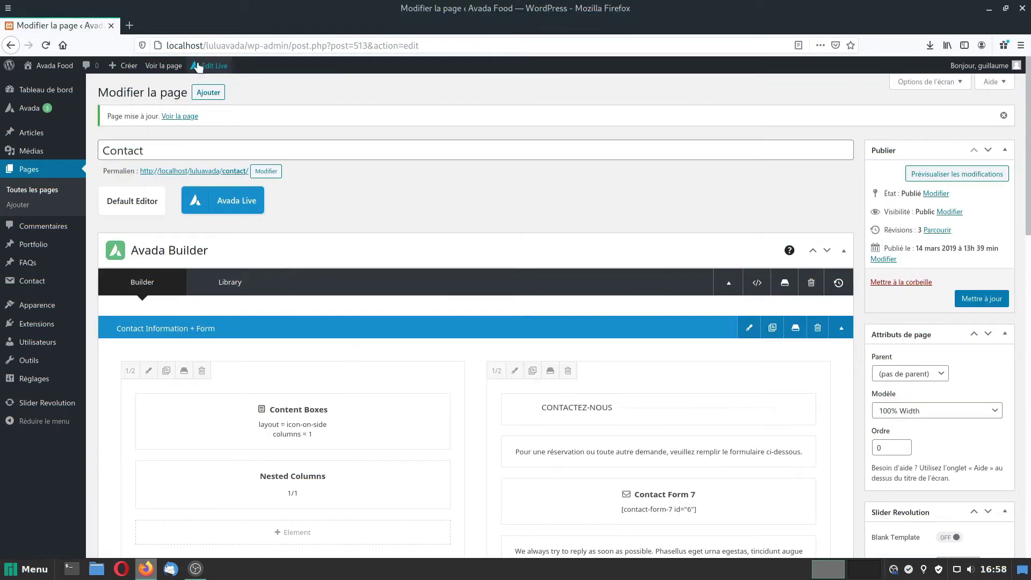
left_click(218, 65)
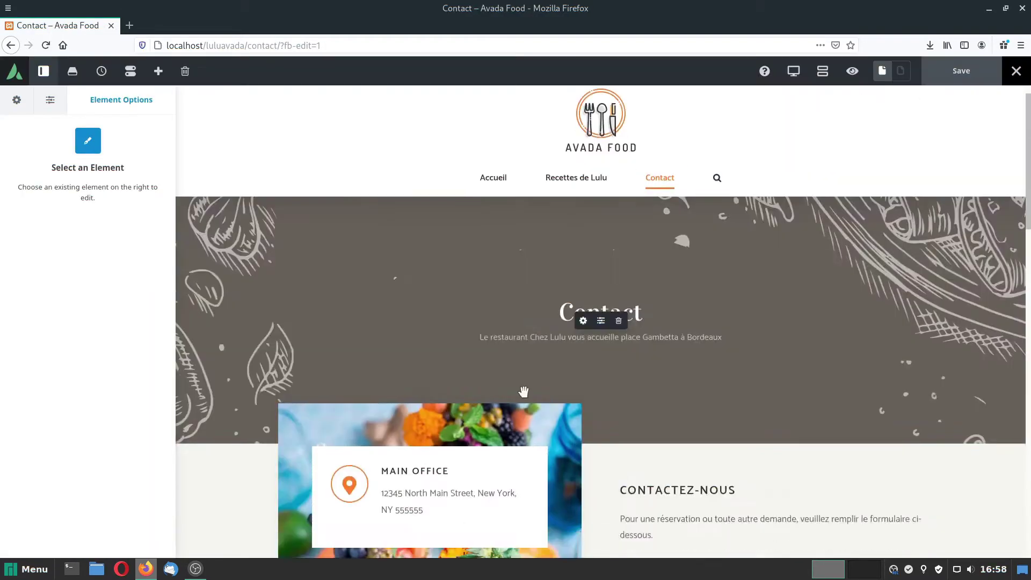
In Avada Live, open the contact form element's options and keep Formulaire de contact 1 selected.
scroll(524, 391, "down", 5)
scroll(596, 386, "down", 2)
scroll(603, 377, "down", 1)
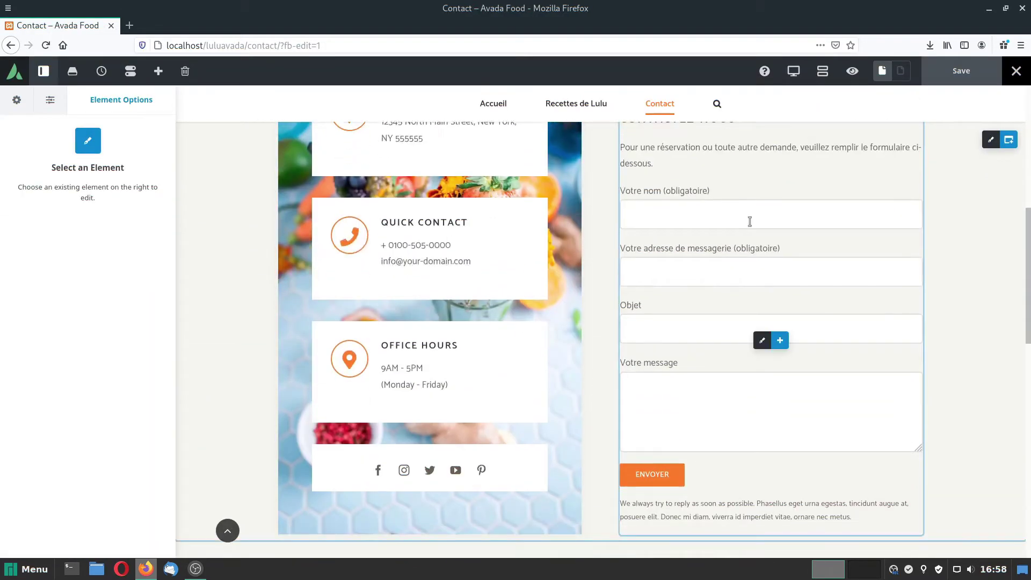
left_click(762, 342)
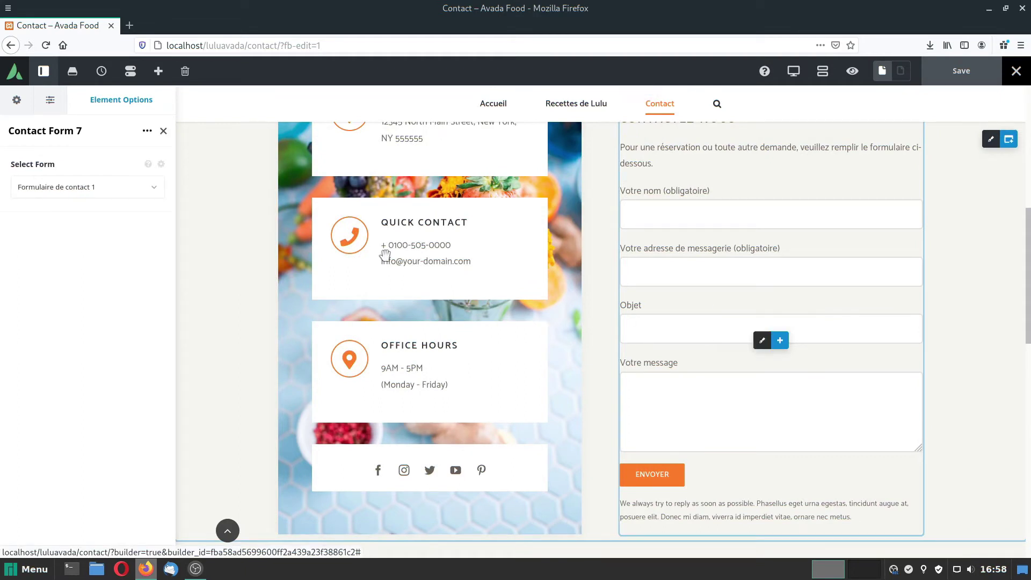
left_click(150, 187)
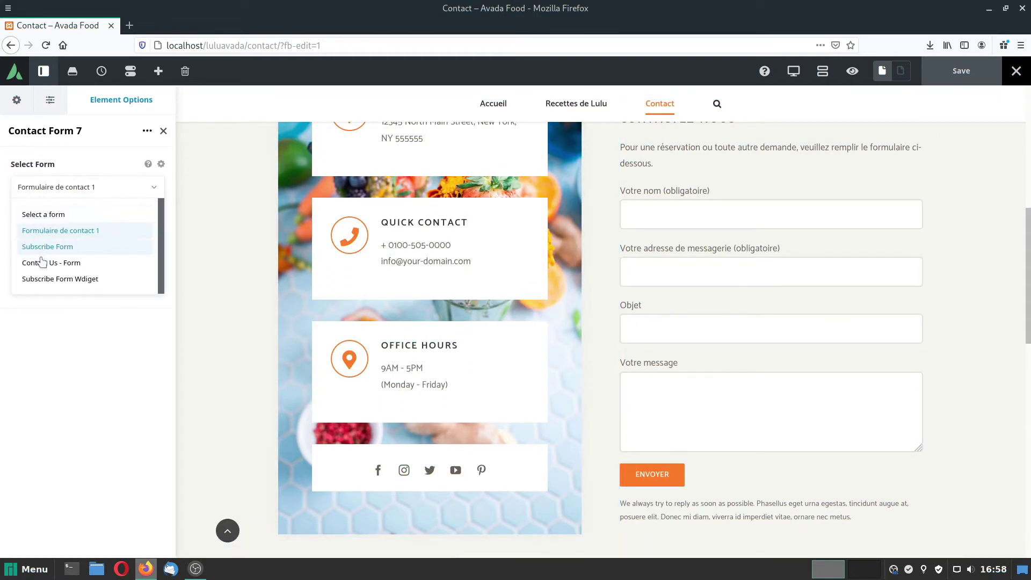
left_click(42, 232)
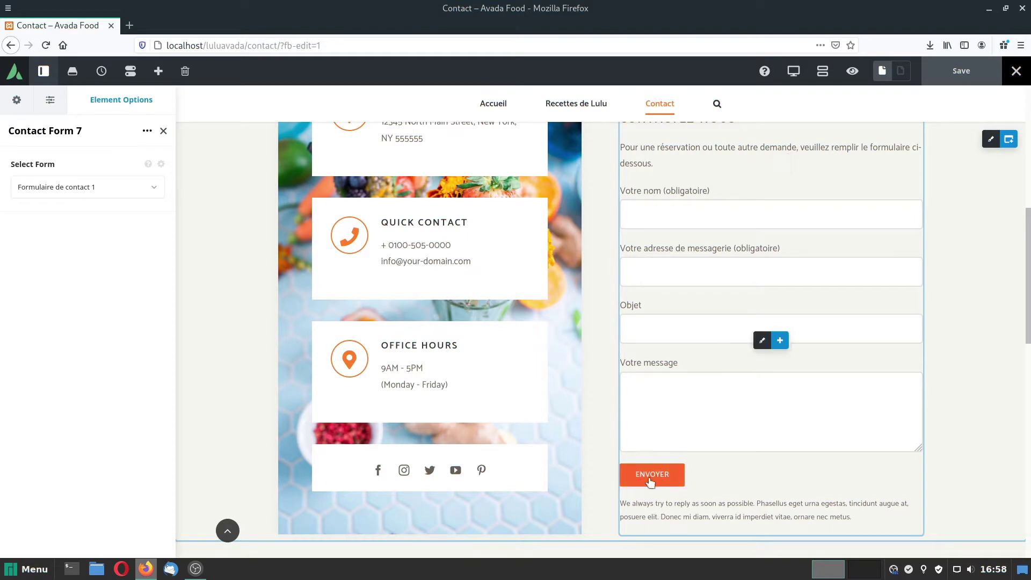
scroll(891, 456, "up", 3)
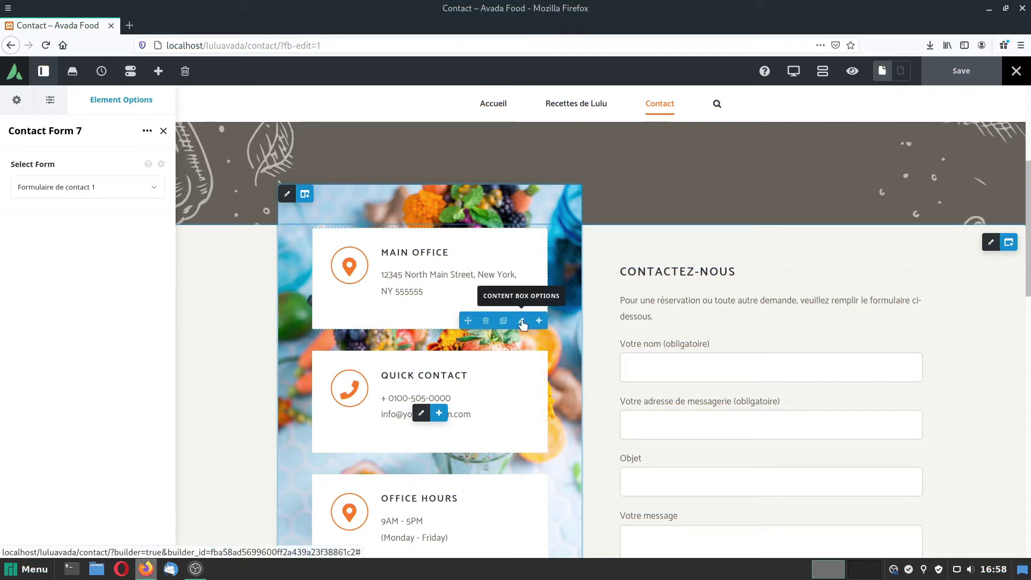
Retitle the Main Office contact box ADRESSE.
left_click(521, 321)
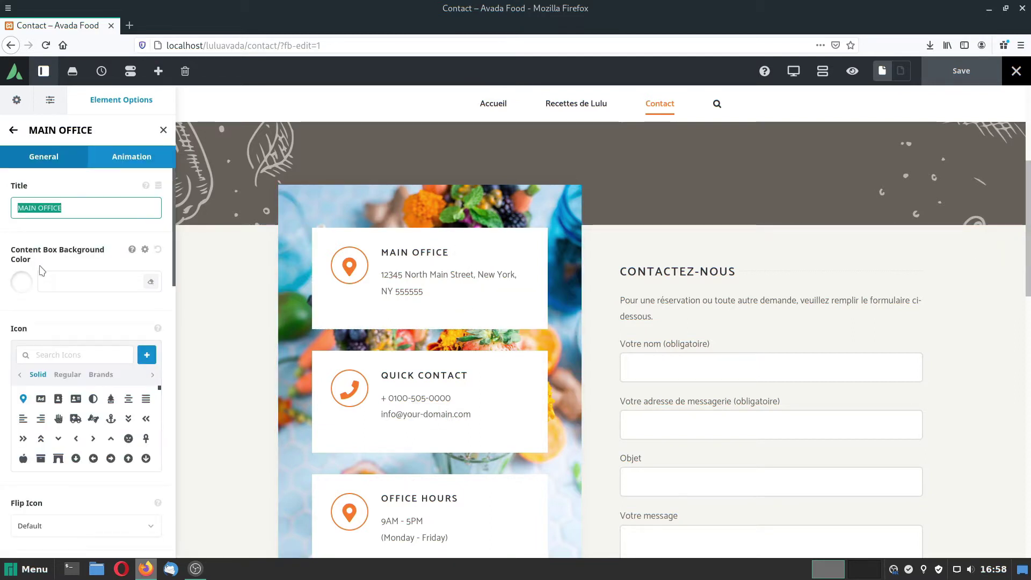
type("ADRESSE")
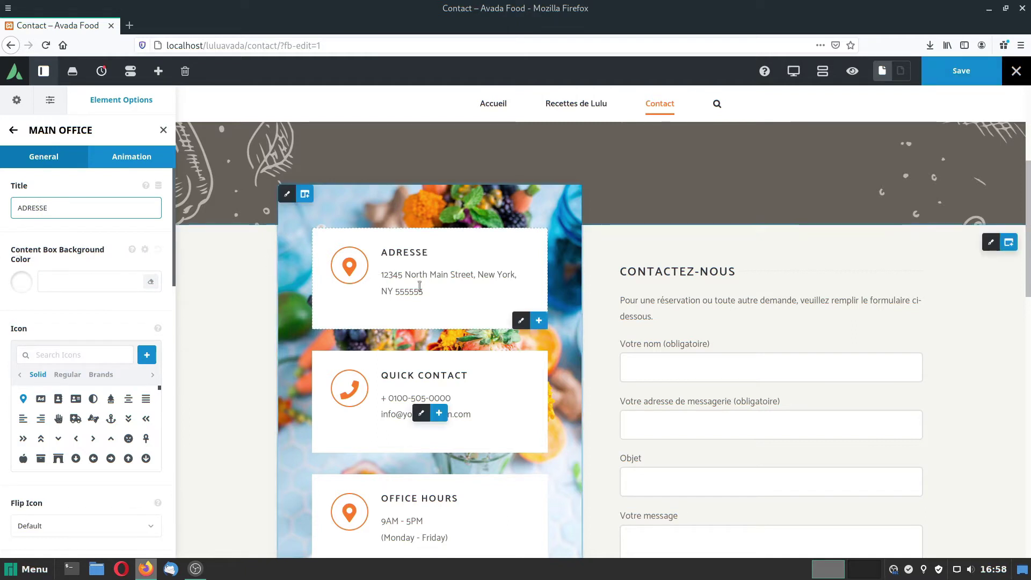
scroll(62, 322, "down", 8)
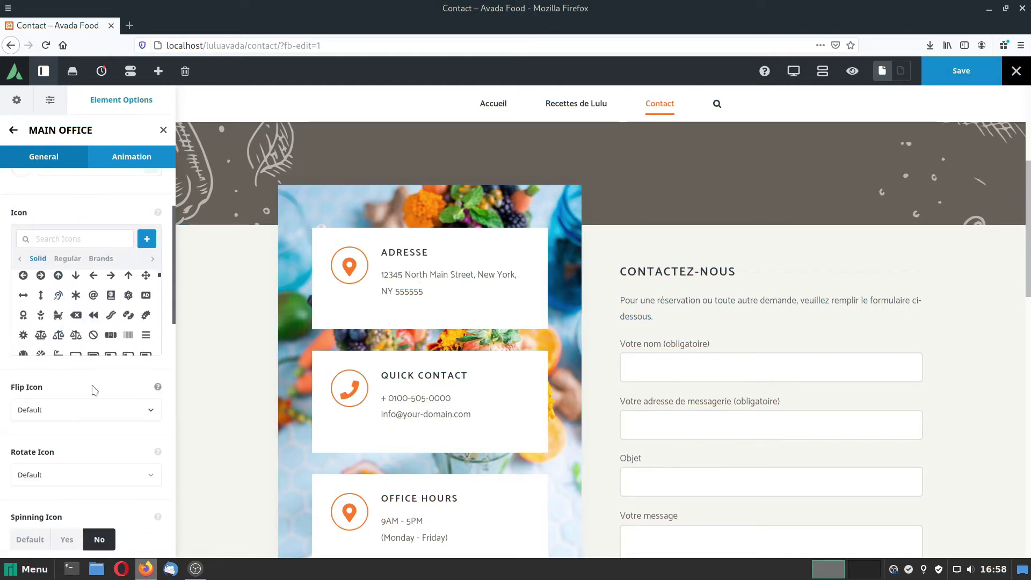
scroll(96, 463, "down", 11)
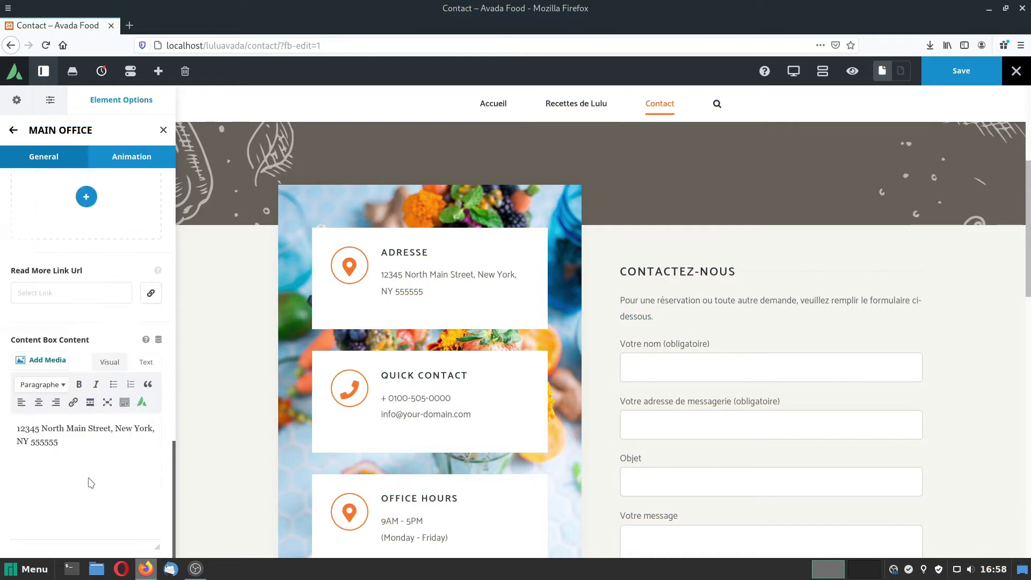
left_click_drag(17, 424, 64, 438)
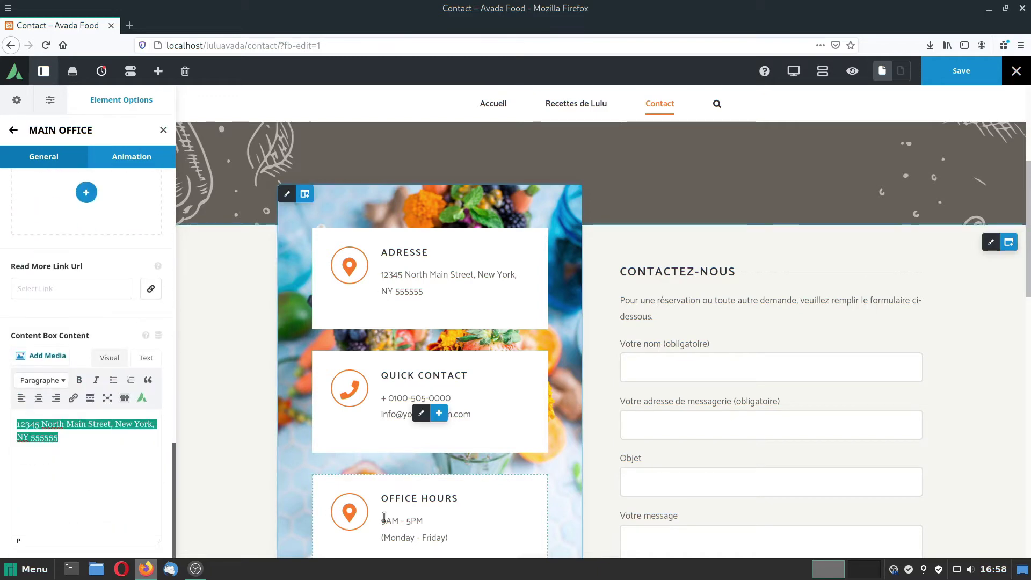
type("Restaura")
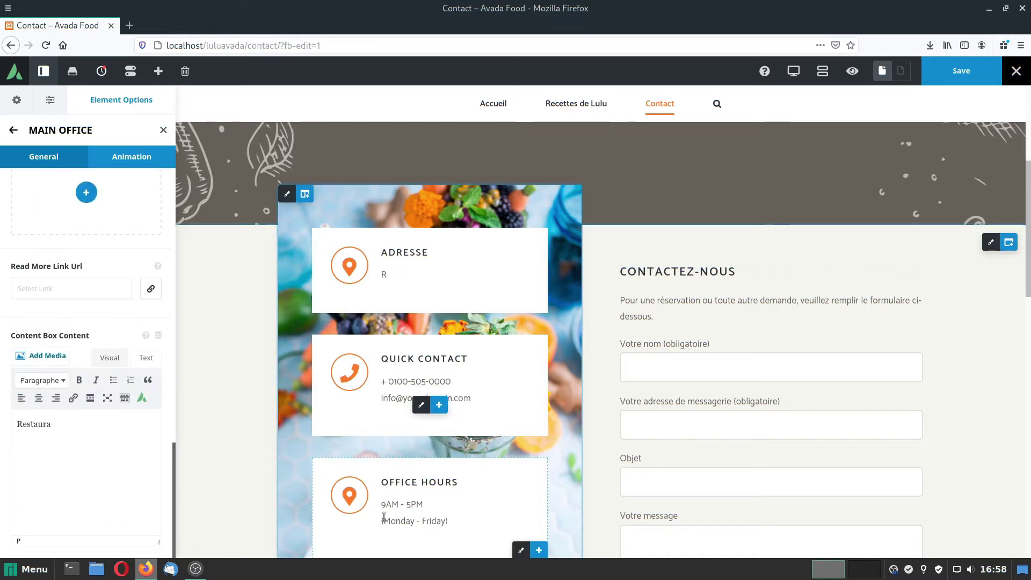
type("nt Che")
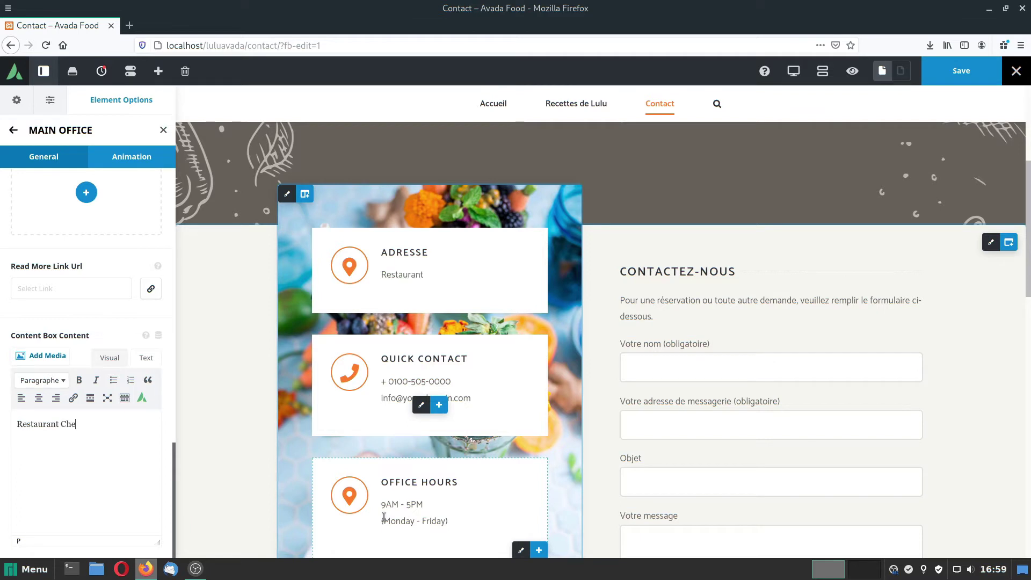
type("z Lul")
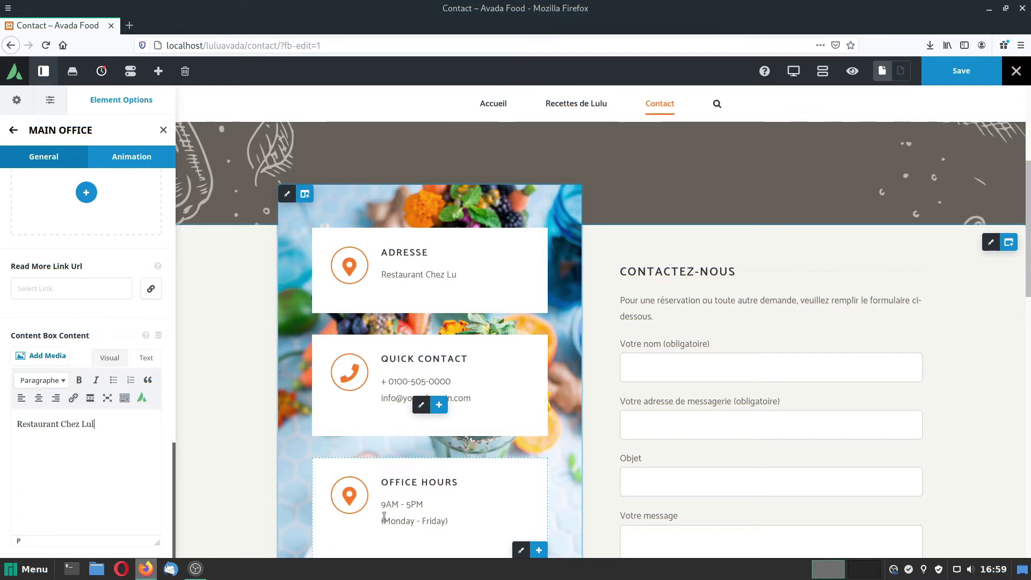
type("u")
key("Return")
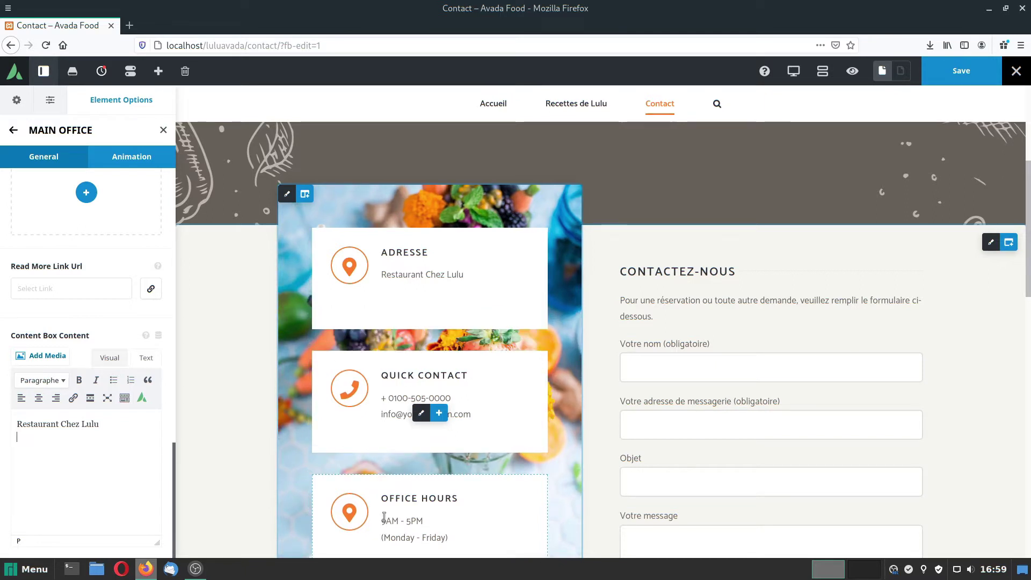
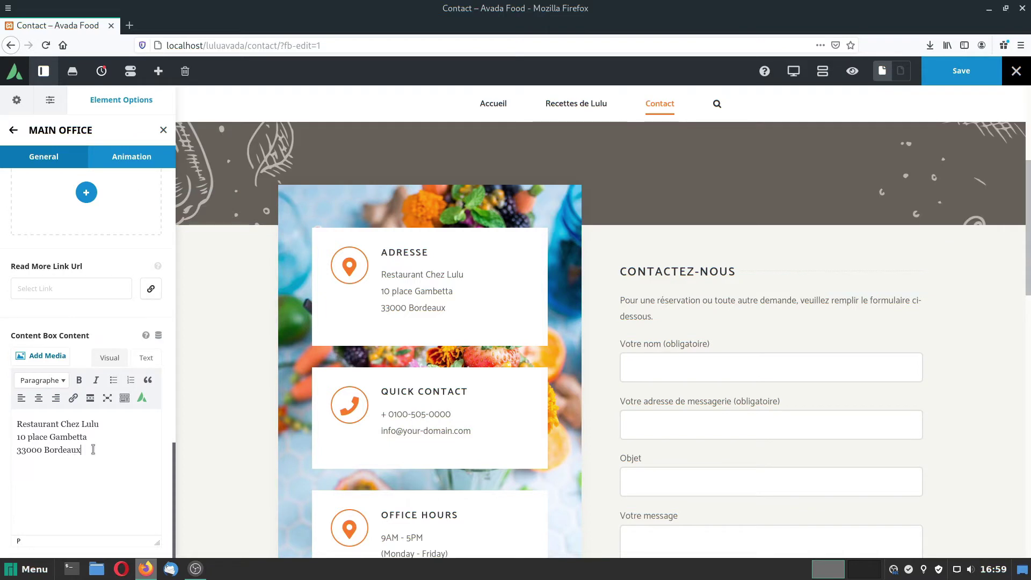
left_click_drag(92, 451, 4, 424)
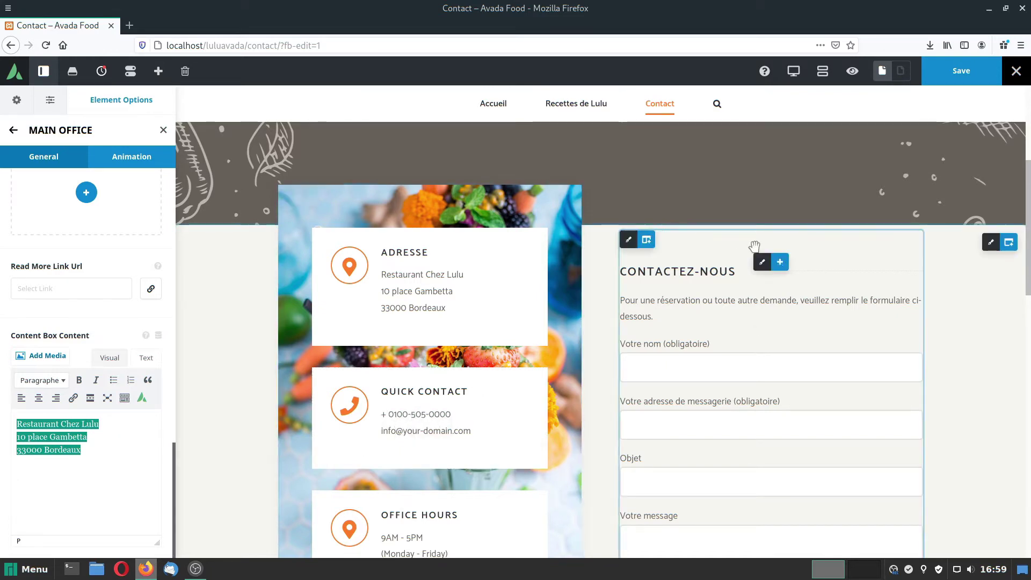
Retitle the Quick Contact box COORDONNÉES, with an accented É.
left_click(422, 422)
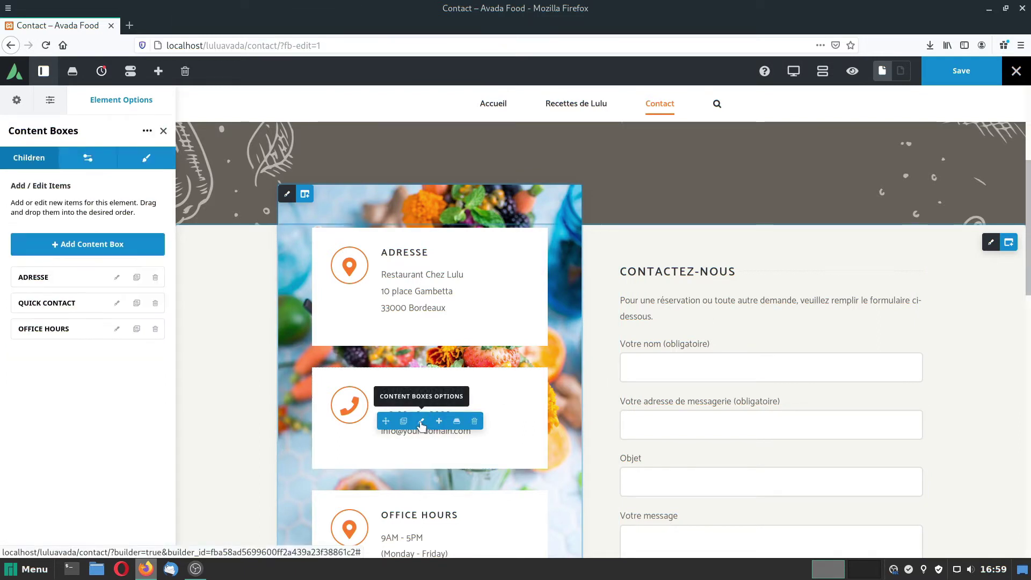
left_click(115, 301)
triple_click(50, 199)
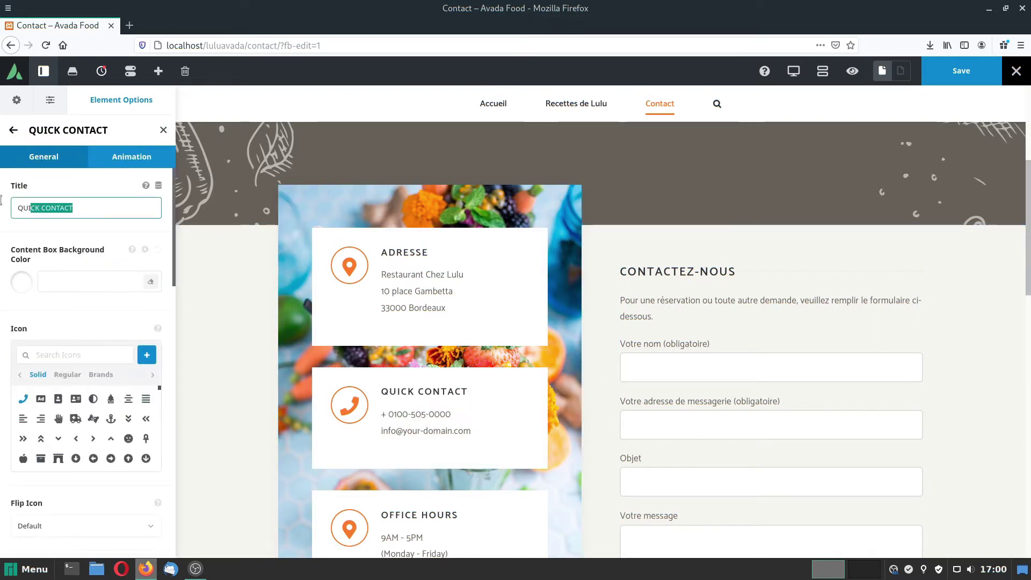
type("COORDONNEE")
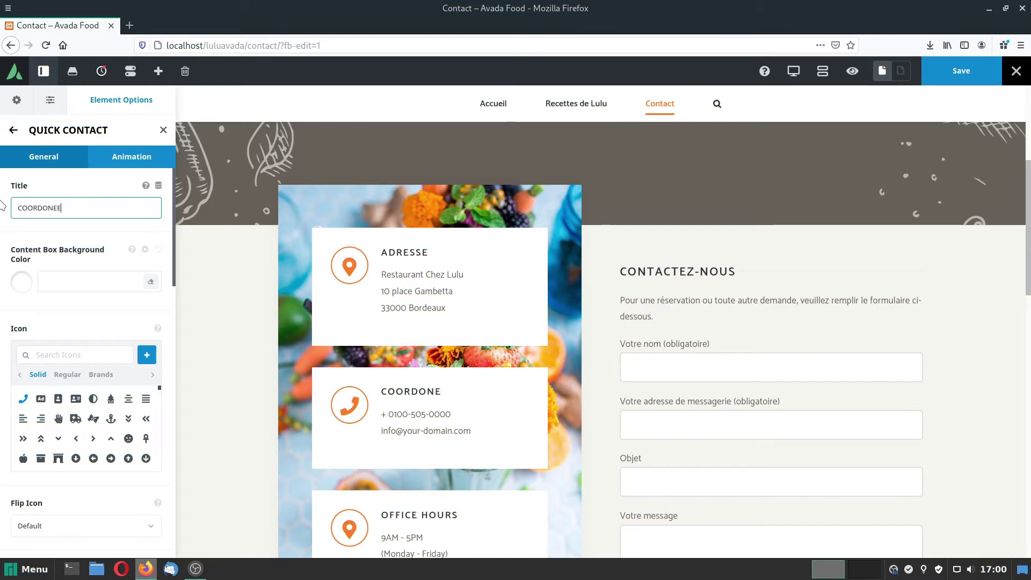
type("S")
left_click(55, 207)
type("N")
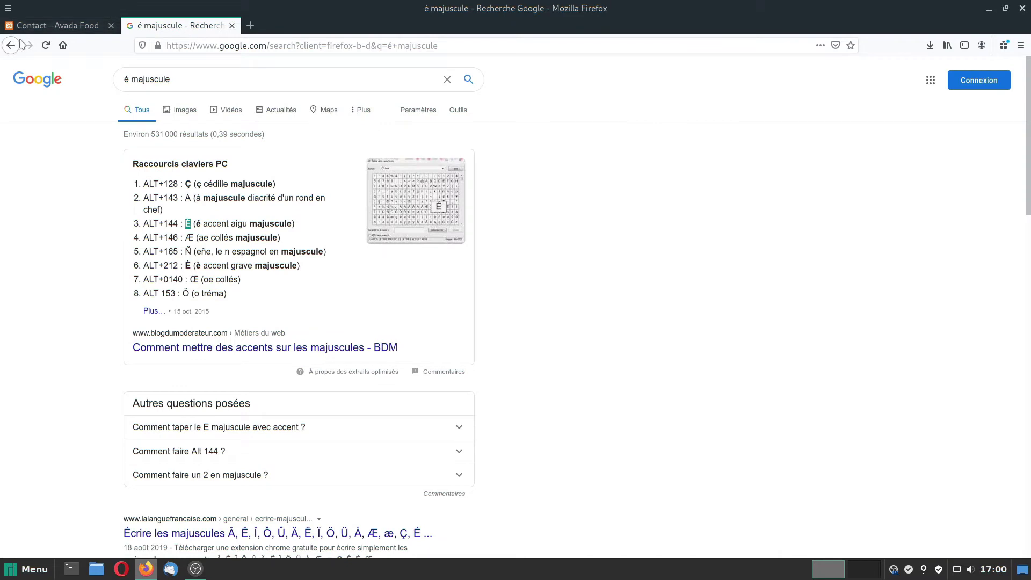
left_click(54, 25)
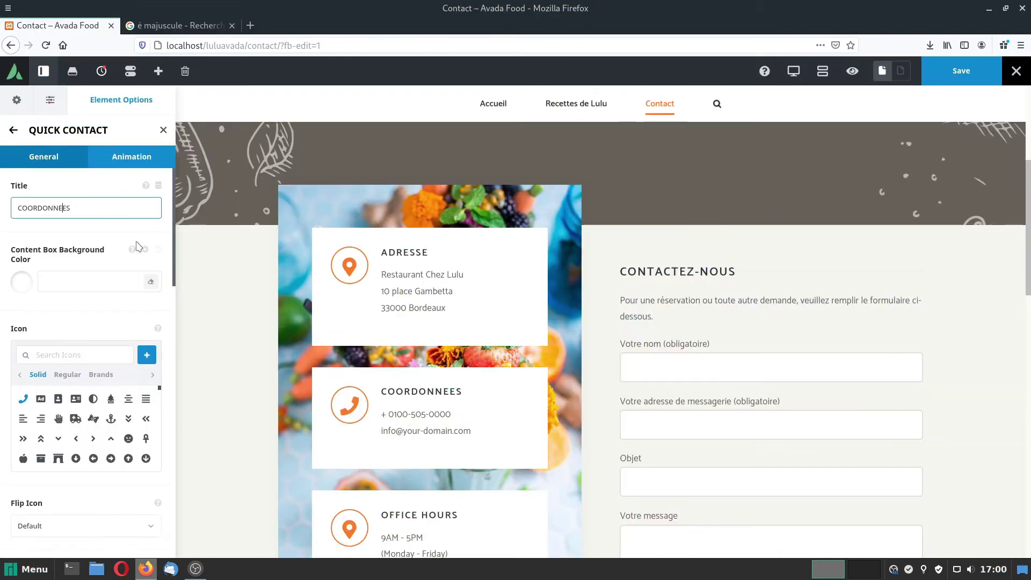
left_click(61, 209)
key("BackSpace")
type("É")
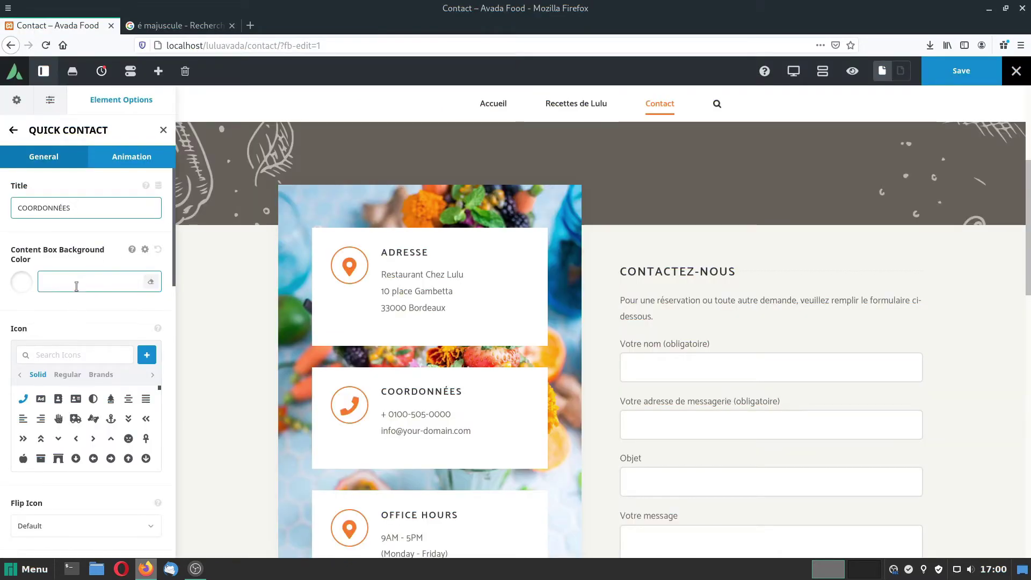
left_click(232, 25)
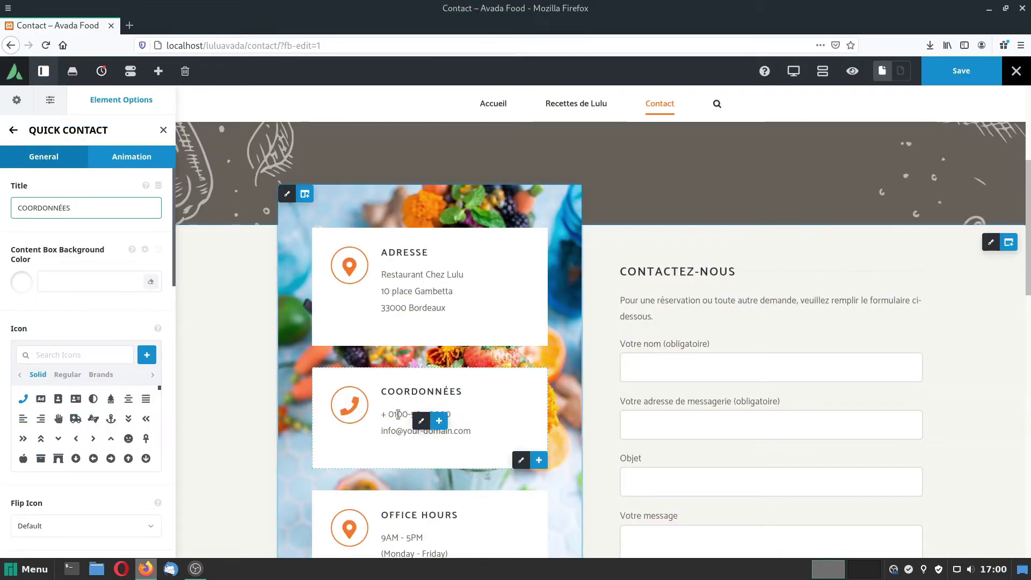
Replace the placeholder phone and e-mail lines with the restaurant's phone number and e-mail address.
scroll(103, 436, "down", 10)
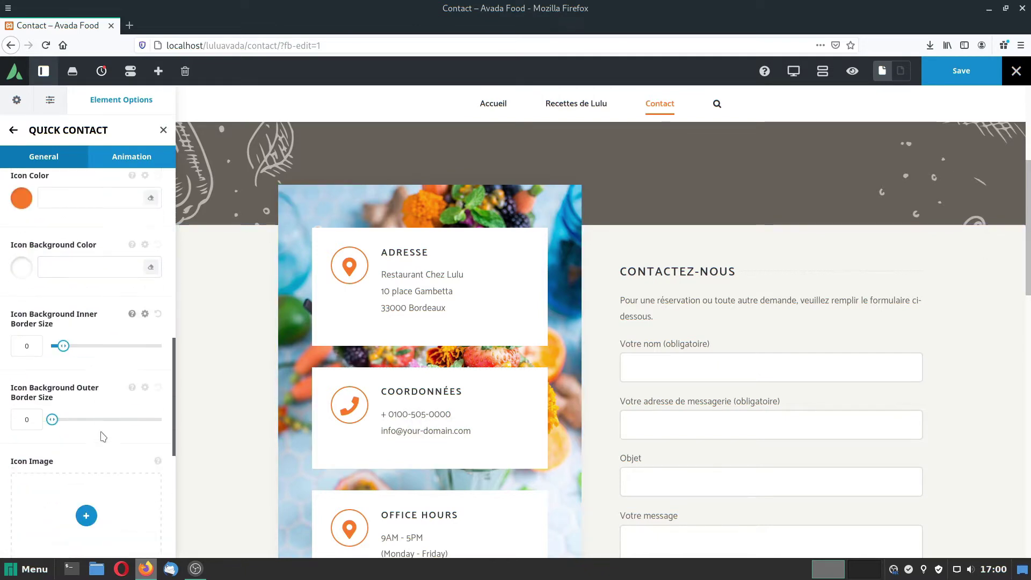
scroll(102, 435, "down", 8)
left_click_drag(17, 424, 87, 424)
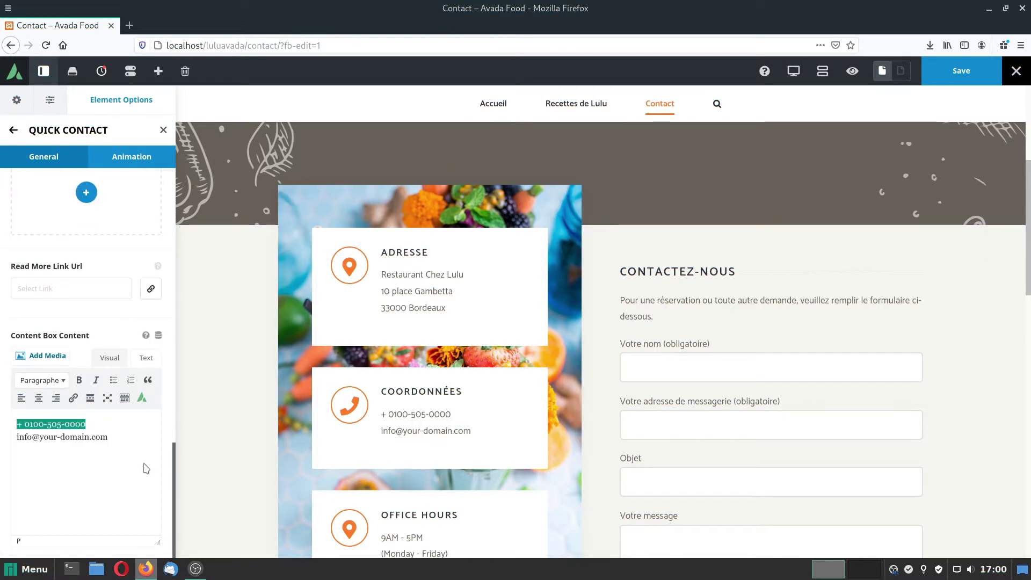
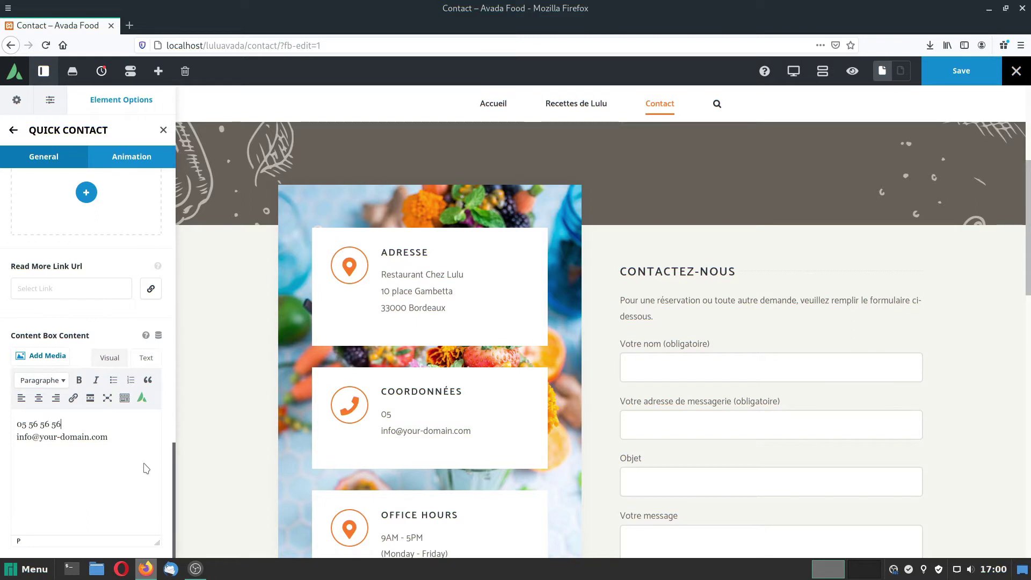
left_click_drag(108, 436, 3, 441)
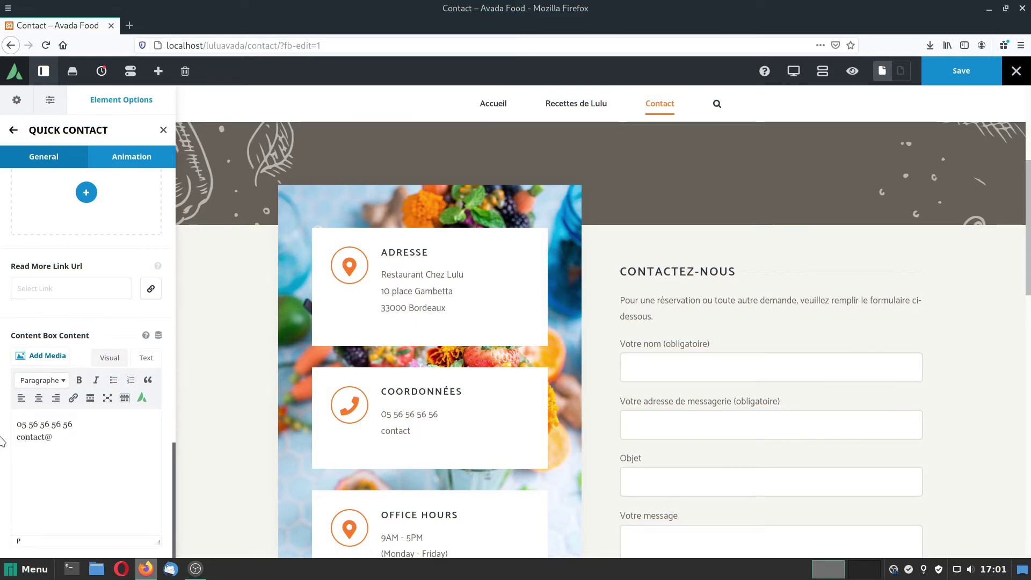
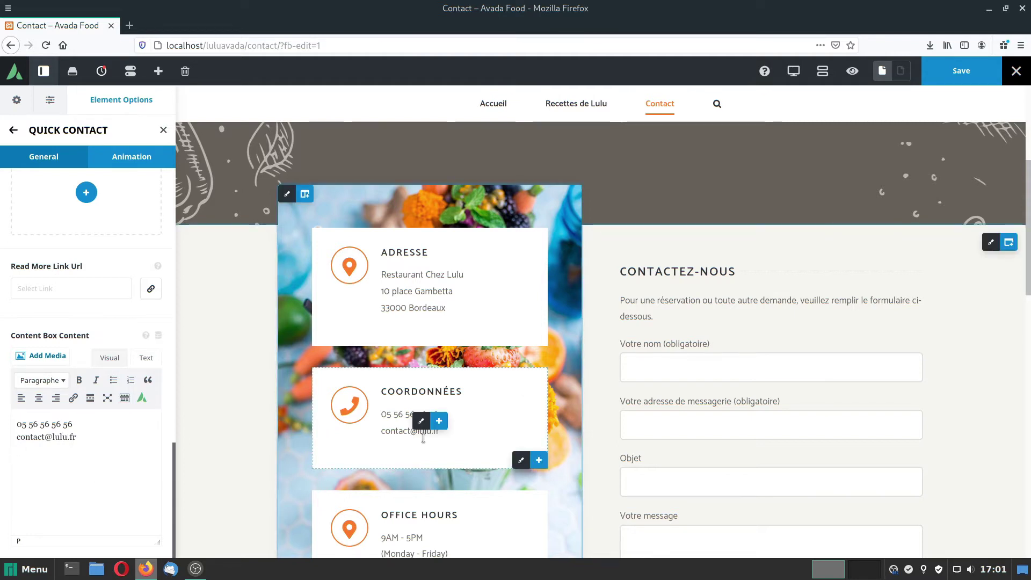
left_click(14, 130)
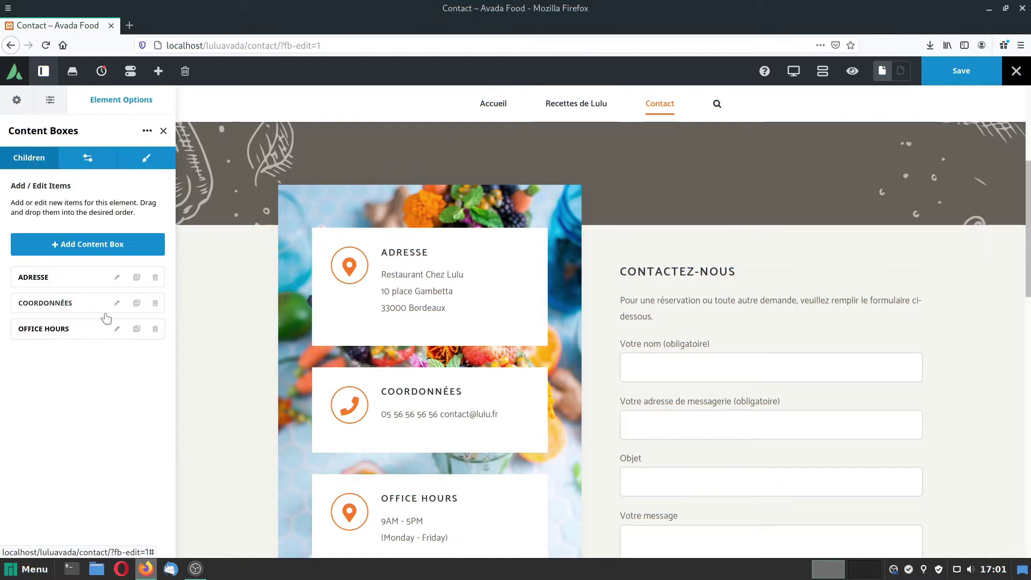
left_click(117, 329)
scroll(84, 384, "up", 3)
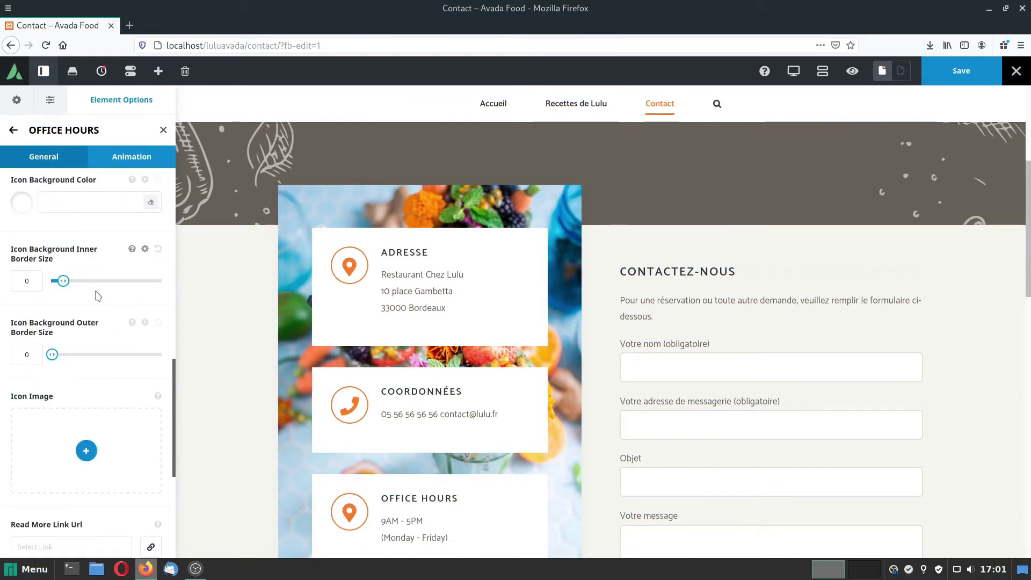
Retitle the Office Hours box HORAIRES.
scroll(88, 319, "up", 3)
scroll(88, 319, "up", 6)
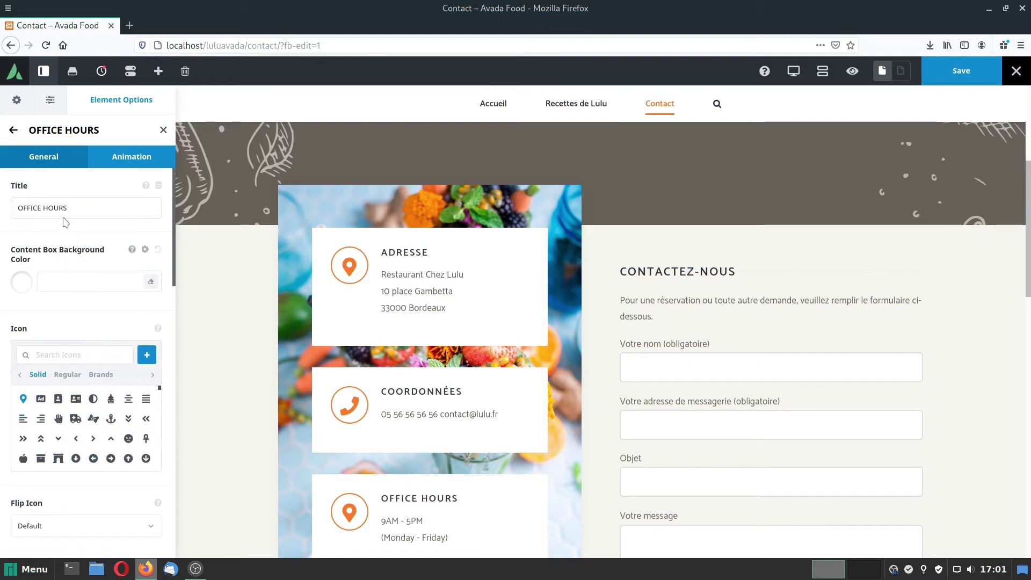
left_click_drag(68, 208, 2, 196)
type("HORAIRES")
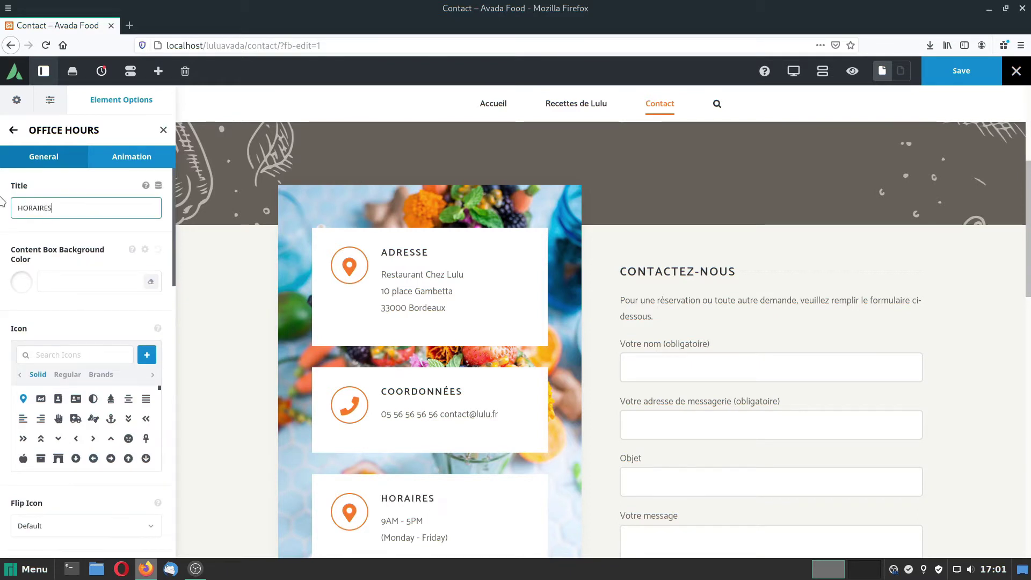
Change the hours lines to 10h-23h30 and (du lundi au samedi).
scroll(86, 483, "down", 12)
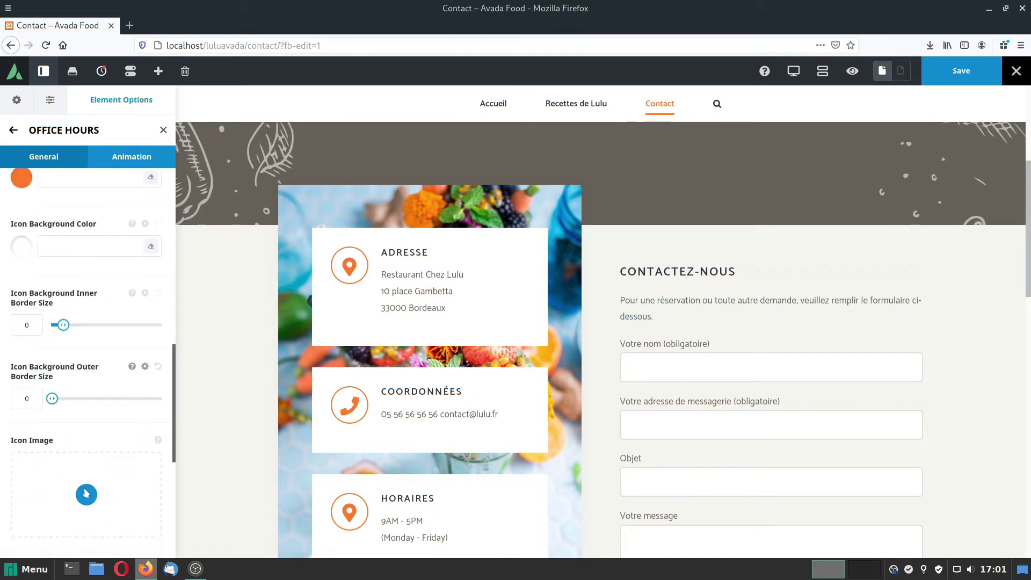
scroll(85, 490, "down", 5)
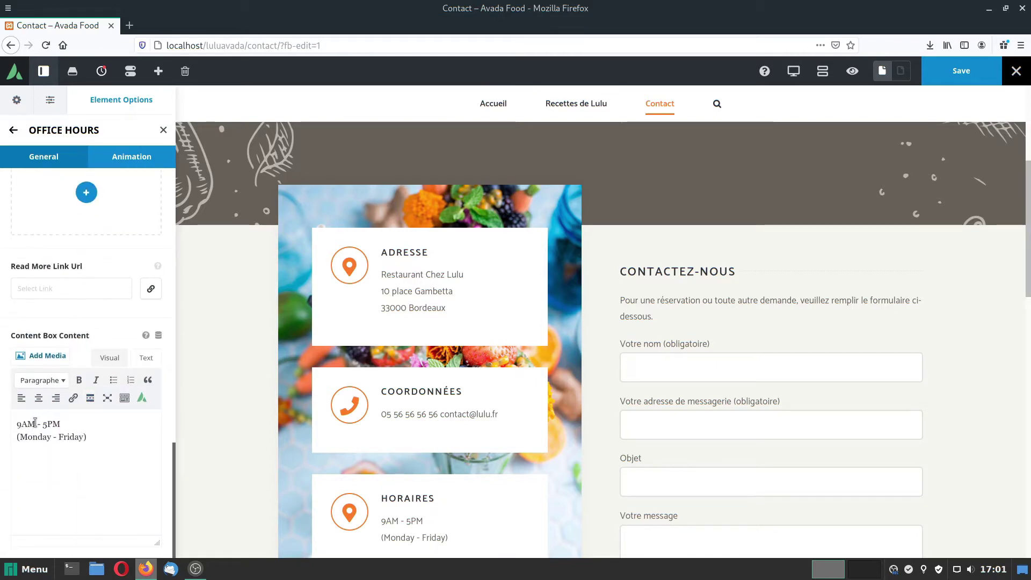
triple_click(34, 423)
type("10h")
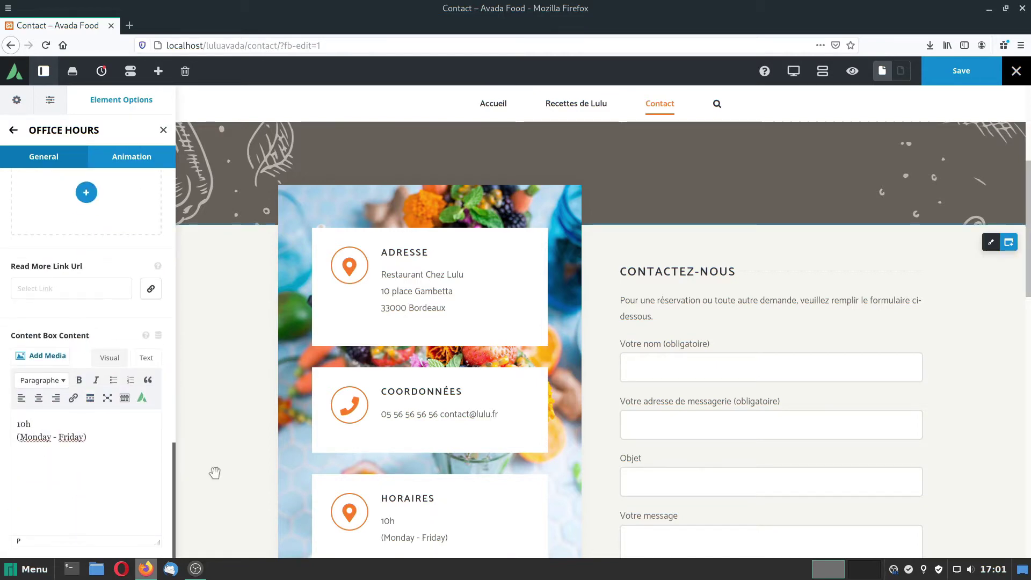
type("-23h")
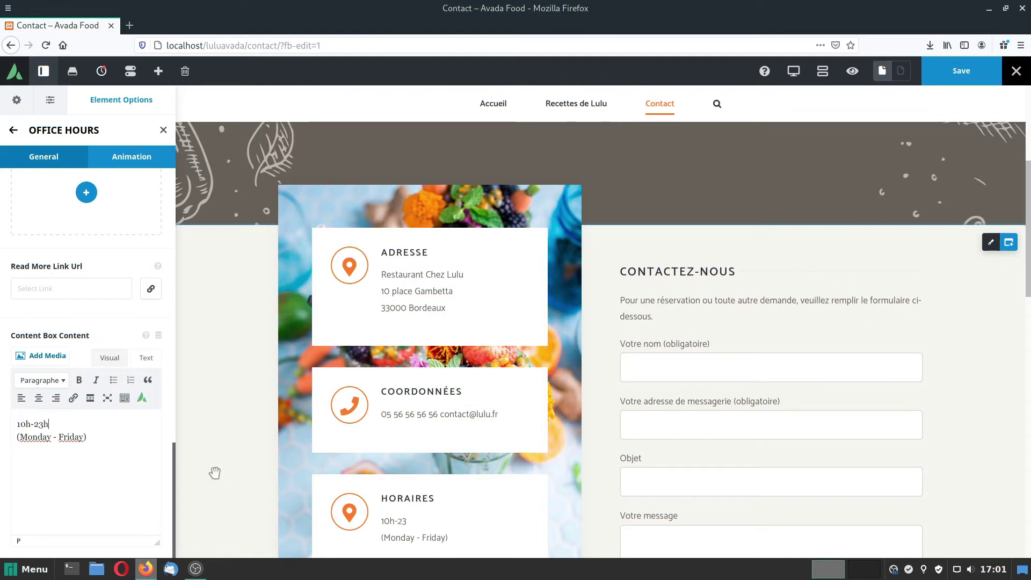
type("30")
left_click_drag(20, 437, 86, 436)
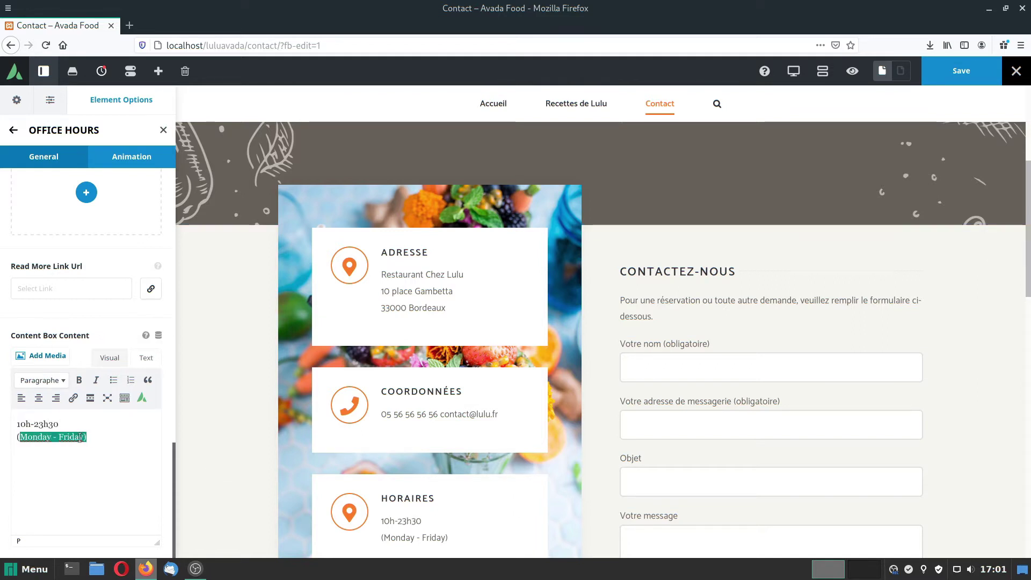
type("du lundi au sam")
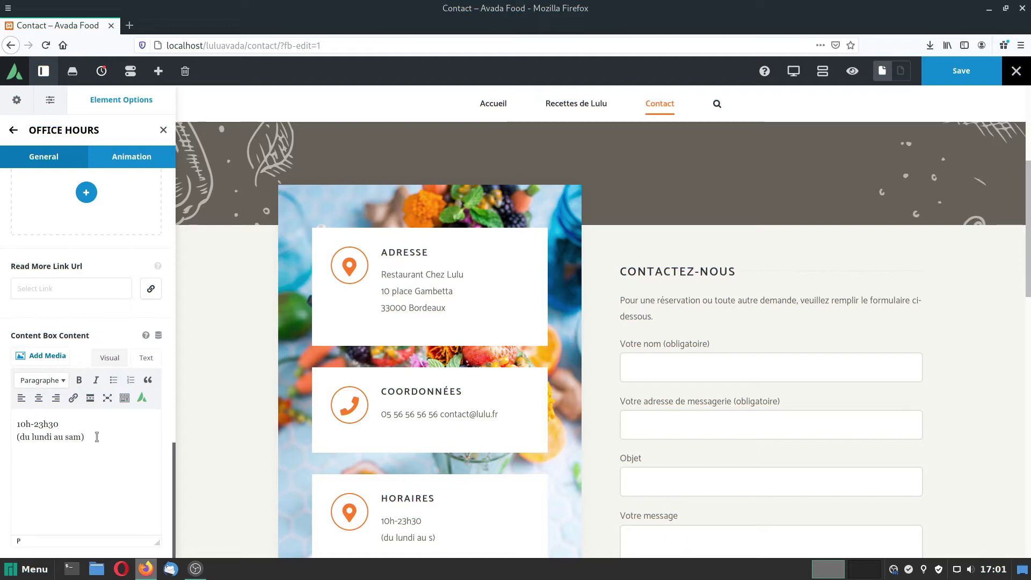
type("edi")
scroll(420, 467, "down", 3)
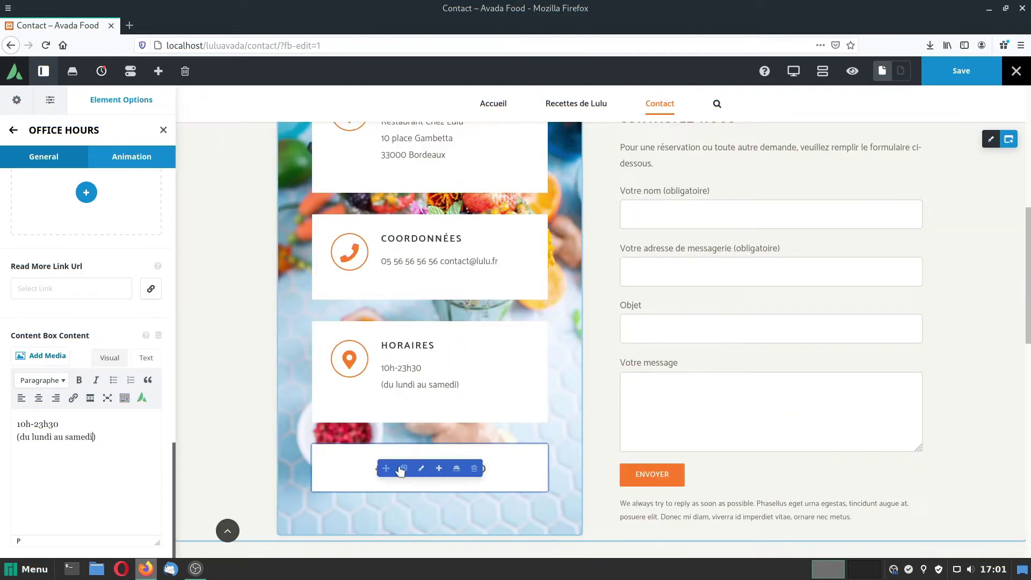
Open the Social Links element's settings at the Facebook link field.
left_click(421, 469)
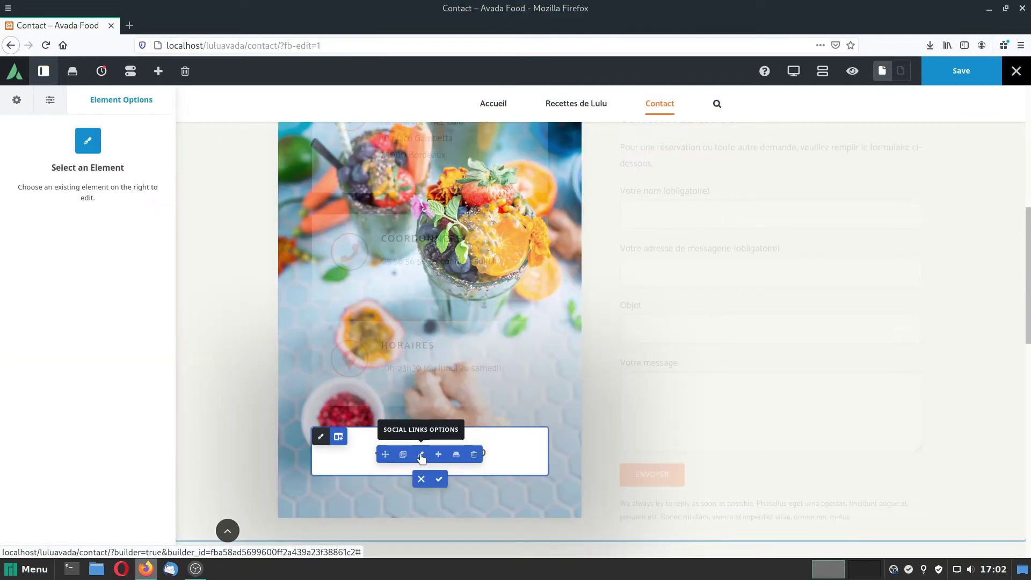
left_click(421, 455)
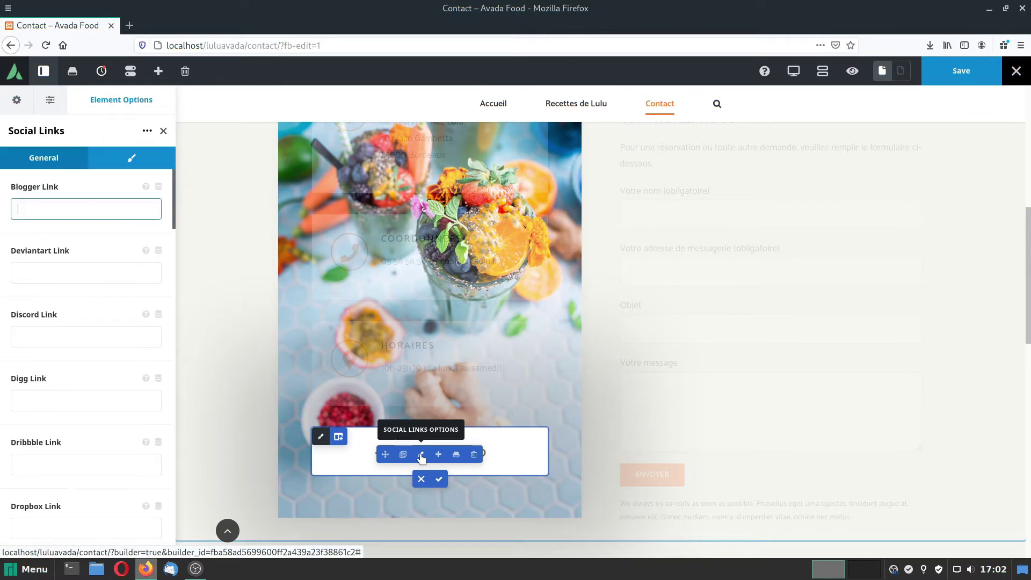
scroll(76, 363, "down", 5)
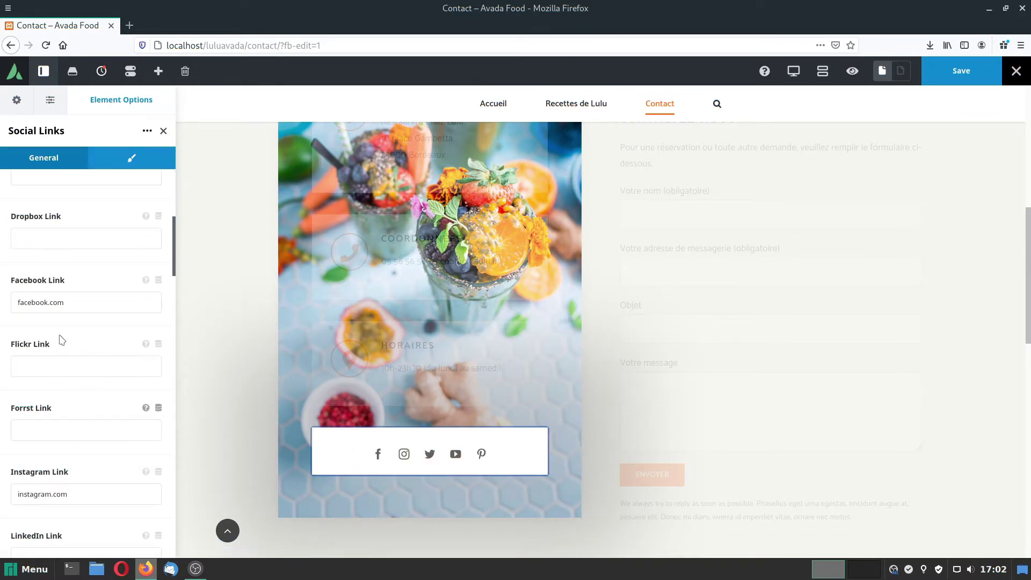
left_click(70, 305)
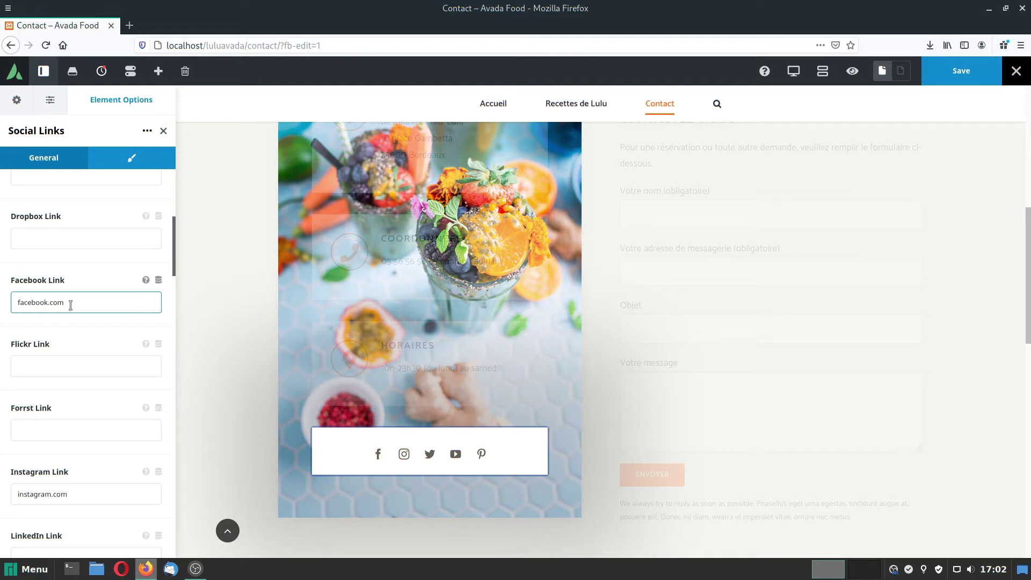
Clear the Pinterest and Twitter link fields, returning to the Facebook link field.
scroll(76, 325, "down", 2)
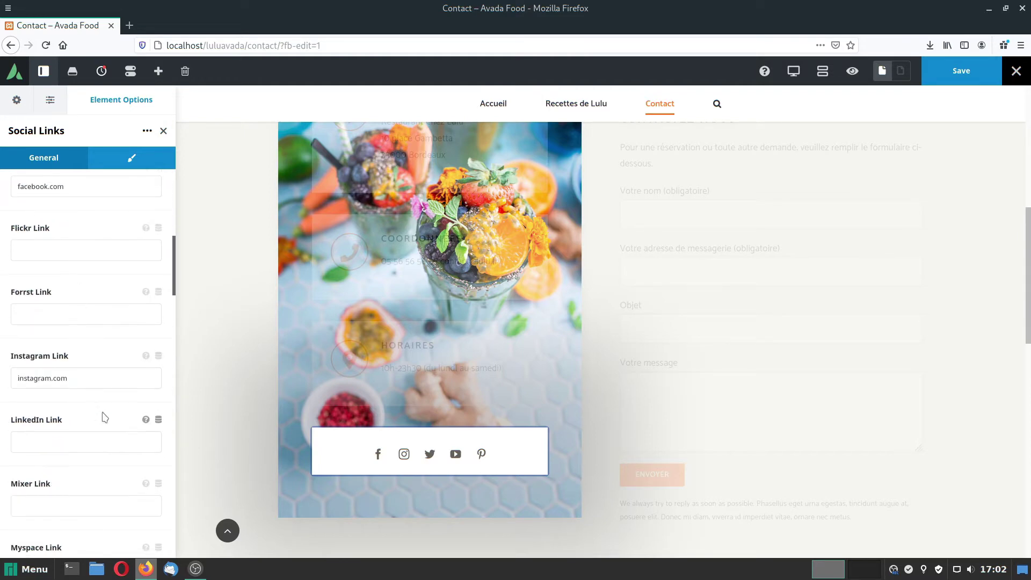
scroll(82, 395, "up", 2)
scroll(81, 390, "down", 3)
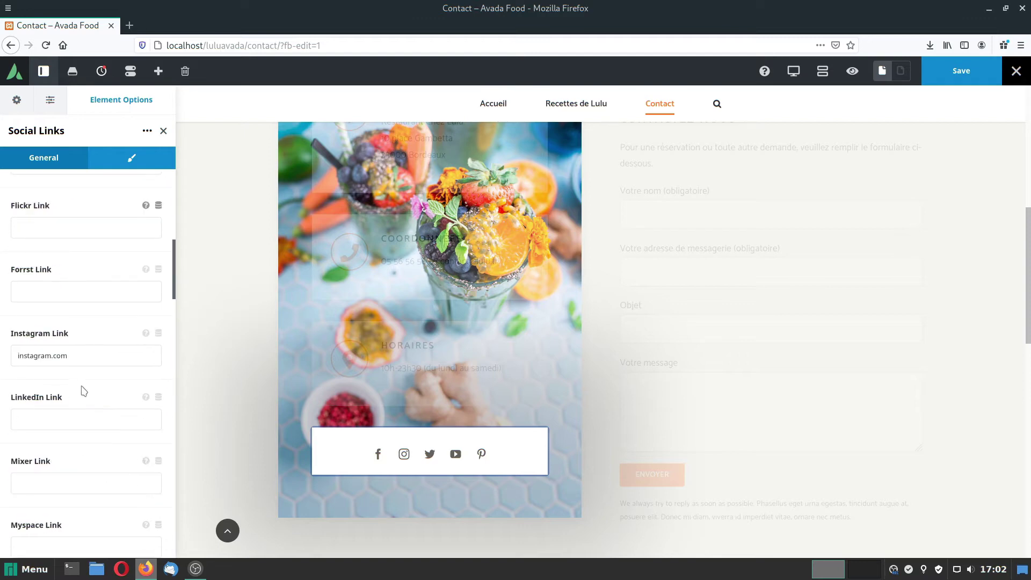
scroll(81, 386, "down", 6)
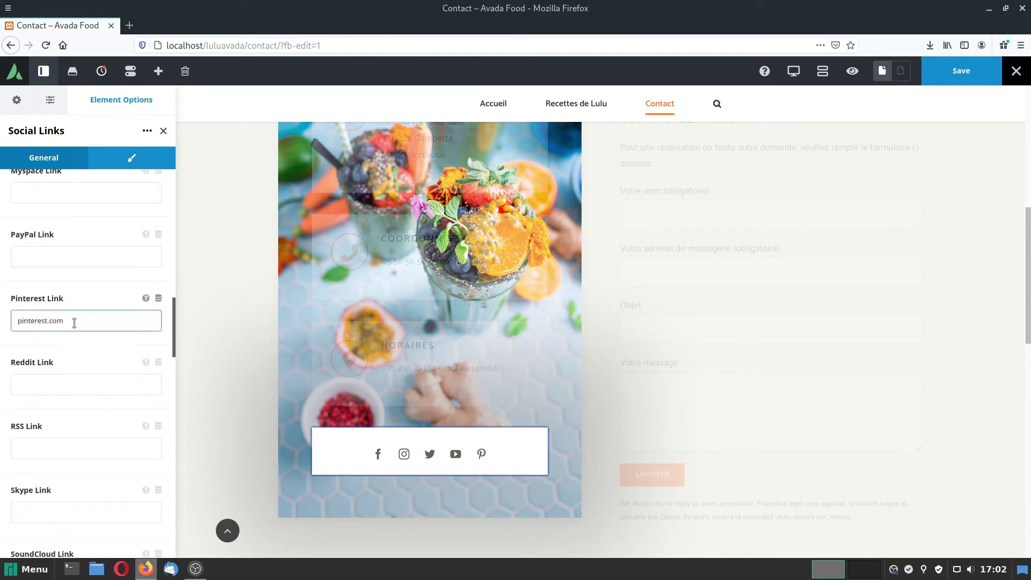
left_click_drag(84, 322, 0, 310)
key("BackSpace")
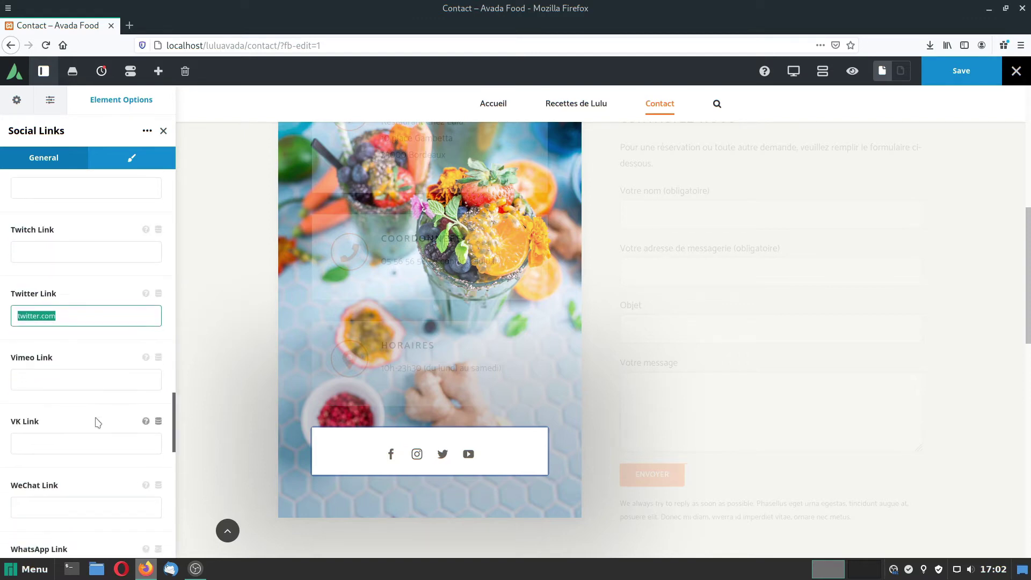
key("BackSpace")
scroll(97, 422, "down", 3)
scroll(97, 423, "down", 5)
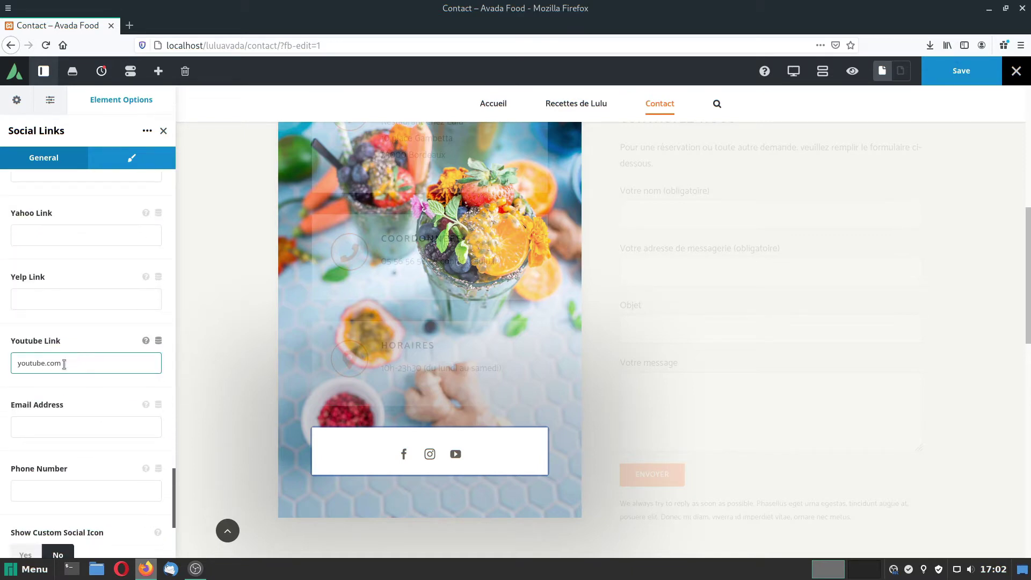
scroll(63, 364, "down", 2)
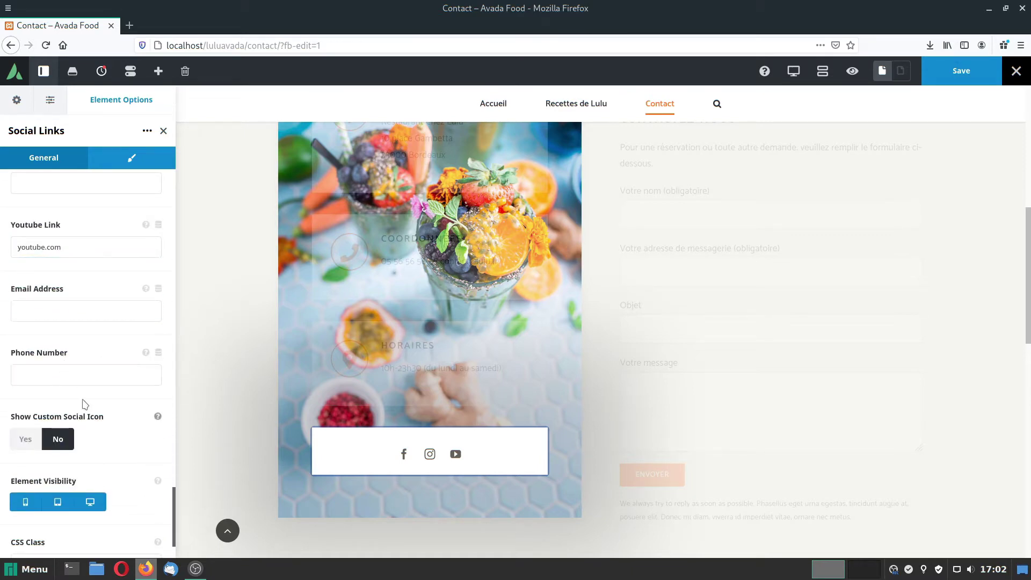
scroll(85, 404, "up", 18)
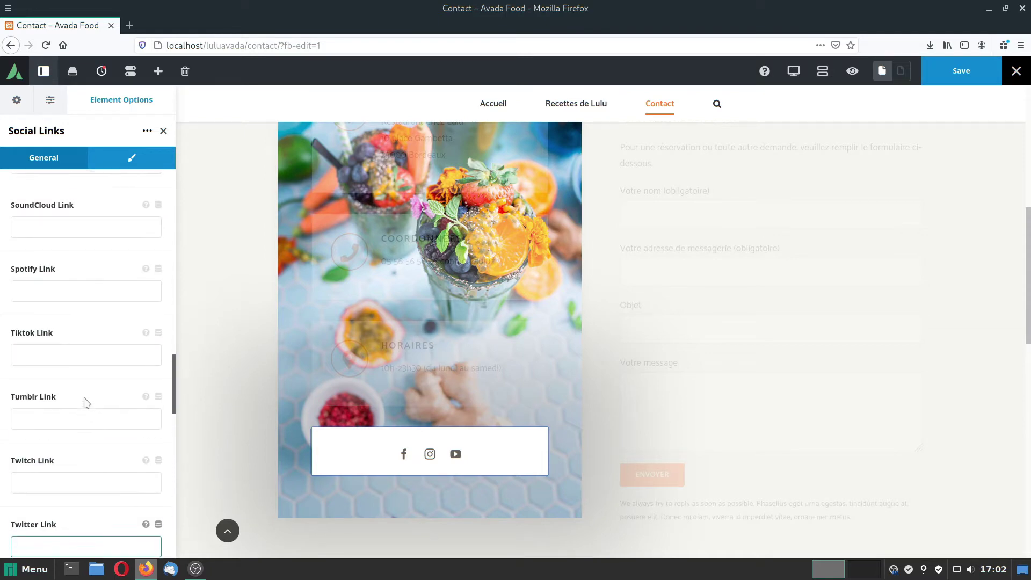
scroll(84, 397, "up", 12)
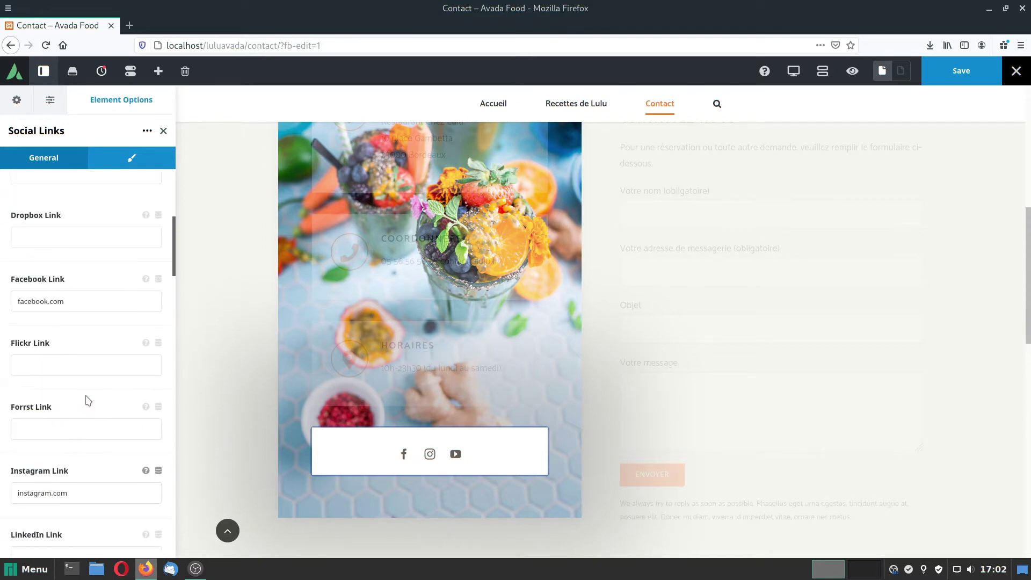
left_click(16, 360)
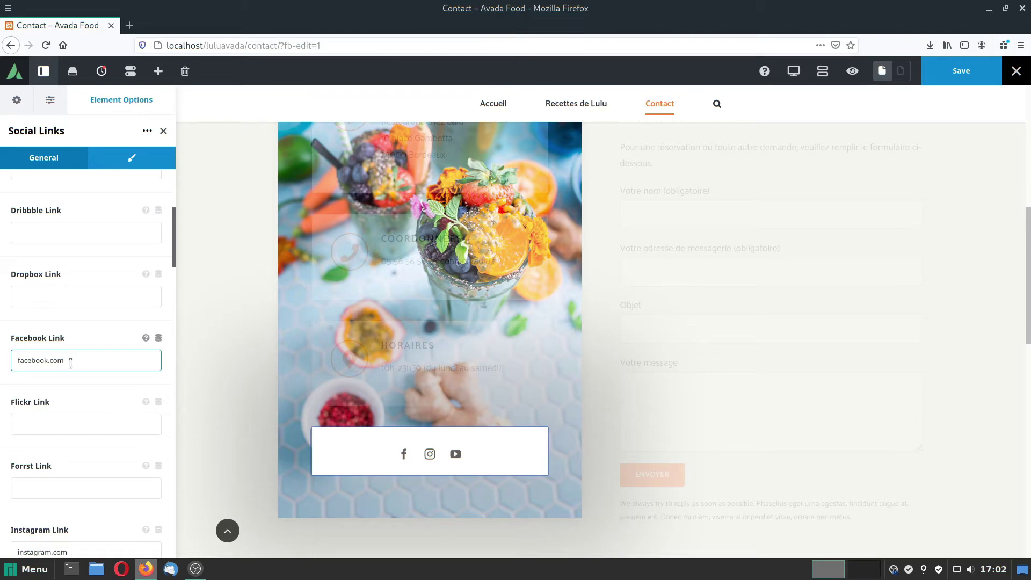
In a new tab, search 'facebook restaurant bordeaux', open the ChezMémé.com Facebook page, and select its URL.
left_click(129, 26)
left_click(462, 221)
type("facebook")
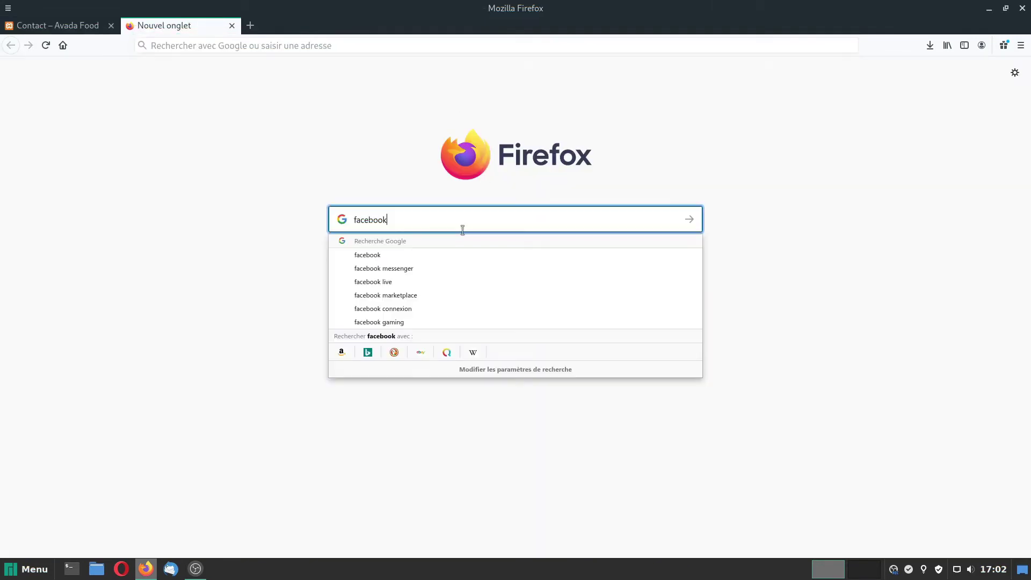
type(" restauran")
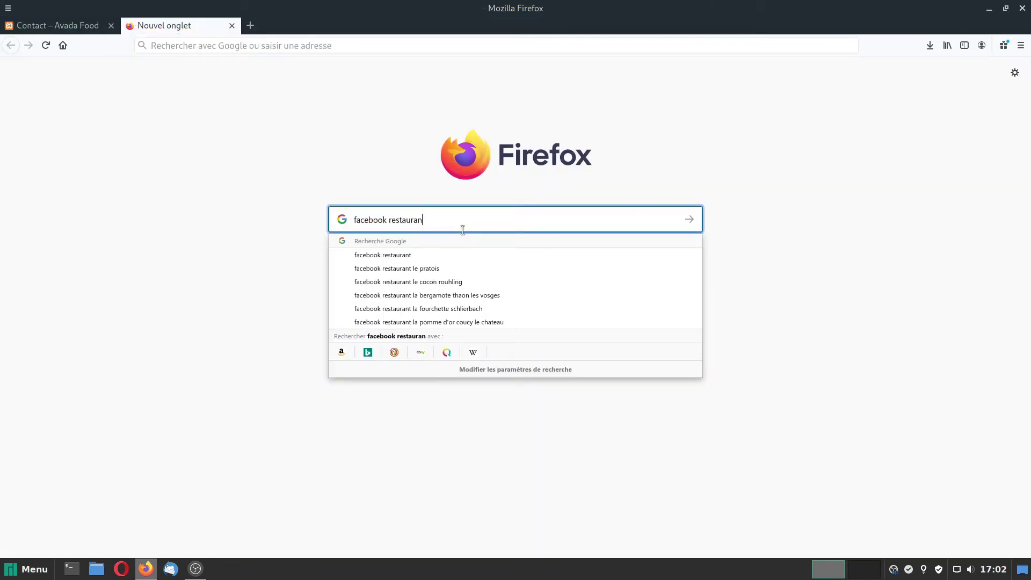
type("t bordeaux")
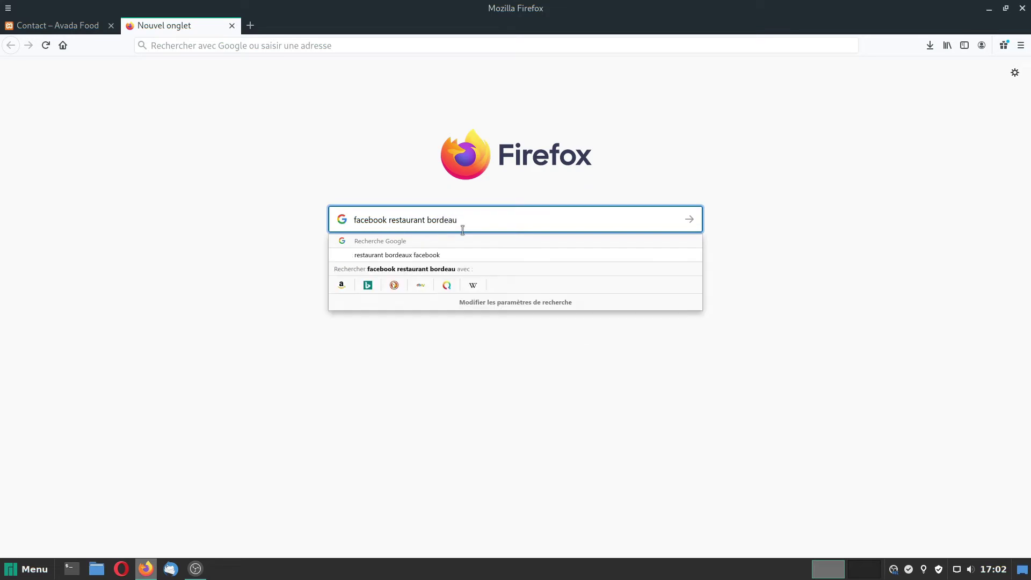
key("Return")
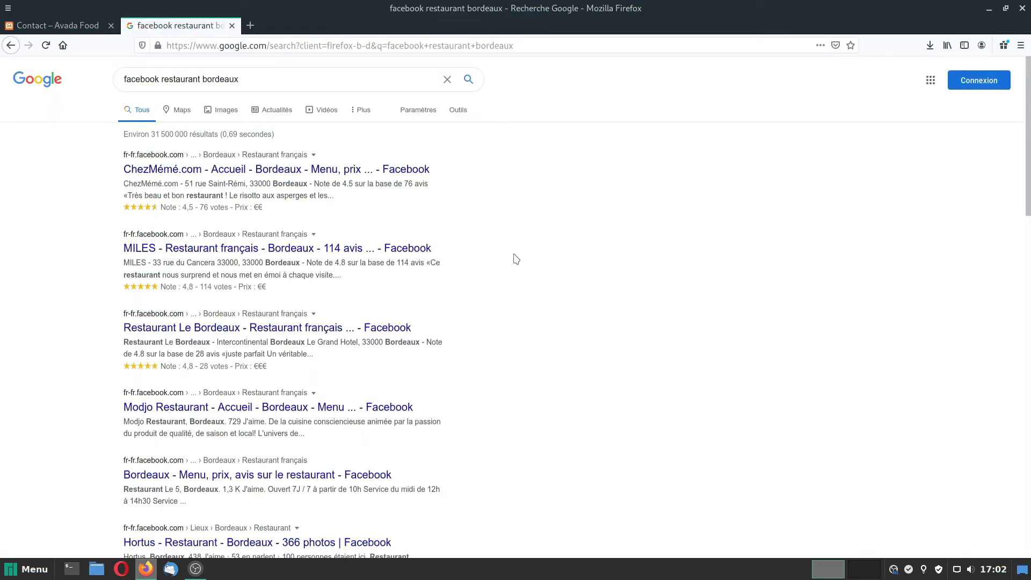
left_click(181, 171)
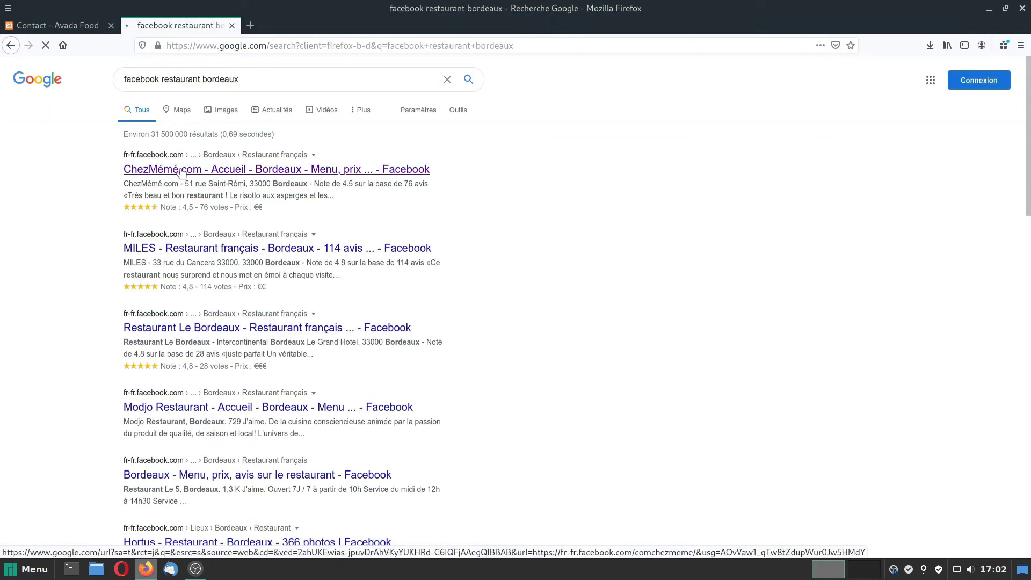
left_click(305, 47)
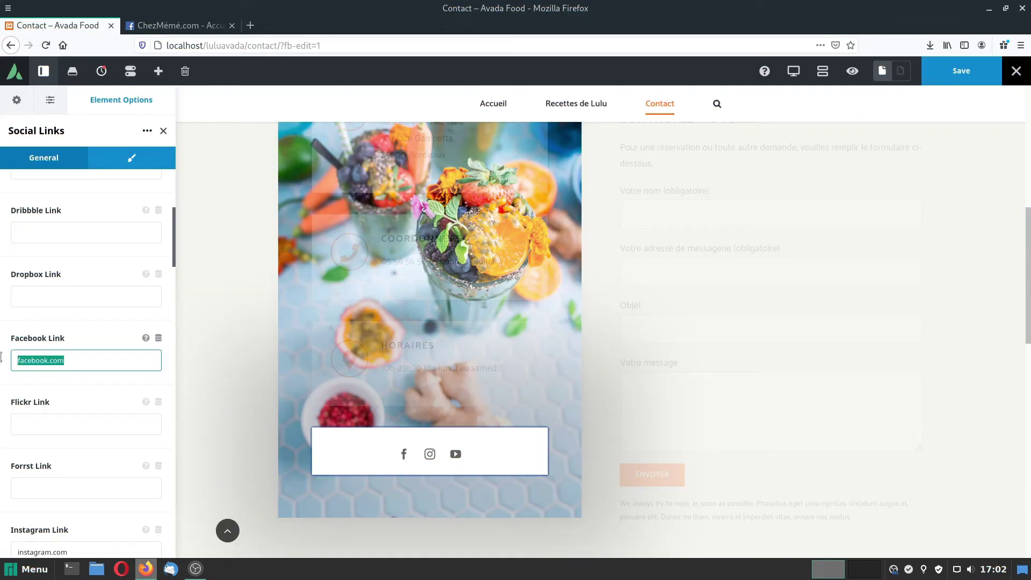
type("https://fr-fr.facebook.com/comchezmeme/")
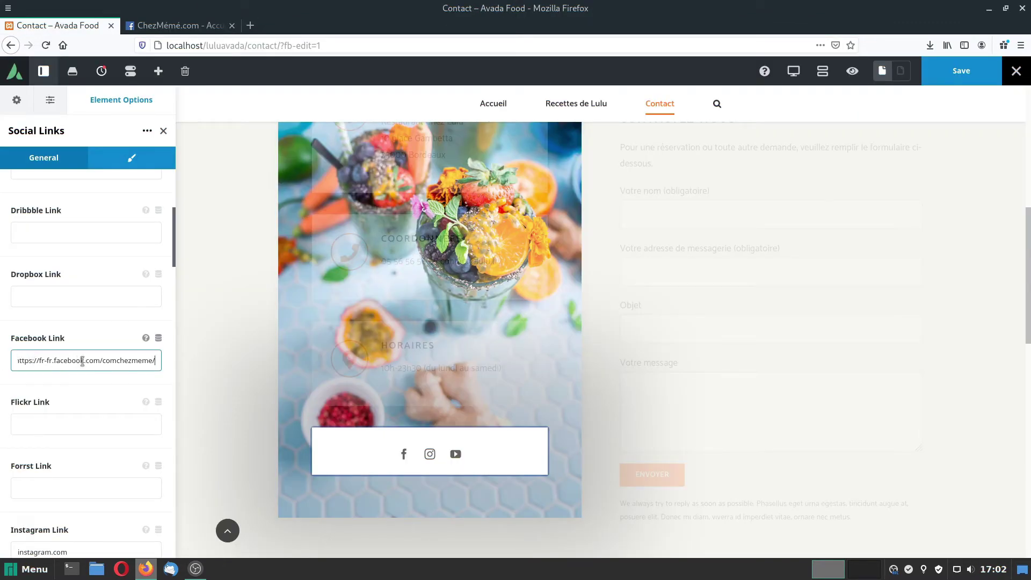
left_click(972, 73)
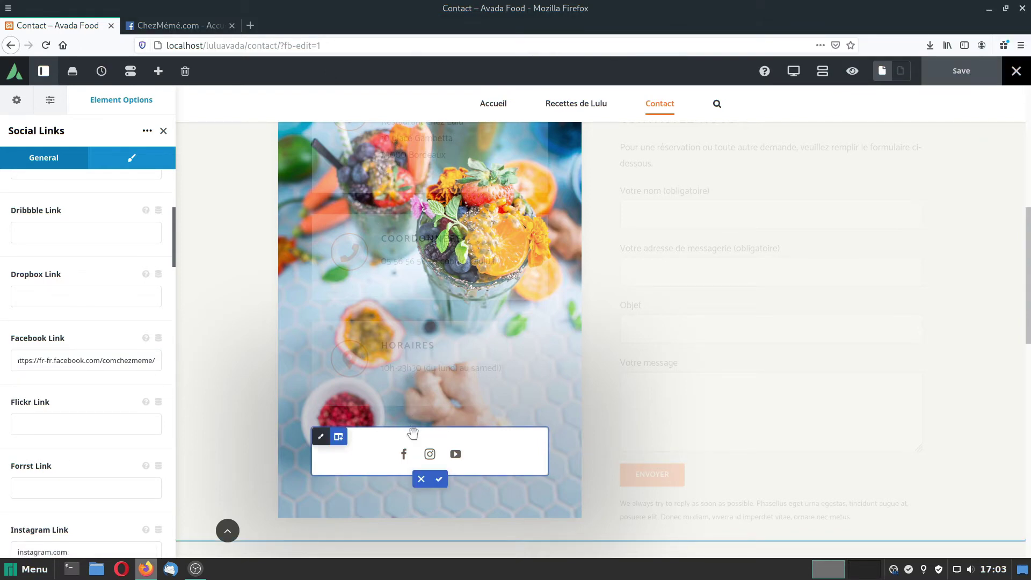
mouse_move(1009, 75)
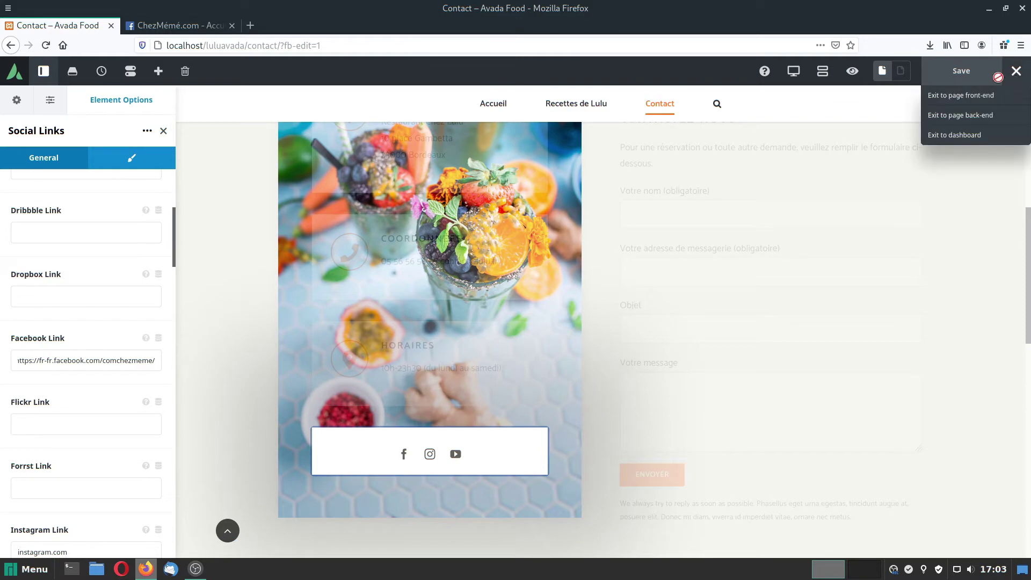
left_click(949, 96)
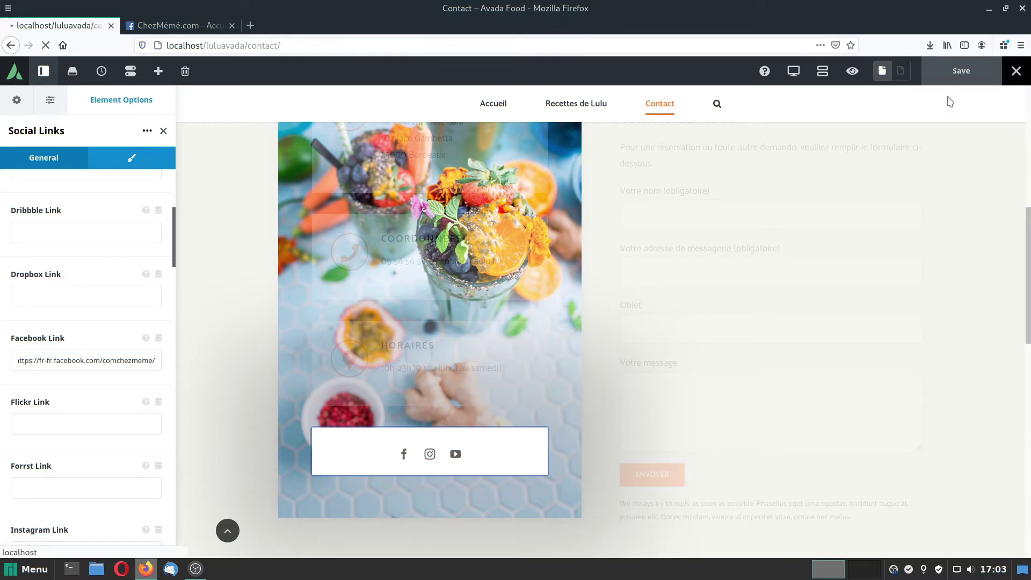
Test the social bar's Facebook icon opens the ChezMémé.com page, close those tabs, and scroll to the map.
scroll(547, 261, "down", 8)
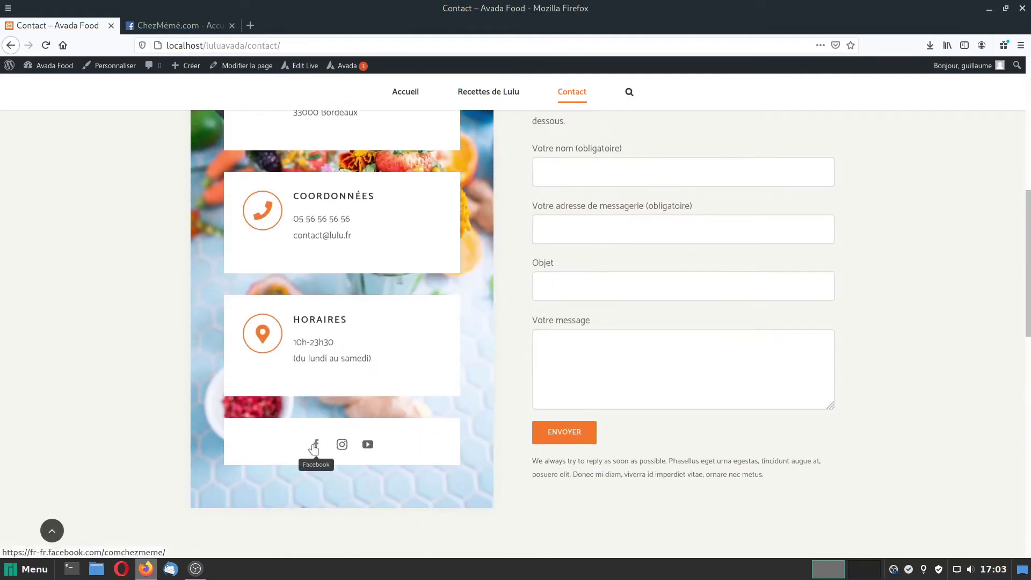
left_click(317, 446)
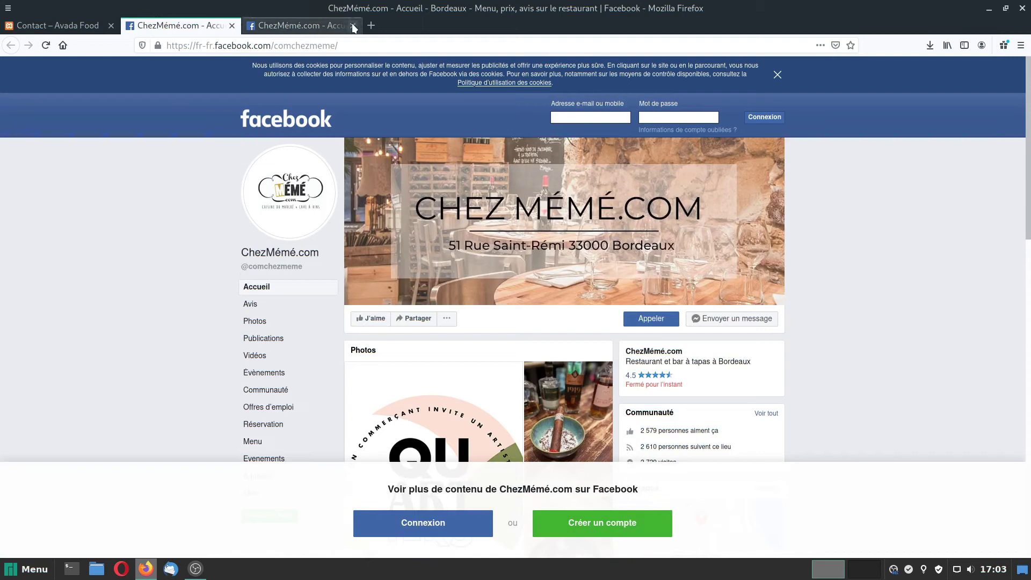
left_click(352, 26)
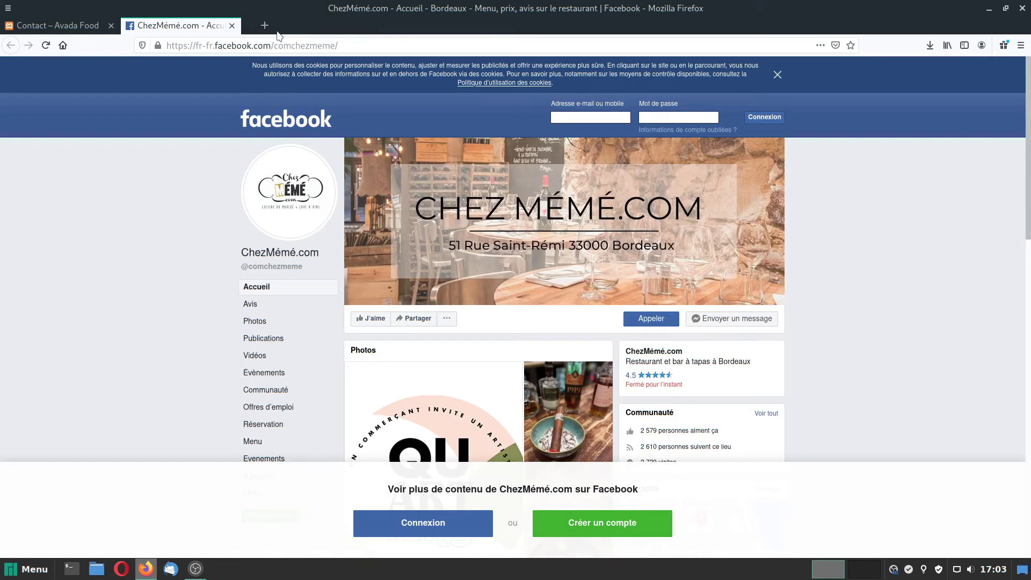
left_click(232, 26)
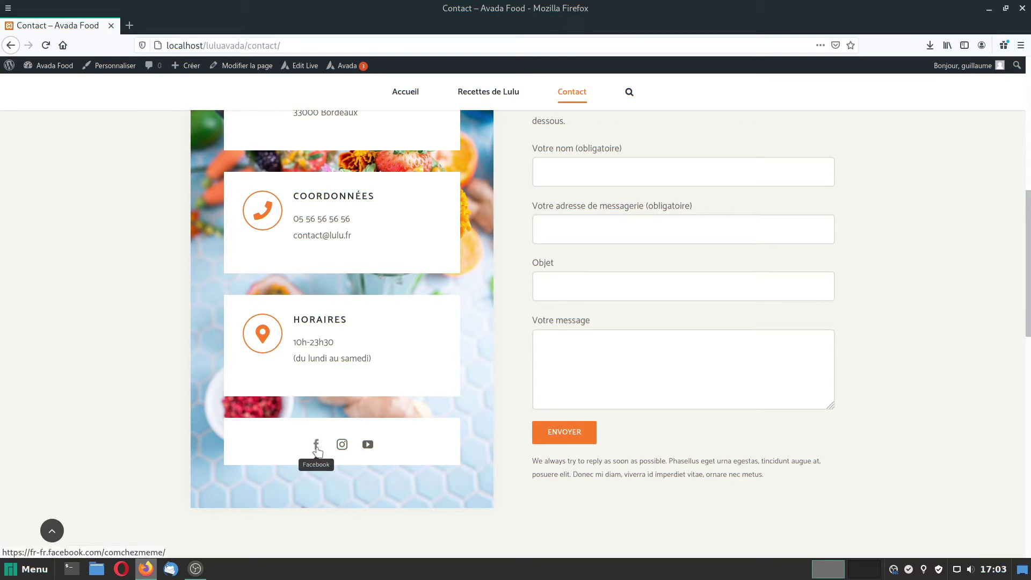
scroll(512, 428, "up", 2)
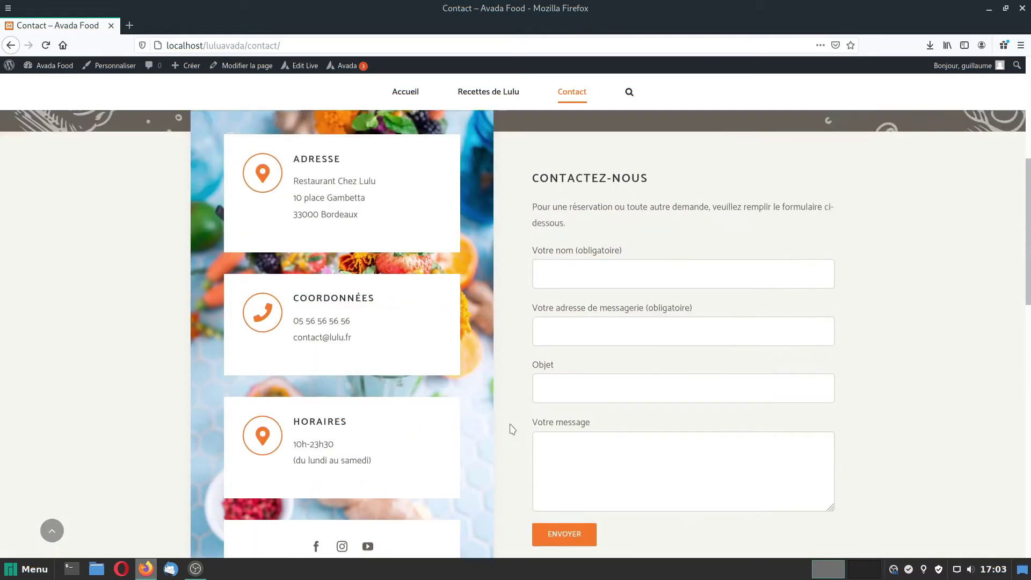
scroll(512, 429, "up", 6)
scroll(510, 428, "down", 12)
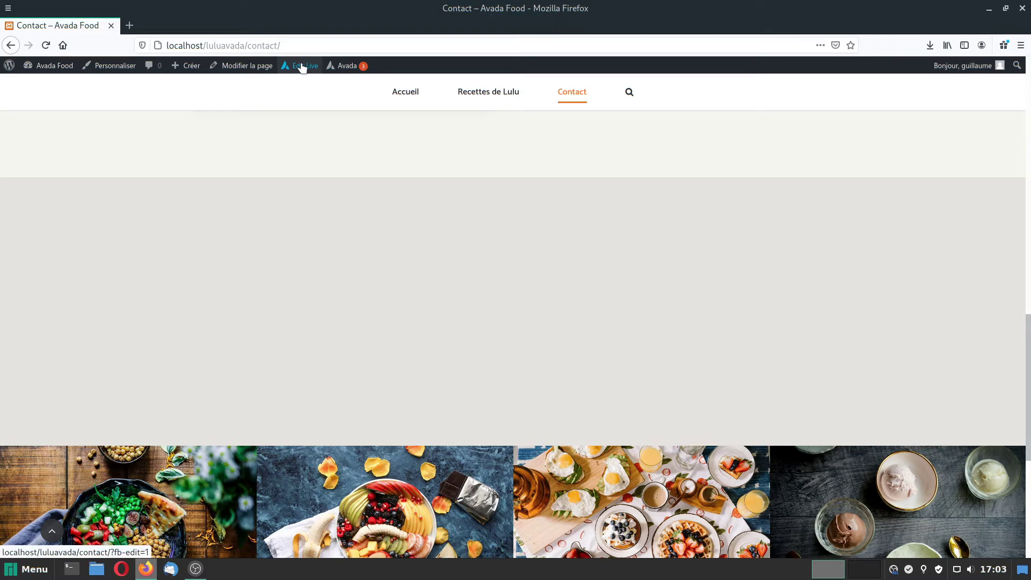
Edit the Contact page live and open the Google Map element's settings with its placeholder address.
left_click(299, 68)
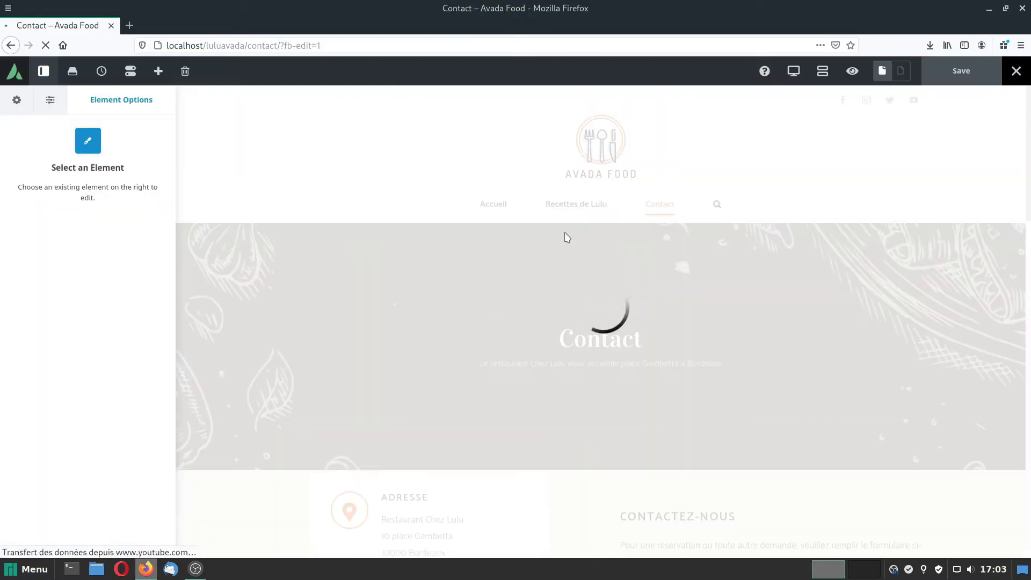
scroll(577, 322, "down", 15)
left_click(591, 283)
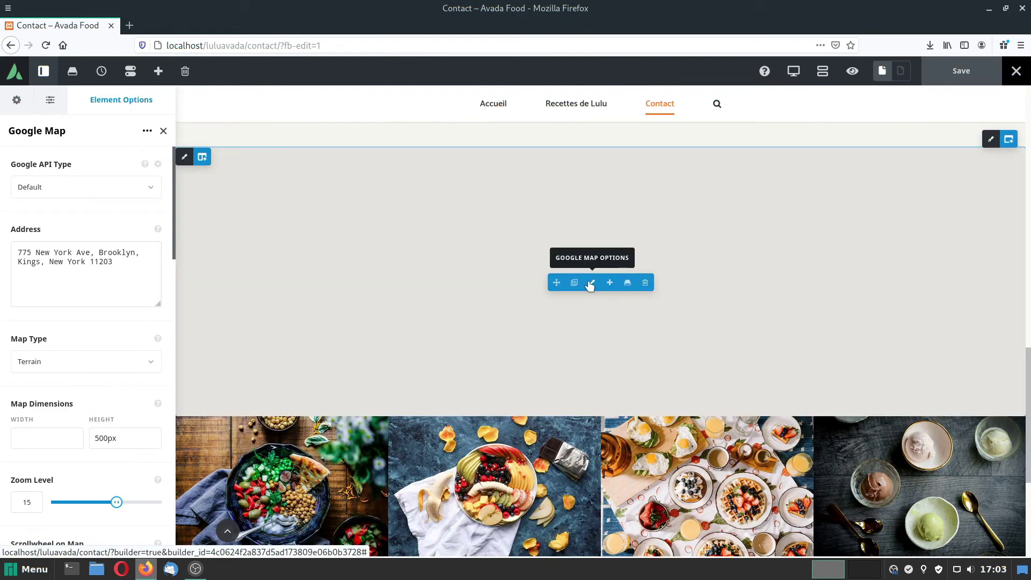
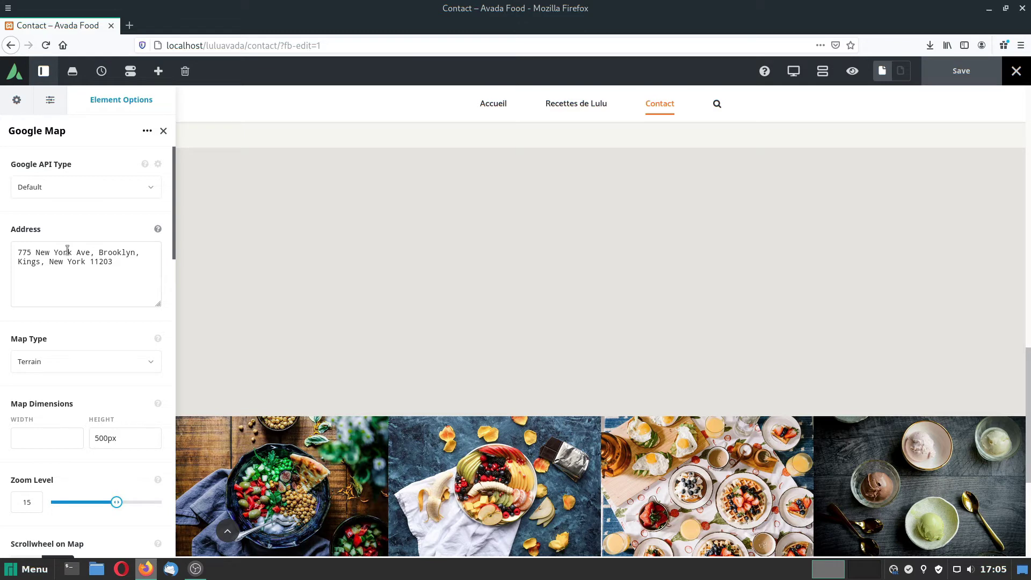
triple_click(116, 261)
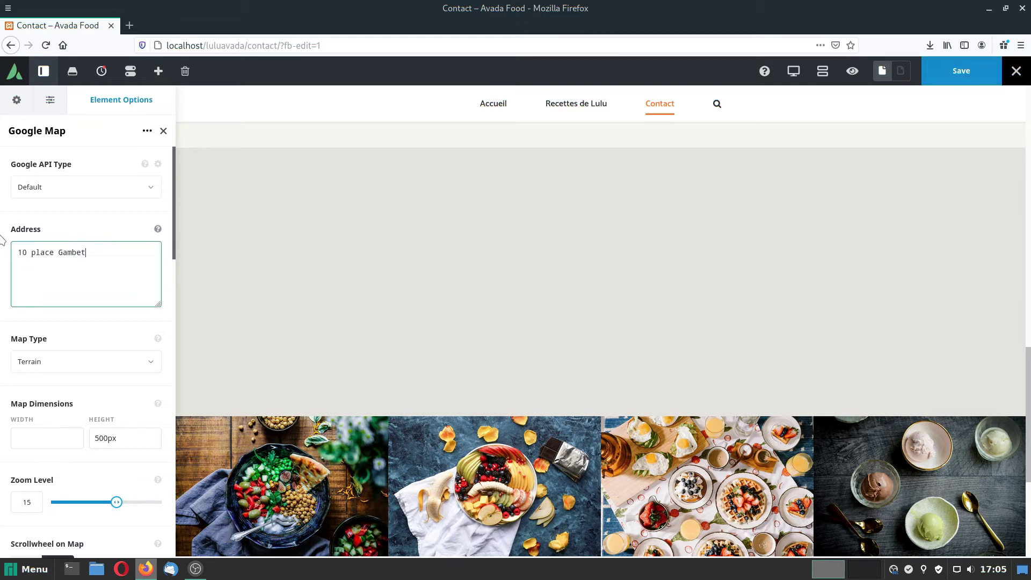
left_click_drag(61, 264, 3, 247)
key("ctrl+c")
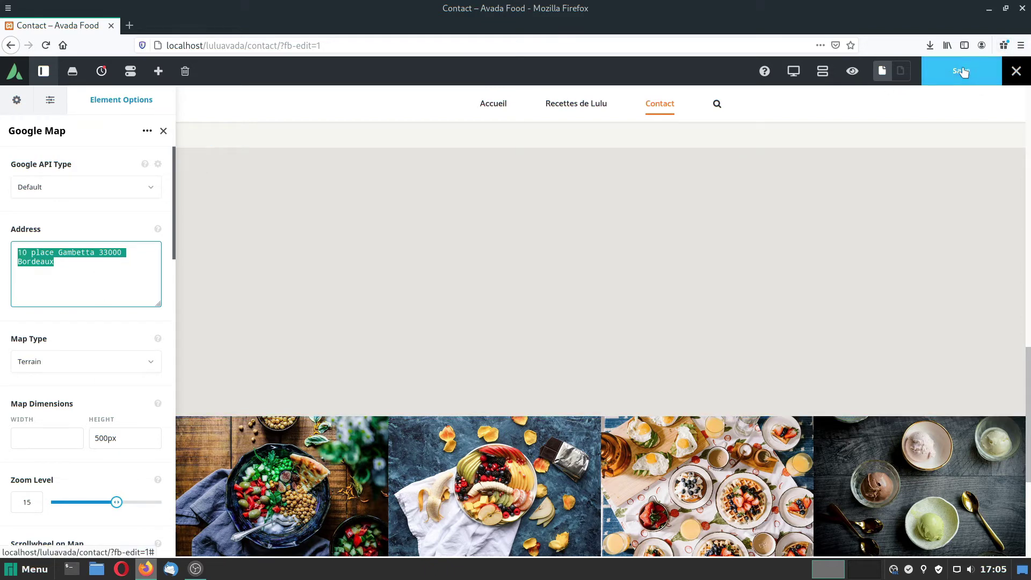
left_click(963, 72)
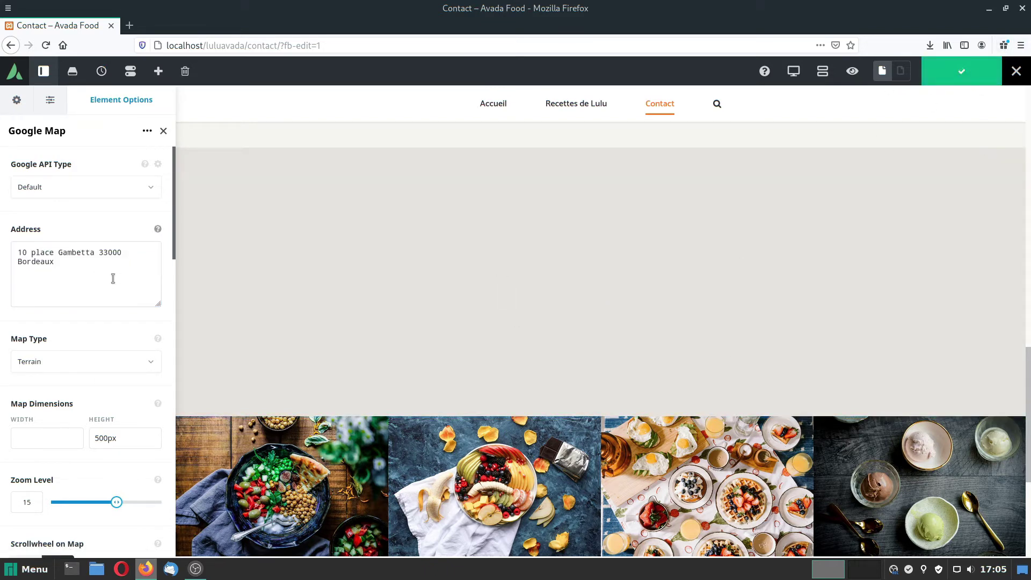
Bring up the map element's Google API Type choices.
scroll(144, 356, "down", 4)
scroll(144, 356, "up", 4)
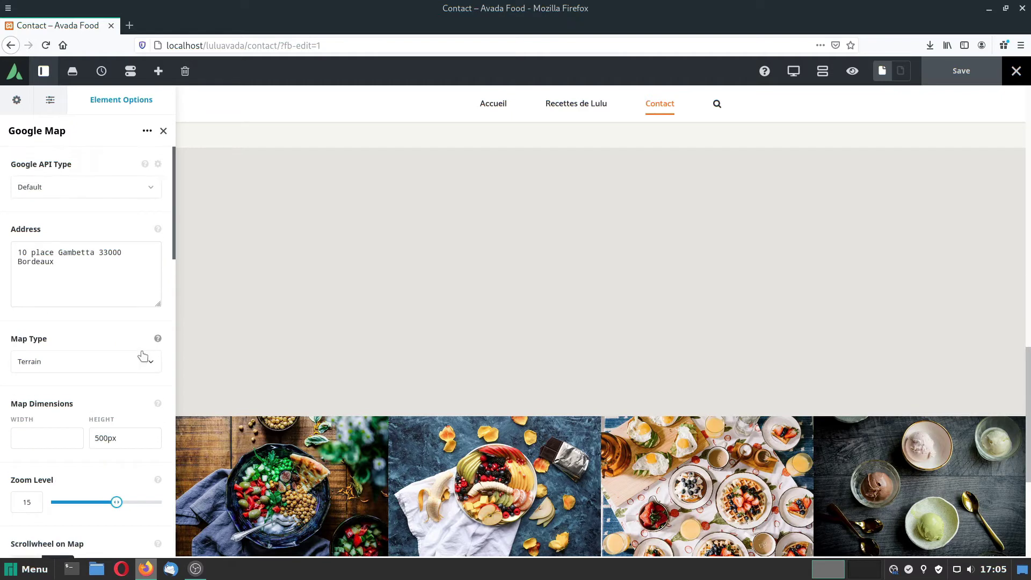
left_click(86, 189)
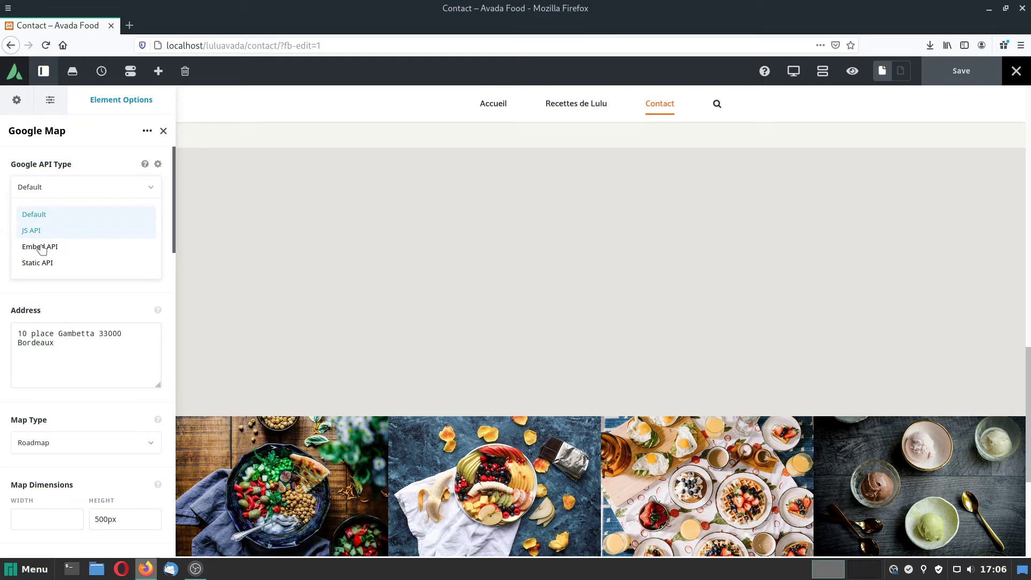
Use the Embed API with the pasted Bordeaux address, raise zoom to 17, and save.
left_click(42, 249)
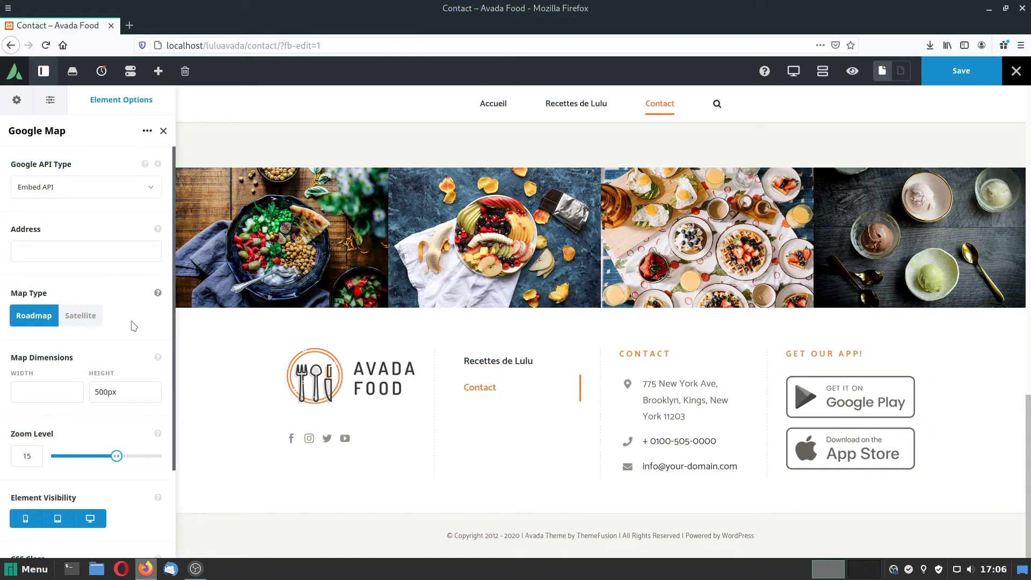
left_click(31, 254)
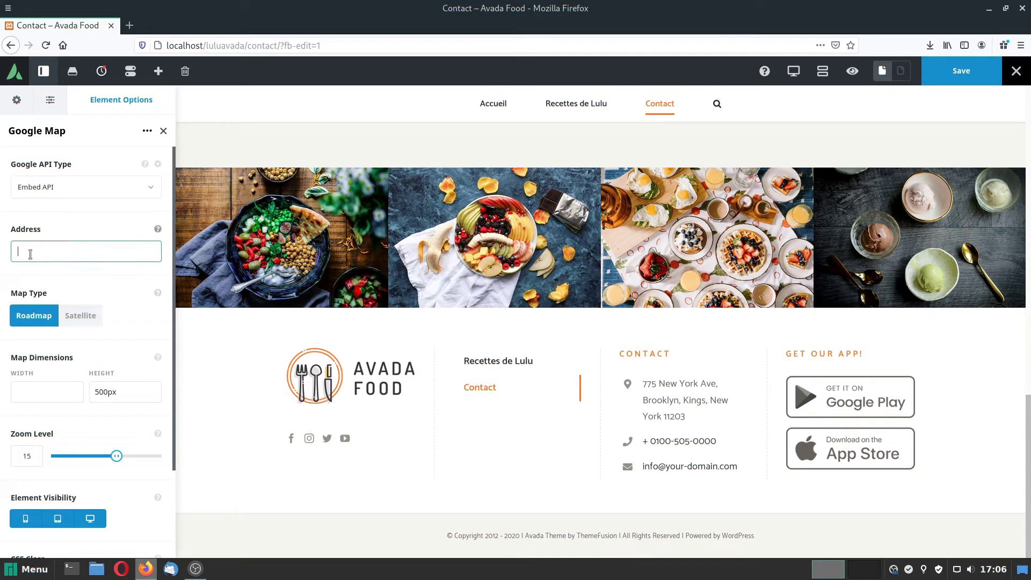
key("ctrl+v")
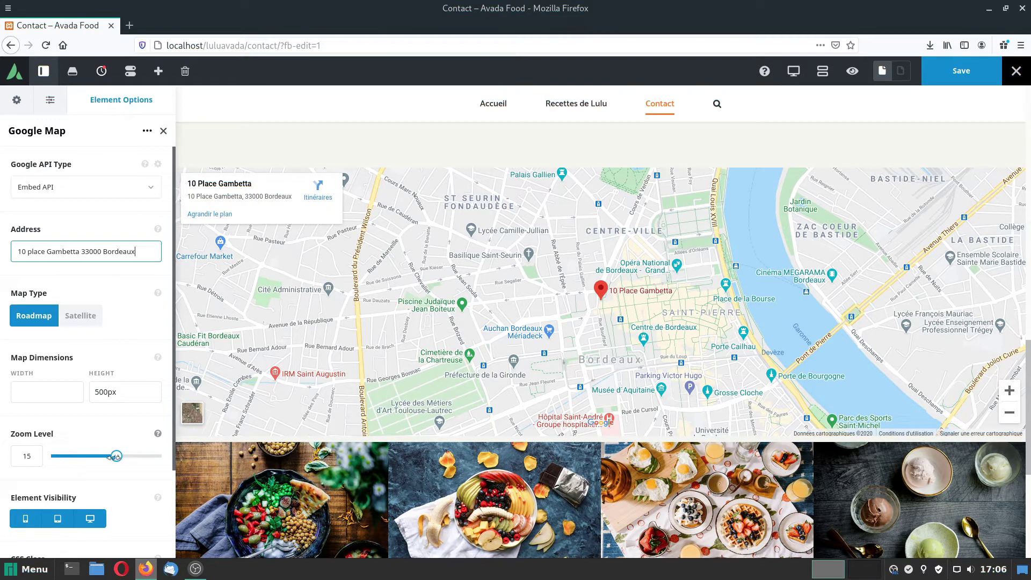
left_click_drag(115, 456, 126, 456)
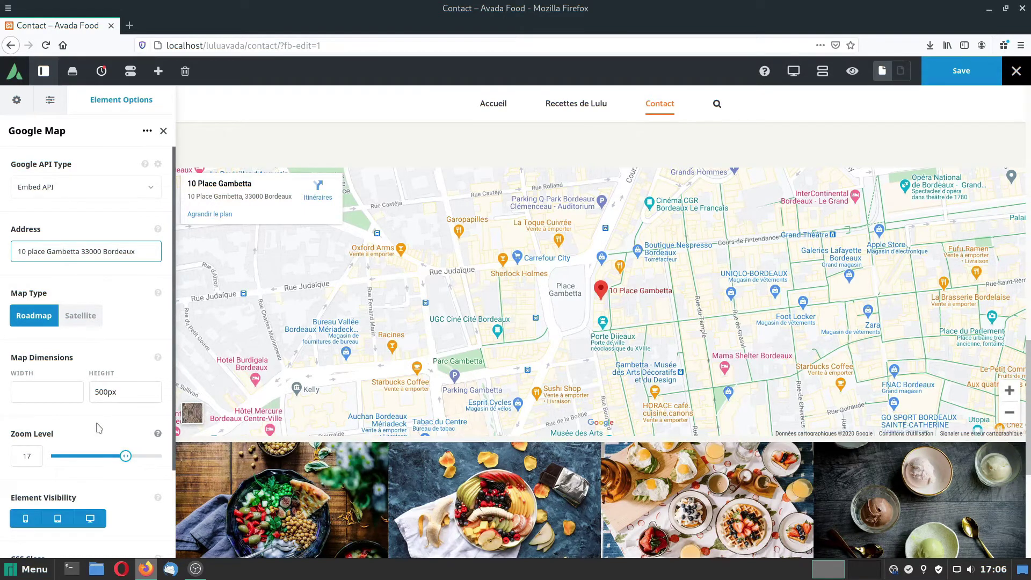
key("ctrl+s")
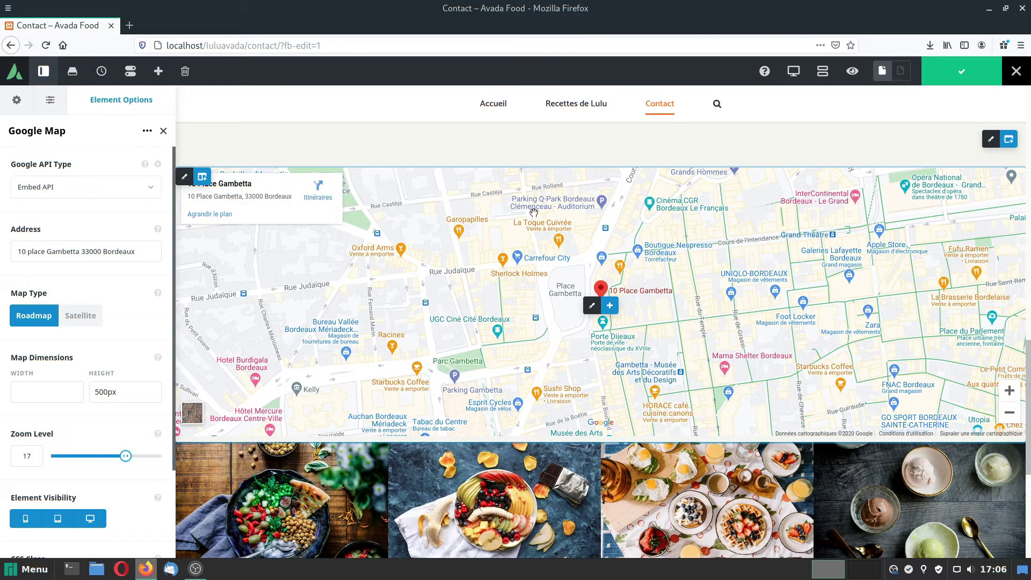
View the Avada Food demo Contact Us page and accept cookies so its map loads.
left_click(129, 26)
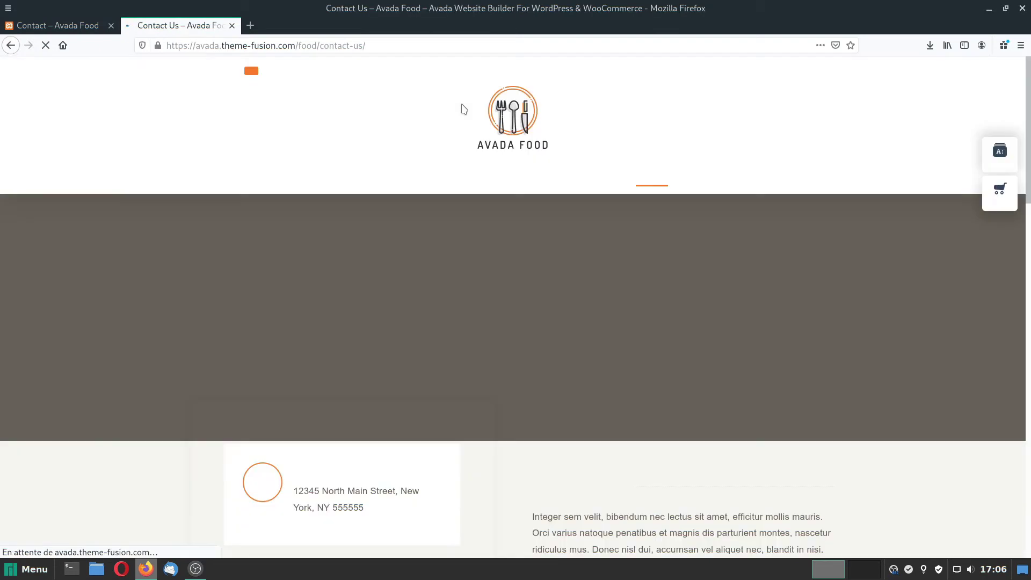
scroll(646, 375, "down", 10)
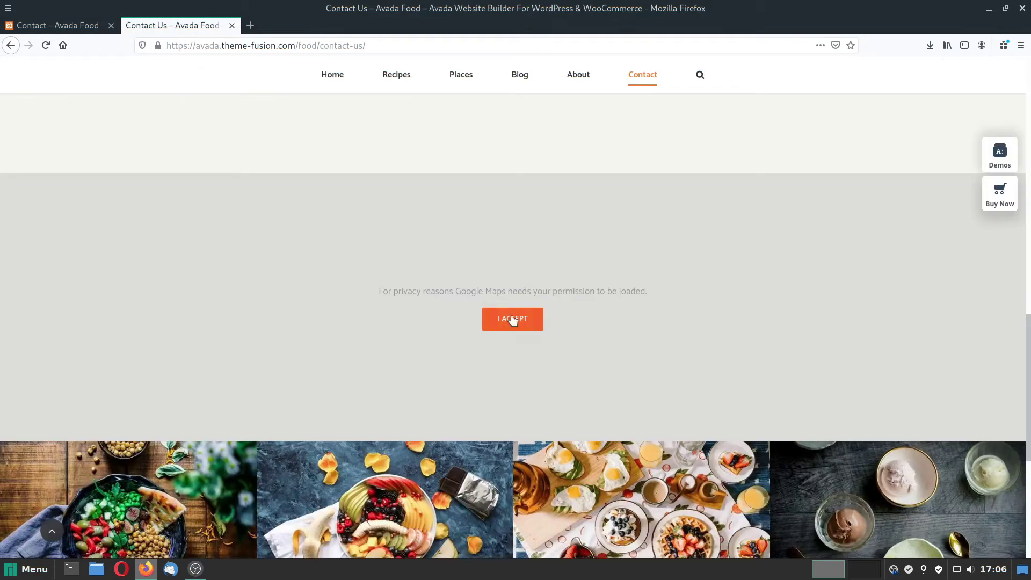
left_click(512, 320)
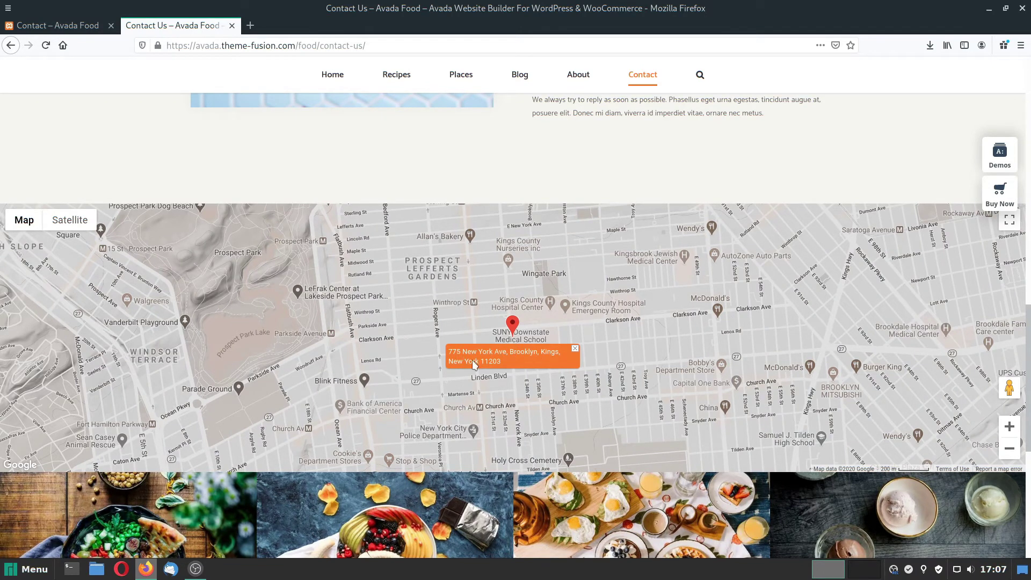
scroll(679, 407, "up", 1)
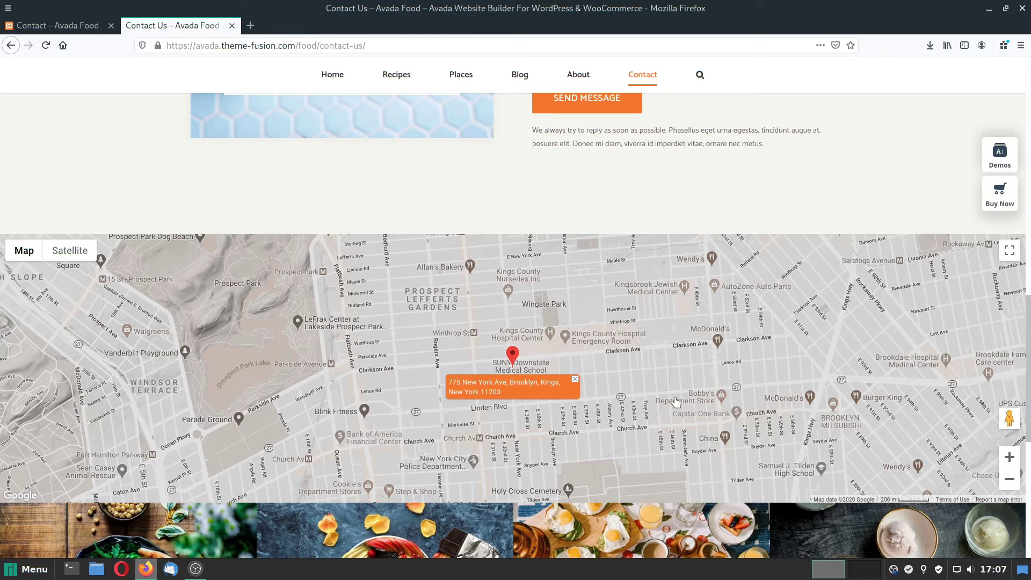
Return to the local builder and close the map element's settings.
key("ctrl+Page_Up")
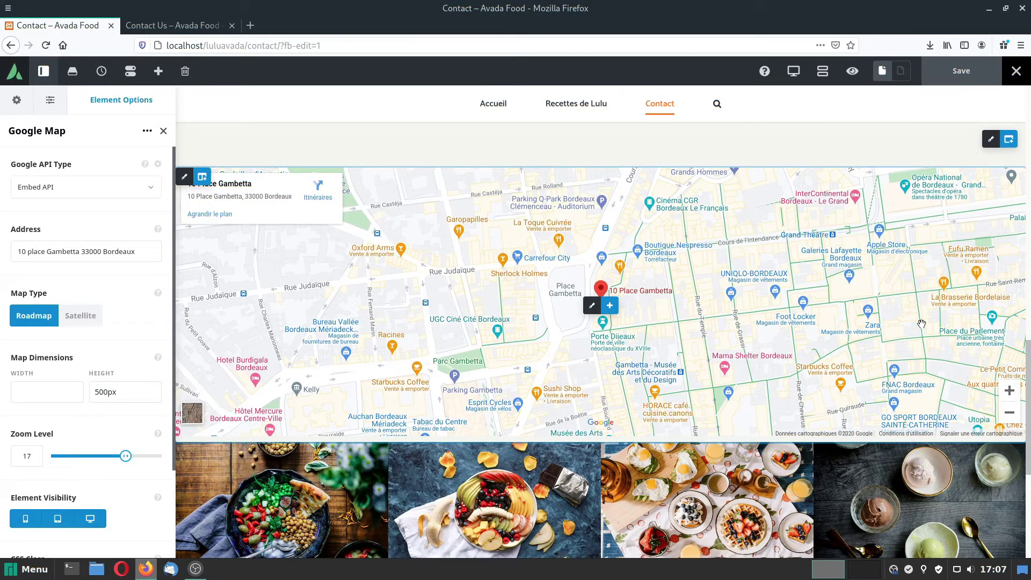
left_click(163, 131)
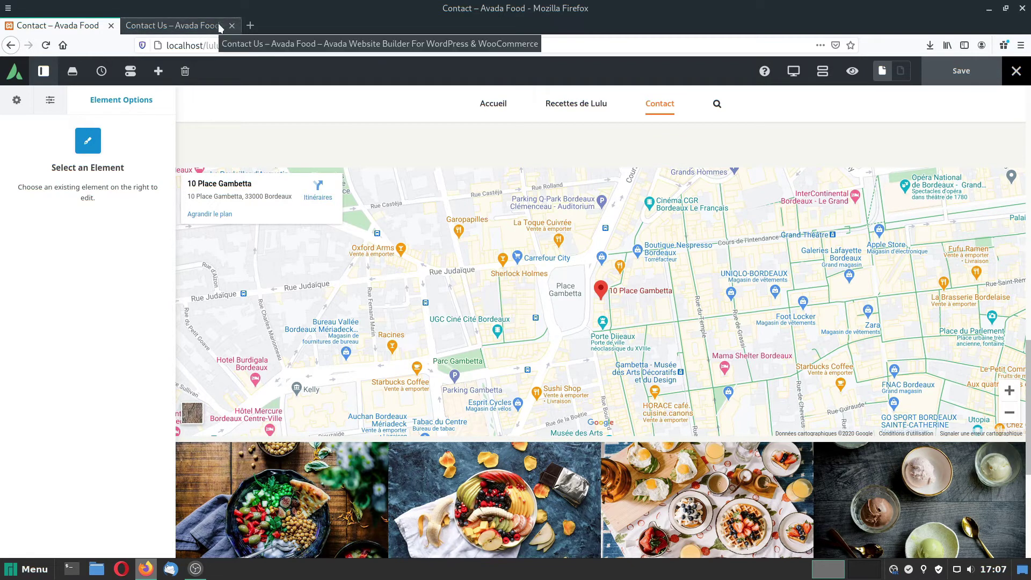
left_click(250, 25)
left_click(480, 225)
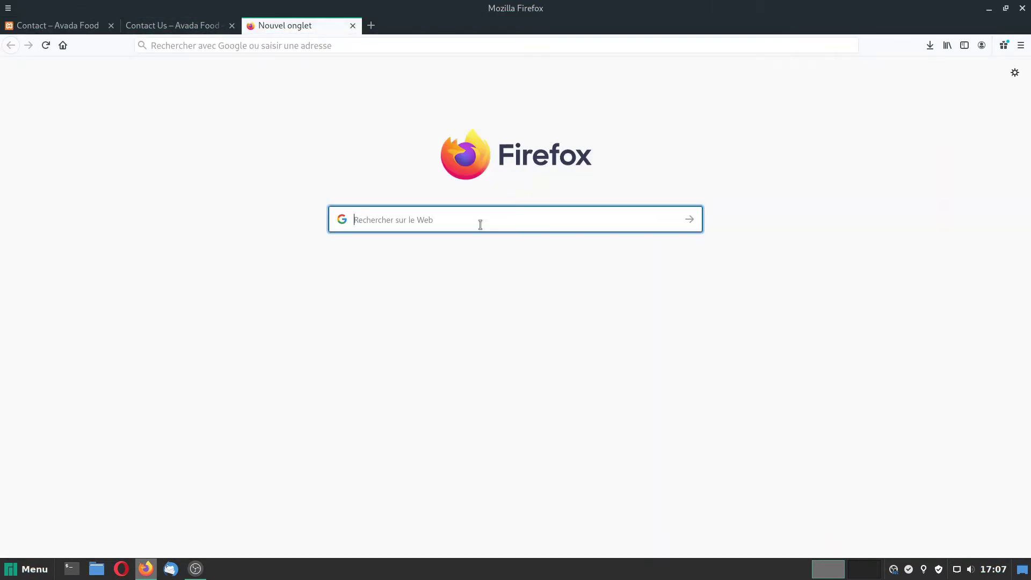
type("openstreet")
left_click(376, 255)
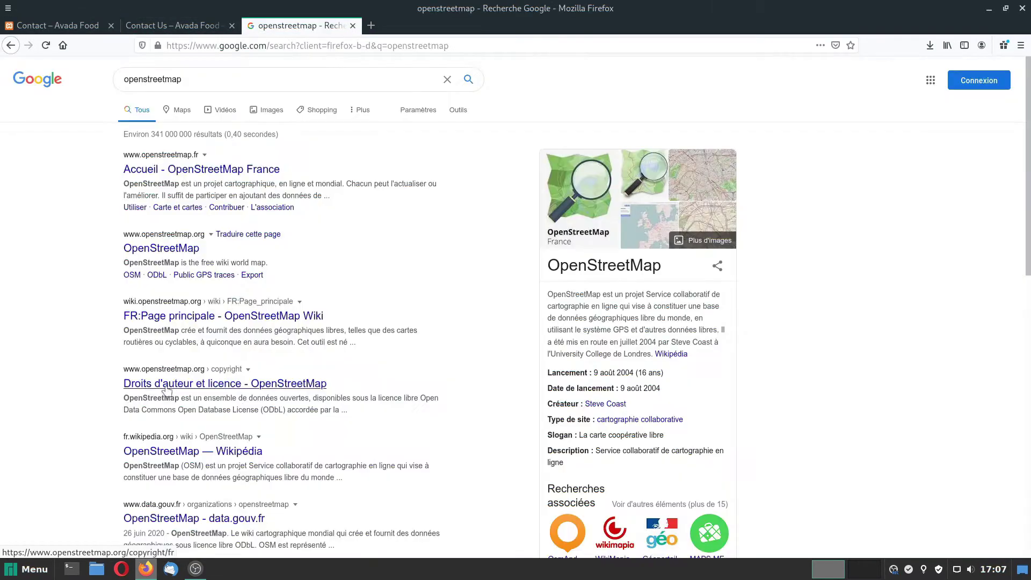
left_click(160, 217)
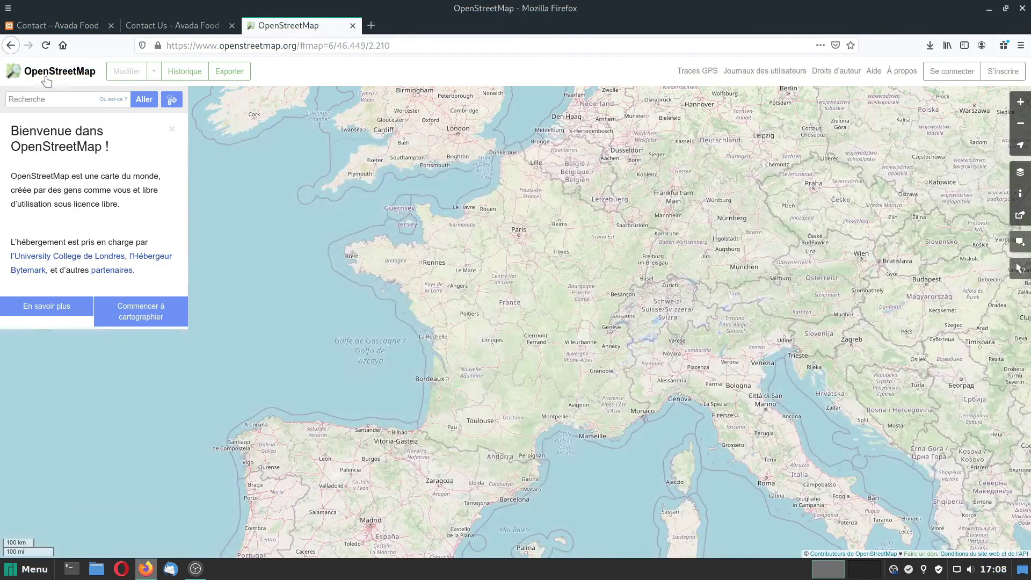
key("ctrl+v")
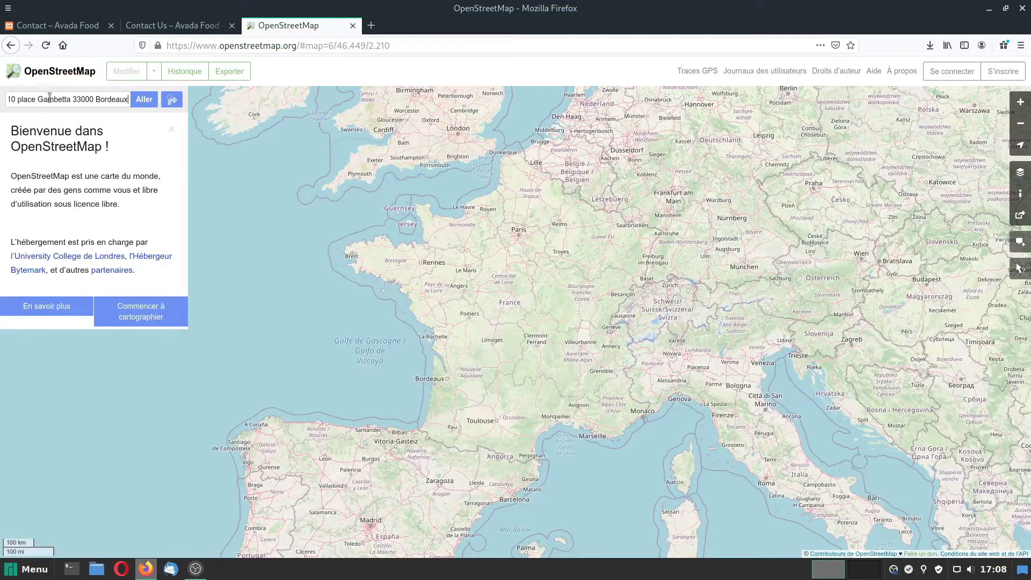
left_click(144, 101)
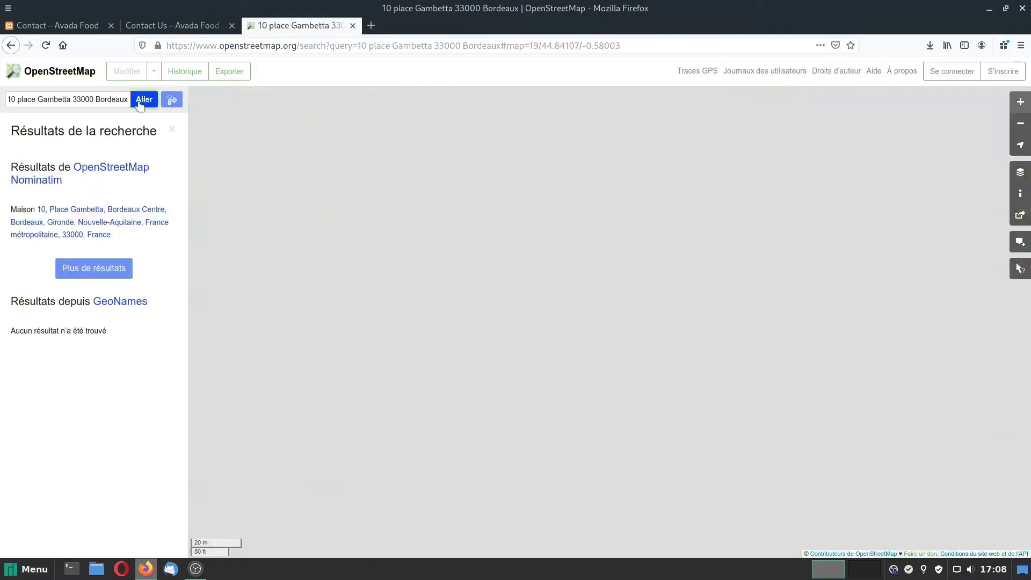
Zoom out two levels and copy the Partager HTML embed code with marker included.
left_click(1021, 125)
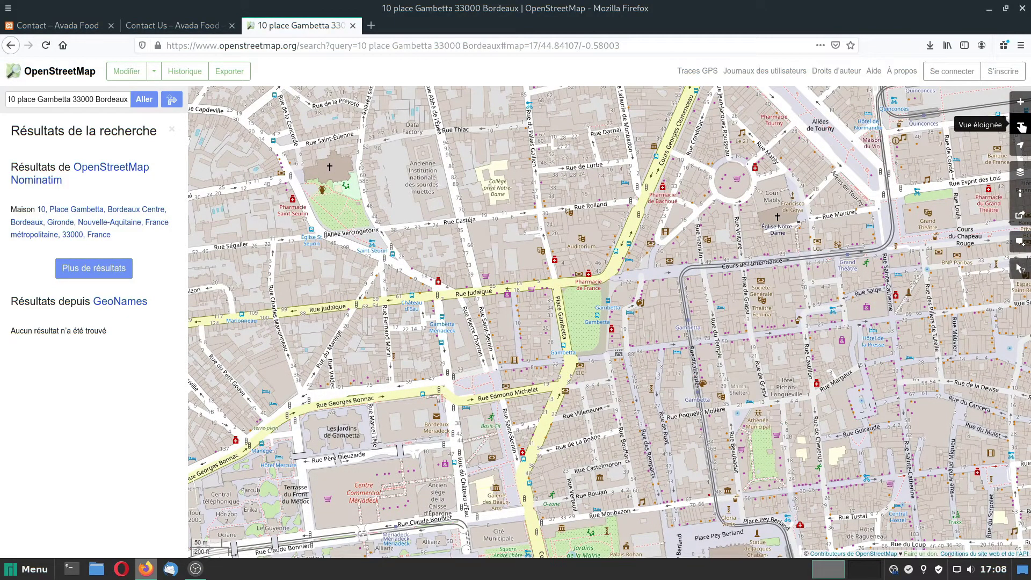
left_click(1020, 124)
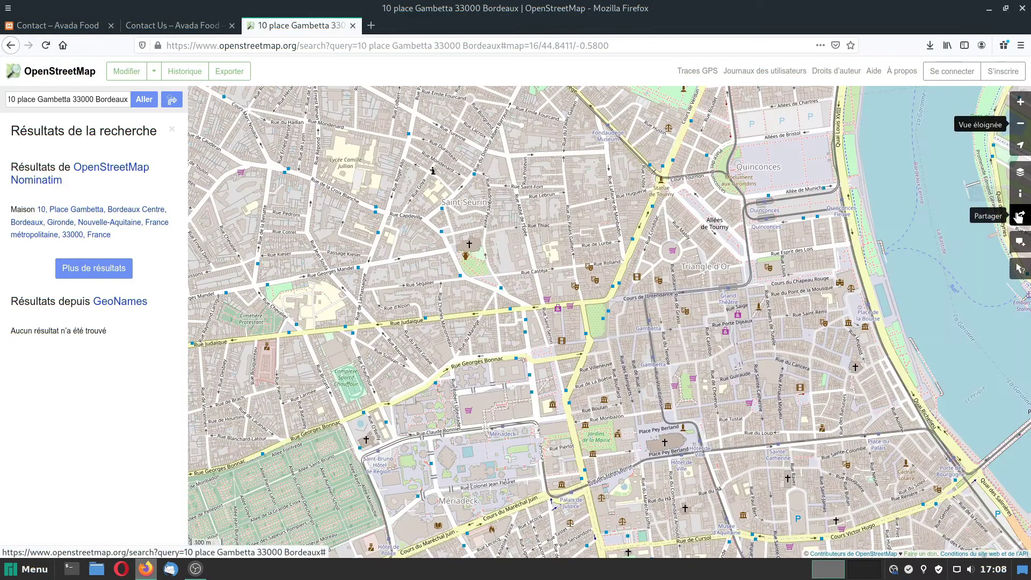
left_click(1020, 215)
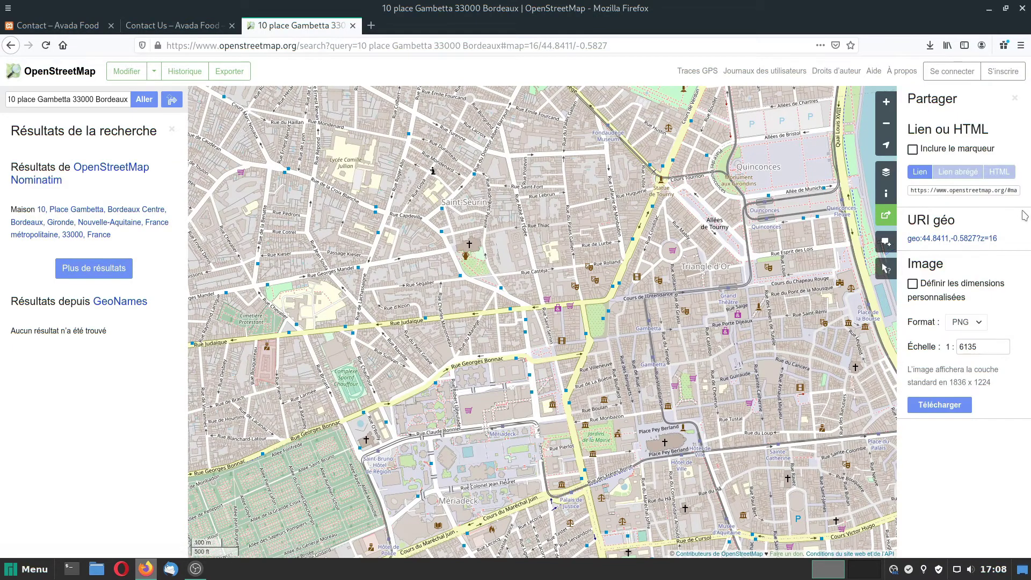
left_click(912, 151)
left_click(999, 171)
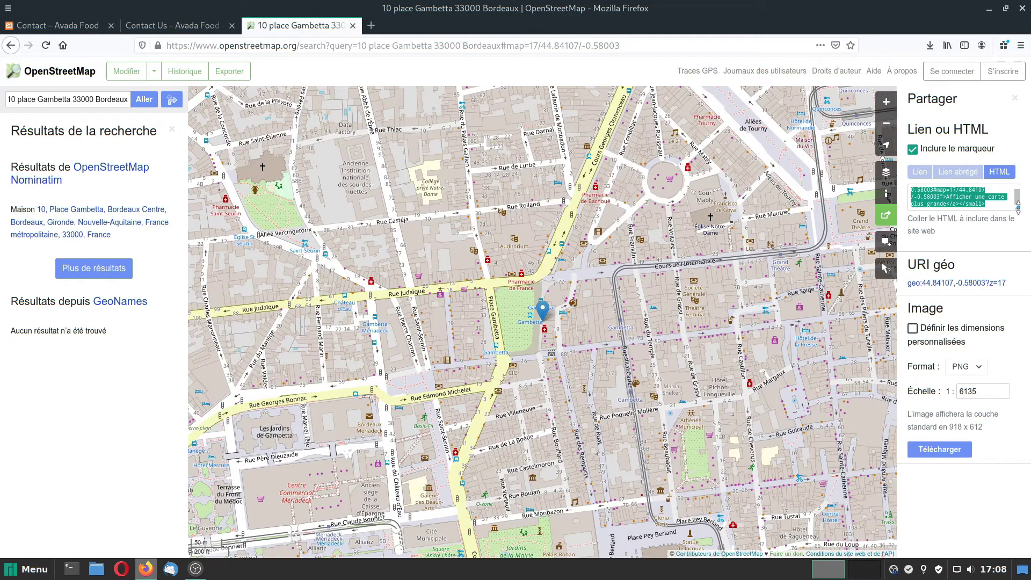
left_click_drag(1018, 206, 1011, 400)
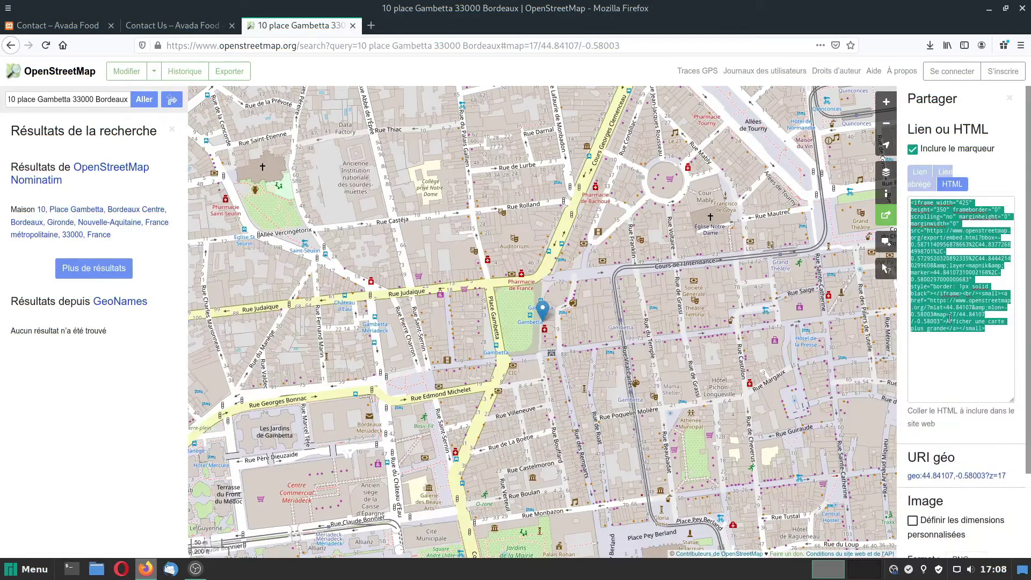
key("alt+Tab")
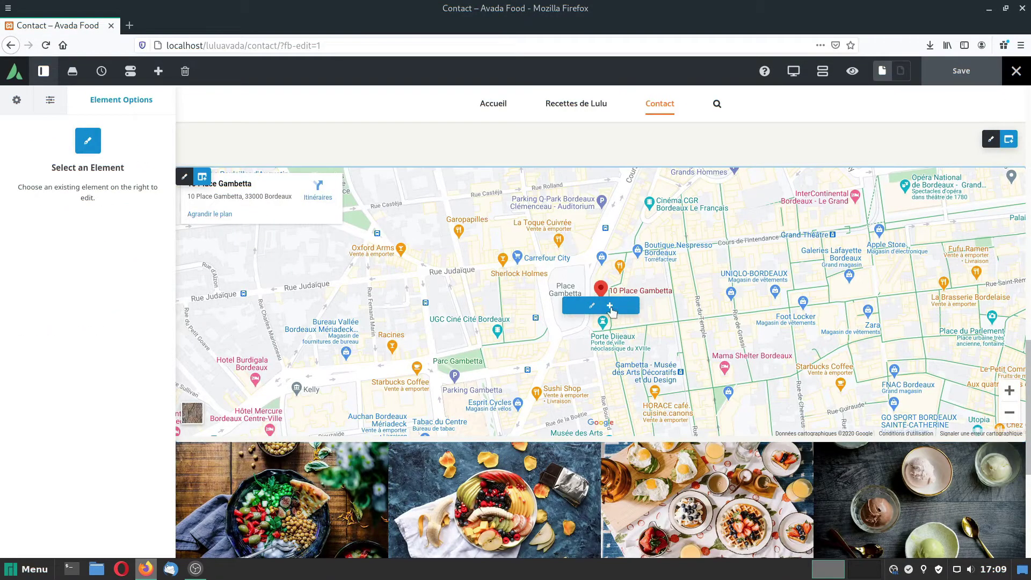
Add a Code Block below the map with the OSM iframe, removing the larger-map link.
left_click(608, 306)
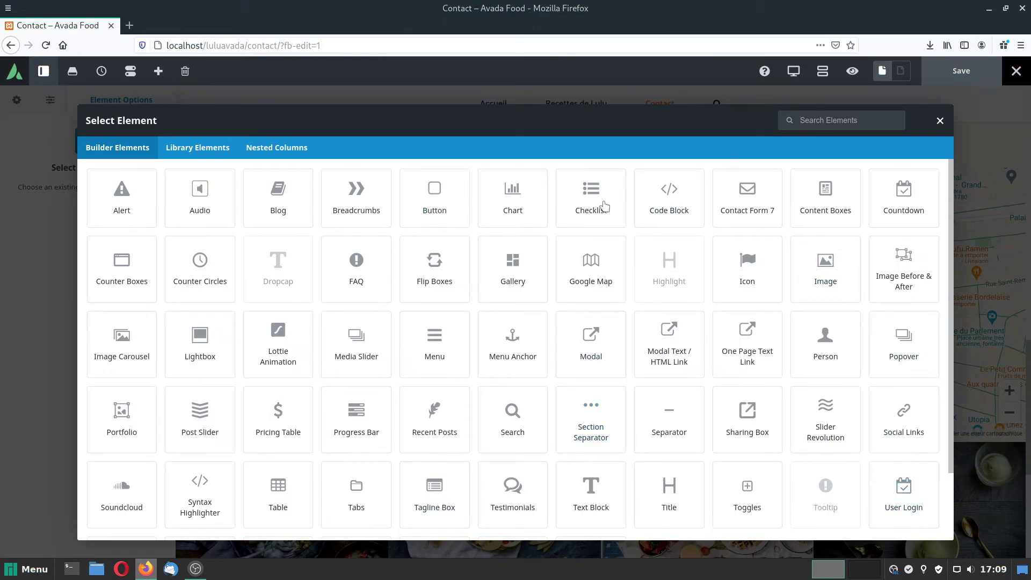
left_click(676, 194)
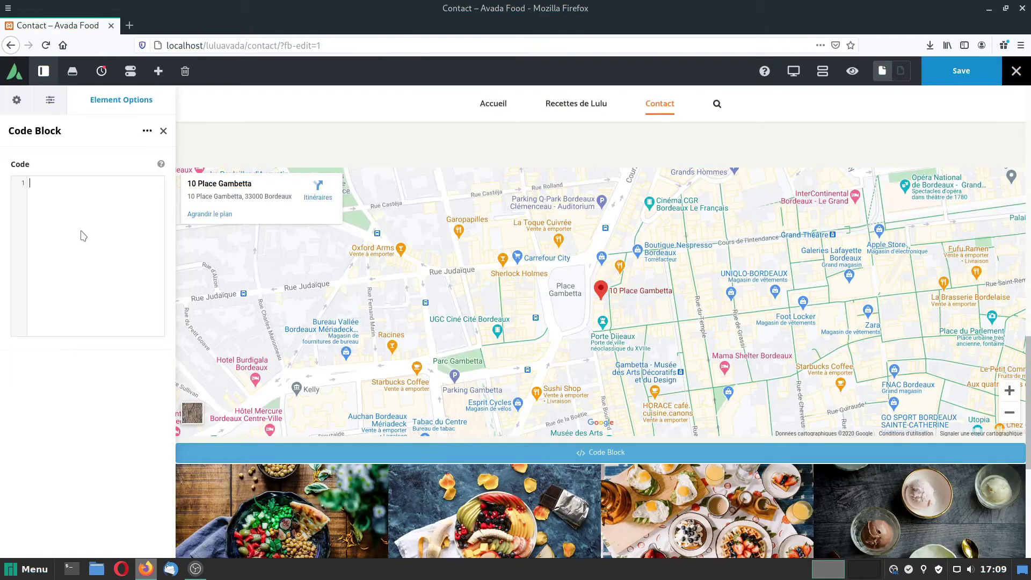
left_click(81, 231)
key("ctrl+v")
scroll(445, 458, "down", 5)
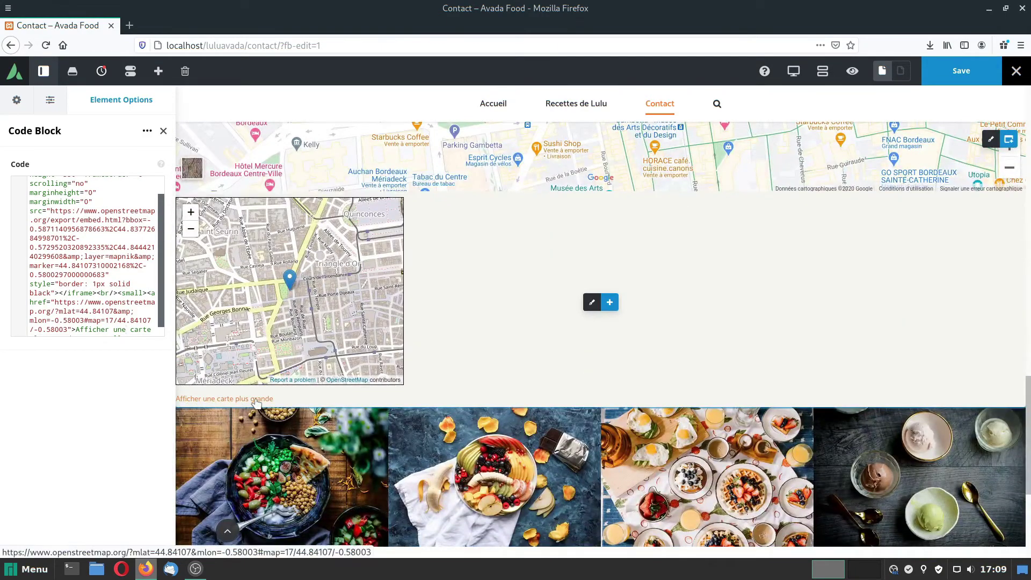
left_click_drag(97, 293, 147, 328)
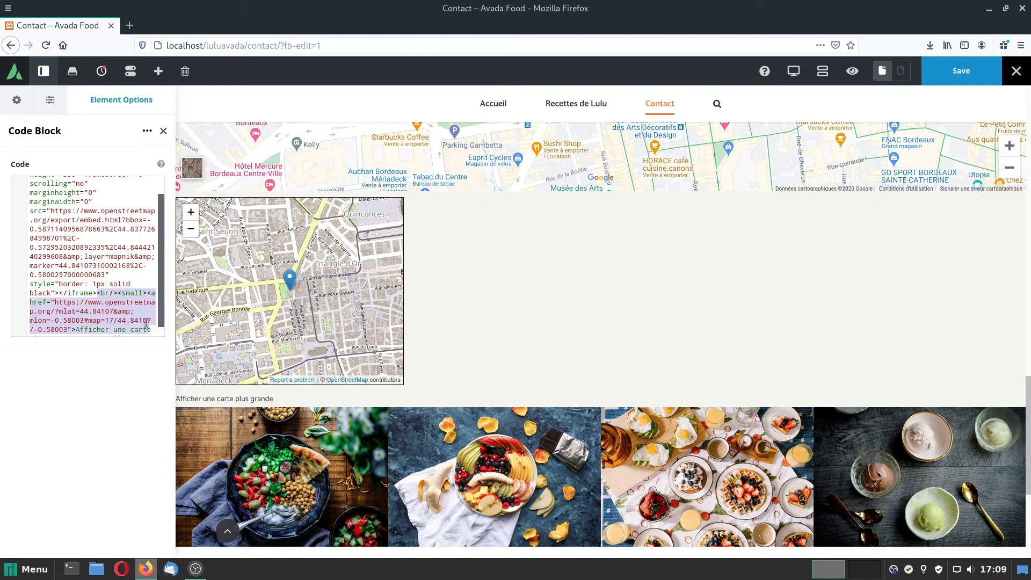
key("BackSpace")
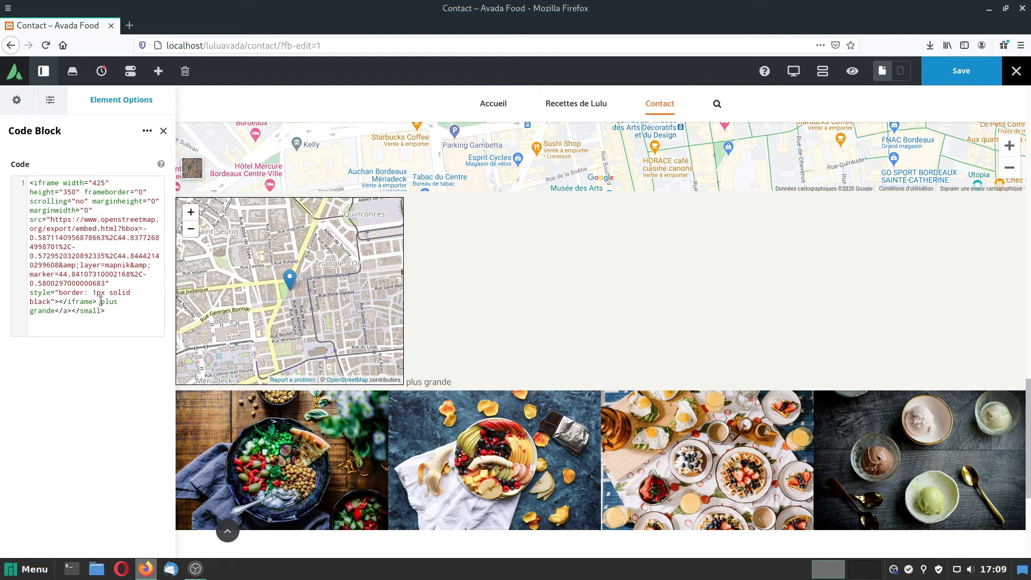
left_click_drag(100, 301, 119, 329)
key("BackSpace")
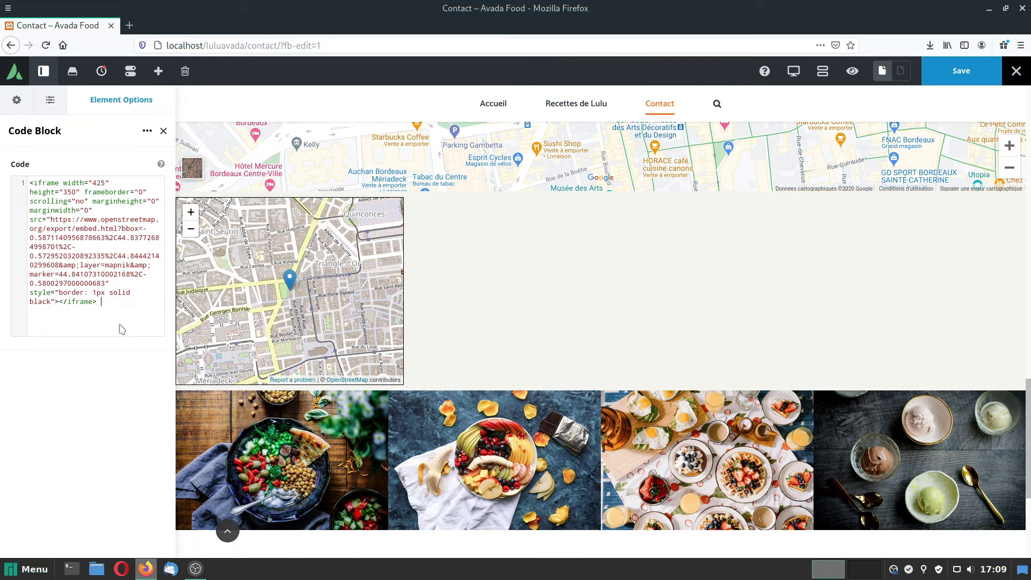
Change the iframe width from 425 to 100% and border to 0px, then save.
double_click(75, 191)
left_click_drag(106, 183, 91, 184)
type("100%")
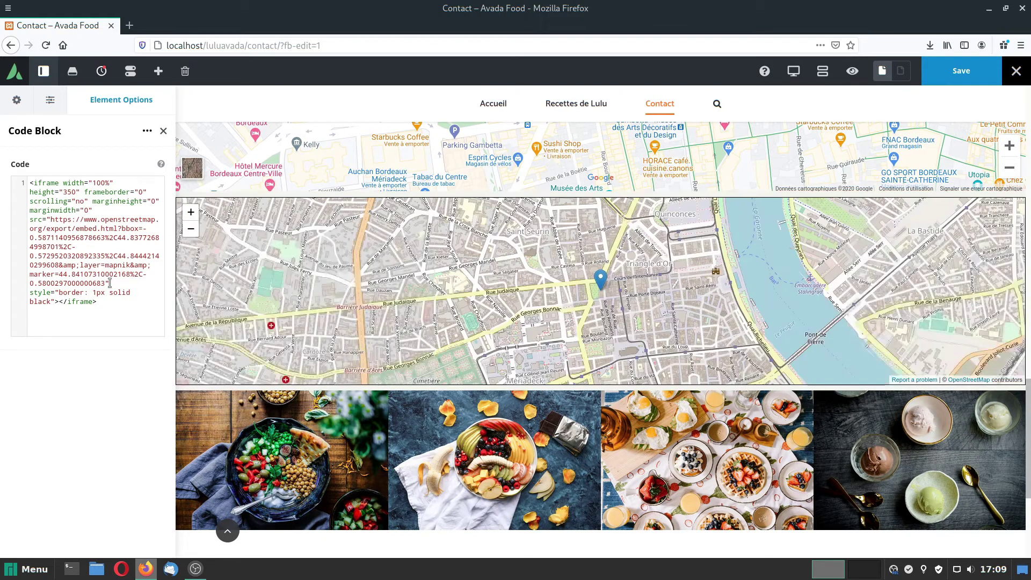
left_click(95, 292)
key("BackSpace")
type("0")
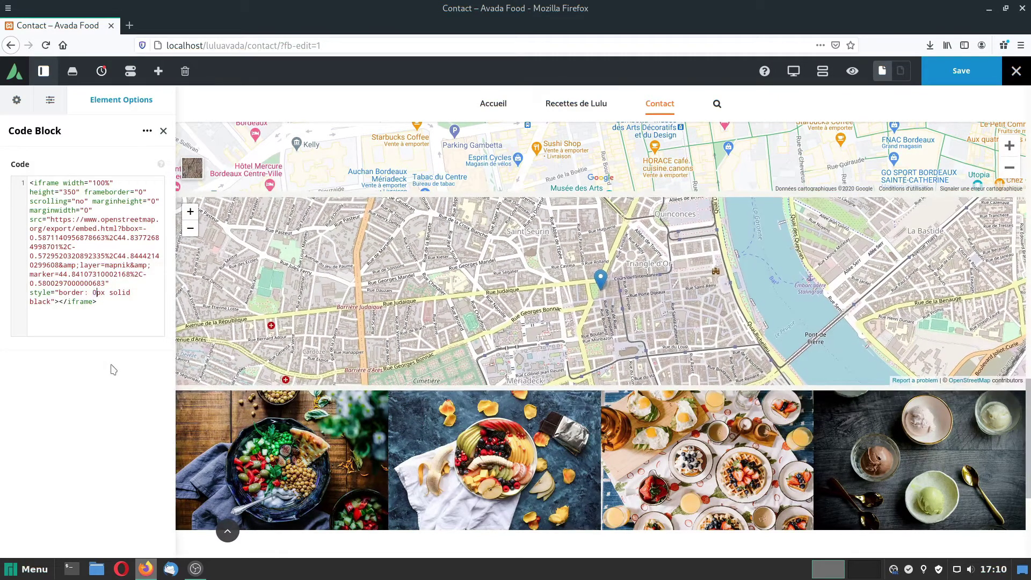
left_click(961, 70)
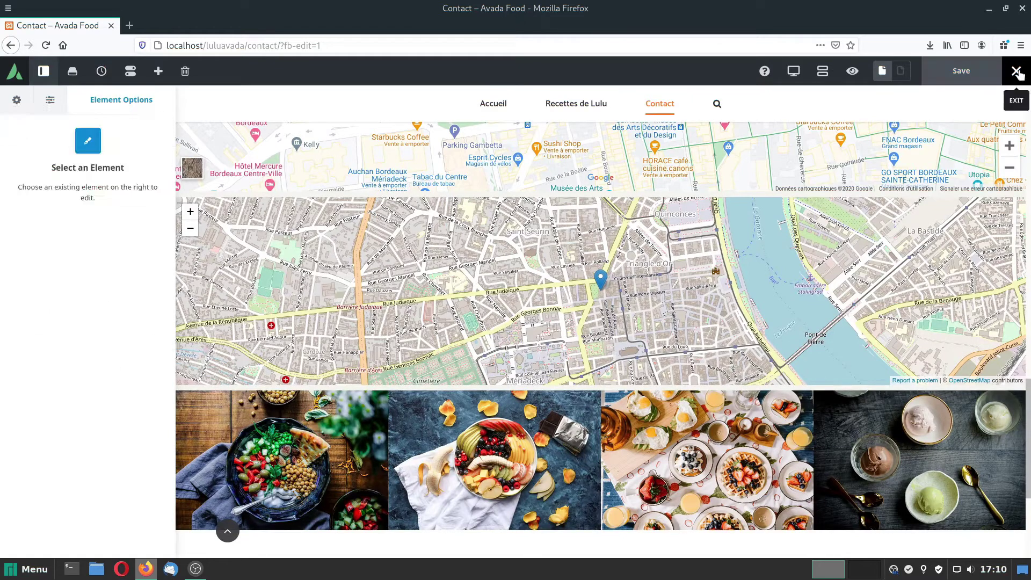
Check the live Contact page, panning and zooming the embedded OpenStreetMap map.
mouse_move(1015, 72)
left_click(967, 98)
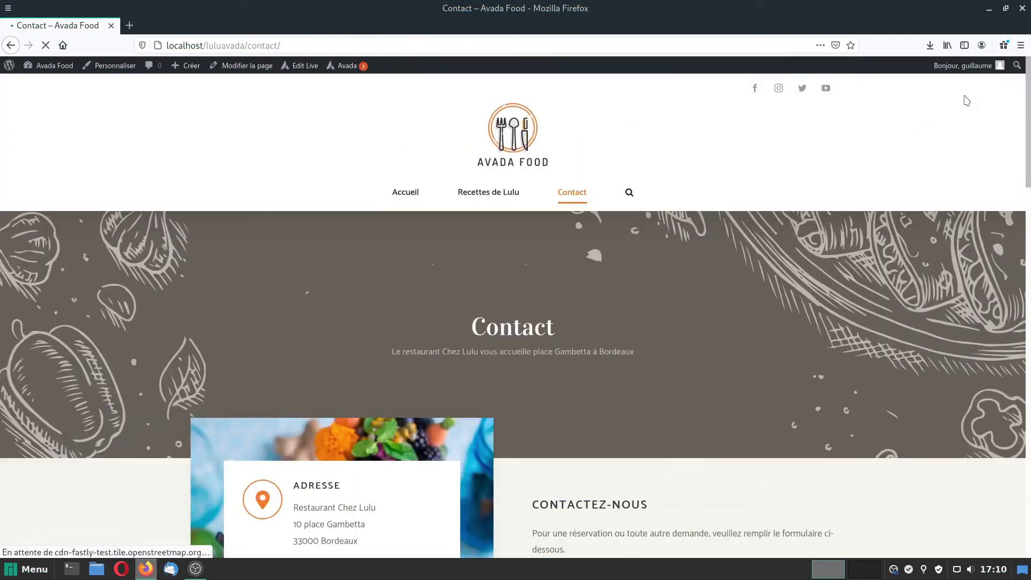
scroll(621, 272, "down", 10)
scroll(619, 355, "down", 7)
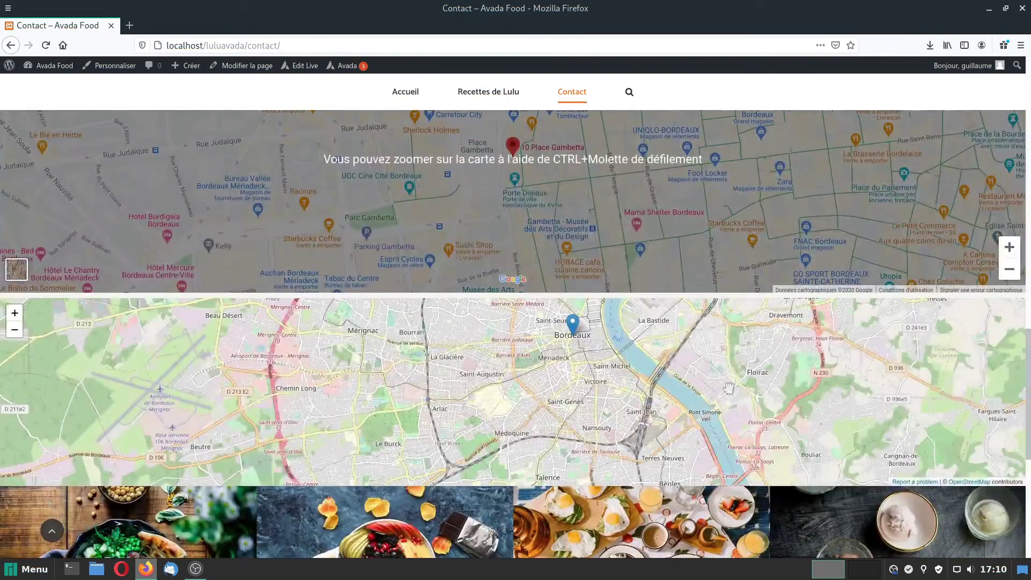
left_click_drag(606, 357, 502, 422)
left_click(14, 314)
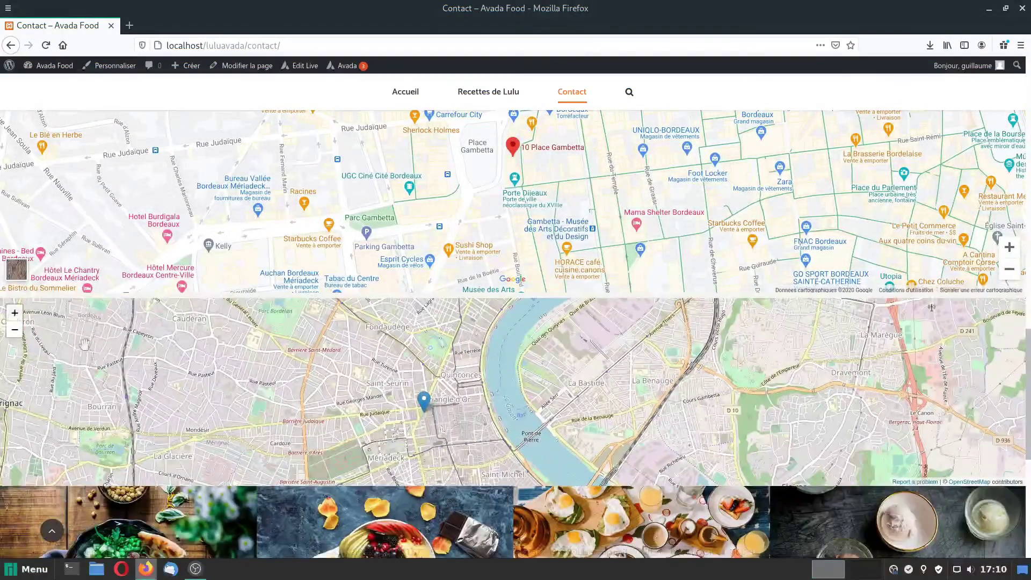
left_click_drag(221, 390, 325, 376)
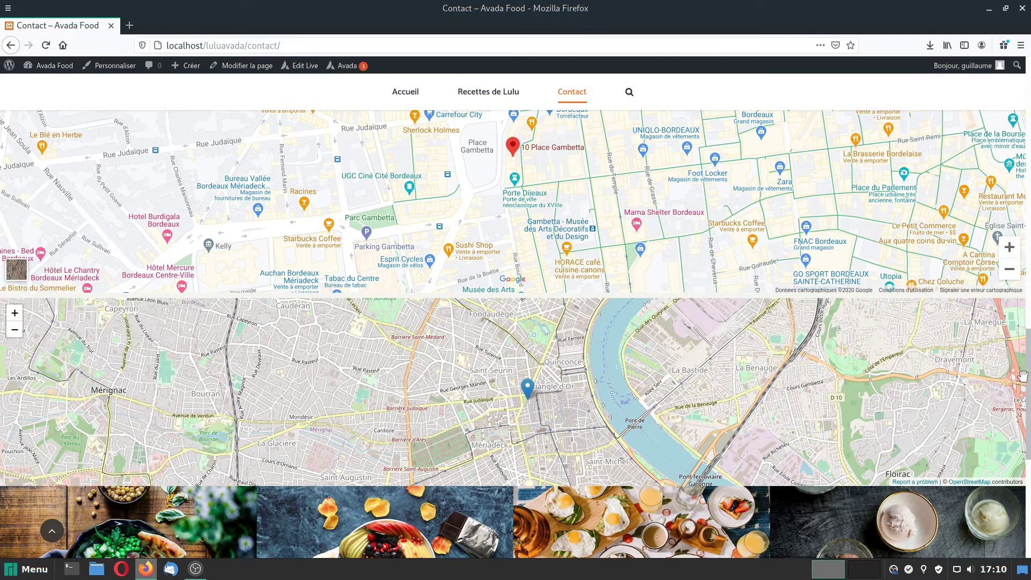
scroll(1023, 376, "up", 3)
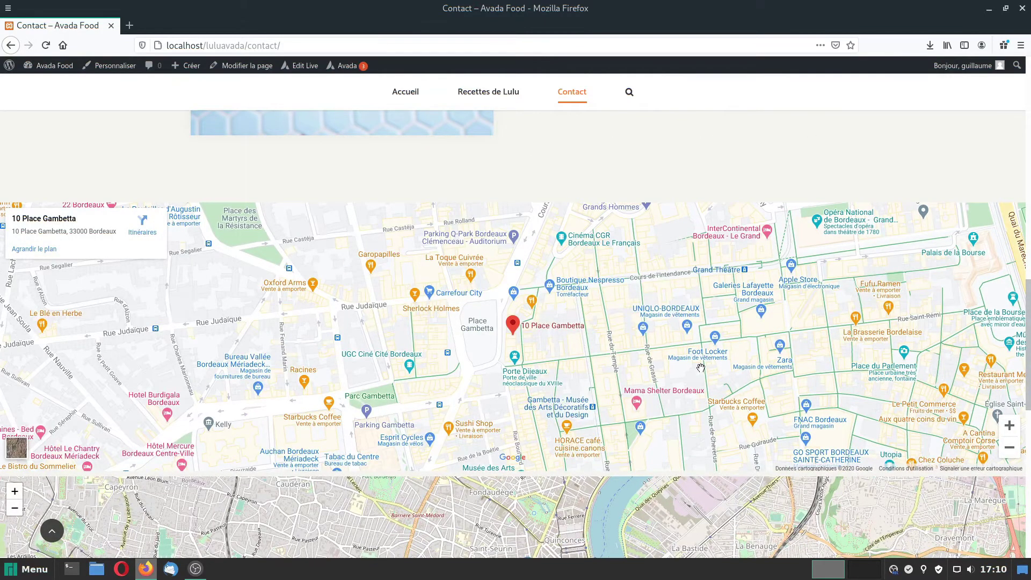
left_click_drag(1029, 380, 1028, 447)
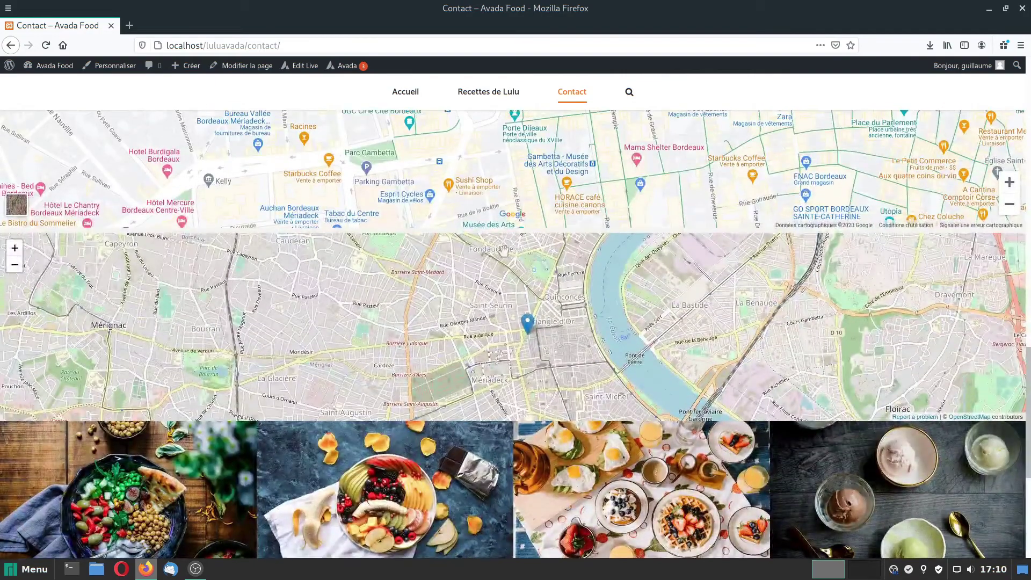
left_click_drag(515, 236, 520, 278)
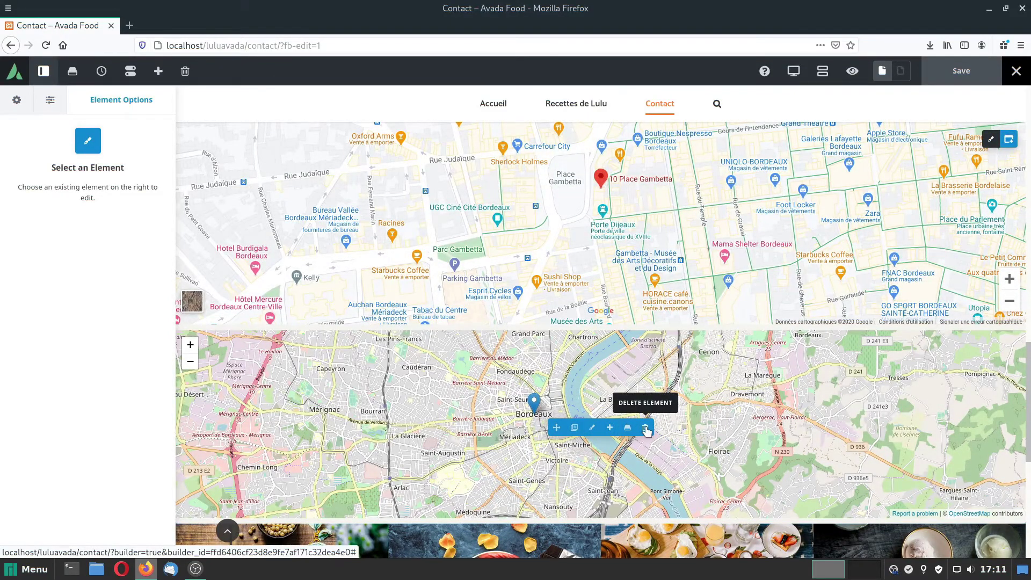
Delete the OpenStreetMap code block, save, and open the footer's widgets for editing.
left_click(646, 429)
left_click(973, 73)
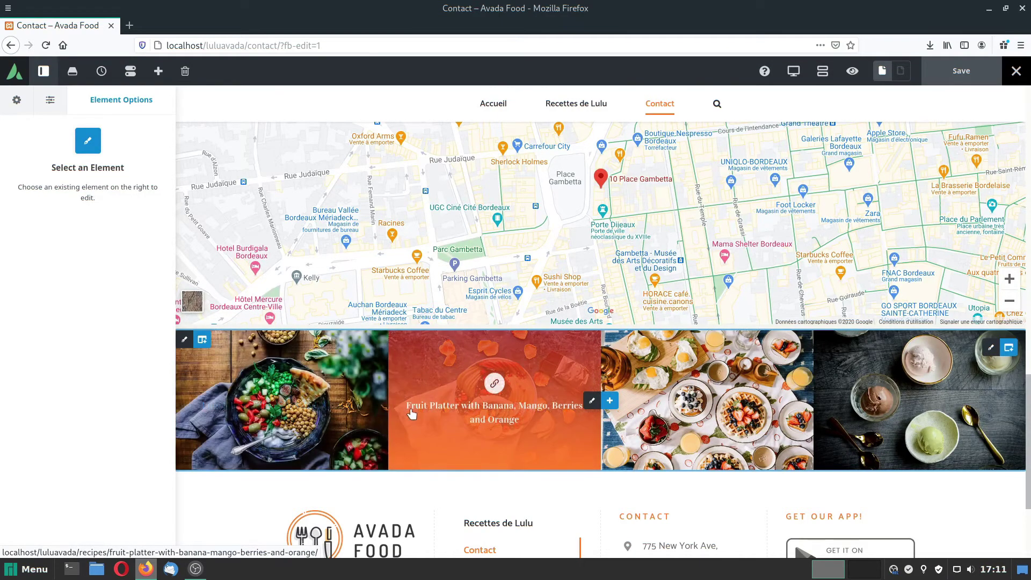
scroll(412, 413, "down", 3)
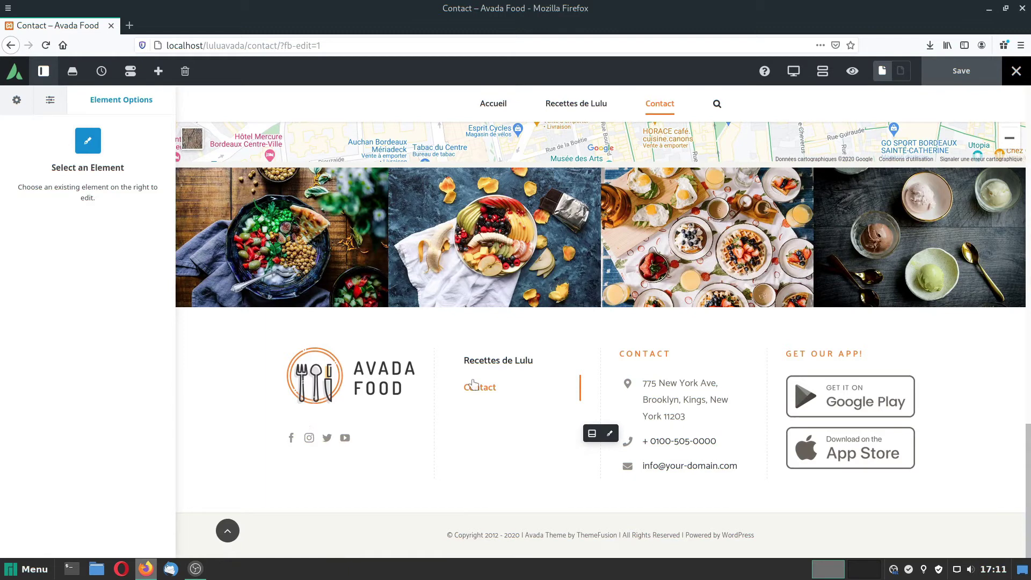
left_click(611, 435)
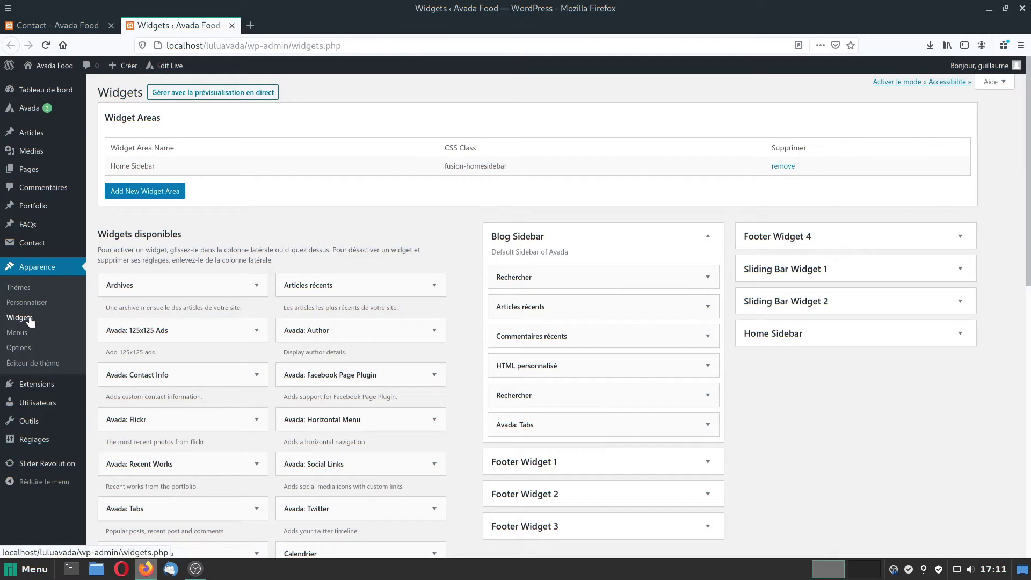
In Footer Widget 1's Avada: Social Links, clear the Twitter link.
left_click(707, 304)
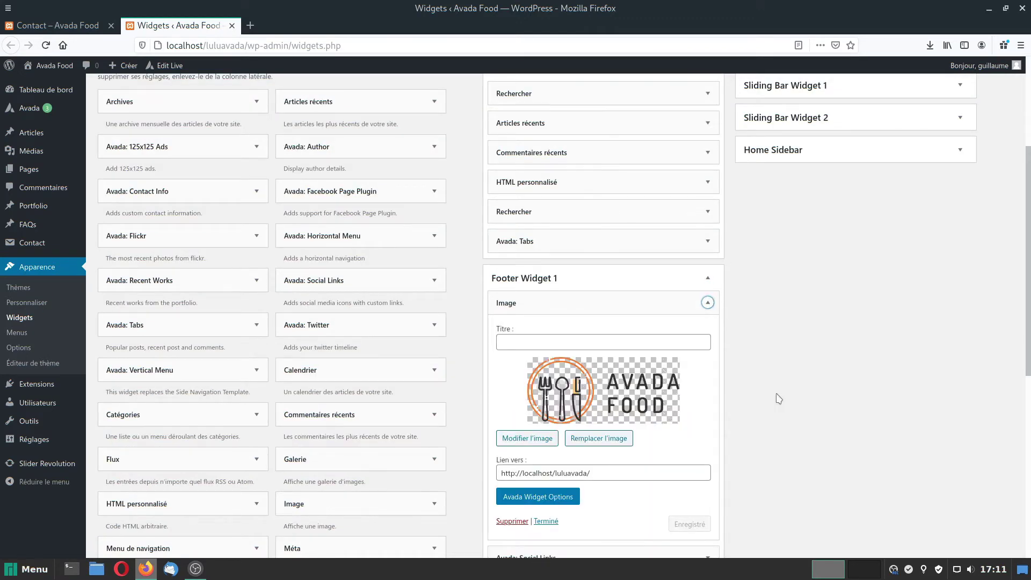
scroll(779, 398, "down", 4)
left_click(705, 354)
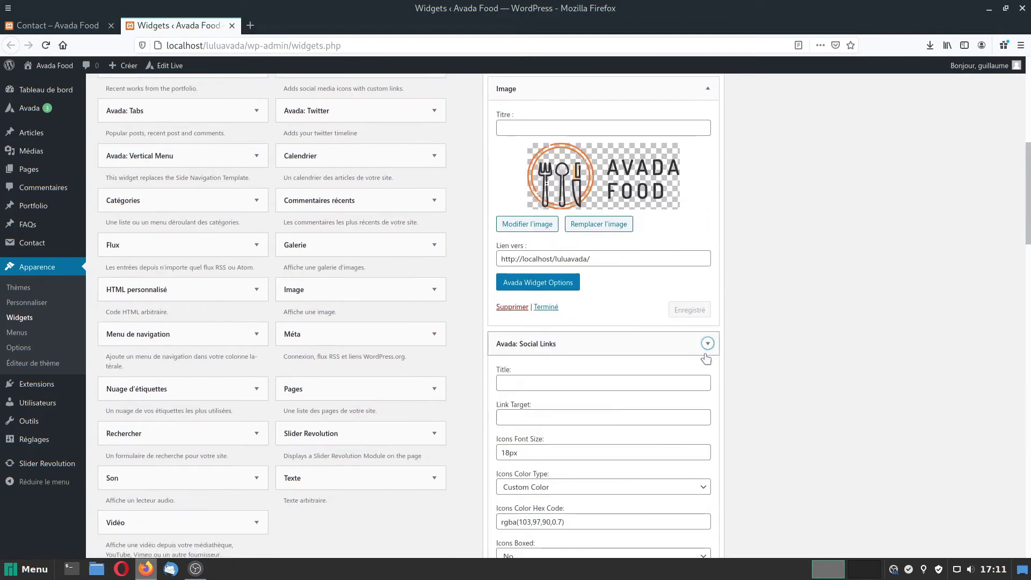
scroll(766, 453, "down", 15)
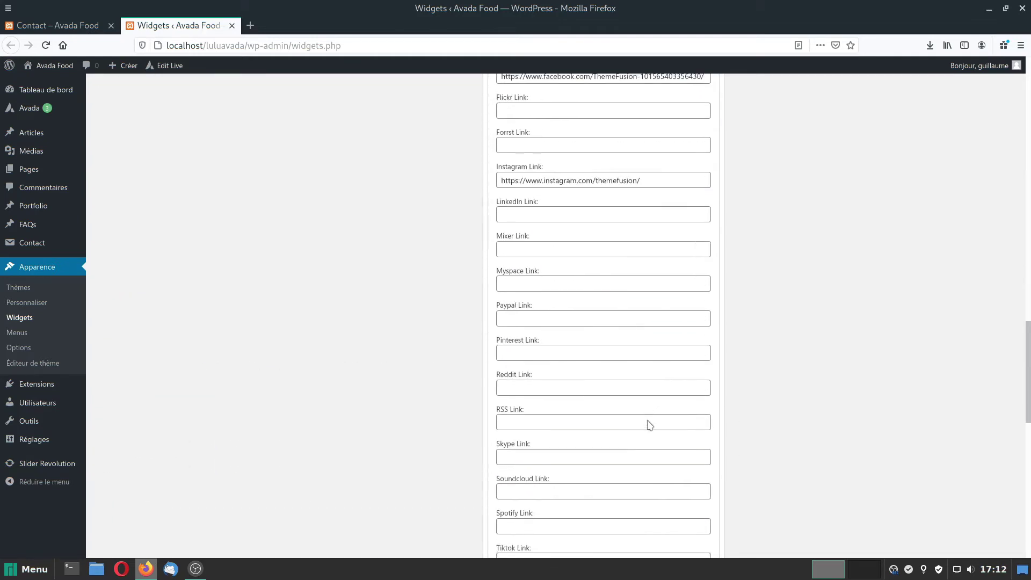
scroll(649, 424, "down", 5)
left_click_drag(638, 384, 432, 388)
key("BackSpace")
scroll(612, 417, "down", 6)
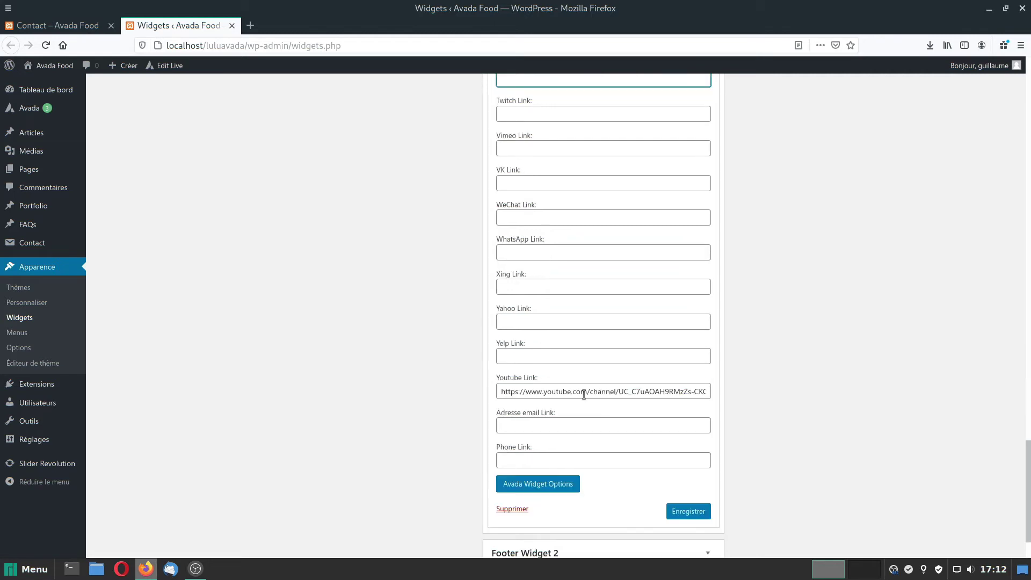
scroll(596, 402, "up", 6)
scroll(597, 406, "up", 10)
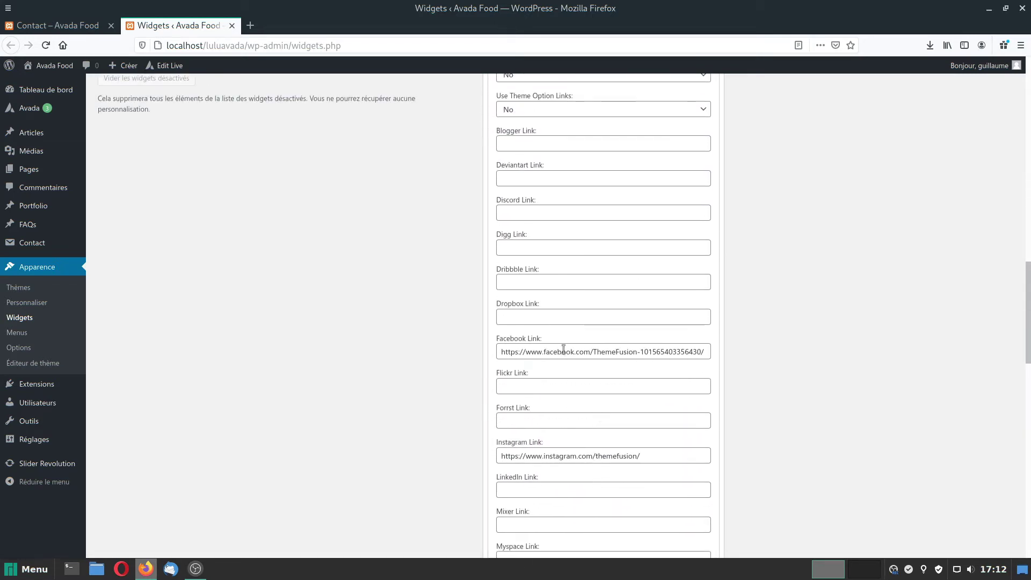
scroll(562, 350, "up", 2)
scroll(563, 346, "down", 2)
Paste the ChezMémé Facebook page URL into Facebook Link and save the widget.
left_click(250, 25)
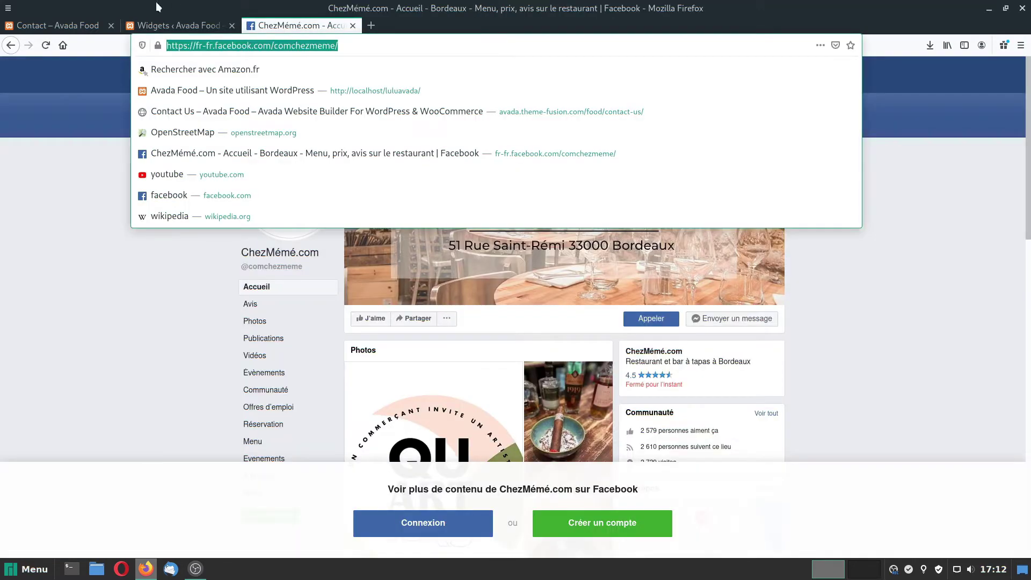
key("ctrl+c")
left_click(179, 25)
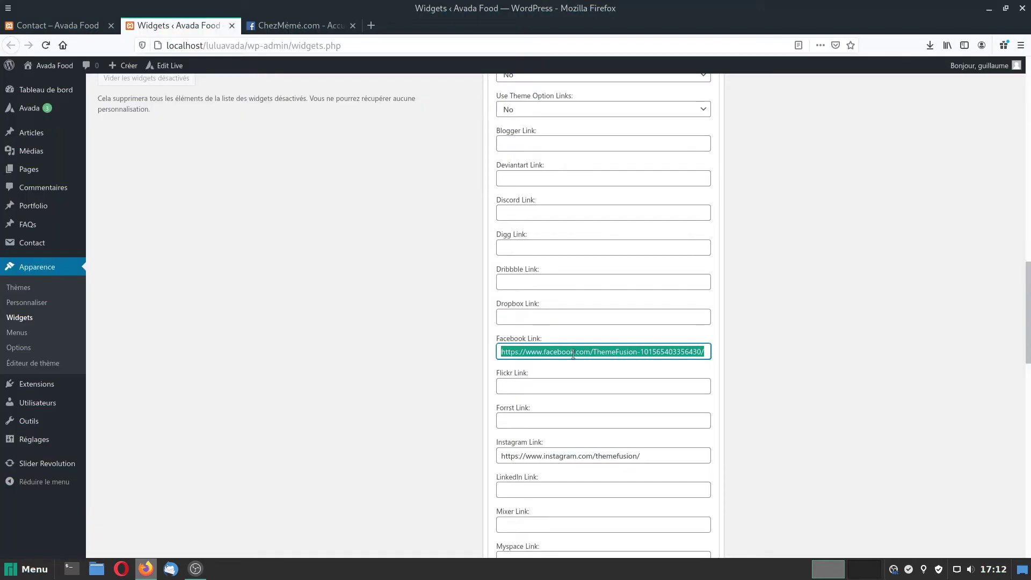
key("ctrl+v")
scroll(797, 455, "down", 7)
scroll(797, 454, "down", 7)
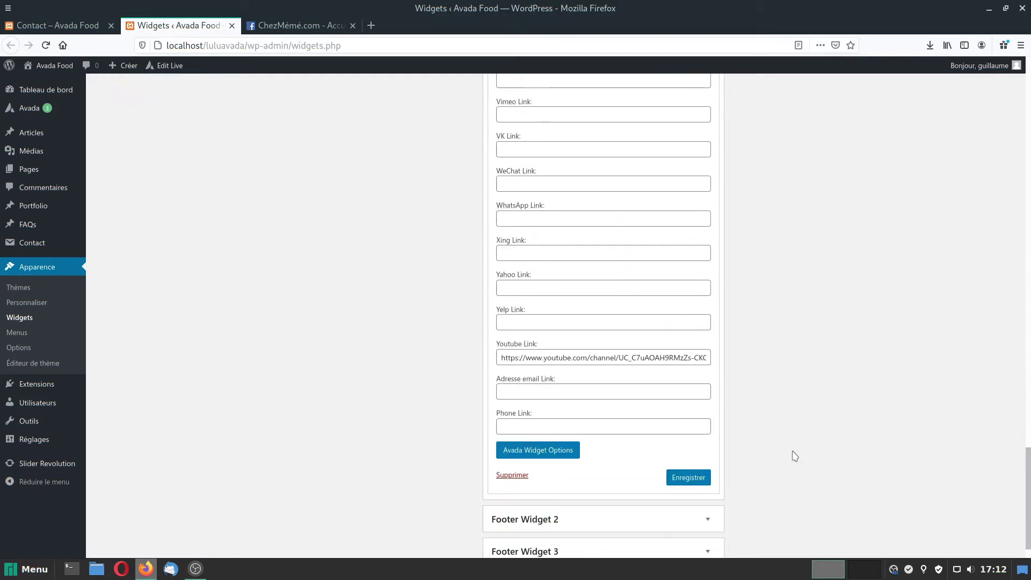
left_click(689, 436)
Collapse Footer Widget 1 and expand Footer Widget 2.
scroll(1009, 446, "up", 15)
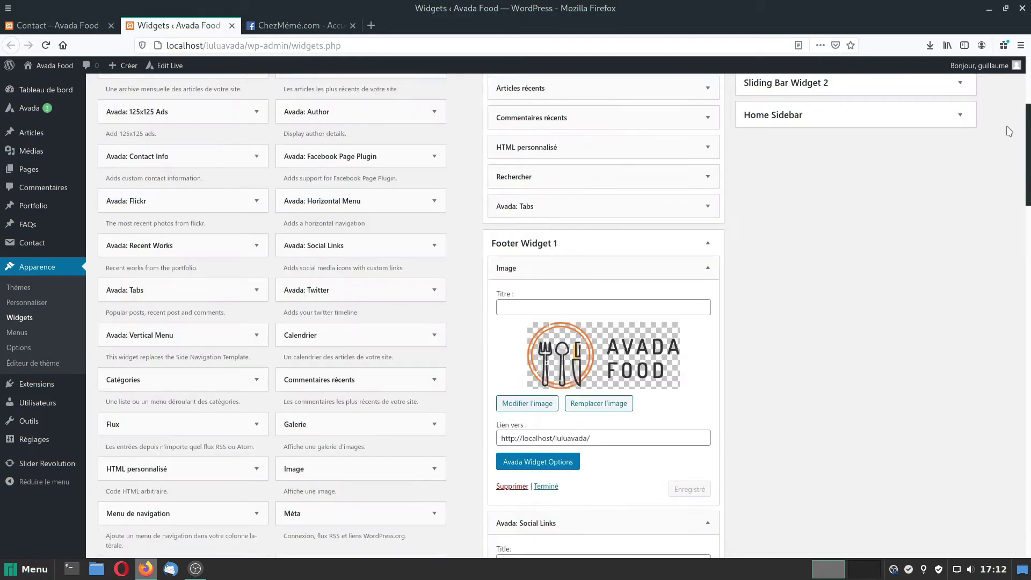
scroll(684, 215, "down", 1)
left_click(708, 204)
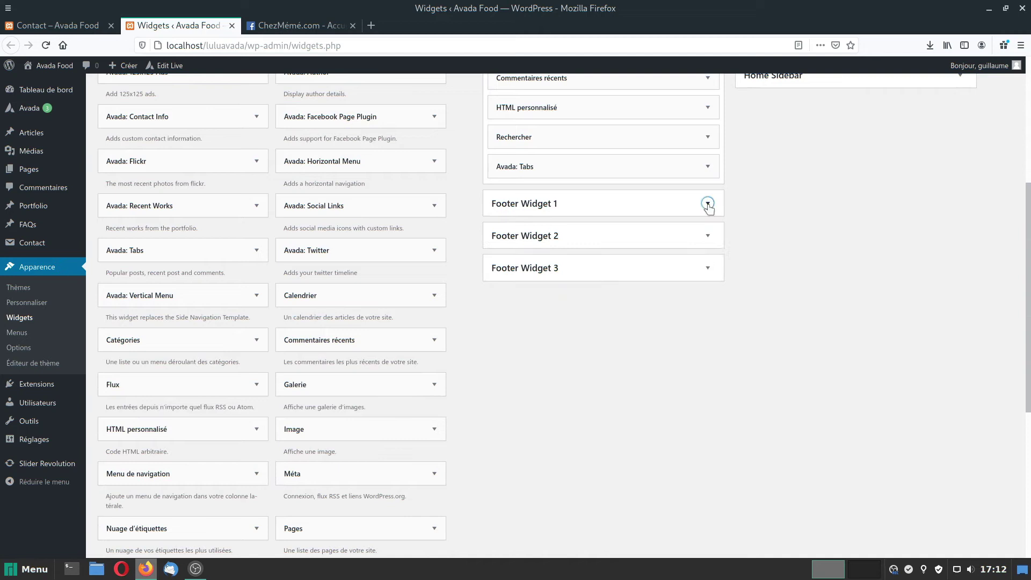
left_click(709, 237)
Title the Avada: Vertical Menu widget 'Menu' and save it.
left_click(707, 261)
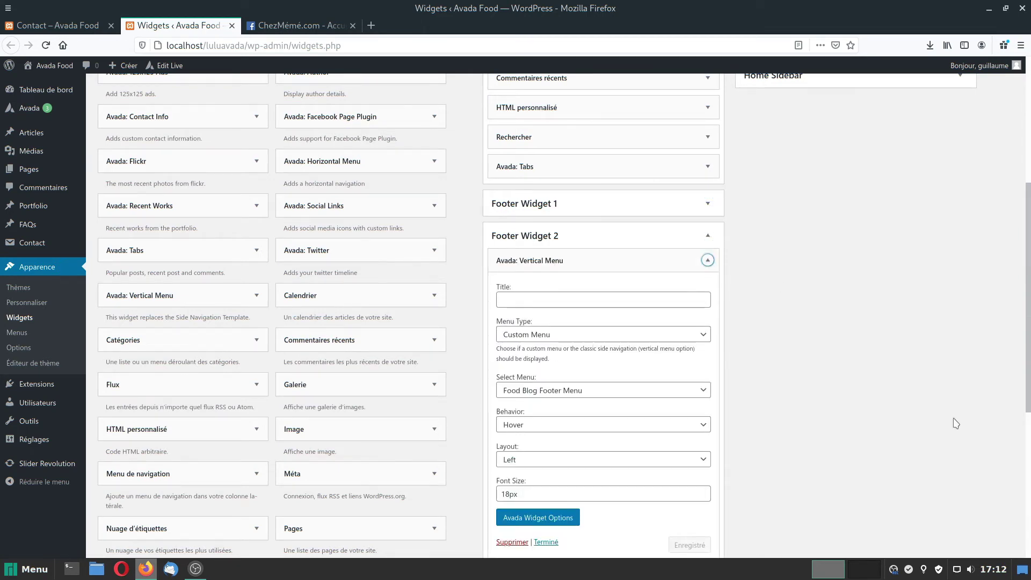
left_click(553, 300)
type("Menu")
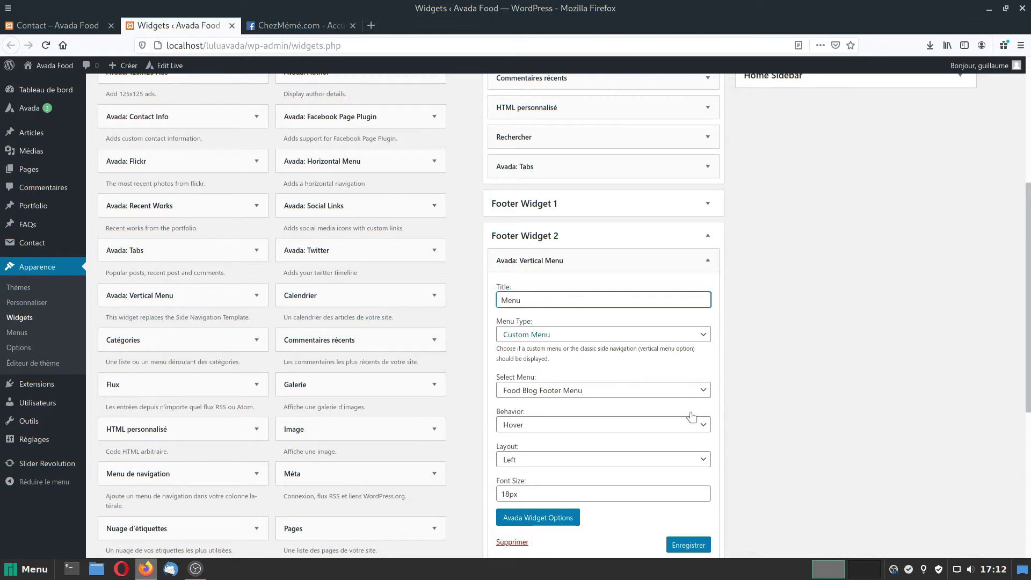
left_click(690, 546)
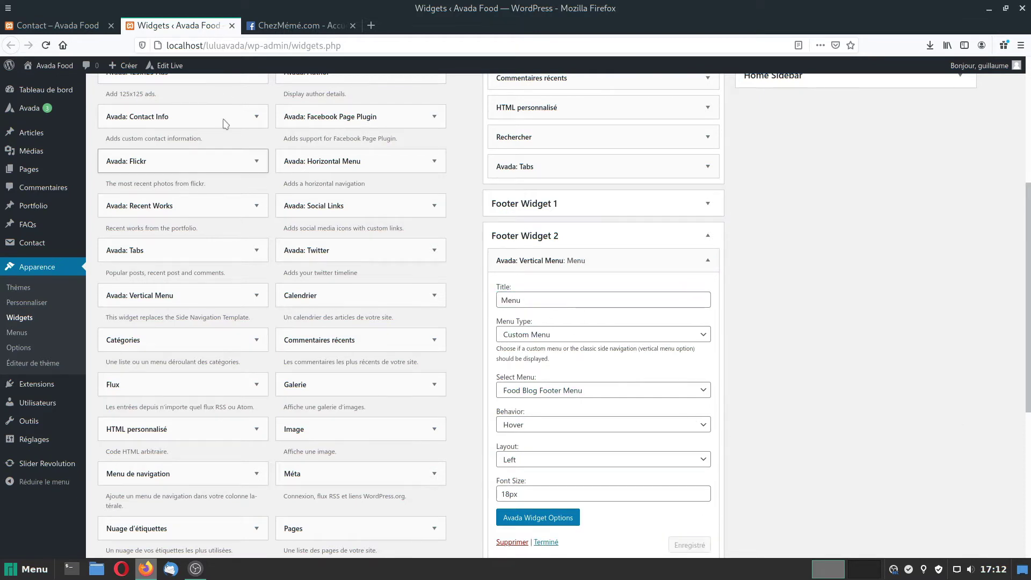
Exit the Avada builder on the Contact tab to view the live page.
left_click(59, 26)
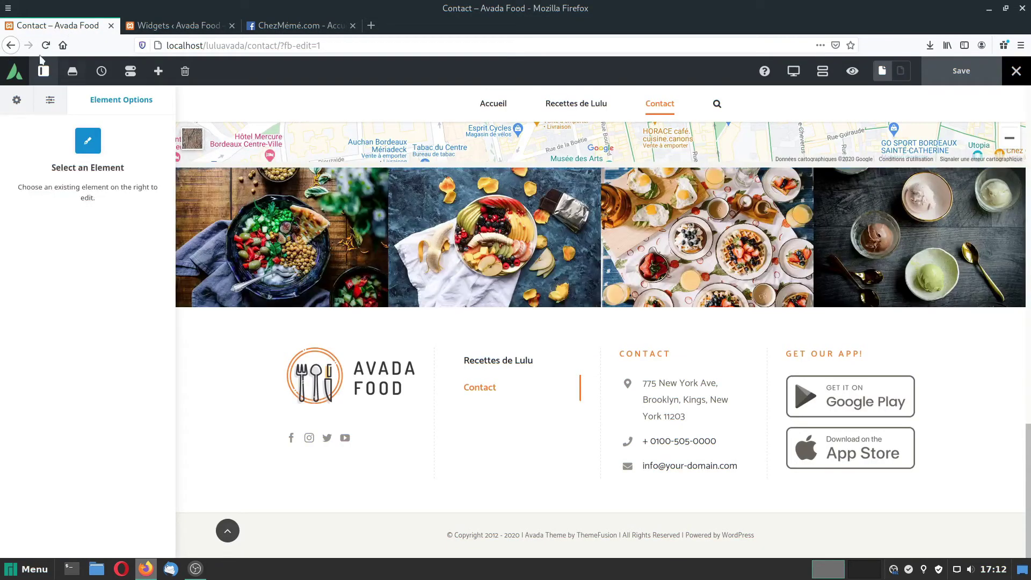
left_click(1016, 73)
left_click(946, 97)
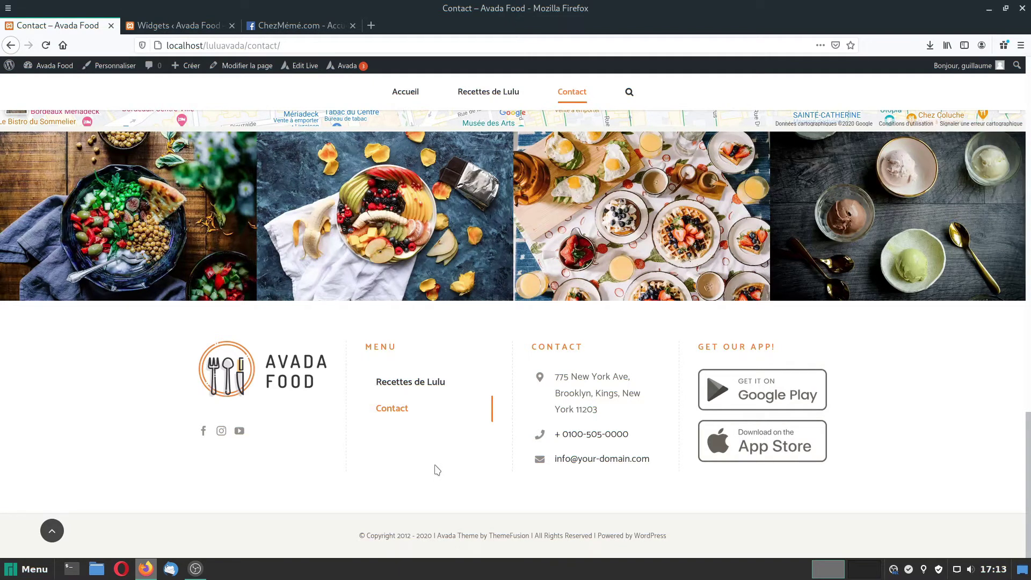
Publish the draft 'Politique de confidentialité' page from the Pages list.
left_click(46, 66)
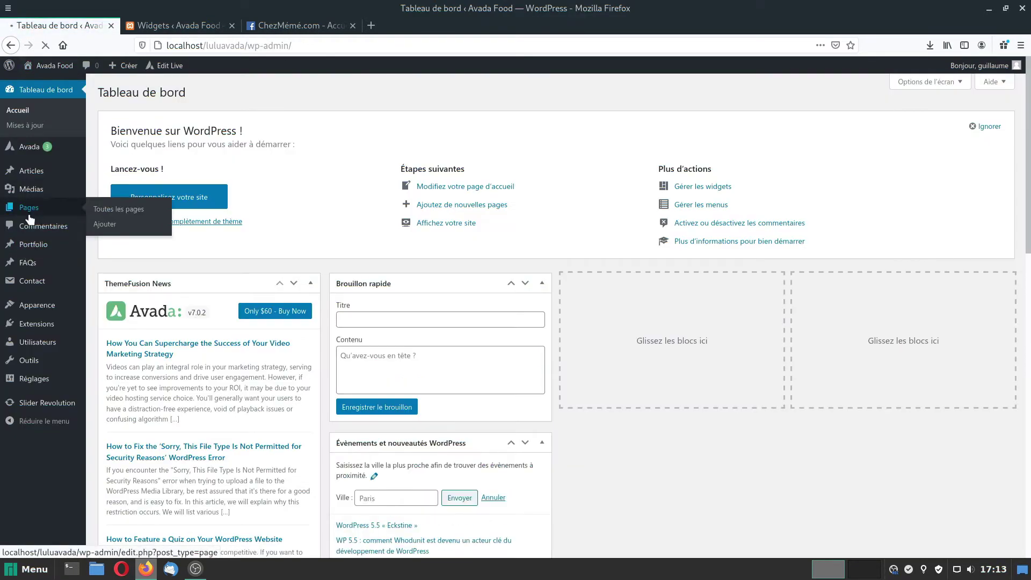
left_click(29, 215)
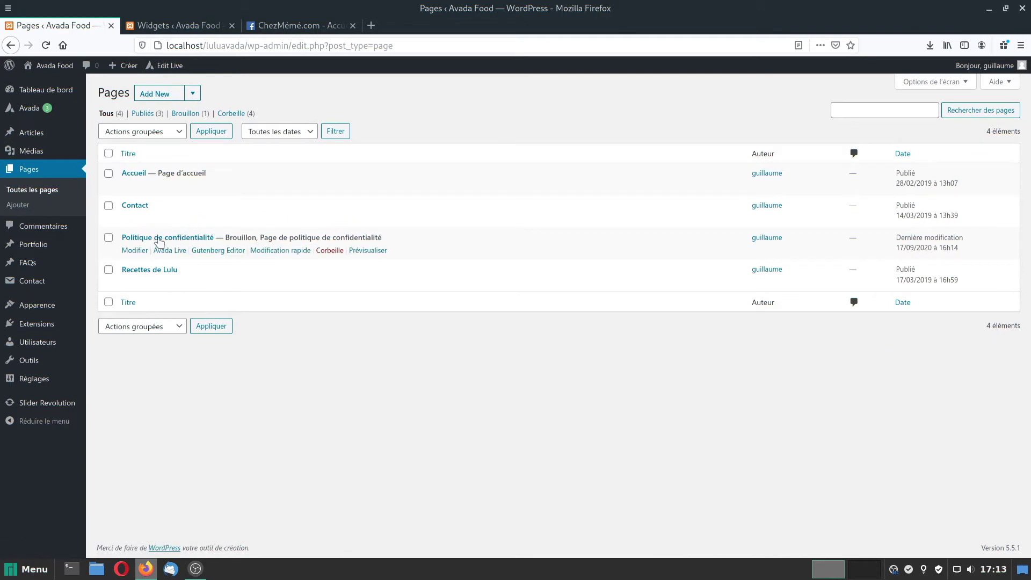
left_click(156, 240)
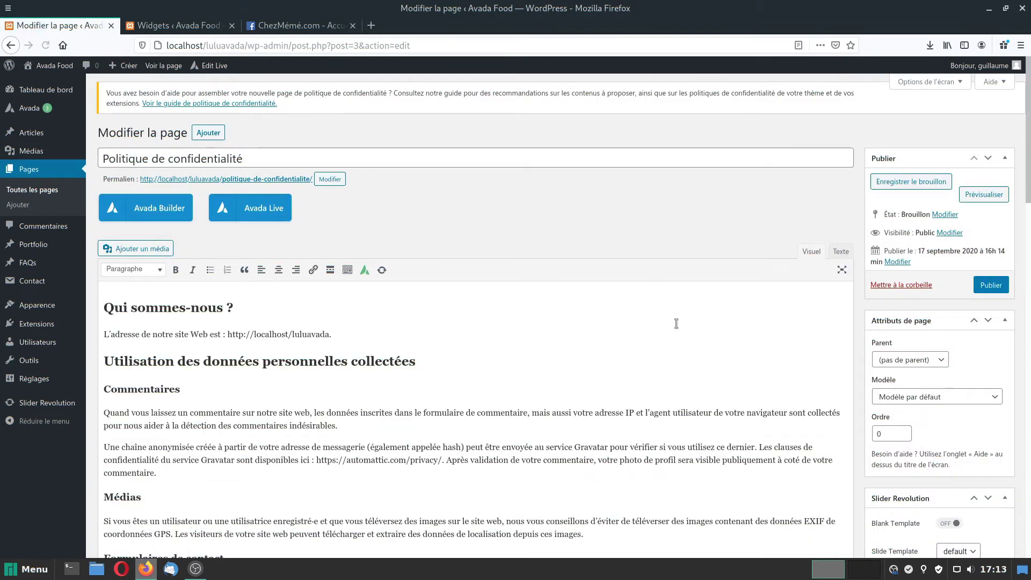
left_click(991, 286)
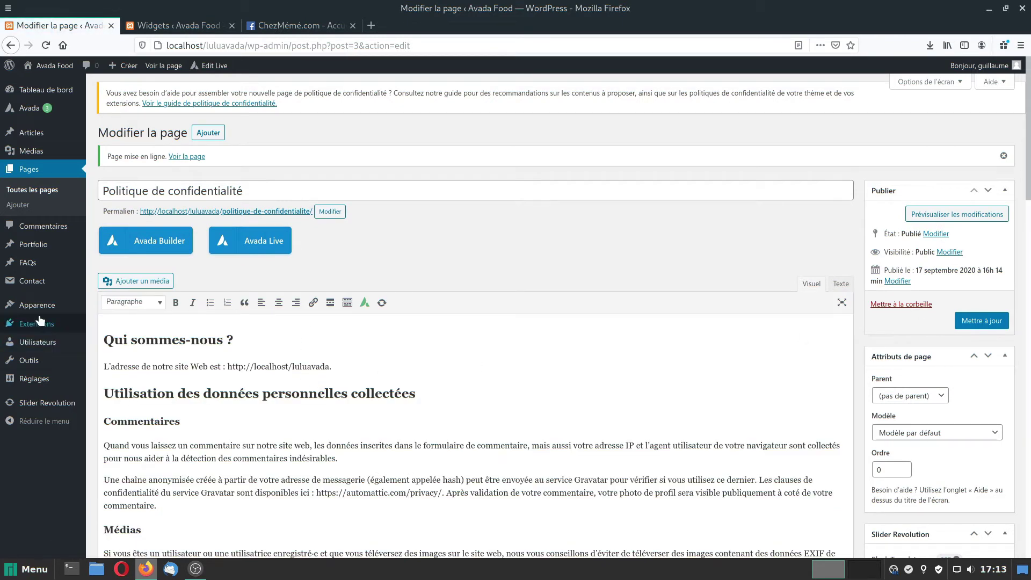
Load the Food Blog Footer Menu in Apparence > Menus.
mouse_move(48, 304)
left_click(105, 355)
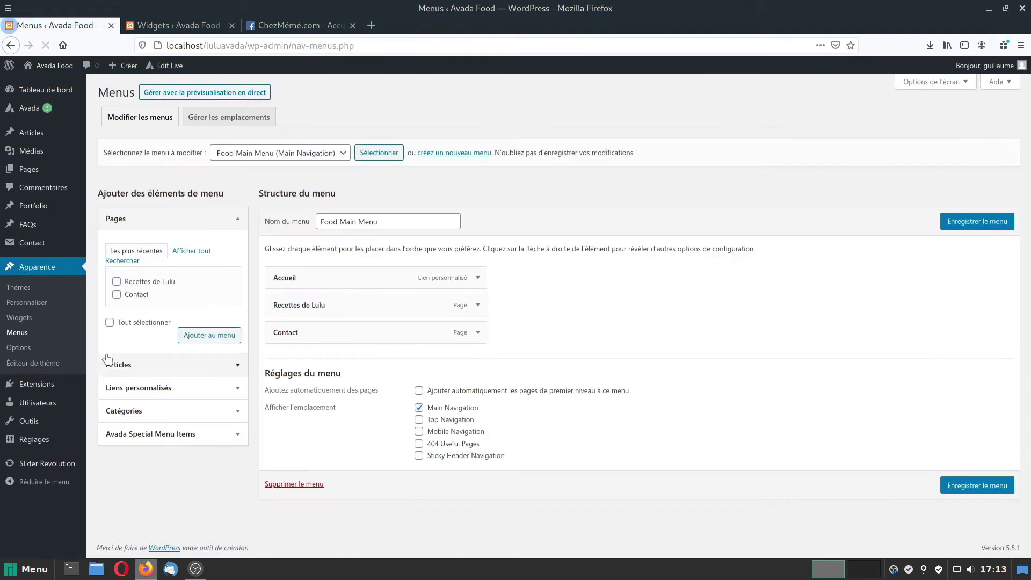
left_click(317, 155)
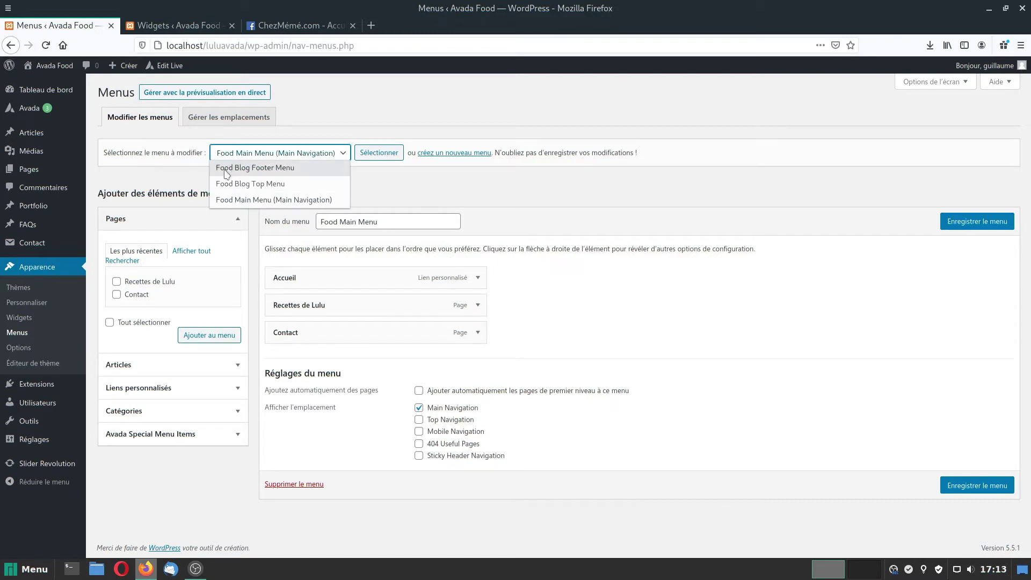
left_click(253, 169)
left_click(394, 154)
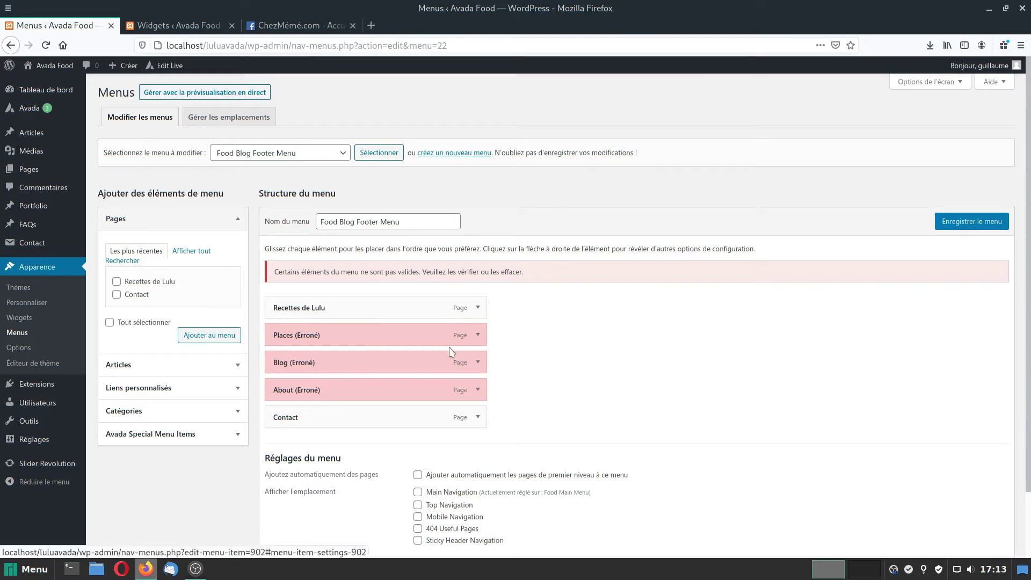
Delete the broken Places and About items from the footer menu.
left_click(476, 336)
left_click(286, 472)
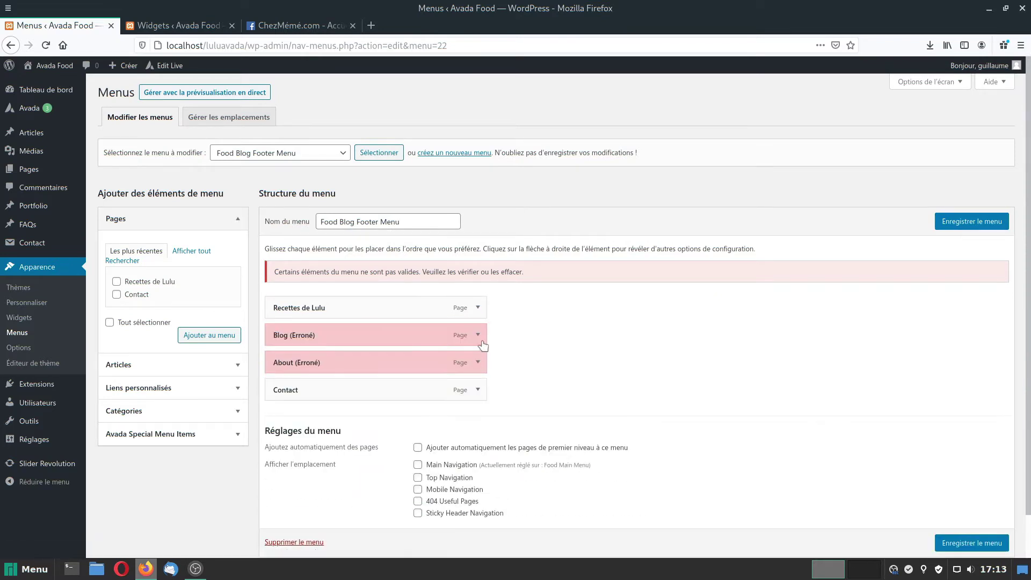
left_click(476, 336)
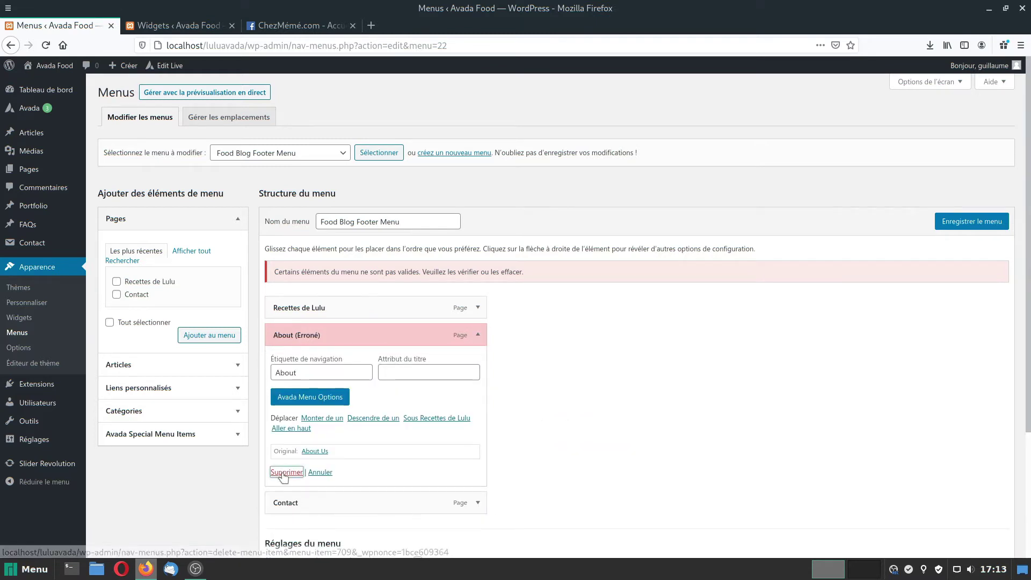
left_click(286, 471)
Add Politique de confidentialité to the menu, move it to the top, and save.
left_click(192, 251)
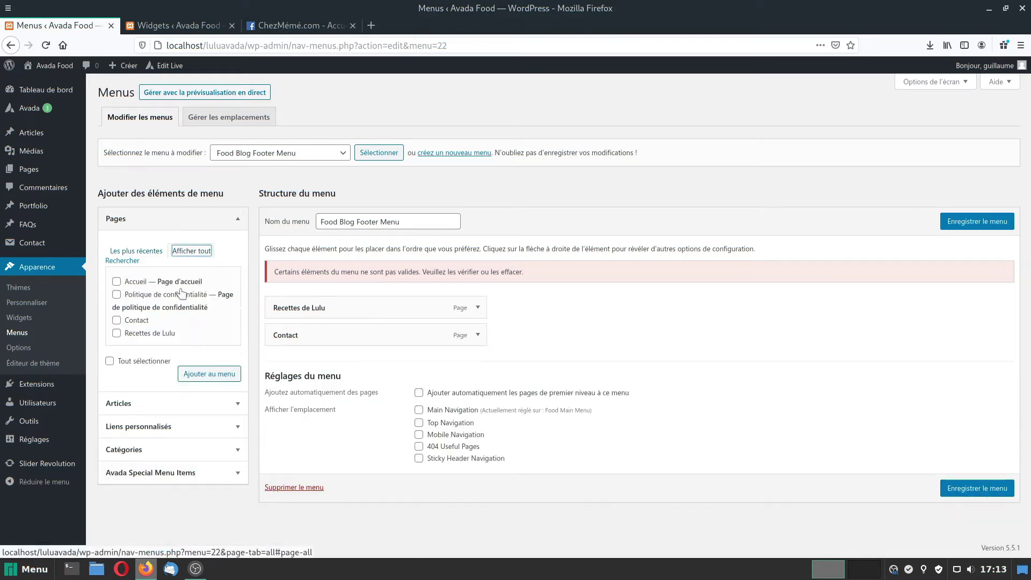
left_click(117, 295)
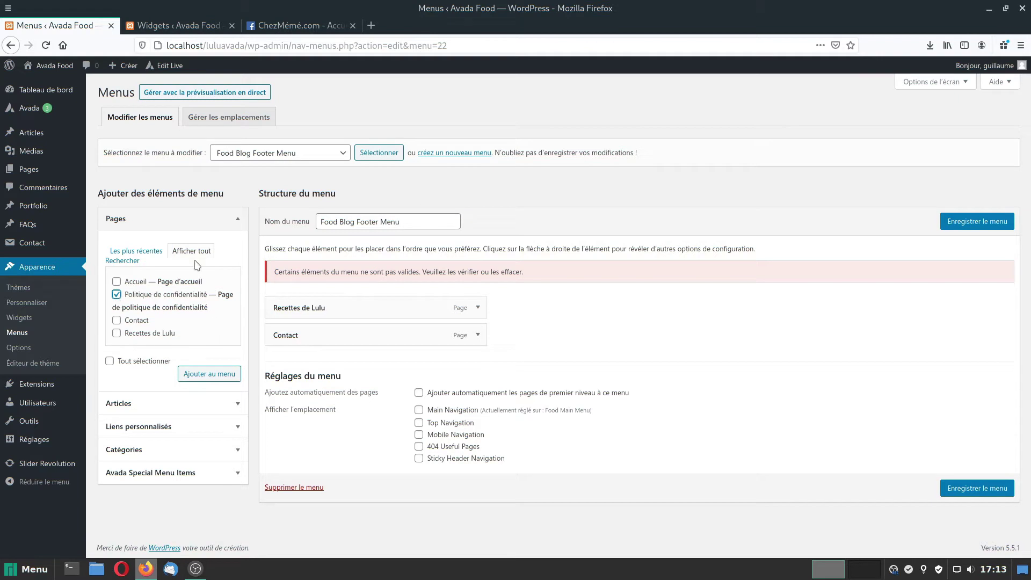
left_click(204, 376)
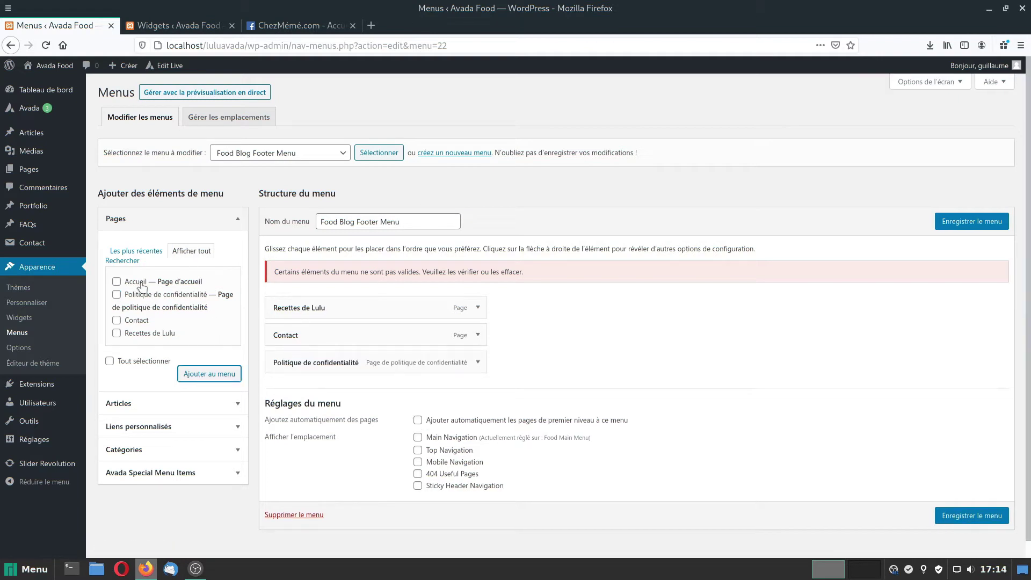
left_click(972, 221)
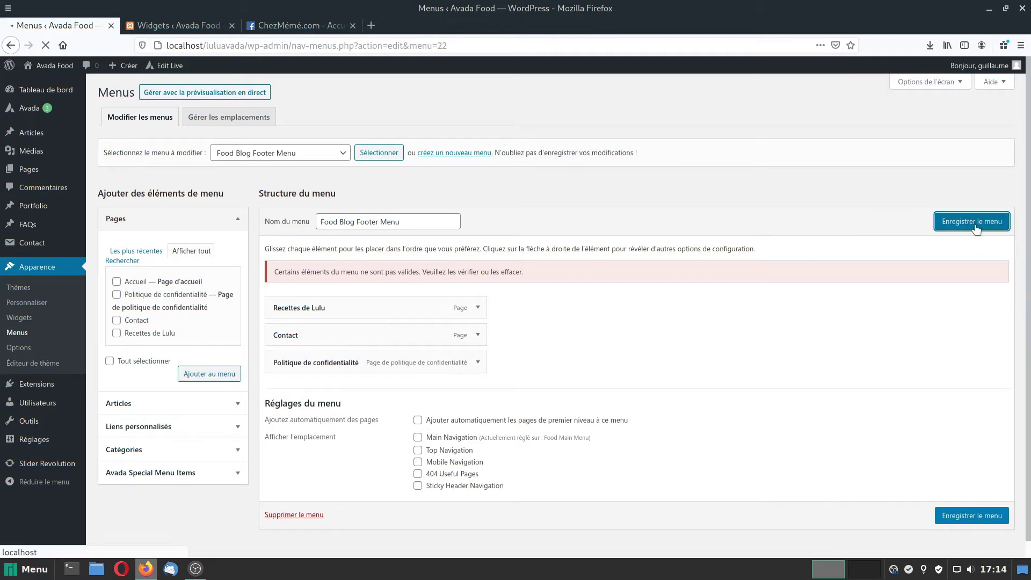
left_click_drag(309, 364, 292, 306)
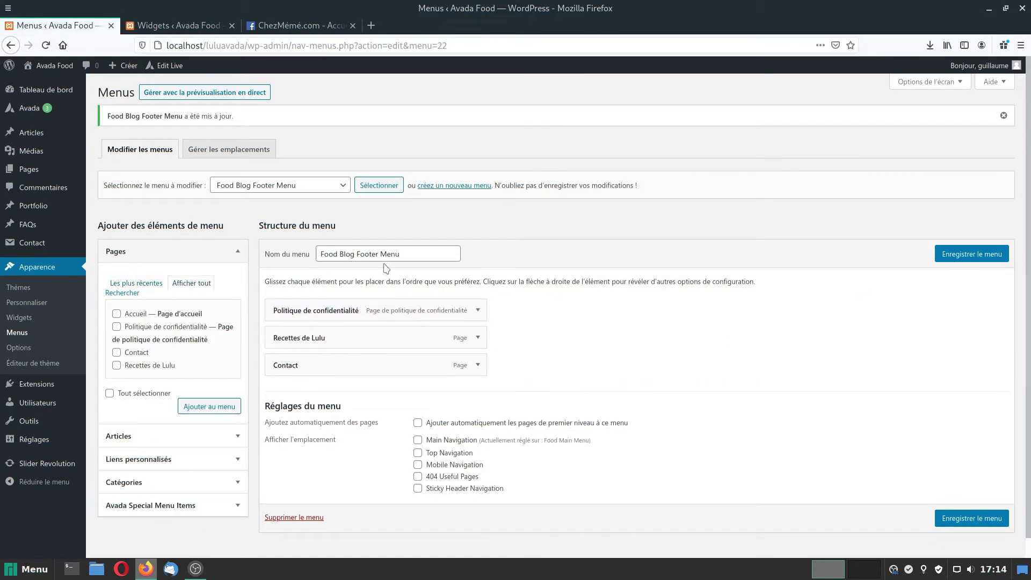
left_click(961, 252)
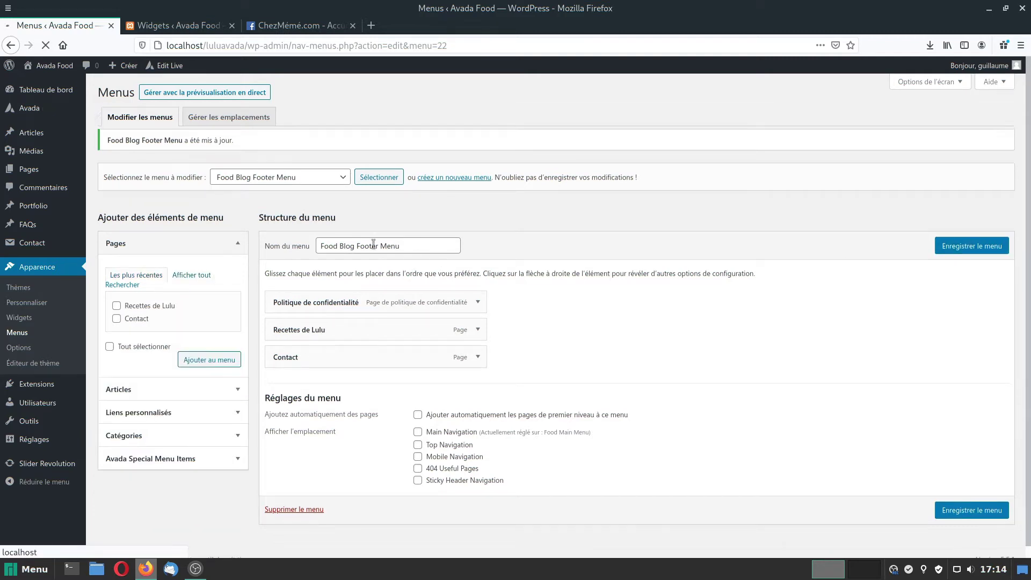
Expand the Vertical Menu widget in Footer Widget 2 and check the footer menu on the front page.
left_click(15, 320)
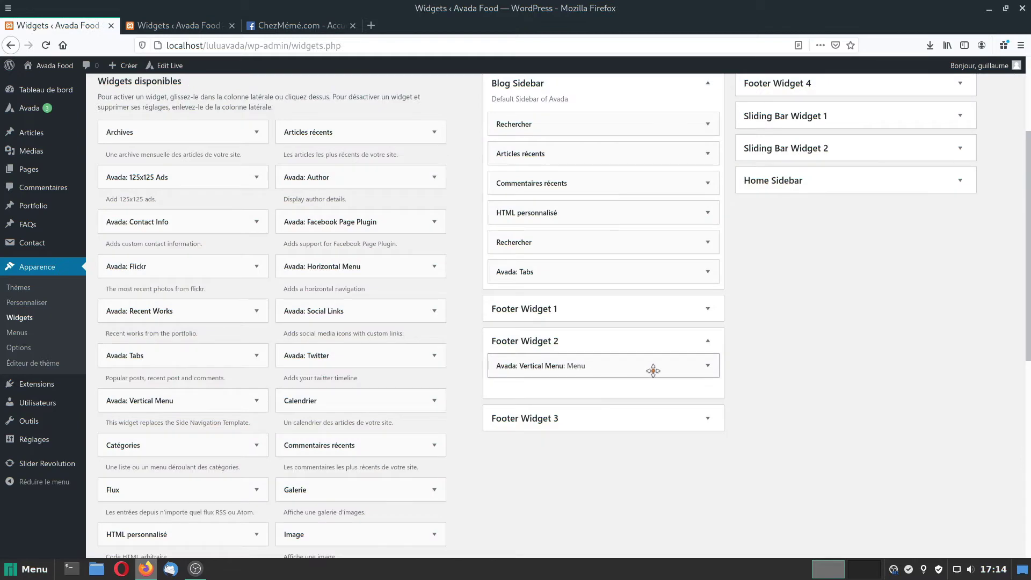
left_click(706, 370)
scroll(782, 472, "down", 3)
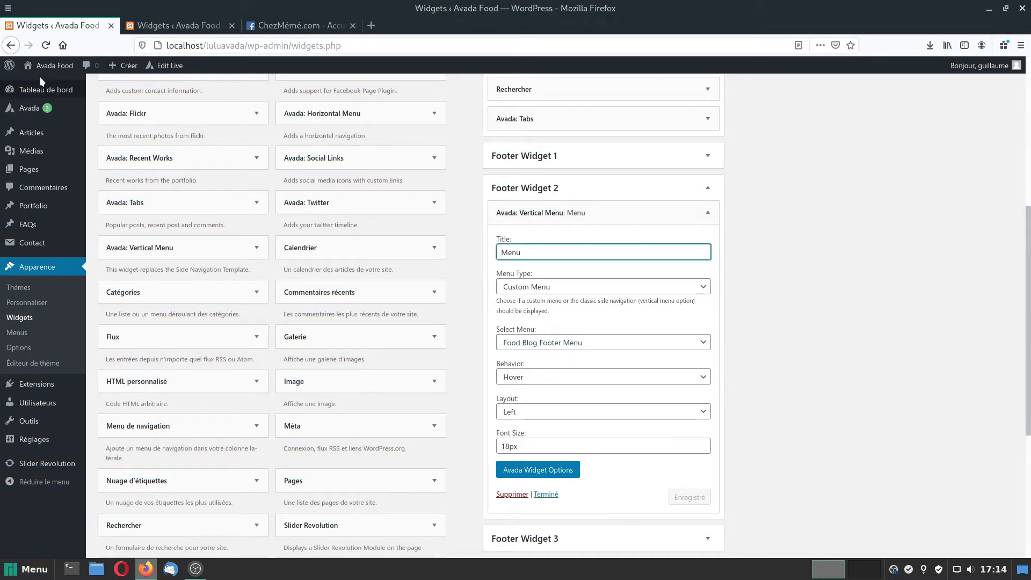
left_click(177, 25)
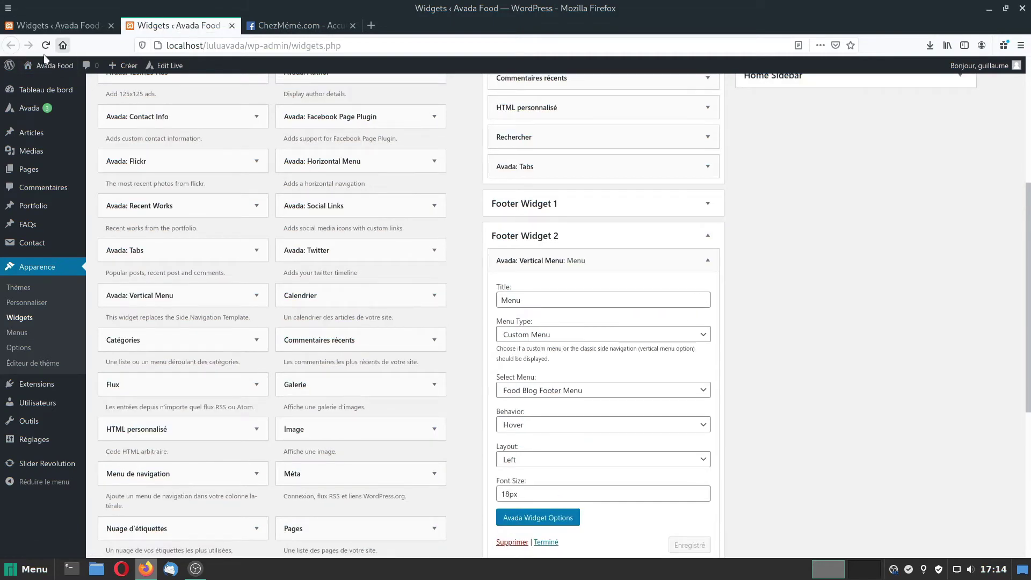
left_click(51, 66)
left_click_drag(1028, 88, 1029, 564)
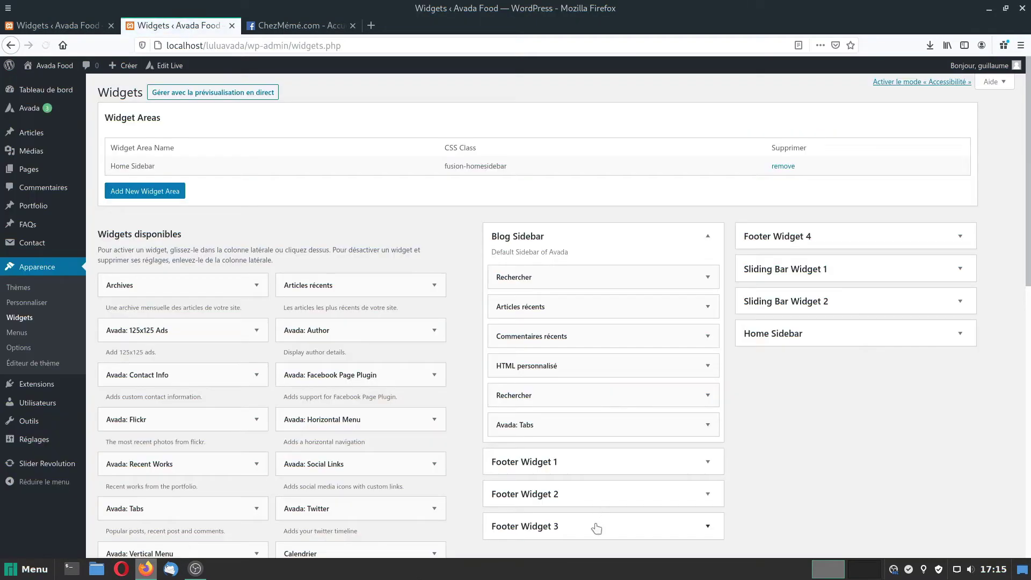
Expand the CONTACT custom HTML widget in Footer Widget 3.
left_click(593, 527)
scroll(778, 456, "down", 5)
left_click(708, 277)
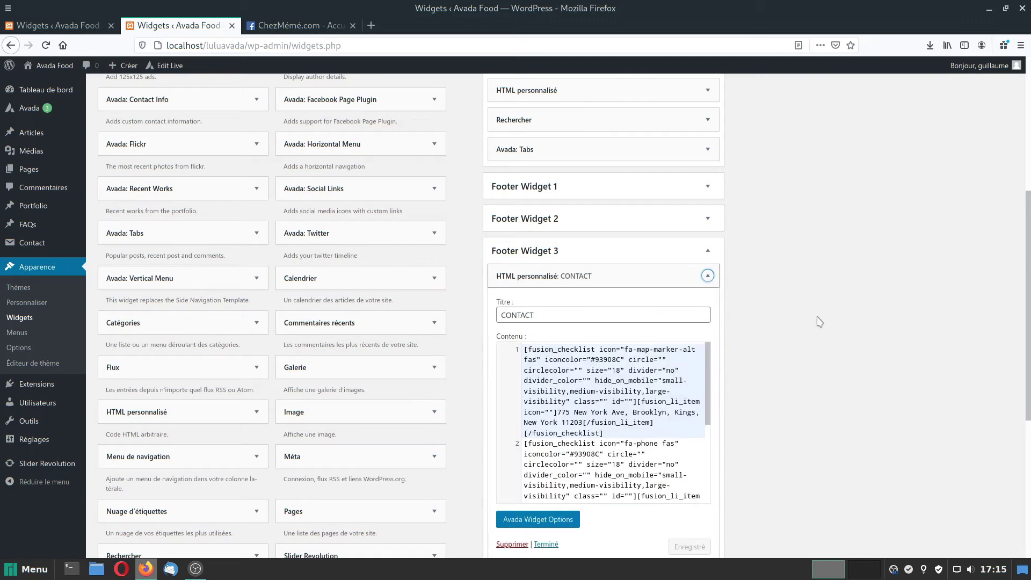
scroll(714, 290, "down", 3)
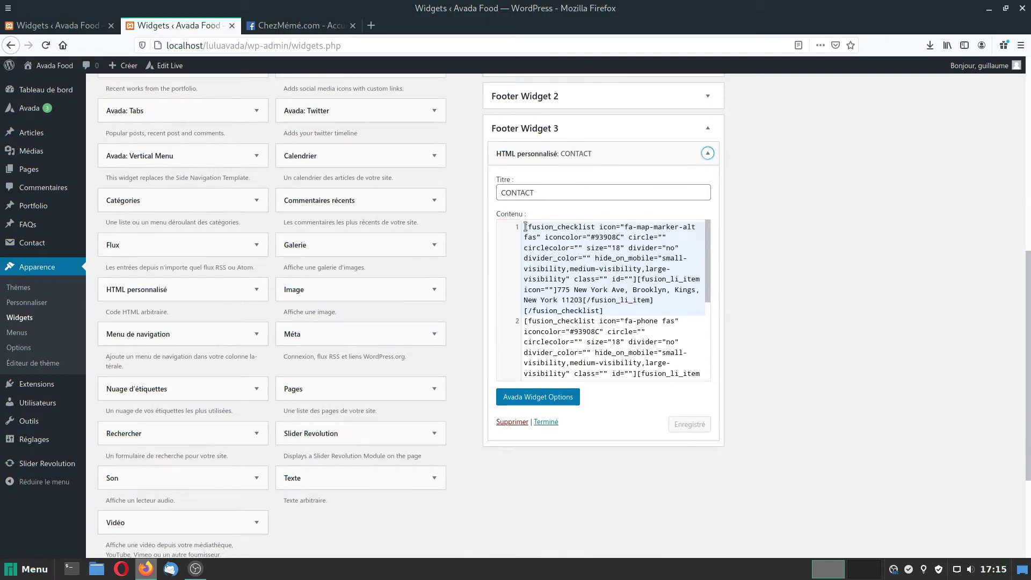
left_click_drag(525, 226, 650, 301)
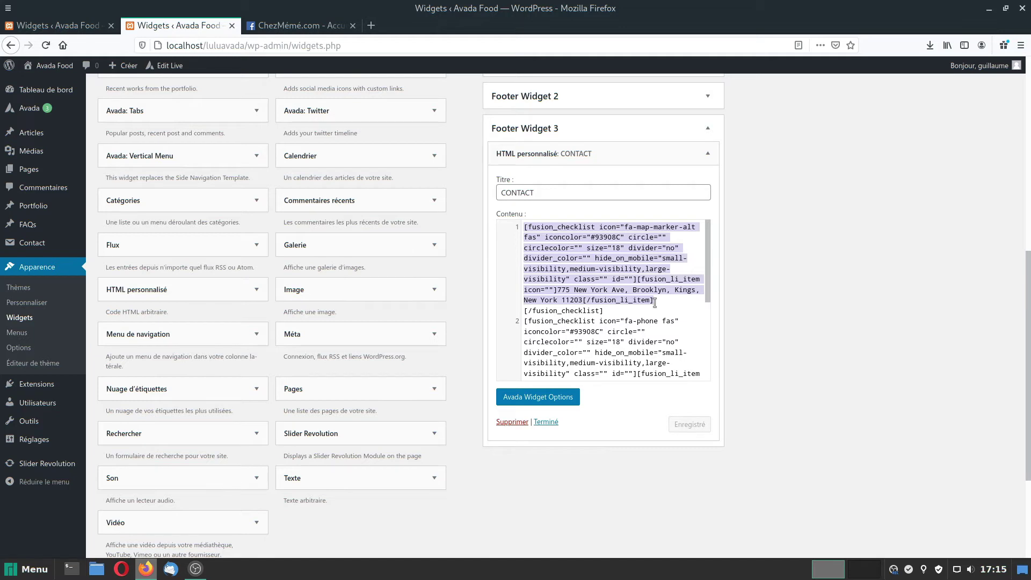
left_click(557, 290)
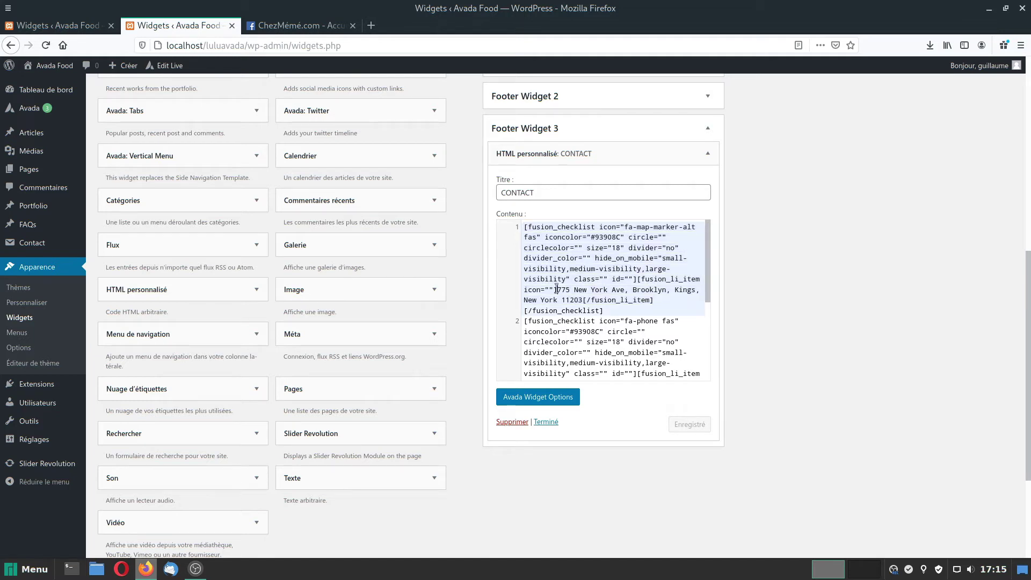
left_click_drag(557, 289, 582, 300)
type("Resta")
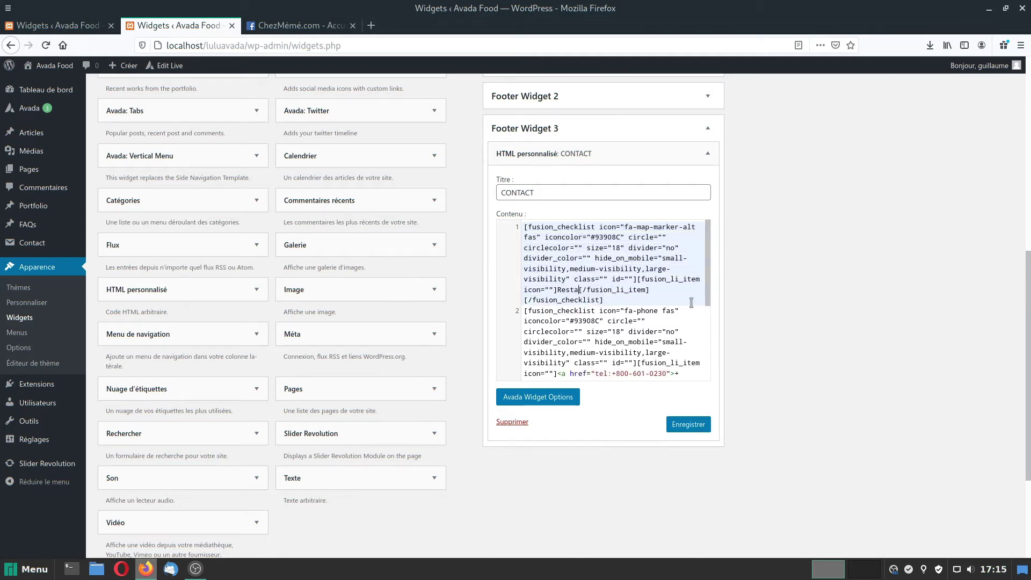
left_click(687, 425)
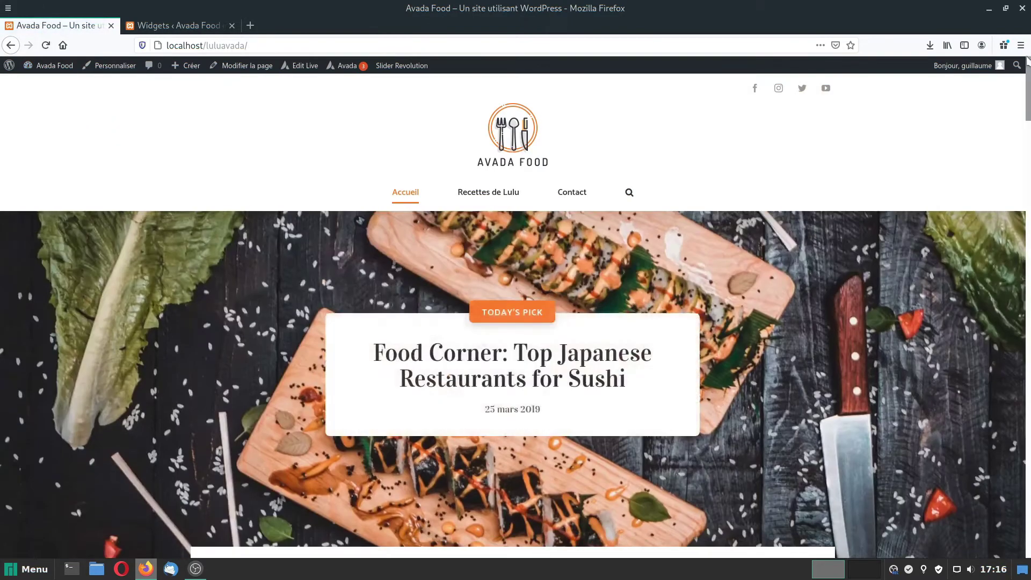
left_click_drag(1027, 66, 1027, 573)
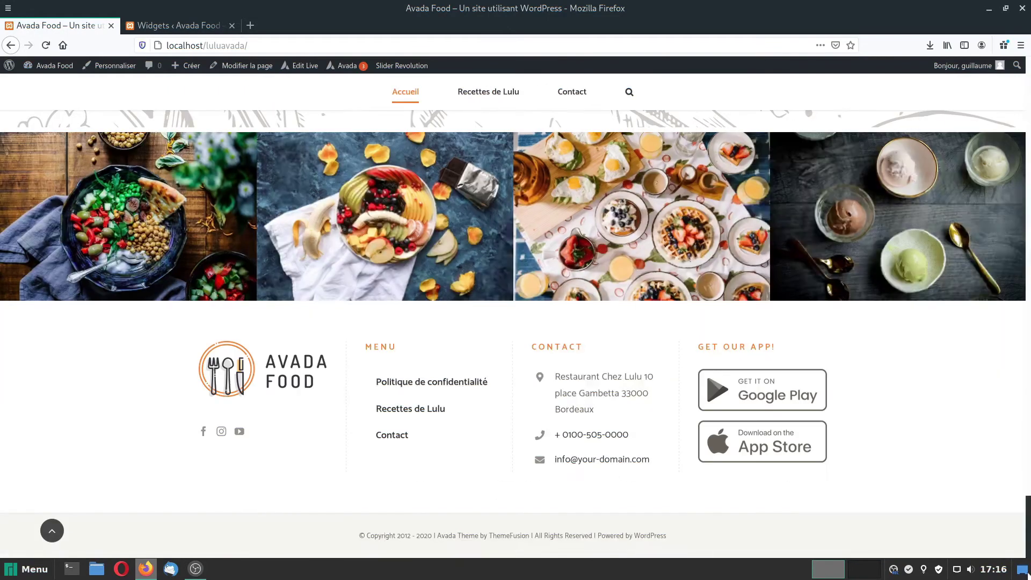
left_click(162, 27)
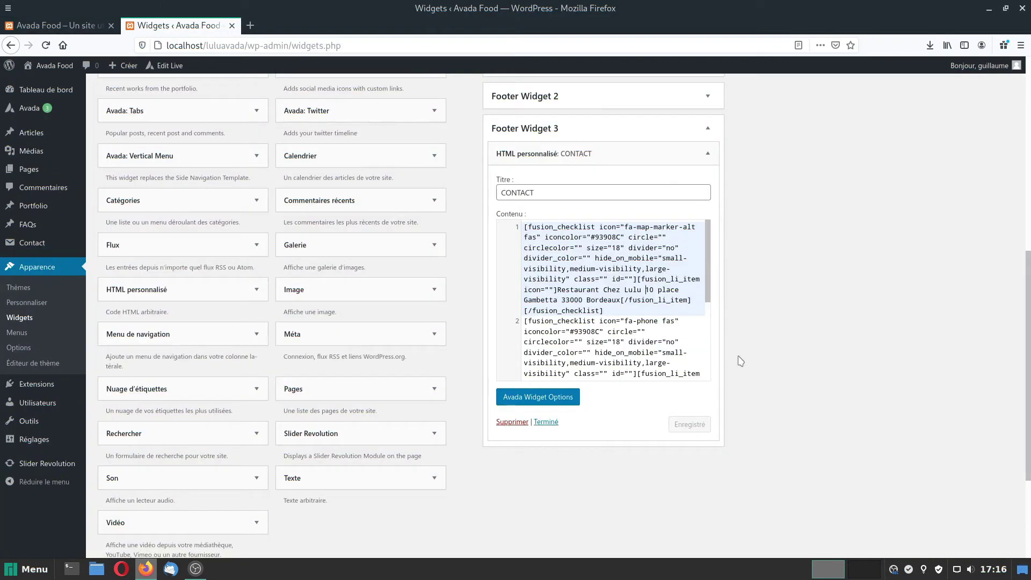
Replace the spaces after 'Lulu' and 'Gambetta' with <br> tags and save the CONTACT widget.
key("BackSpace")
type("<br")
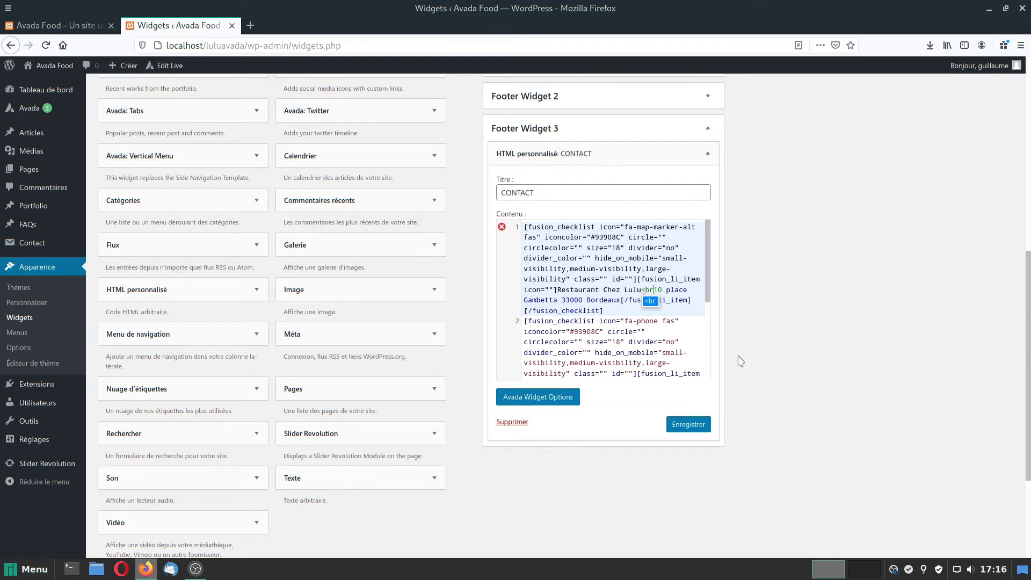
type(">")
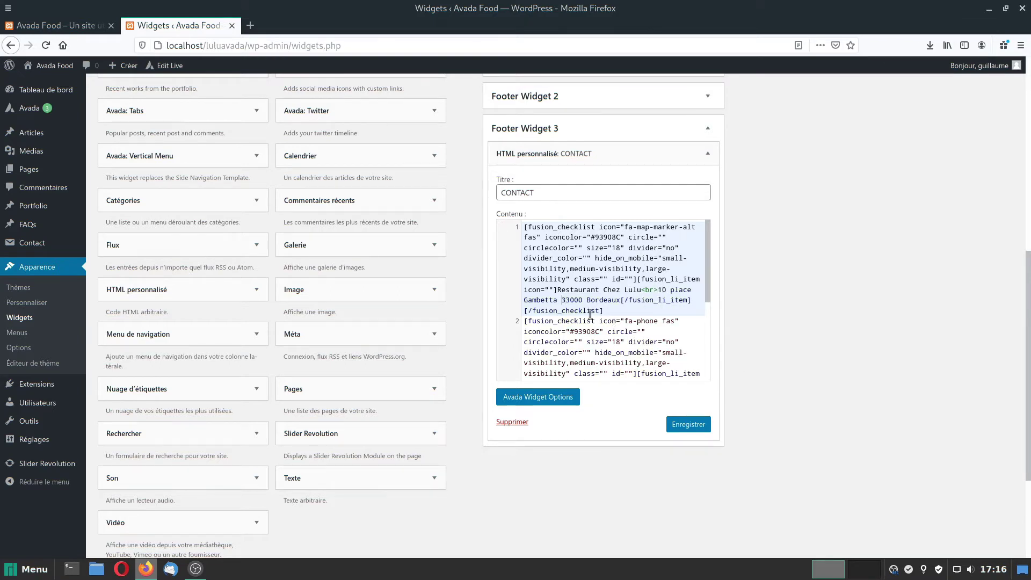
key("BackSpace")
type("<br>")
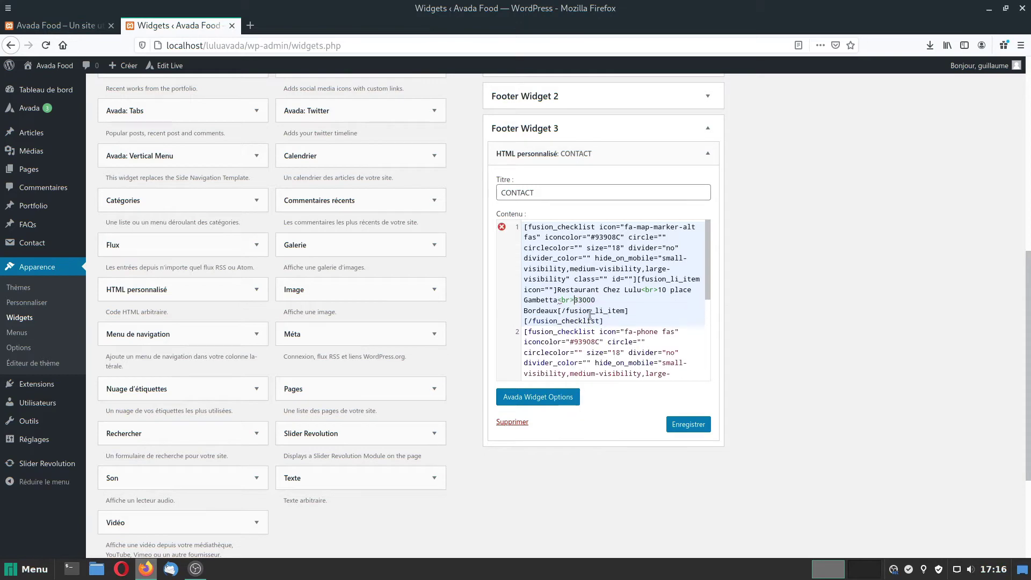
left_click(695, 423)
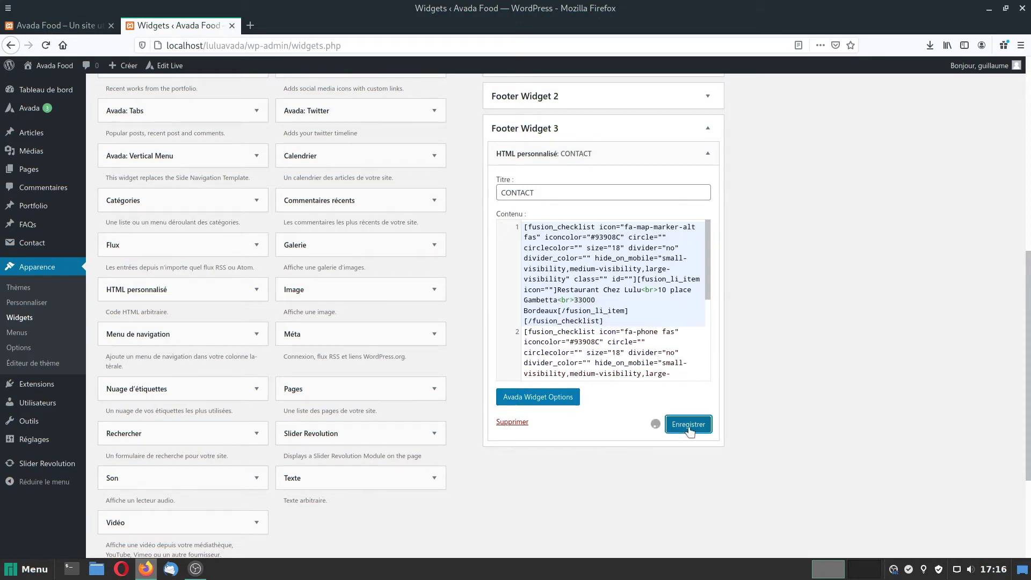
Reload the live site to check the three-line footer address.
left_click(46, 25)
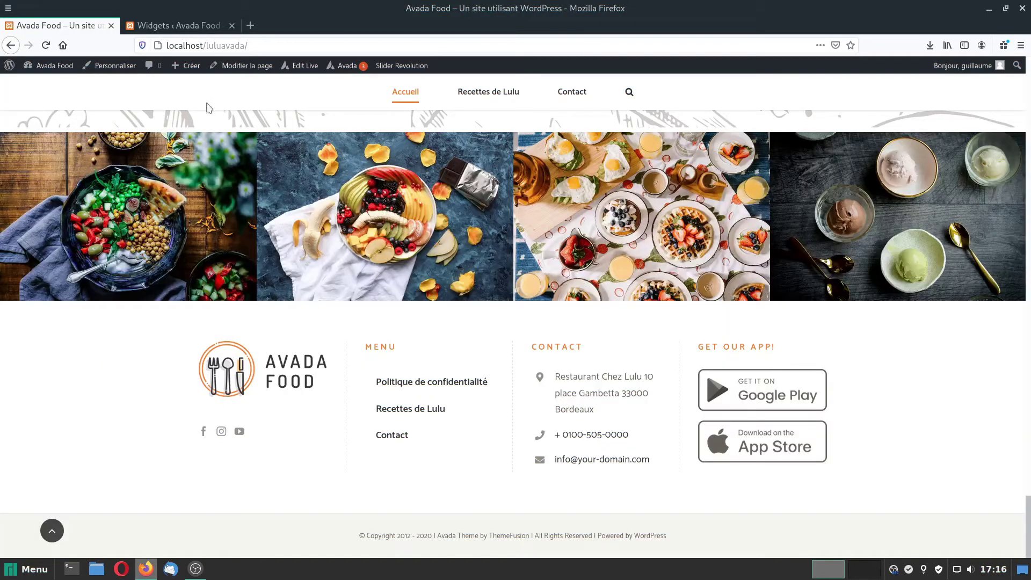
left_click(46, 48)
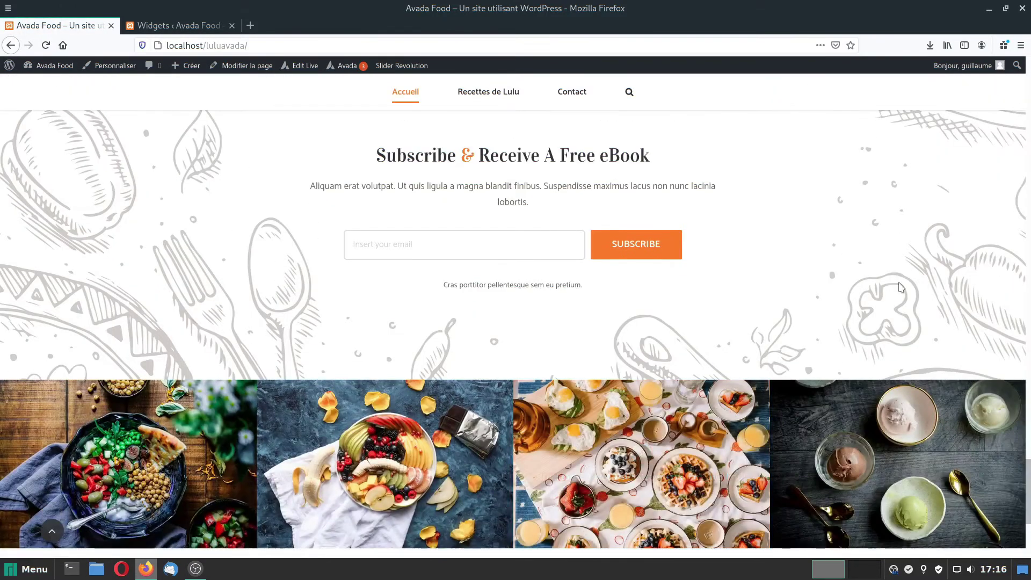
scroll(675, 428, "down", 5)
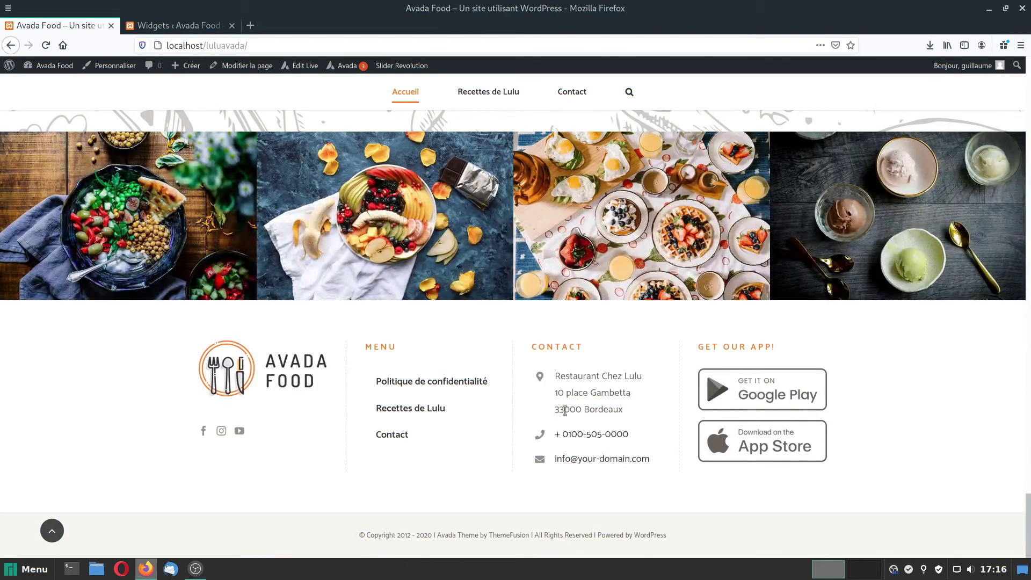
left_click(168, 25)
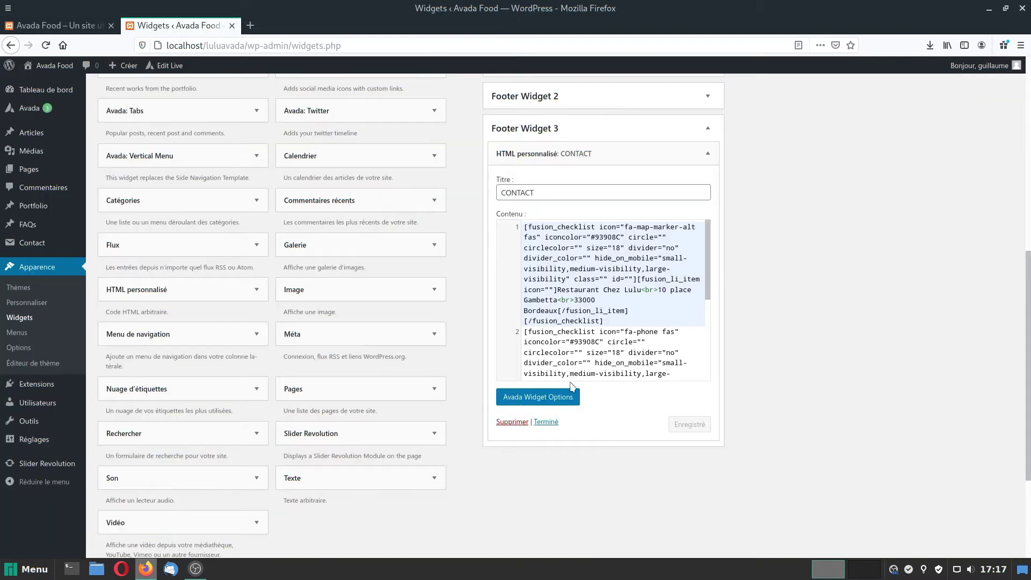
Type the restaurant's phone number over the demo number in the tel: link and link text.
scroll(600, 325, "down", 3)
left_click(612, 313)
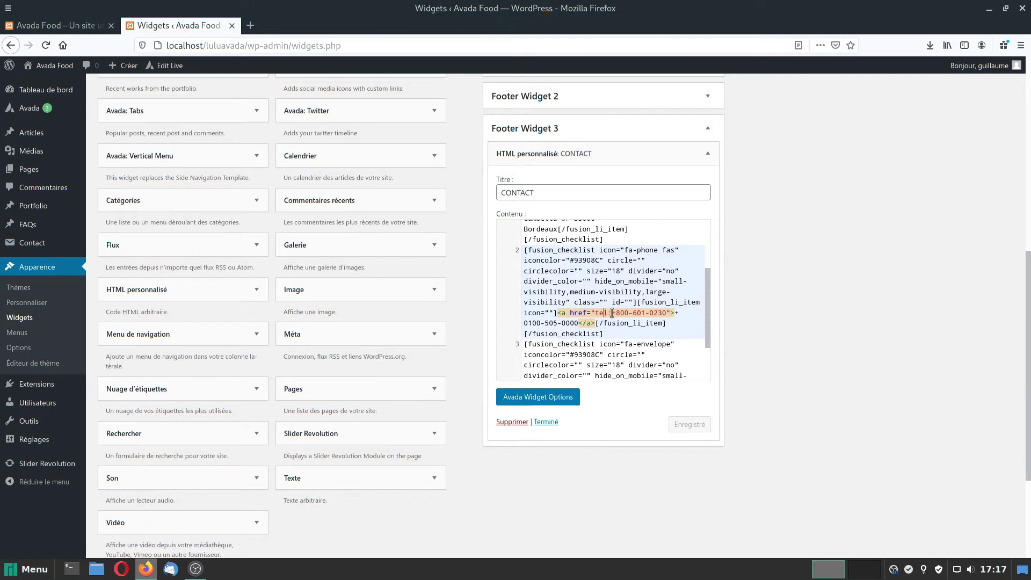
left_click_drag(612, 312, 666, 313)
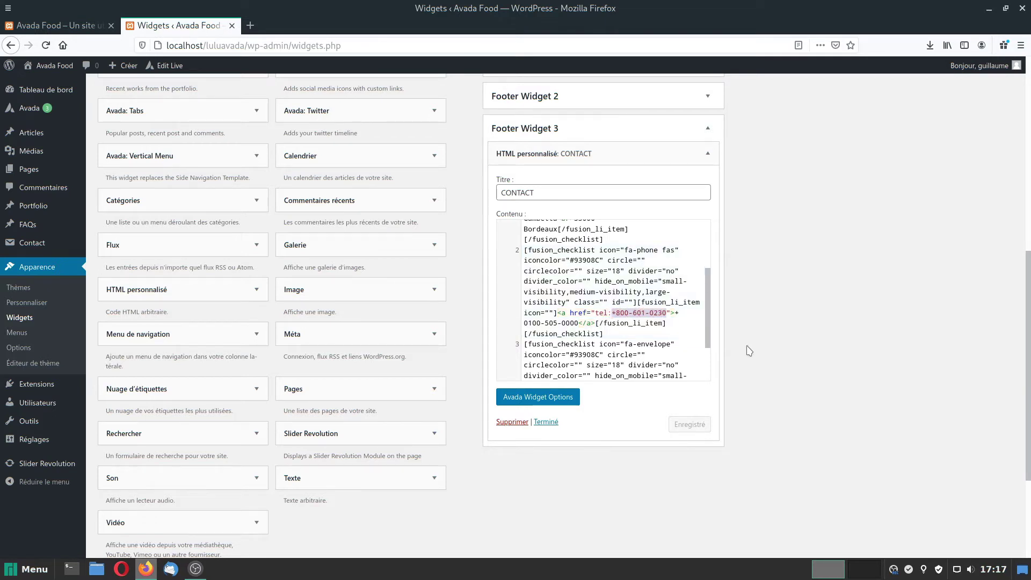
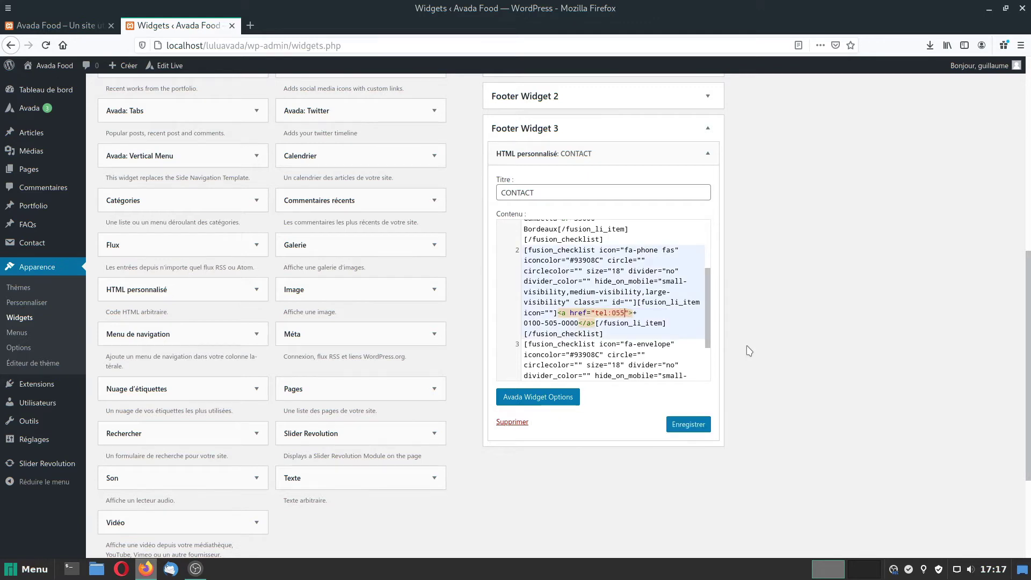
left_click_drag(577, 323, 524, 324)
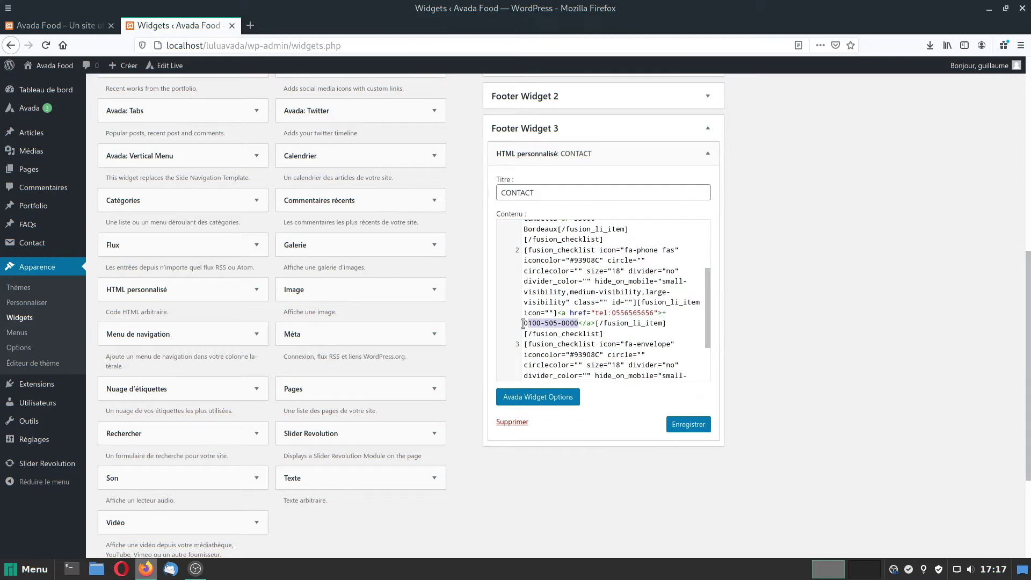
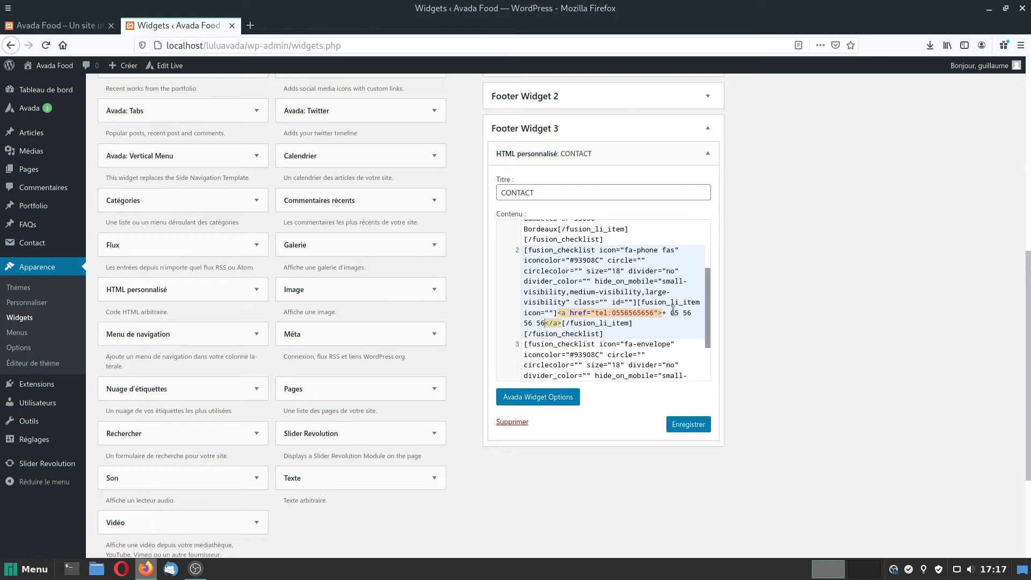
Remove the '+' prefix and complete the displayed phone number.
left_click(673, 311)
key("BackSpace")
key("BackSpace")
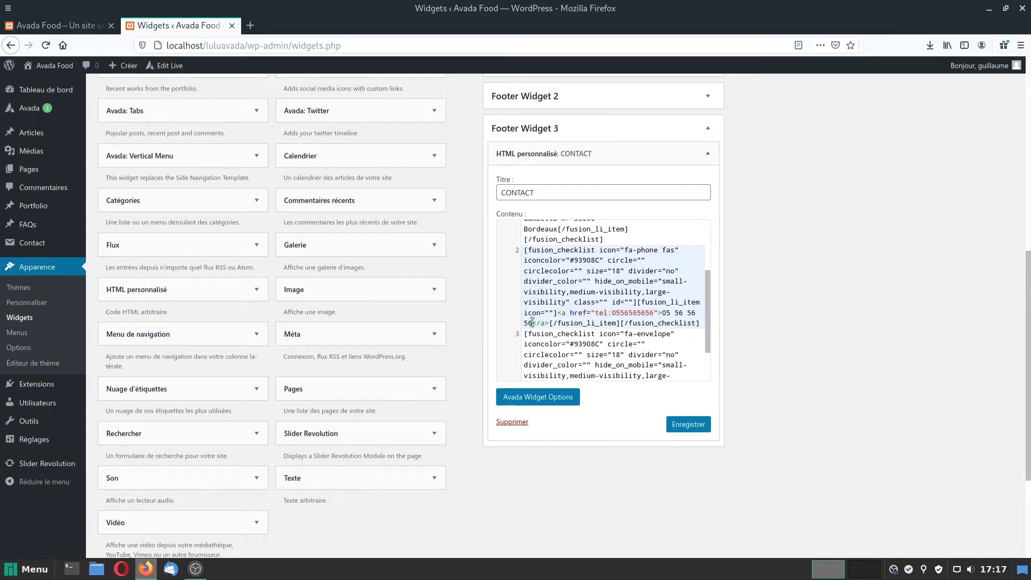
left_click(532, 322)
type("5")
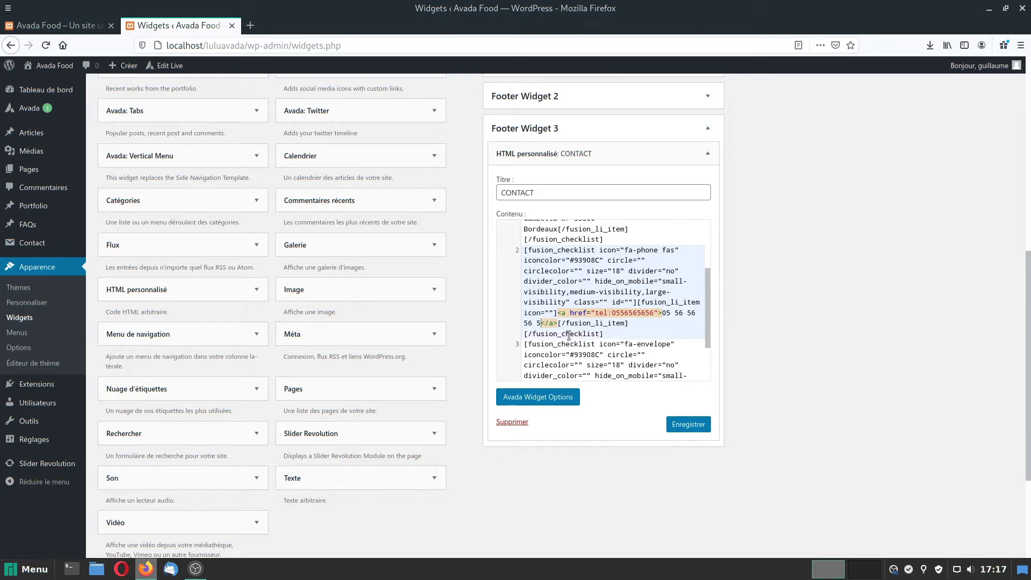
type("6")
scroll(569, 336, "down", 5)
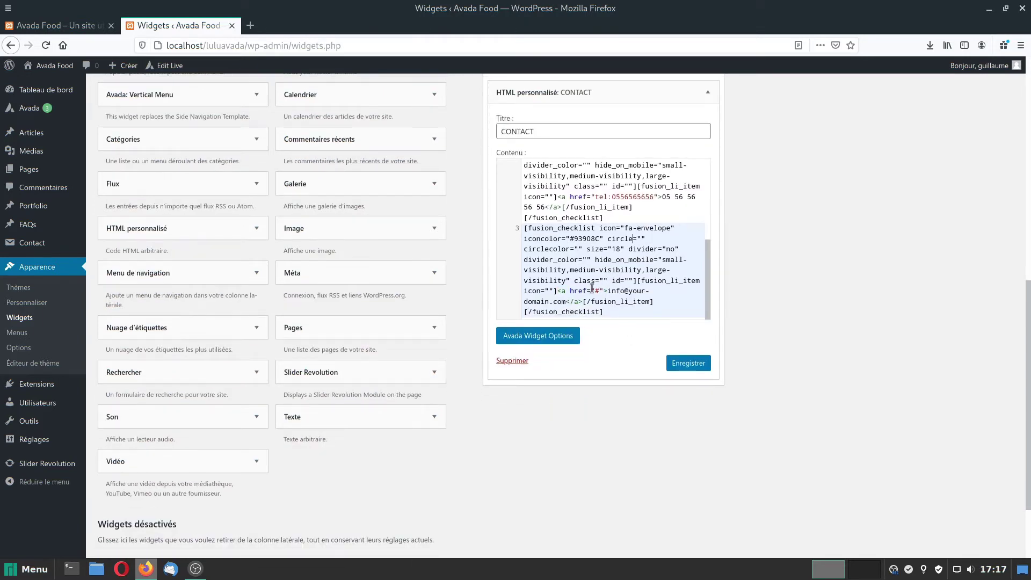
Make the e-mail line a mailto: link to the restaurant's contact address, showing that address, and save.
double_click(596, 291)
type("mailt")
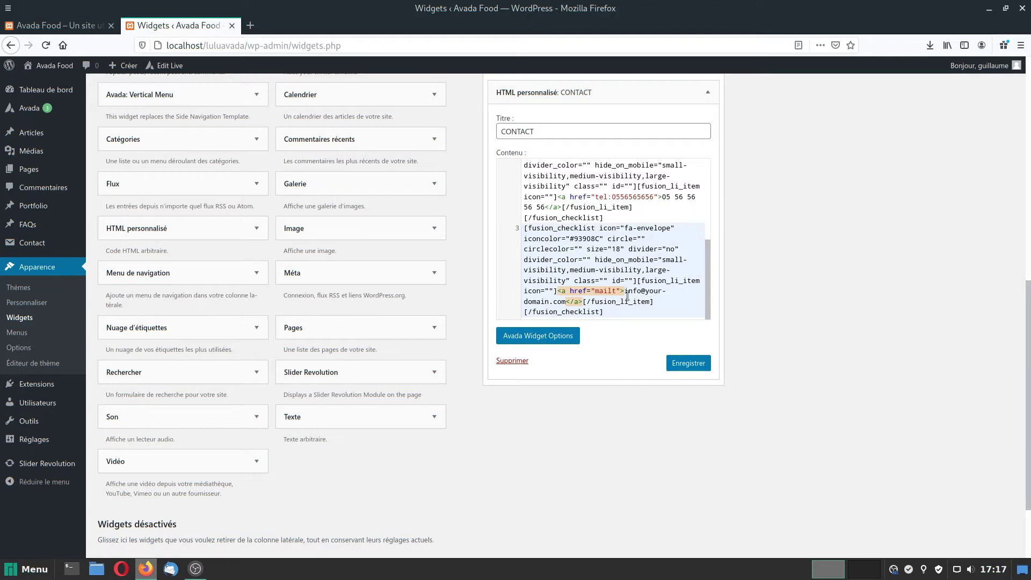
type("o")
type(":")
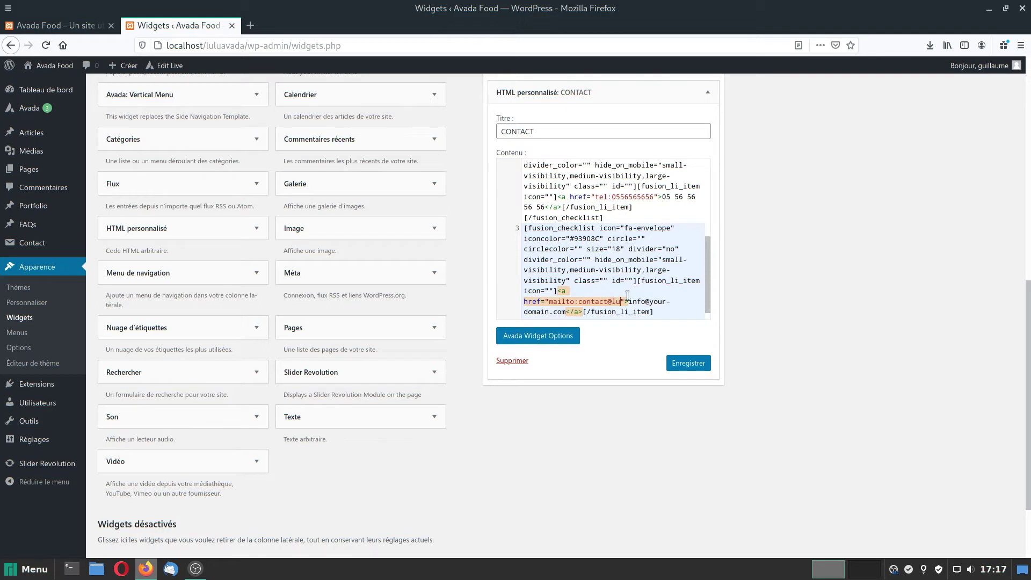
left_click_drag(640, 302, 582, 304)
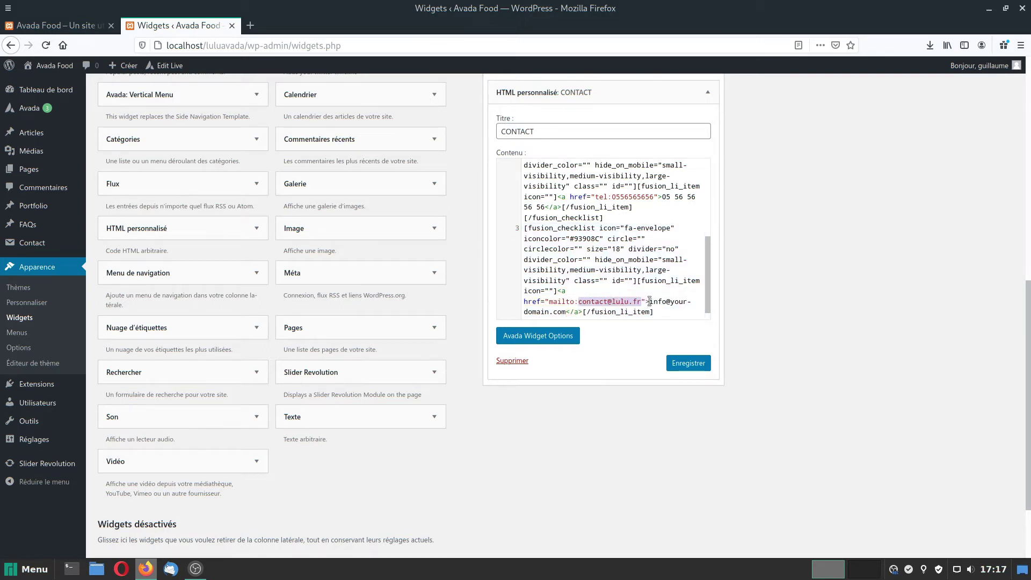
left_click_drag(649, 301, 570, 312)
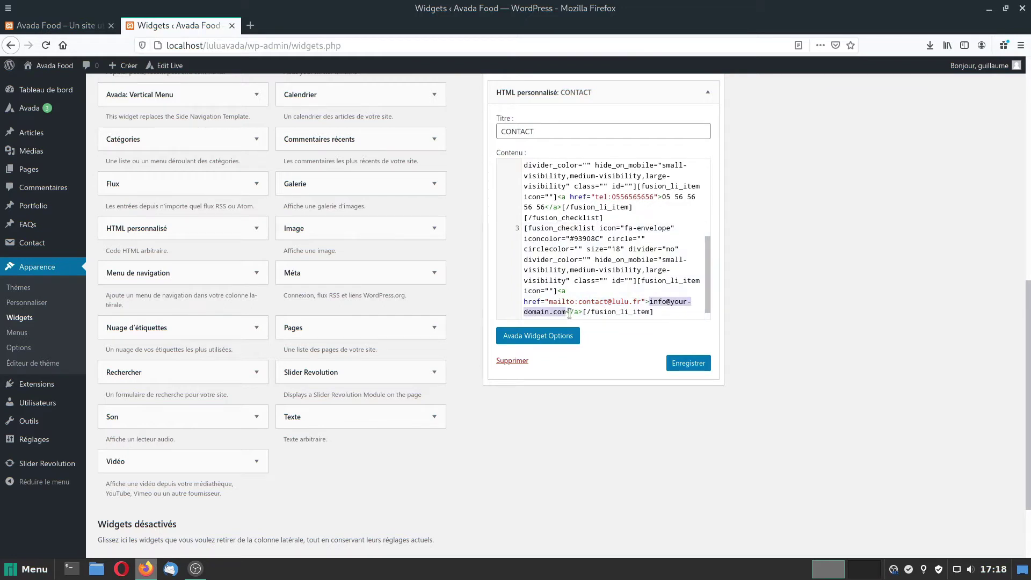
key("ctrl+v")
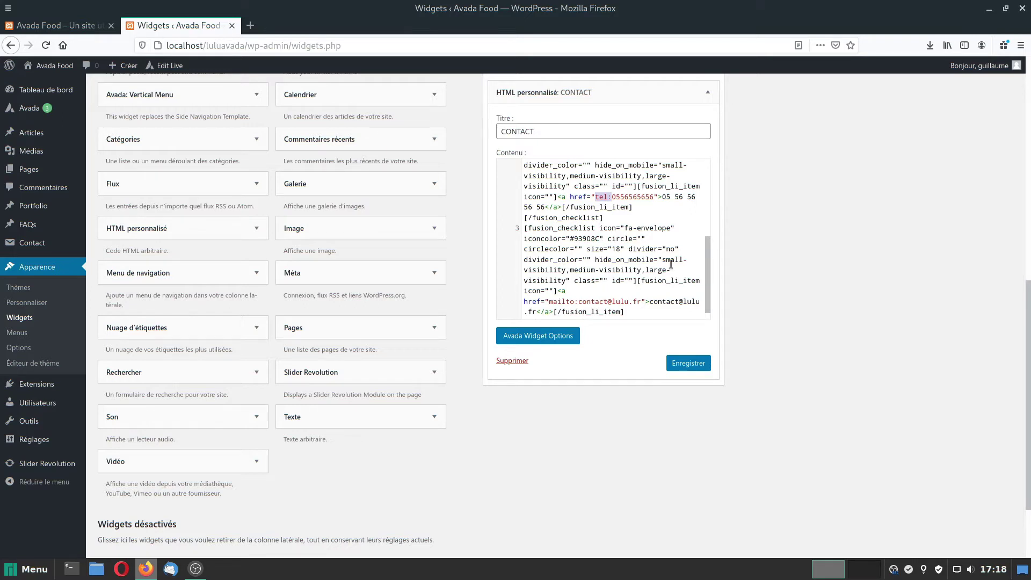
left_click(686, 362)
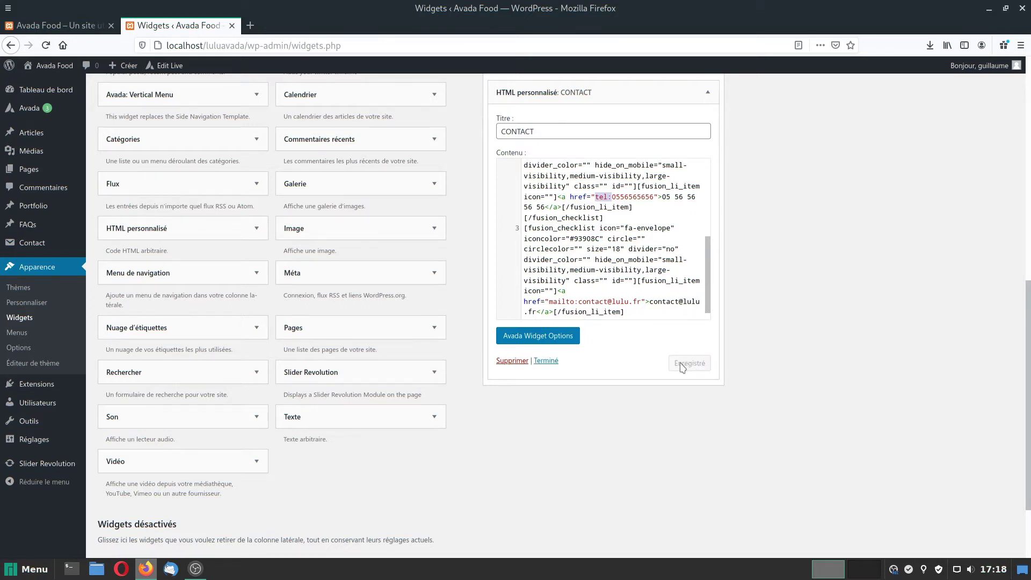
left_click(93, 22)
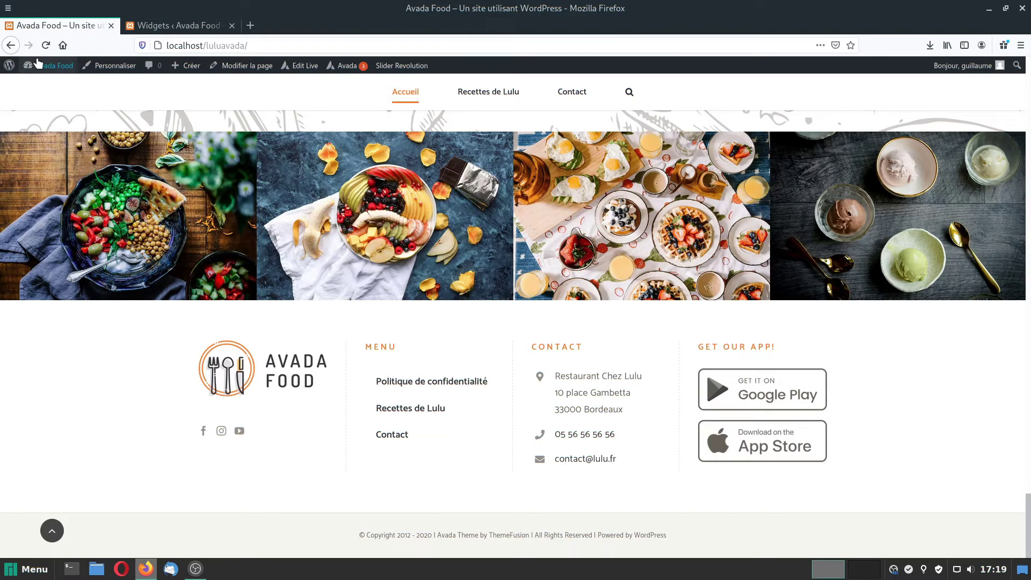
Expand Footer Widget 3's CONTACT widget and select the 'fa-map-marker-alt fas' icon class in its code.
mouse_move(51, 65)
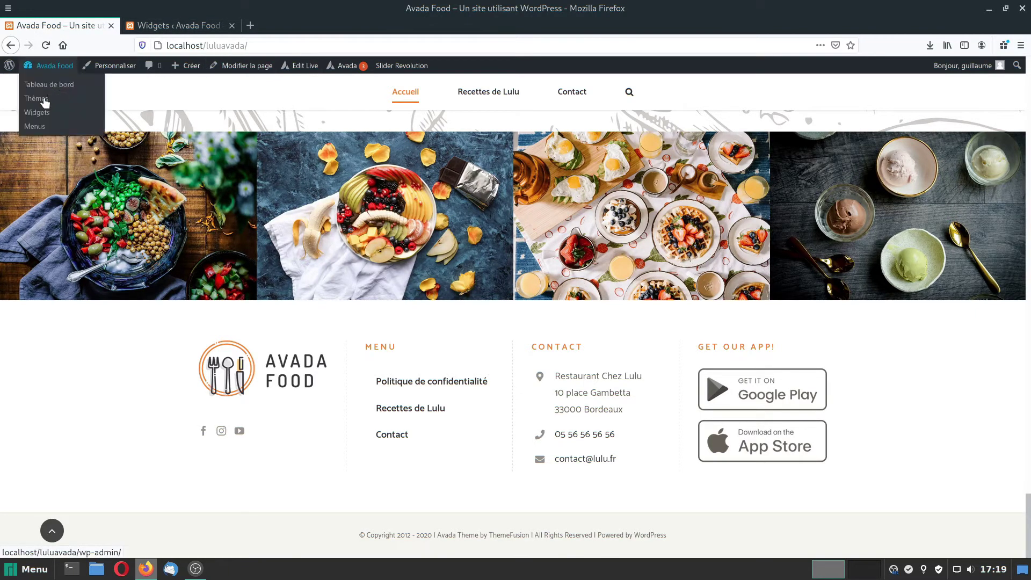
left_click(33, 115)
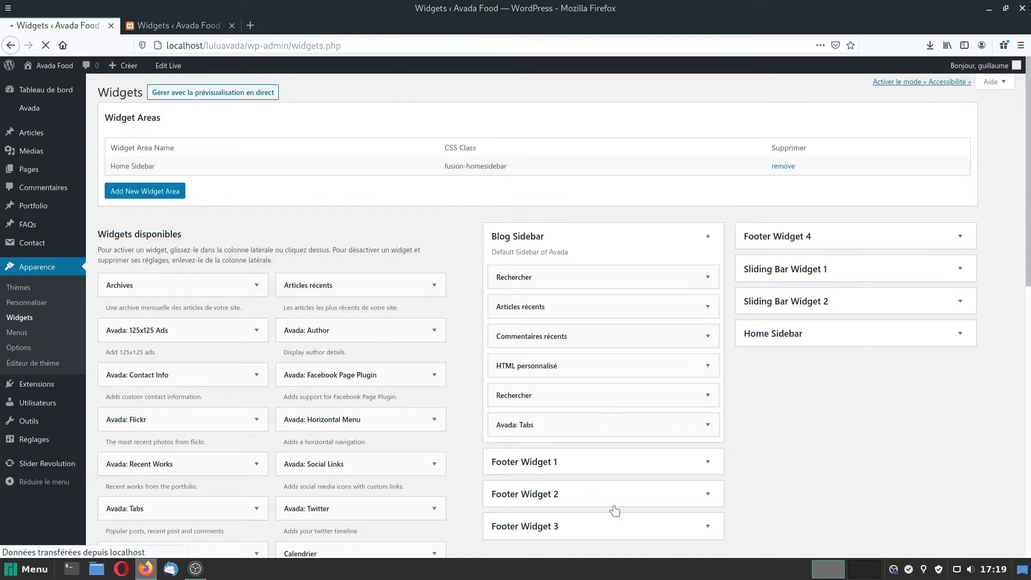
left_click(636, 527)
scroll(771, 445, "down", 5)
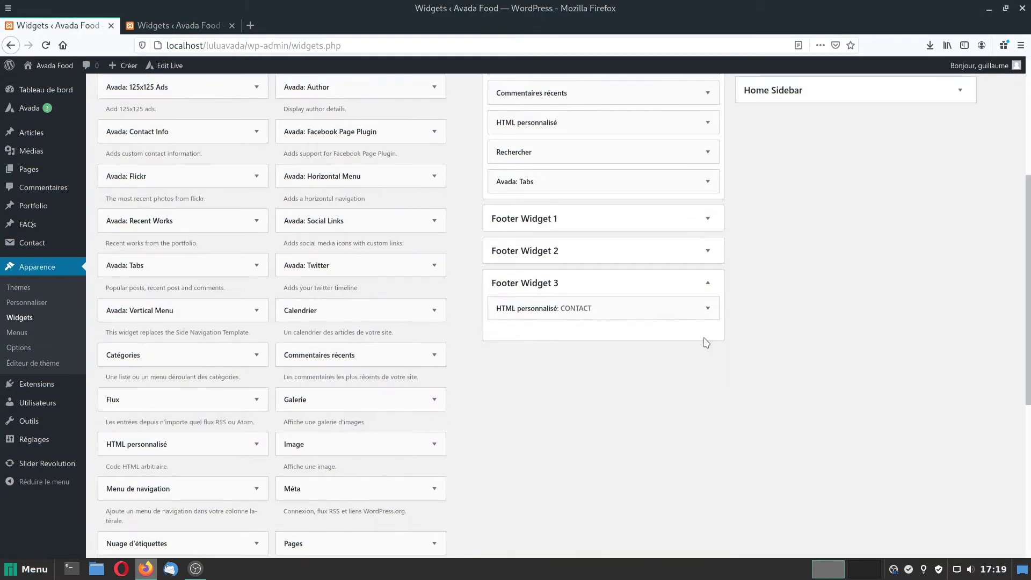
left_click(680, 312)
scroll(665, 343, "down", 5)
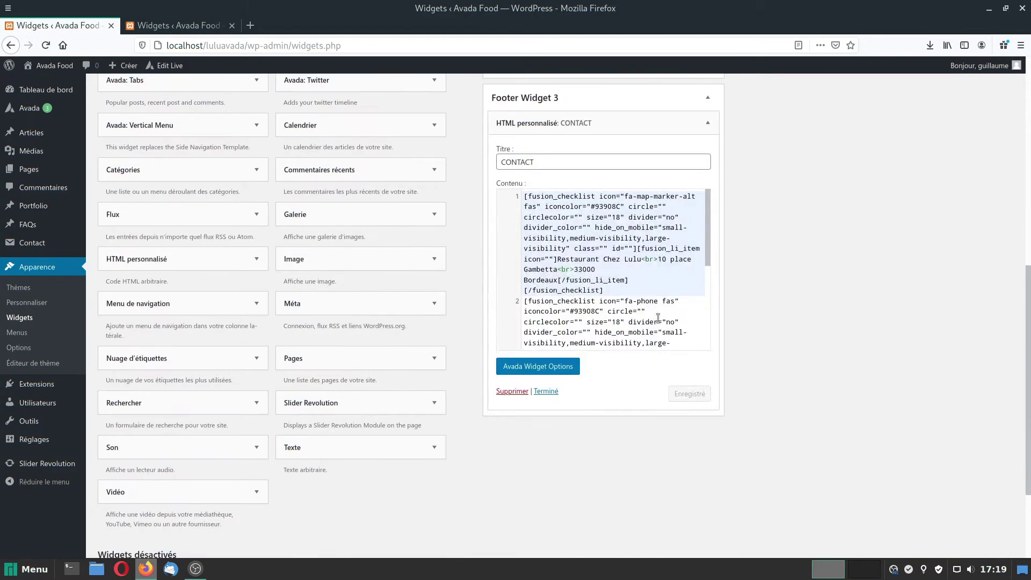
scroll(642, 260, "up", 2)
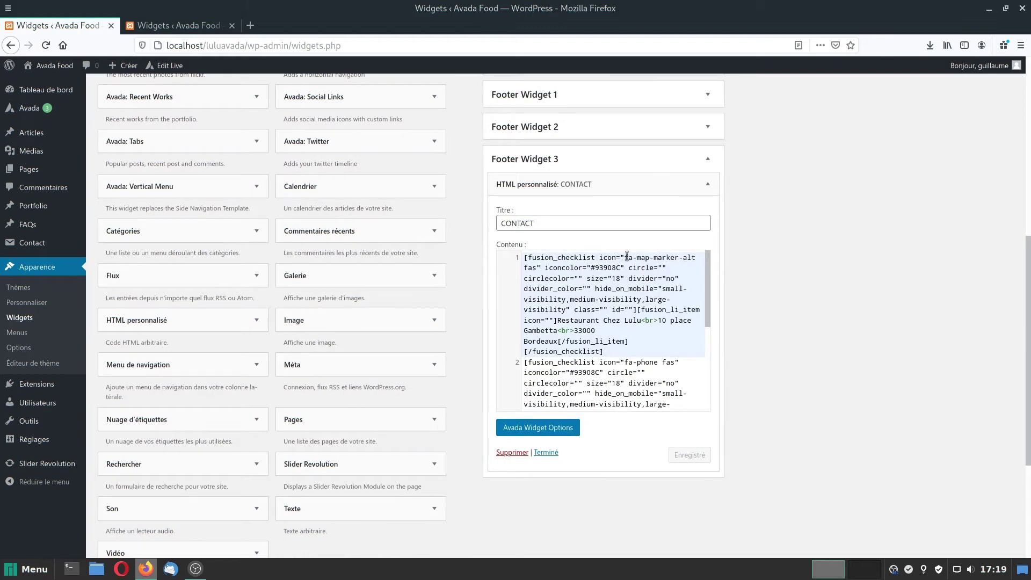
mouse_move(626, 257)
left_mouse_down()
mouse_move(684, 258)
mouse_move(537, 270)
left_mouse_up()
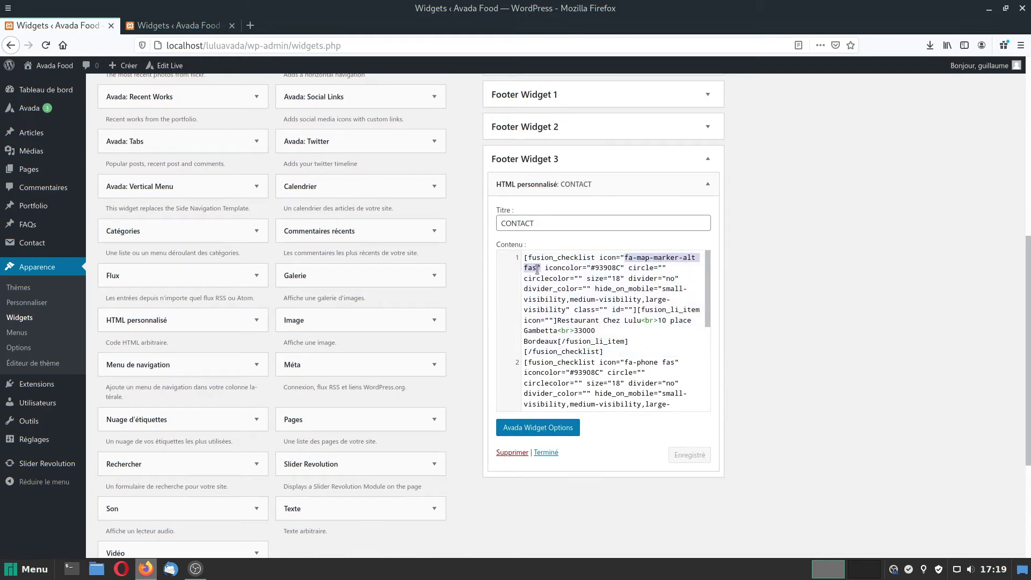
key("ctrl+t")
Search Google for 'font awesome' and open the fontawesome.com result.
left_click(410, 218)
type("f")
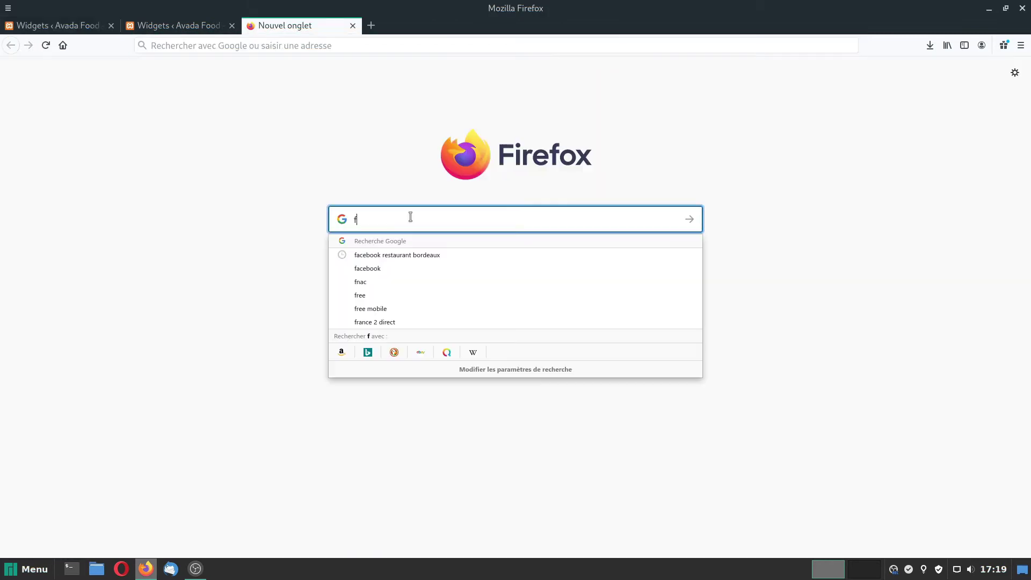
type("ont a")
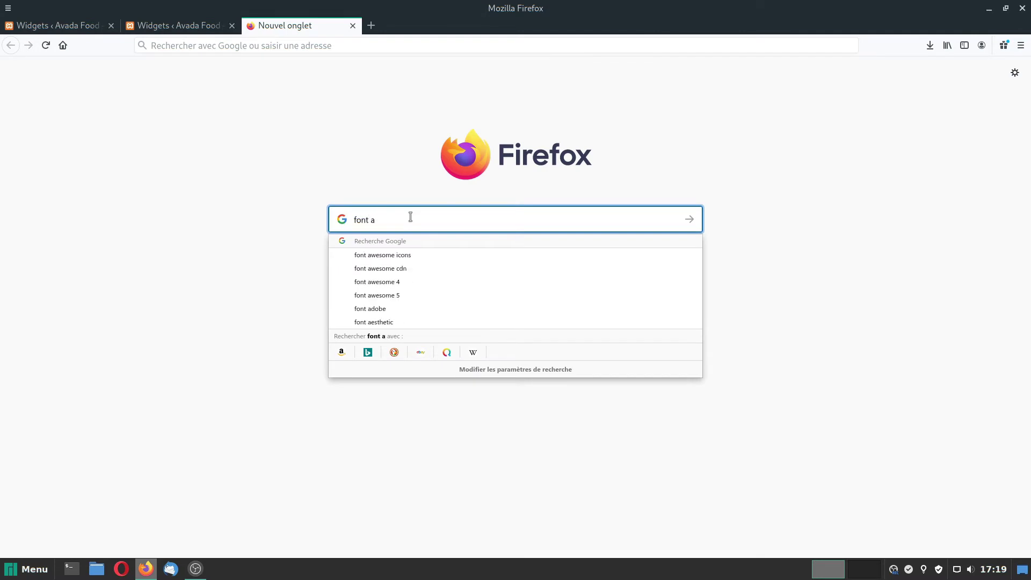
type("wesome")
key("Return")
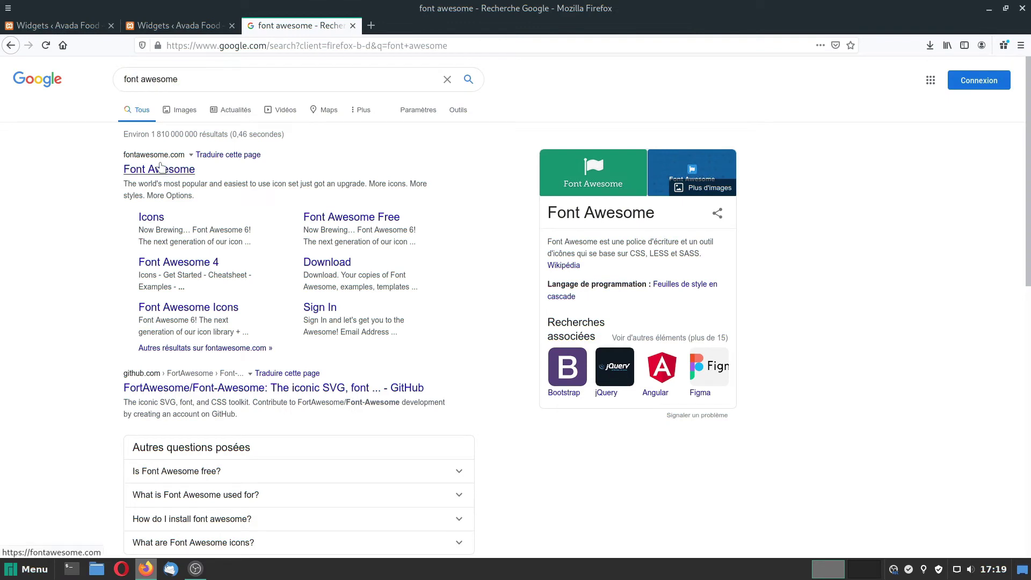
left_click(164, 172)
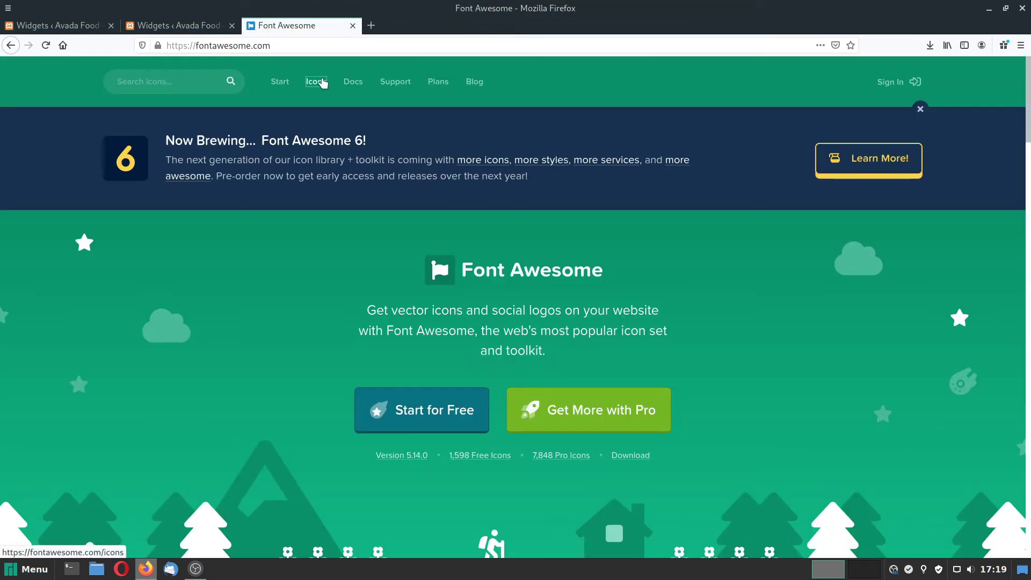
Search the Font Awesome icon gallery for 'map' and open the map-signs icon page.
left_click(321, 82)
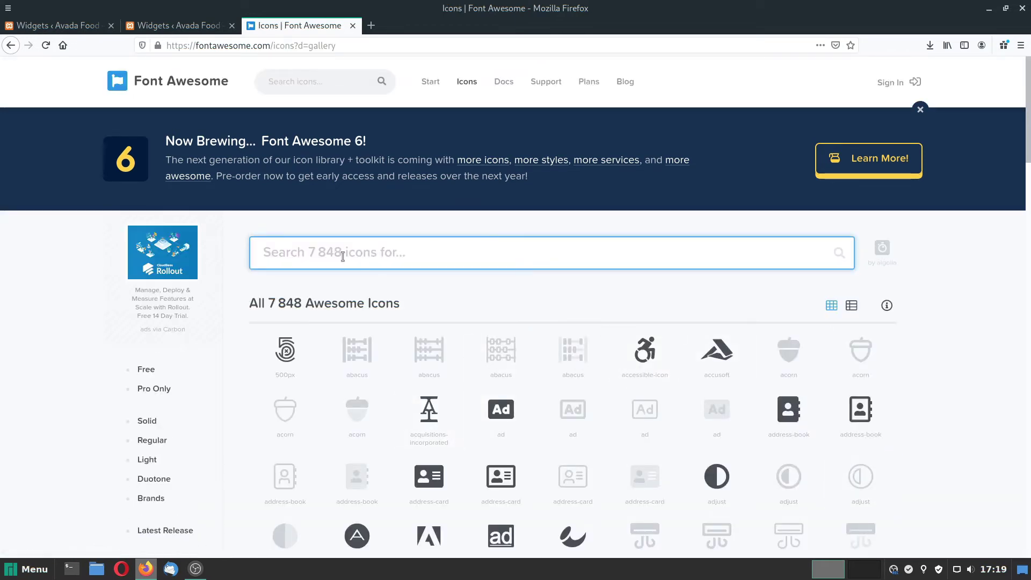
type("map")
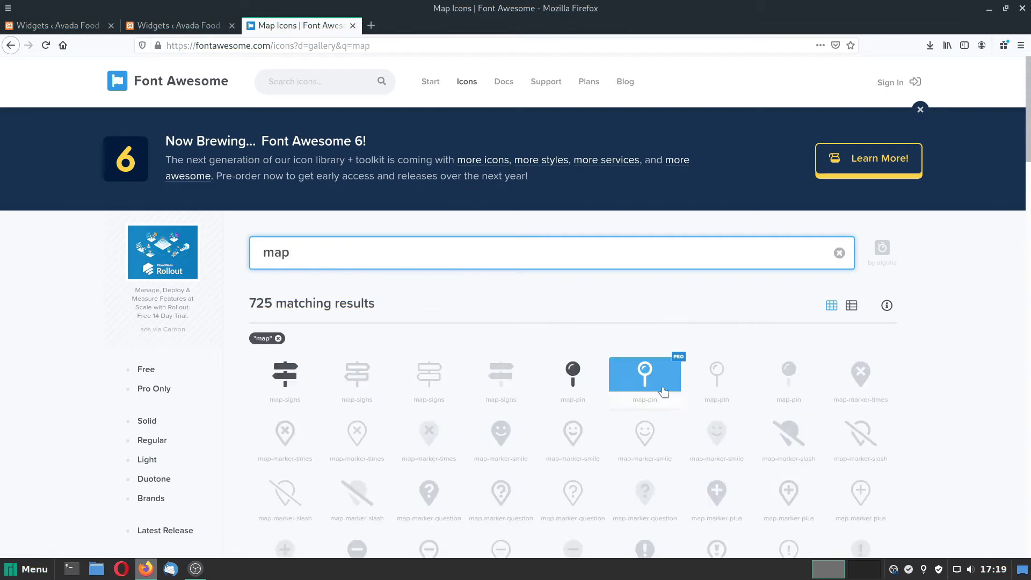
scroll(673, 460, "down", 3)
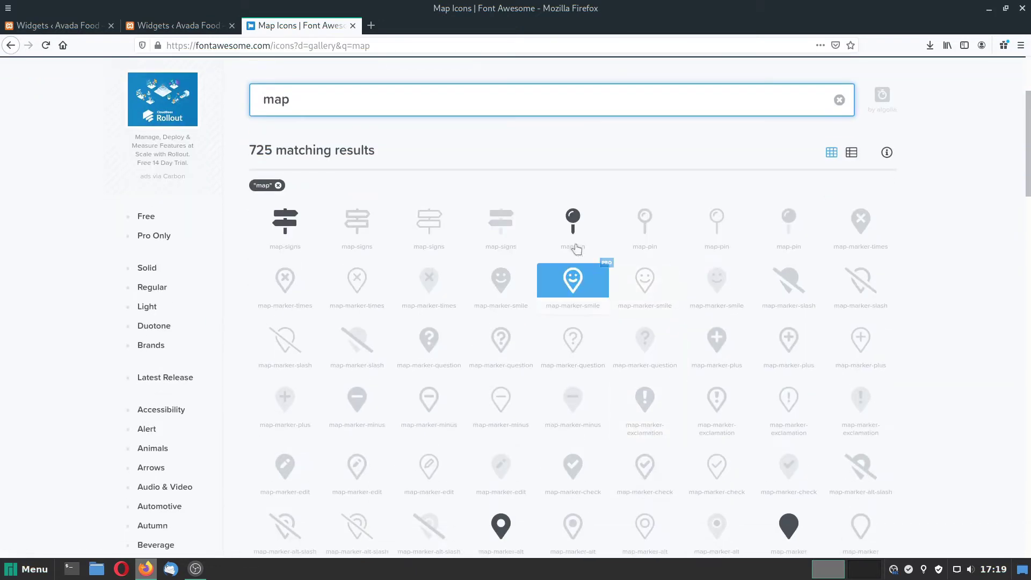
scroll(574, 236, "down", 2)
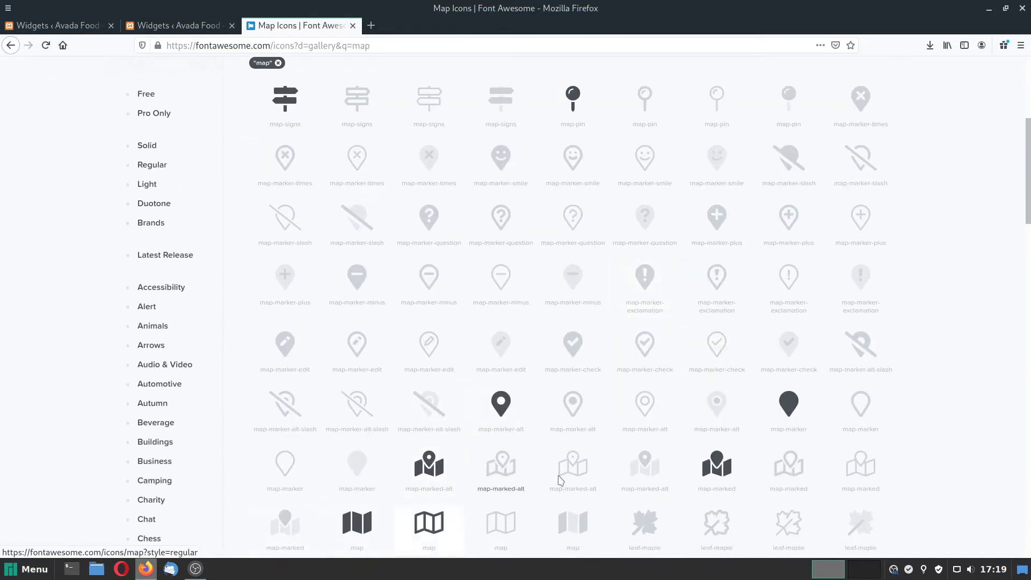
scroll(687, 437, "down", 3)
scroll(642, 425, "down", 3)
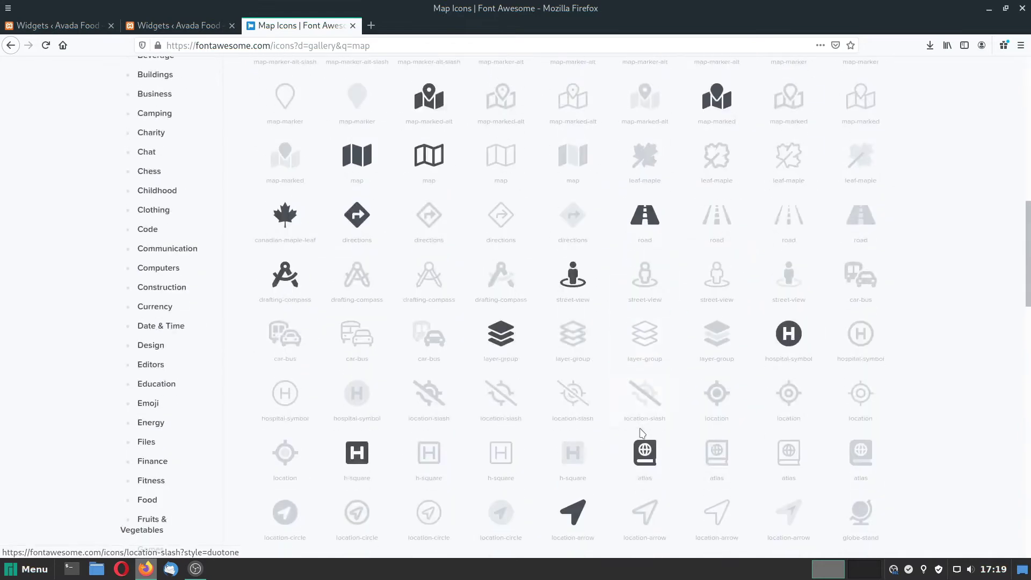
scroll(505, 328, "up", 15)
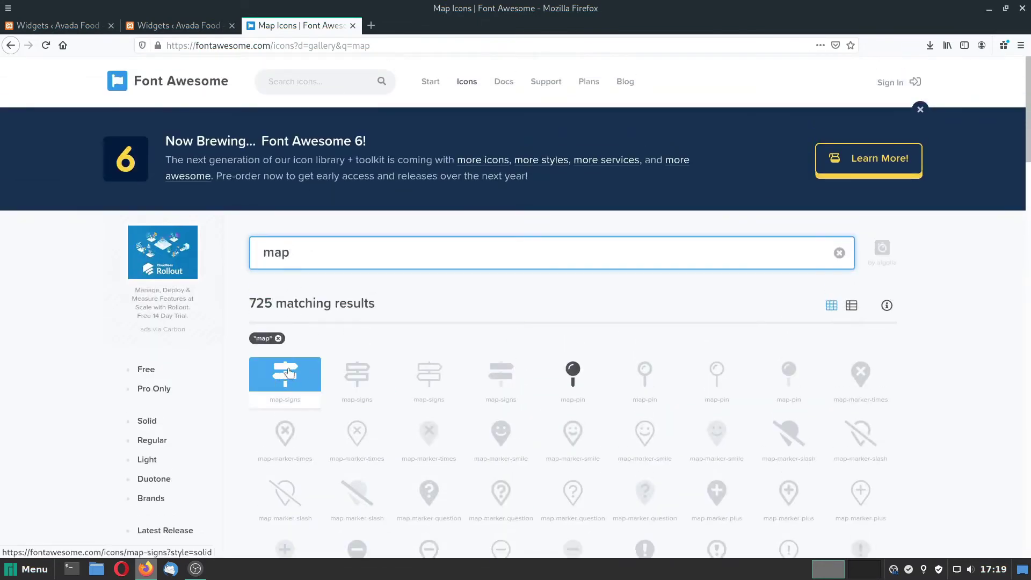
left_click(288, 371)
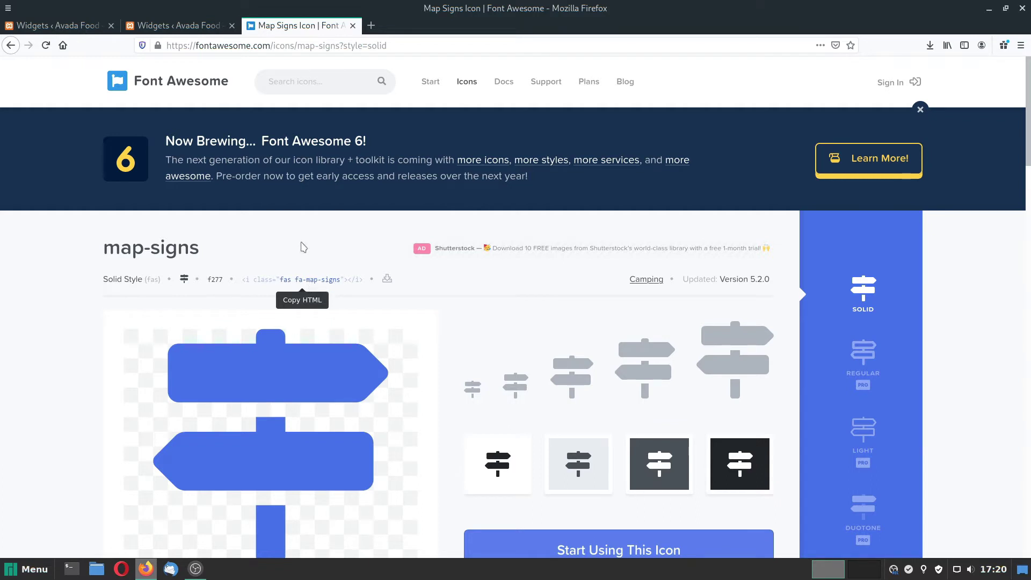
left_click(154, 28)
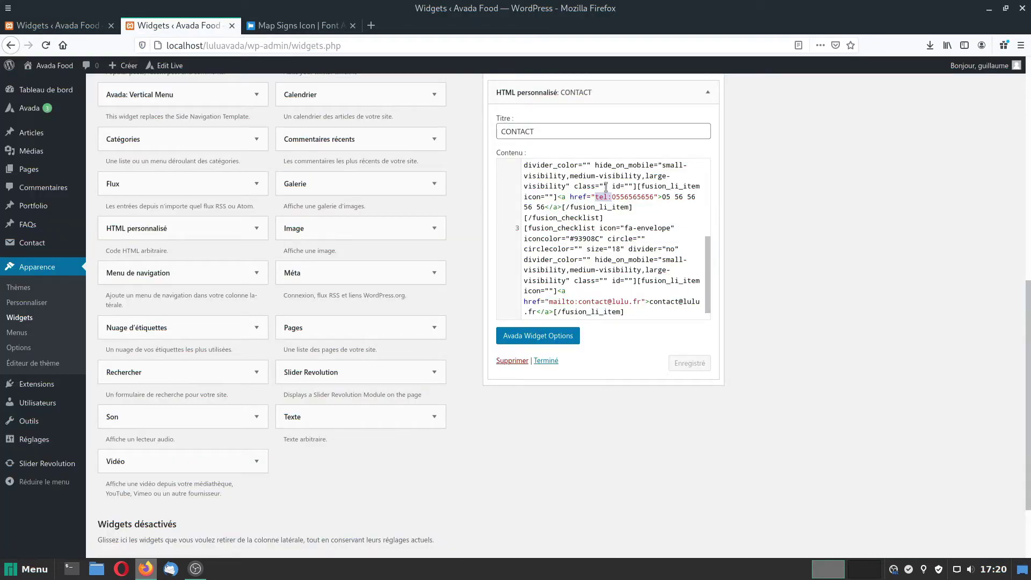
Change the address icon class from fa-map-marker-alt to fa-map-signs and save the CONTACT widget.
scroll(606, 188, "up", 5)
left_click_drag(654, 257, 694, 257)
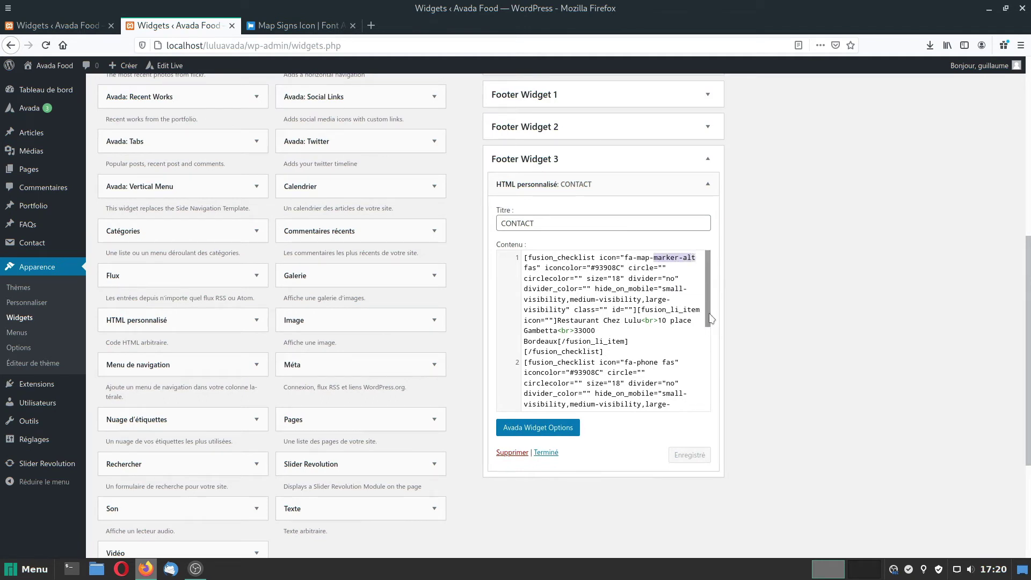
type("signs")
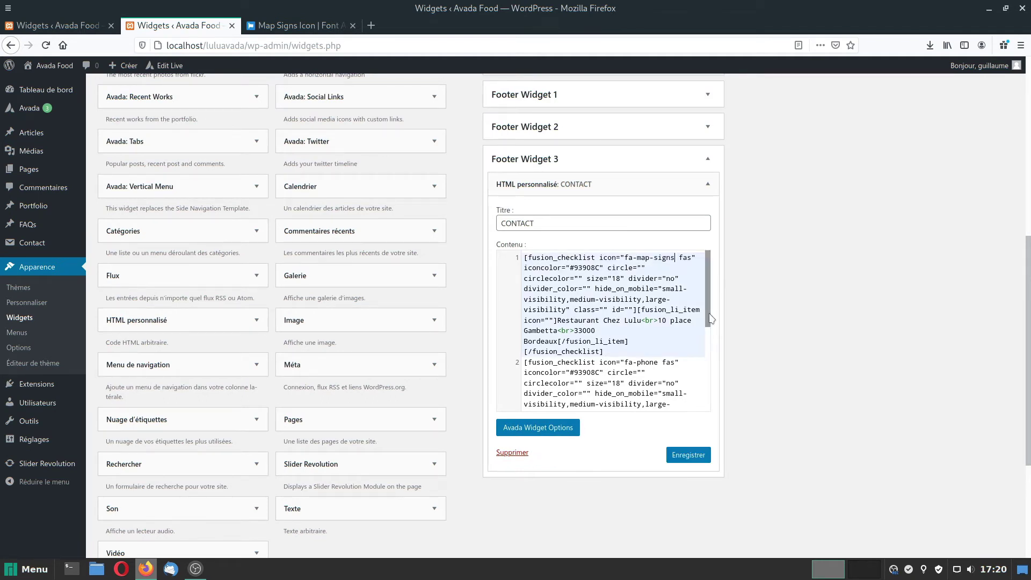
left_click(687, 455)
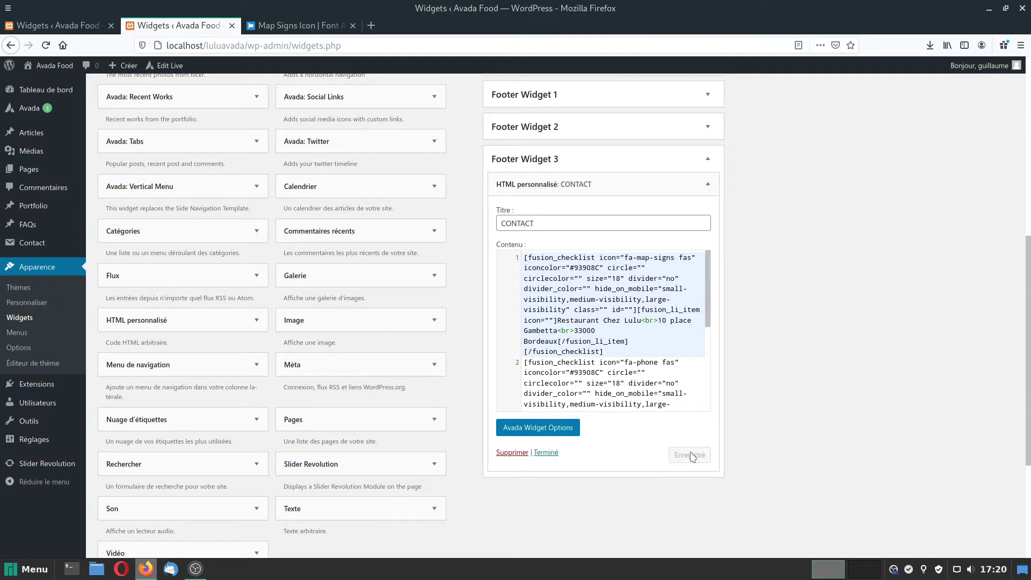
Verify the signpost icon in the front page footer, then return to Widgets.
left_click(56, 23)
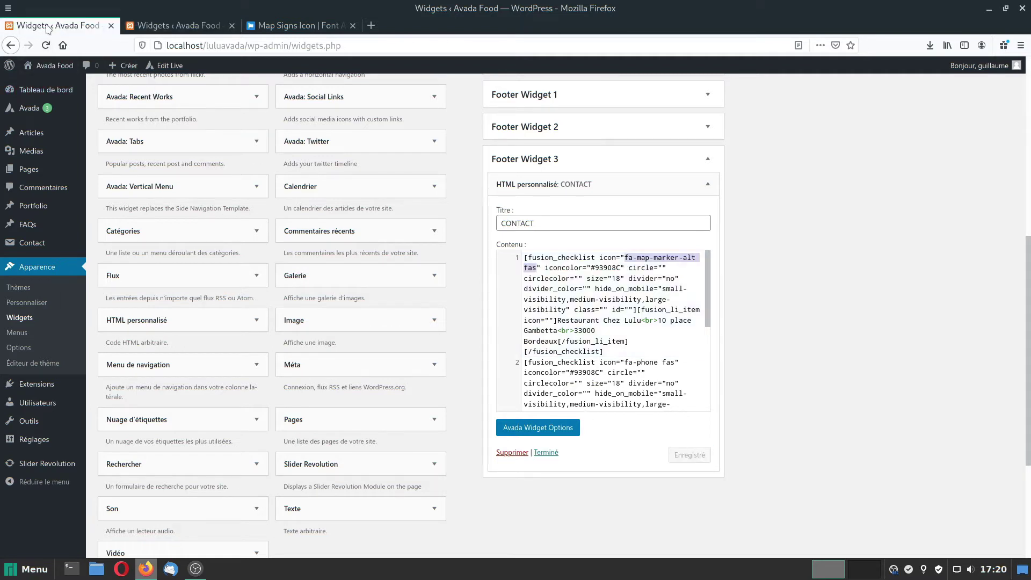
left_click(51, 66)
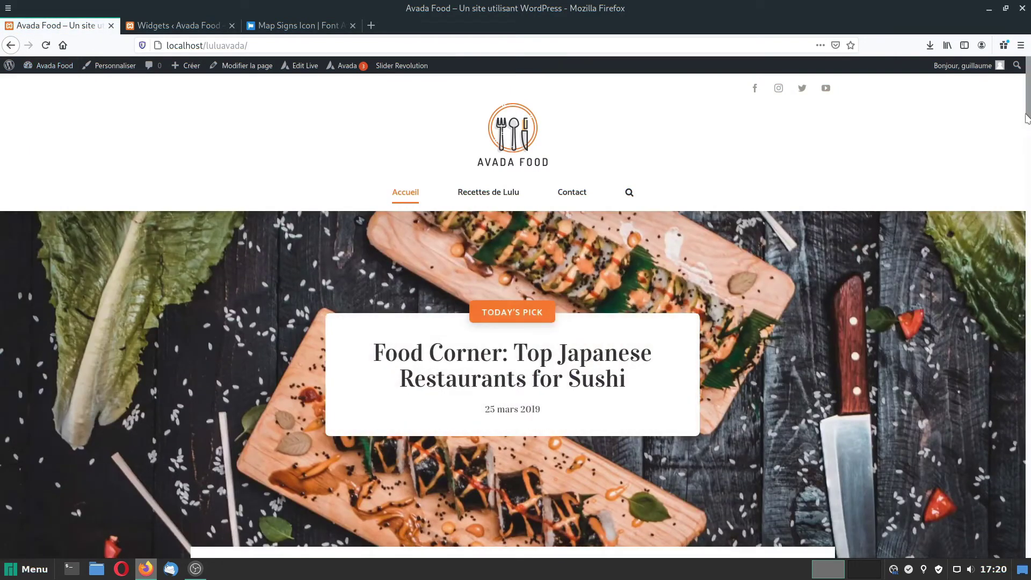
left_click_drag(1028, 114, 1028, 543)
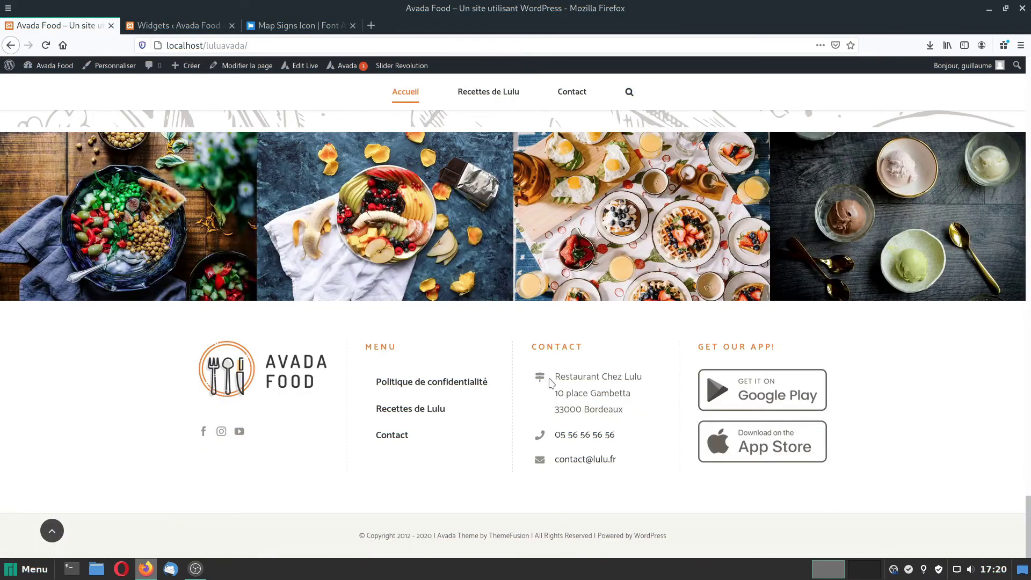
left_click(306, 25)
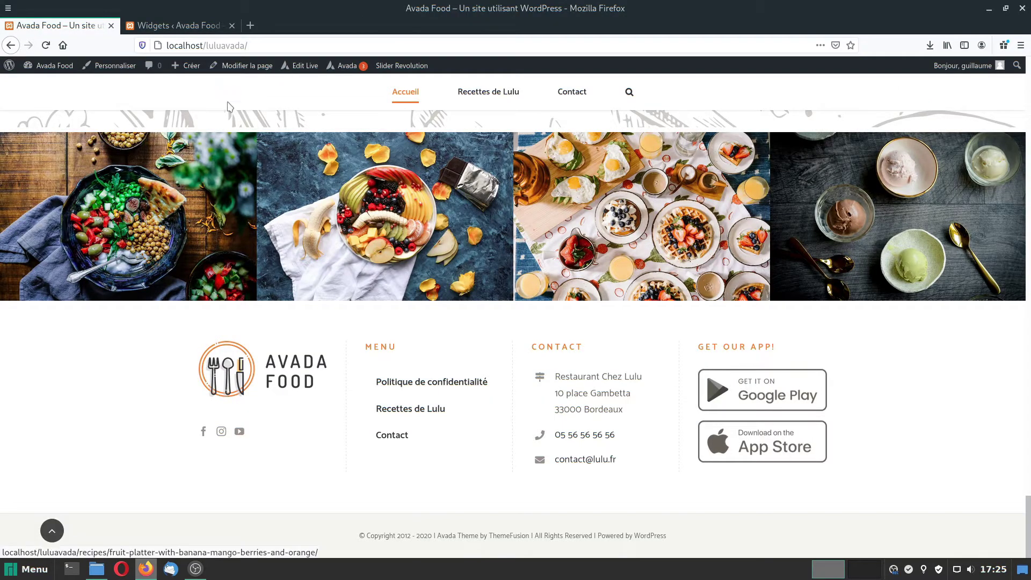
mouse_move(48, 66)
left_click(35, 115)
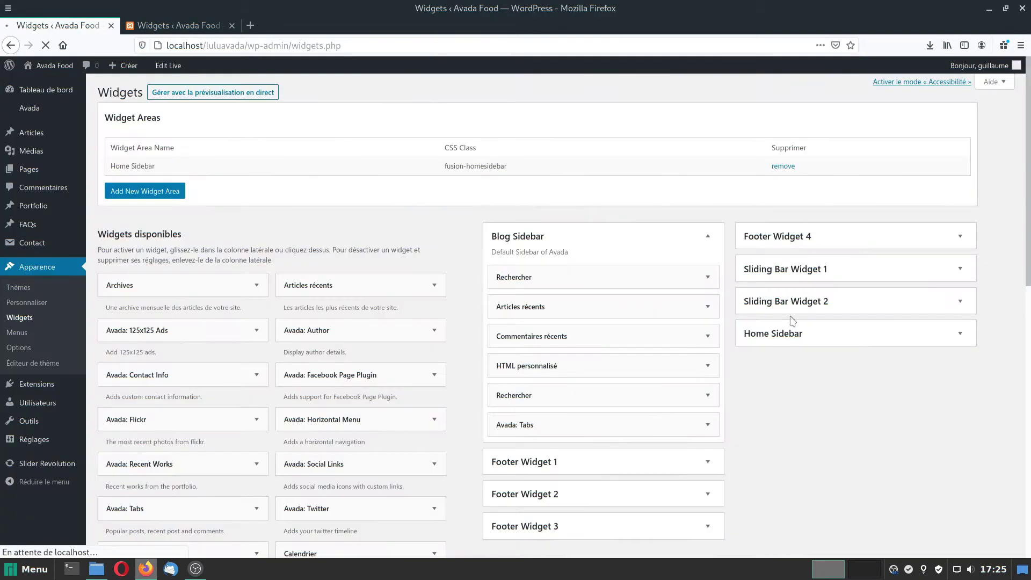
Expand Footer Widget 4 and remove its 'Get our App!' text widget, leaving the area empty.
left_click(849, 237)
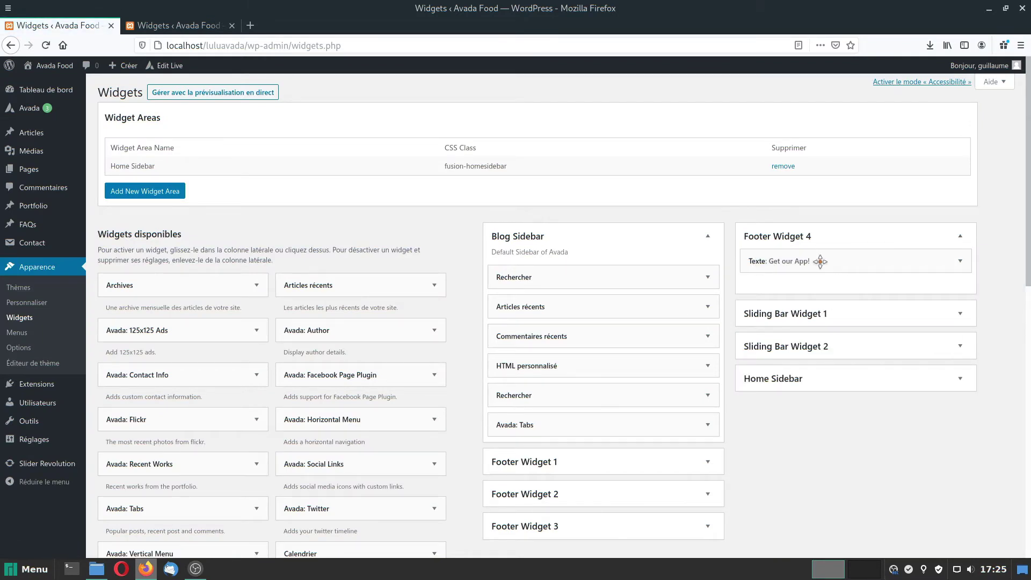
left_click_drag(816, 260, 264, 255)
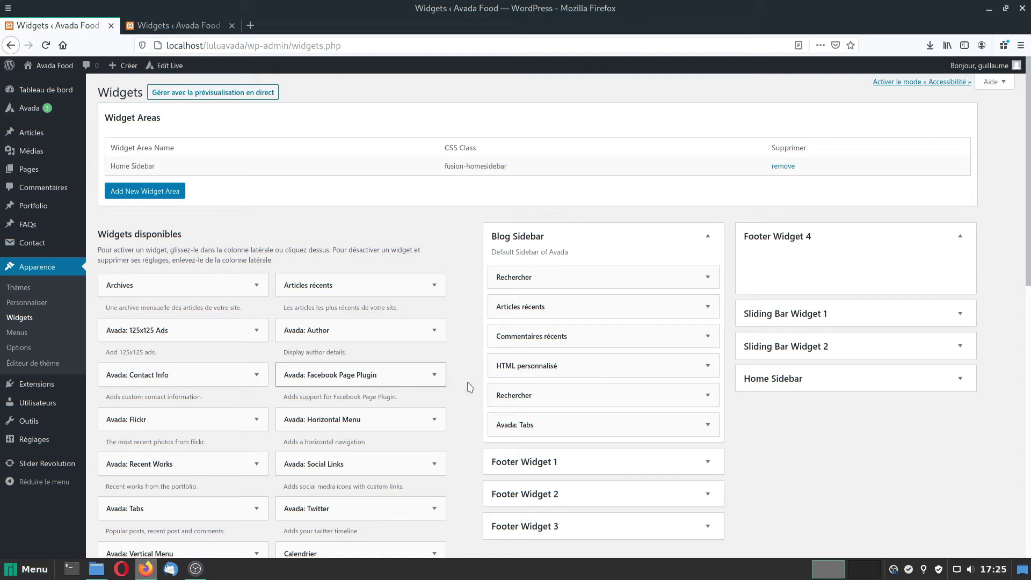
scroll(484, 392, "down", 5)
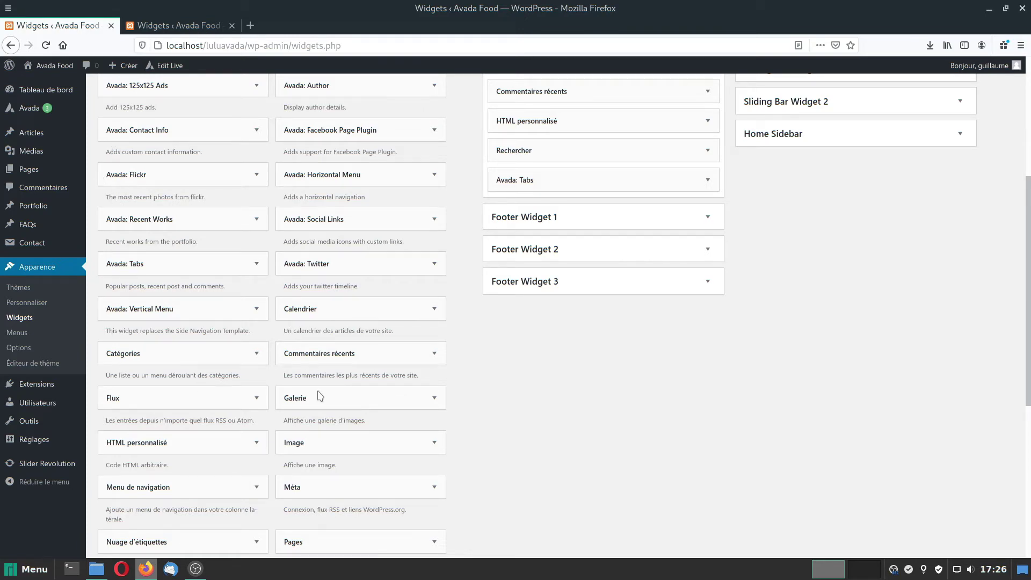
scroll(124, 425, "down", 3)
scroll(139, 375, "down", 2)
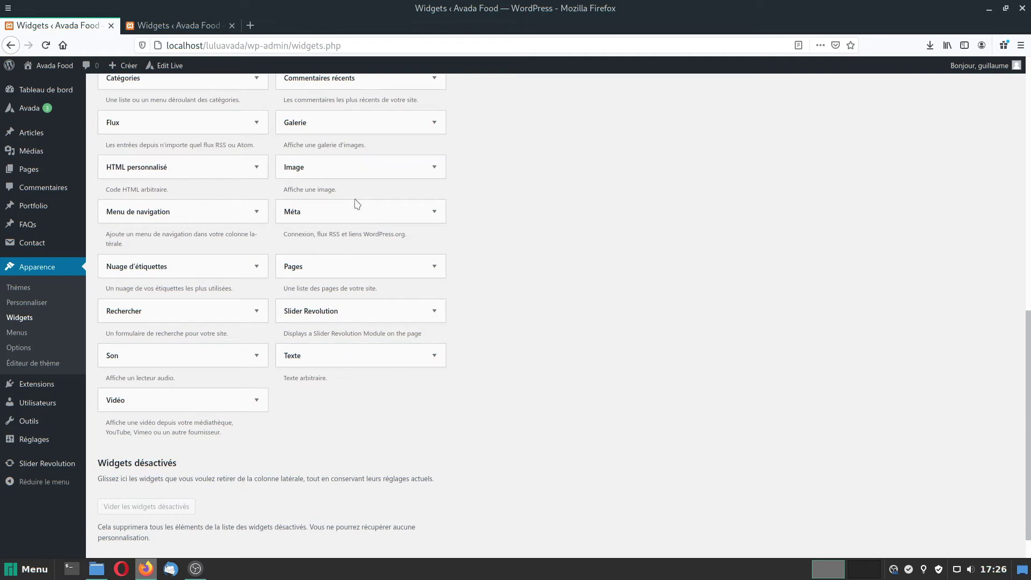
scroll(235, 293, "up", 2)
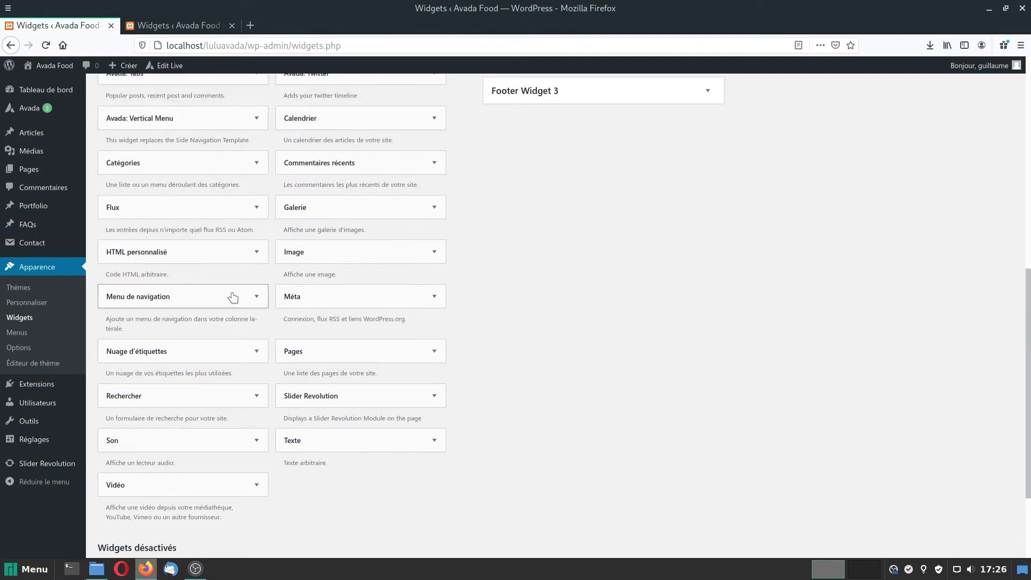
scroll(247, 308, "up", 2)
scroll(263, 339, "up", 6)
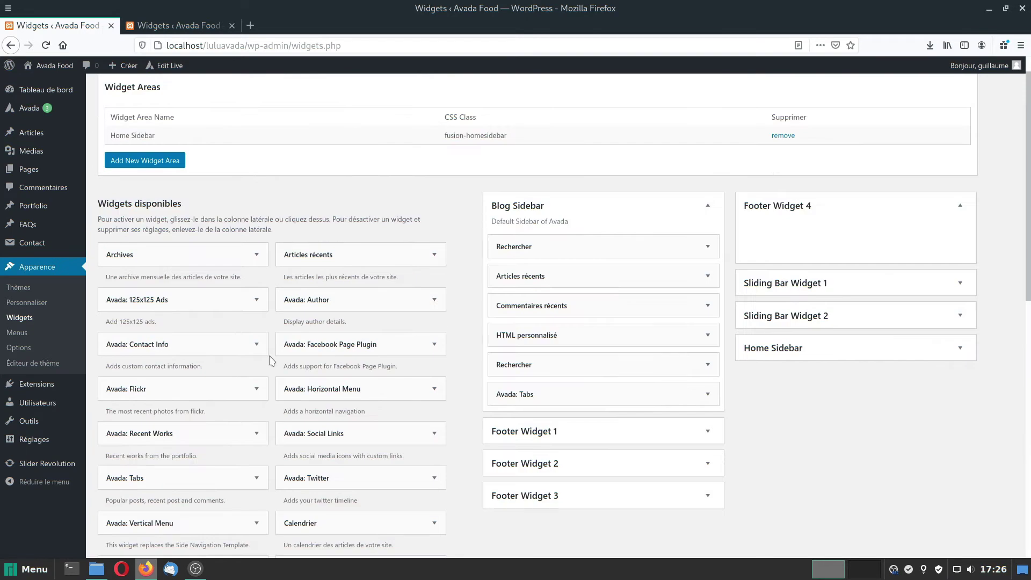
scroll(295, 322, "down", 1)
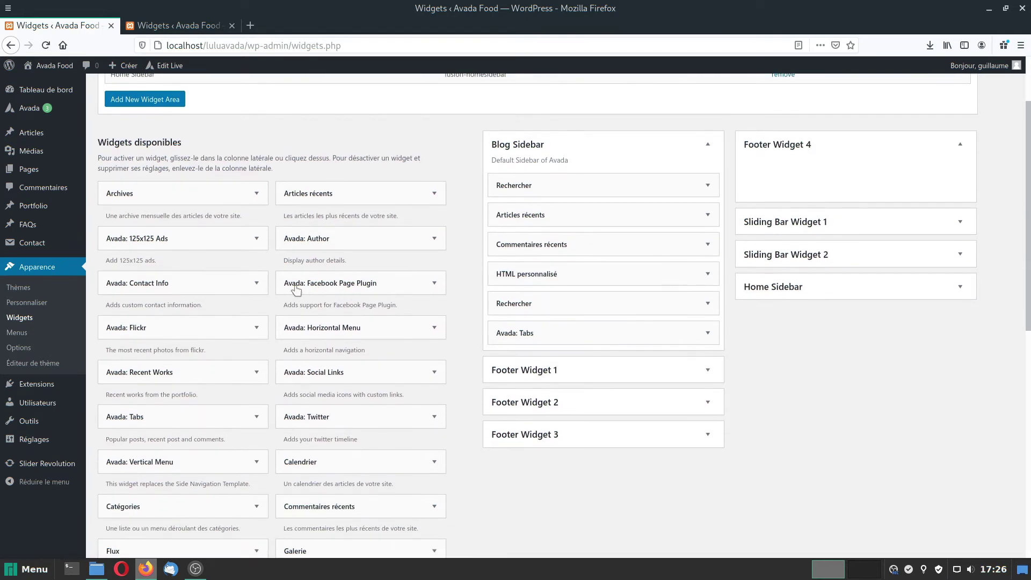
Add a Facebook Page Plugin widget titled Facebook to Footer Widget 4 with the page URL, and save.
left_click_drag(328, 289, 722, 241)
key("BackSpace")
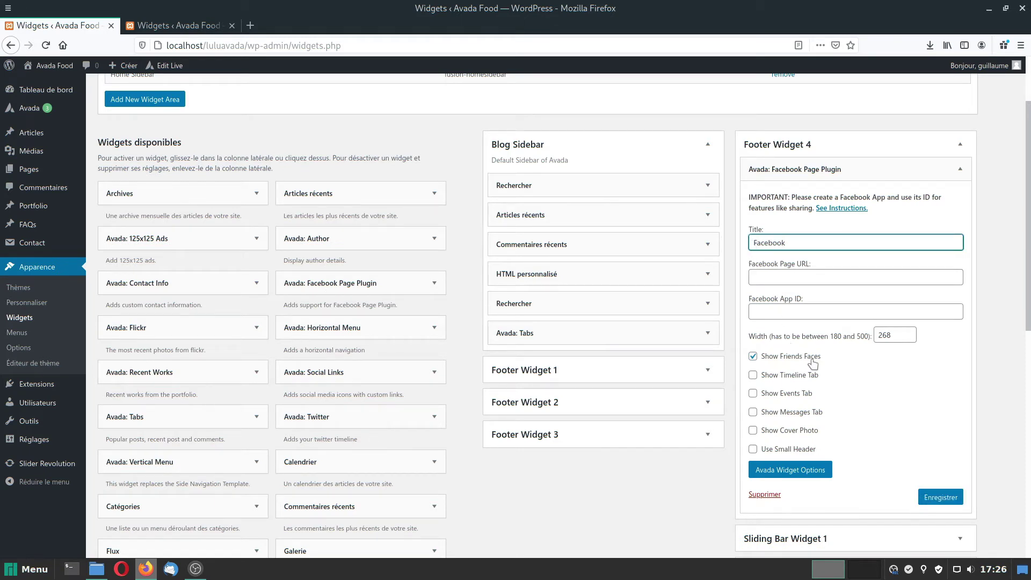
left_click(776, 276)
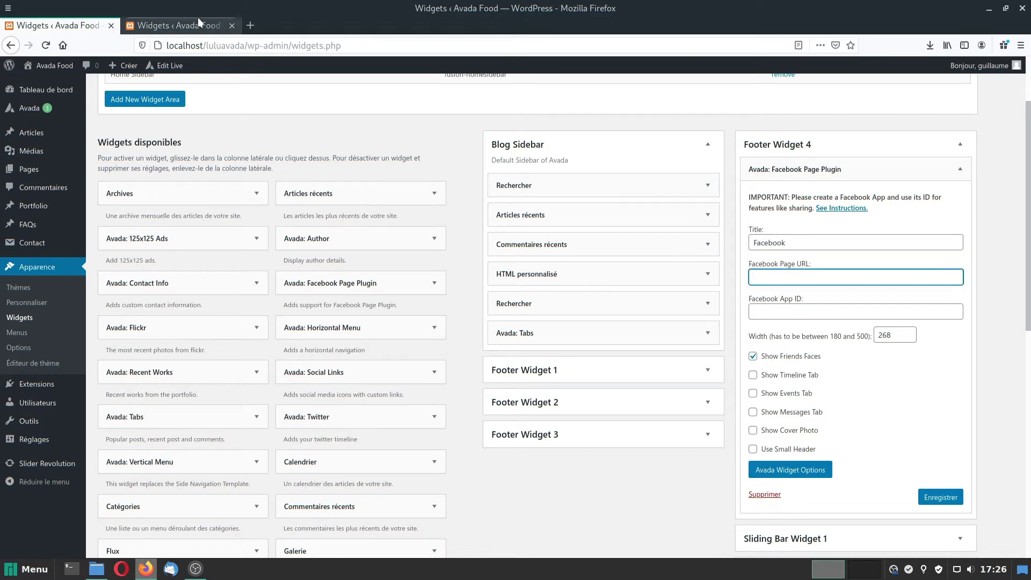
type("https://fr-fr.facebook.com/comchezmeme/")
left_click(941, 498)
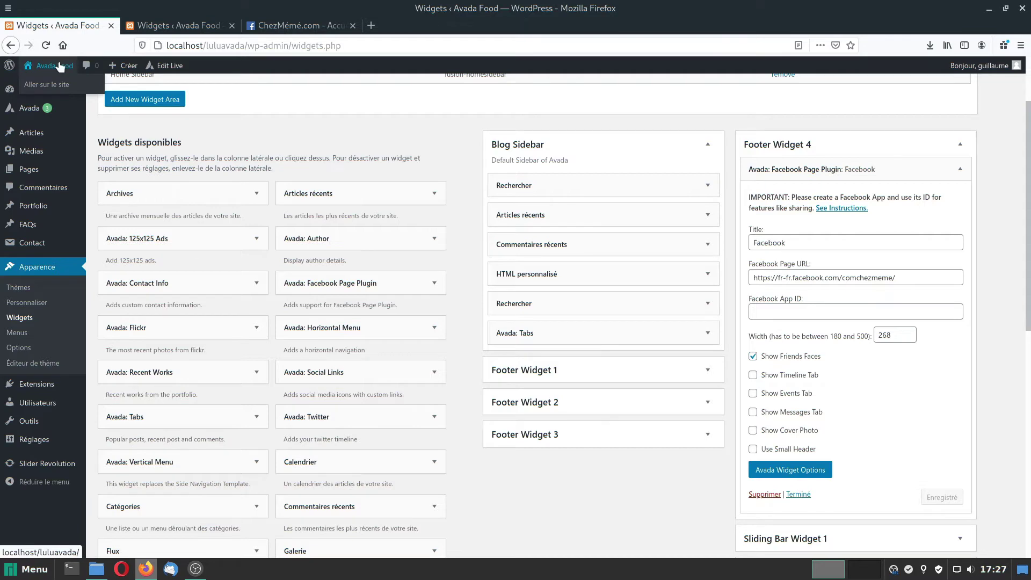
Strip the 'fr-fr.' prefix from the widget's Facebook URL and save it again.
left_click(176, 26)
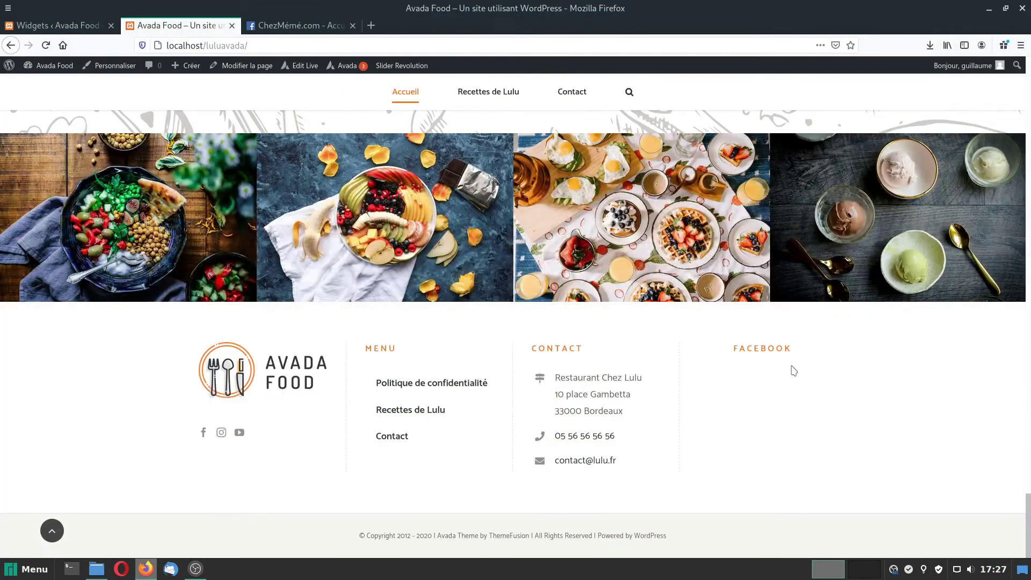
left_click(67, 24)
left_click(791, 278)
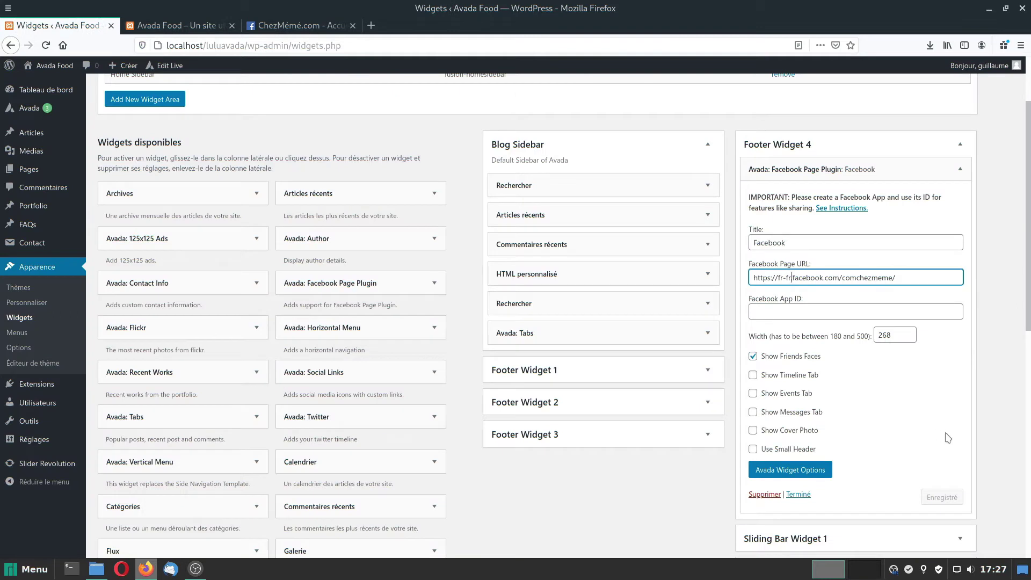
key("BackSpace")
key("BackSpace")
key("BackSpace")
key("BackSpace")
key("BackSpace")
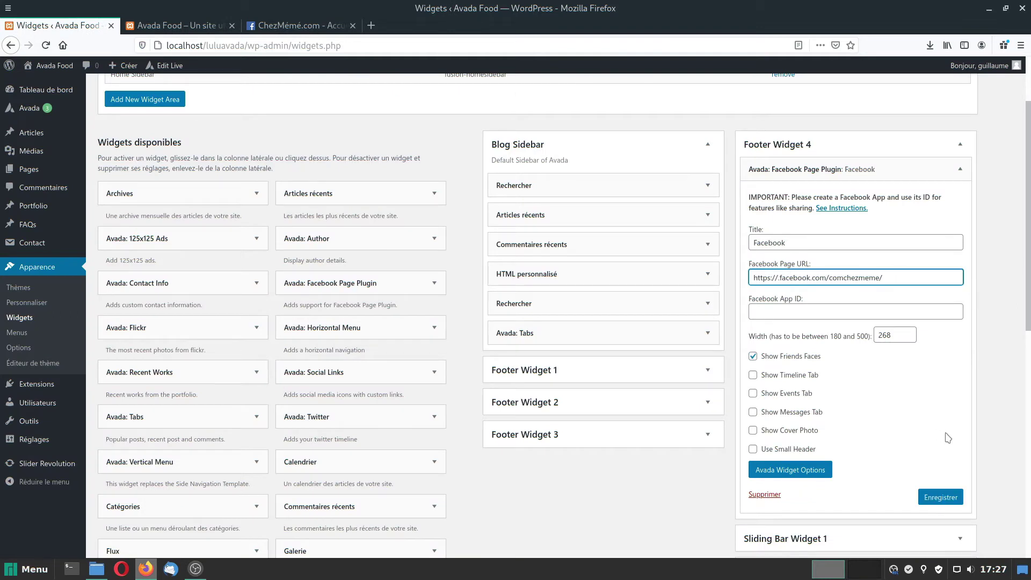
key("Delete")
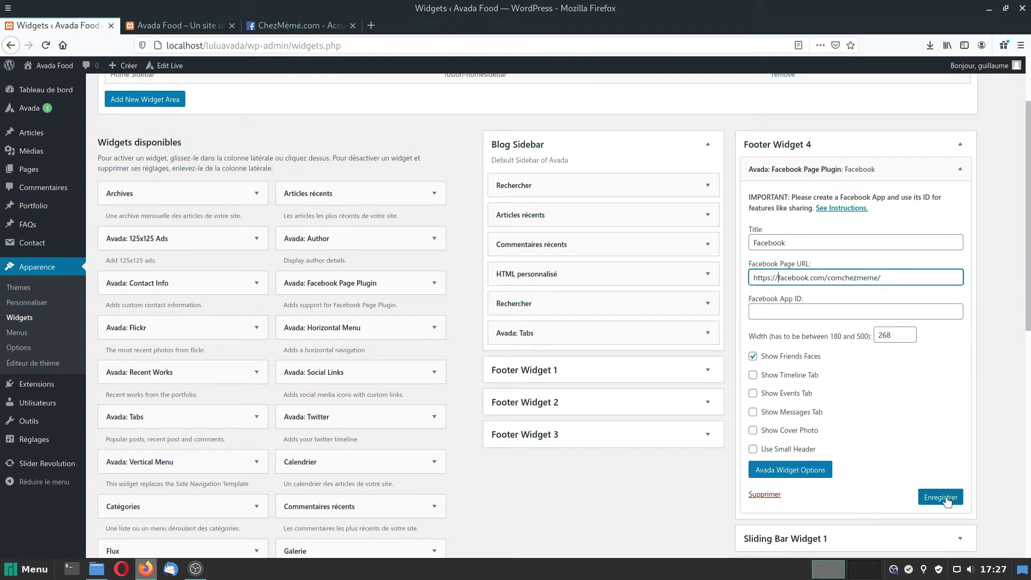
left_click(943, 497)
left_click(161, 25)
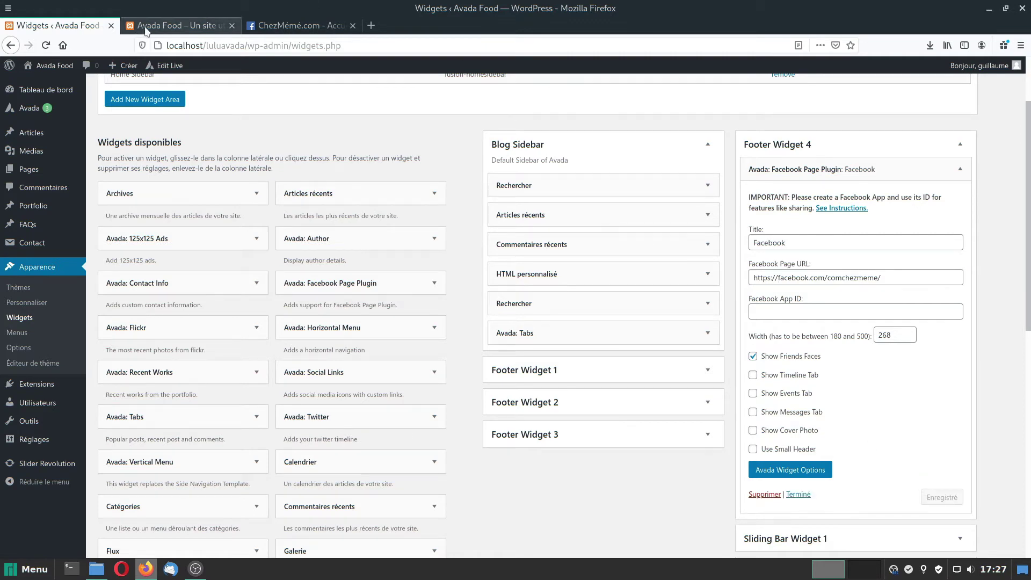
Reload the home page and check that the footer's Facebook column shows the ChezMémé page box.
left_click(46, 46)
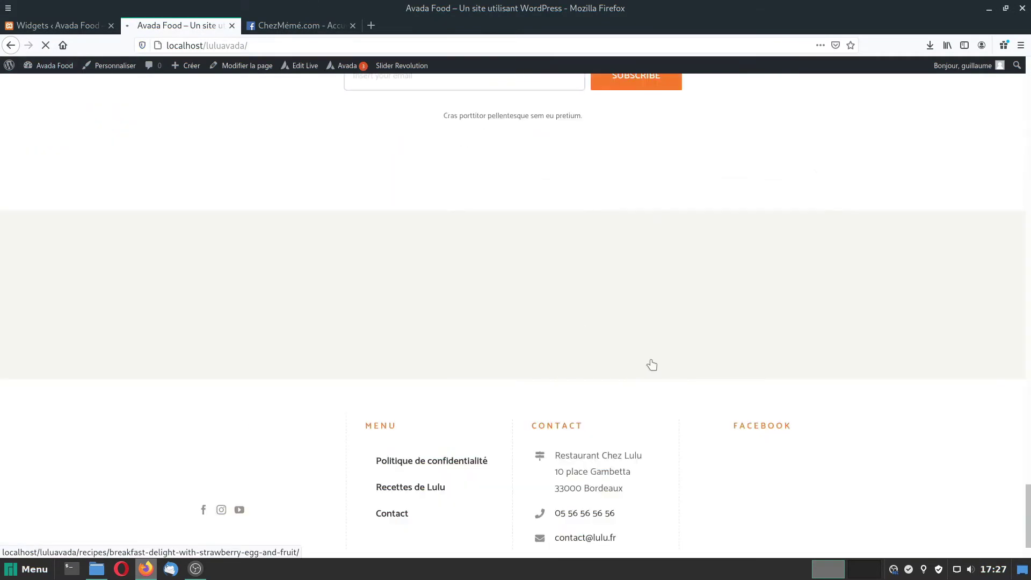
scroll(651, 364, "up", 3)
scroll(771, 363, "down", 5)
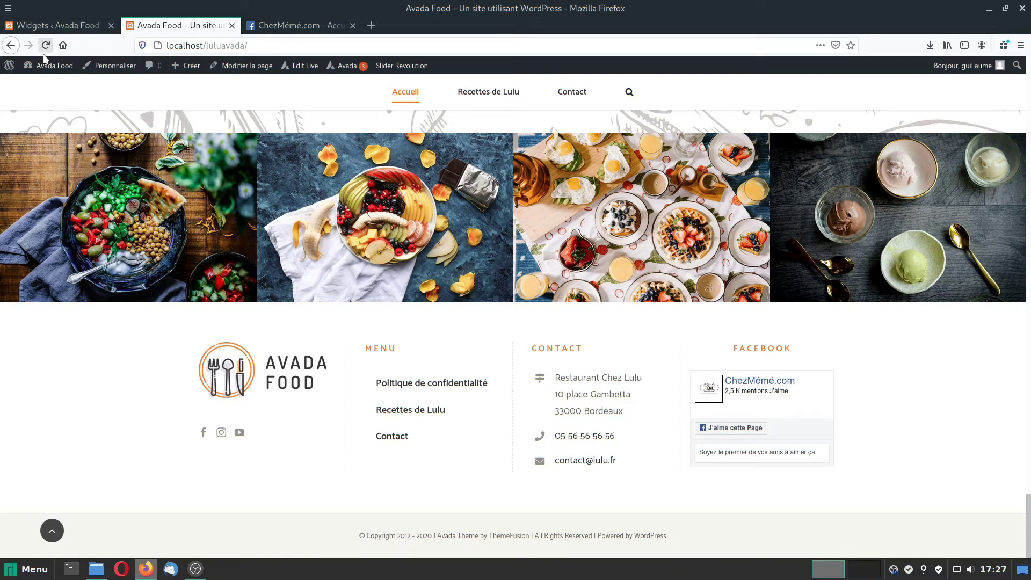
Open the Pied de page footer settings in the Avada theme options.
mouse_move(46, 68)
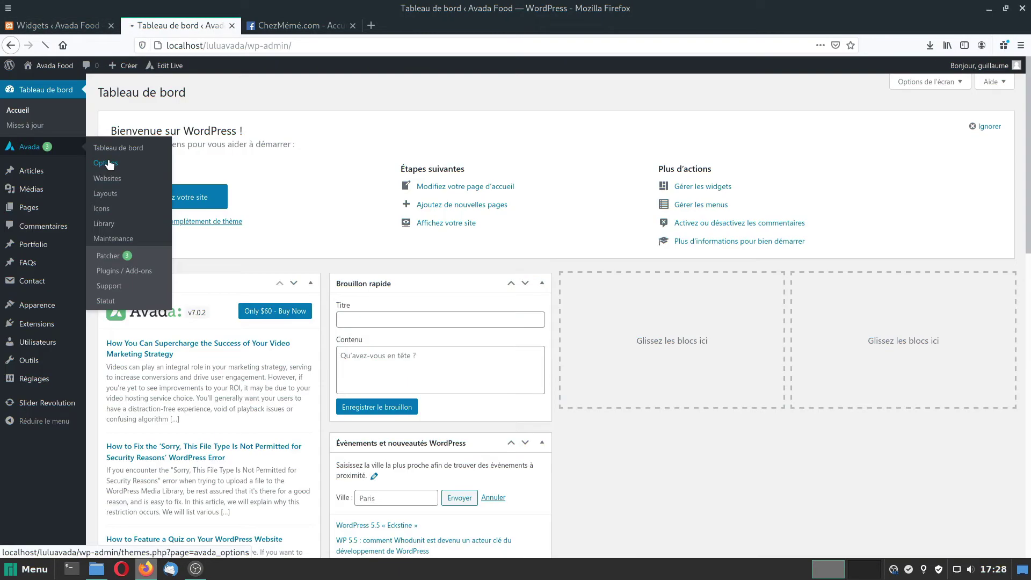
left_click(109, 165)
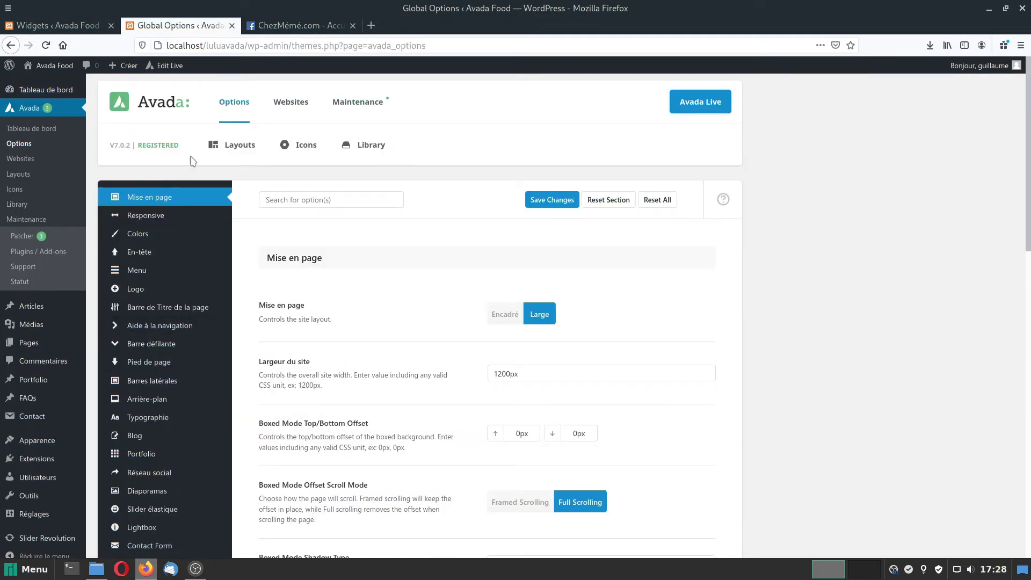
scroll(276, 371, "down", 2)
scroll(276, 371, "down", 6)
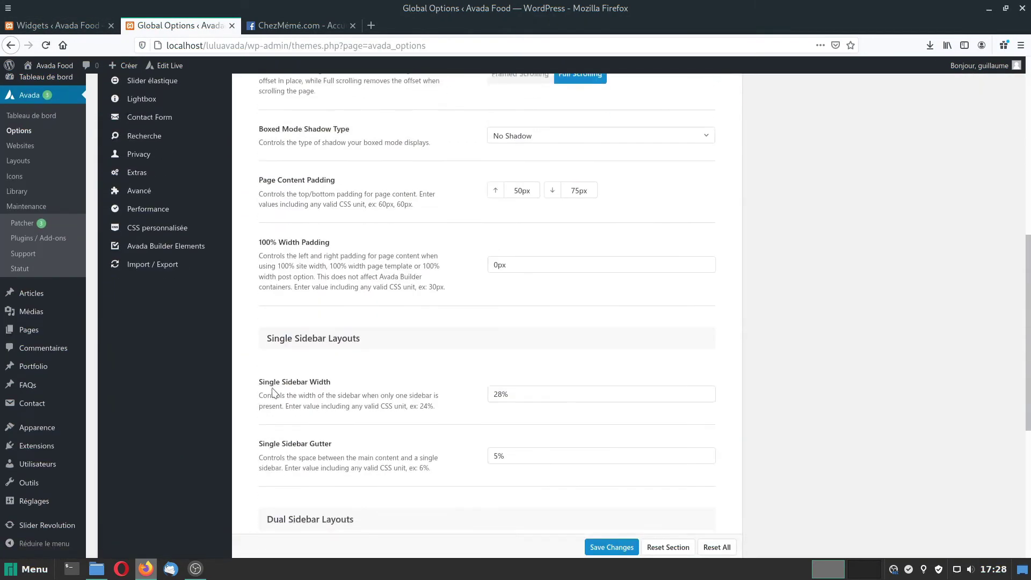
scroll(178, 258, "up", 3)
mouse_move(170, 229)
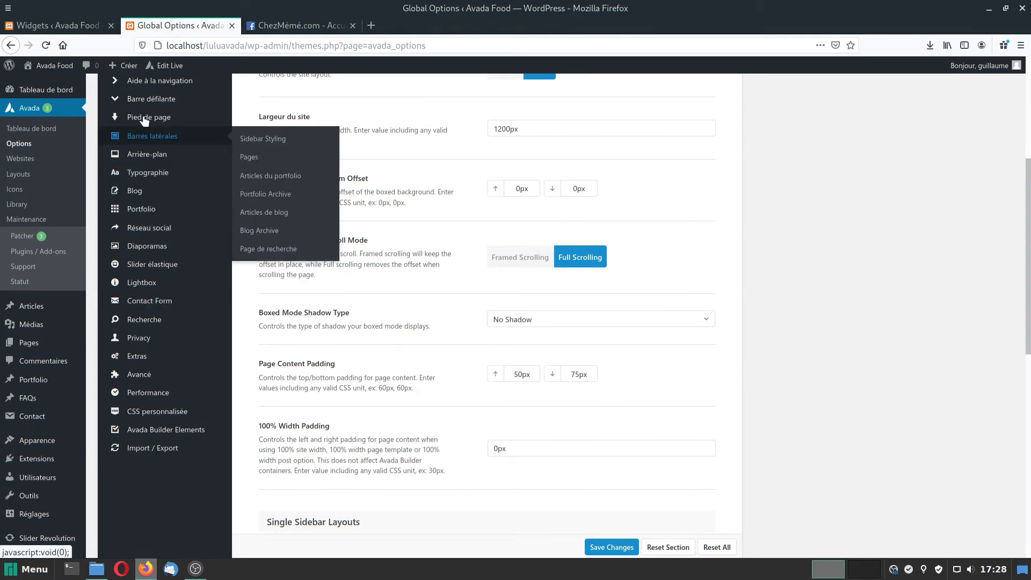
left_click(143, 118)
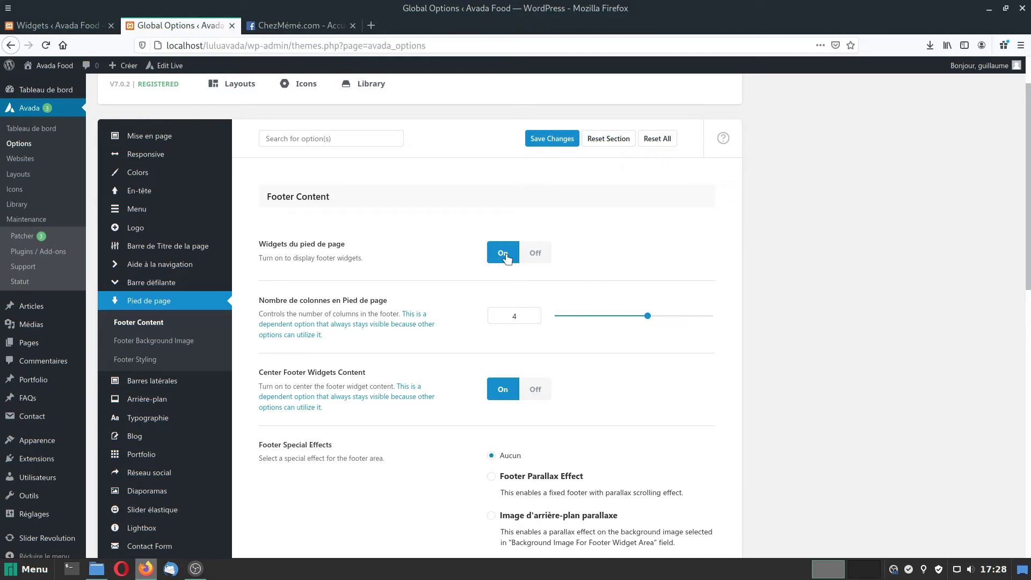
Replace the copyright text with '© 2020 Lulu corp. - Tous droits réservés', save, and view the site.
left_click(513, 318)
scroll(591, 275, "down", 2)
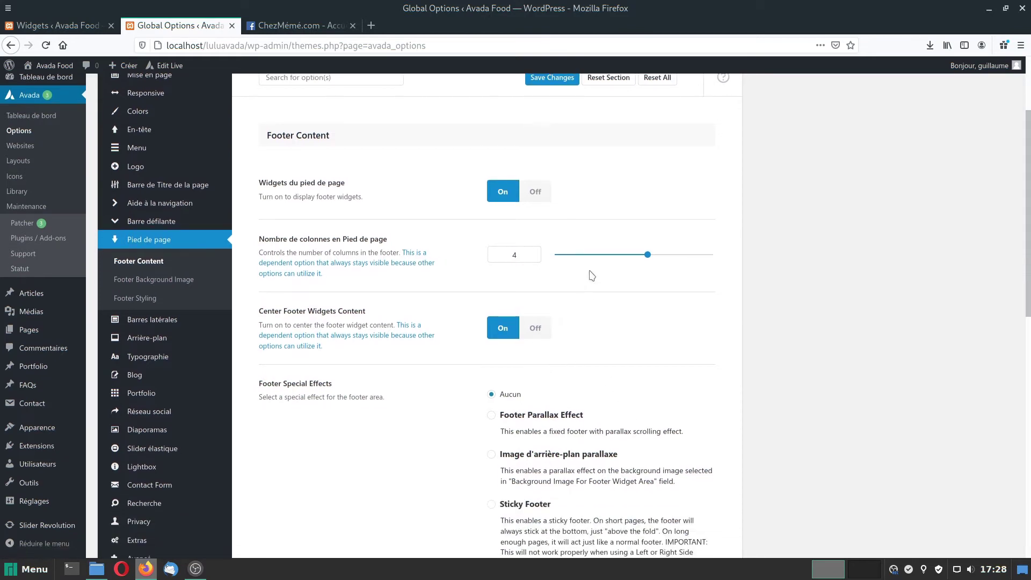
scroll(291, 269, "down", 8)
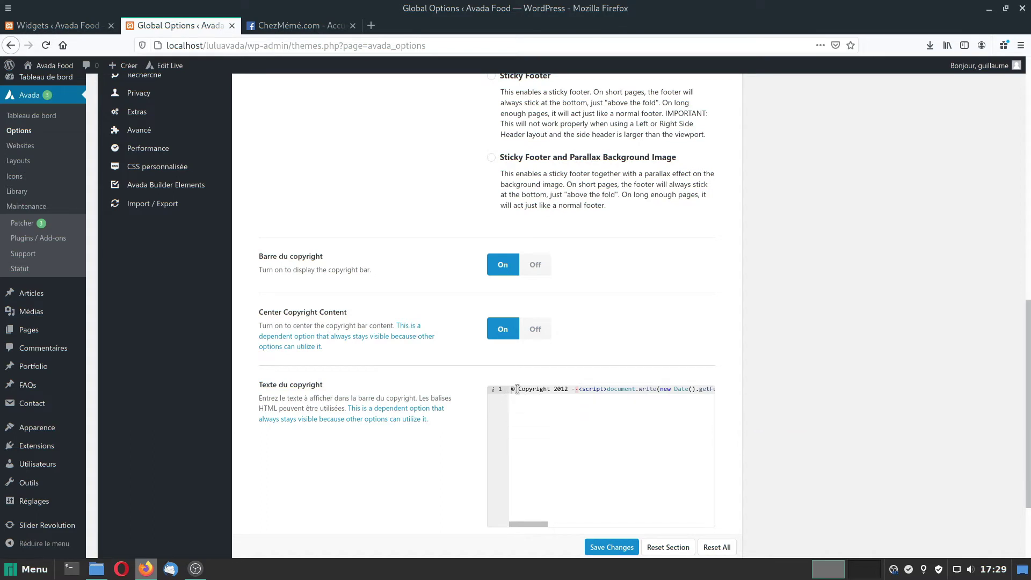
left_click_drag(517, 388, 788, 393)
type("©")
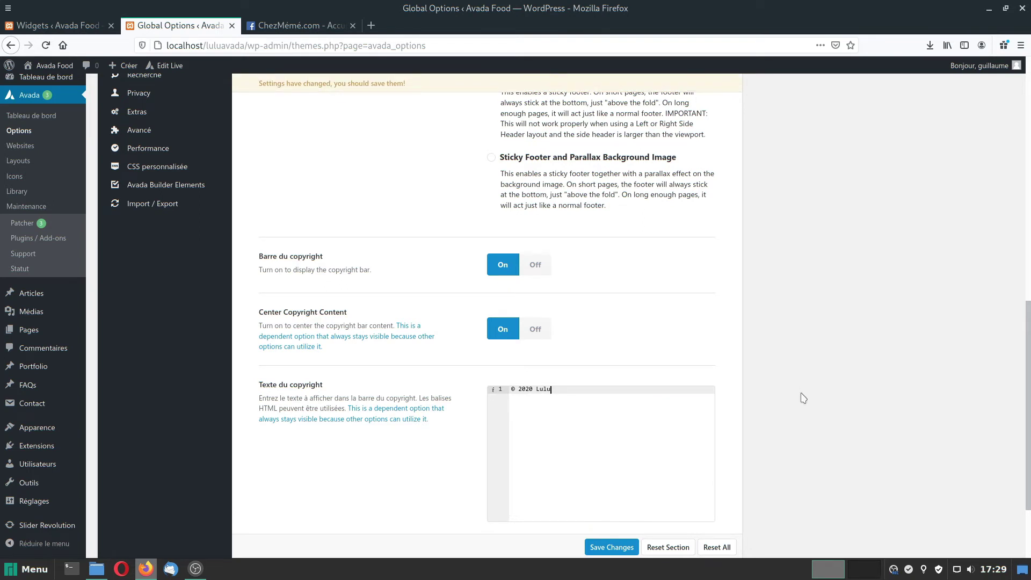
type("2020 Lulu corp. - Tous droits réservés")
scroll(805, 387, "down", 3)
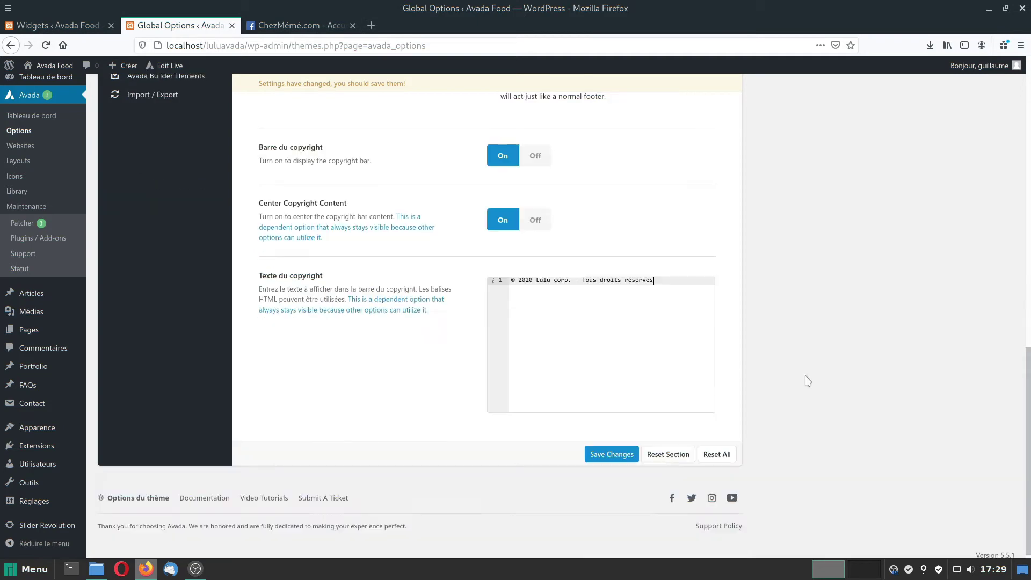
left_click(610, 454)
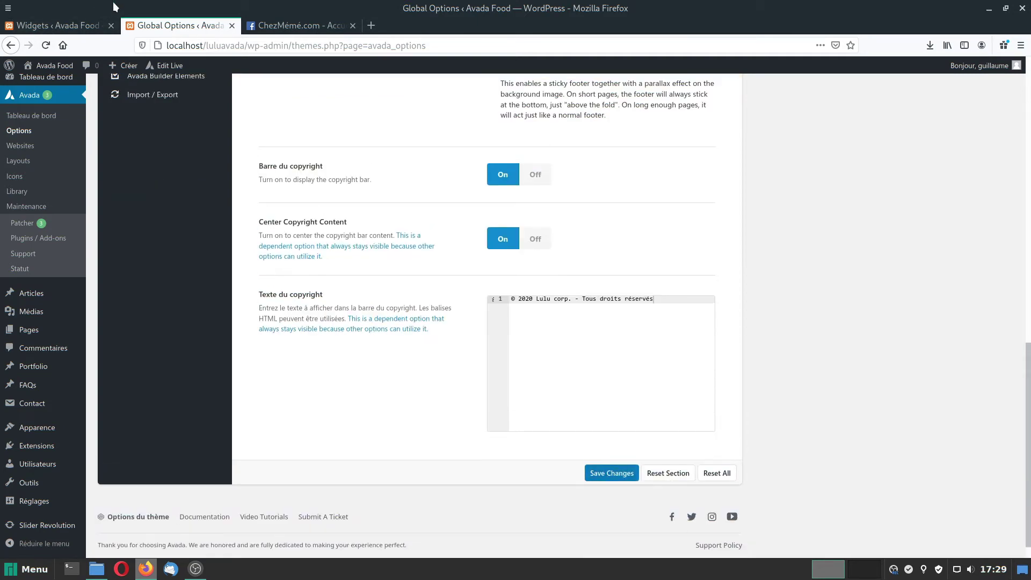
left_click(59, 25)
left_click(67, 66)
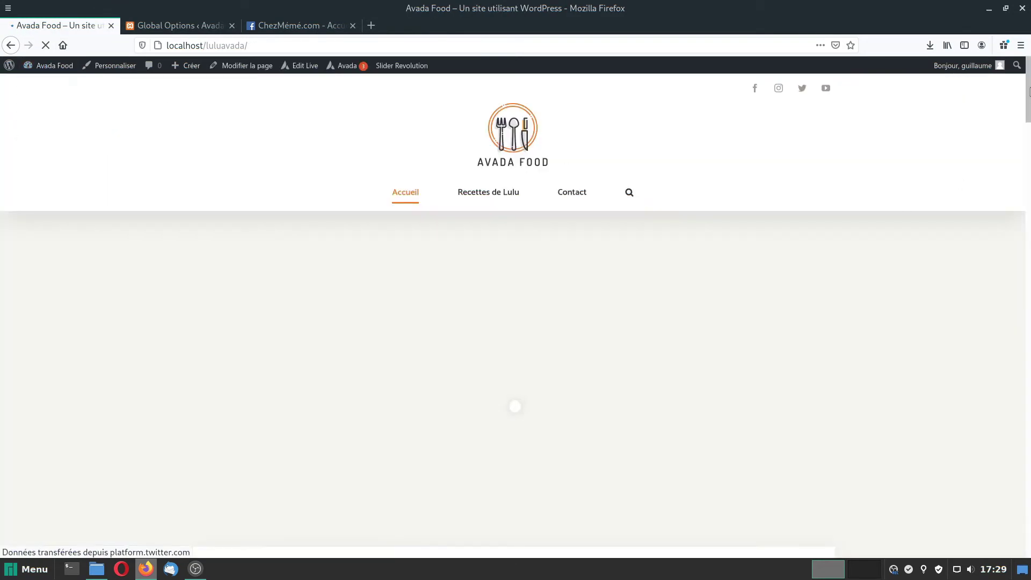
Go to the Recettes de Lulu page on the front end and launch it in Avada Live.
scroll(516, 322, "down", 10)
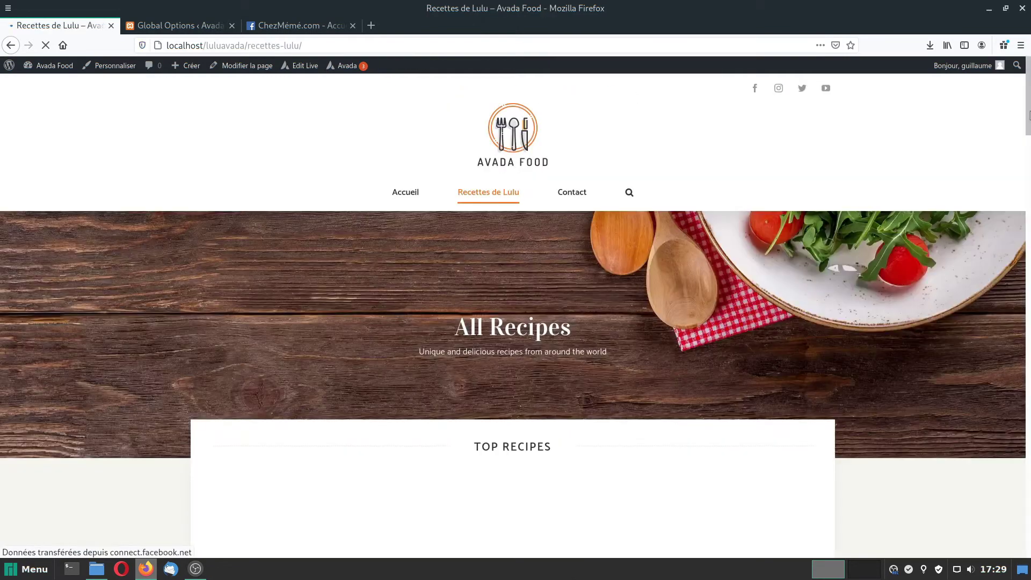
left_click_drag(1029, 115, 1029, 550)
left_click(504, 204)
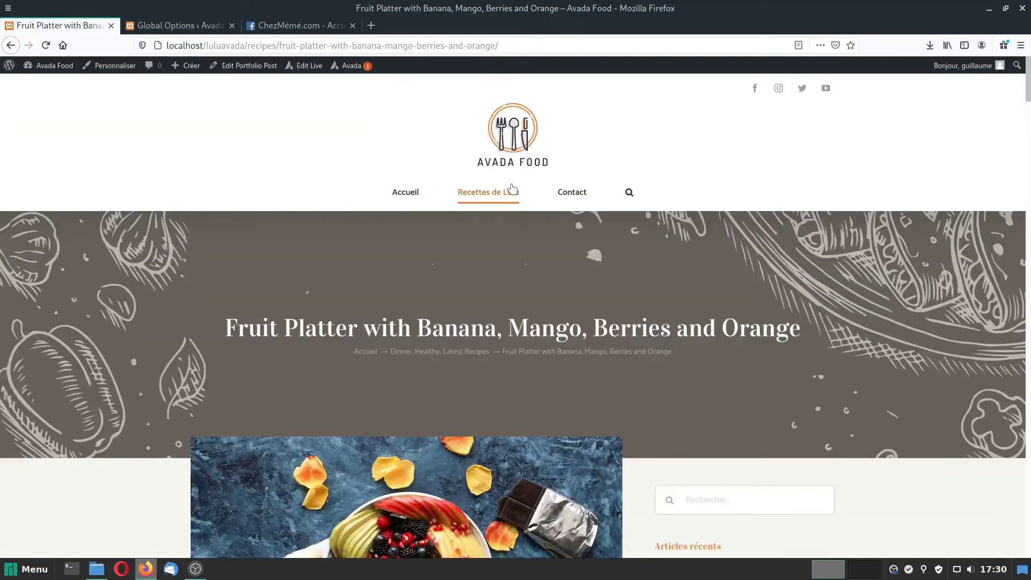
left_click(504, 204)
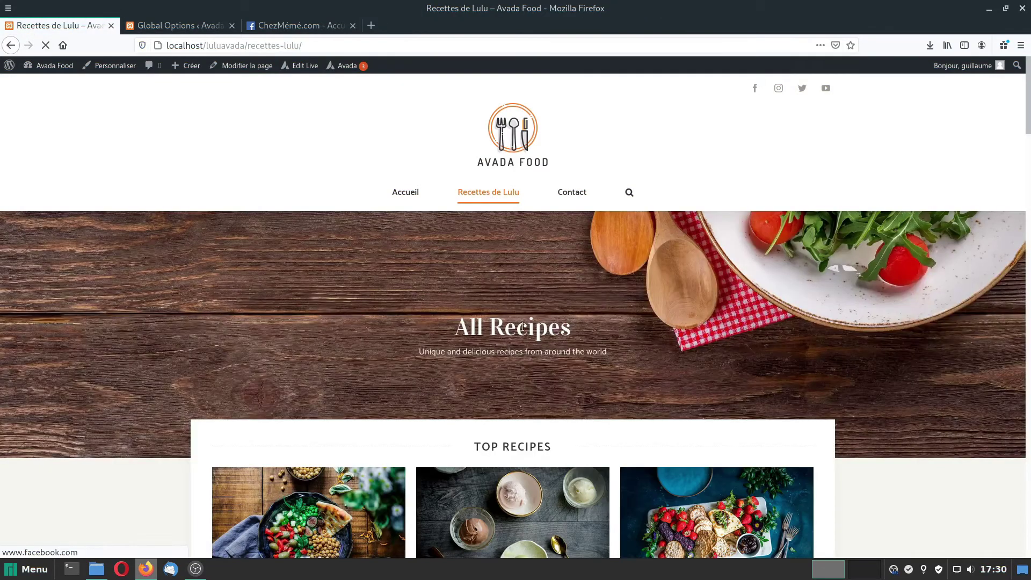
scroll(522, 326, "down", 4)
scroll(523, 328, "up", 4)
left_click(305, 67)
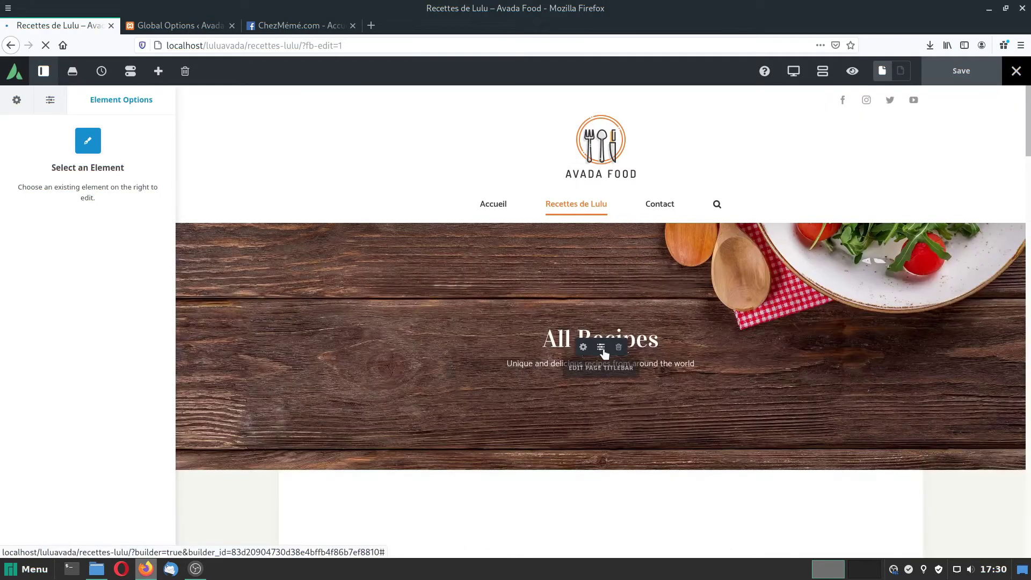
In the Page Title Bar options, replace the 'All Recipes' custom heading text.
left_click(601, 350)
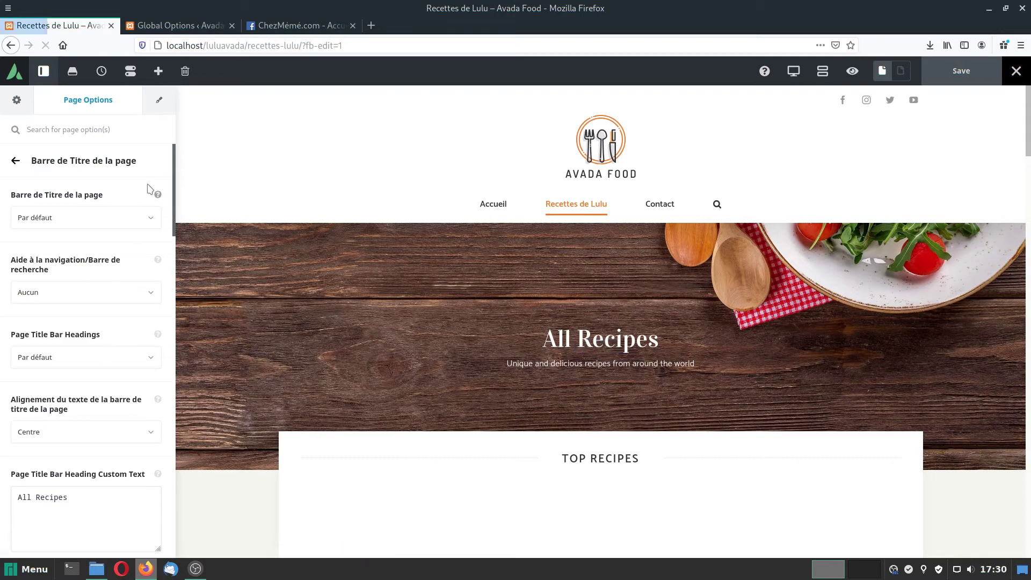
scroll(102, 231, "down", 3)
scroll(101, 275, "down", 2)
left_click(84, 281)
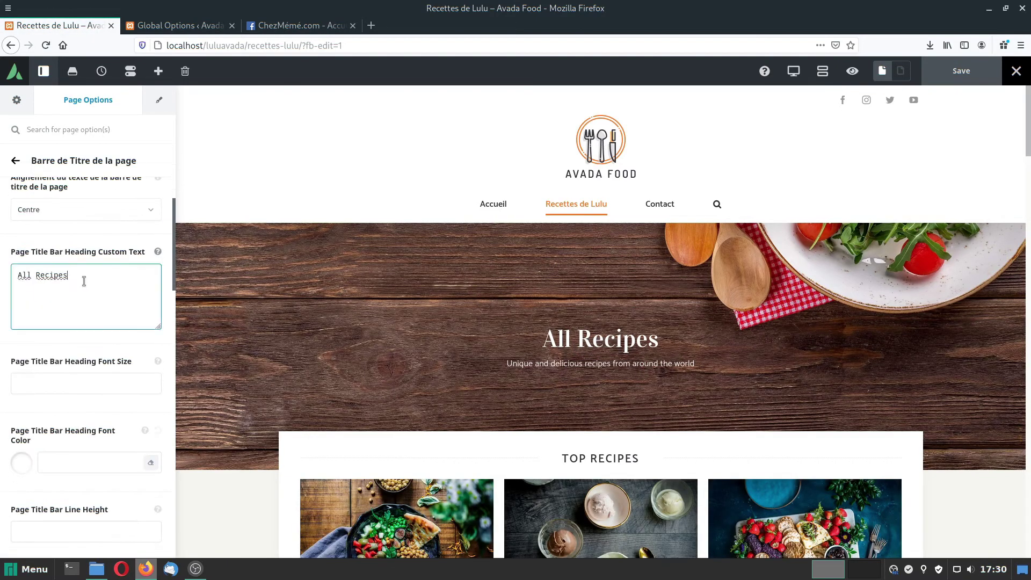
key("ctrl+a")
type("R")
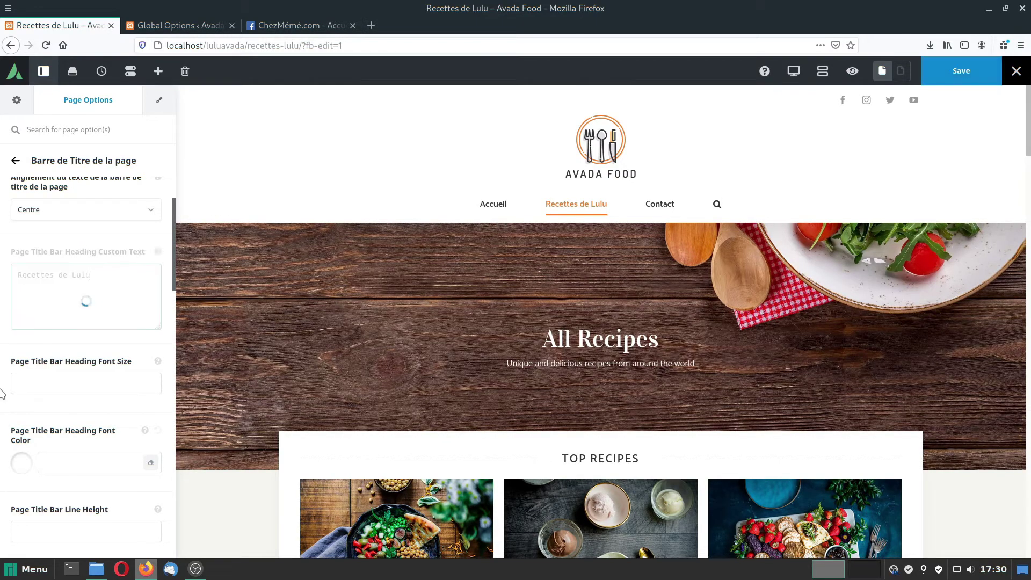
Set the subheading to 'Chaque semaine, une nouvelle recette de notre chef étoilé Lulu' and save.
scroll(118, 352, "down", 8)
scroll(118, 351, "down", 3)
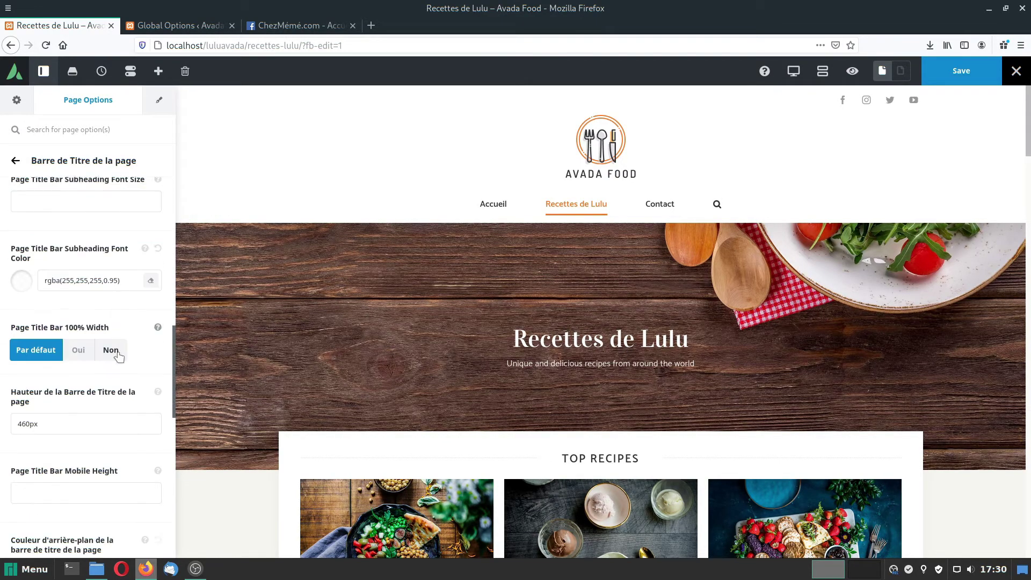
scroll(110, 349, "up", 4)
left_click(126, 332)
left_click_drag(125, 332, 1, 314)
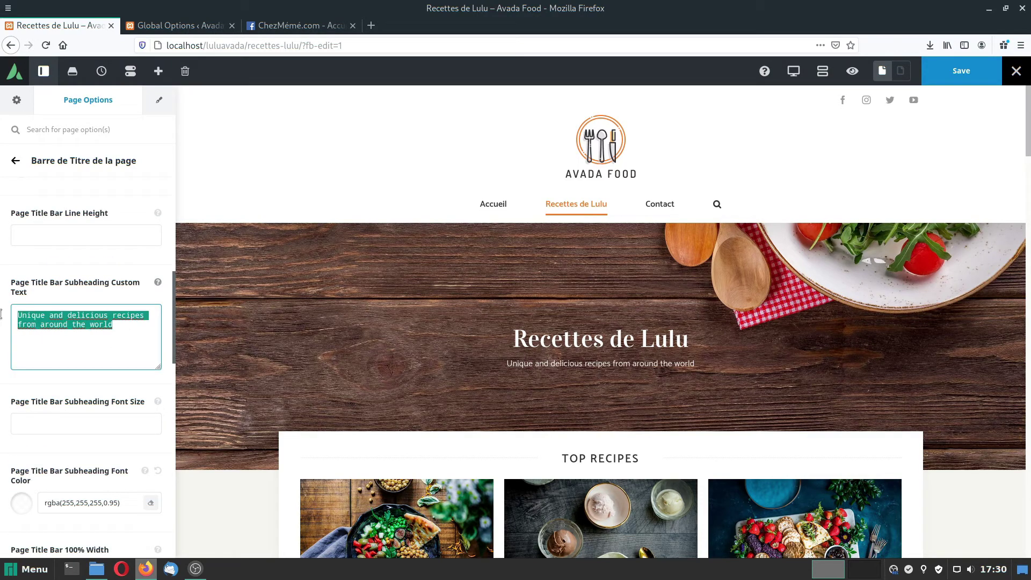
type("Chaque sem")
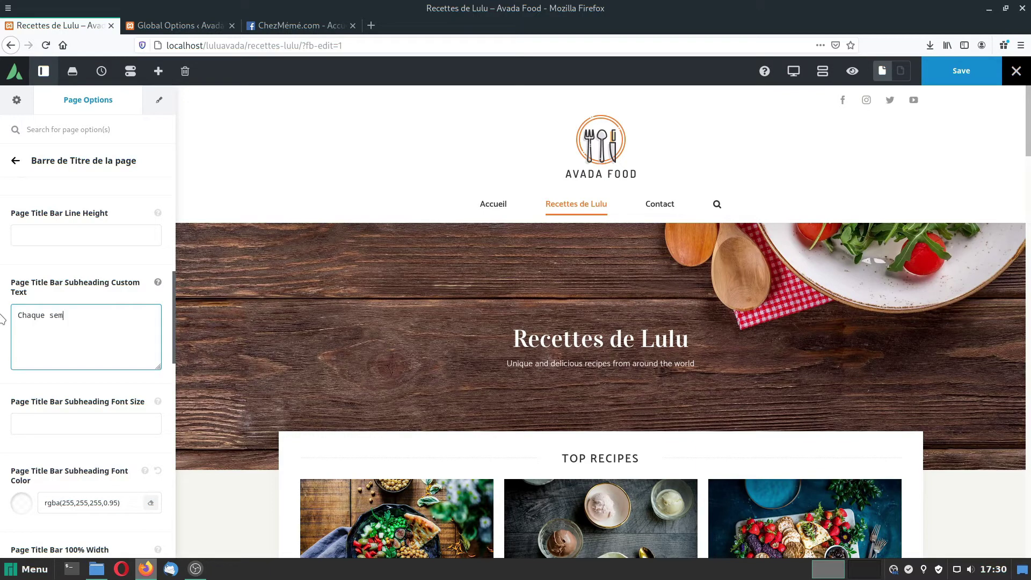
type("aine, une nouvelle recette de notre chef étoilé Lulu")
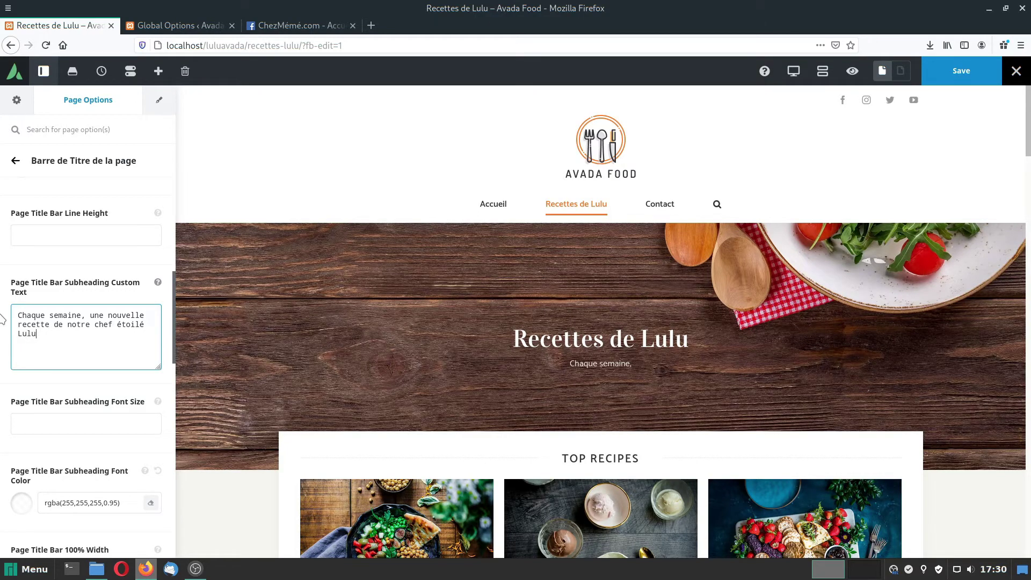
left_click(950, 72)
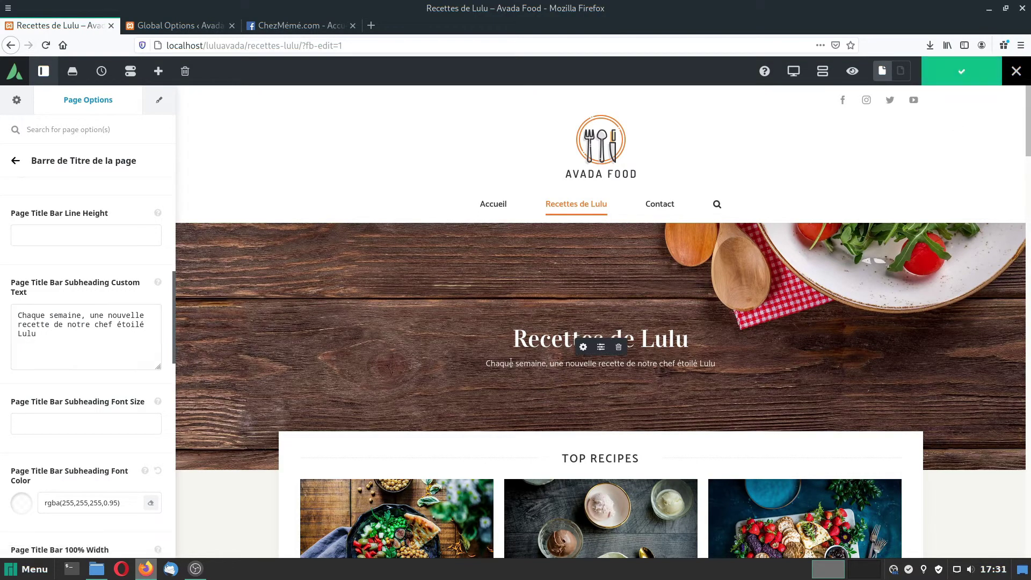
scroll(510, 364, "down", 3)
left_click_drag(486, 240, 764, 239)
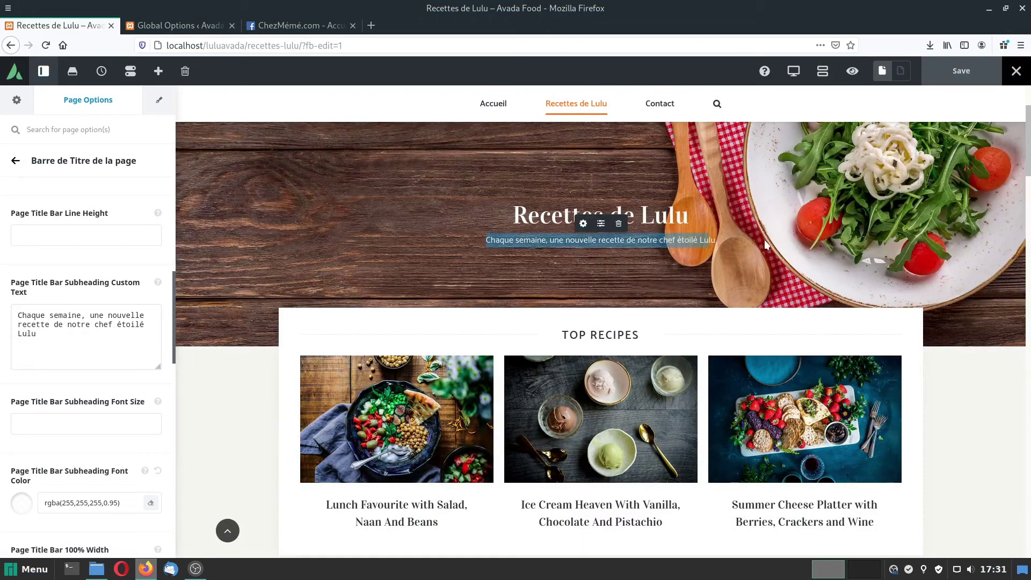
scroll(485, 294, "down", 3)
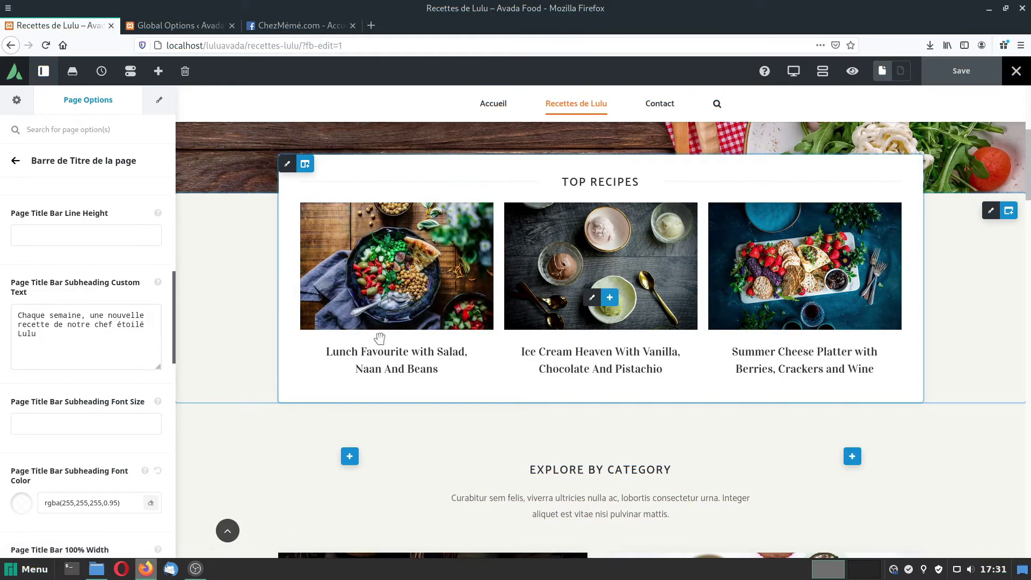
scroll(425, 378, "up", 5)
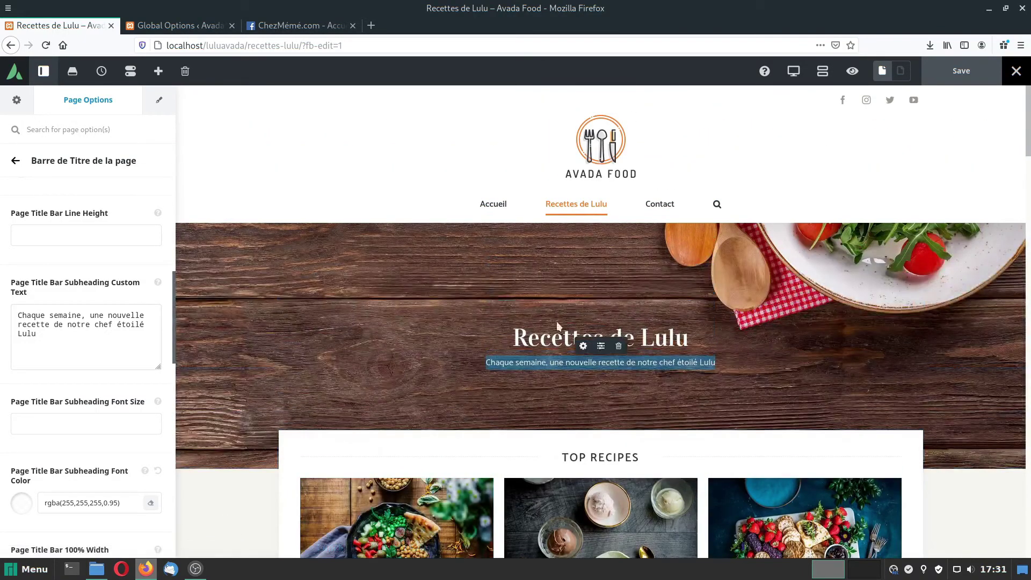
Leave the live editor and move all sample articles to the trash.
left_click(1018, 73)
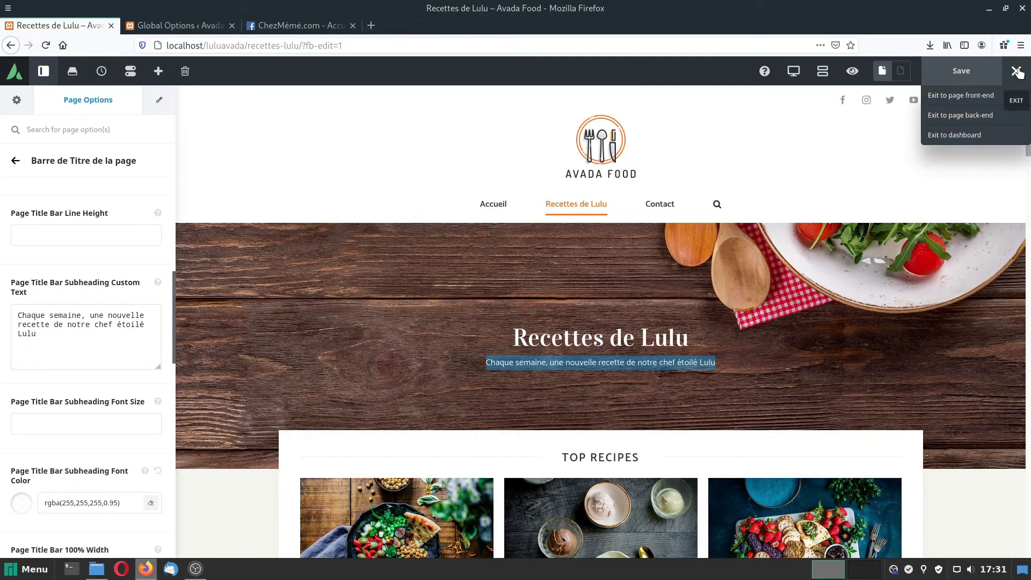
left_click(947, 142)
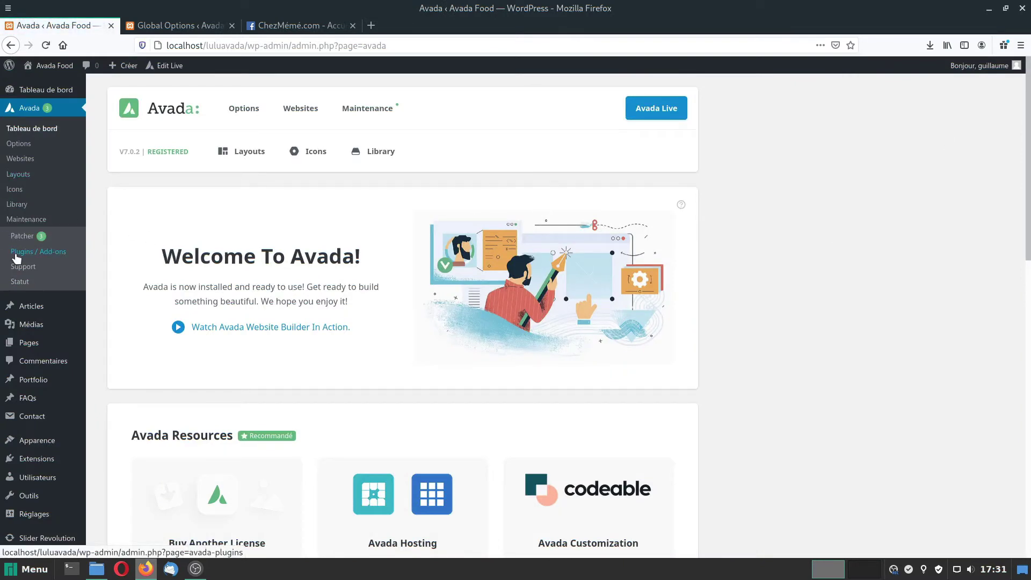
left_click(32, 306)
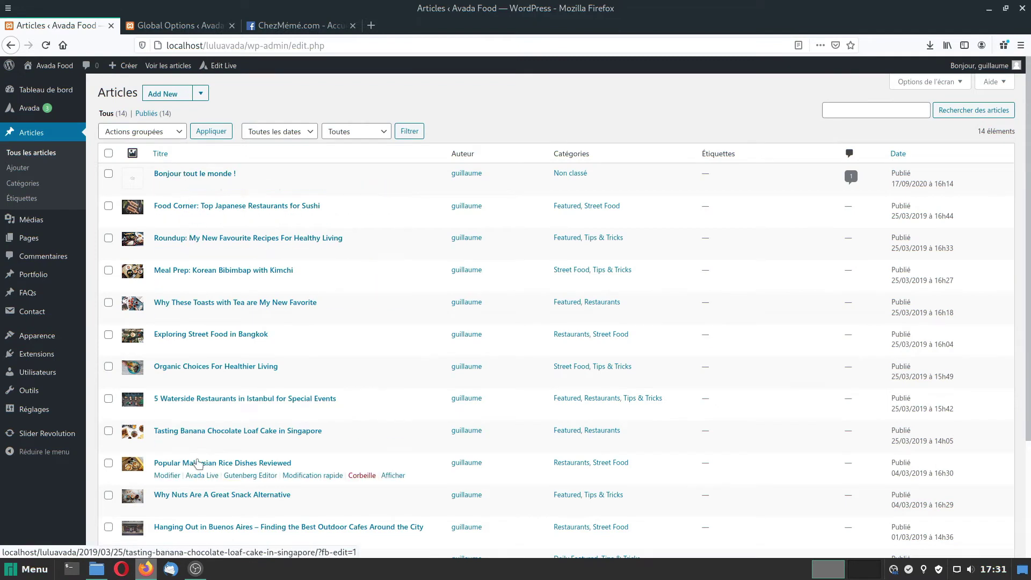
left_click(108, 153)
left_click(177, 131)
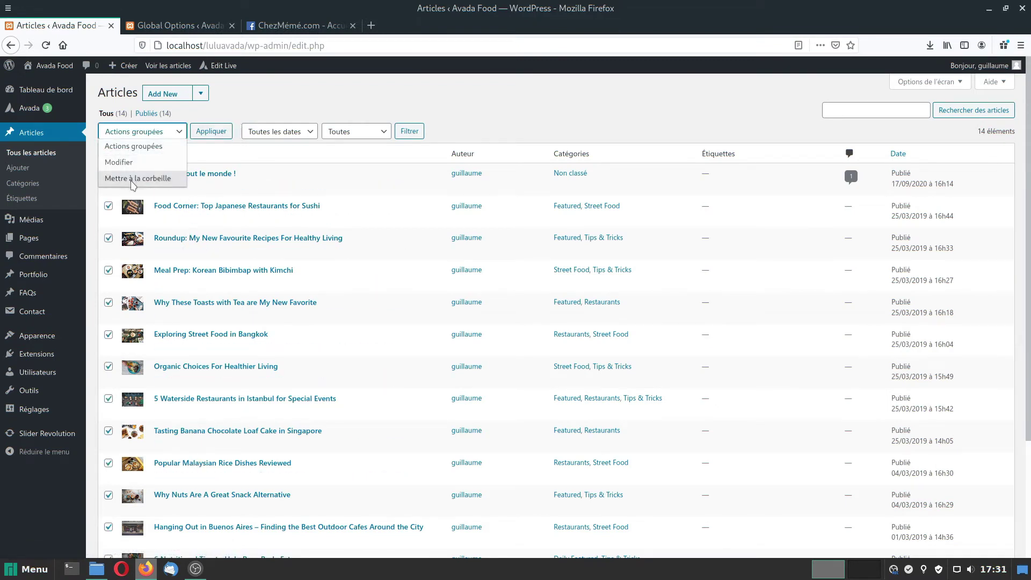
left_click(124, 180)
left_click(211, 131)
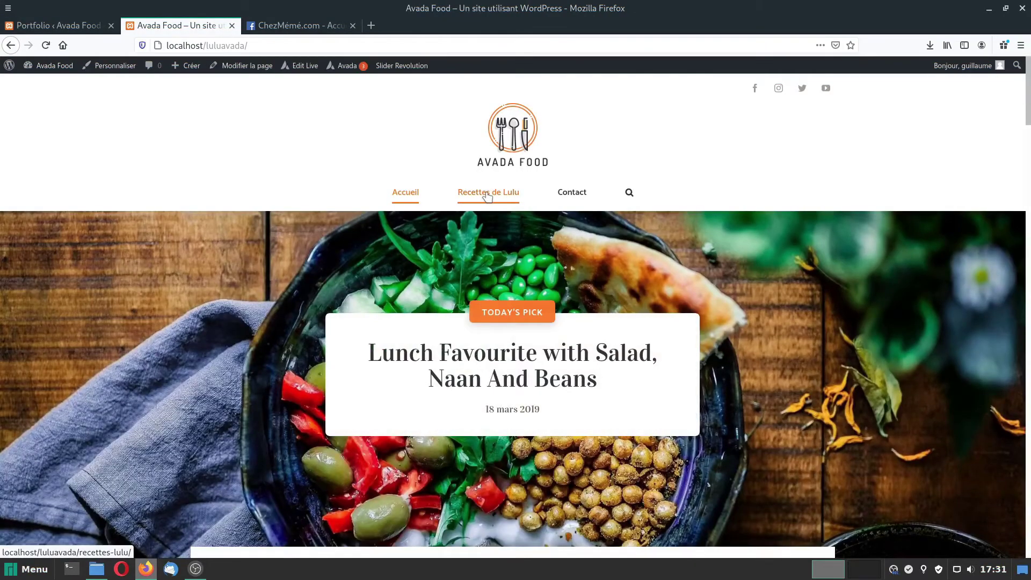
Move all 17 demo portfolio items to the trash.
left_click(486, 197)
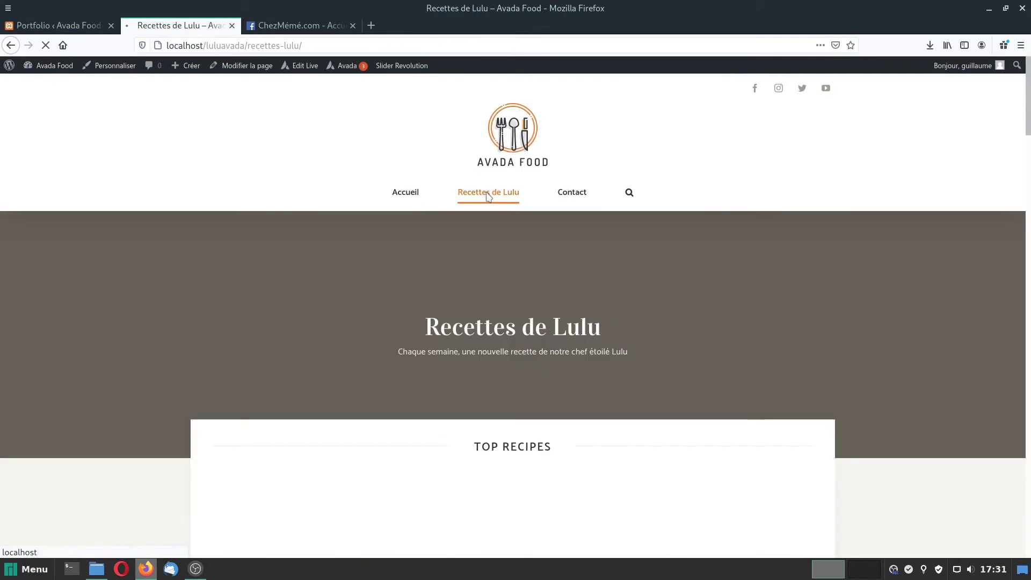
scroll(576, 384, "down", 5)
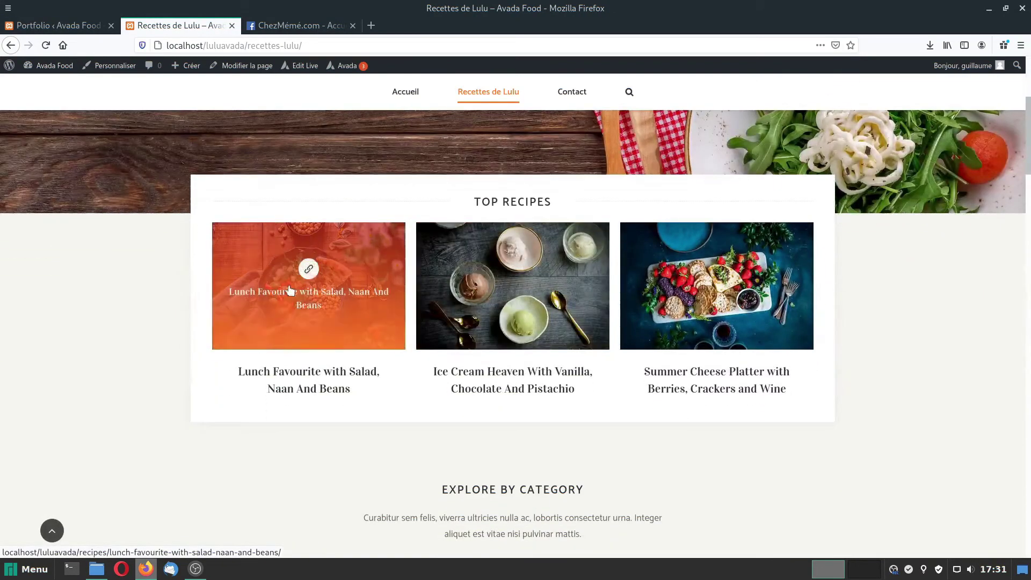
left_click(43, 25)
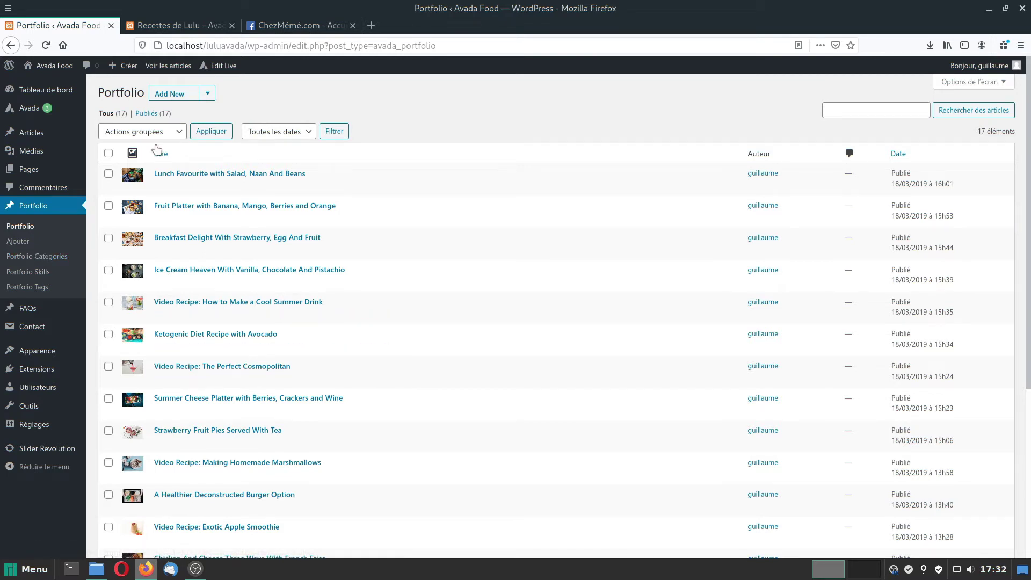
left_click(108, 154)
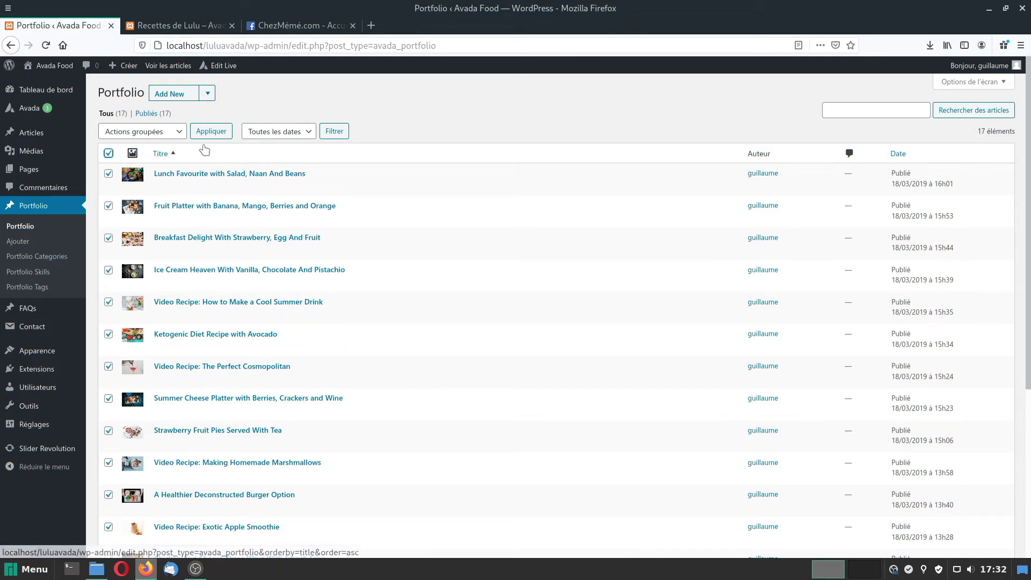
left_click(180, 132)
left_click(161, 177)
left_click(207, 133)
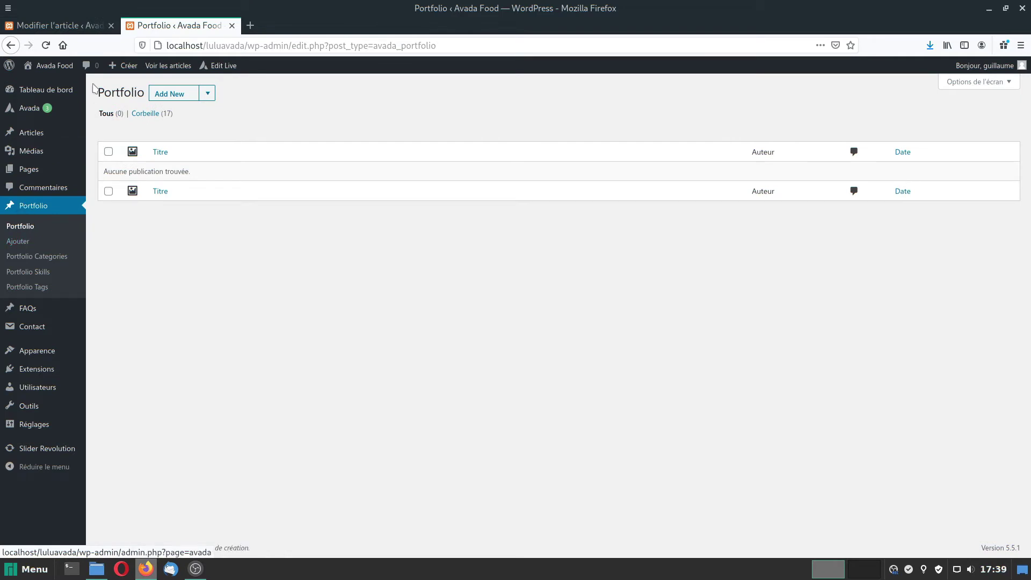
Create a new portfolio post titled 'Tagliatelles carbonara'.
mouse_move(122, 65)
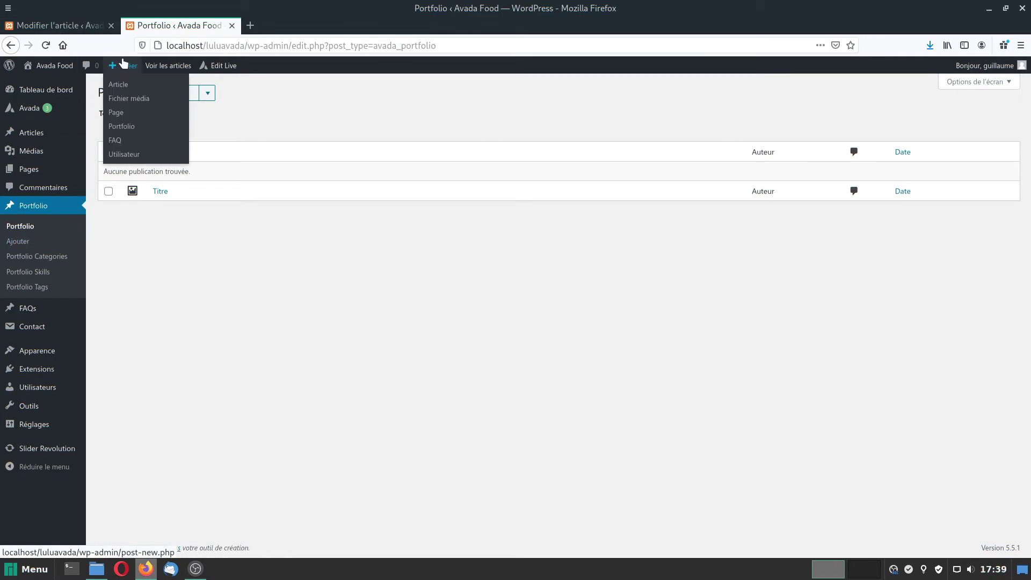
left_click(122, 126)
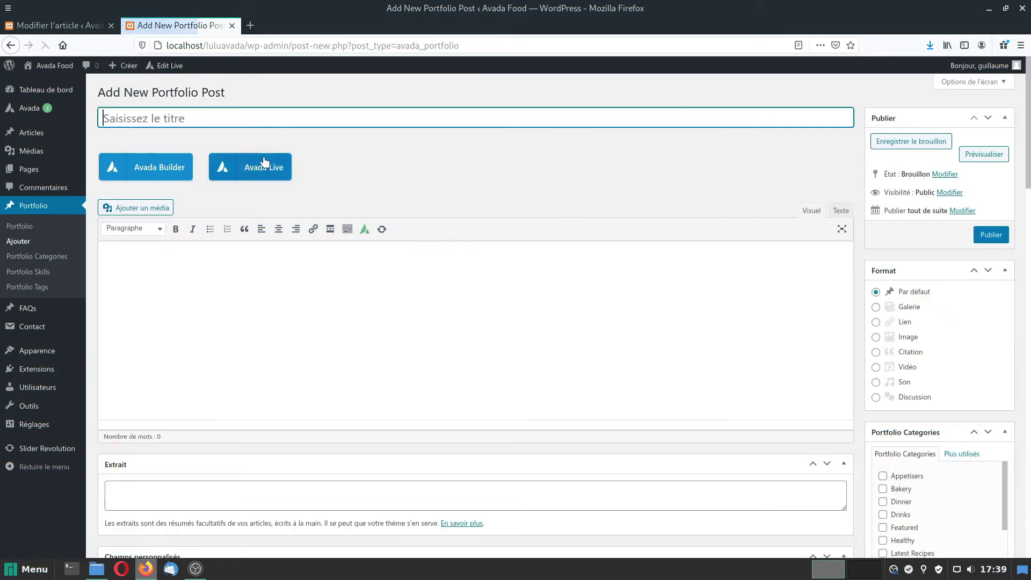
type("T")
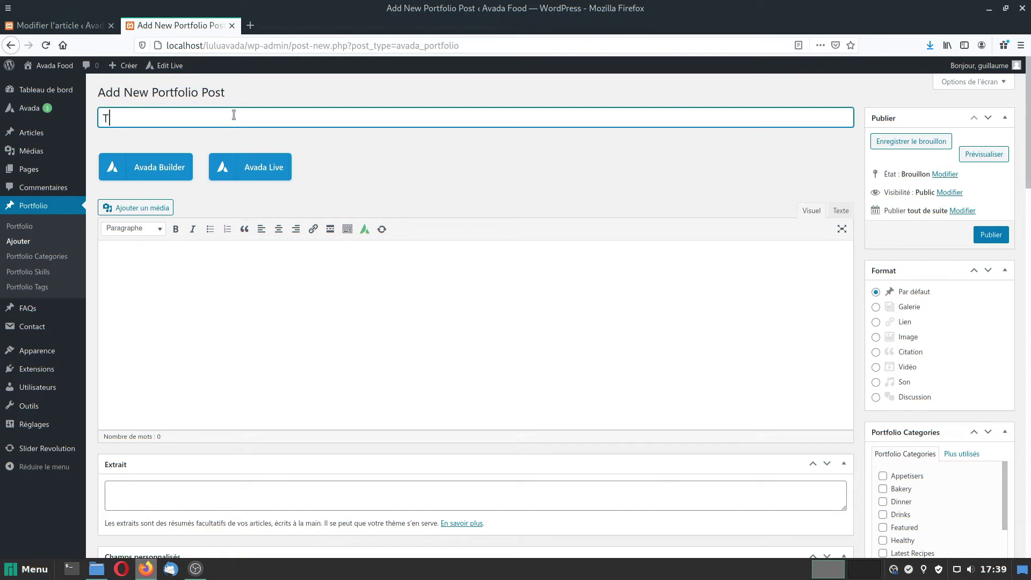
type("agliatel")
type("le")
type("s crabe")
key("BackSpace")
key("BackSpace")
key("BackSpace")
type("arbonara")
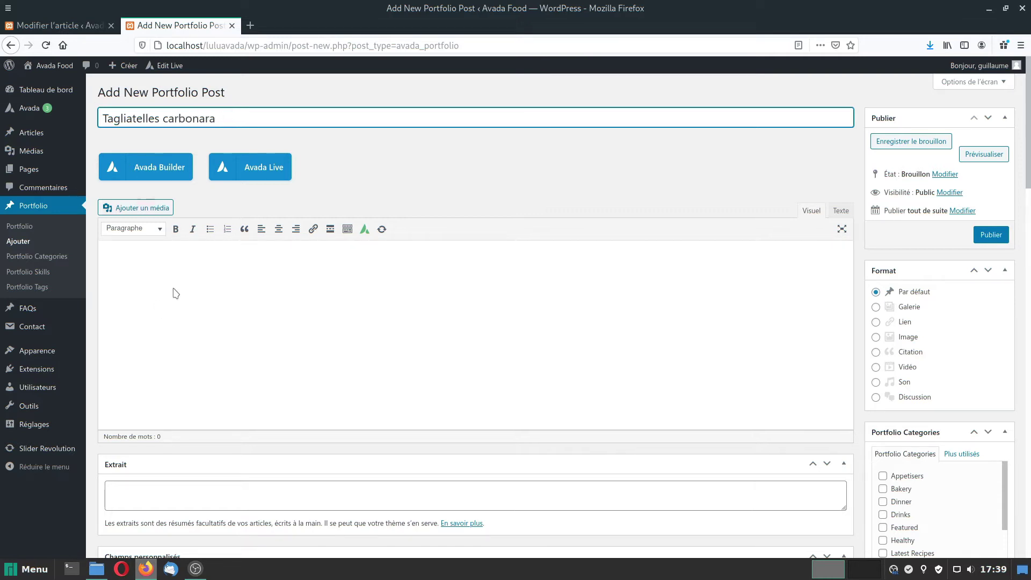
left_click(192, 262)
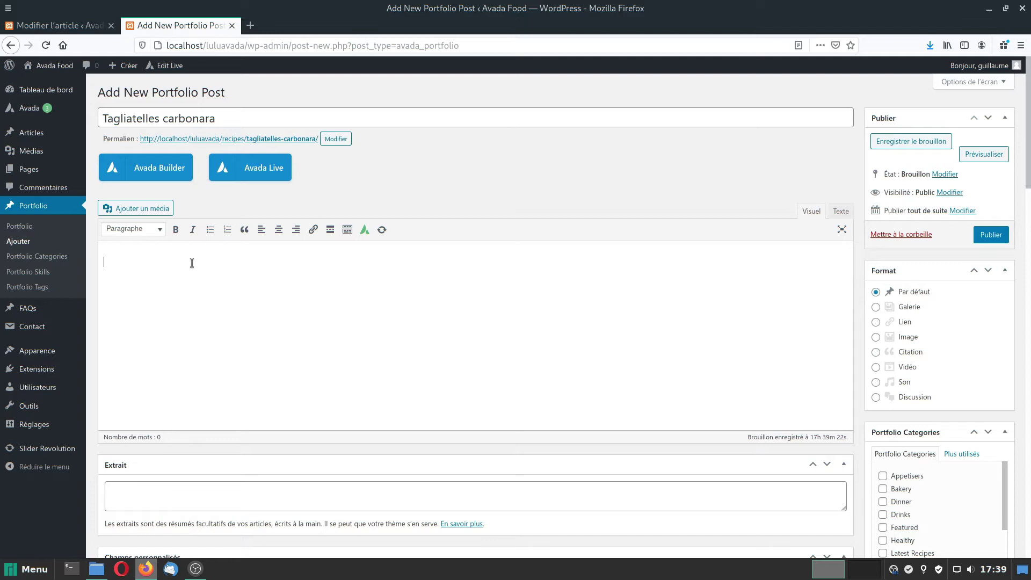
Write the intro sentence and bullet the ingredients Taglliatelles, Lardons, Oeuf, Crème fraiche, Parmesan.
type("Voici la recette tagliatelles carb")
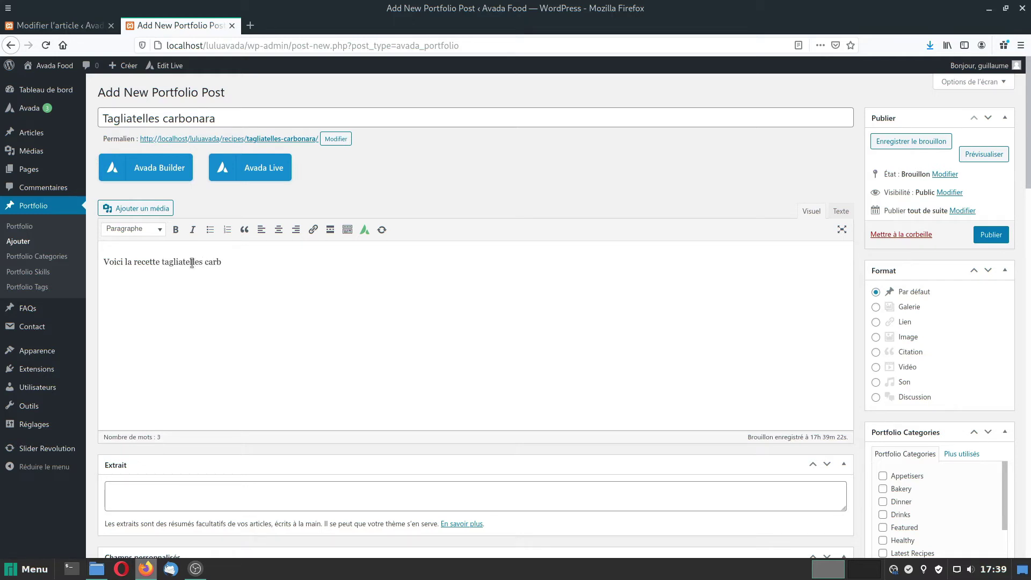
type("onara de notre chef Lulu :")
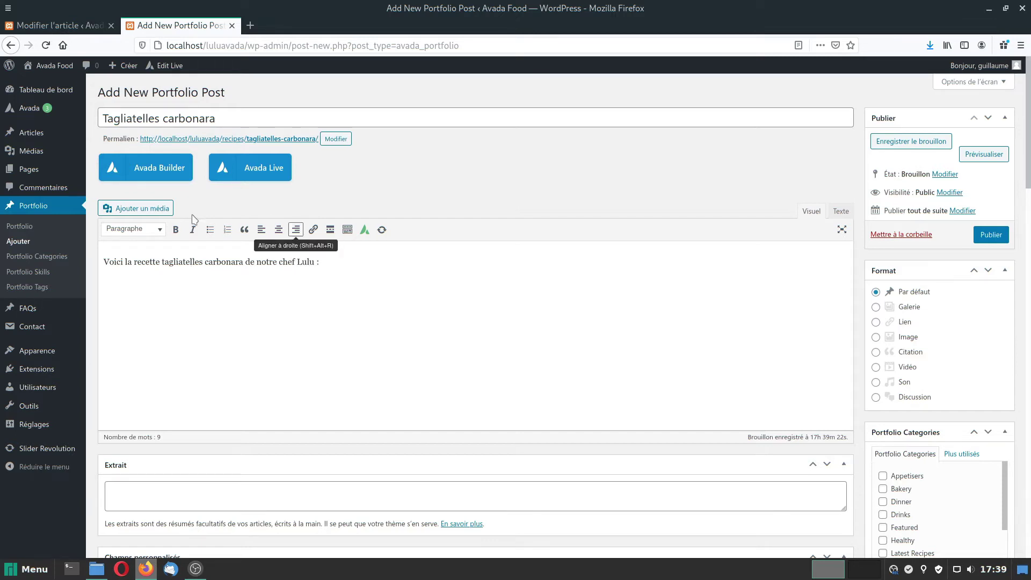
left_click(210, 229)
type("Taglm")
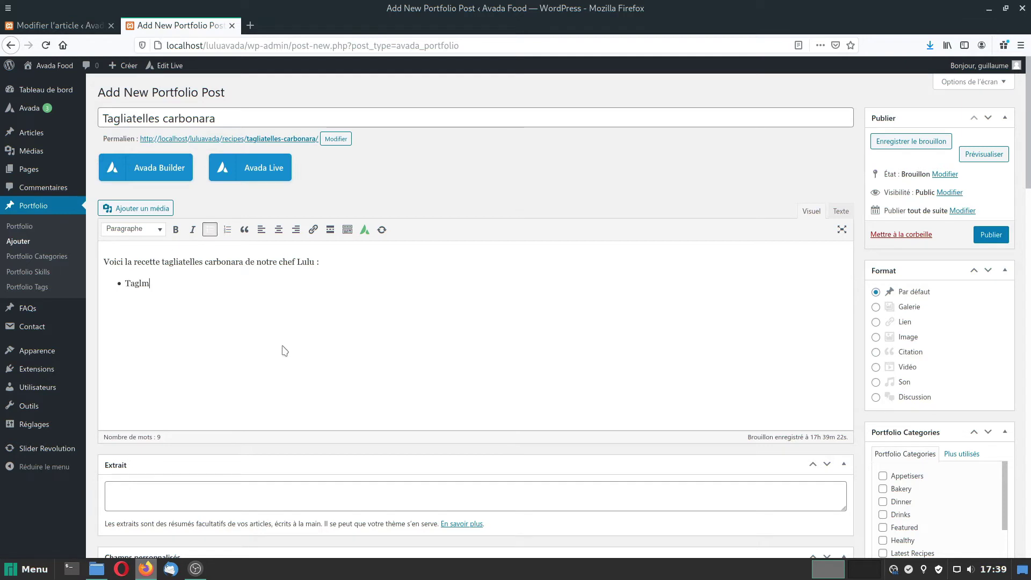
key("BackSpace")
type("liatelles")
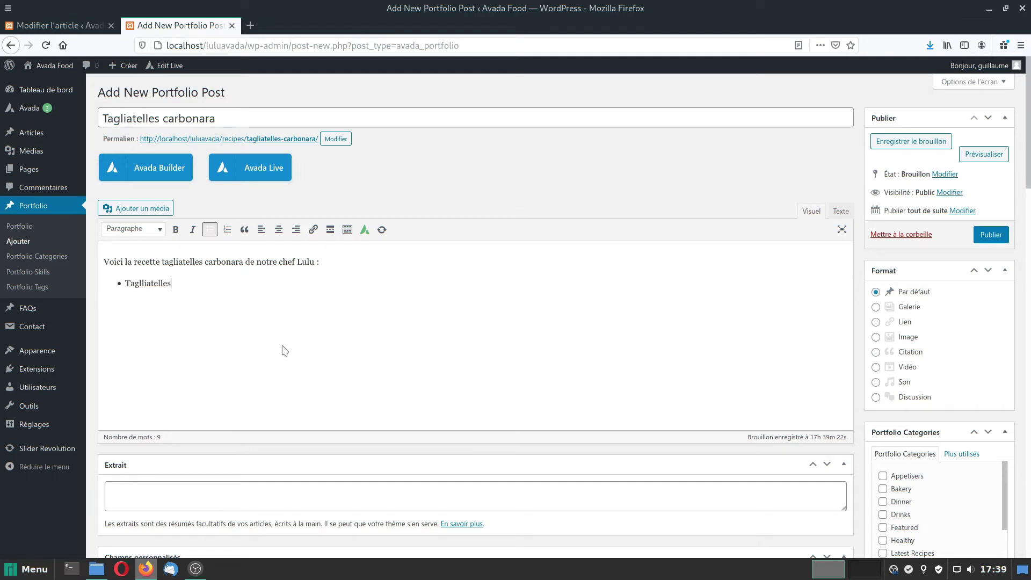
type("rdon")
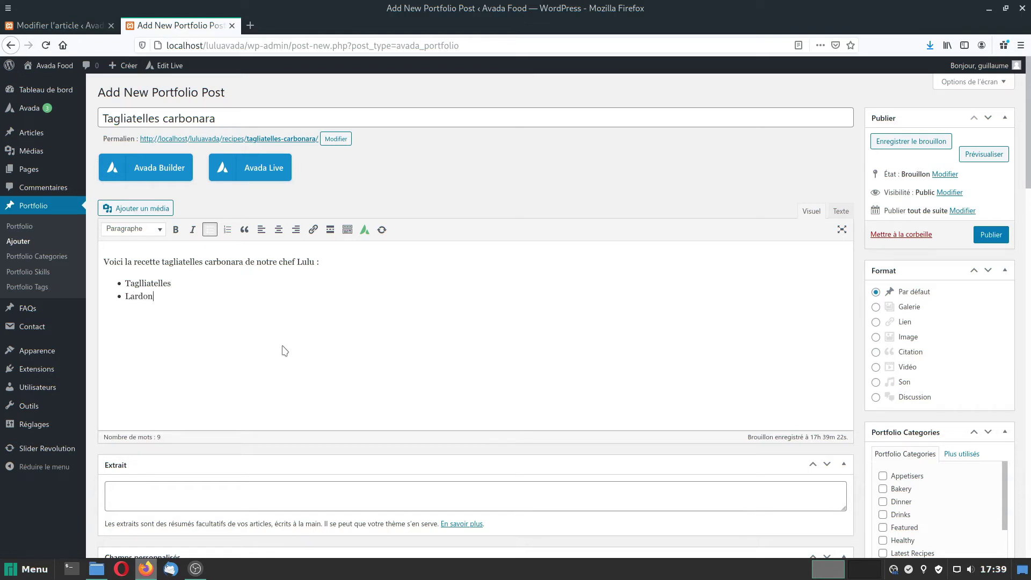
type("Oeuf")
key("Return")
type("Crème fraiche")
key("Return")
type("Par")
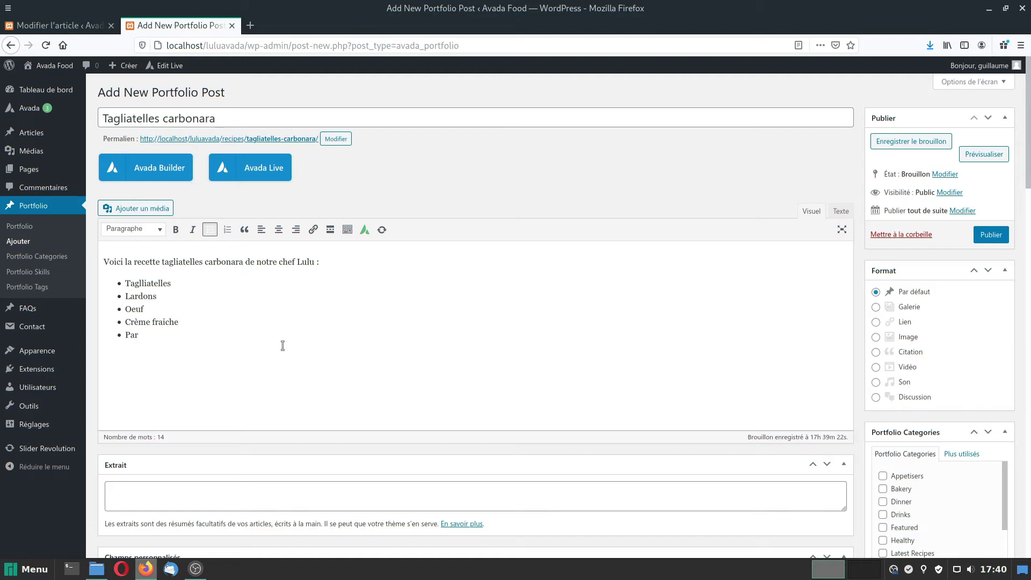
type("mesan")
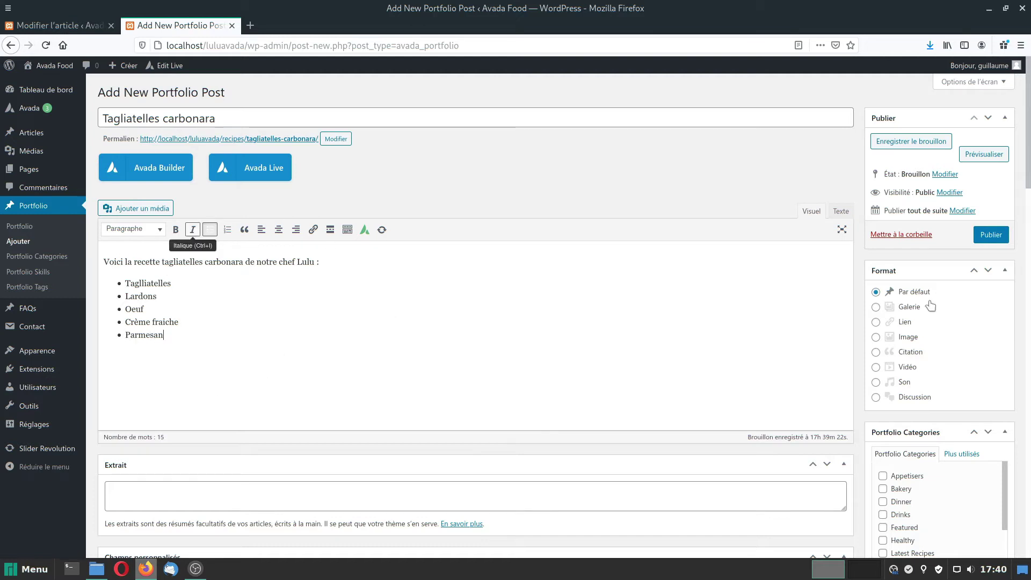
Tick the Featured and Latest Recipes portfolio categories for the carbonara post.
scroll(1019, 274, "down", 1)
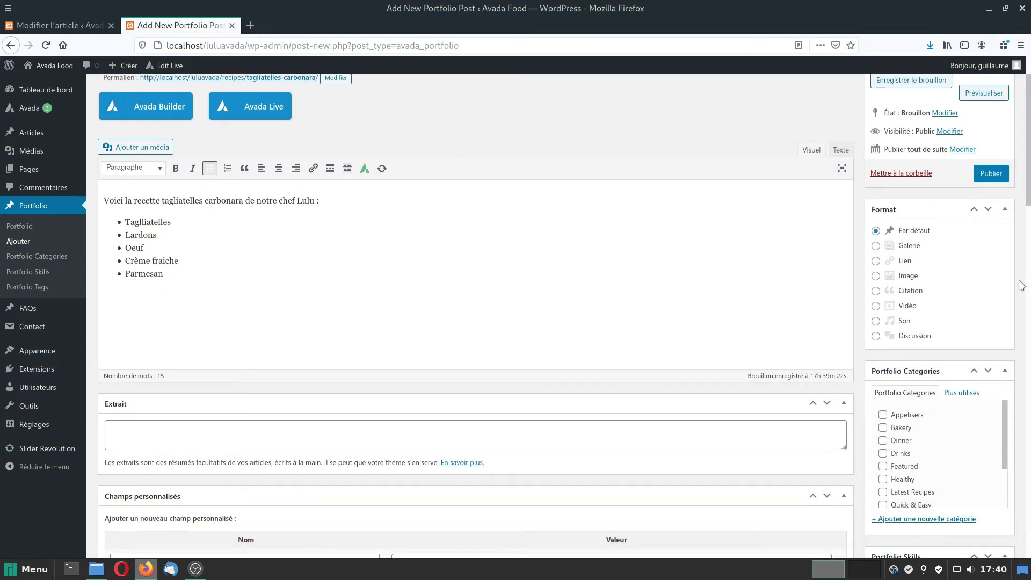
scroll(1019, 284, "down", 2)
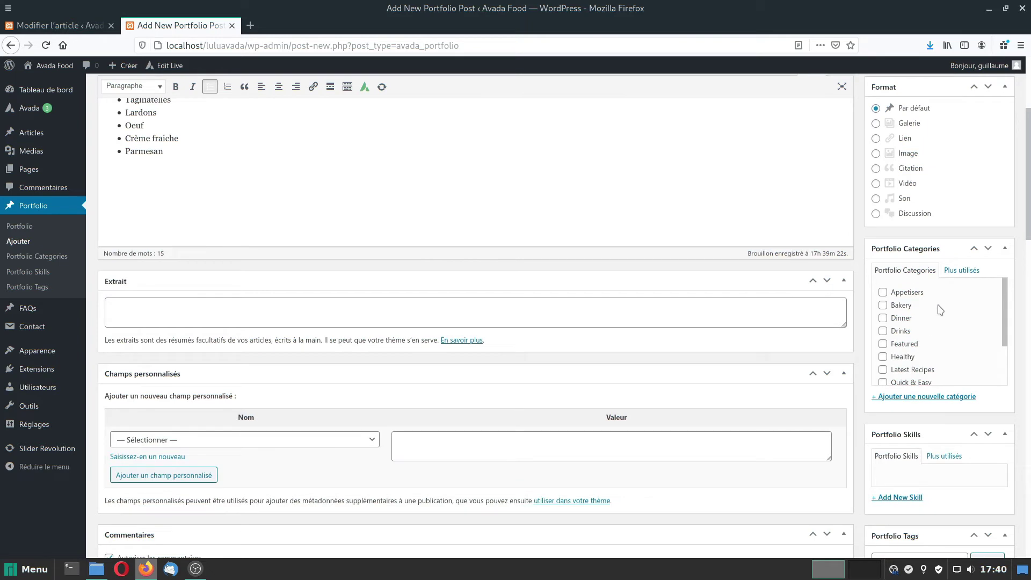
scroll(940, 309, "down", 3)
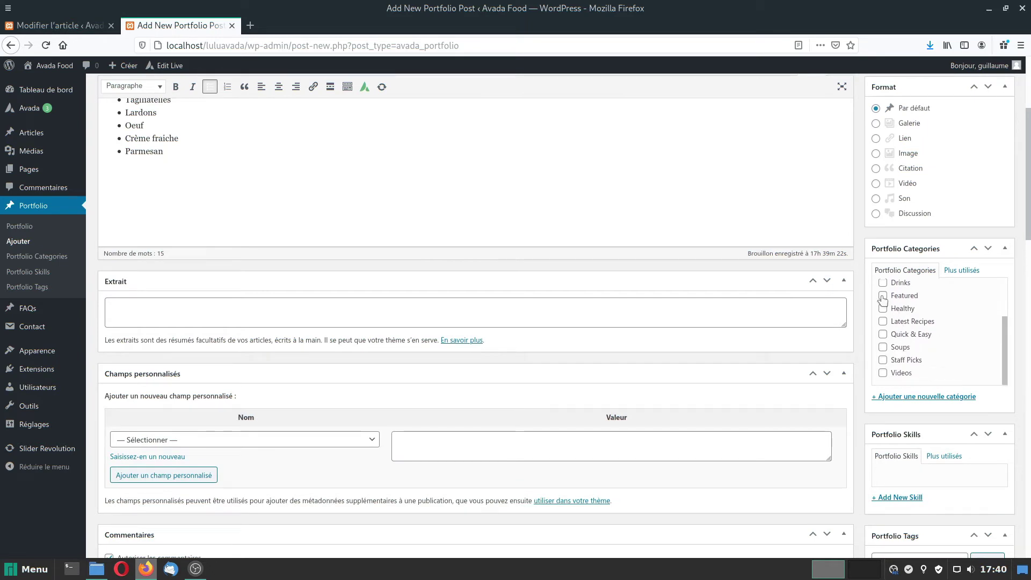
left_click(882, 297)
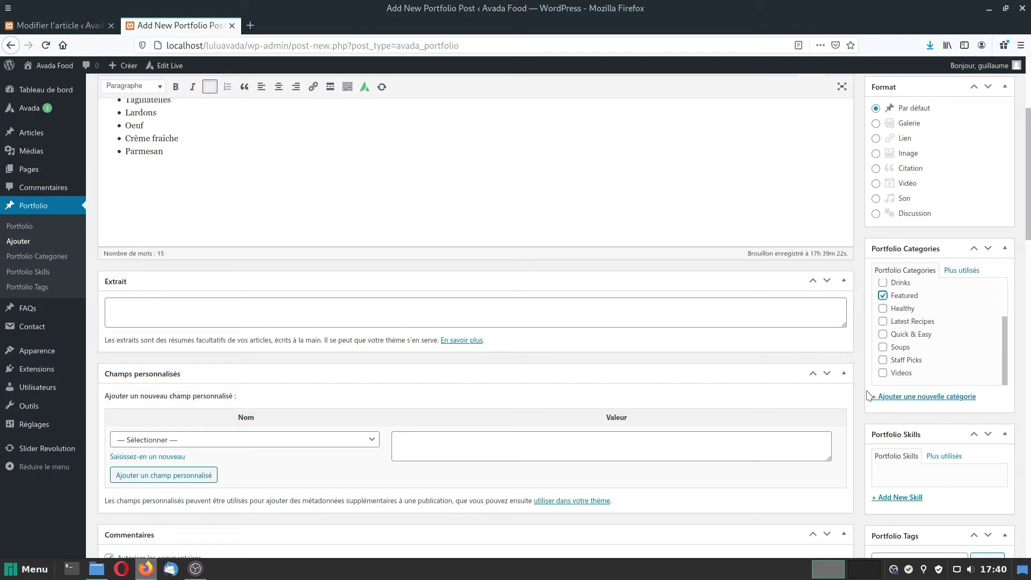
left_click(882, 322)
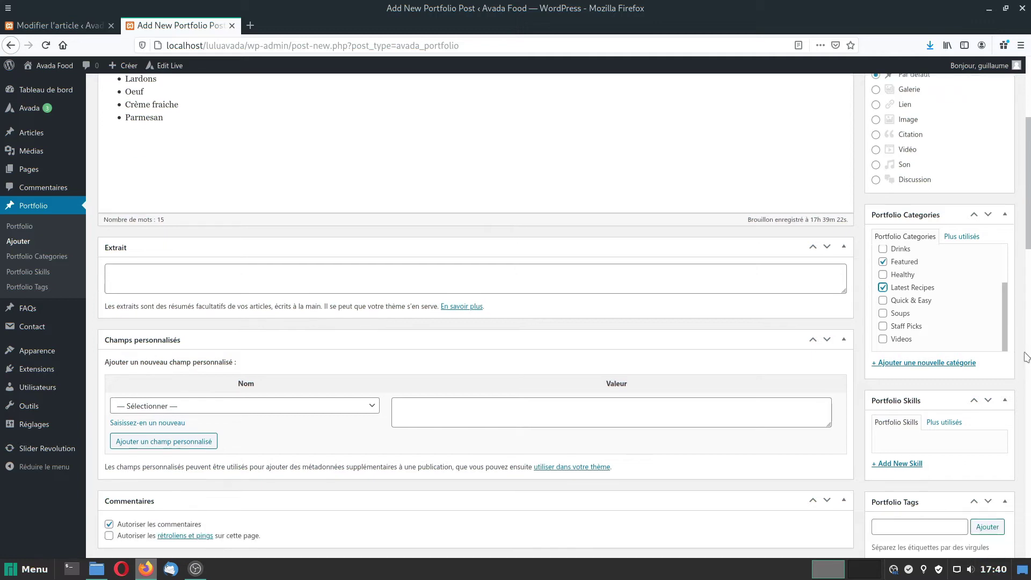
scroll(1024, 356, "down", 5)
scroll(1024, 357, "down", 5)
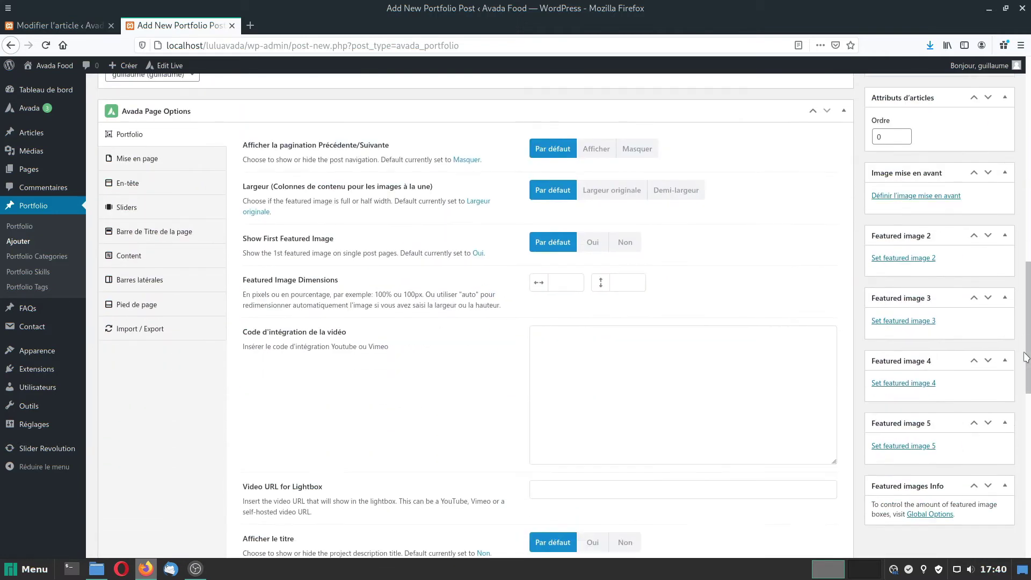
scroll(1009, 360, "up", 1)
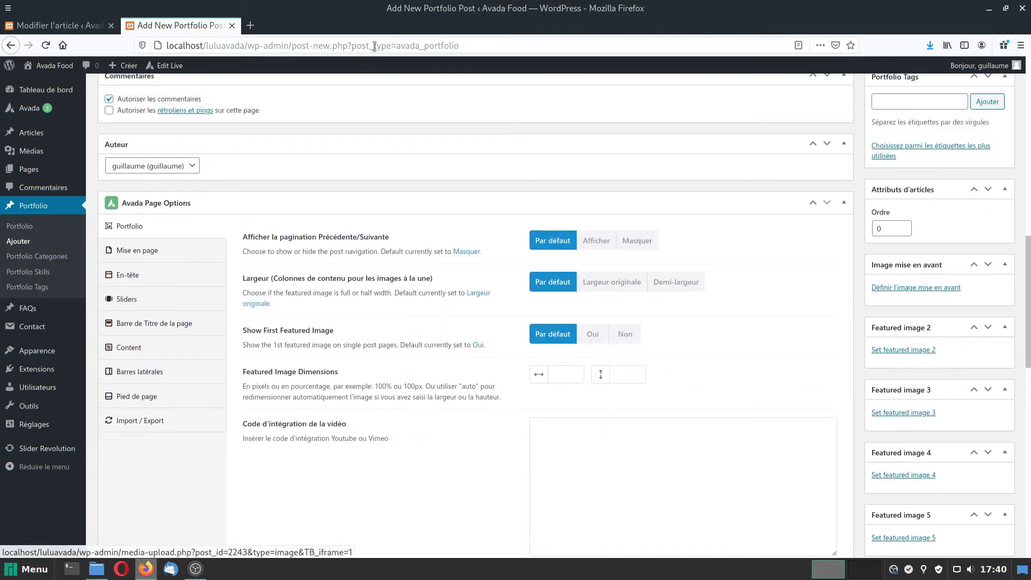
left_click(250, 25)
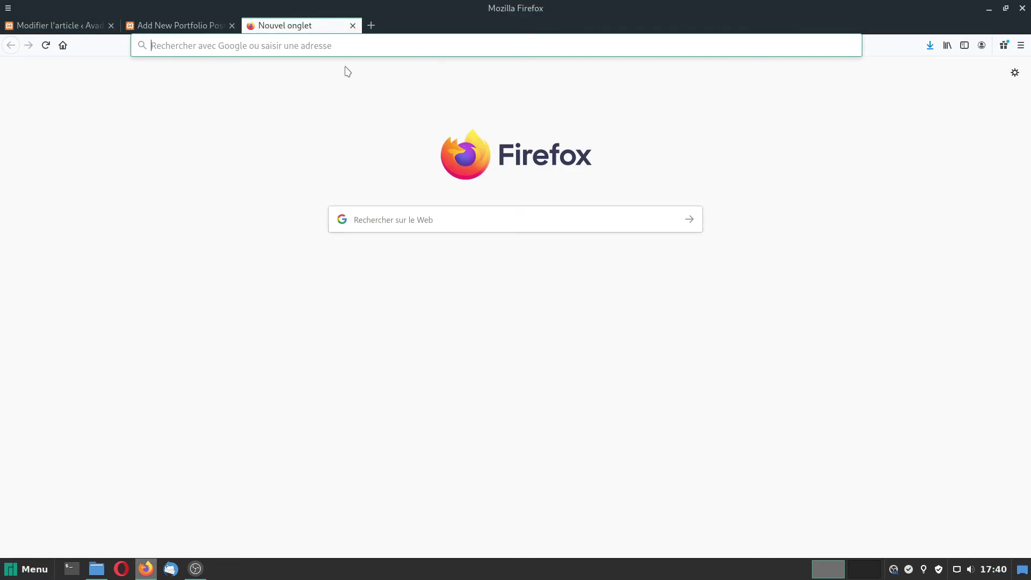
Search Unsplash for 'carbonara' and download the photo on the blue-rimmed plate.
left_click(330, 46)
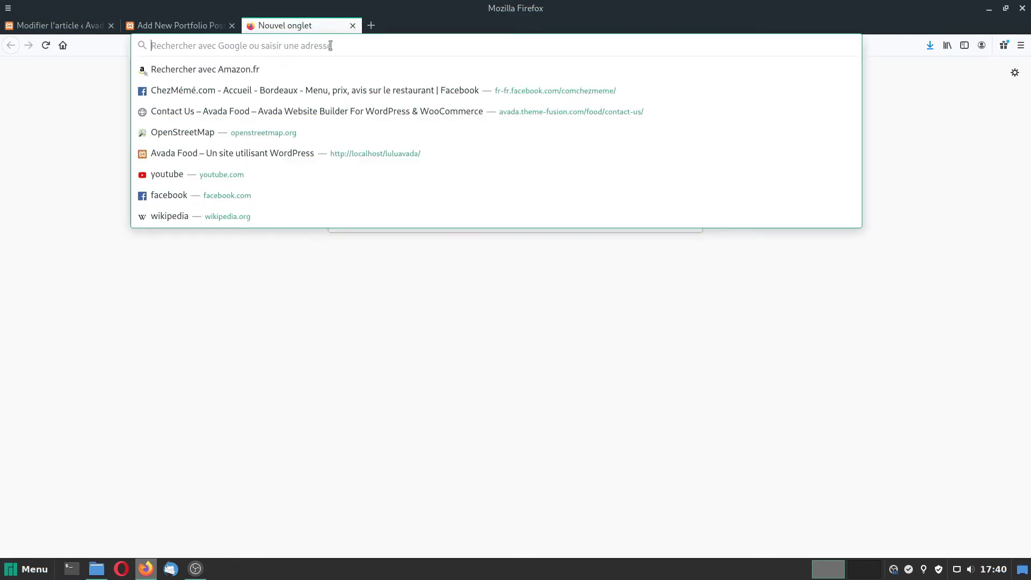
type("unsplash.com")
key("Return")
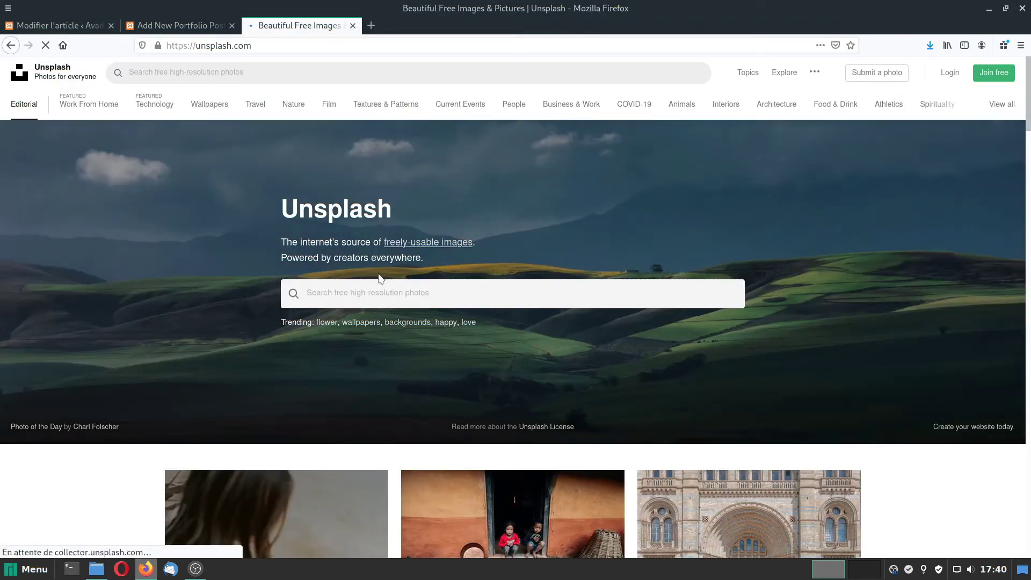
left_click(376, 294)
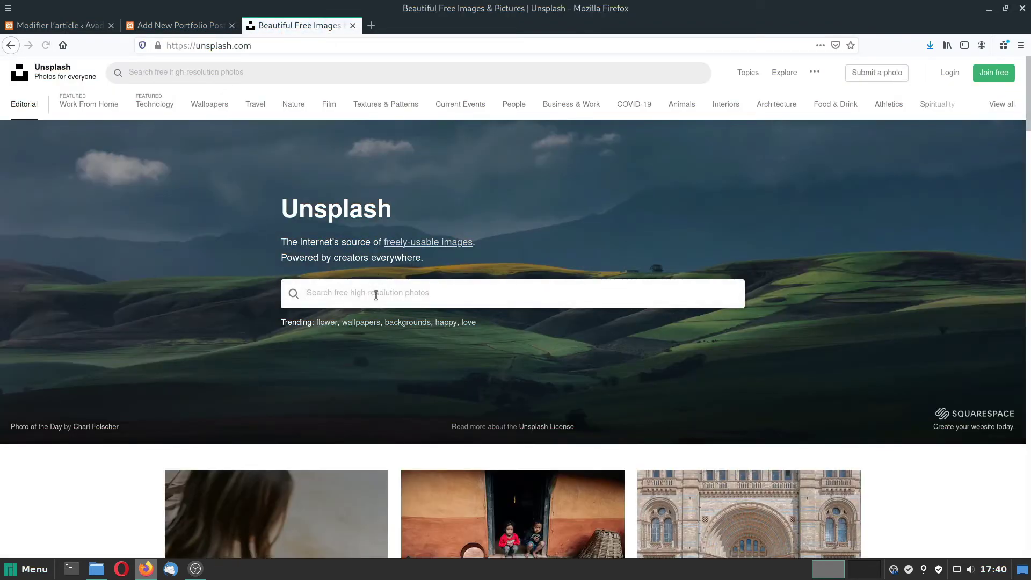
type("carb")
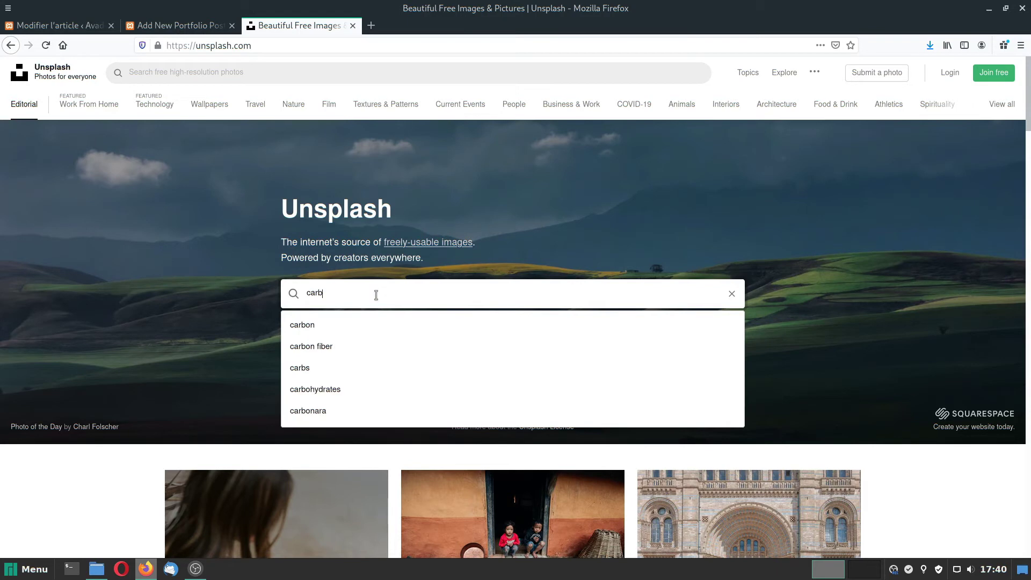
type("onara")
key("Return")
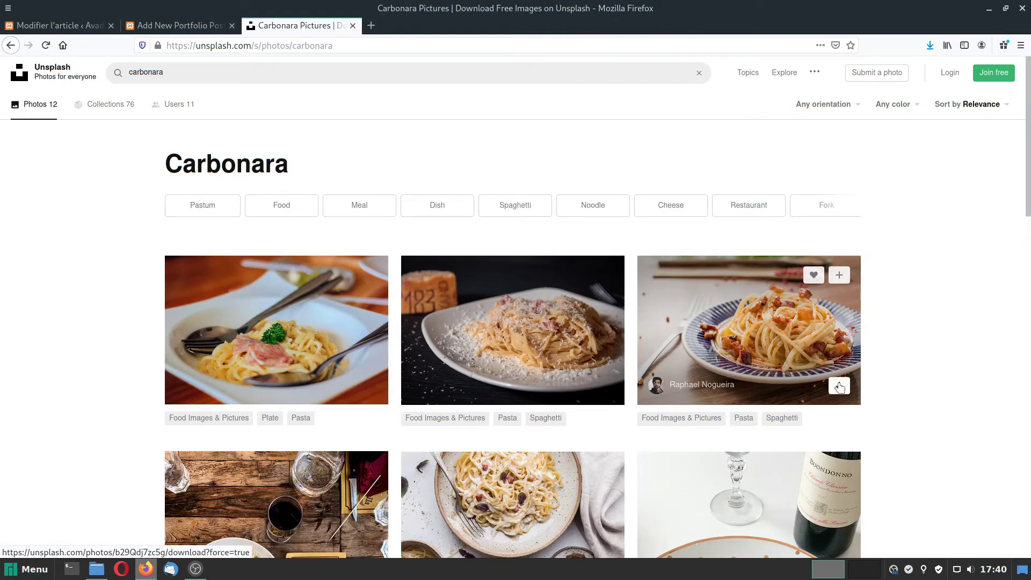
left_click(839, 386)
left_click(625, 360)
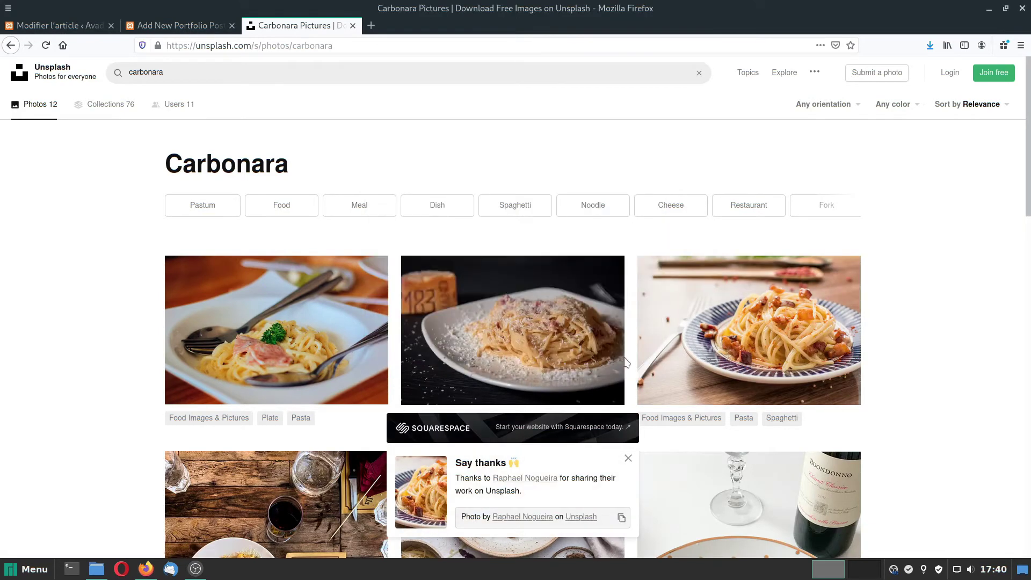
Rename the downloaded Unsplash photo in Téléchargements to pates-carbonara.jpg.
left_click(97, 568)
right_click(348, 189)
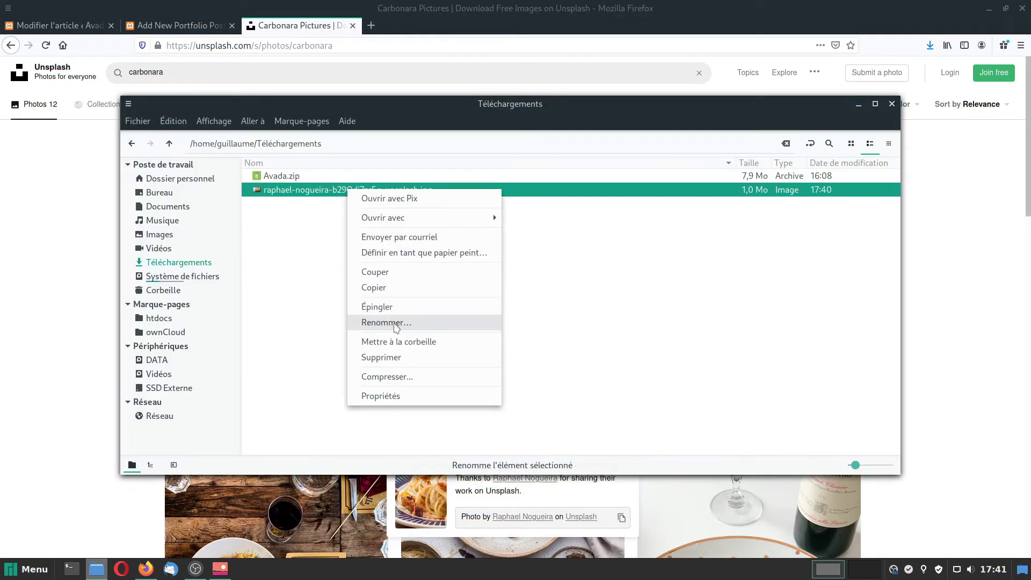
left_click(395, 323)
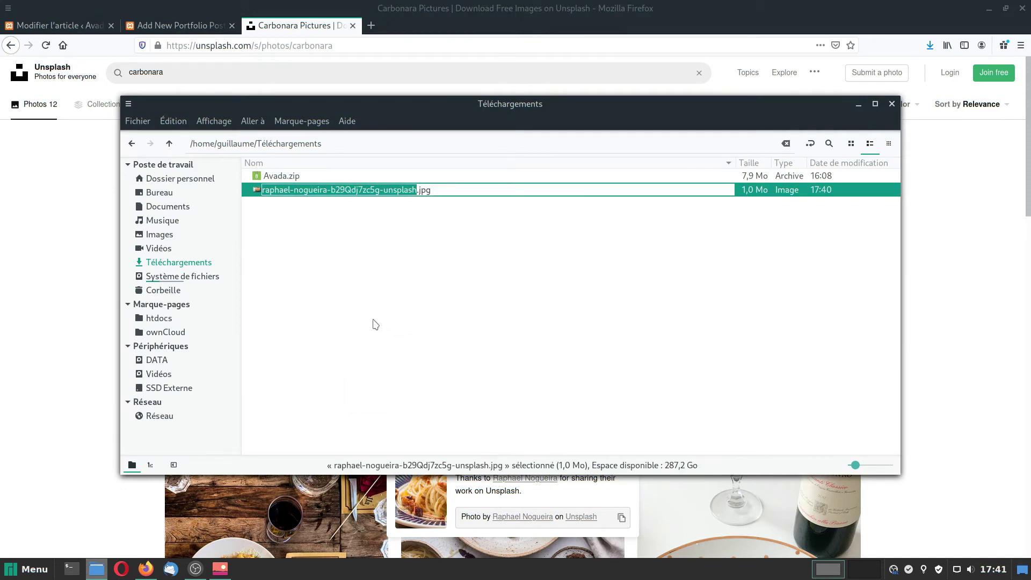
type("pate")
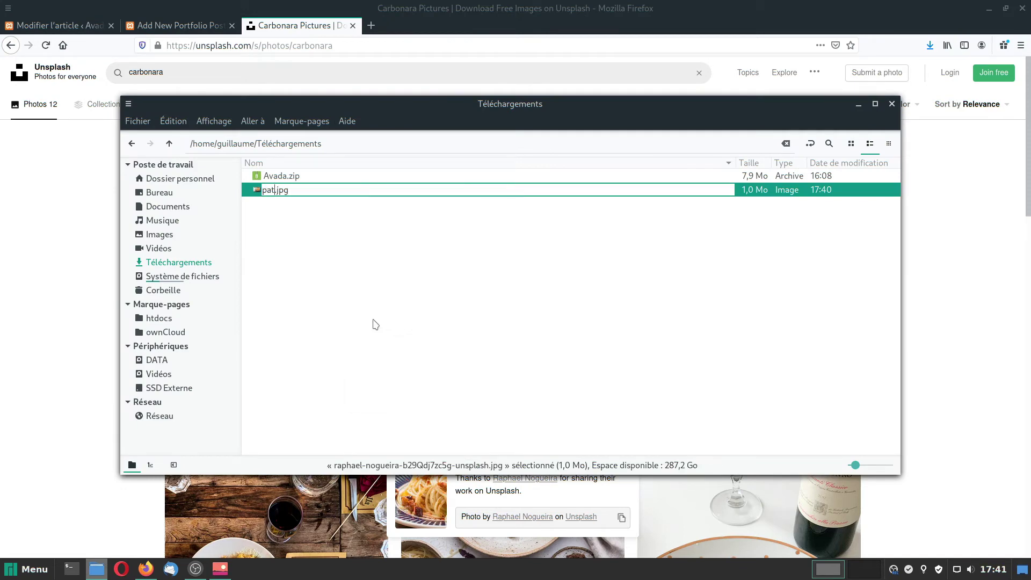
type("s-carbonara")
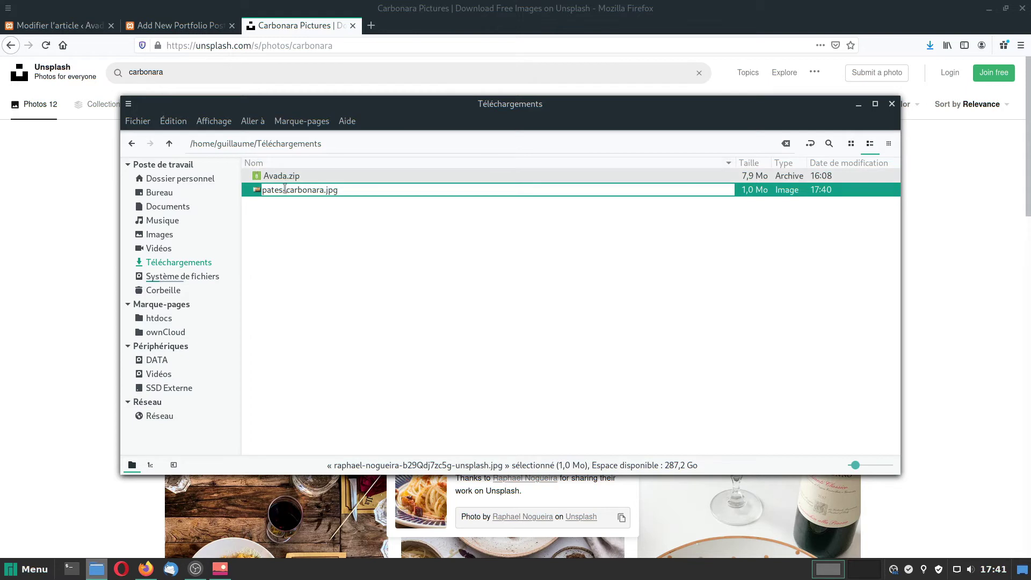
left_click_drag(286, 189, 261, 189)
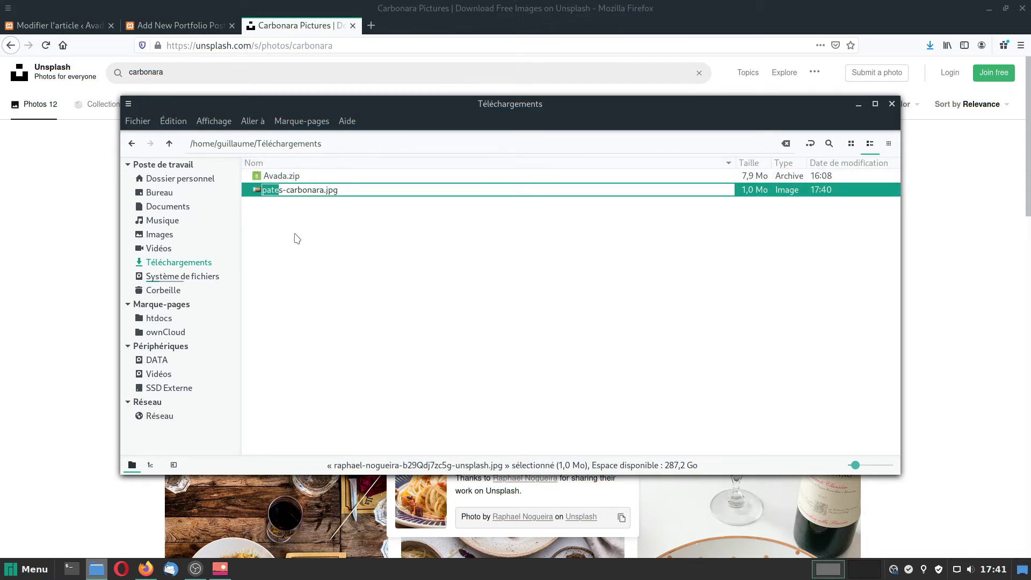
left_click(604, 318)
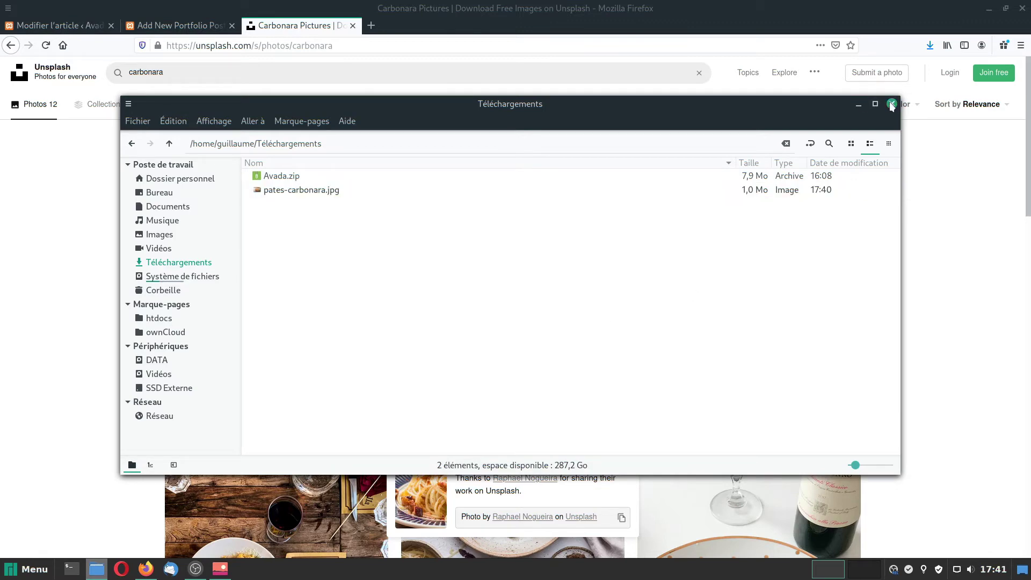
left_click(891, 104)
Upload pates-carbonara.jpg to the media library for the post's featured image.
left_click(159, 25)
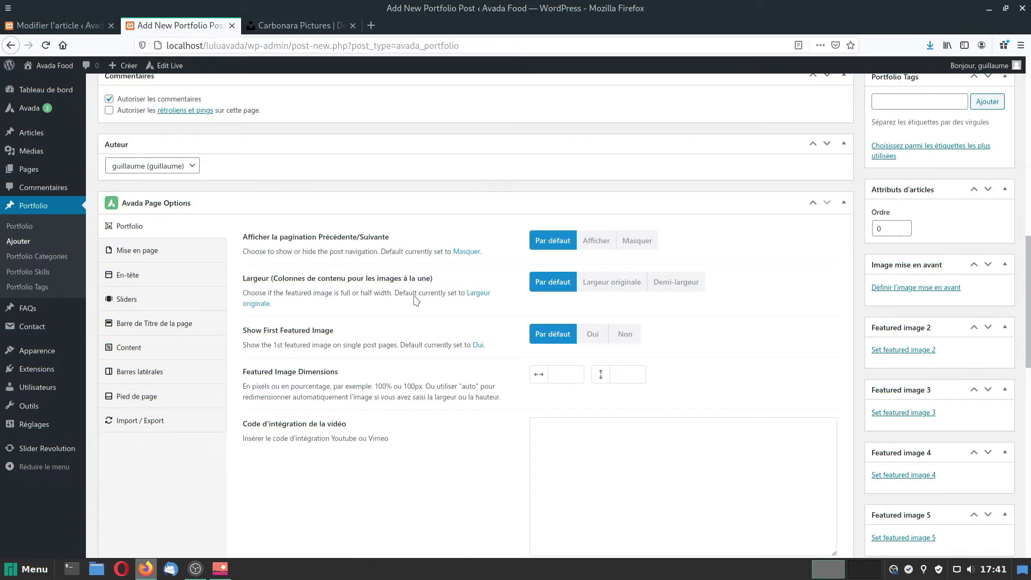
left_click(901, 290)
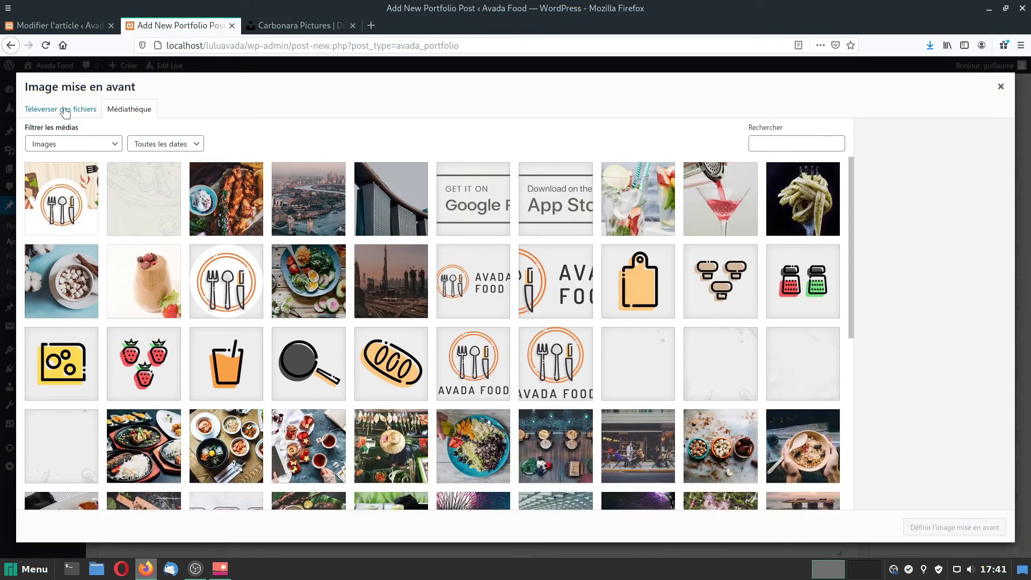
left_click(65, 111)
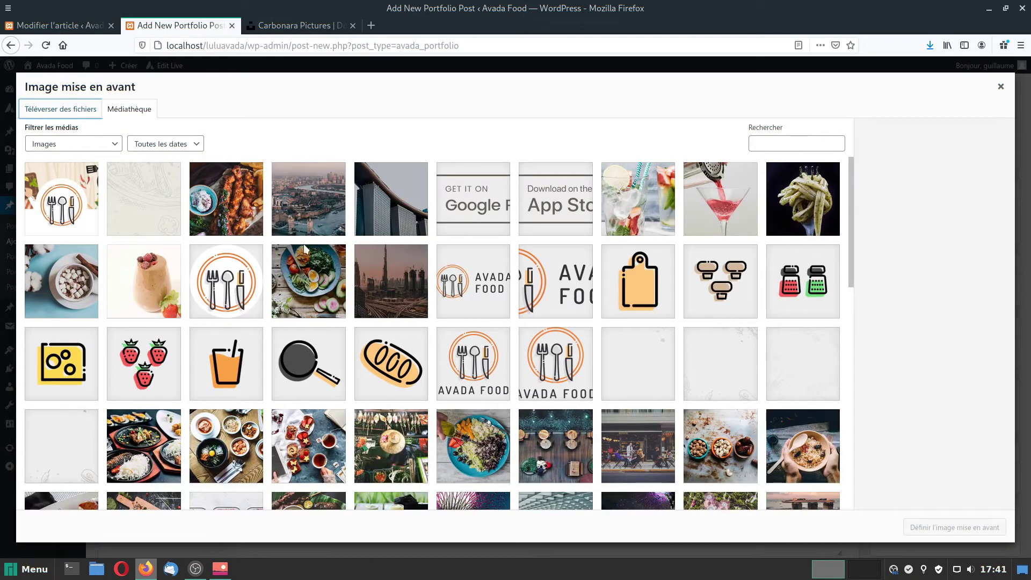
left_click(517, 295)
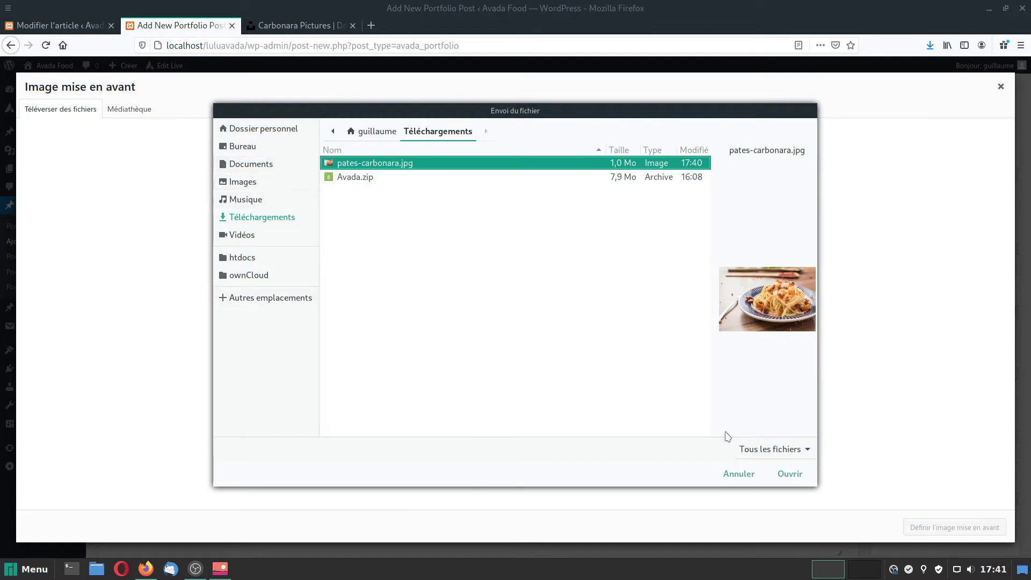
left_click(790, 474)
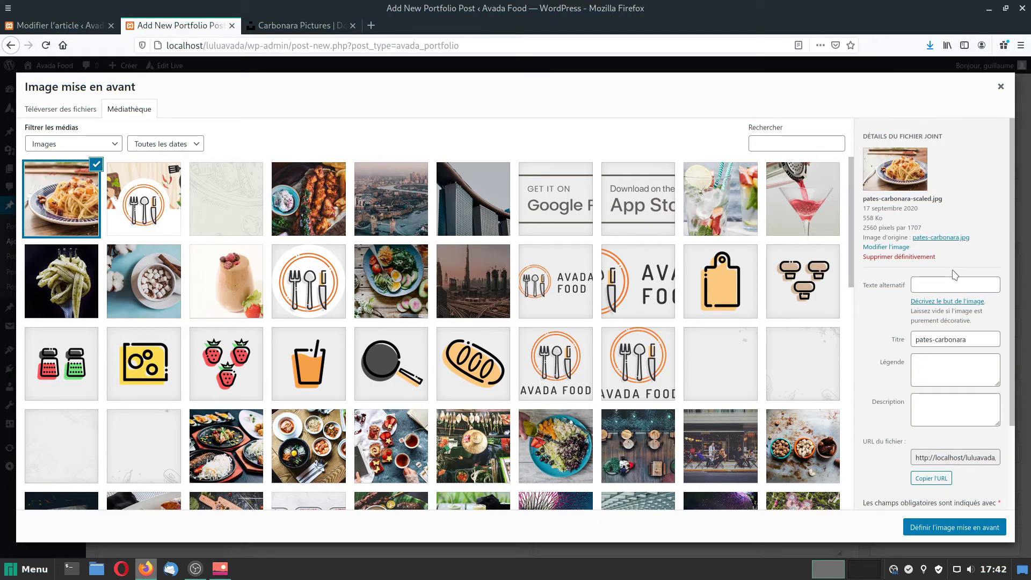
Clear the image title, set alt text 'Pâtes carbonara', and make it the featured image.
left_click_drag(968, 340, 894, 340)
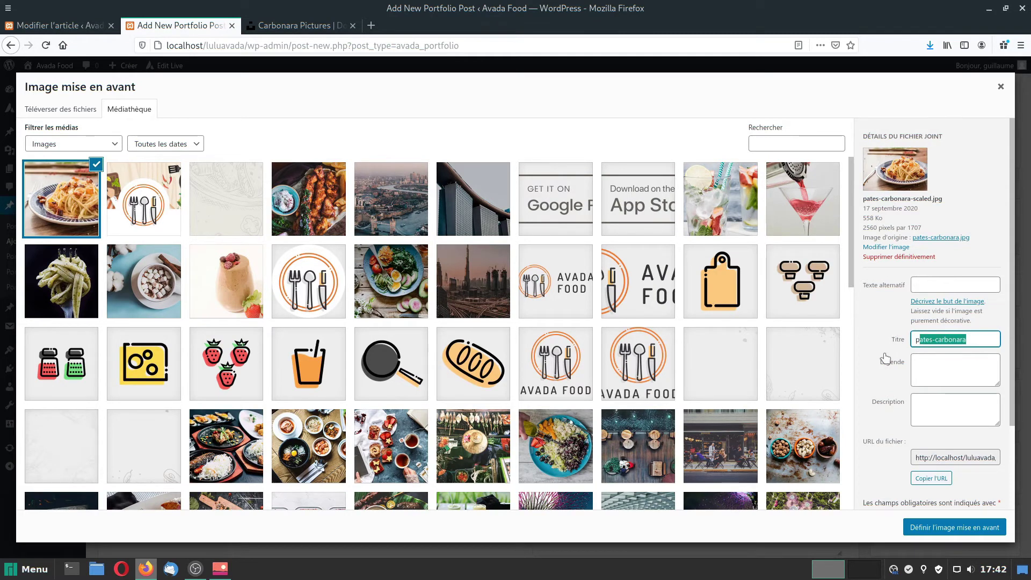
key("BackSpace")
key("BackSpace")
left_click(932, 281)
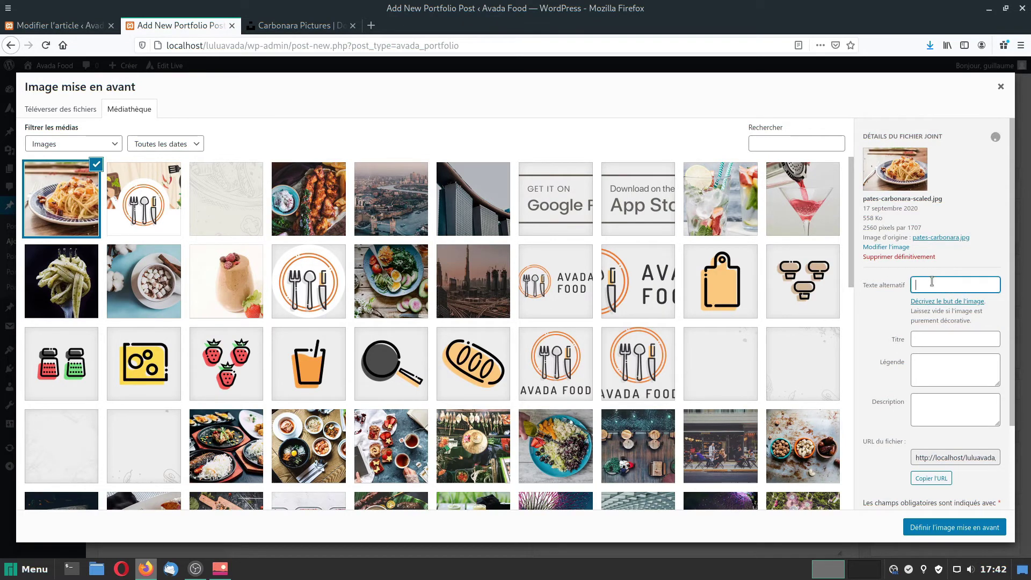
type("pates-carbonara")
key("Home")
key("Delete")
type("P")
key("Delete")
type("â")
left_click(936, 285)
key("BackSpace")
left_click(948, 529)
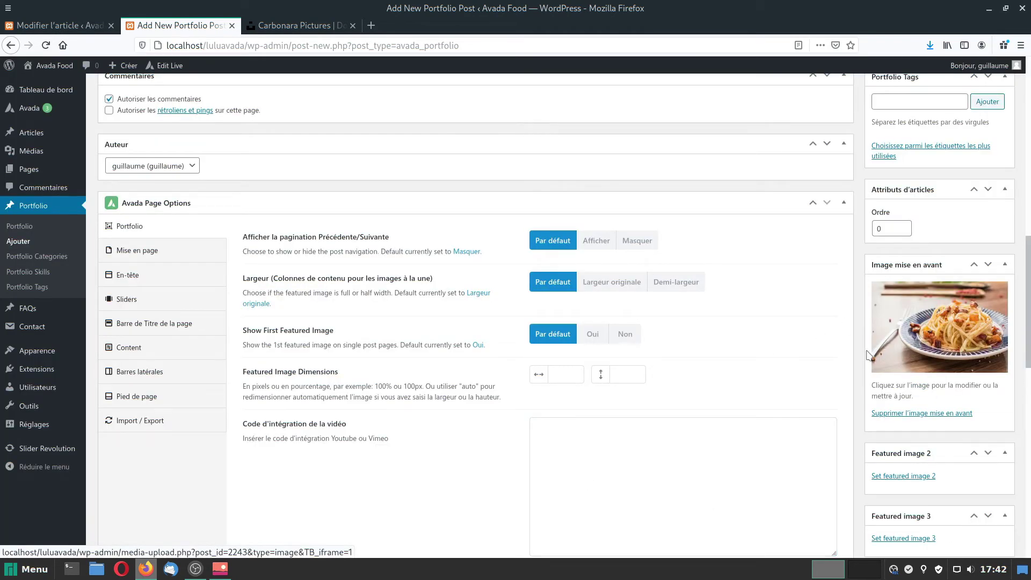
scroll(894, 295, "up", 10)
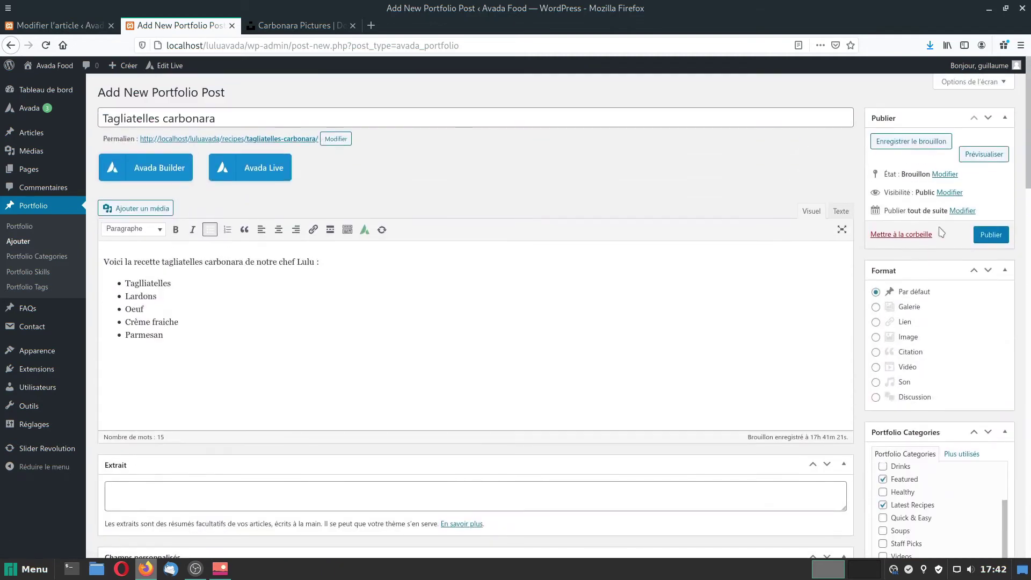
Publish Tagliatelles carbonara and check it shows in Recettes de Lulu's Recent Recipes grid.
left_click(984, 236)
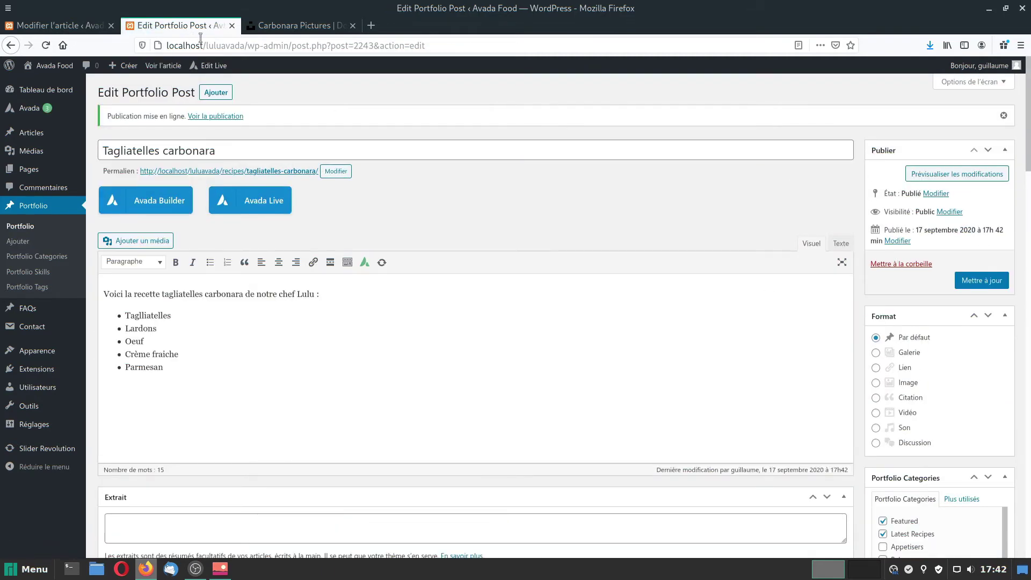
left_click(60, 25)
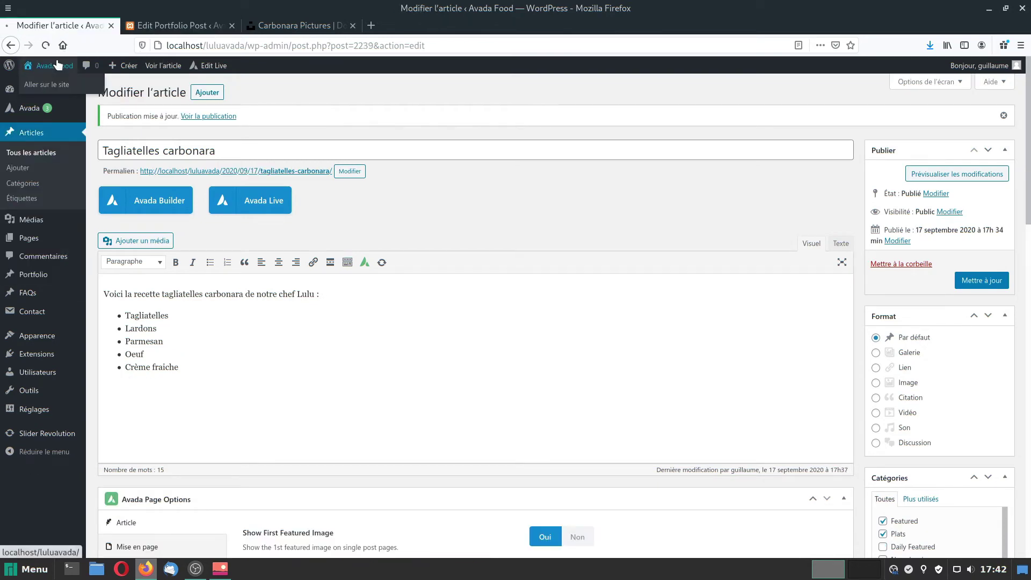
left_click(58, 65)
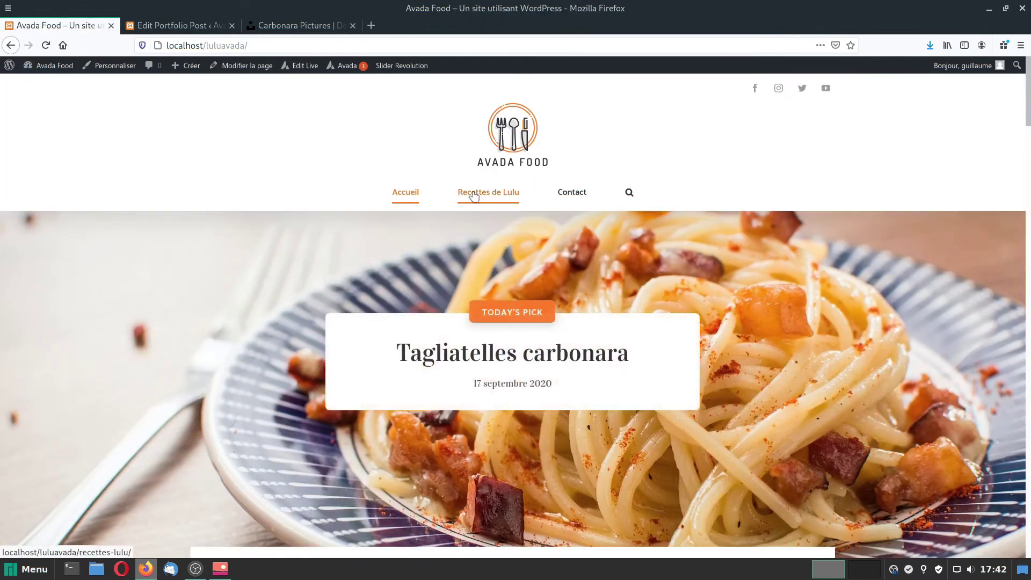
left_click(473, 196)
scroll(435, 395, "down", 2)
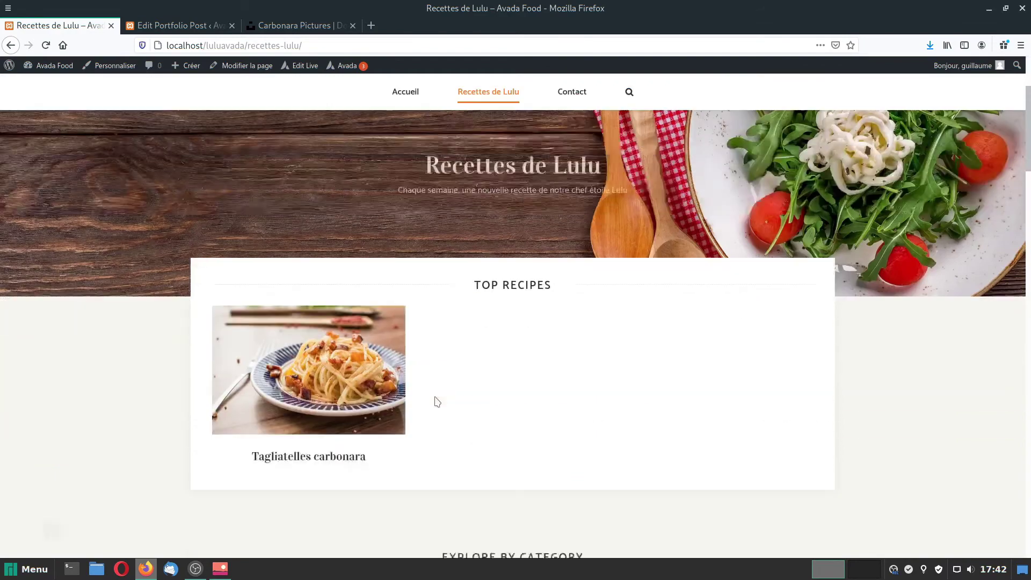
scroll(436, 401, "down", 1)
scroll(513, 392, "down", 20)
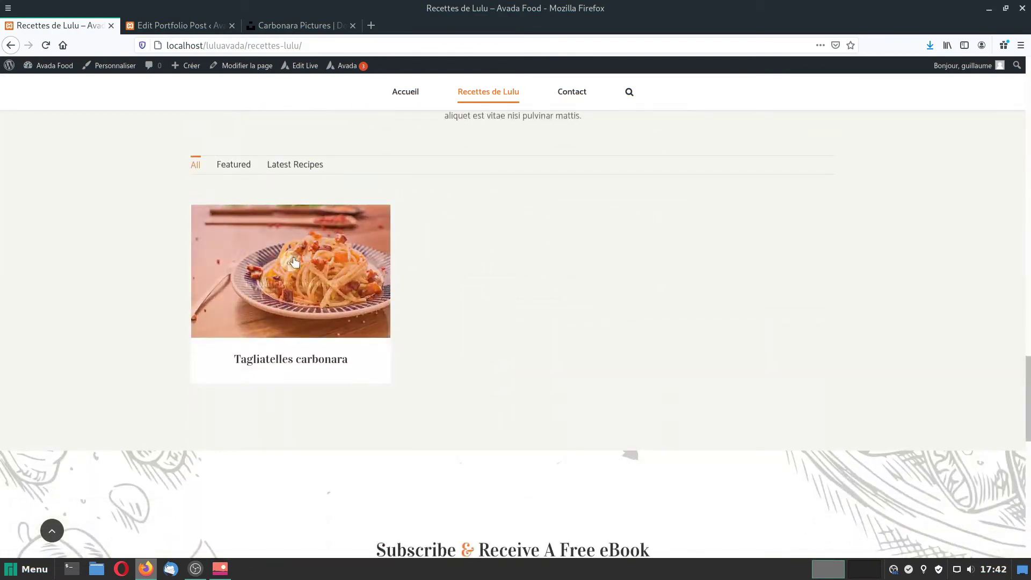
mouse_move(276, 243)
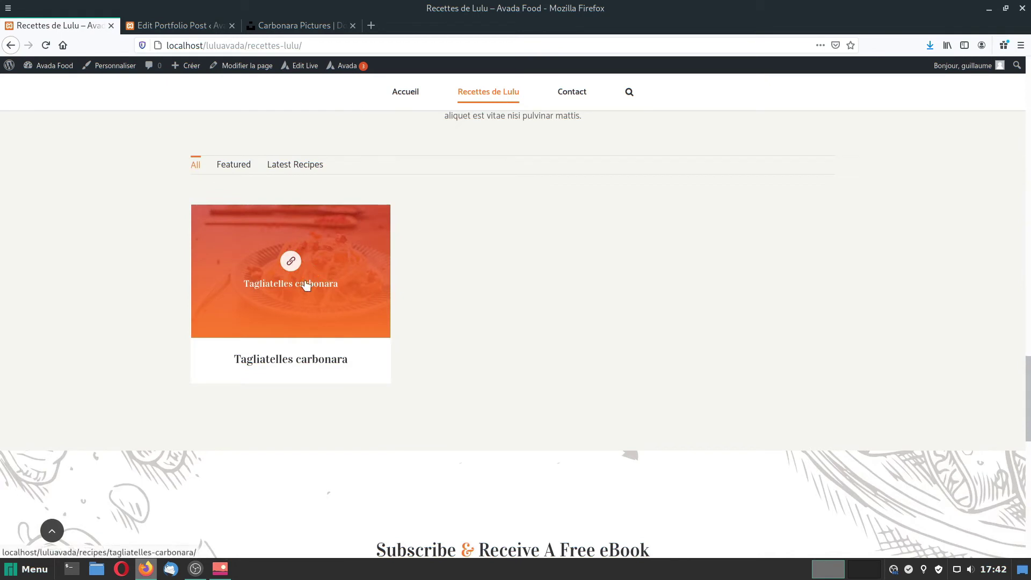
scroll(588, 338, "up", 2)
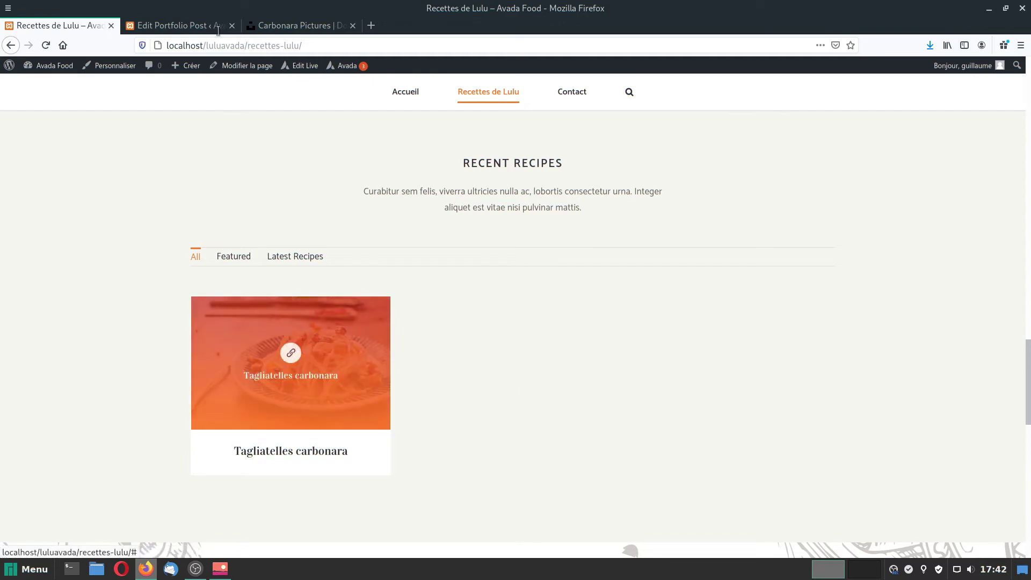
left_click(181, 22)
Add a new Plats portfolio category to the carbonara post and save the update.
scroll(1029, 412, "down", 4)
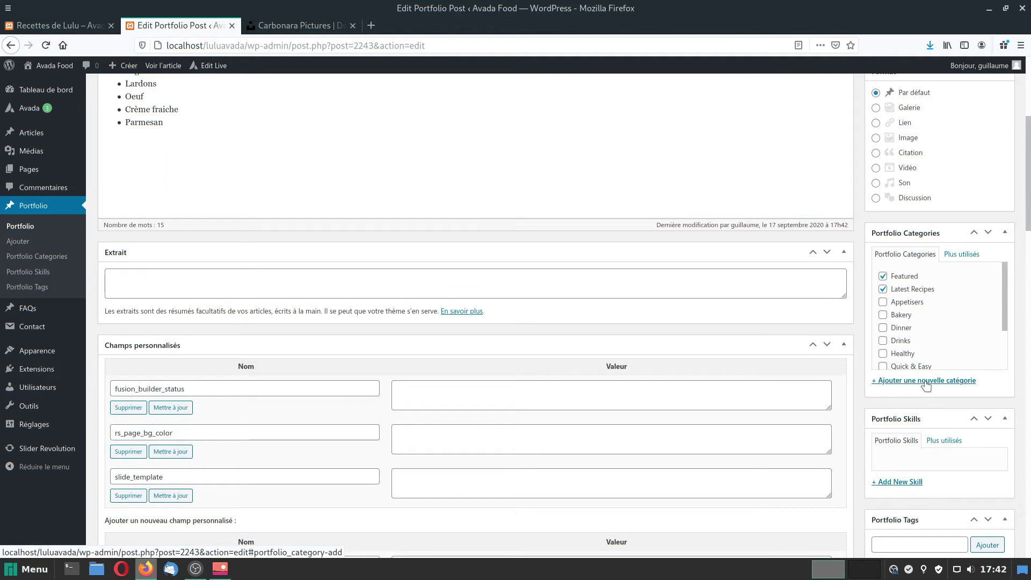
left_click(923, 381)
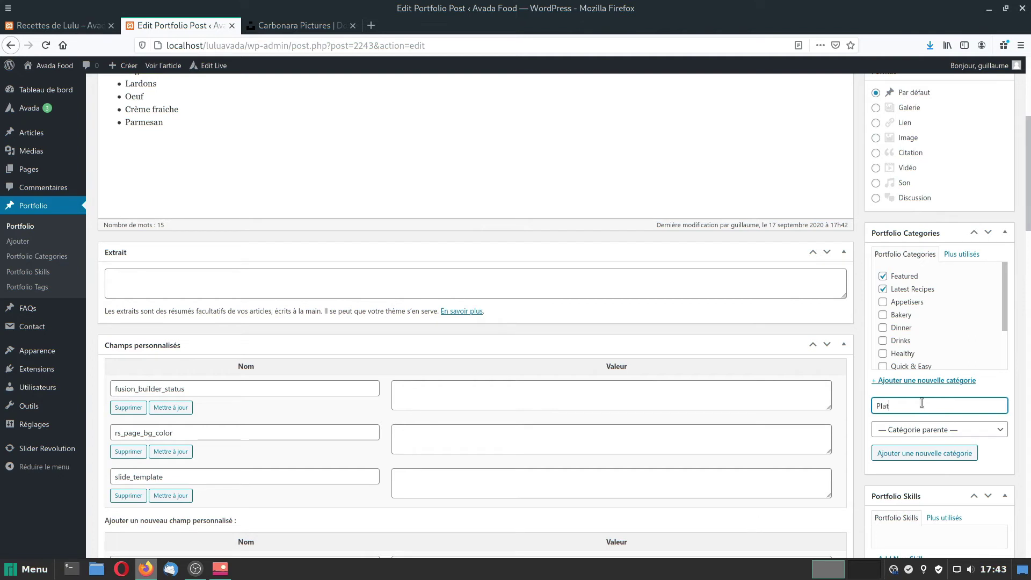
left_click(933, 452)
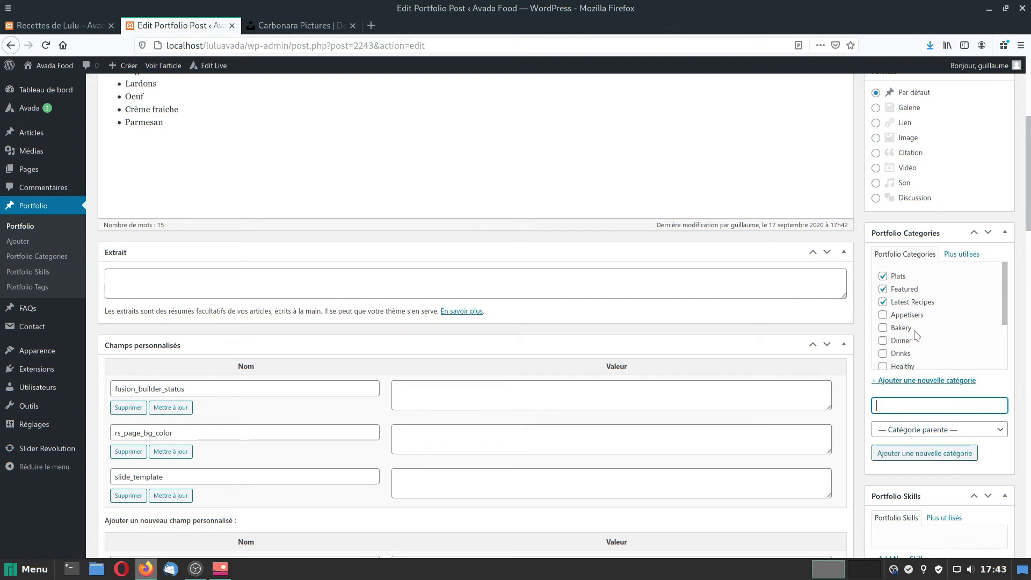
scroll(1029, 385, "down", 7)
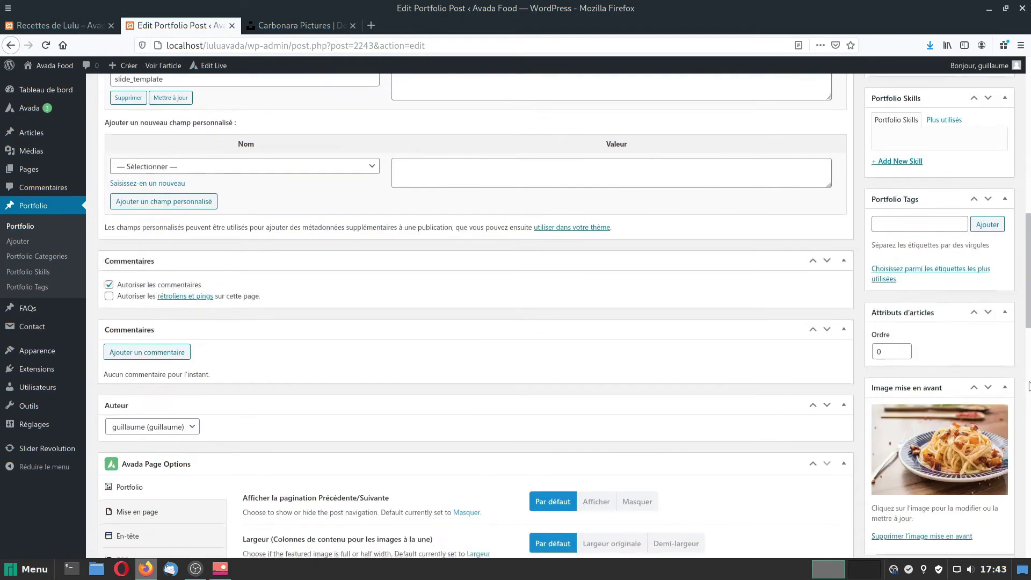
scroll(1029, 385, "down", 6)
scroll(1028, 389, "up", 14)
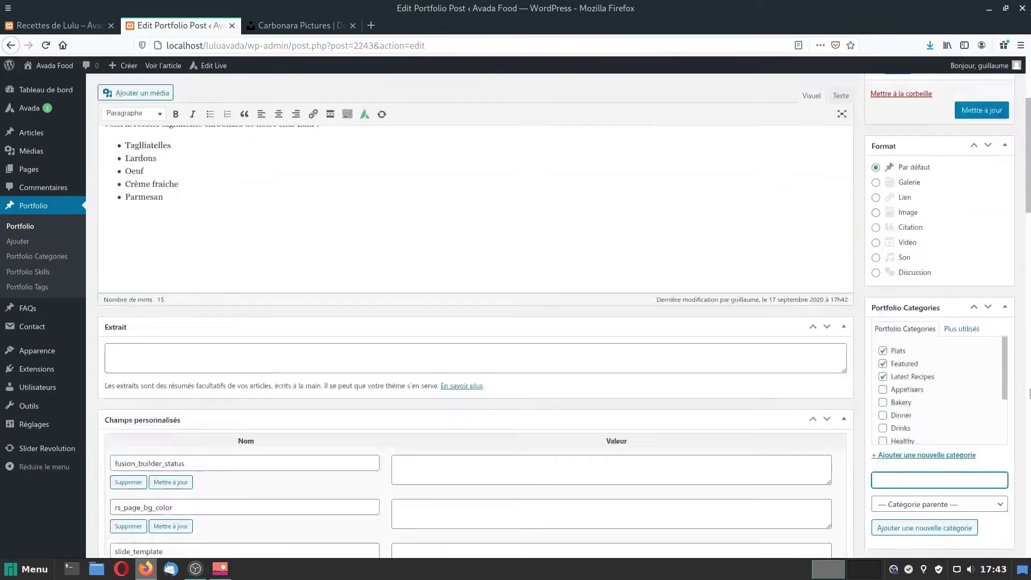
scroll(1020, 376, "up", 3)
left_click(973, 279)
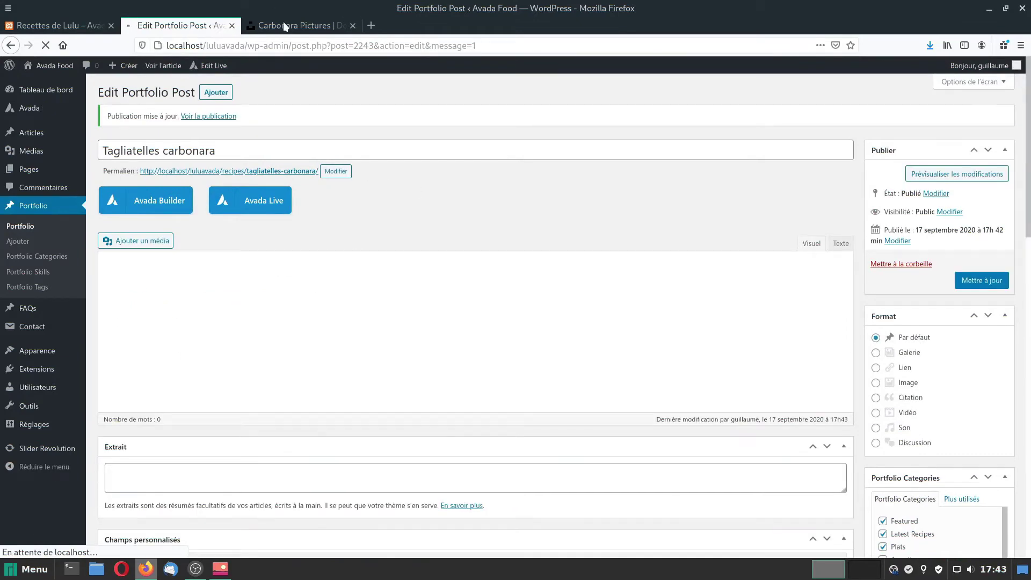
left_click(281, 24)
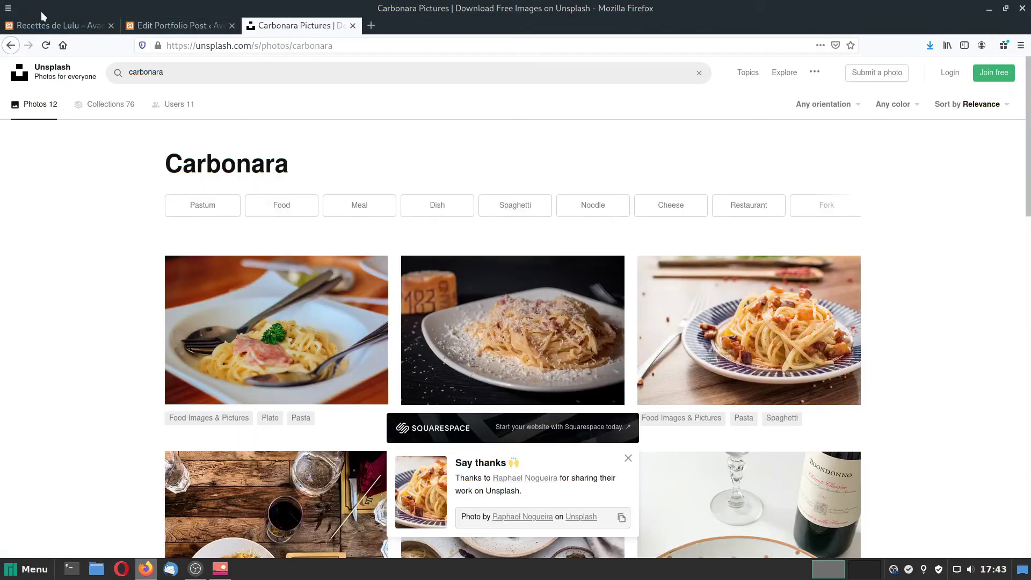
Reload Recettes de Lulu to see the new Plats filter, then show All recipes.
left_click(51, 25)
left_click(46, 45)
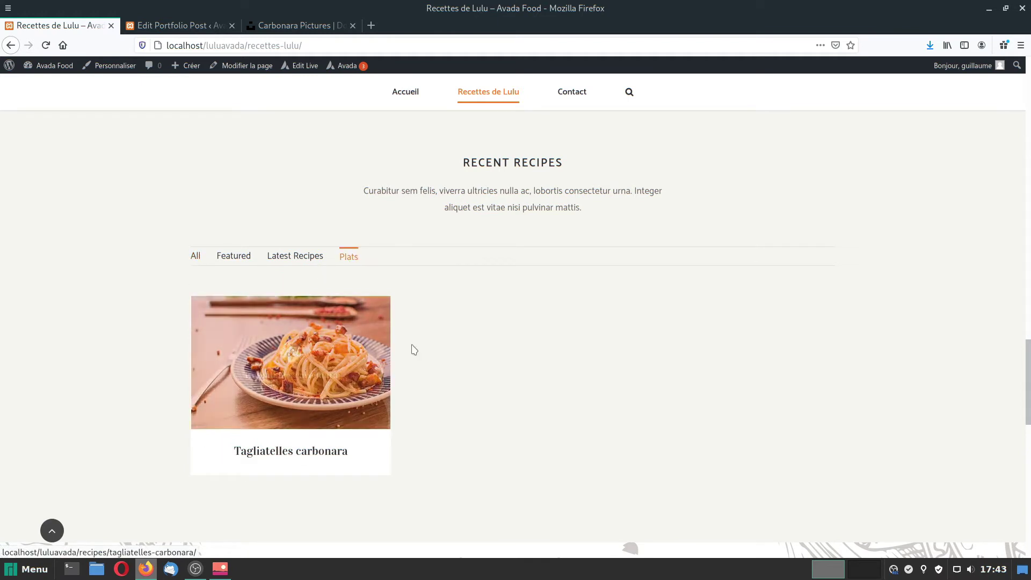
left_click(195, 257)
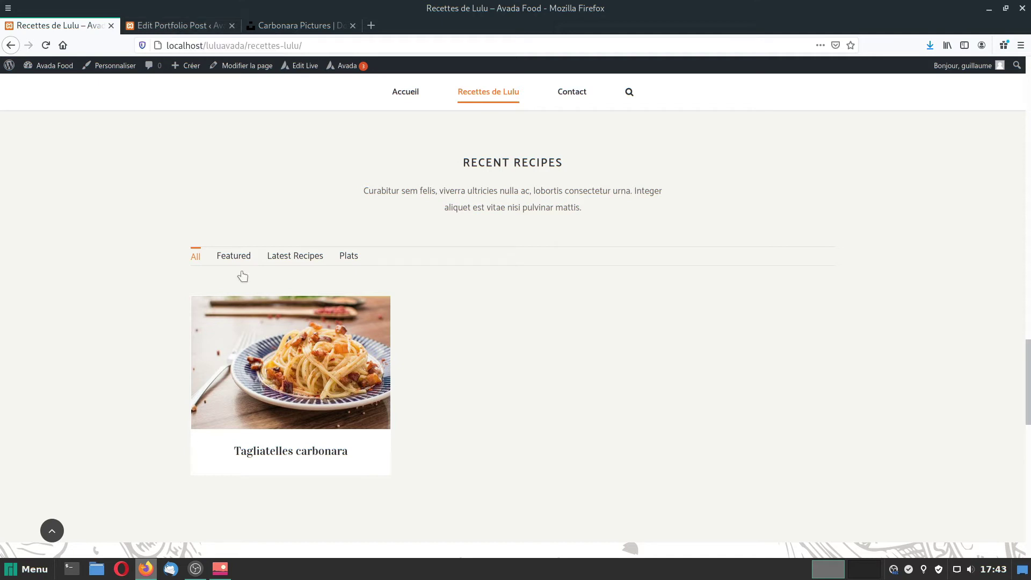
Check the Tagliatelles carbonara page lists Plats, then return to the admin dashboard.
left_click(293, 454)
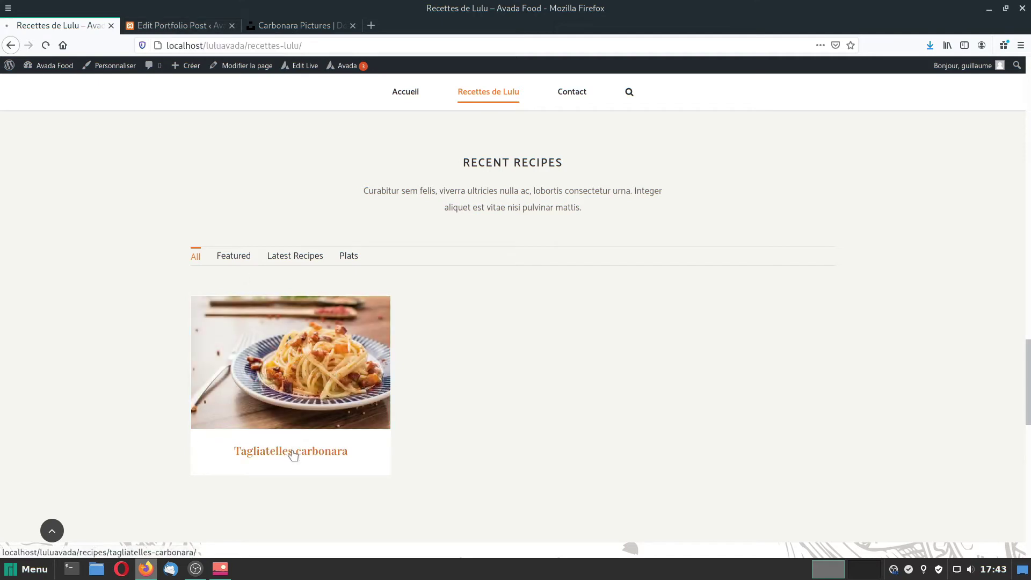
scroll(596, 357, "down", 10)
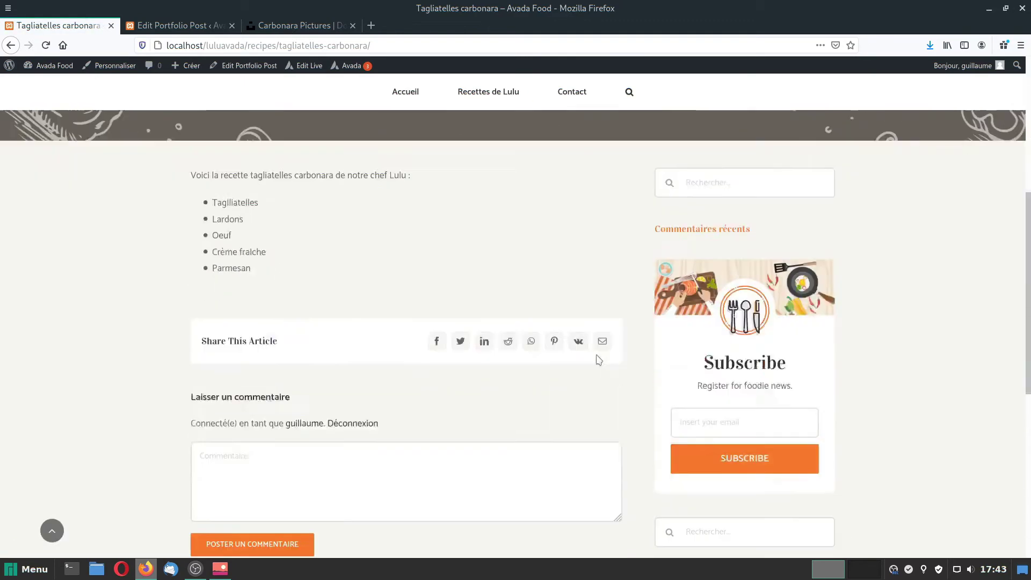
scroll(171, 375, "up", 3)
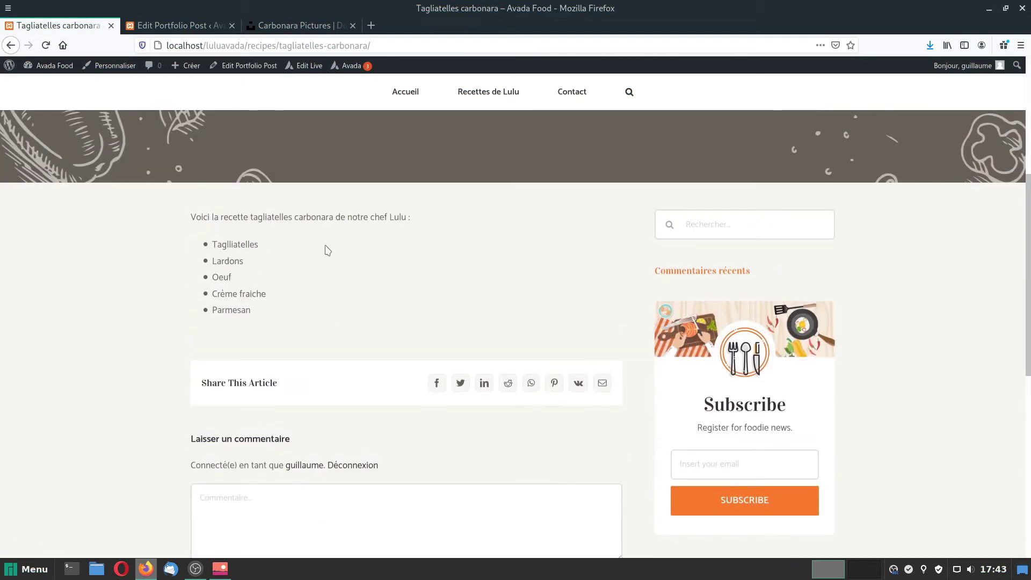
scroll(321, 270, "up", 5)
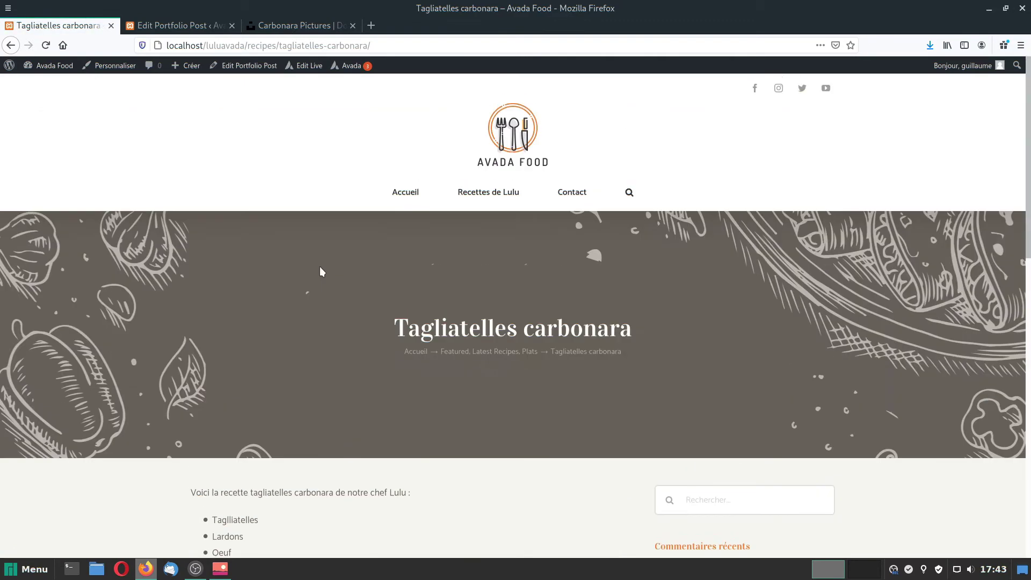
scroll(303, 292, "down", 12)
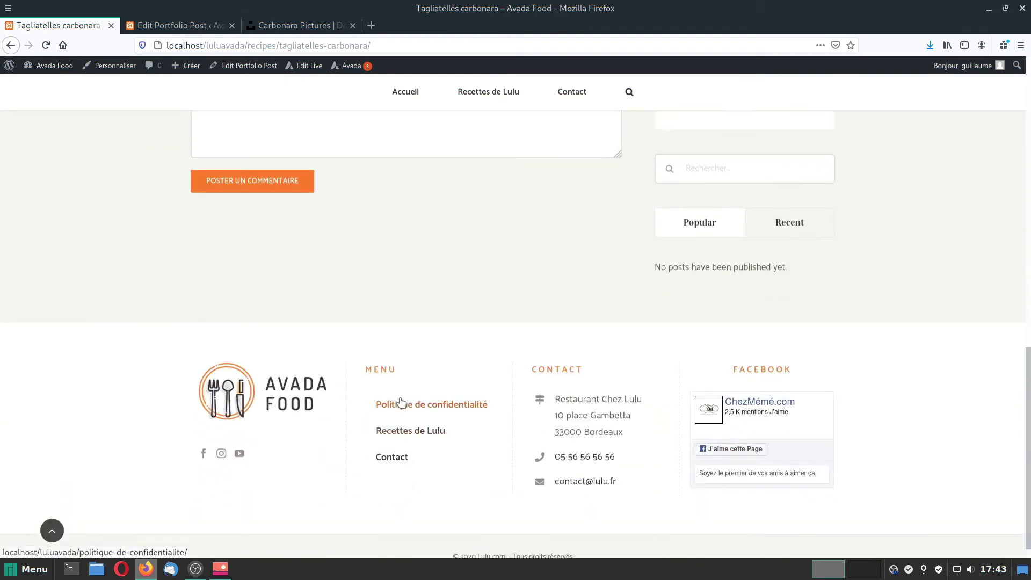
scroll(405, 406, "up", 14)
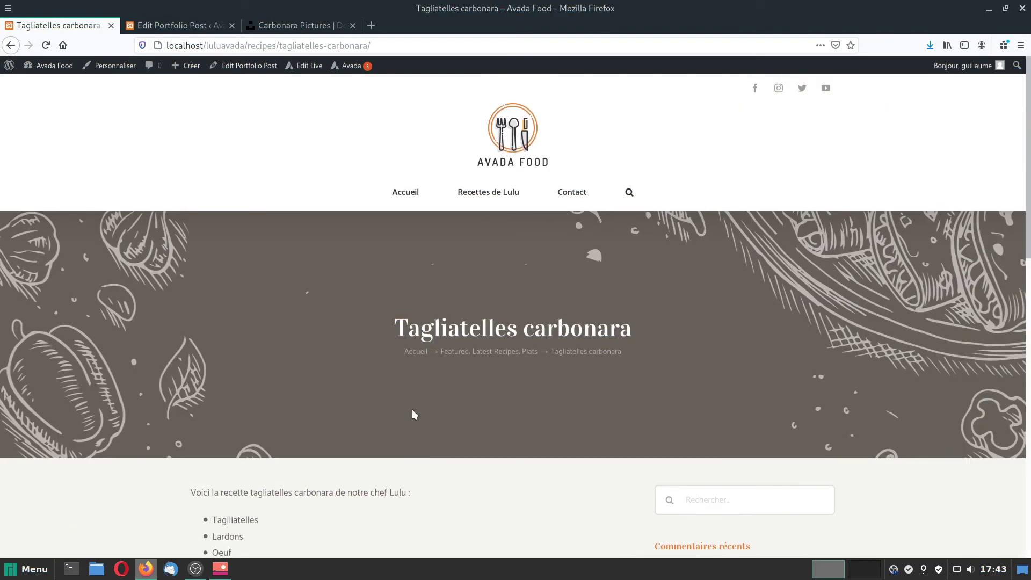
scroll(413, 413, "down", 4)
scroll(414, 413, "up", 4)
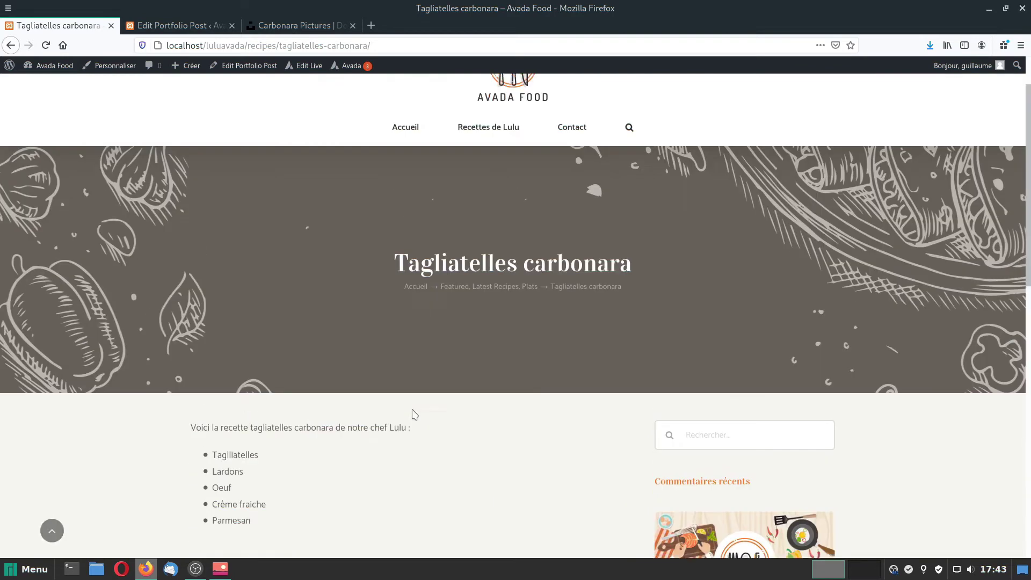
left_click(56, 67)
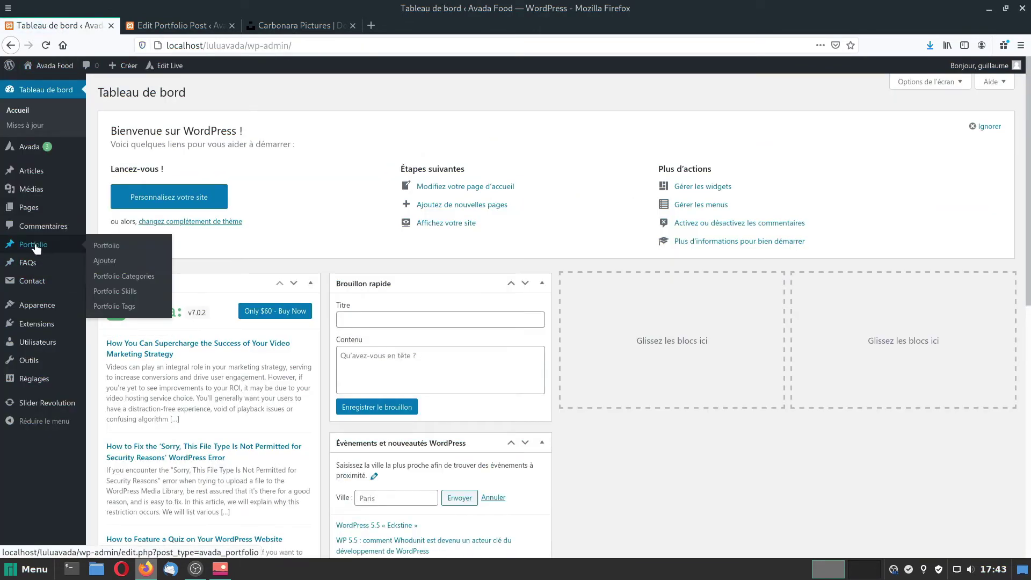
Restore 'Lunch Favourite with Salad, Naan And Beans' from the Portfolio trash and list all items.
left_click(35, 246)
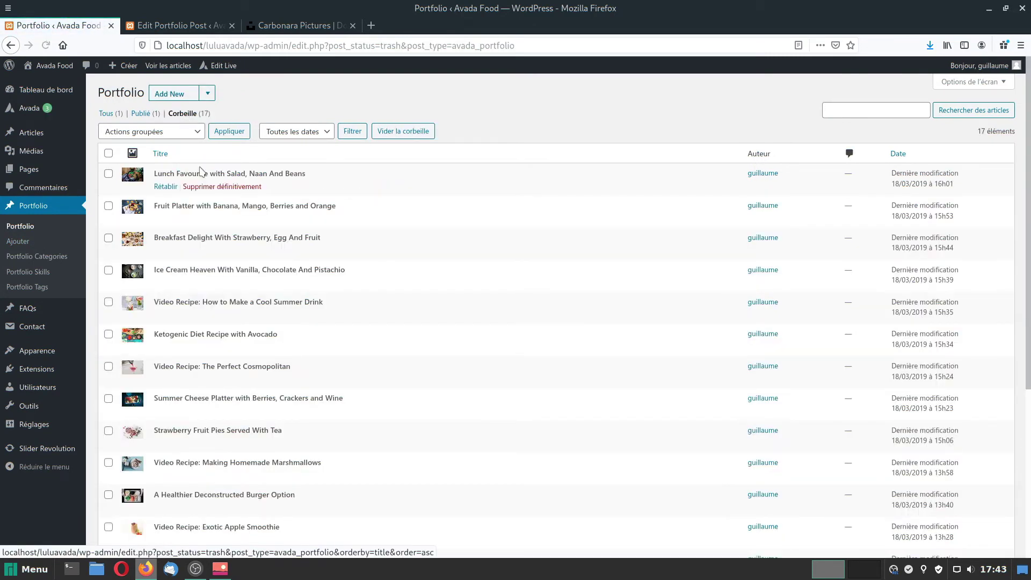
left_click(163, 188)
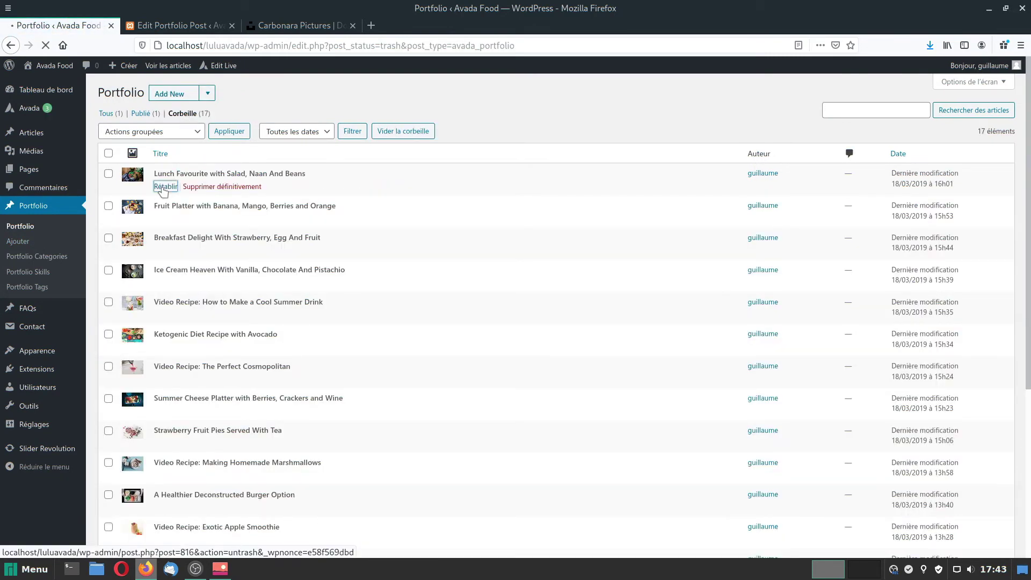
left_click(19, 227)
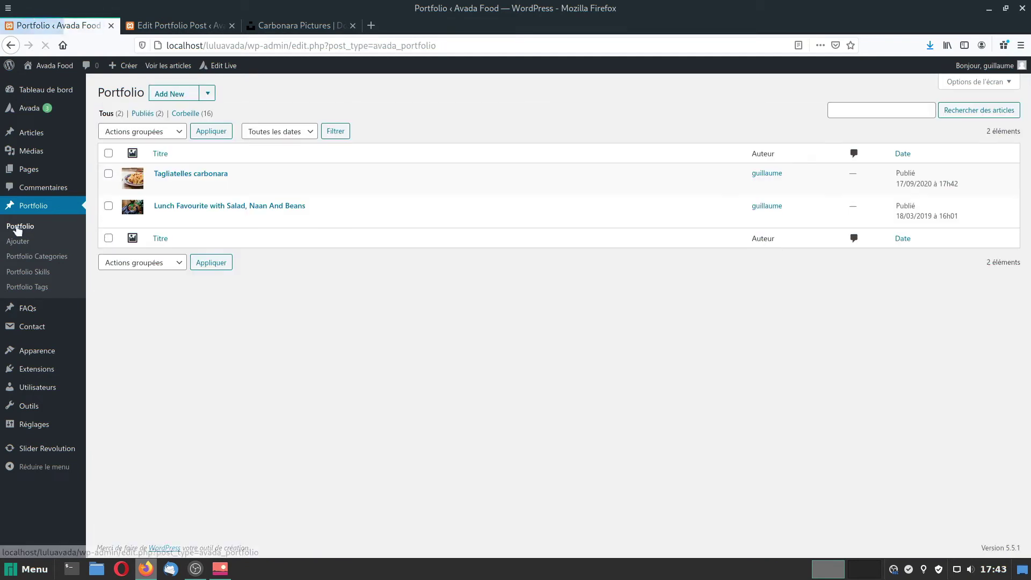
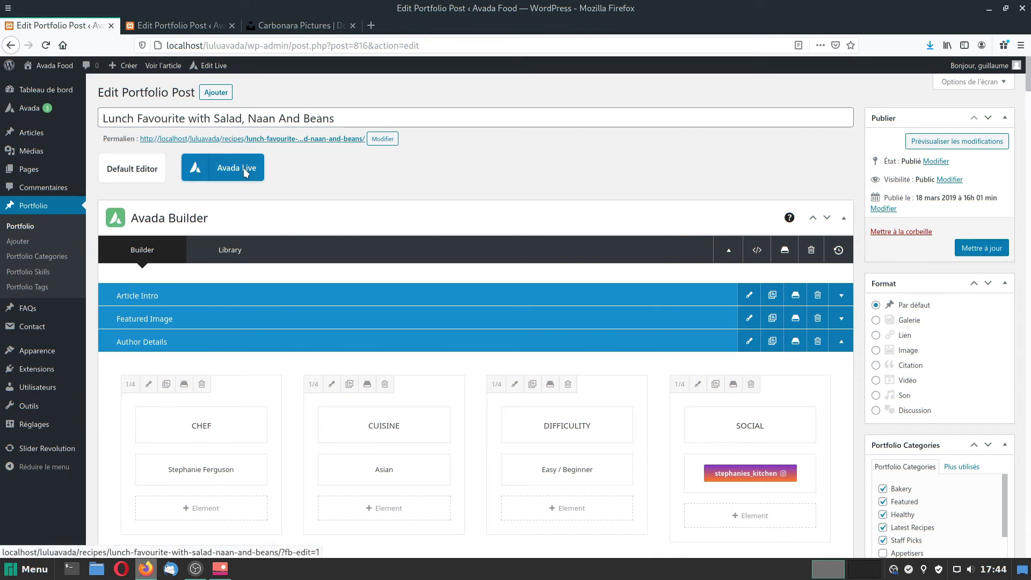
Open the Lunch Favourite recipe in the Avada Live front-end builder.
left_click(245, 173)
left_click(705, 278)
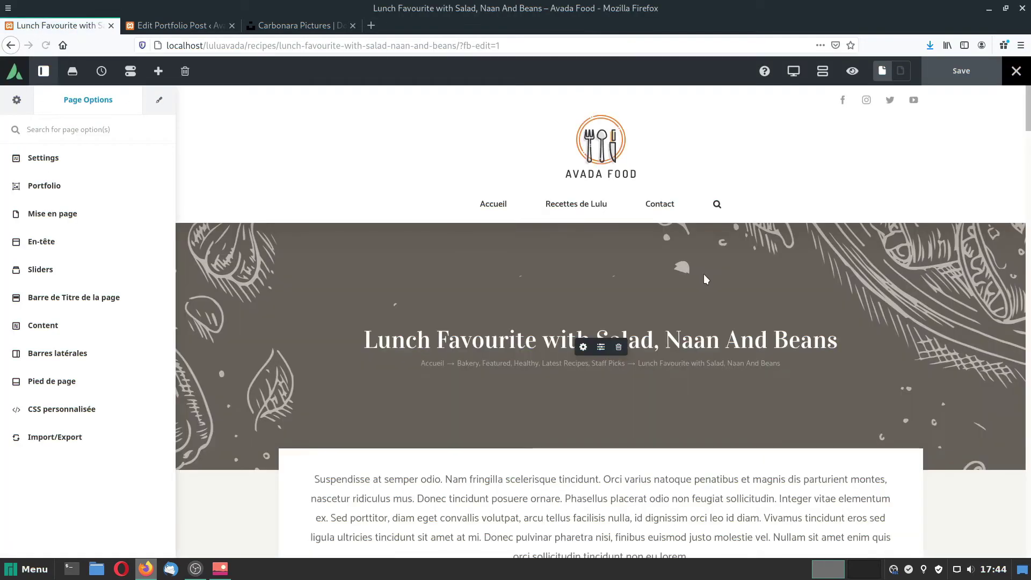
scroll(672, 305, "down", 15)
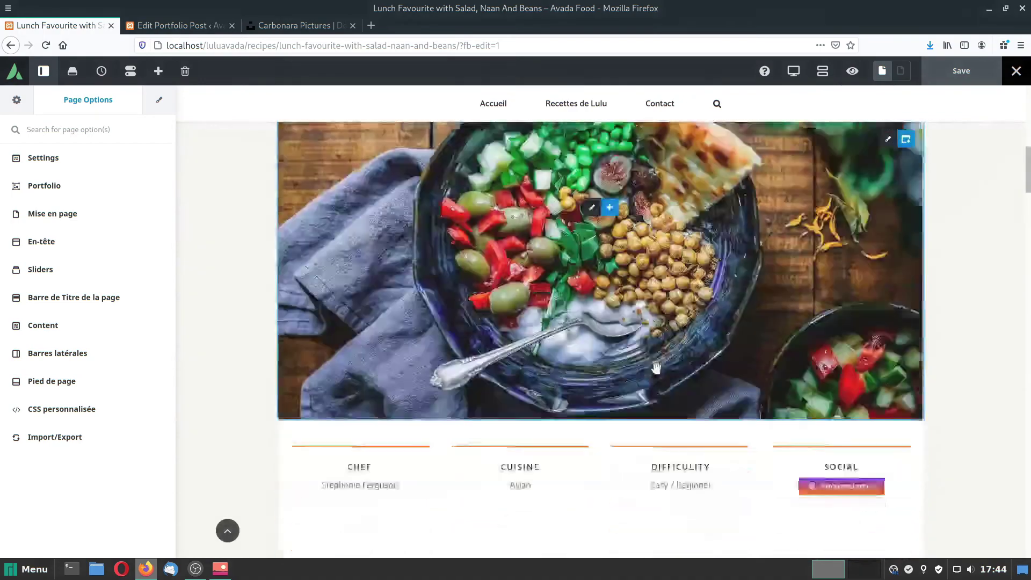
scroll(667, 426, "up", 8)
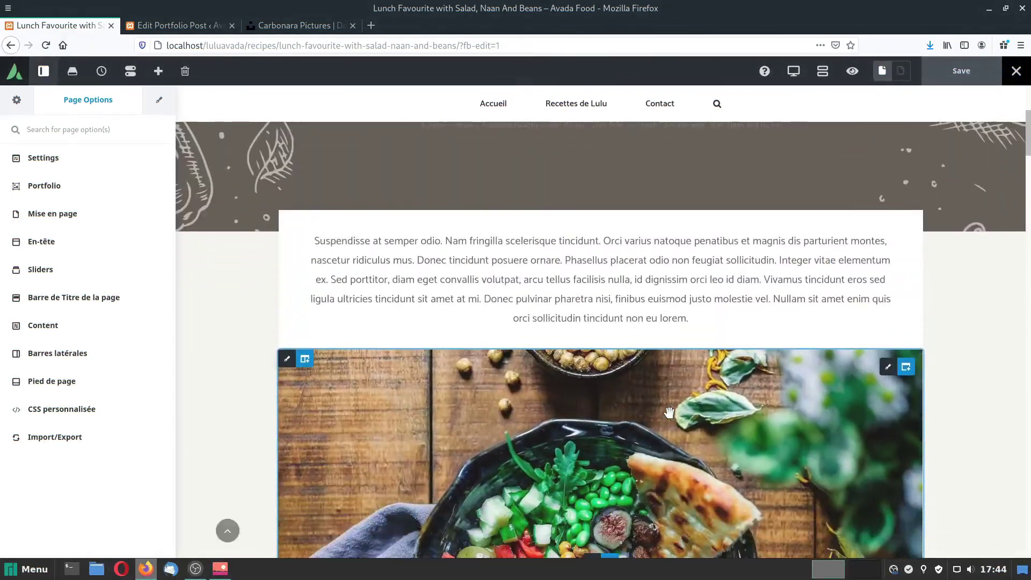
scroll(669, 412, "down", 1)
scroll(644, 349, "up", 3)
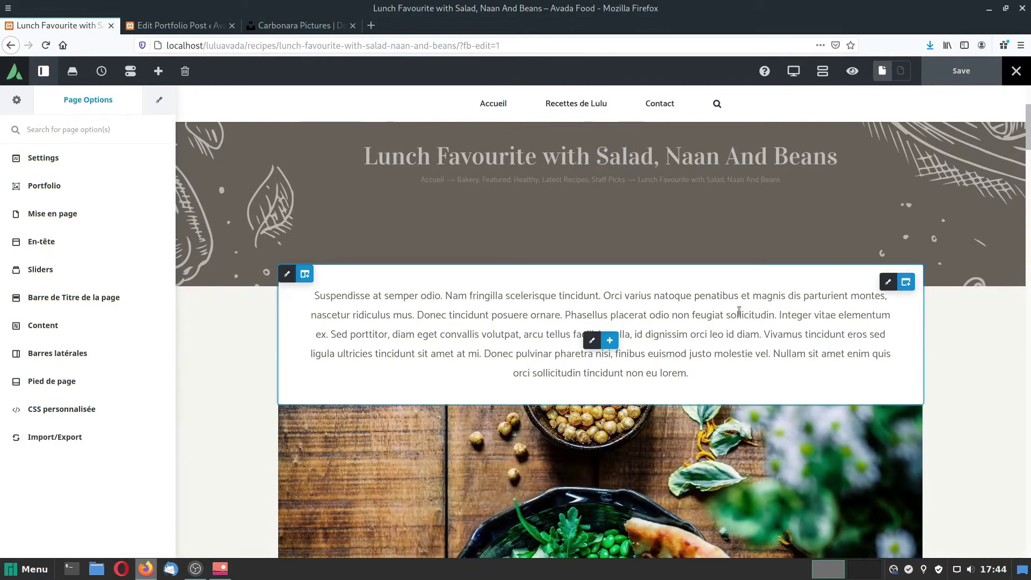
scroll(677, 376, "down", 7)
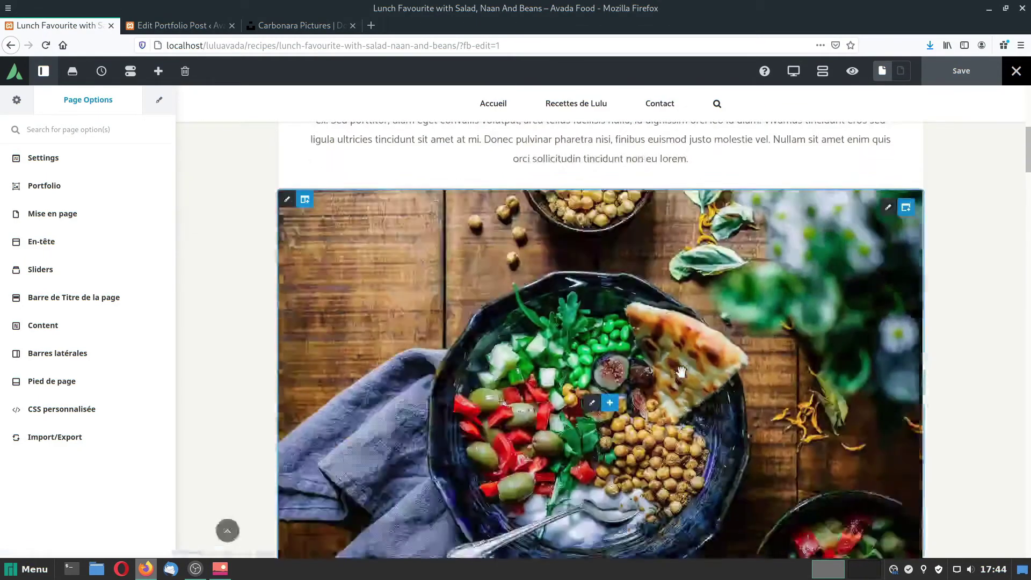
scroll(677, 376, "up", 7)
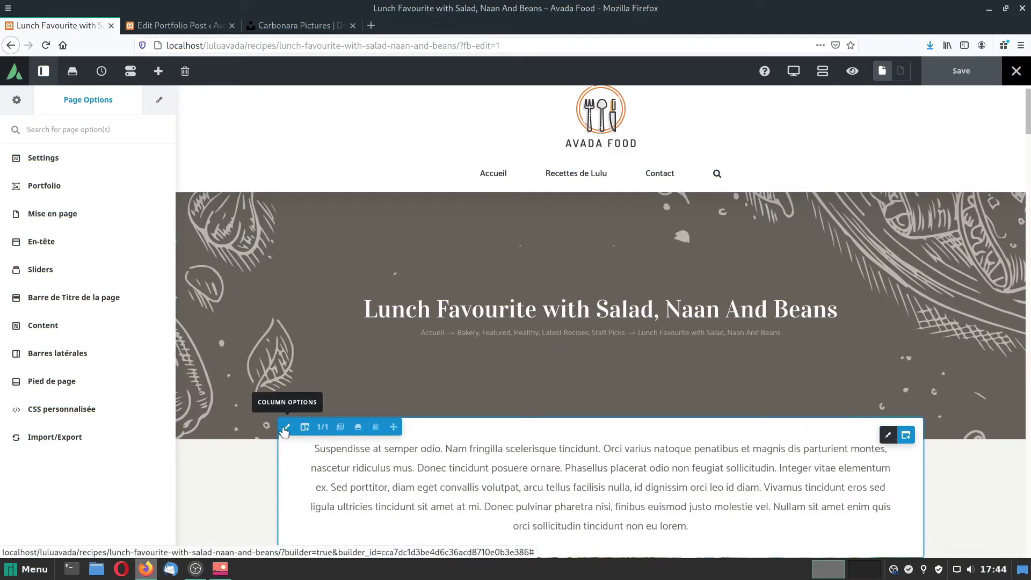
Delete the intro text column and the food photo column, plus their empty containers.
left_click(377, 424)
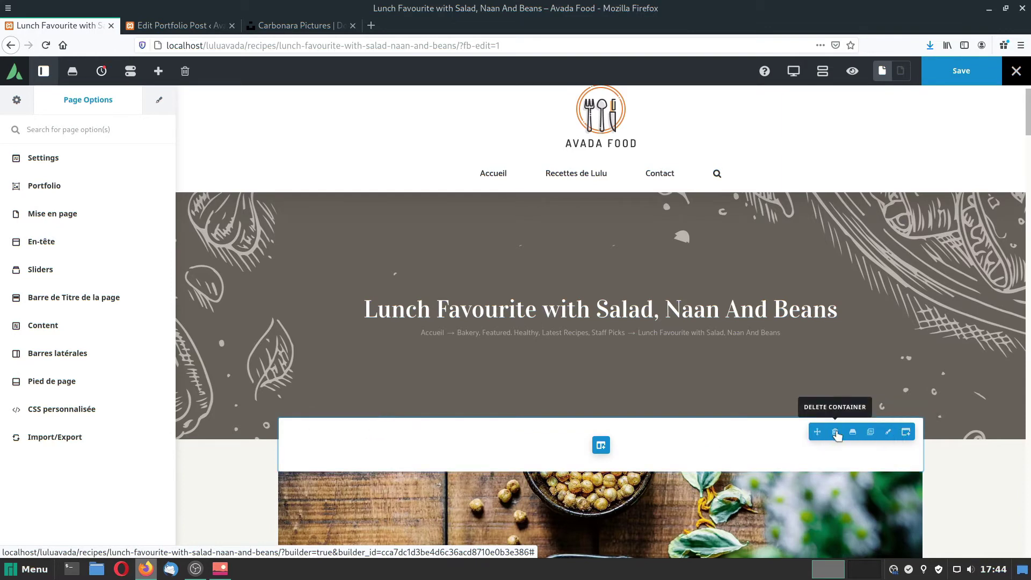
left_click(839, 433)
scroll(836, 445, "down", 3)
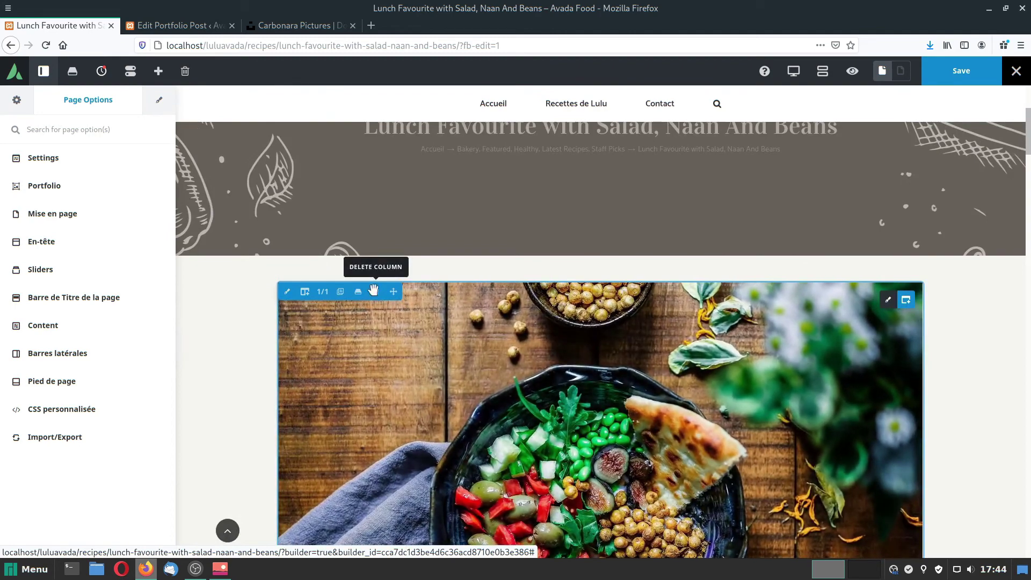
left_click(373, 291)
mouse_move(880, 302)
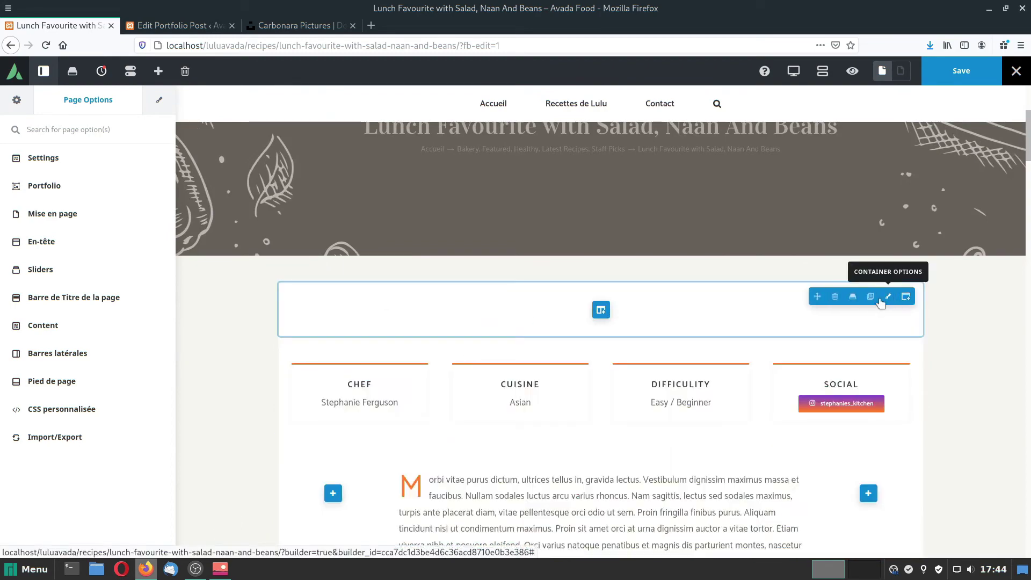
left_click(834, 296)
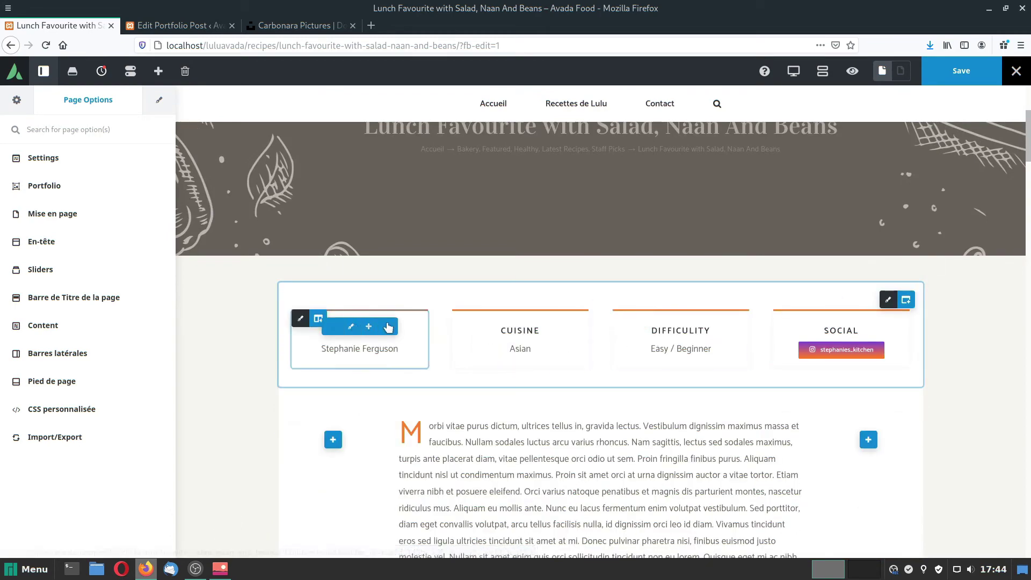
Delete the long text section containing The Cooking Gallery.
scroll(651, 465, "down", 3)
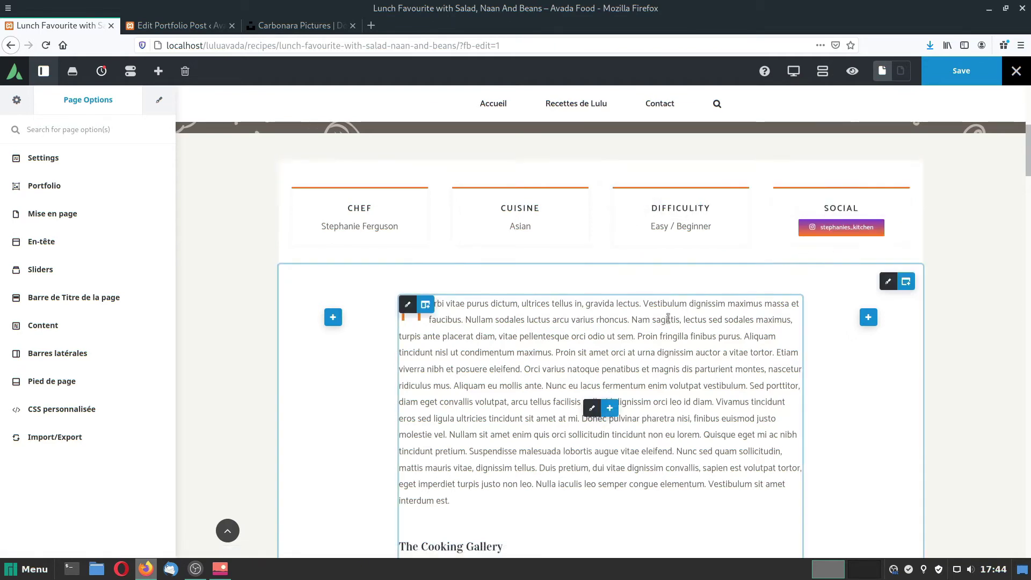
scroll(580, 327, "down", 1)
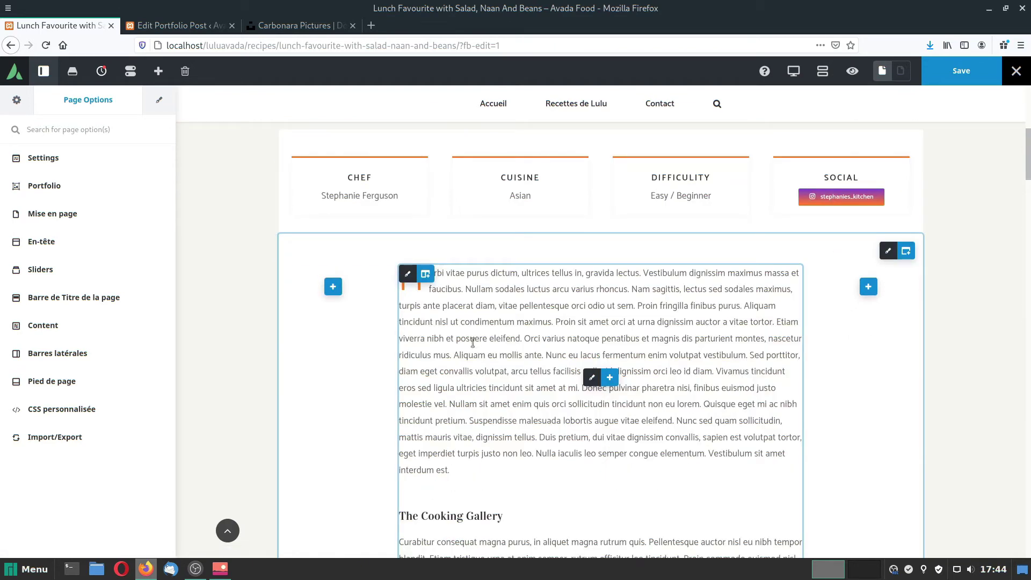
scroll(472, 342, "down", 5)
scroll(473, 342, "up", 6)
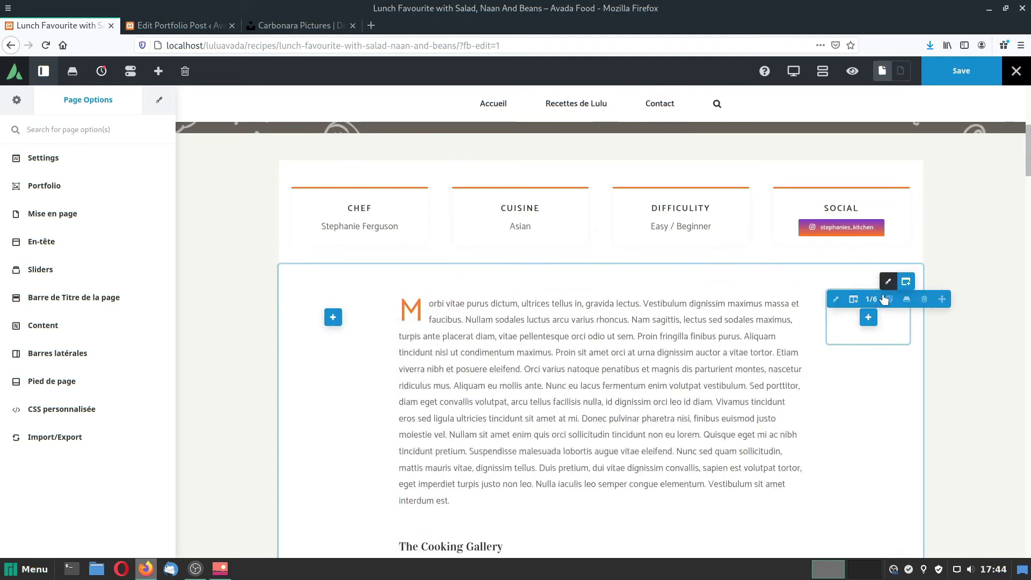
mouse_move(888, 282)
left_click(834, 283)
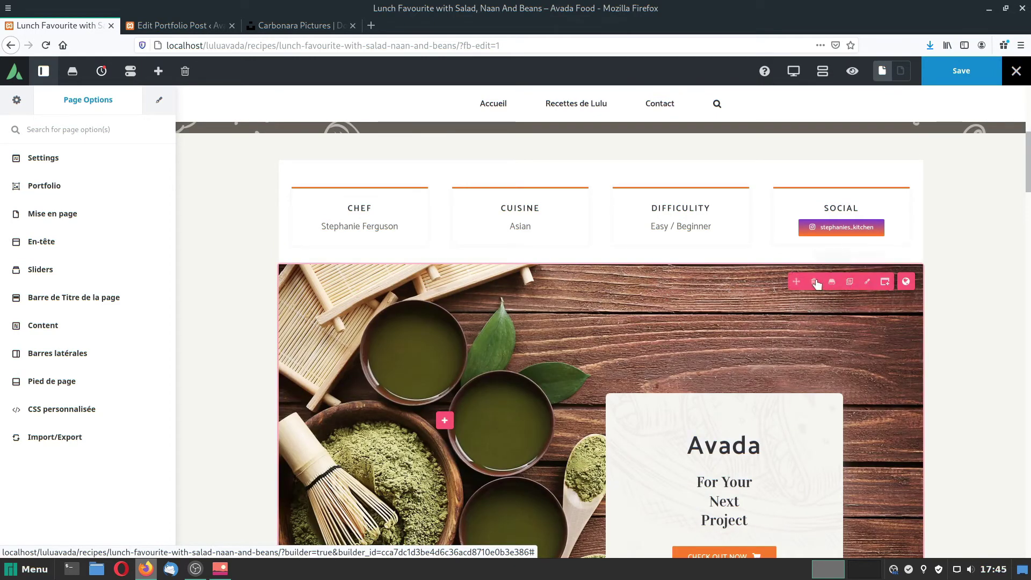
Delete the Avada promo, 'Lorem Ipsum: Important Details' and 'Subscribe & Receive A Free eBook' sections.
left_click(813, 280)
scroll(764, 378, "down", 7)
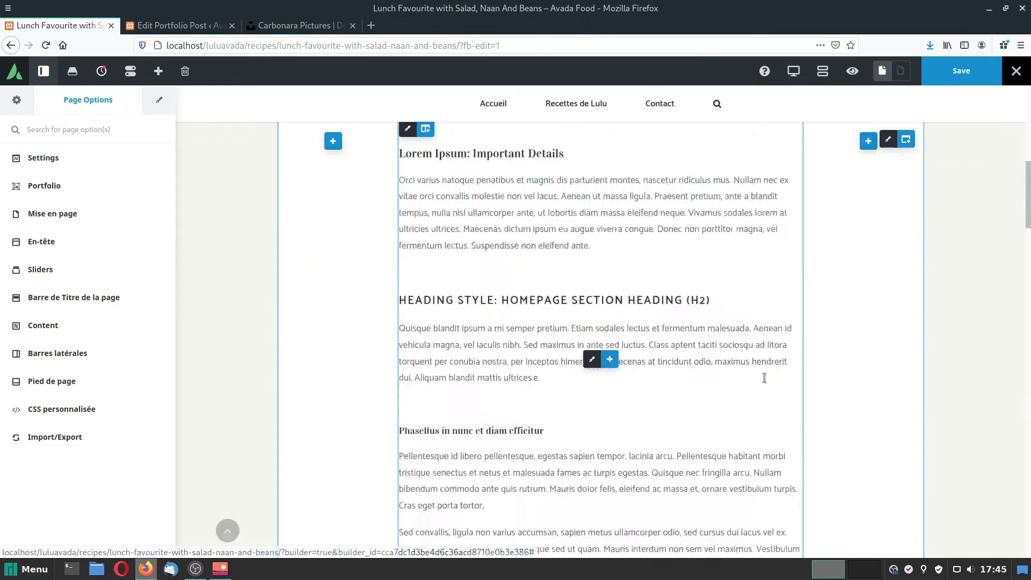
scroll(847, 329, "up", 8)
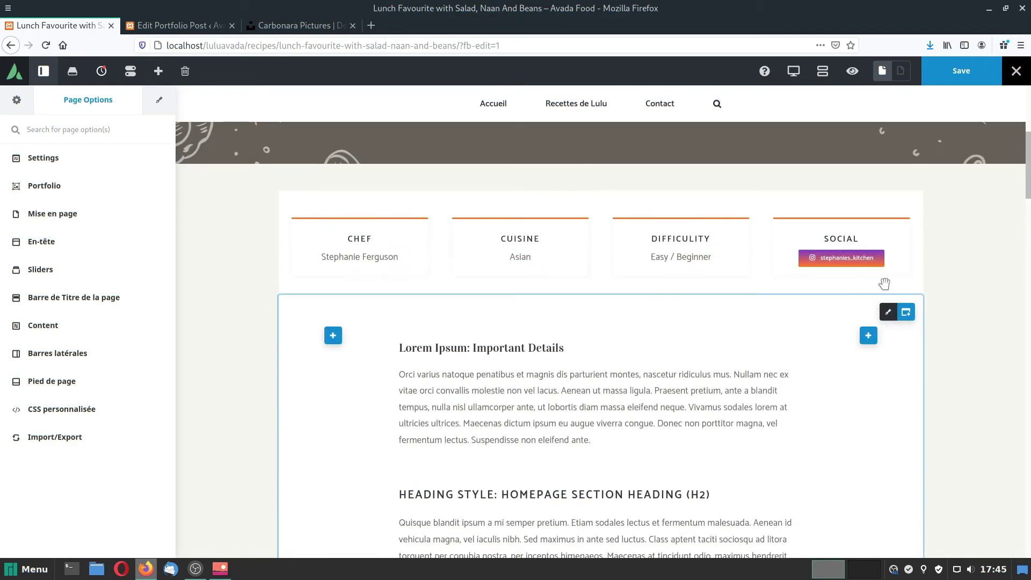
mouse_move(896, 320)
left_click(834, 311)
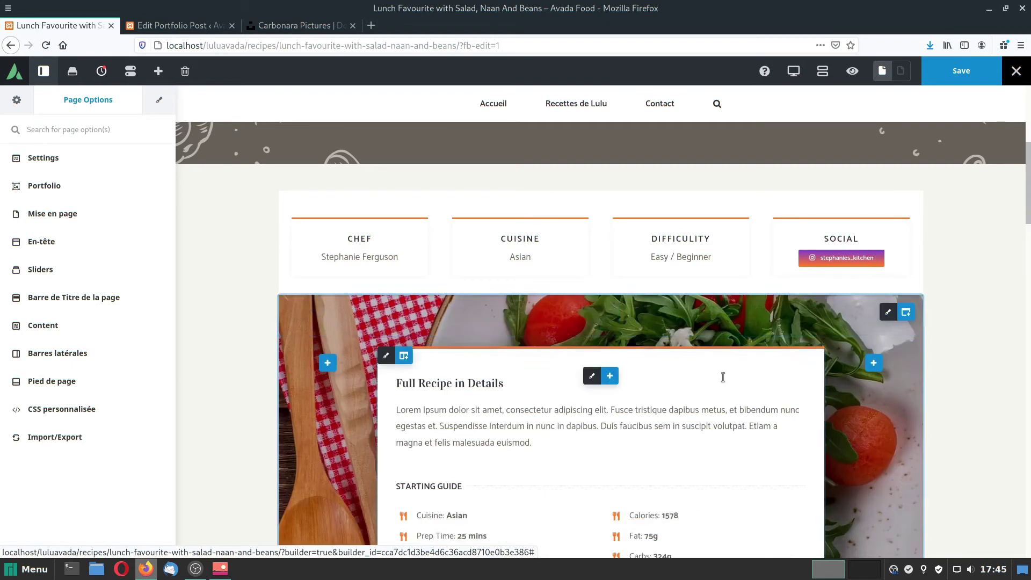
scroll(712, 387, "down", 1)
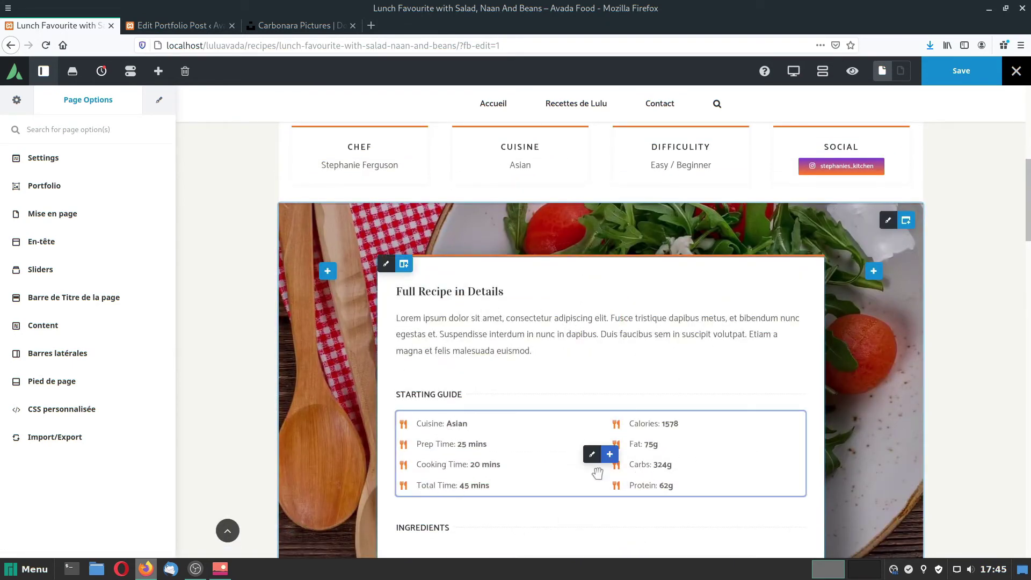
scroll(559, 467, "down", 5)
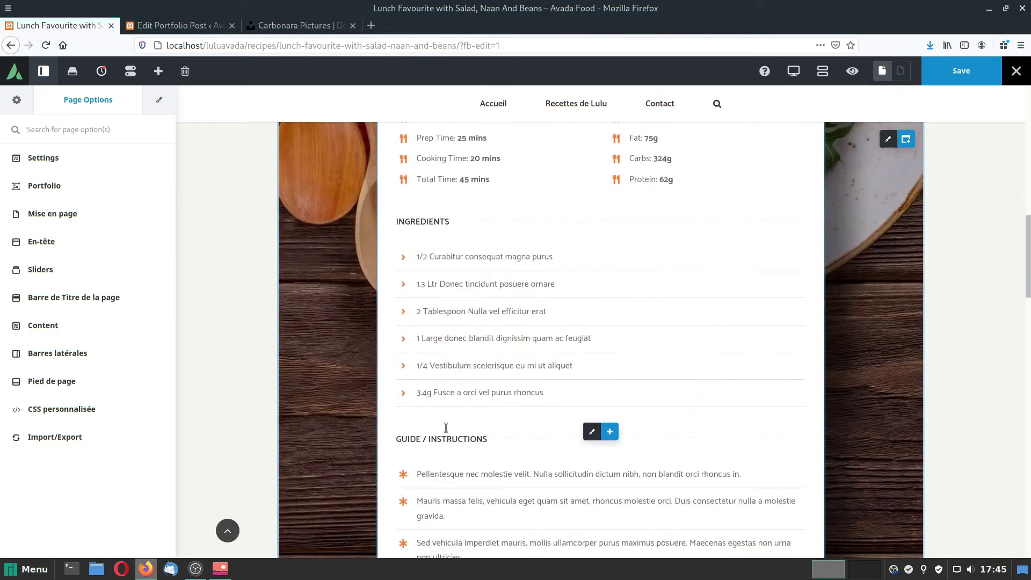
scroll(499, 376, "down", 10)
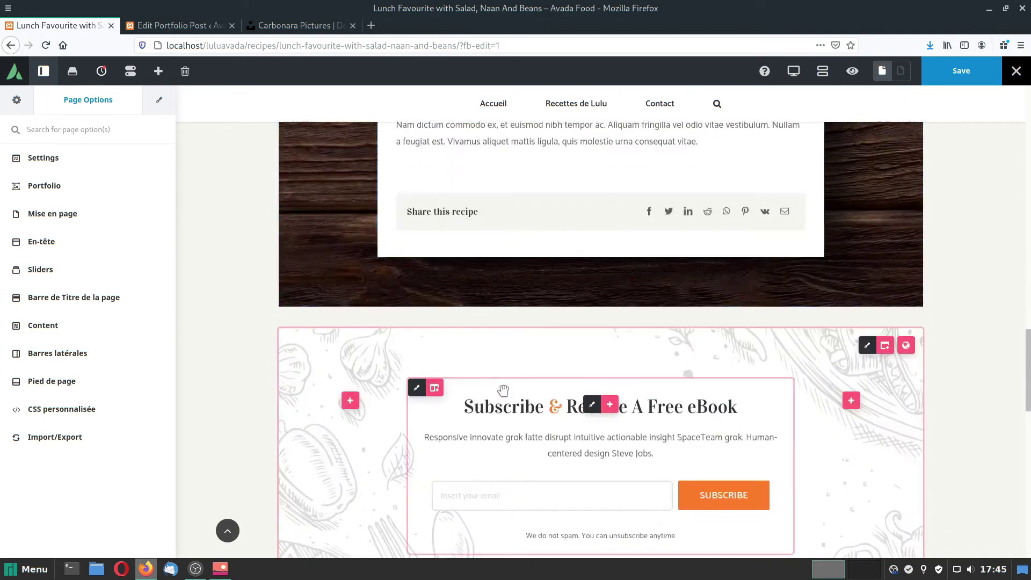
scroll(507, 391, "down", 3)
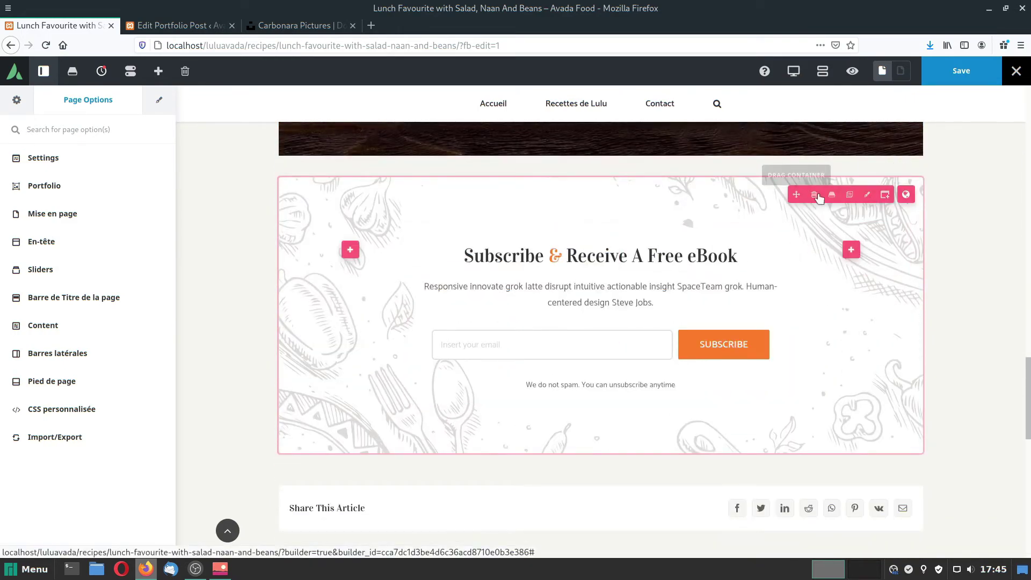
left_click(815, 196)
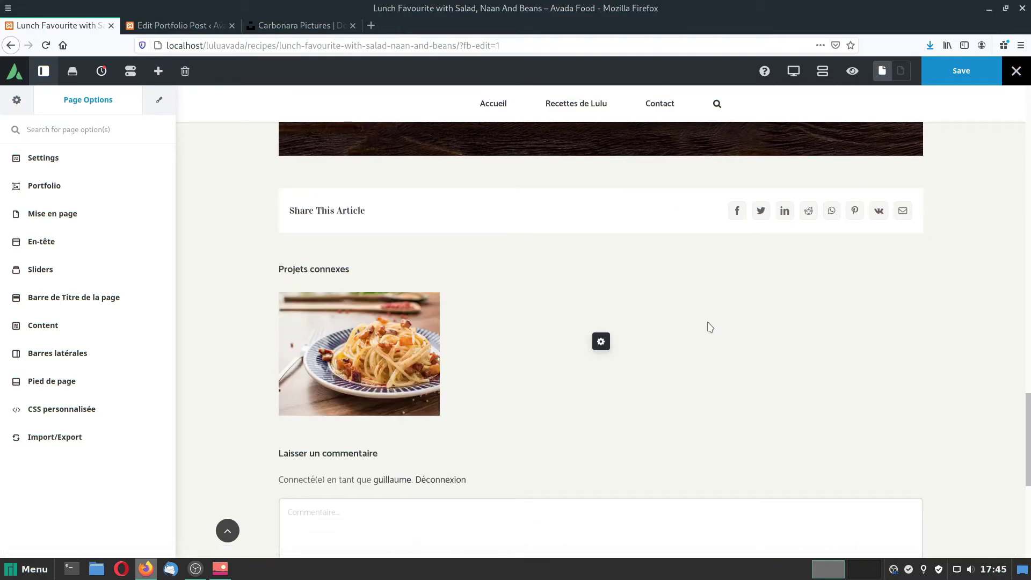
Review the trimmed recipe page and save it.
scroll(710, 327, "up", 2)
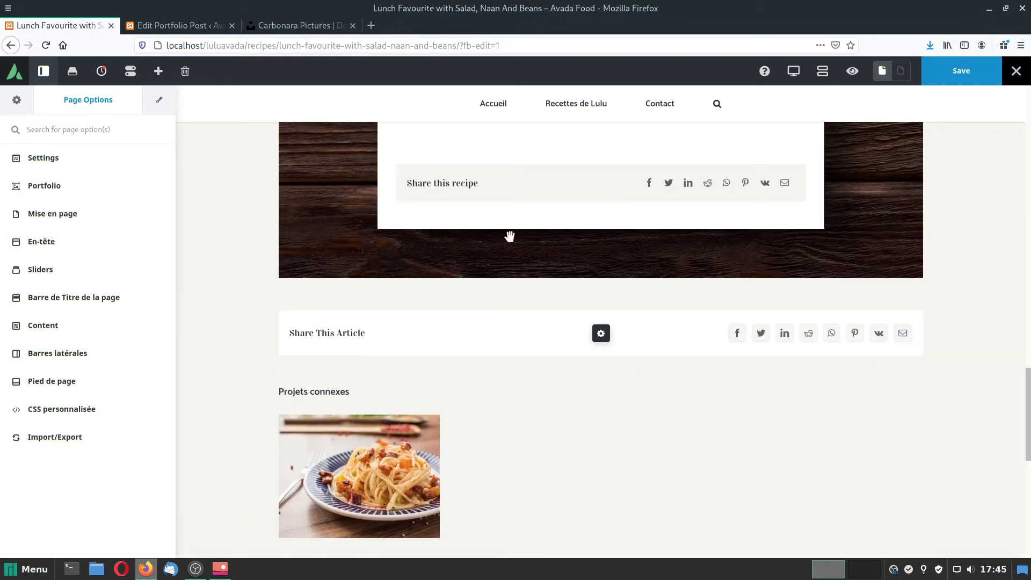
scroll(676, 247, "up", 4)
scroll(676, 349, "down", 2)
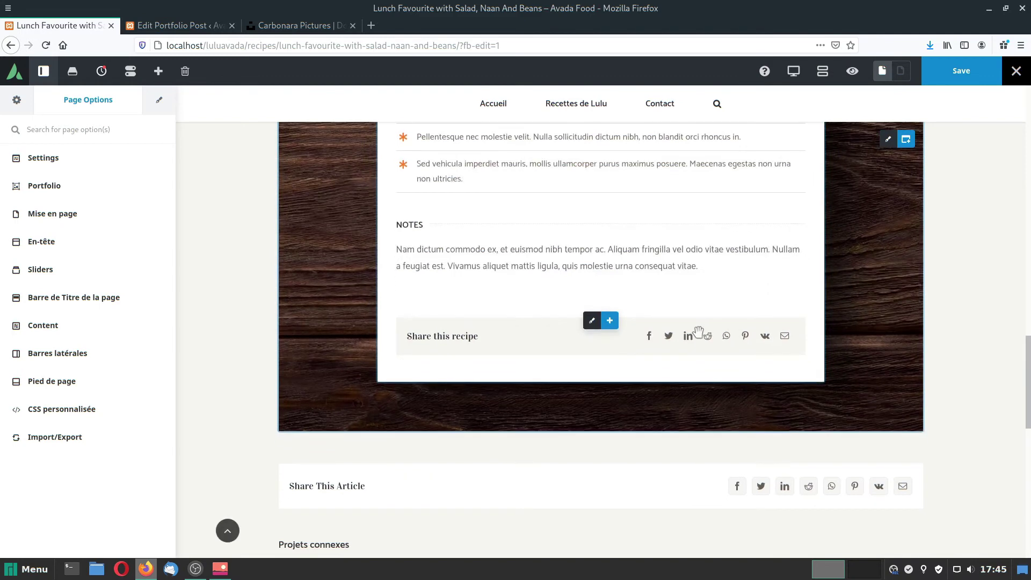
scroll(831, 483, "down", 3)
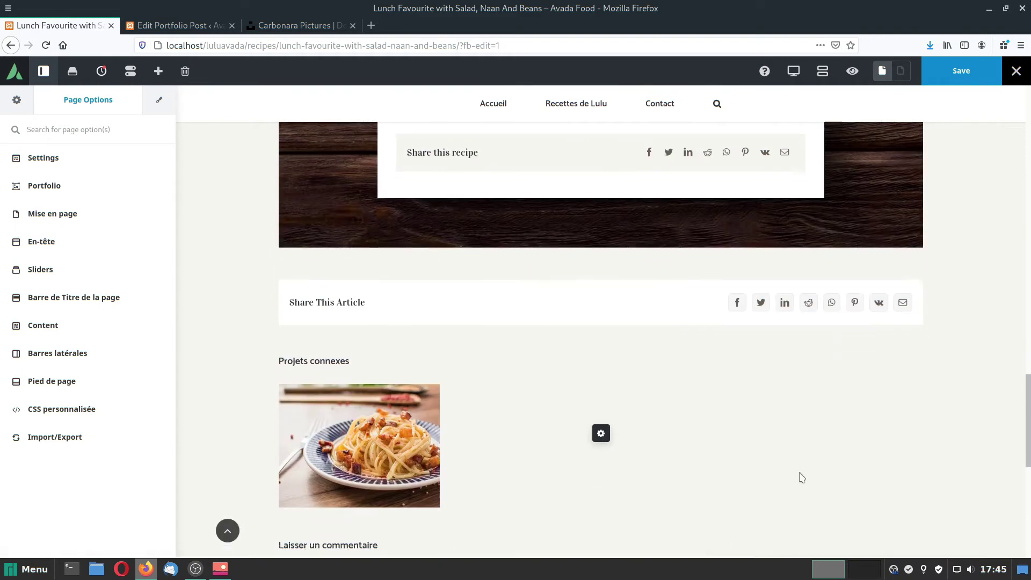
scroll(656, 335, "up", 3)
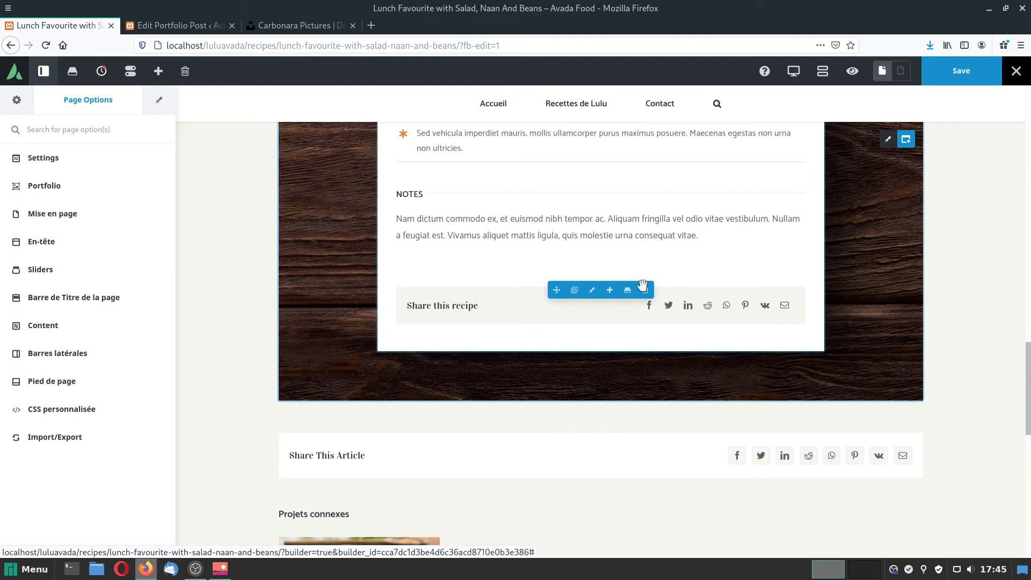
scroll(644, 344, "down", 5)
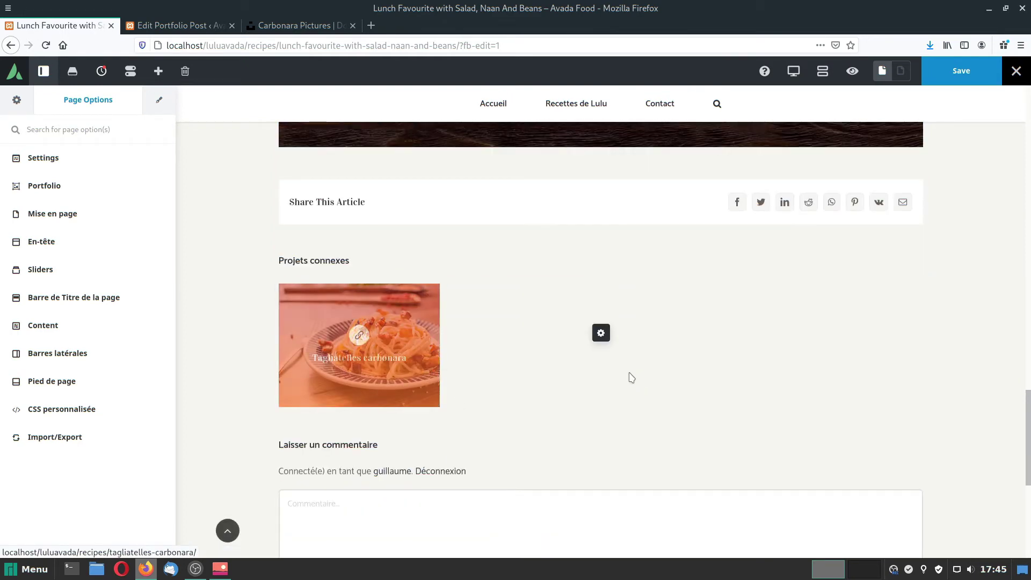
scroll(631, 378, "down", 4)
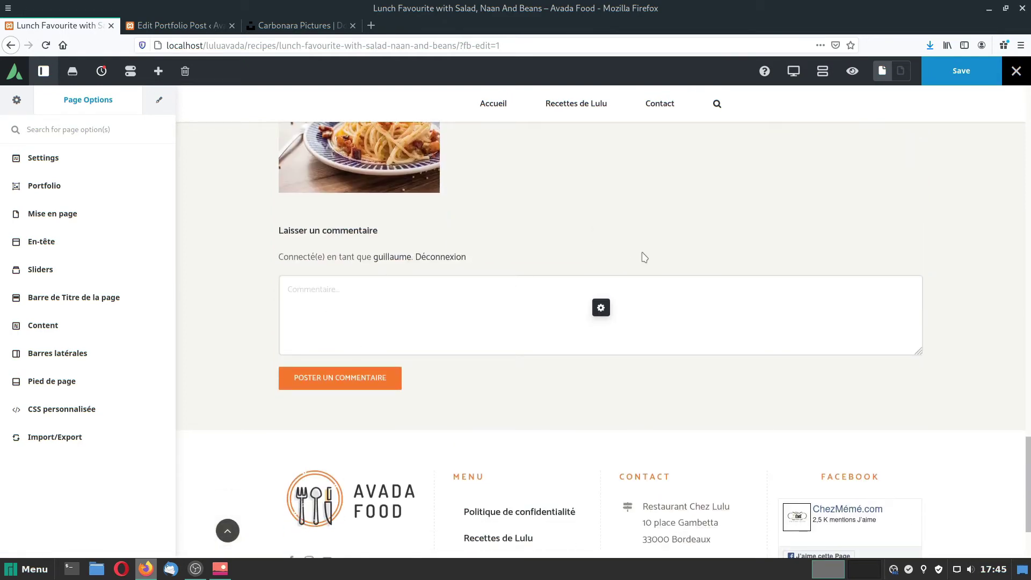
scroll(709, 456, "down", 3)
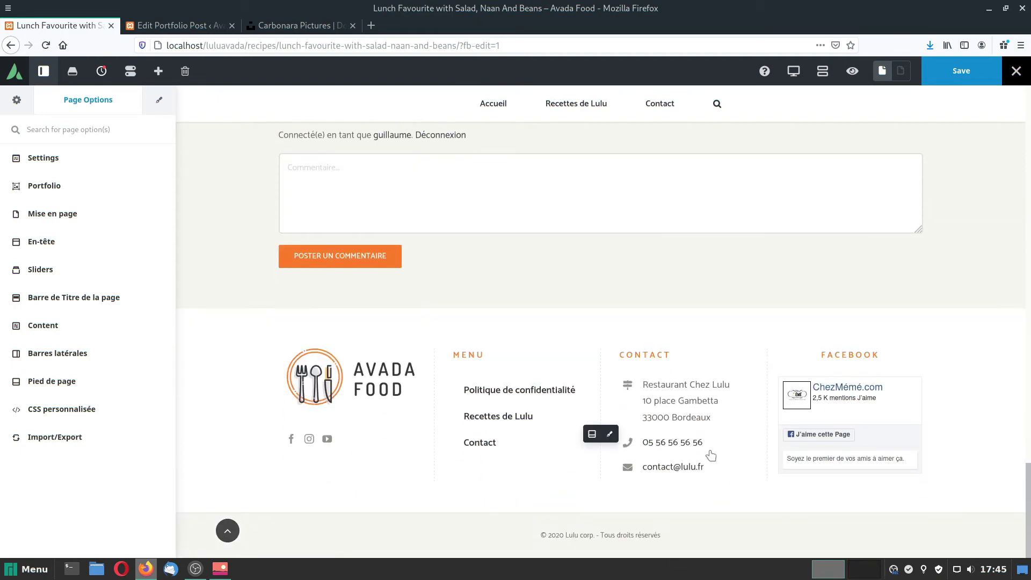
scroll(720, 456, "up", 15)
scroll(724, 458, "up", 9)
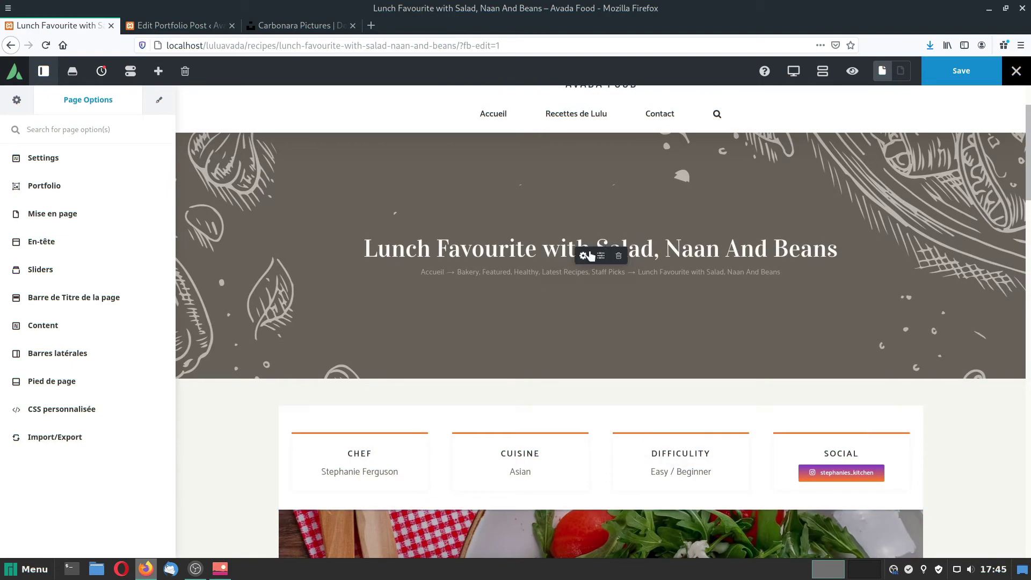
scroll(671, 322, "up", 2)
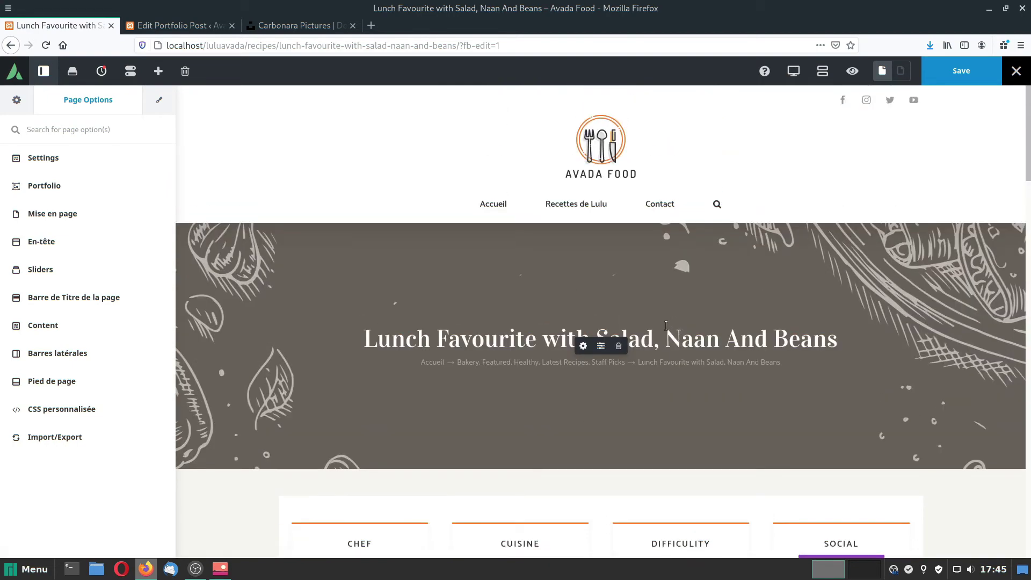
scroll(666, 325, "down", 7)
scroll(652, 356, "up", 7)
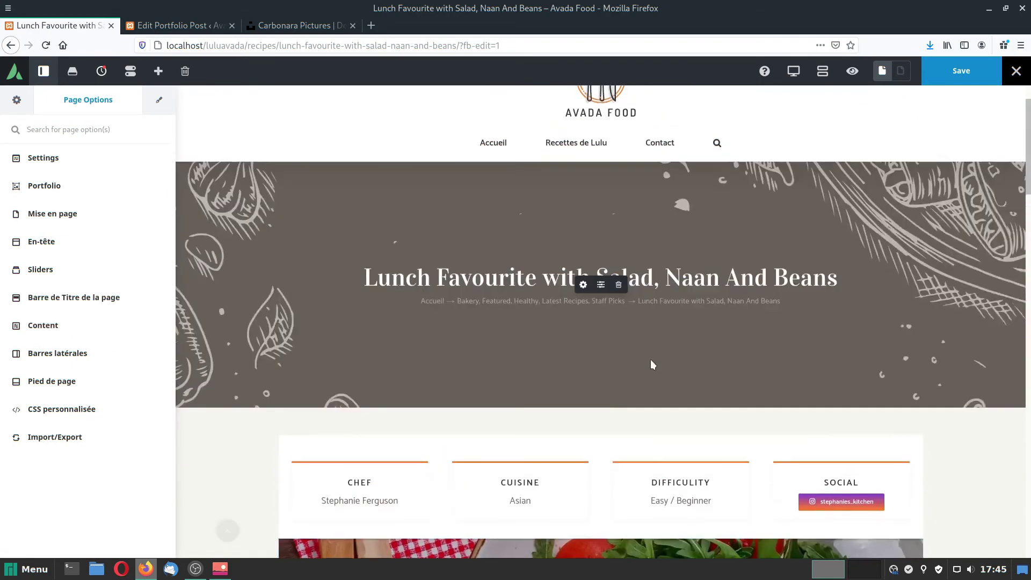
left_click(962, 78)
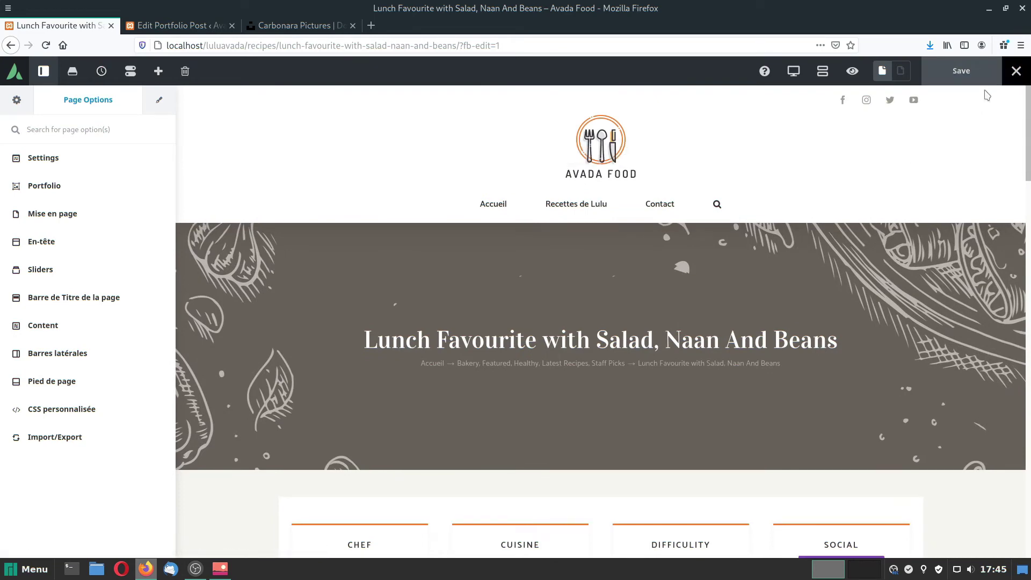
Leave Avada Live for the dashboard and go to the Add Plugins page.
mouse_move(1016, 77)
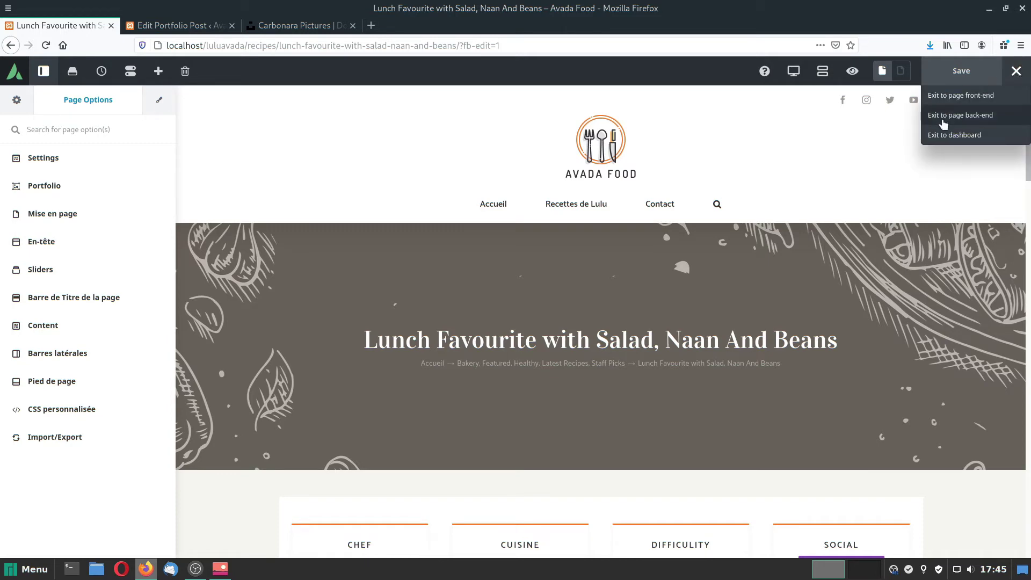
left_click(946, 138)
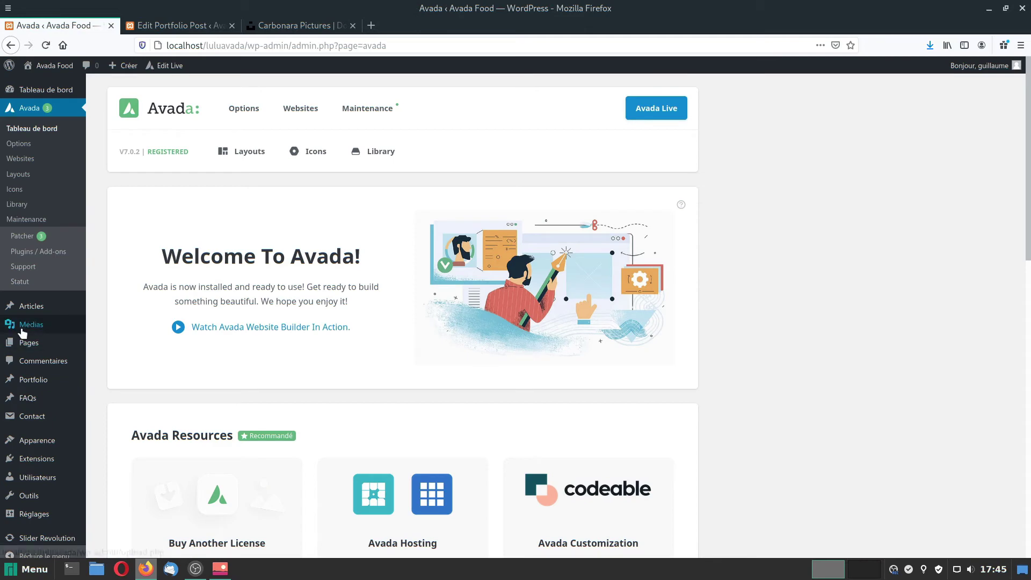
mouse_move(22, 333)
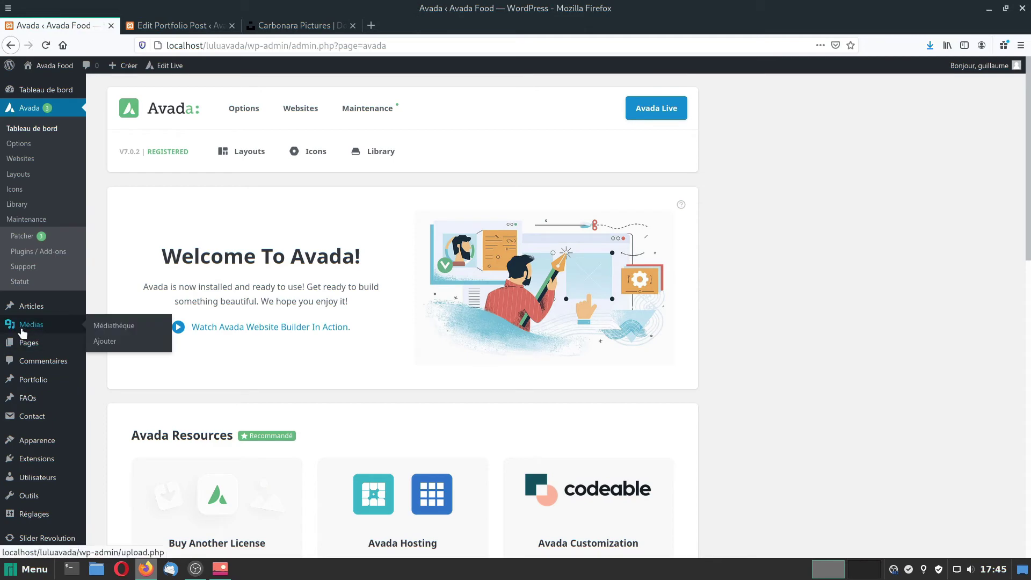
left_click(40, 461)
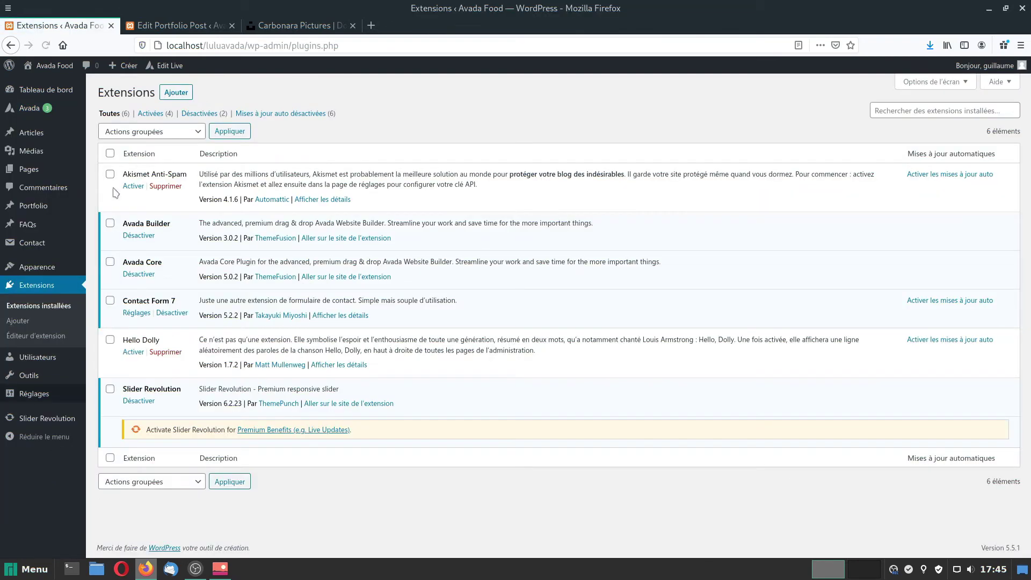
left_click(177, 94)
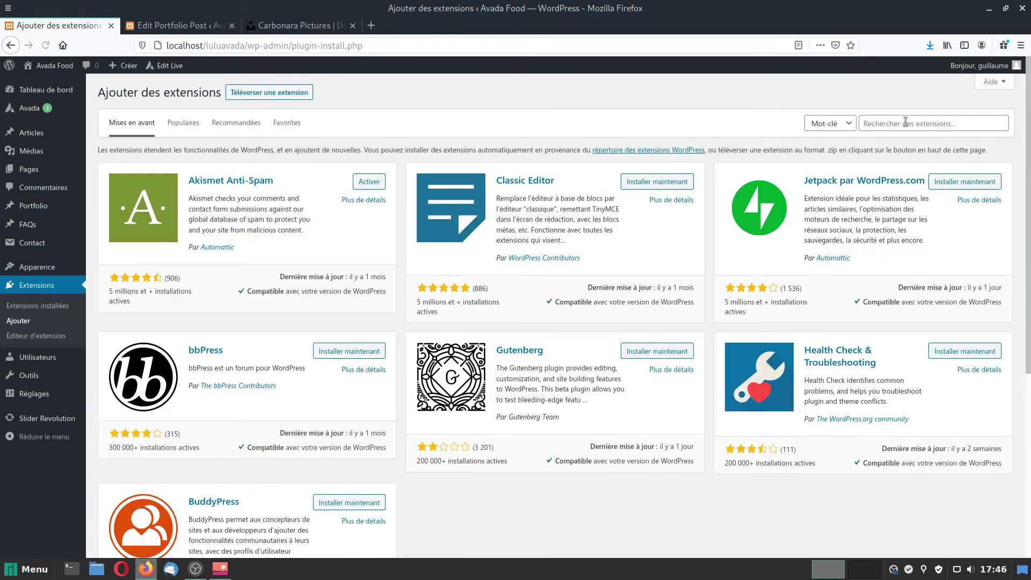
Install and activate the Duplicate Page plugin, then list the Portfolio recipes.
left_click(905, 123)
type("duplicate page")
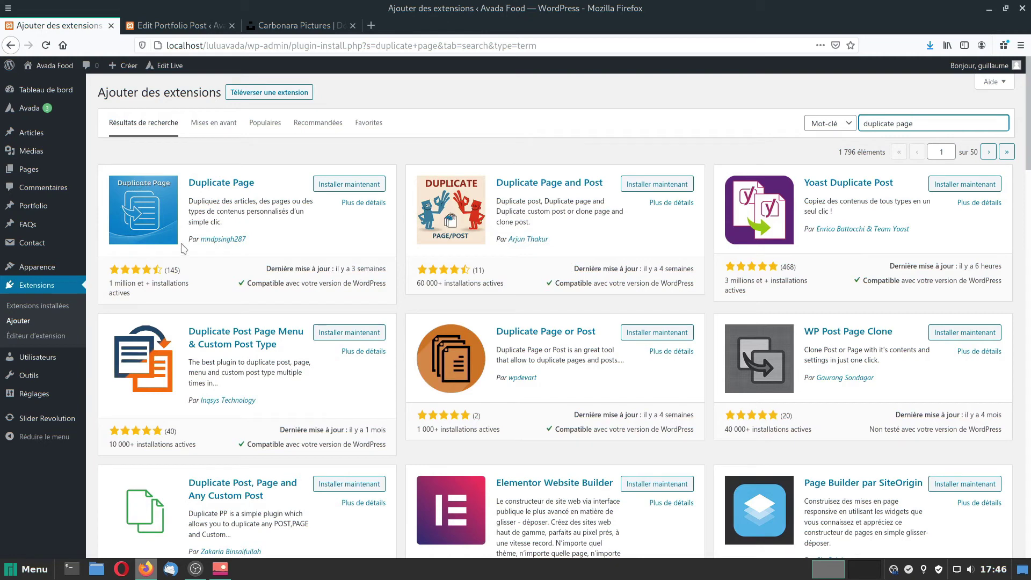
left_click(338, 185)
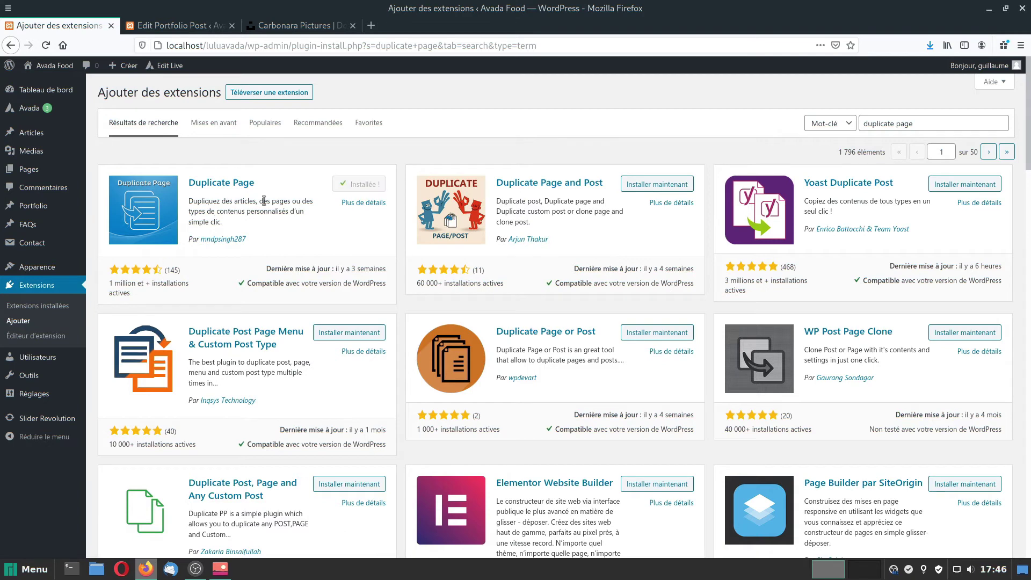
left_click(366, 185)
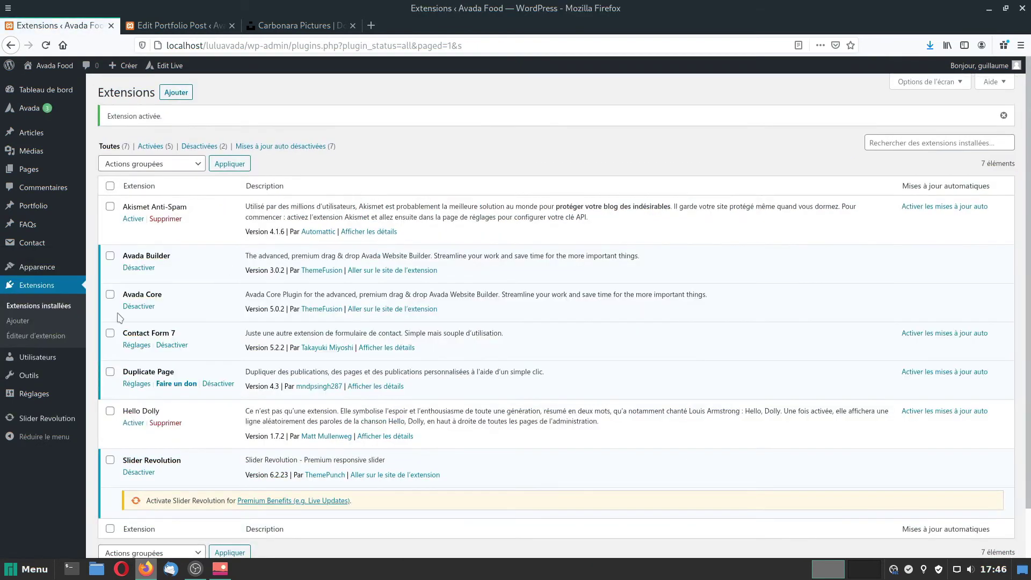
left_click(33, 206)
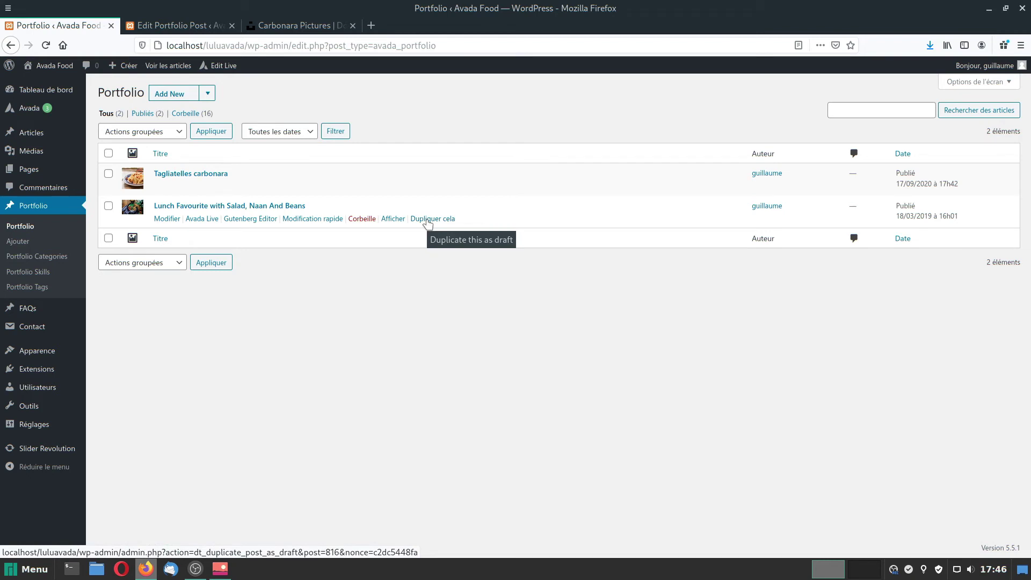
Duplicate the Lunch Favourite recipe, open the draft copy and clear its title.
left_click(428, 220)
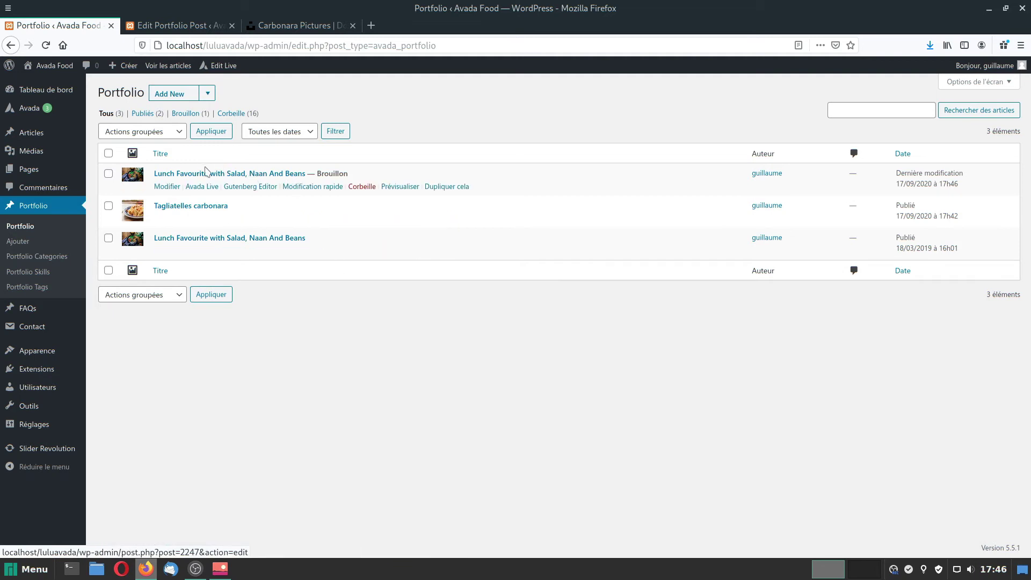
left_click(168, 188)
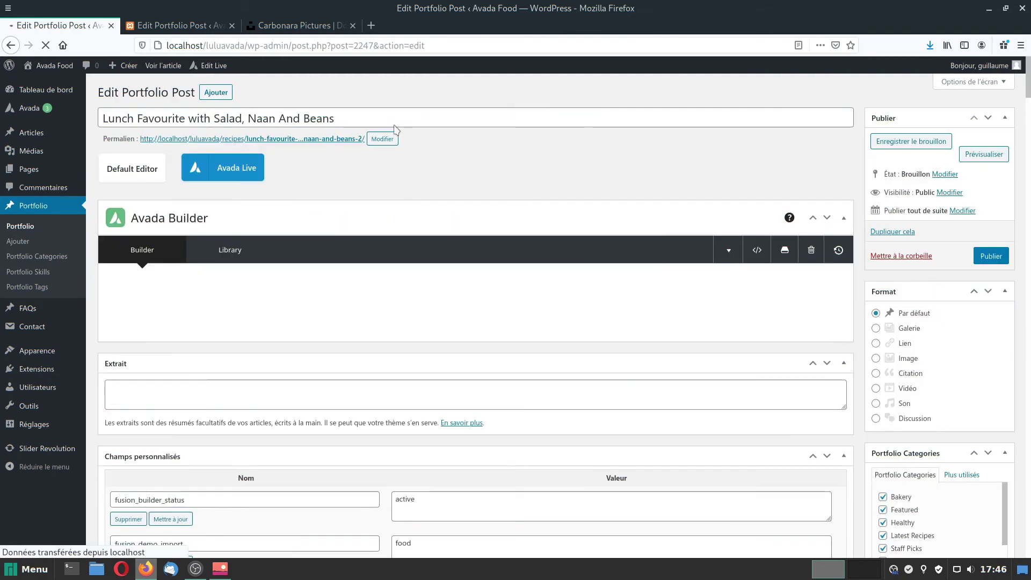
triple_click(365, 112)
mouse_move(18, 117)
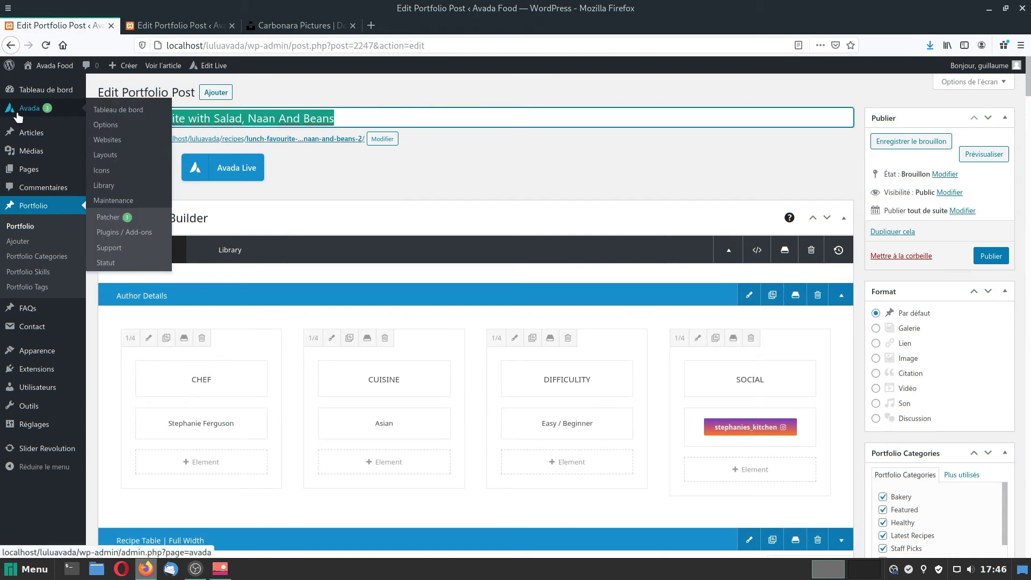
key("BackSpace")
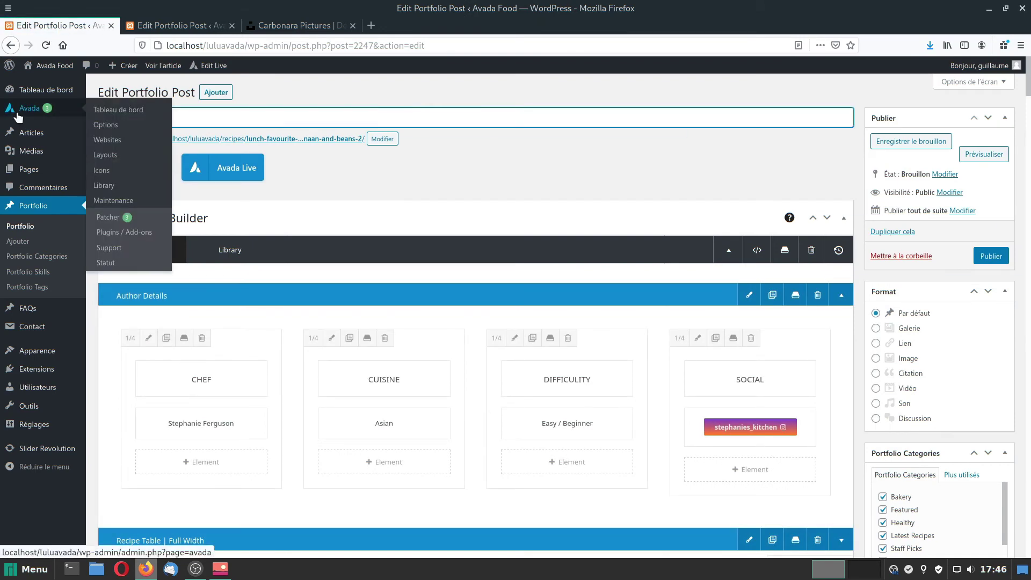
Title the copy 'Gâteau au chocolat', publish it, and untick Healthy and Staff Picks.
type("Gâteau")
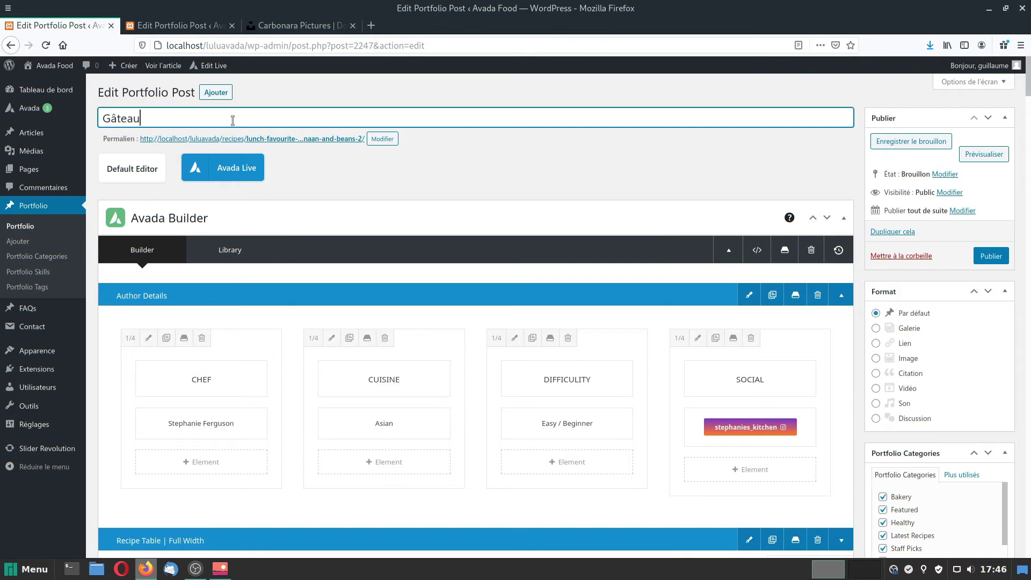
type(" au chocolat")
left_click(992, 257)
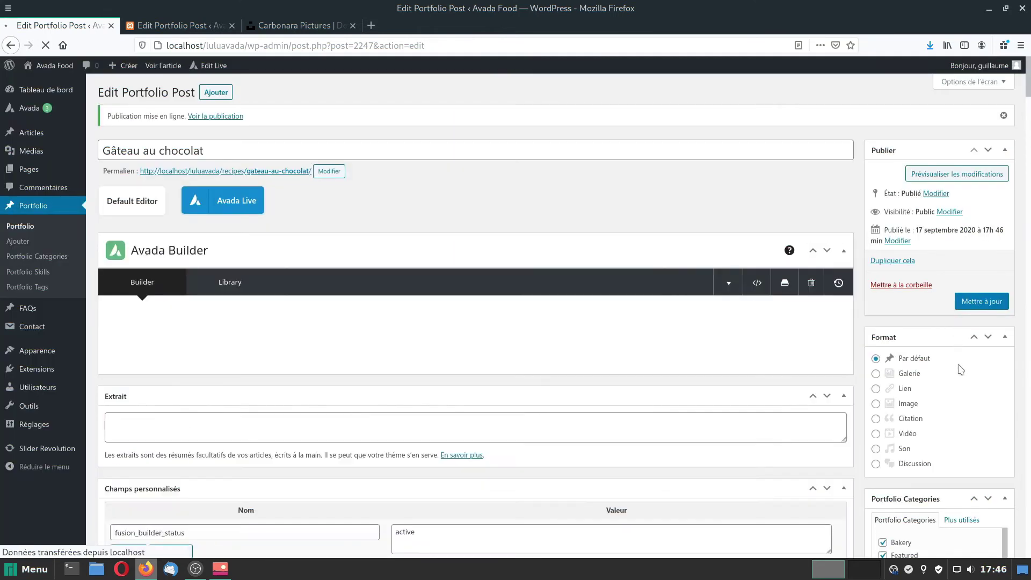
scroll(964, 376, "down", 5)
scroll(972, 408, "up", 2)
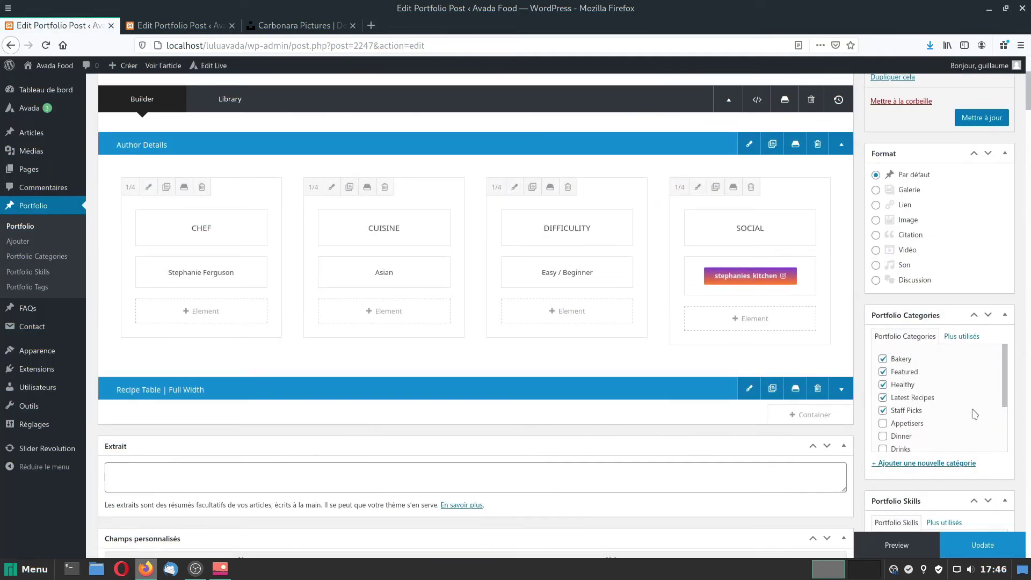
left_click(884, 386)
left_click(884, 398)
left_click(883, 410)
left_click(885, 398)
Add a new Desserts category, remove Bakery, and update the recipe.
left_click(907, 464)
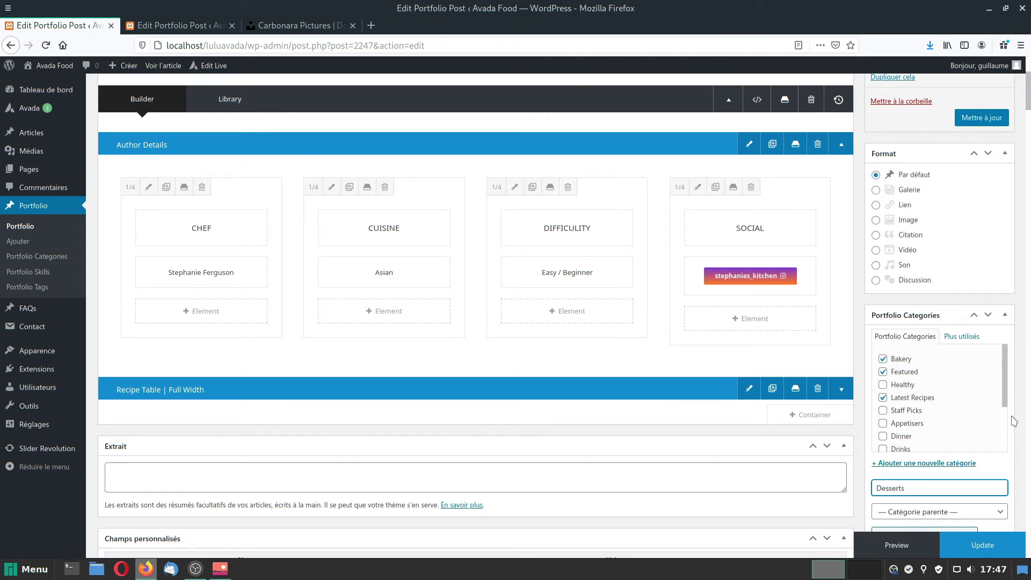
scroll(1014, 422, "down", 3)
left_click(899, 445)
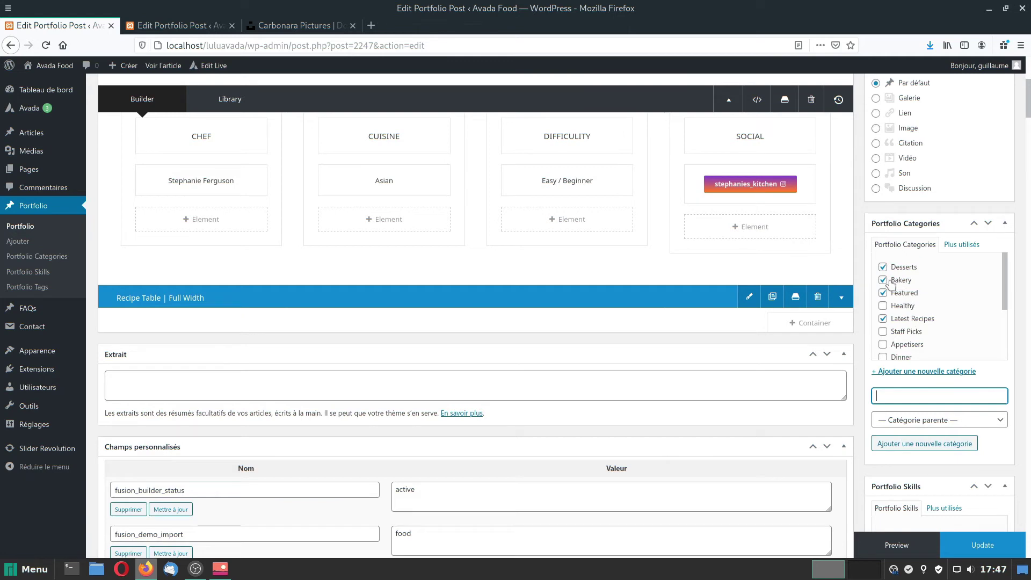
left_click(882, 279)
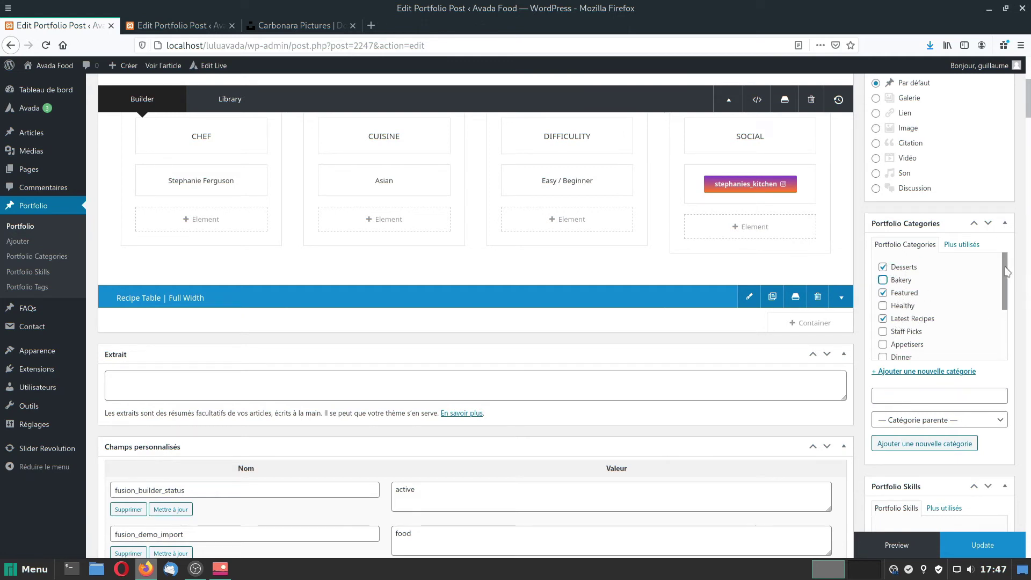
mouse_move(1005, 276)
left_mouse_down()
mouse_move(1017, 346)
mouse_move(1008, 272)
left_mouse_up()
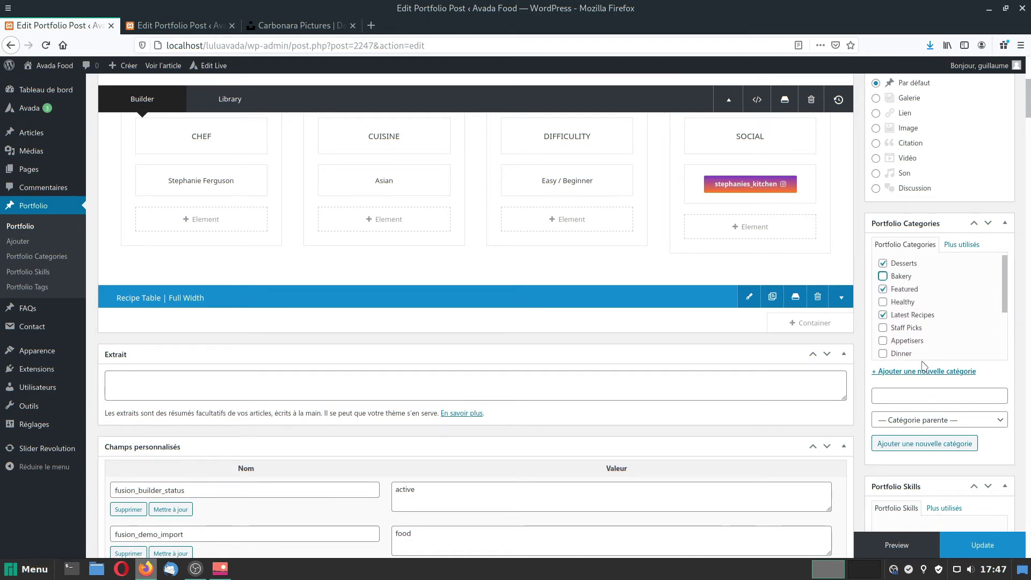
left_click(987, 554)
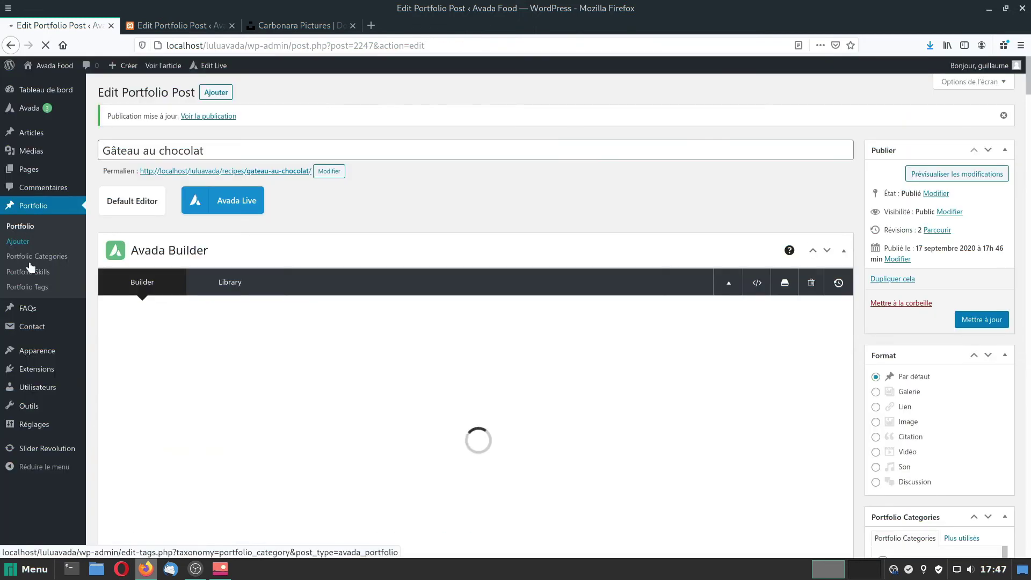
Bulk-delete every portfolio category except Desserts, Featured, Latest Recipes and Plats.
left_click(22, 258)
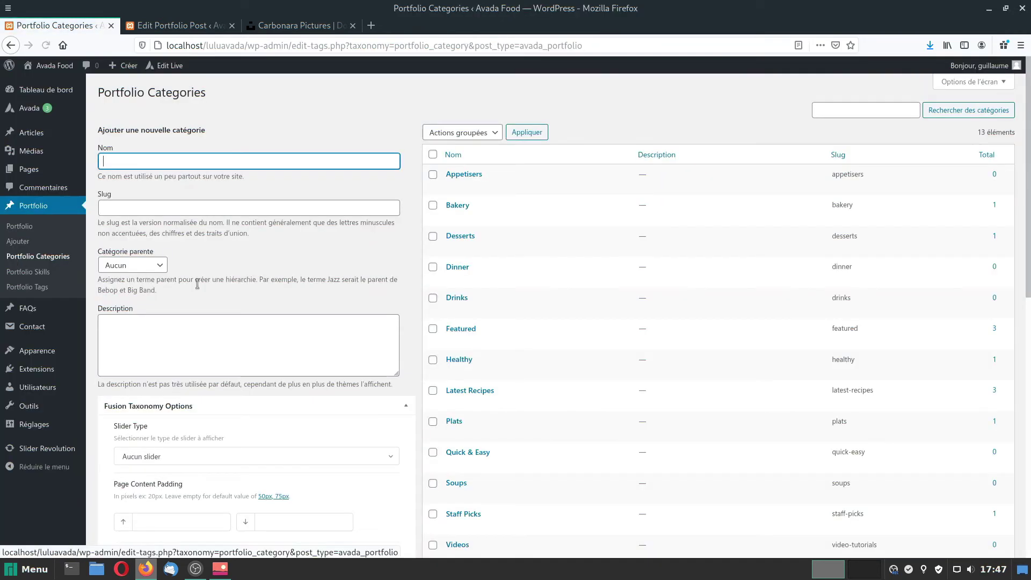
left_click(433, 155)
left_click(433, 236)
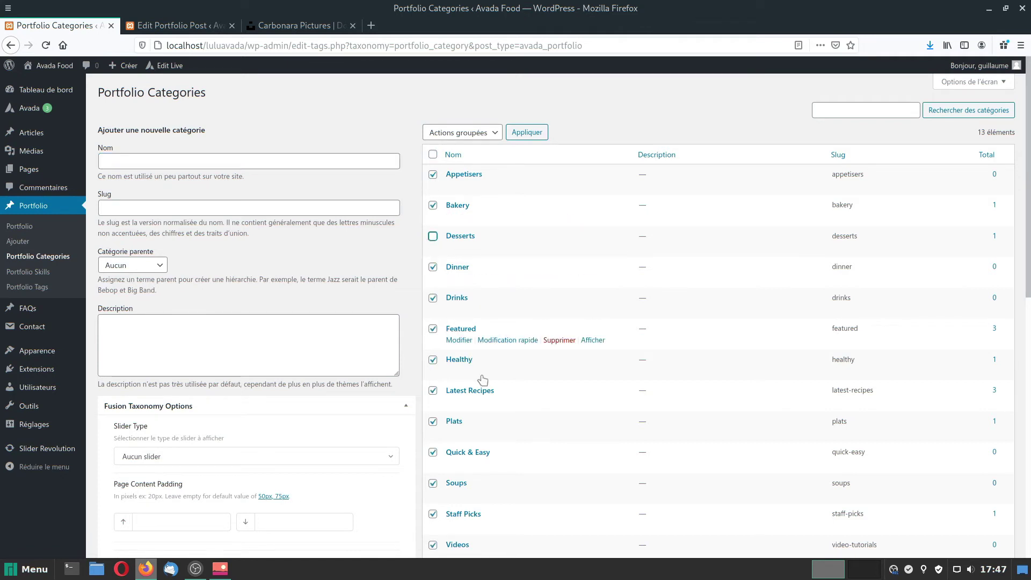
left_click(432, 329)
scroll(451, 398, "down", 3)
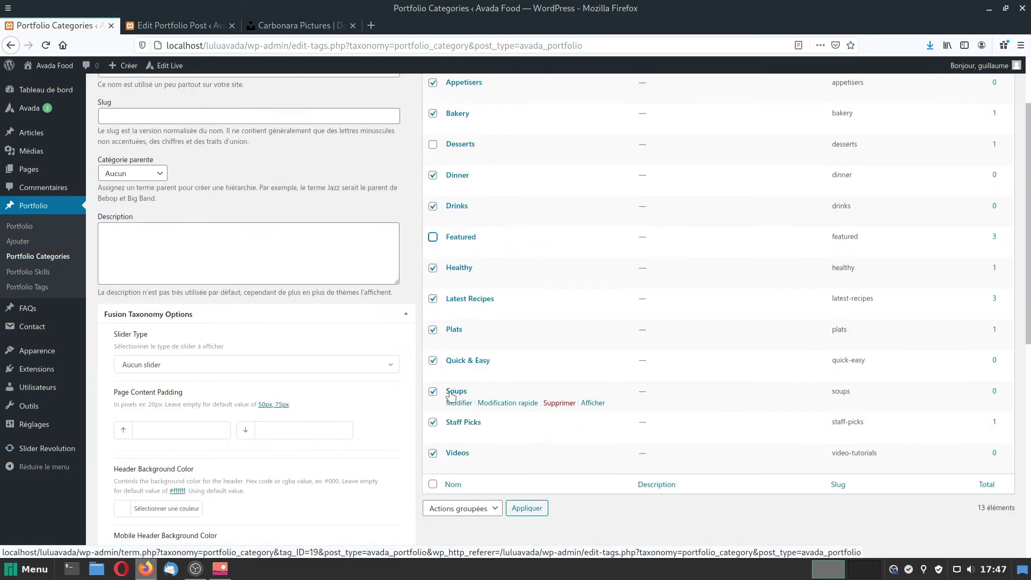
left_click(433, 298)
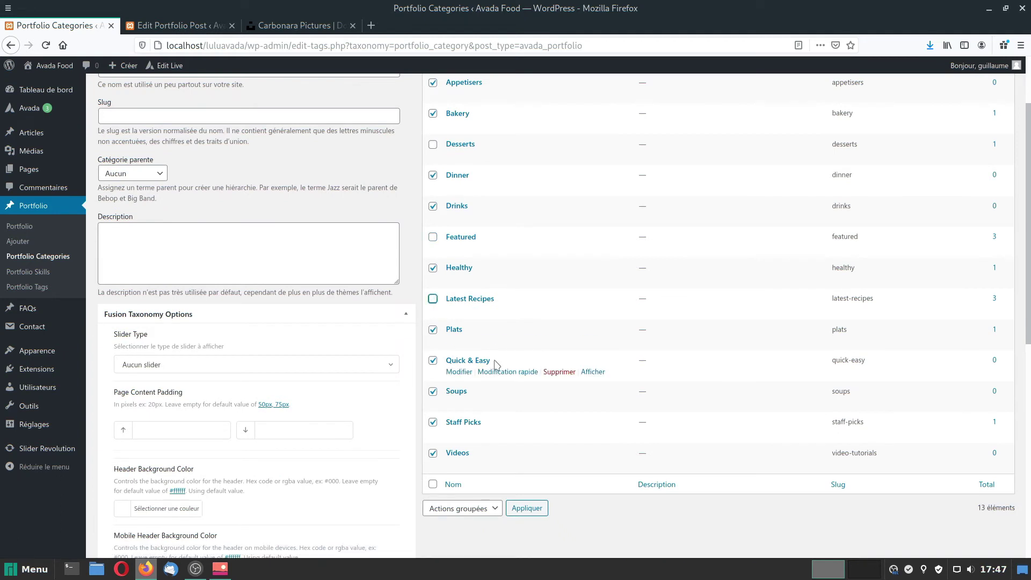
left_click(432, 329)
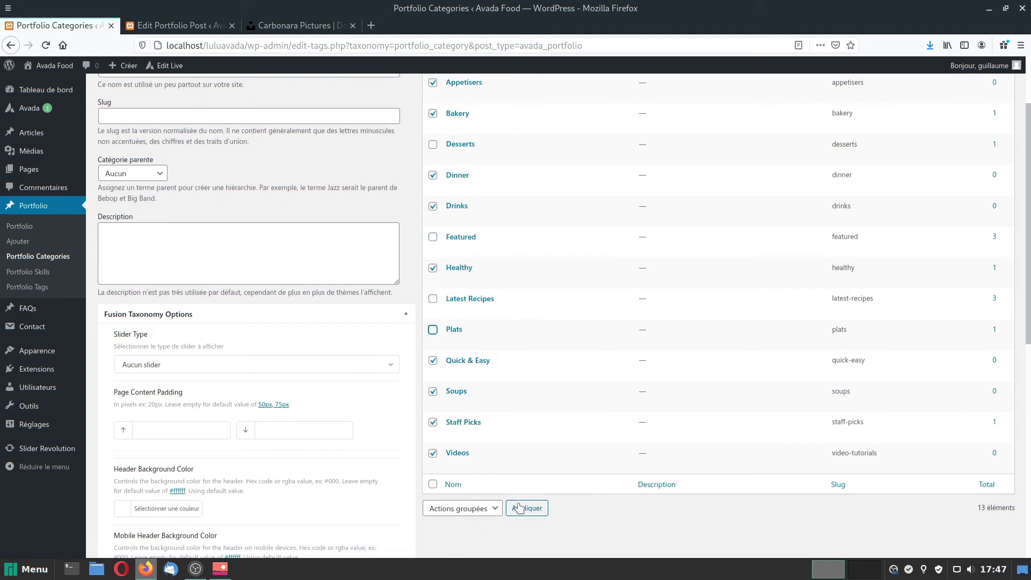
left_click(467, 508)
left_click(460, 544)
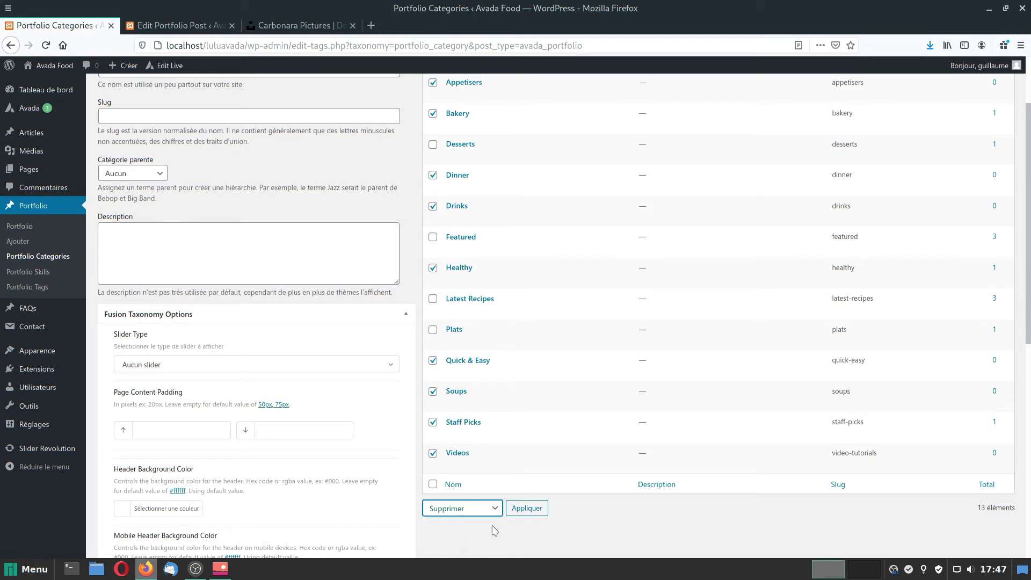
left_click(533, 509)
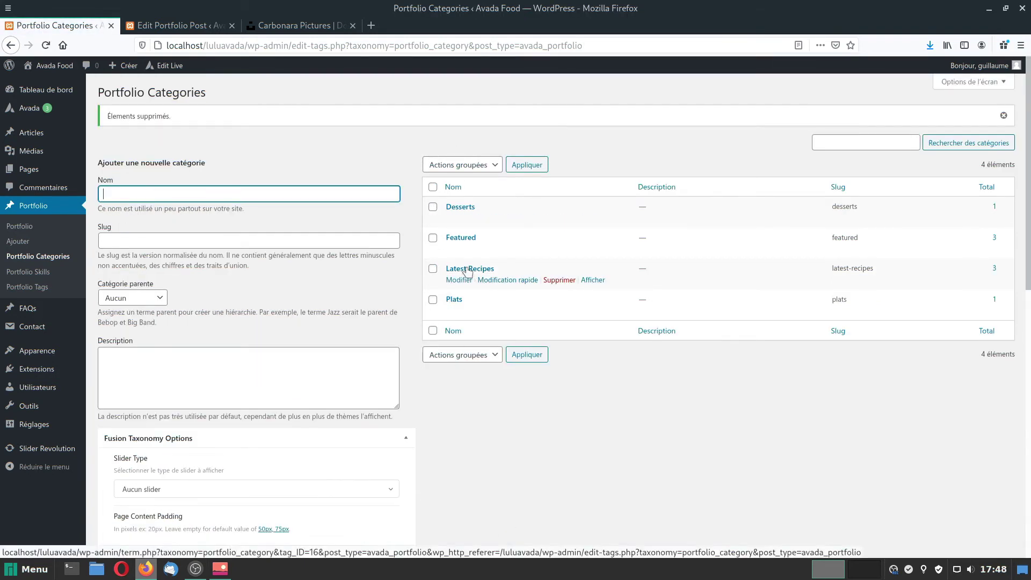
Rename Latest Recipes to 'Dernières recettes' and Featured to 'Mis en avant'.
left_click(506, 280)
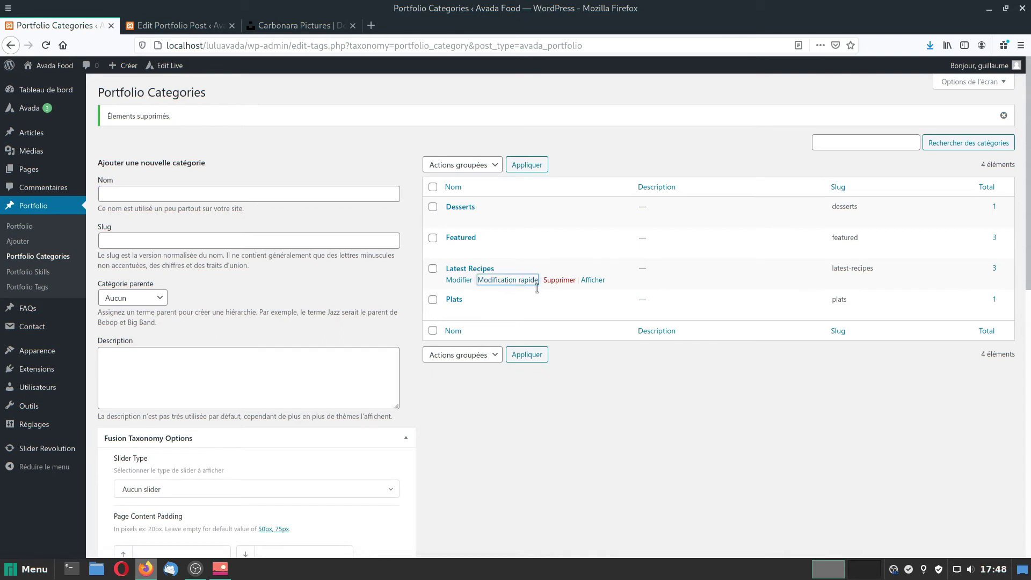
left_click_drag(540, 288, 443, 295)
type("Dernières recettes")
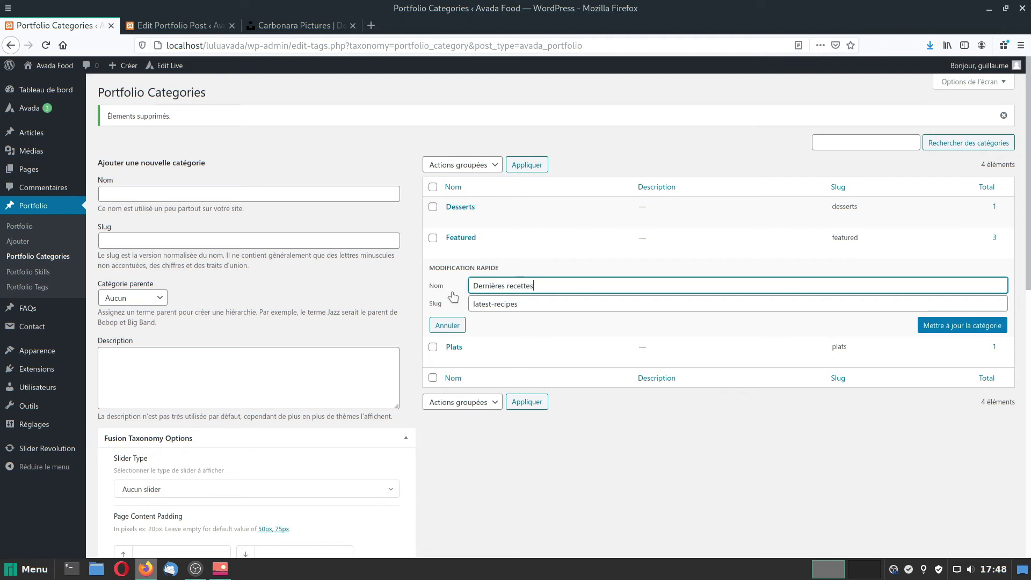
left_click(961, 325)
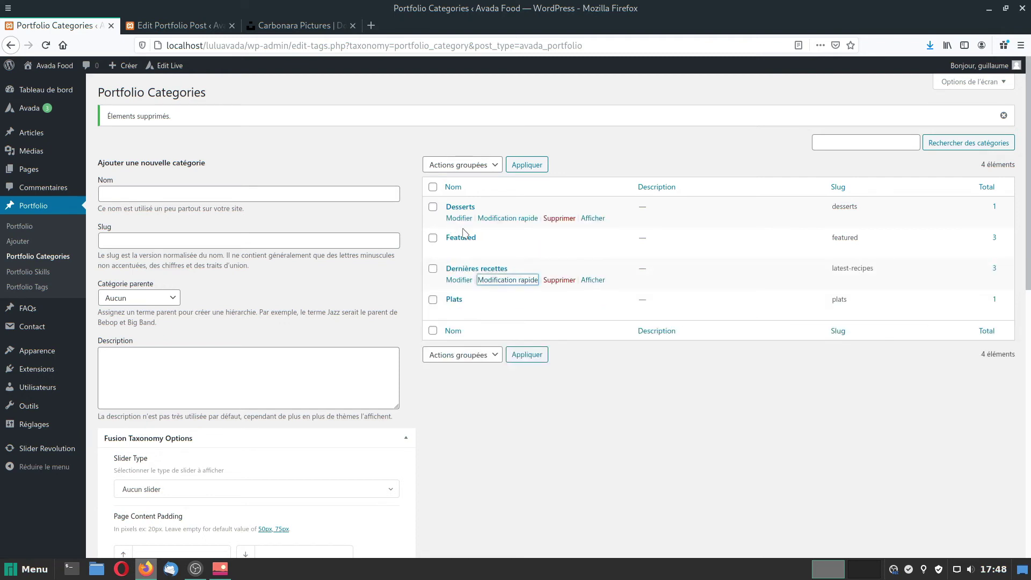
left_click(502, 249)
left_click_drag(522, 256, 430, 250)
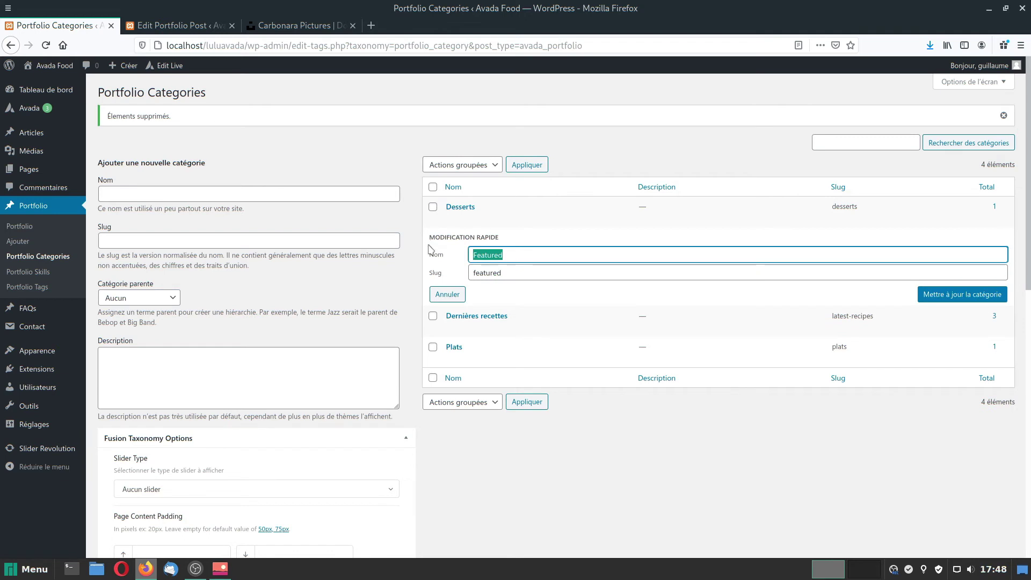
type("Mis en avant")
key("Tab")
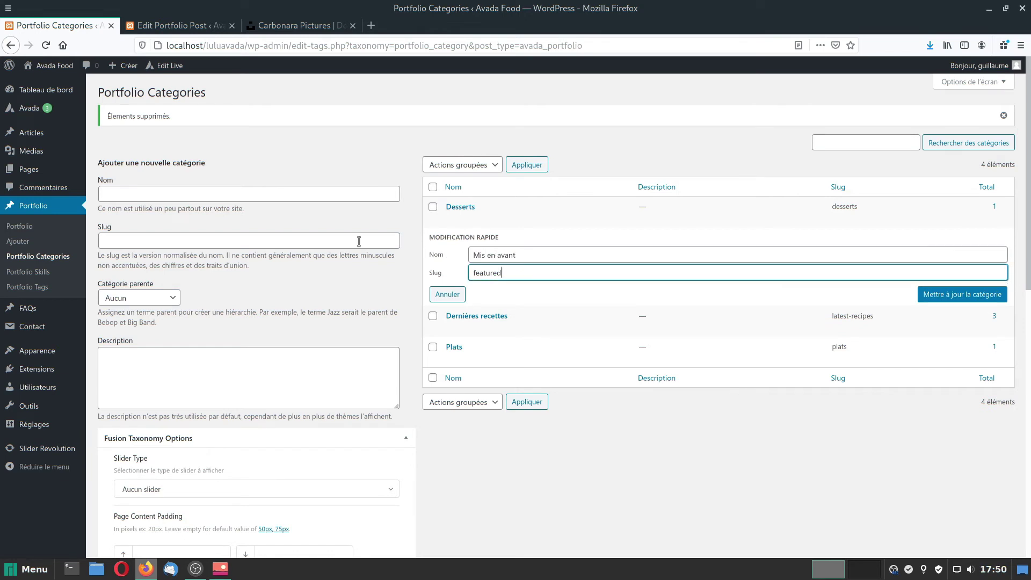
left_click(975, 295)
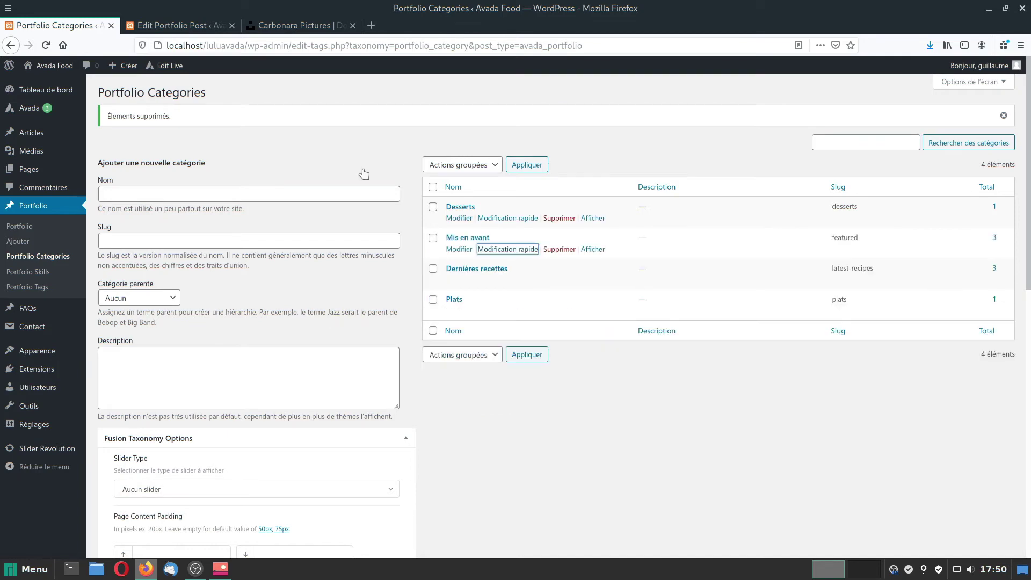
Open Recettes de Lulu on the live site and try the Desserts and Dernières recettes filters.
left_click(170, 24)
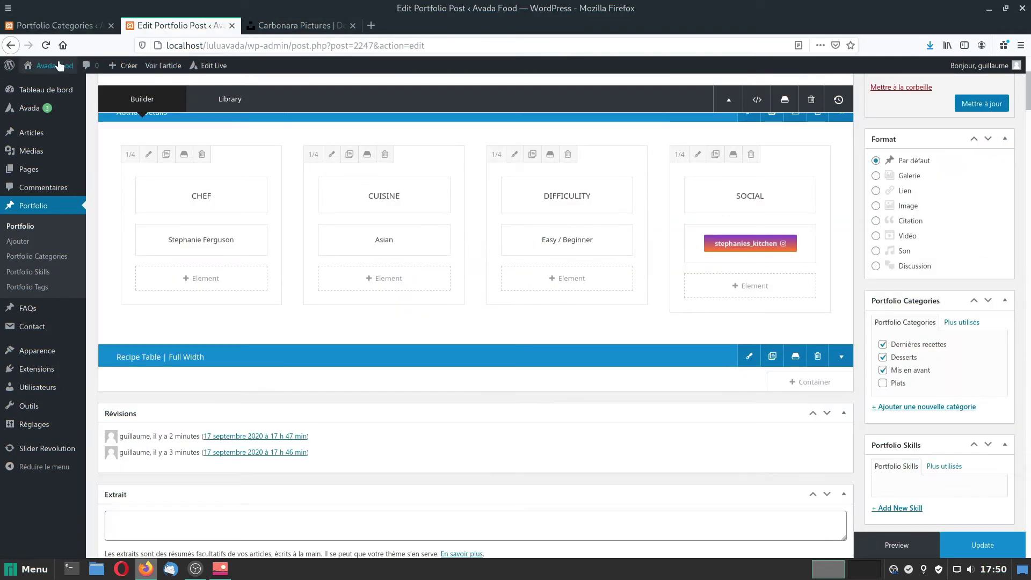
left_click(53, 78)
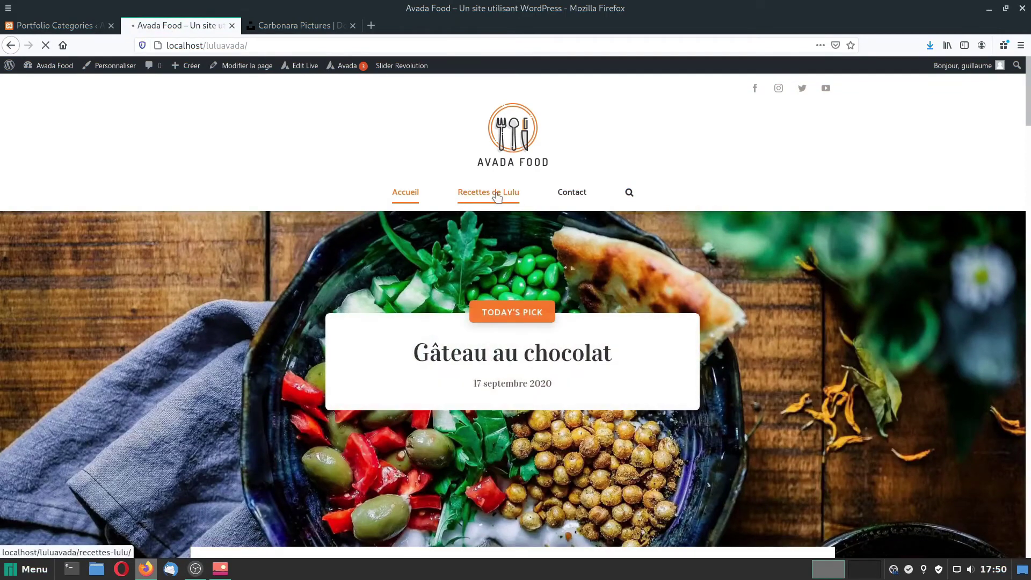
left_click(497, 195)
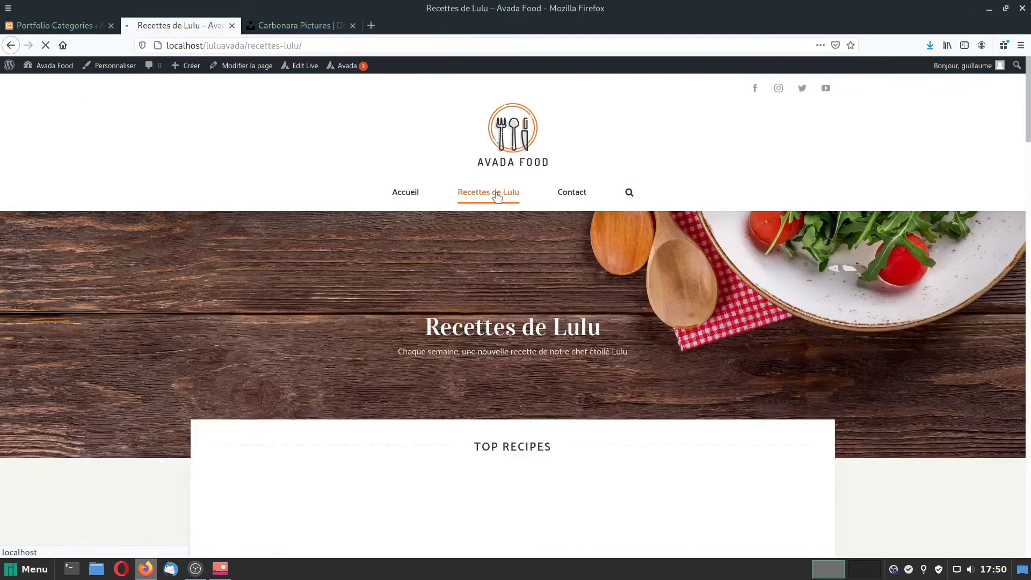
scroll(468, 412, "down", 5)
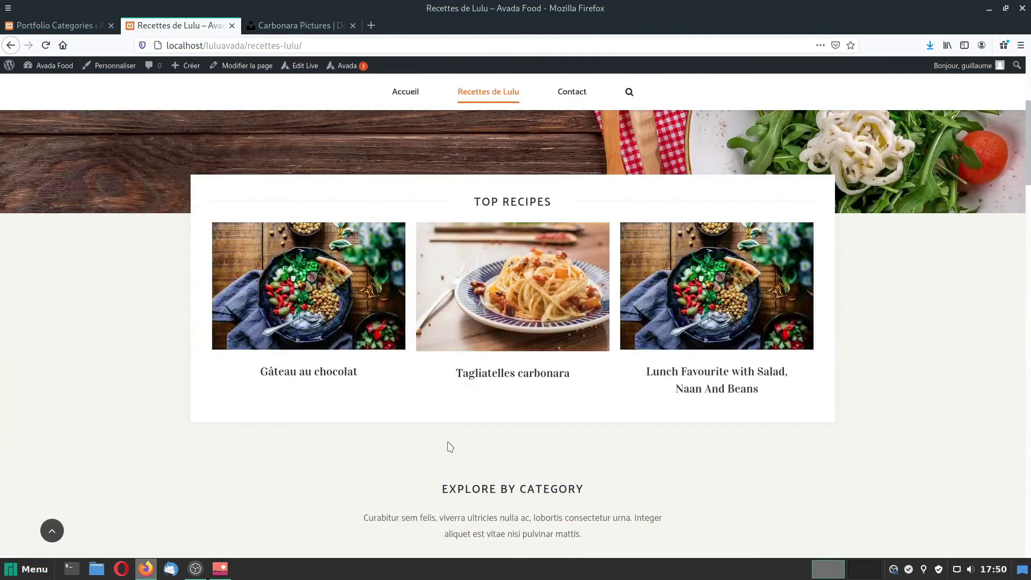
scroll(447, 444, "down", 8)
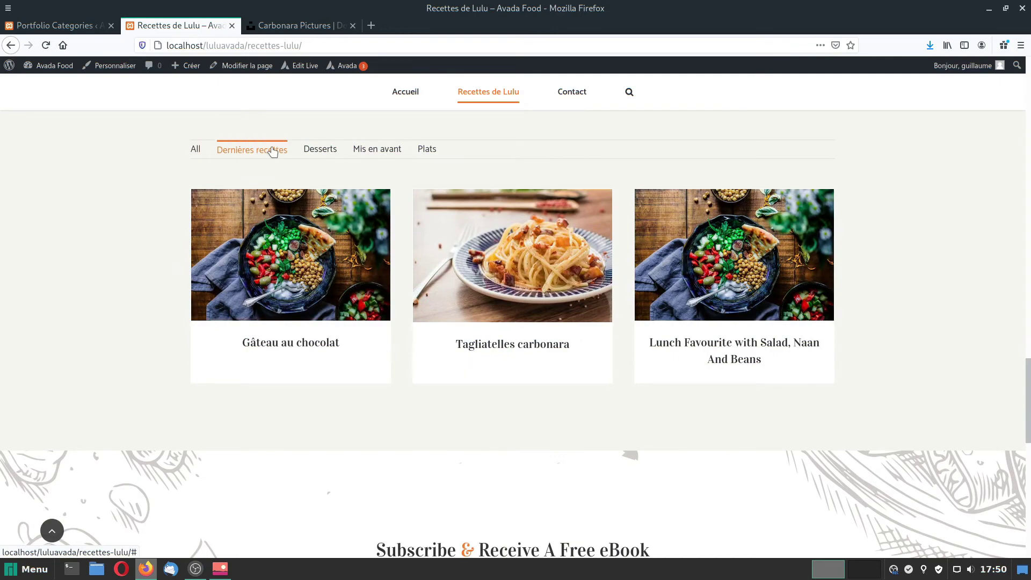
left_click(307, 150)
left_click(254, 150)
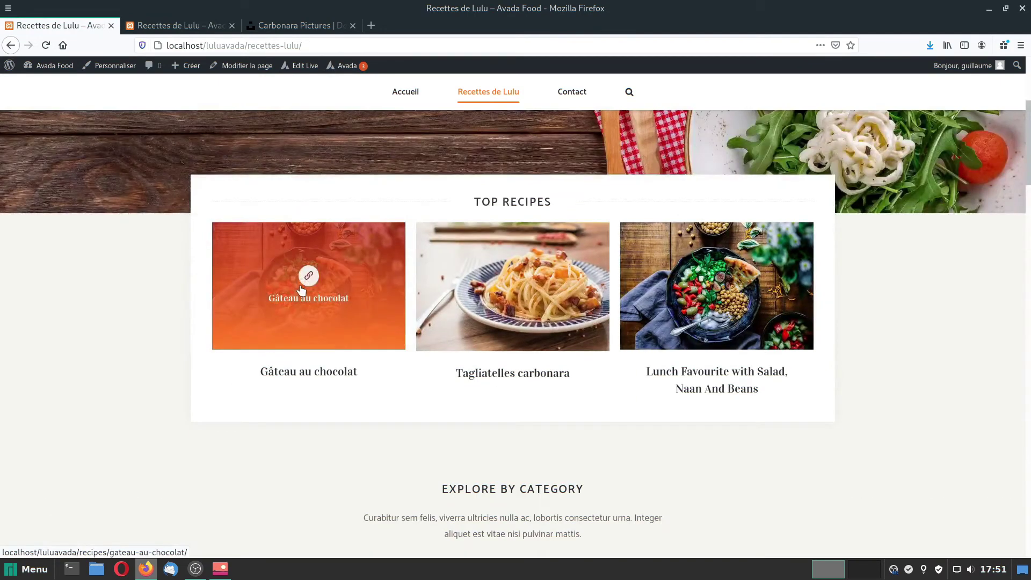
Search Unsplash for 'chocolate cake' and save one cake photo to Downloads.
left_click(289, 22)
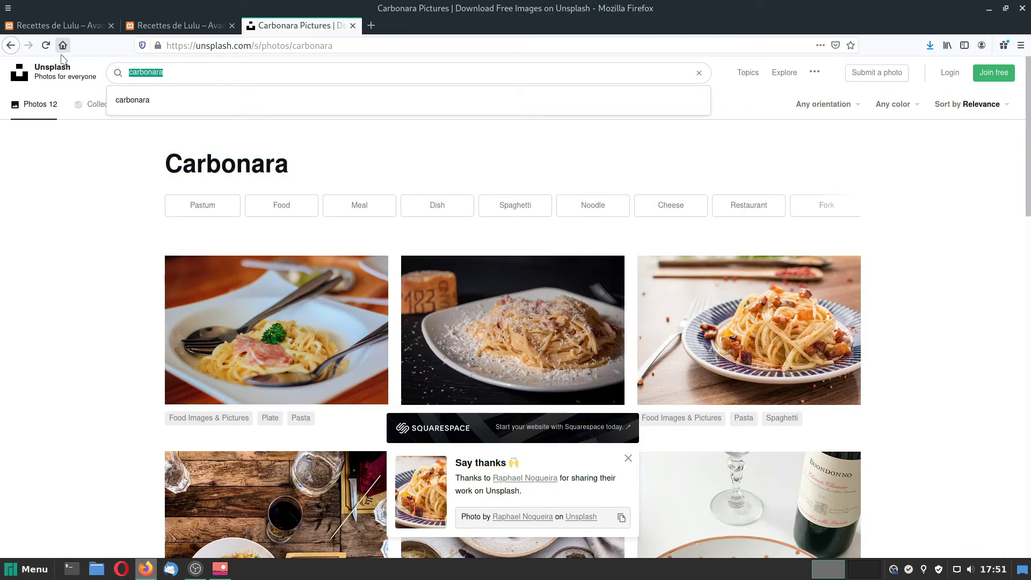
type("choc")
key("Down")
key("Down")
key("Return")
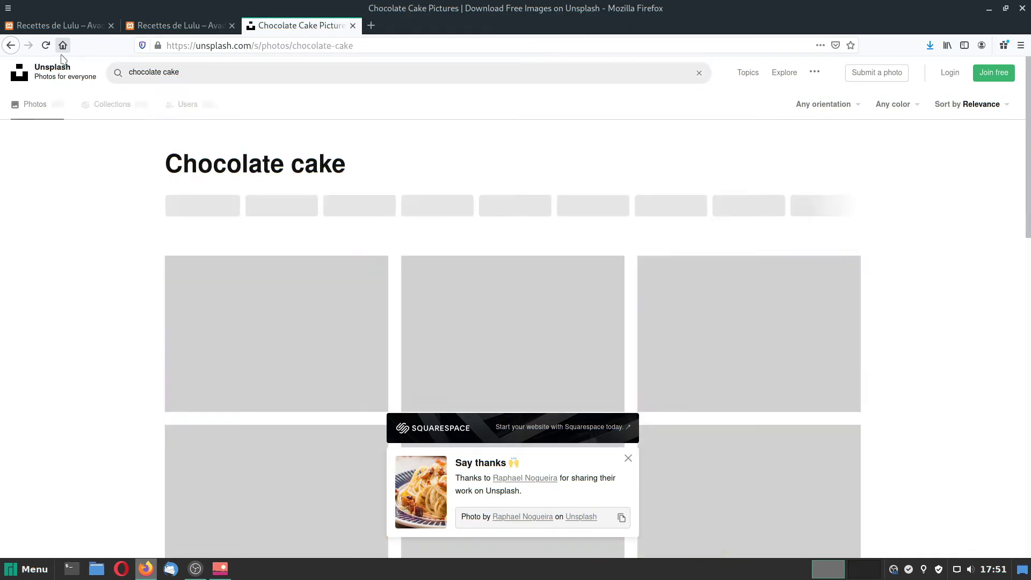
scroll(752, 231, "down", 10)
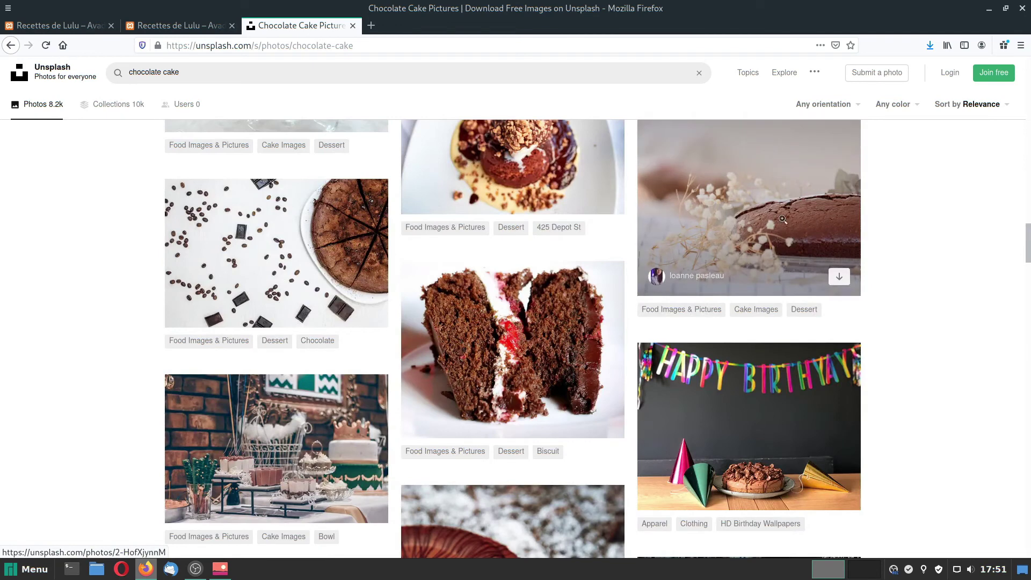
left_click(840, 277)
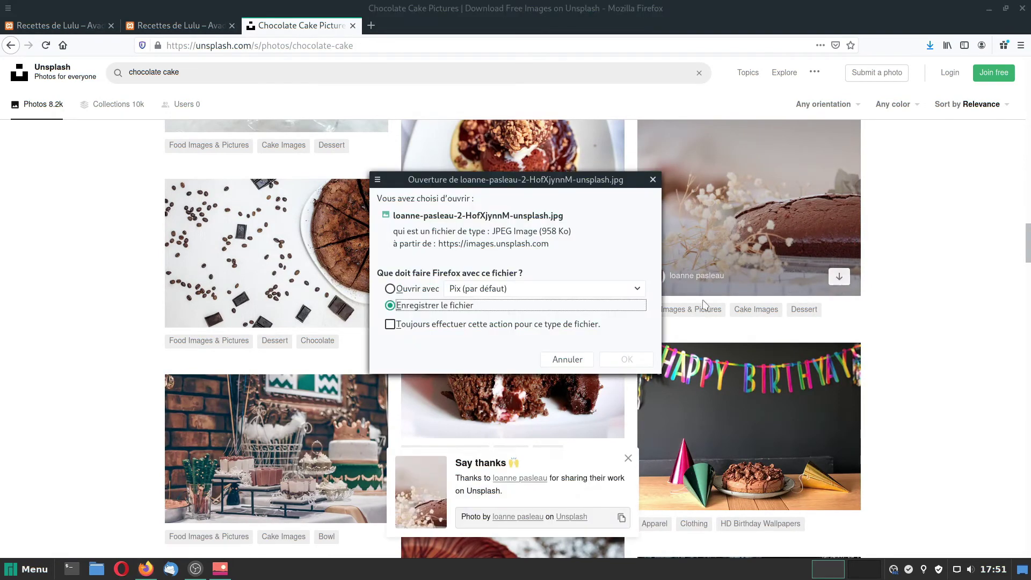
left_click(630, 359)
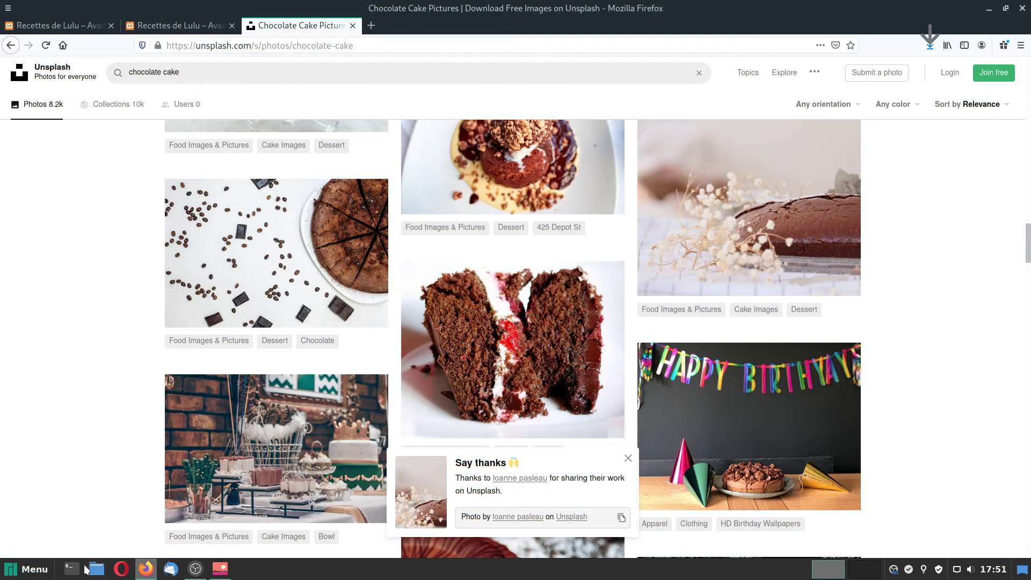
left_click(96, 569)
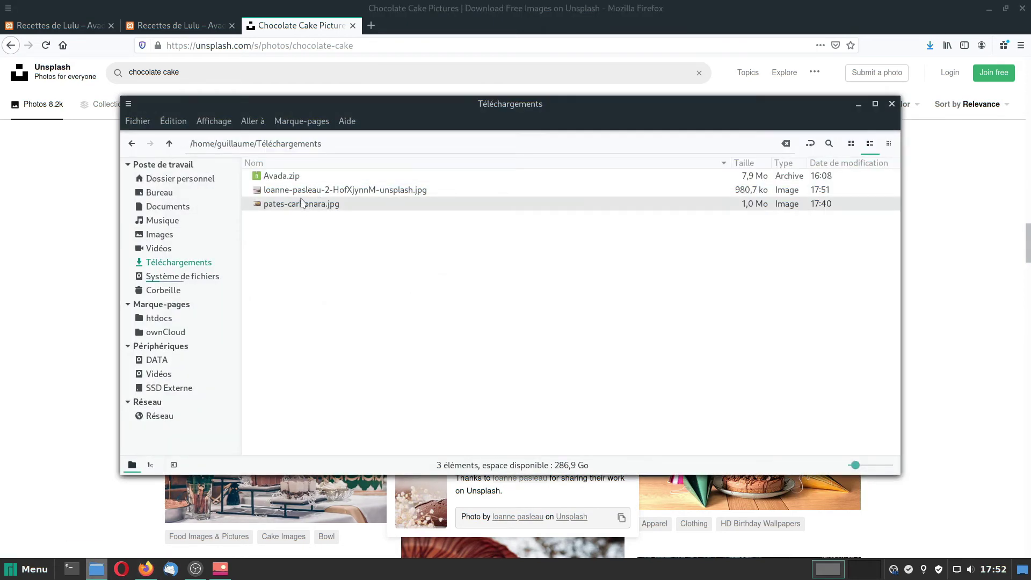
Rename the downloaded cake photo in Téléchargements to gateau-chocolat.jpg.
left_click(302, 191)
right_click(301, 195)
left_click(355, 326)
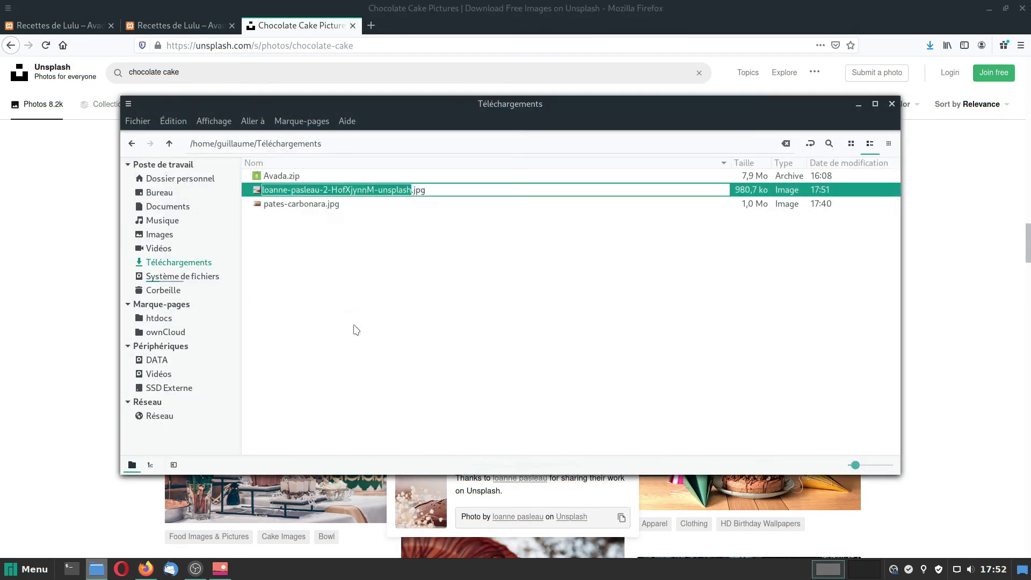
type("gat")
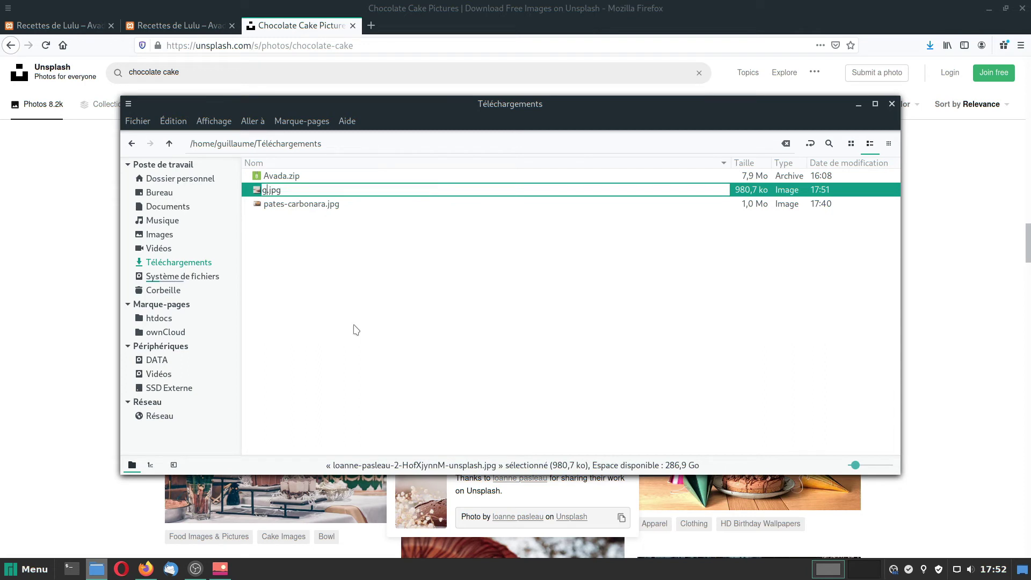
type("eau-chocolat")
key("Return")
Open the Gâteau au chocolat recipe from Recettes de Lulu in its edit screen.
left_click(201, 25)
left_click(300, 406)
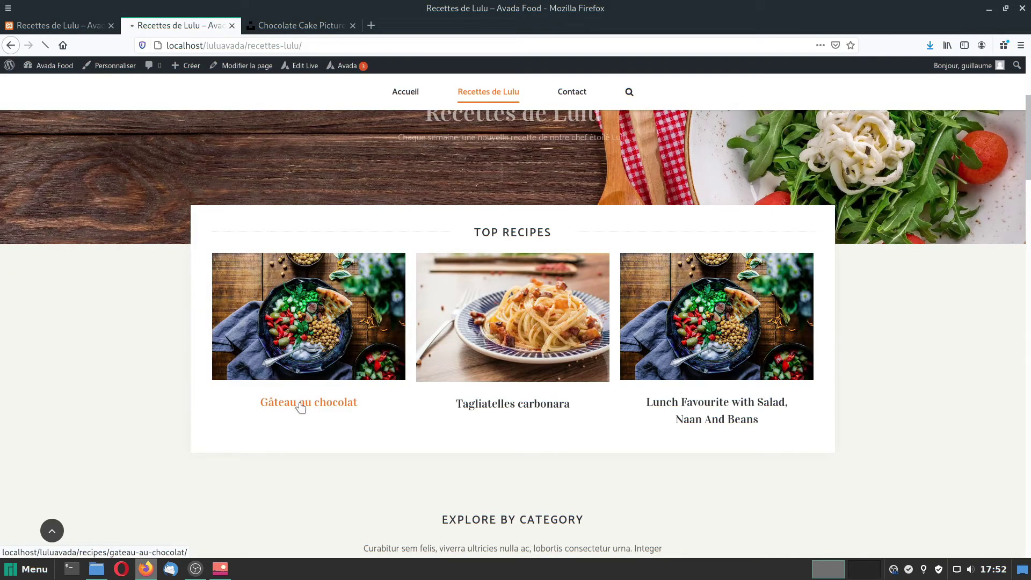
scroll(479, 401, "down", 7)
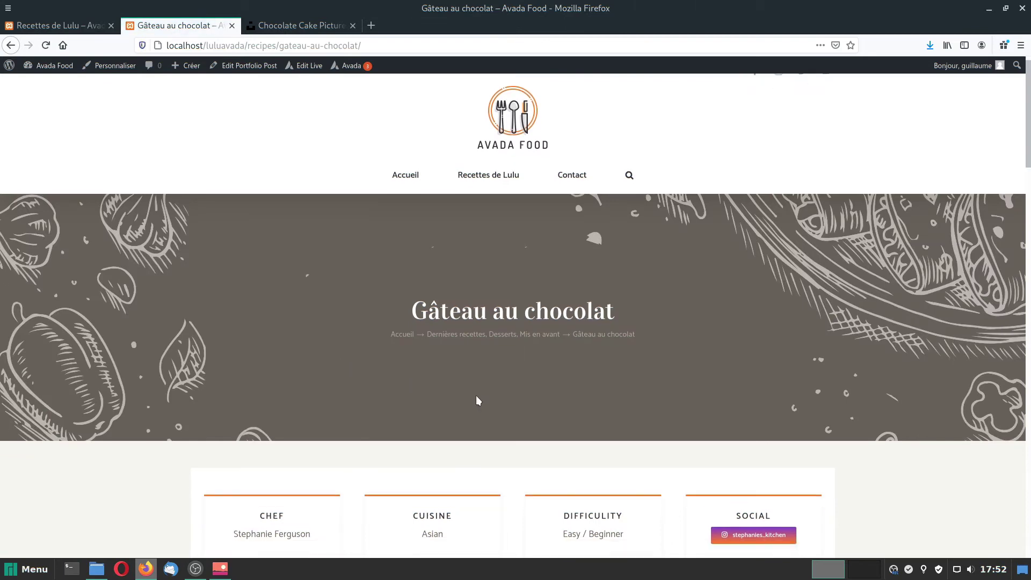
scroll(583, 433, "up", 5)
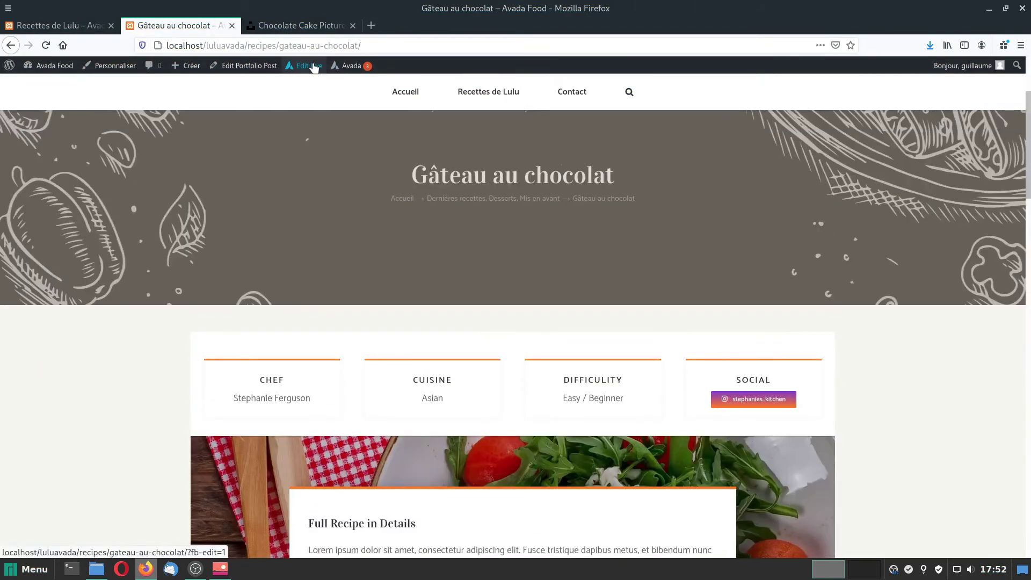
left_click(245, 66)
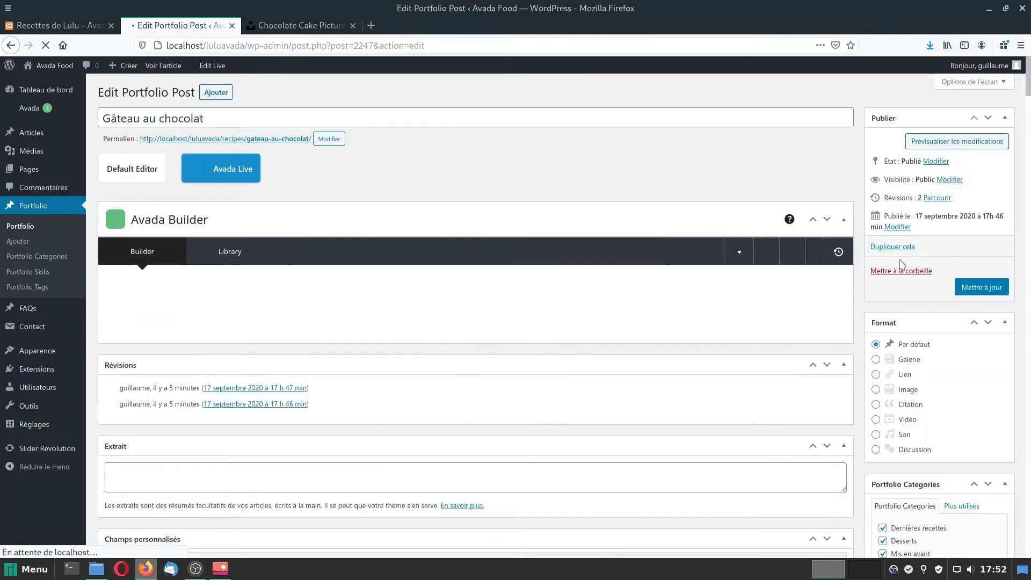
scroll(913, 376, "down", 10)
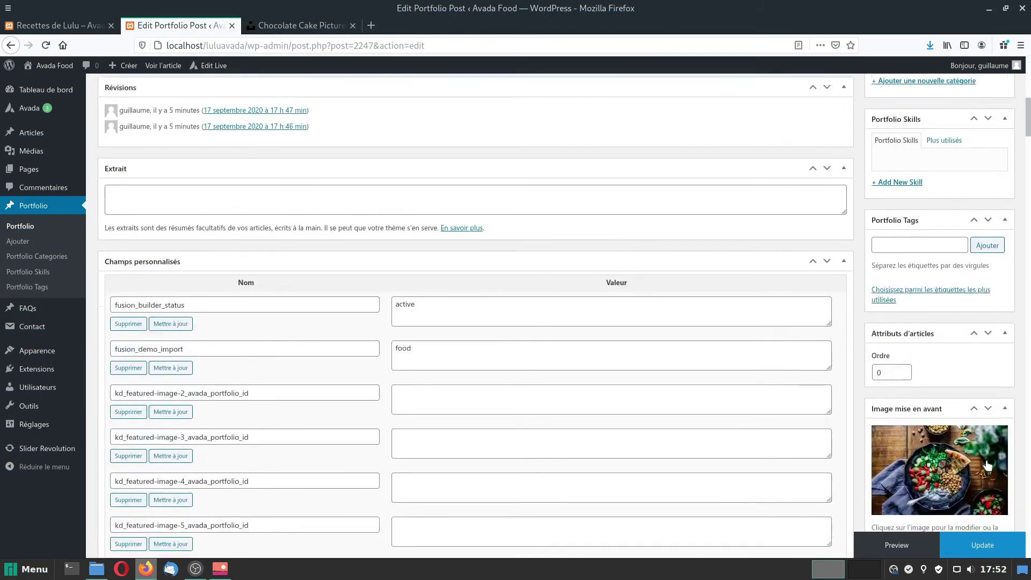
scroll(986, 465, "down", 4)
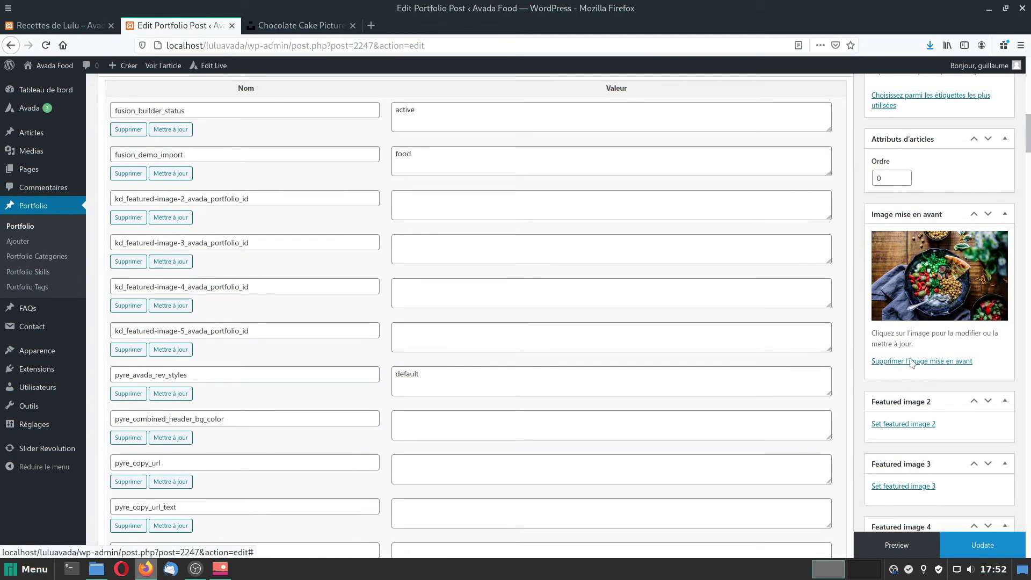
Remove the current featured image and upload gateau-chocolat.jpg as the replacement.
left_click(911, 361)
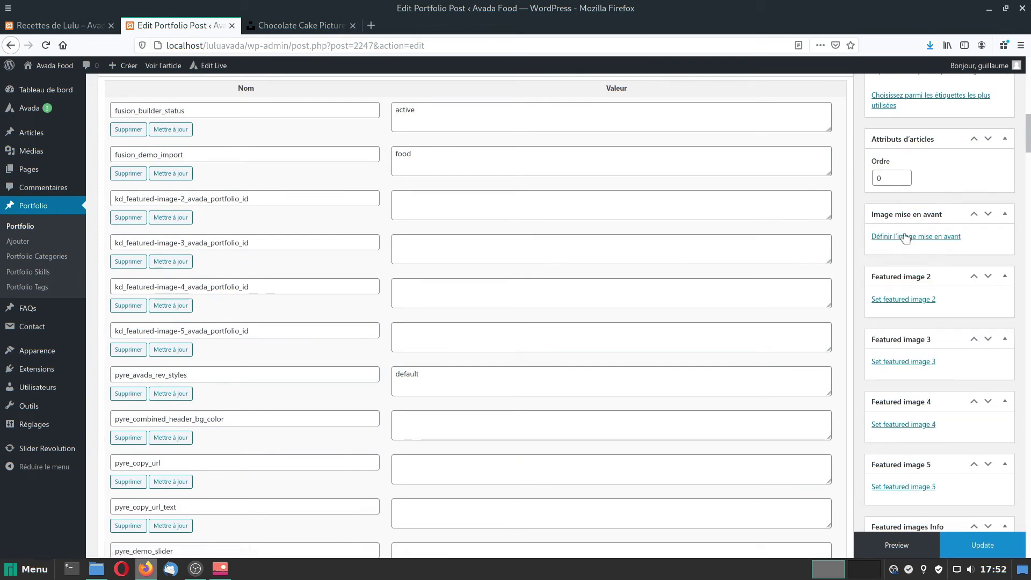
left_click(906, 237)
left_click(101, 112)
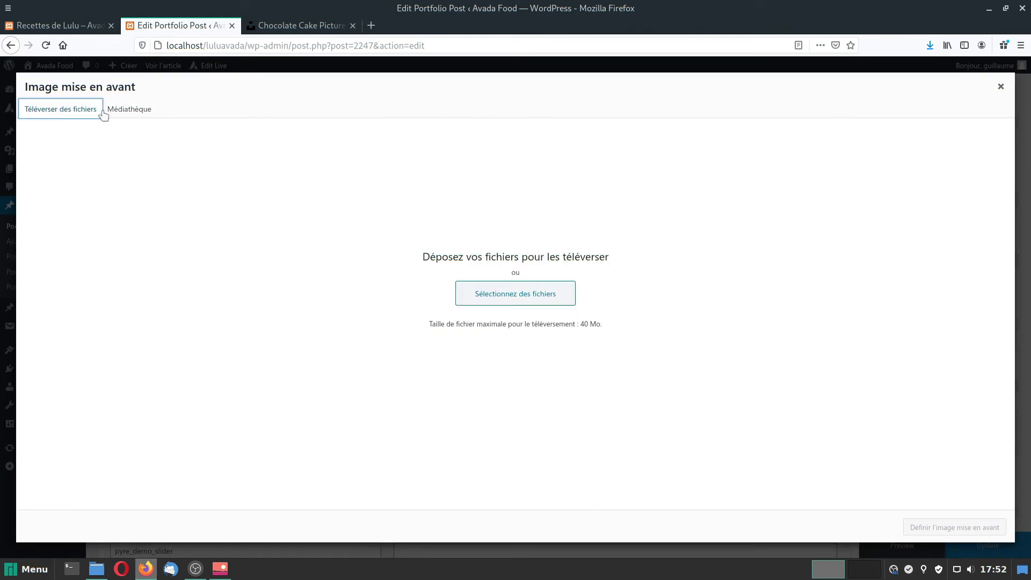
left_click(512, 294)
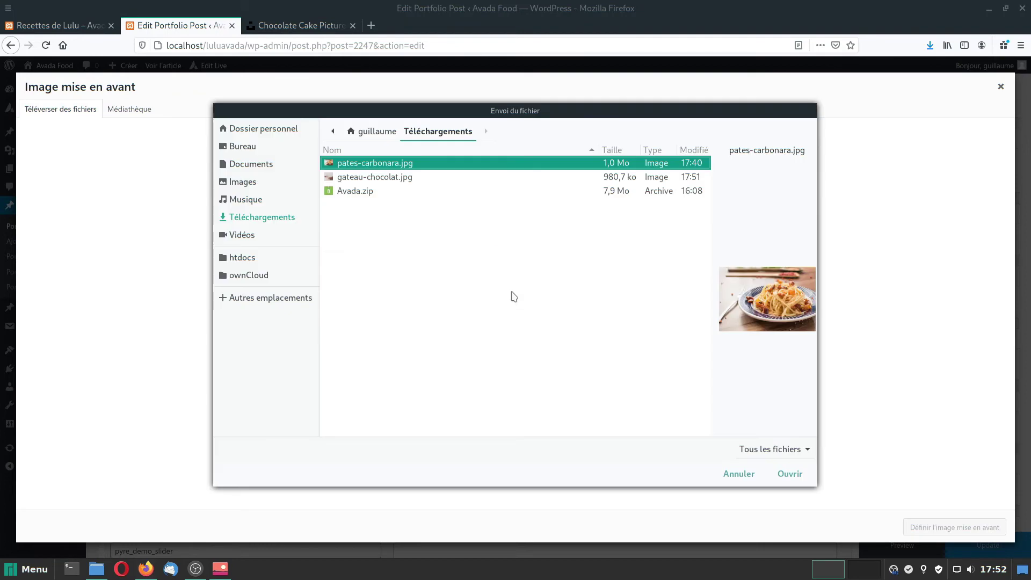
left_click(355, 177)
left_click(790, 474)
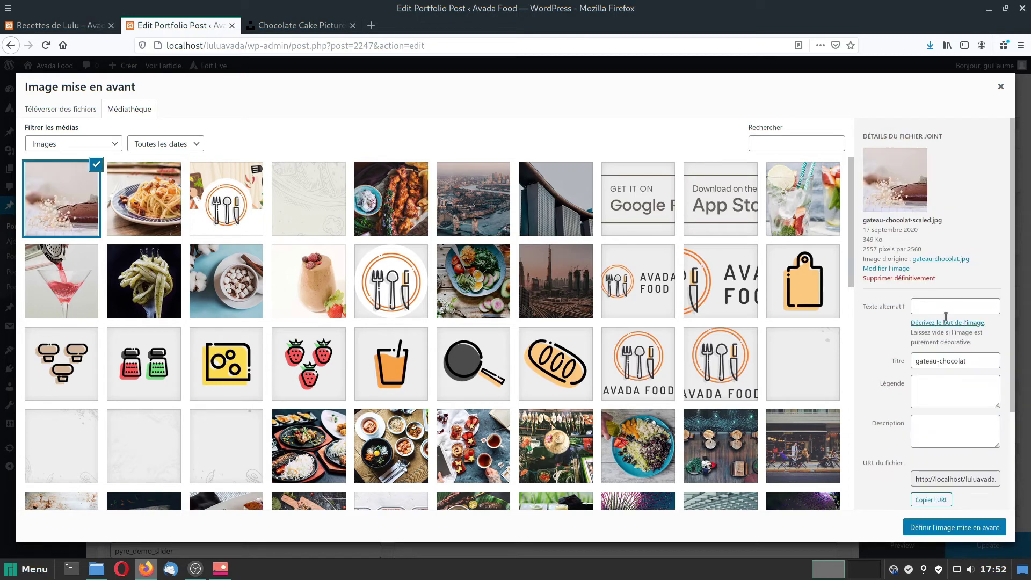
Clear the photo's title, give it alt text 'Gâteau au chocolat', and set it as featured image.
left_click_drag(976, 361, 828, 366)
key("BackSpace")
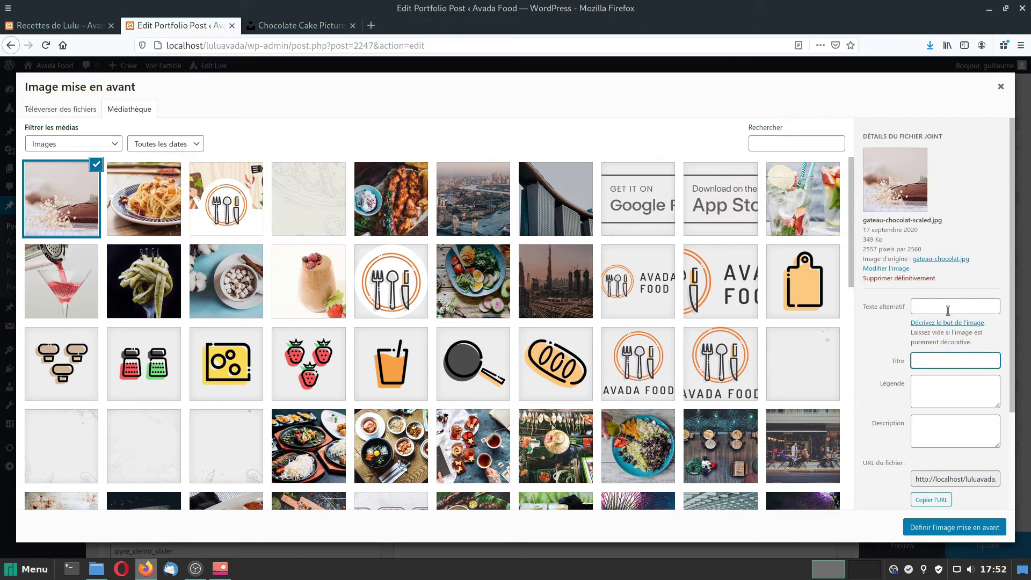
left_click(950, 303)
type("Gâteau a")
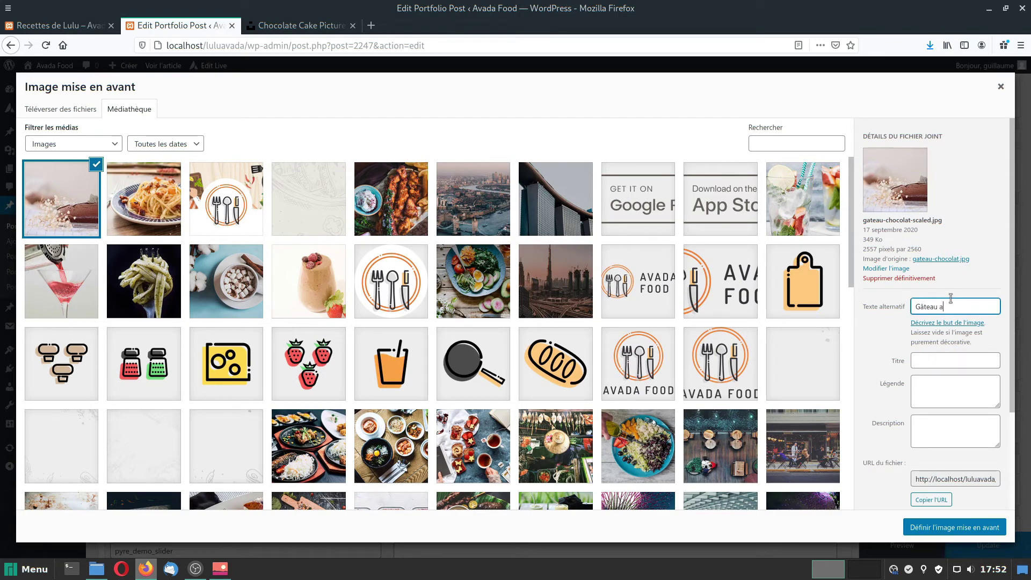
type("u chocolat")
left_click(954, 528)
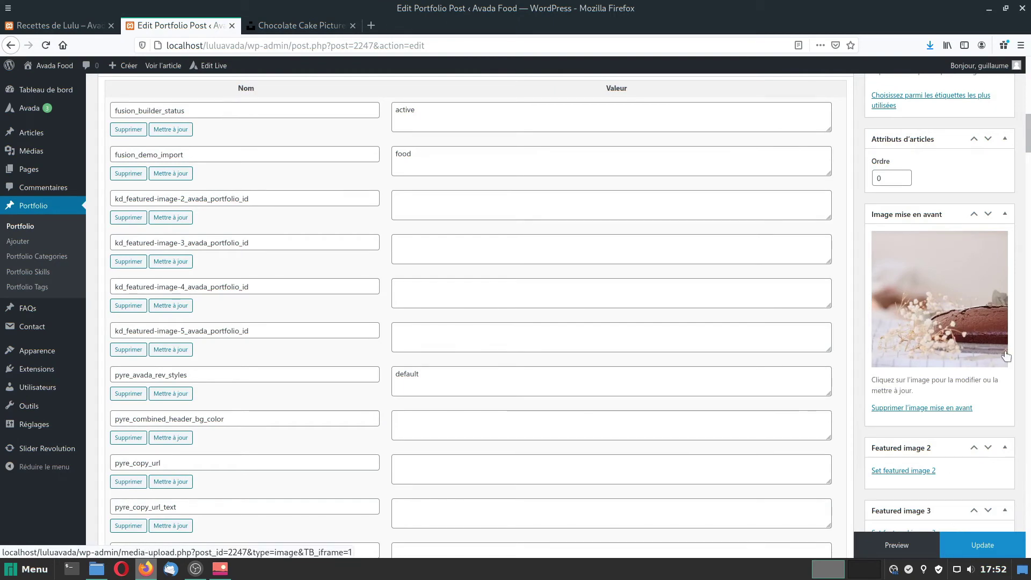
scroll(1017, 365, "down", 3)
Update the Gâteau au chocolat post and collapse the Champs personnalisés panel.
left_click(982, 545)
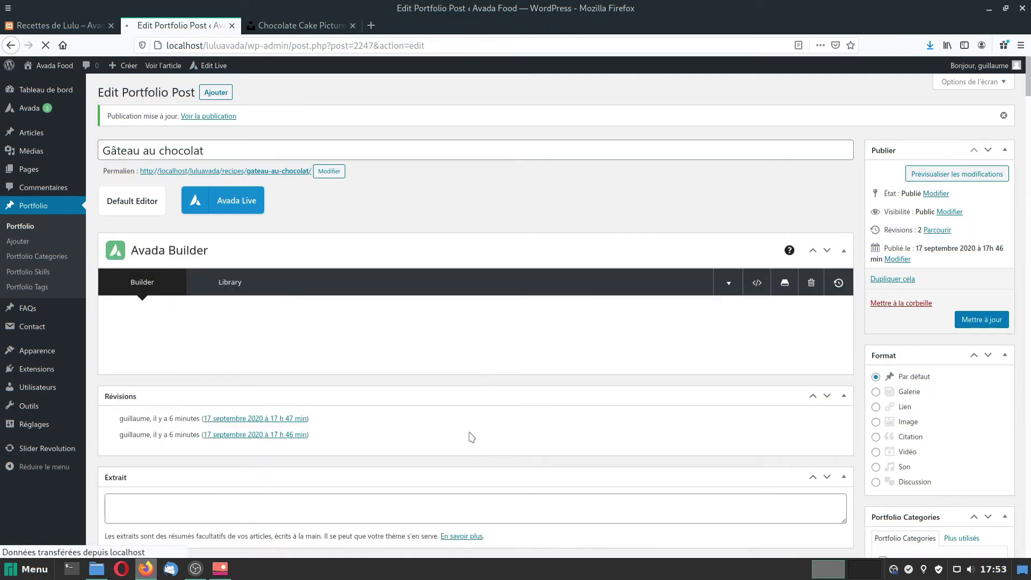
scroll(483, 424, "down", 5)
scroll(376, 385, "down", 3)
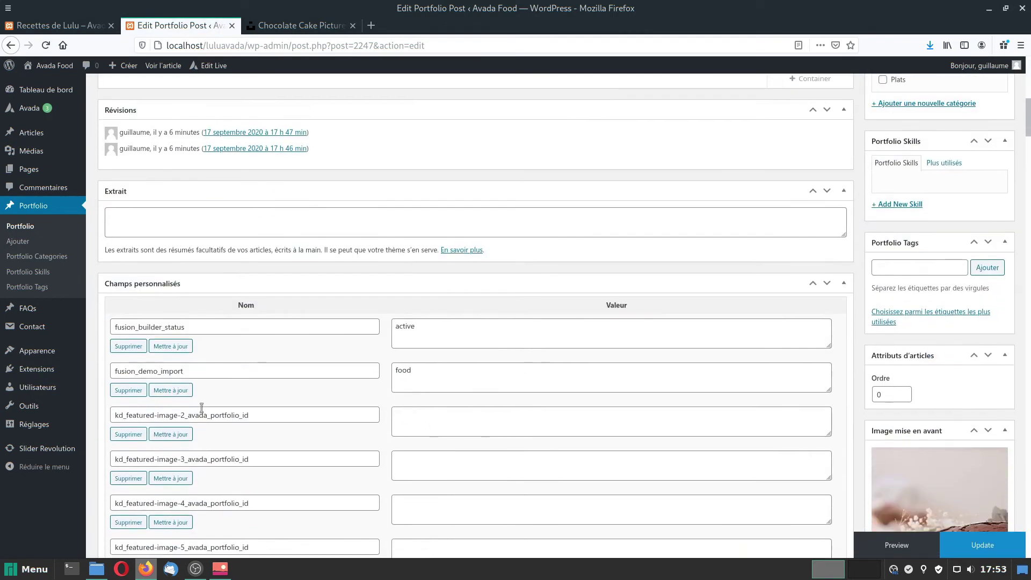
left_click(844, 281)
View the live home page, now showing Gâteau au chocolat as Today's Pick.
scroll(566, 409, "up", 5)
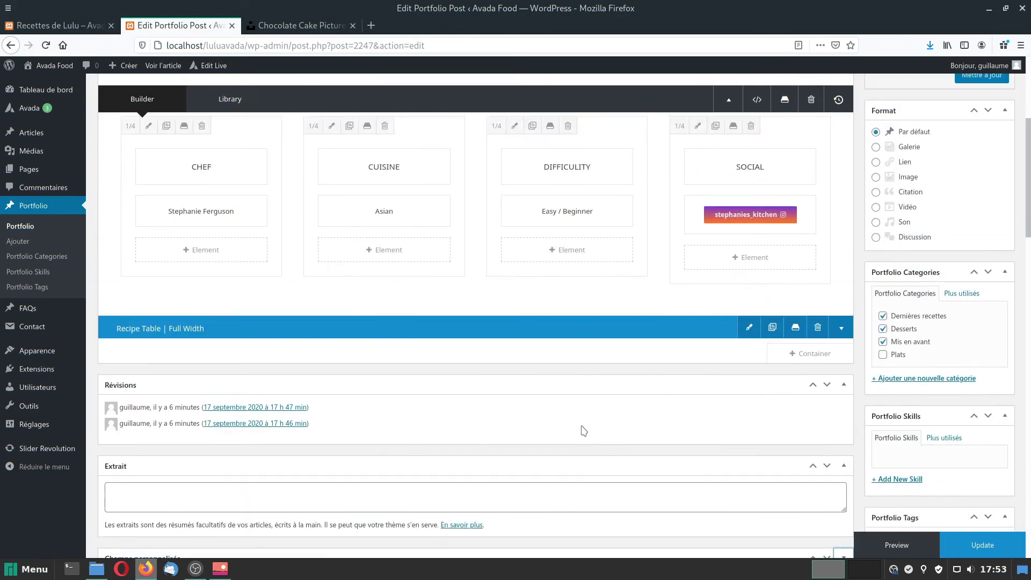
scroll(582, 428, "down", 10)
scroll(629, 475, "up", 8)
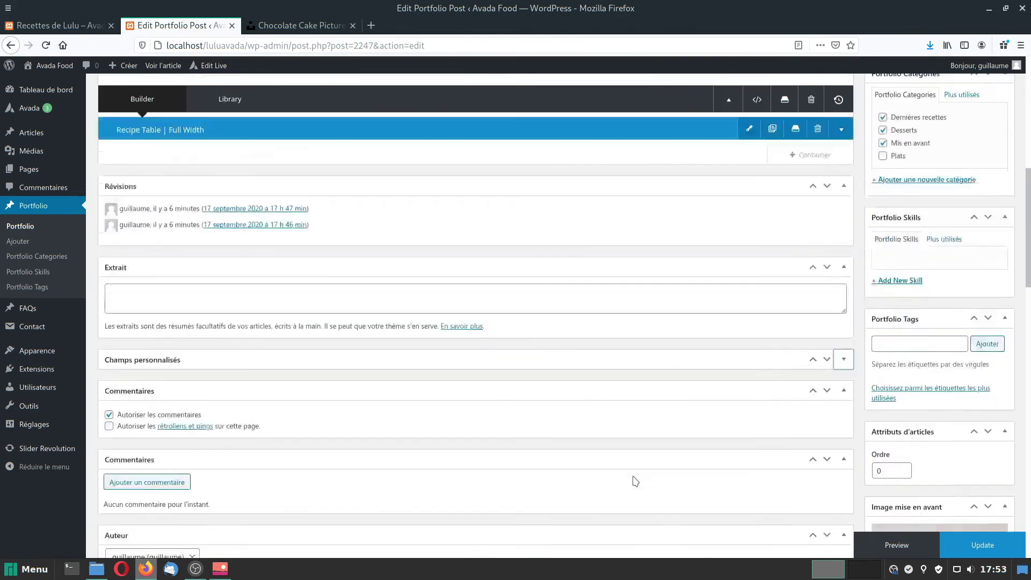
scroll(635, 480, "up", 5)
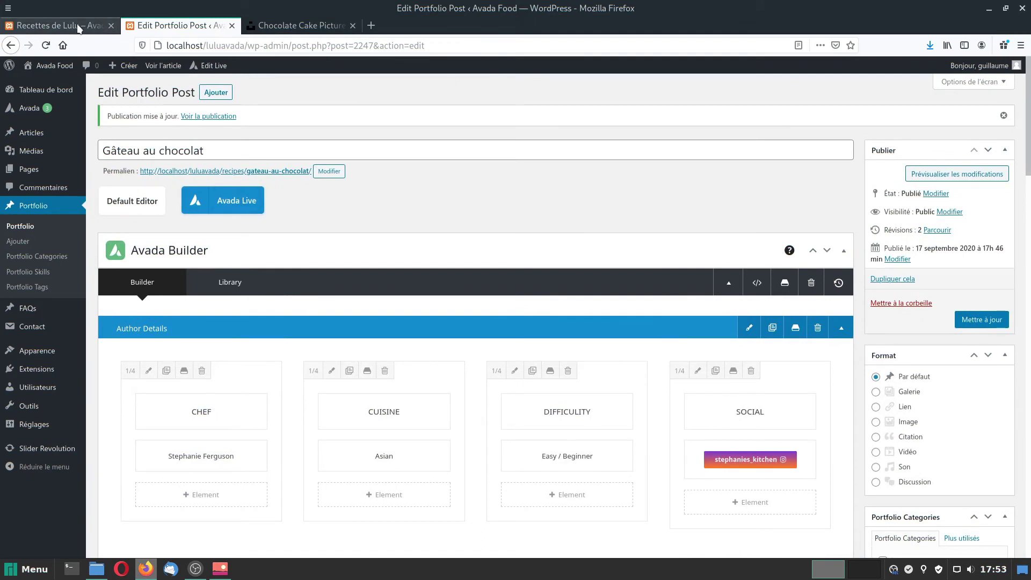
mouse_move(183, 422)
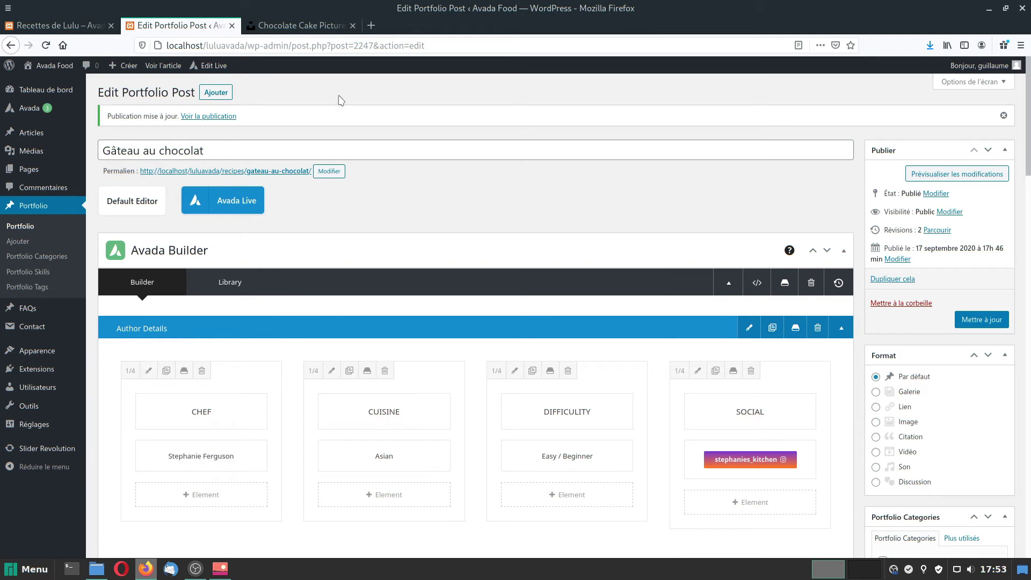
left_click(51, 68)
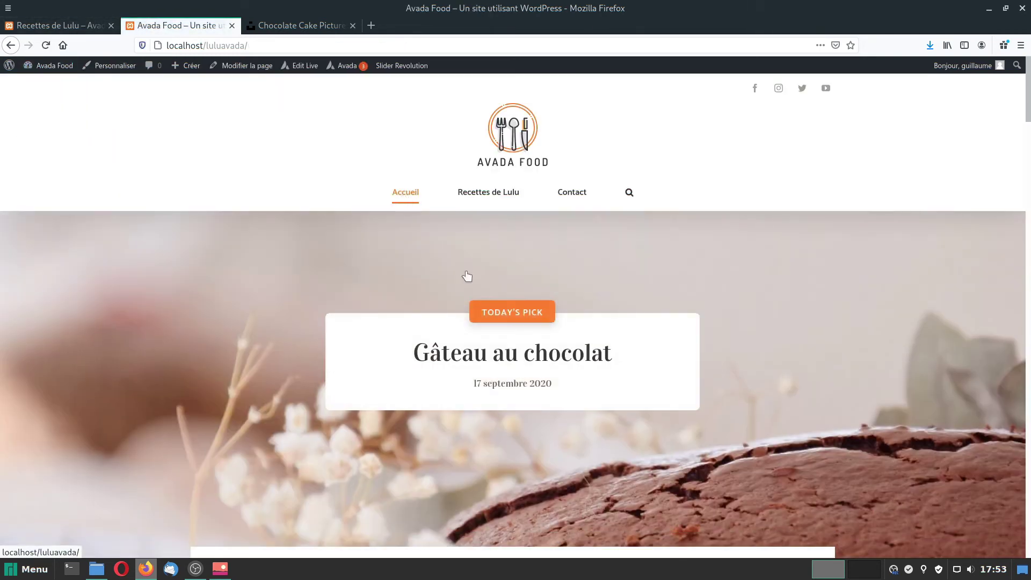
Go to the live Recettes de Lulu page from the site menu.
scroll(779, 355, "down", 2)
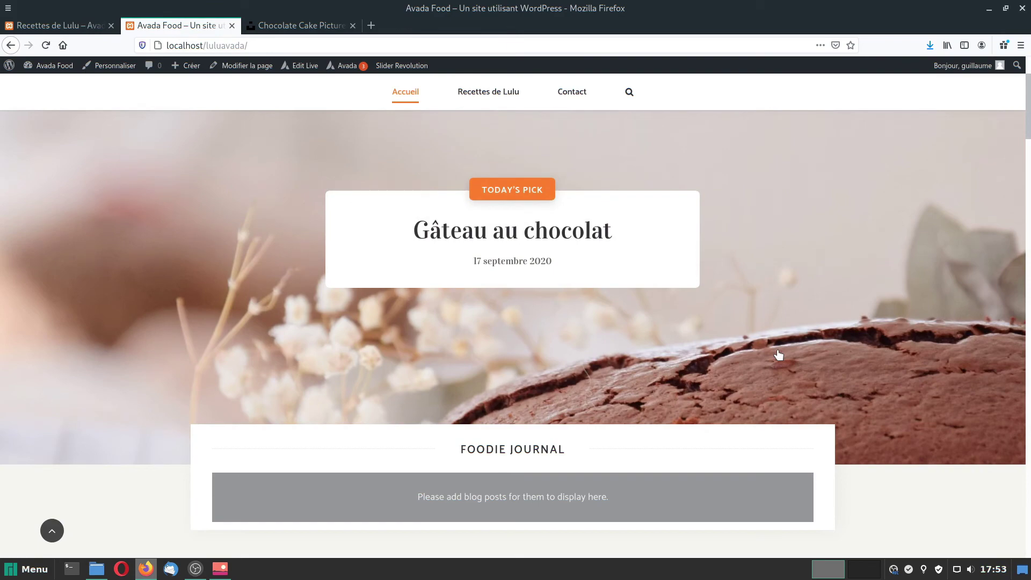
scroll(698, 269, "up", 2)
left_click(486, 193)
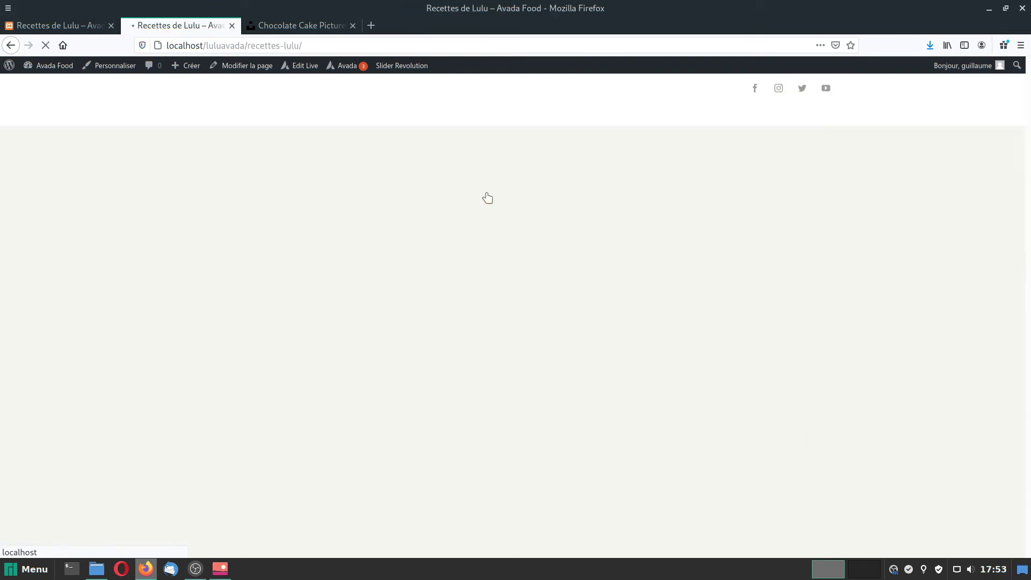
scroll(570, 381, "down", 5)
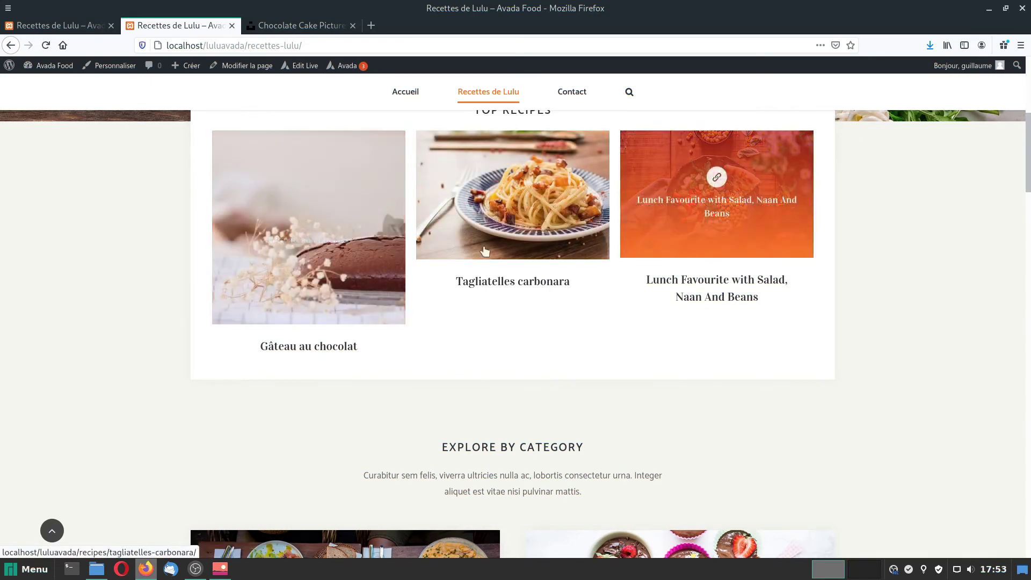
scroll(573, 481, "down", 10)
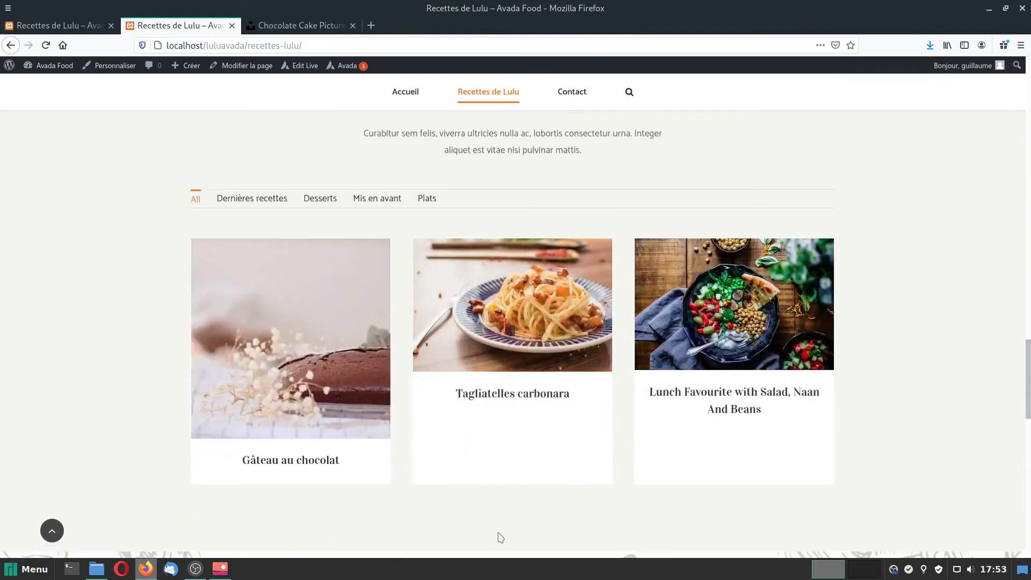
Try the Dernières recettes, Desserts, Mis en avant, Plats and All filters, then return to the file manager.
left_click(255, 200)
left_click(318, 200)
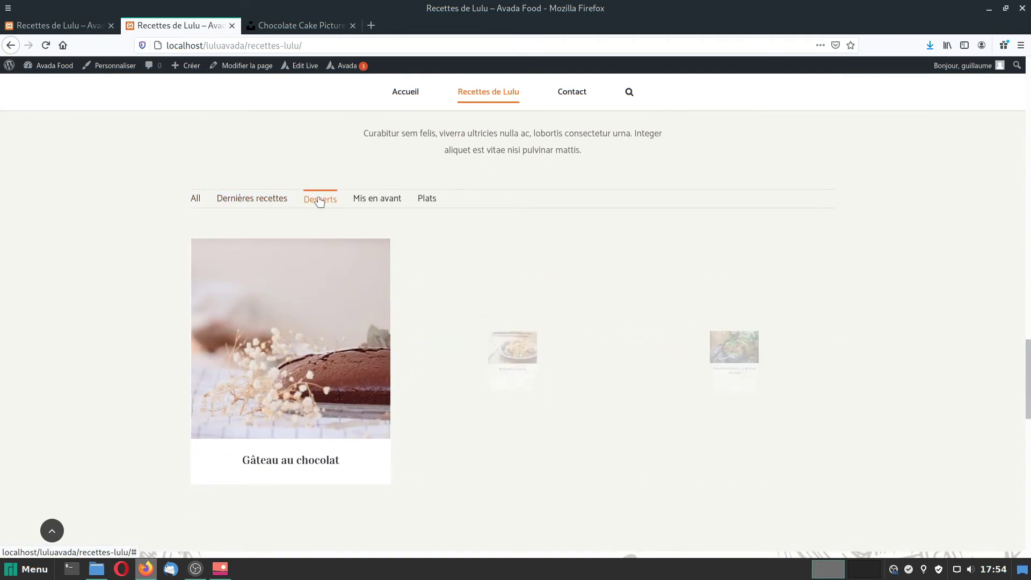
left_click(383, 196)
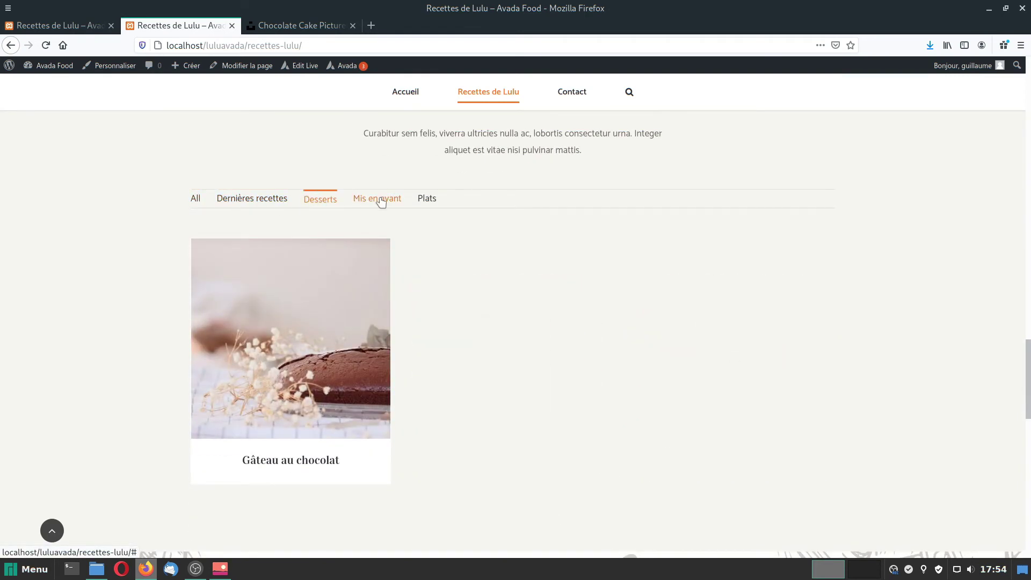
left_click(430, 199)
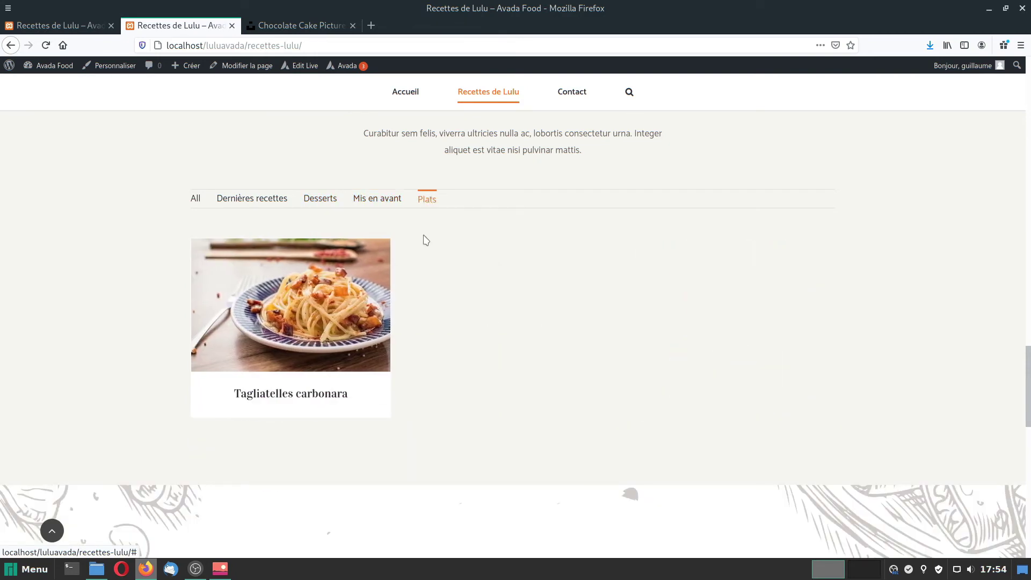
left_click(195, 199)
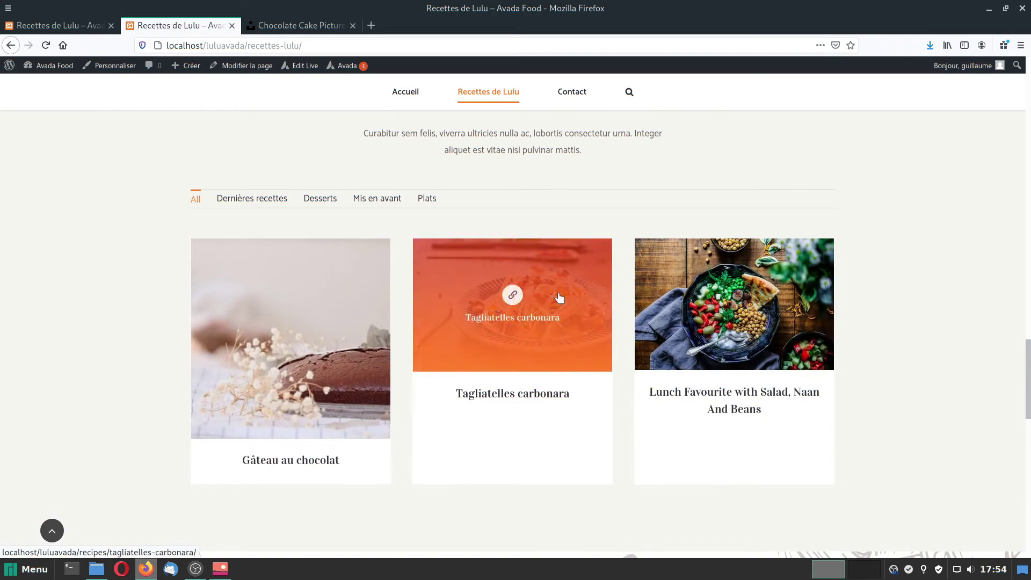
scroll(567, 360, "down", 5)
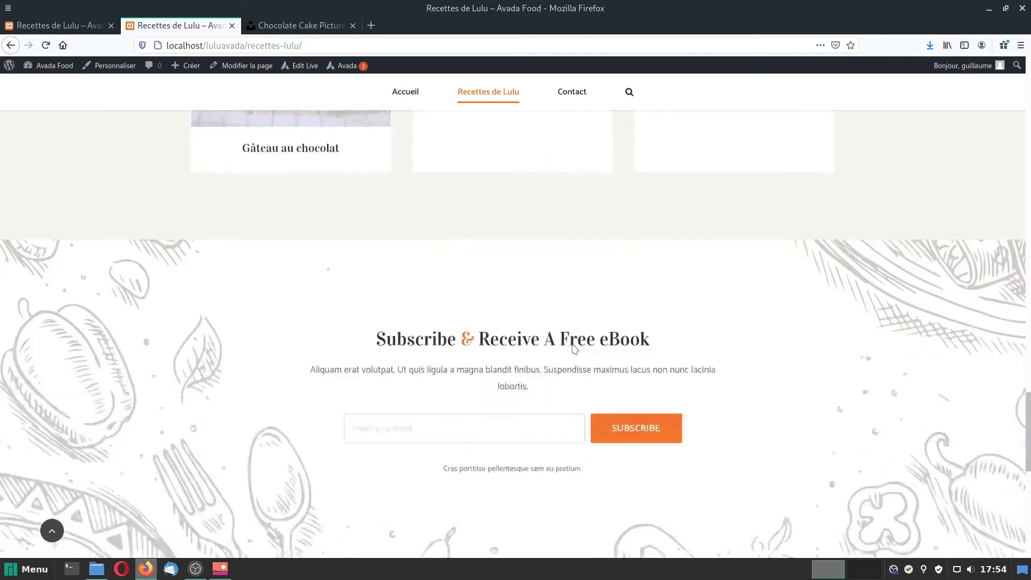
scroll(574, 349, "down", 10)
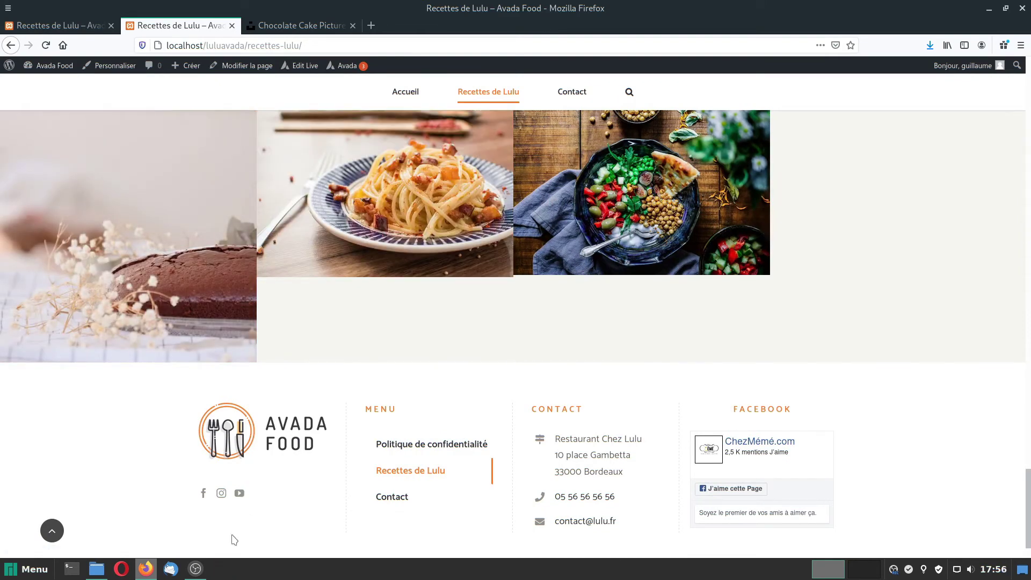
mouse_move(195, 577)
left_click(97, 569)
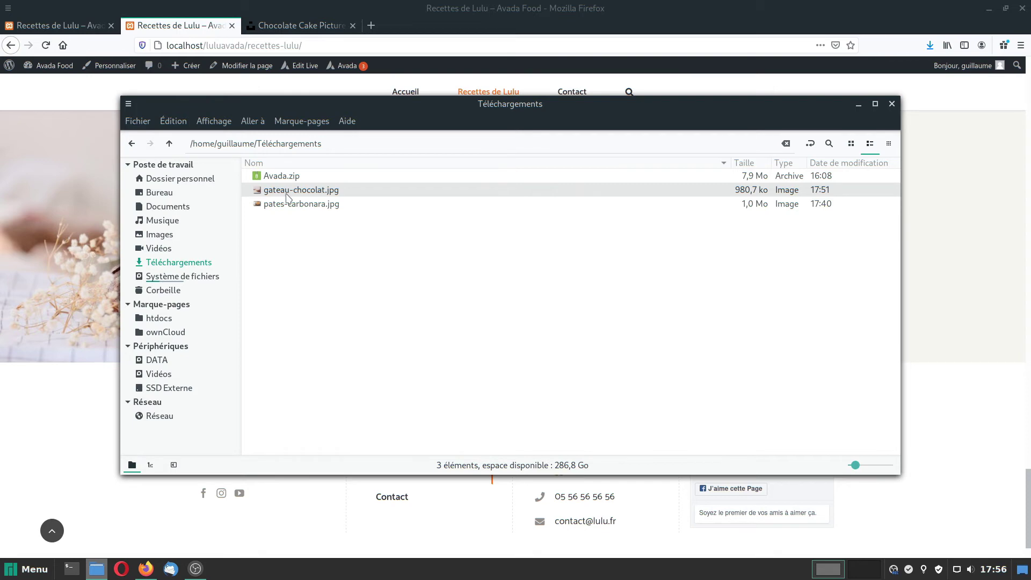
Move the Téléchargements window aside and open pates-carbonara.jpg with Krita.
left_click_drag(294, 105, 729, 201)
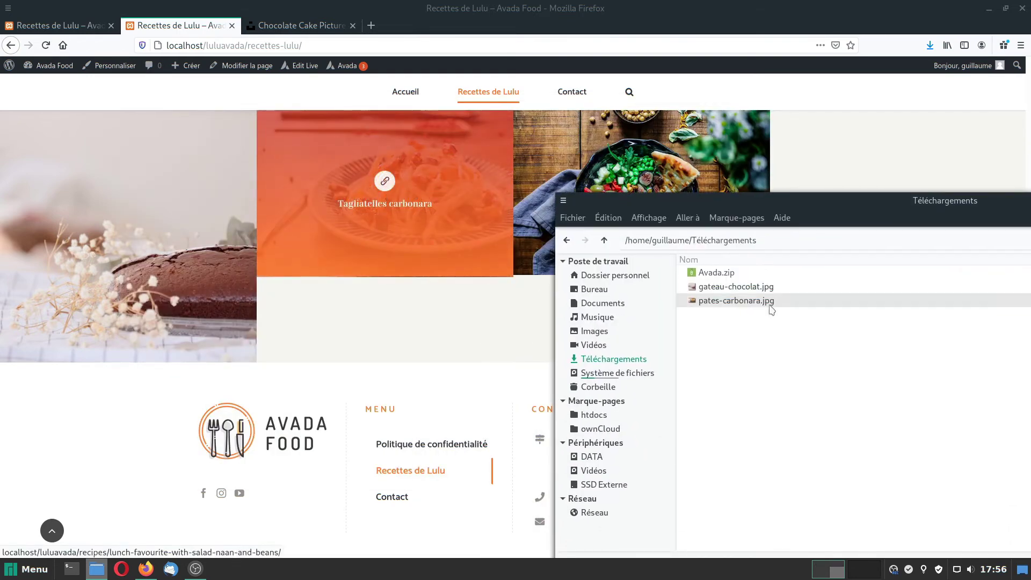
left_click(721, 302)
right_click(720, 302)
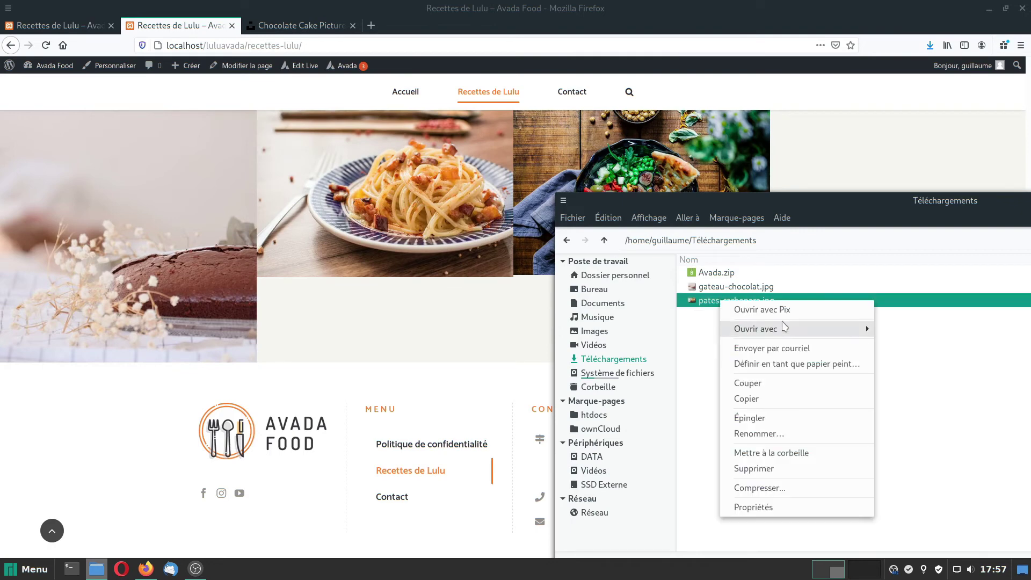
mouse_move(811, 328)
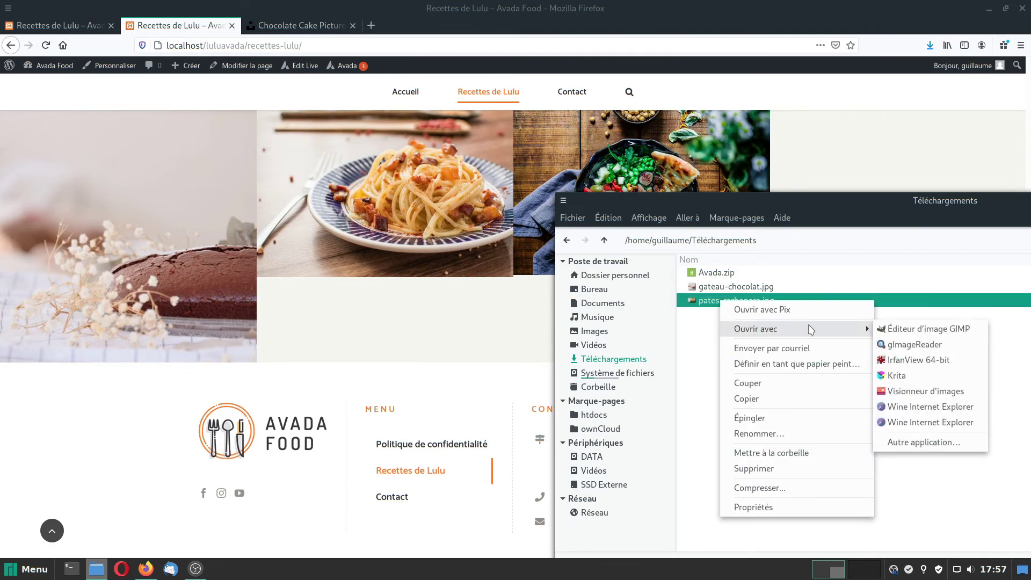
left_click(905, 375)
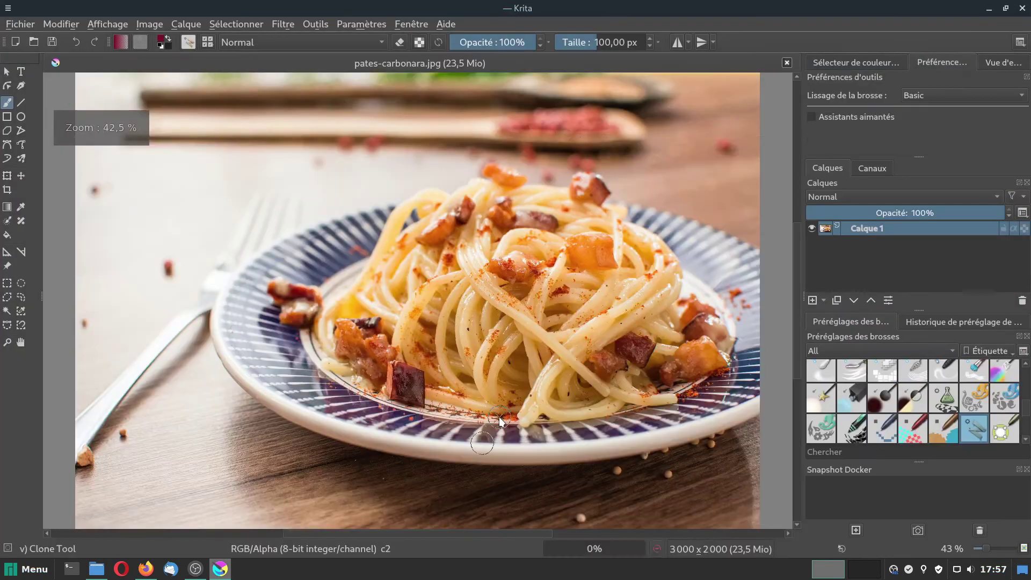
Resize the carbonara image from 3000 to 1200 pixels wide (1200×800).
left_click(149, 24)
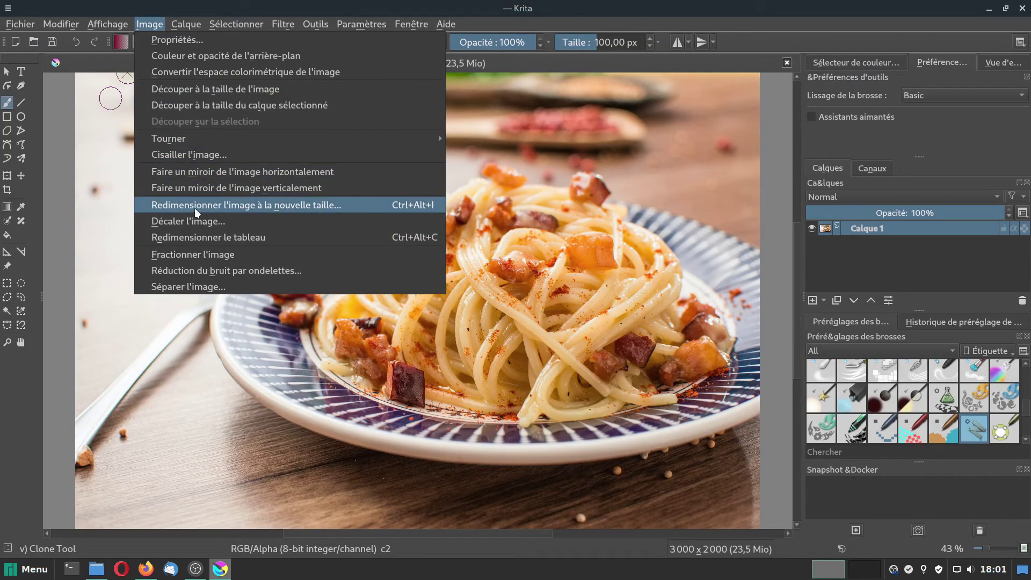
left_click(194, 207)
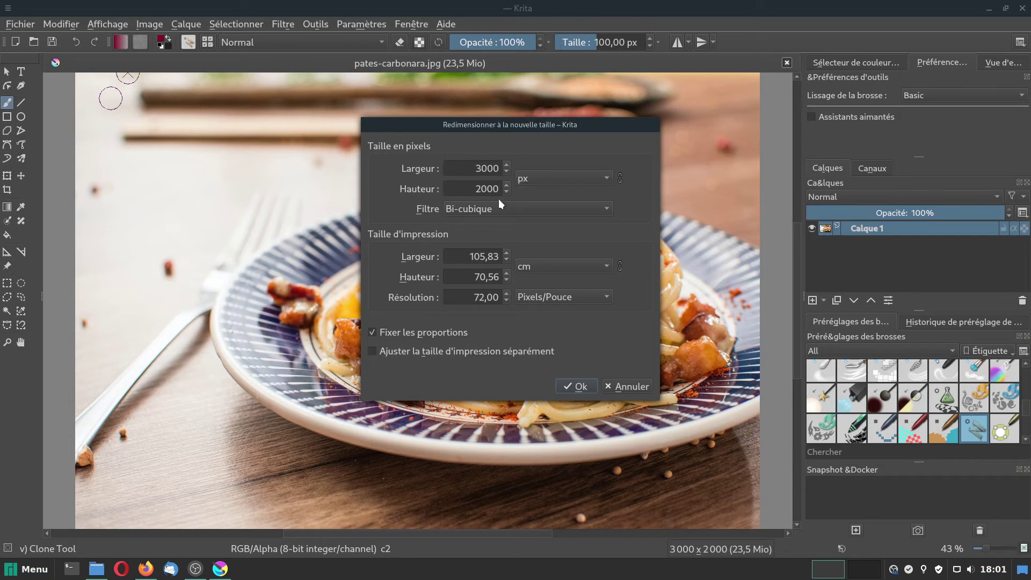
left_click_drag(475, 167, 553, 163)
type("1200")
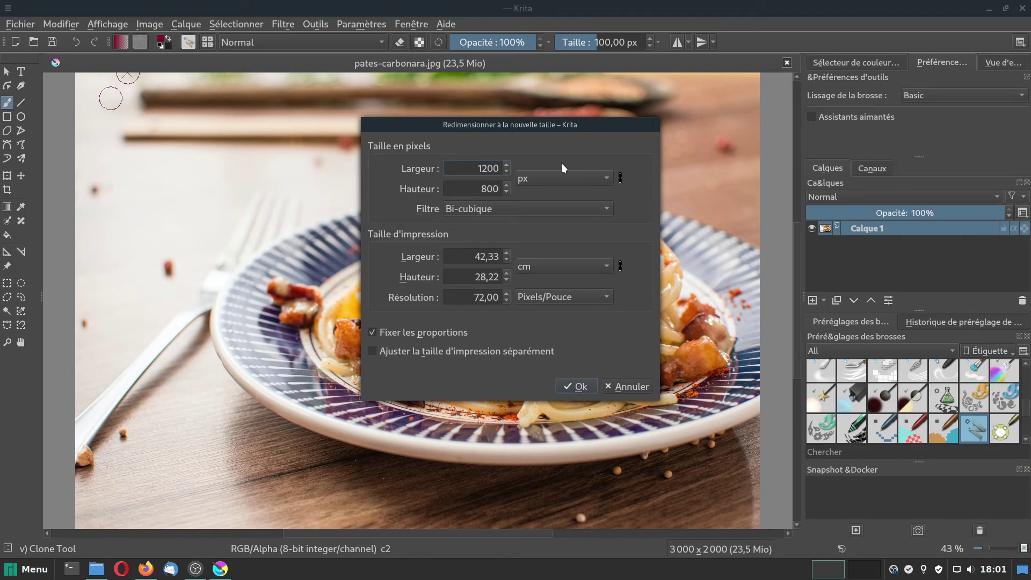
left_click(577, 387)
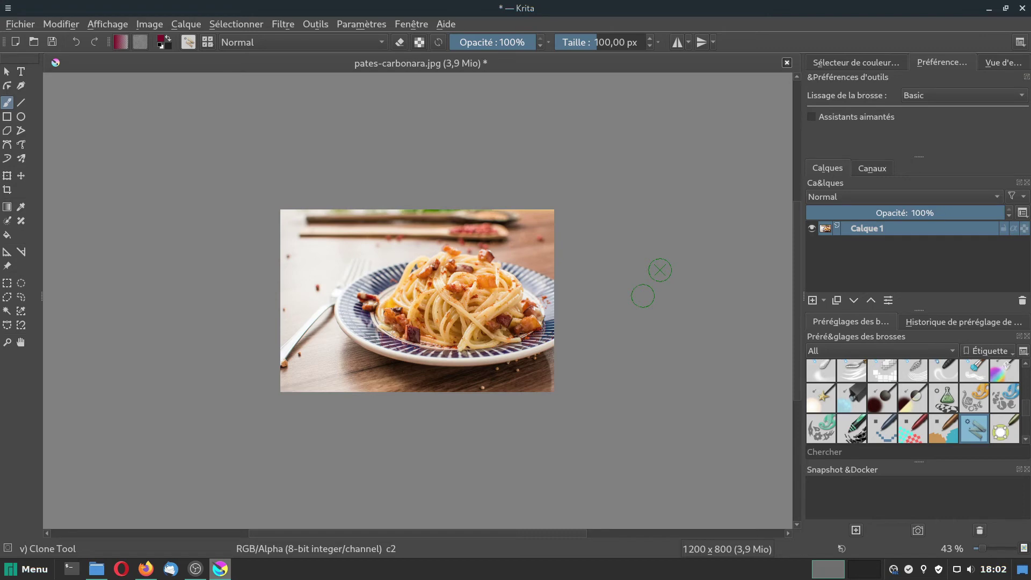
Save pates-carbonara.jpg as JPEG and bring the Téléchargements window forward.
left_click(20, 24)
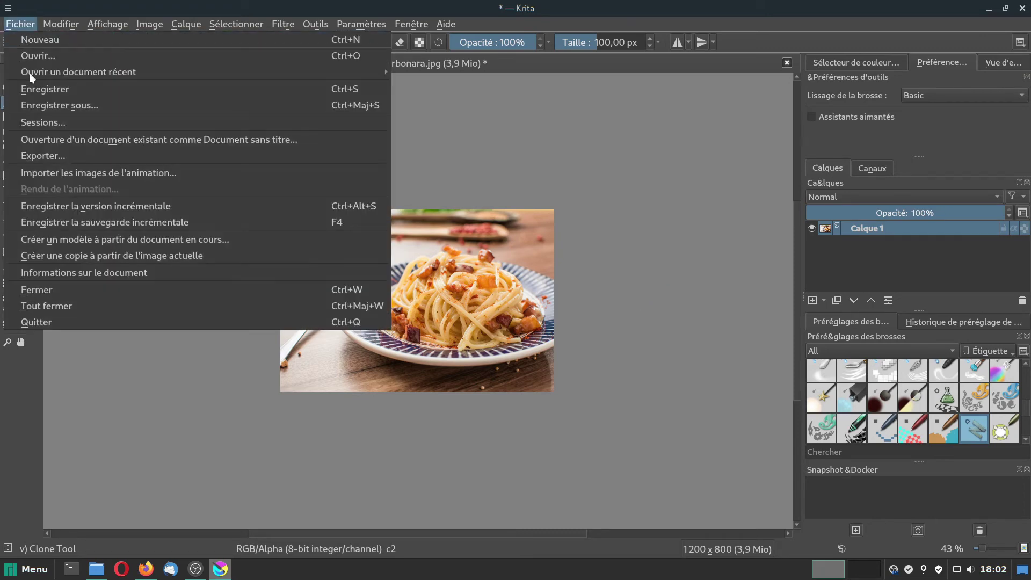
left_click(57, 88)
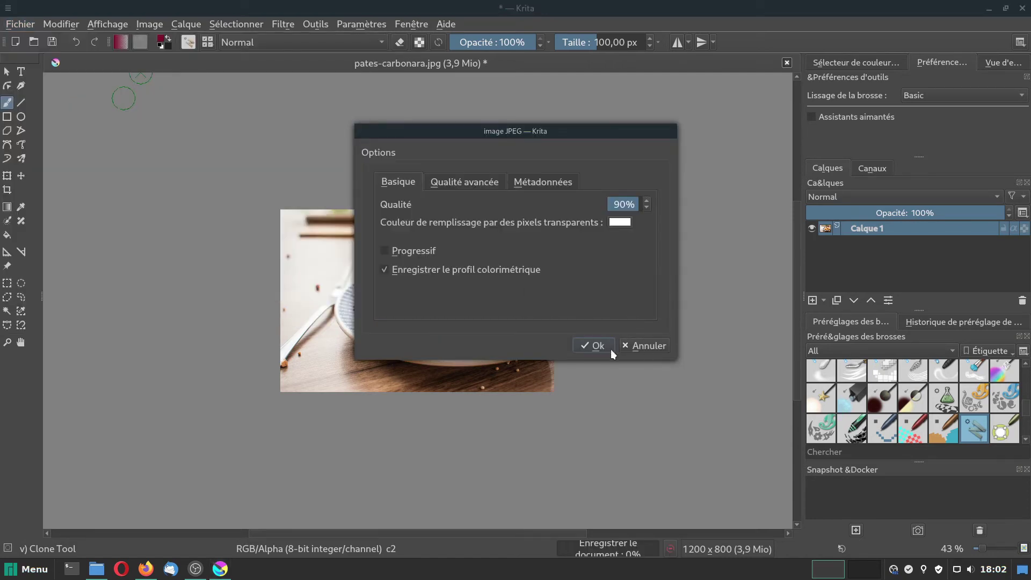
left_click(591, 345)
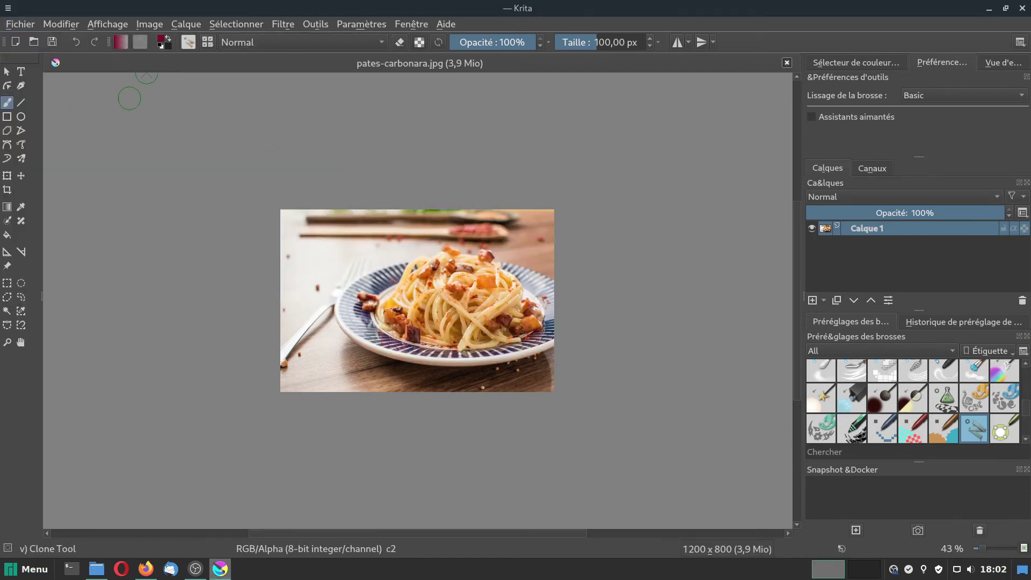
left_click(94, 519)
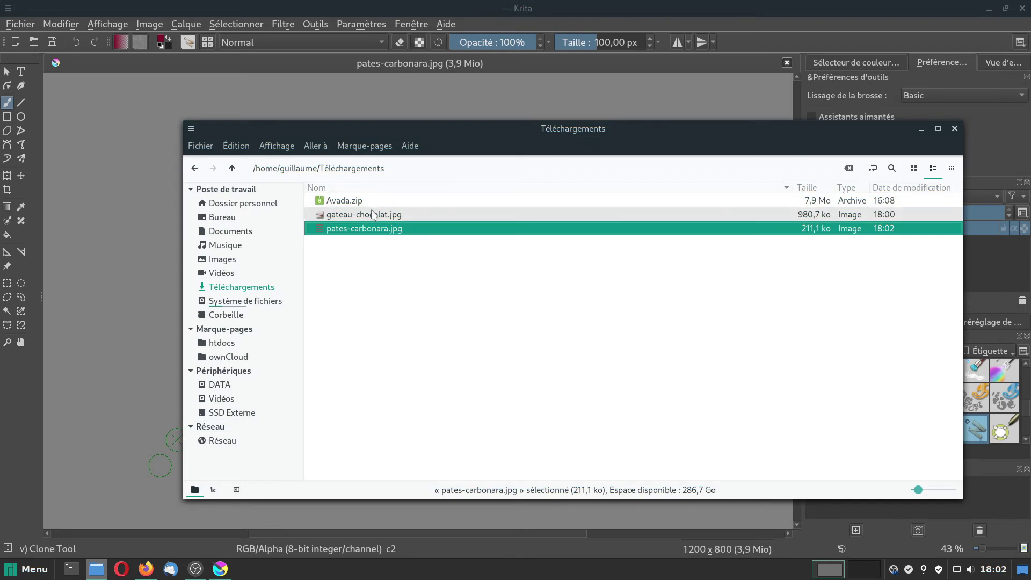
Open gateau-chocolat.jpg in Krita from the Téléchargements folder.
left_click(350, 216)
right_click(349, 217)
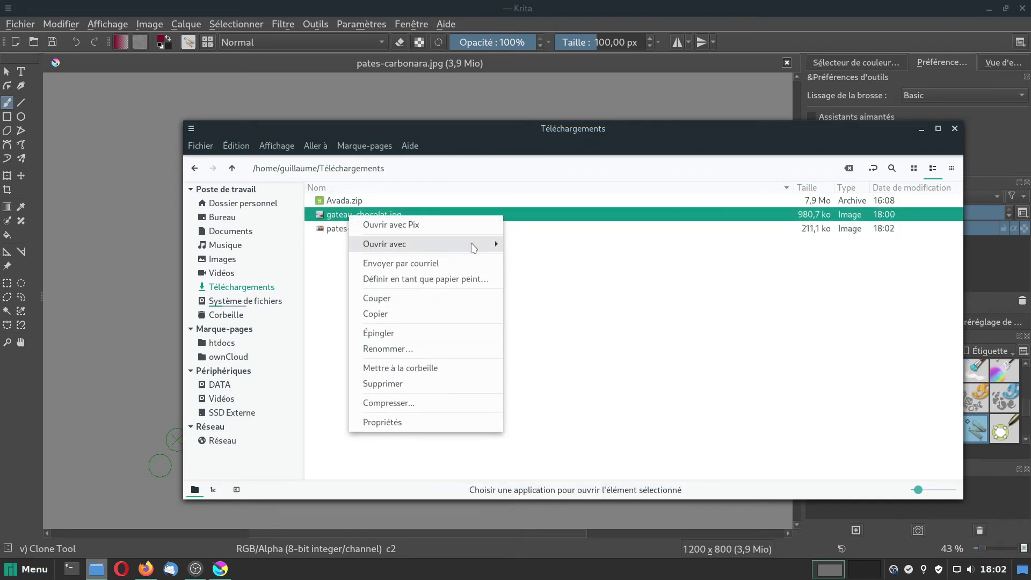
mouse_move(476, 245)
left_click(526, 291)
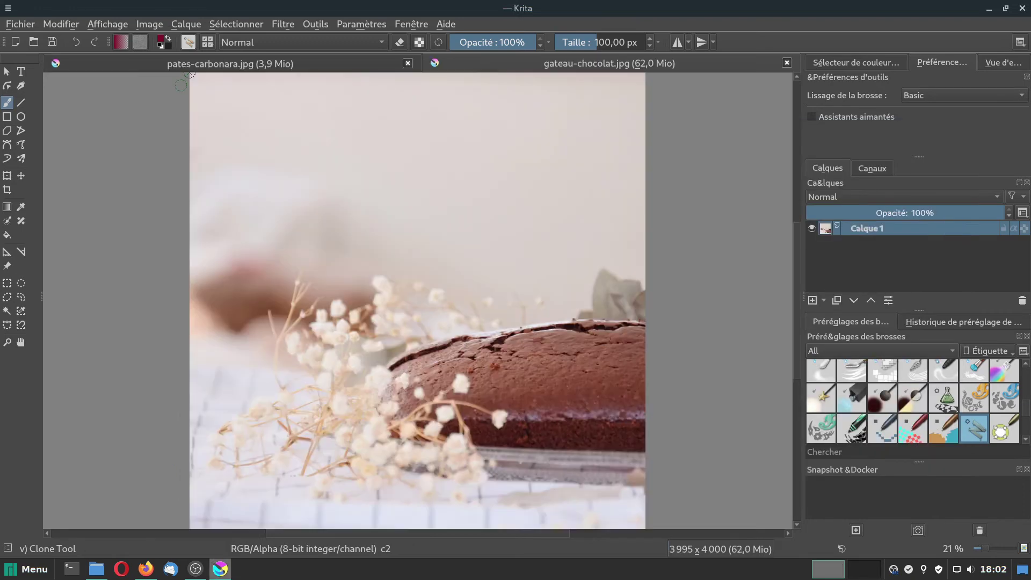
Resize the cake image from 3995 to 1200 pixels wide (1200×1202).
left_click(151, 24)
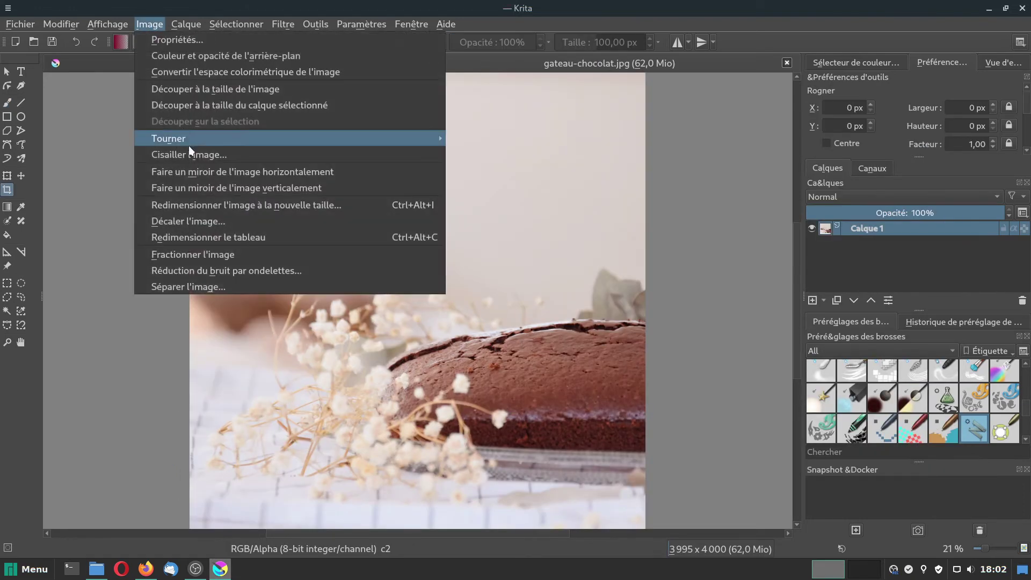
left_click(195, 205)
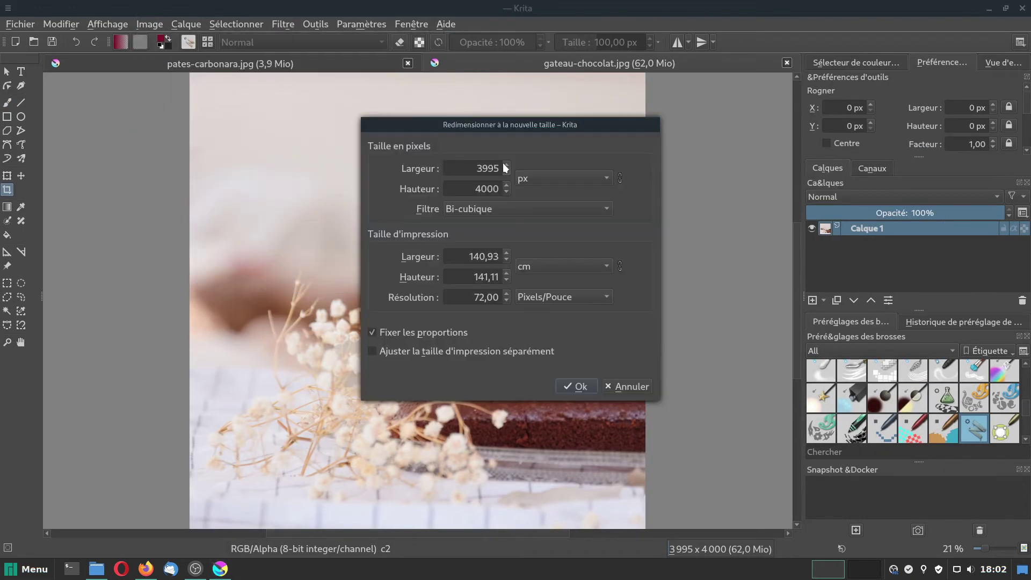
left_click_drag(468, 169, 499, 164)
type("1200")
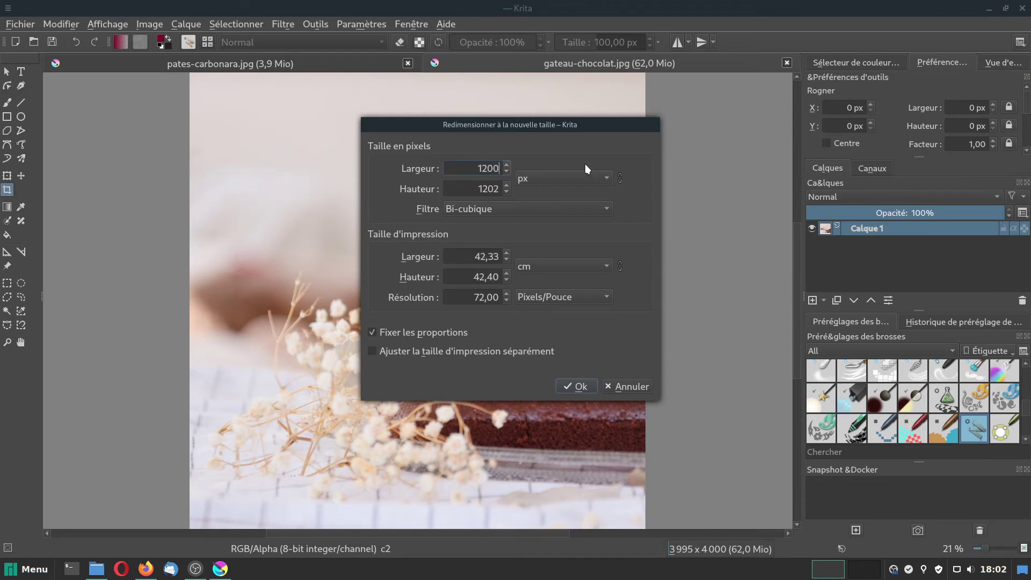
left_click(575, 385)
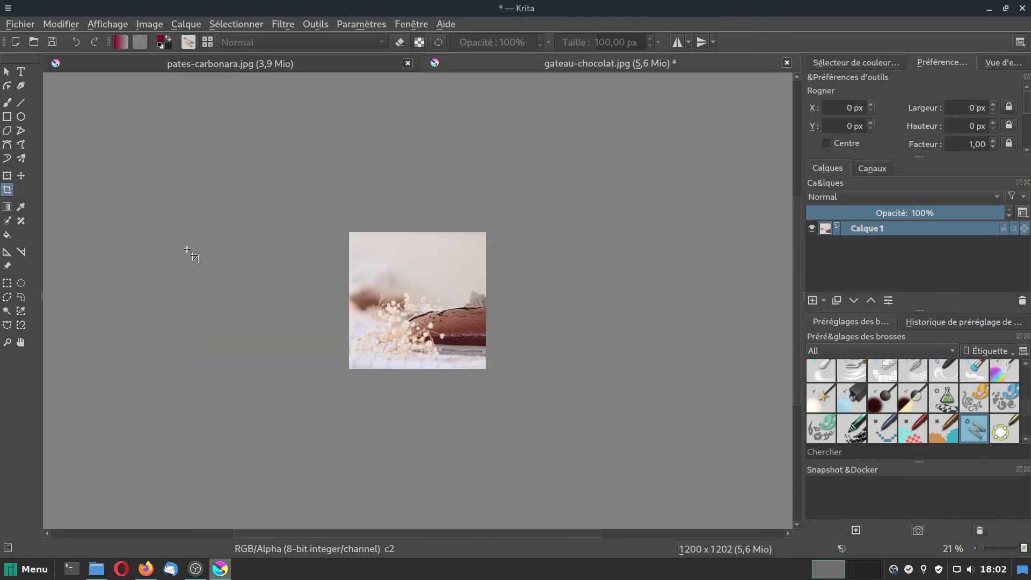
Crop the cake photo to a 1200×800 frame positioned lower on the image.
scroll(422, 337, "up", 3)
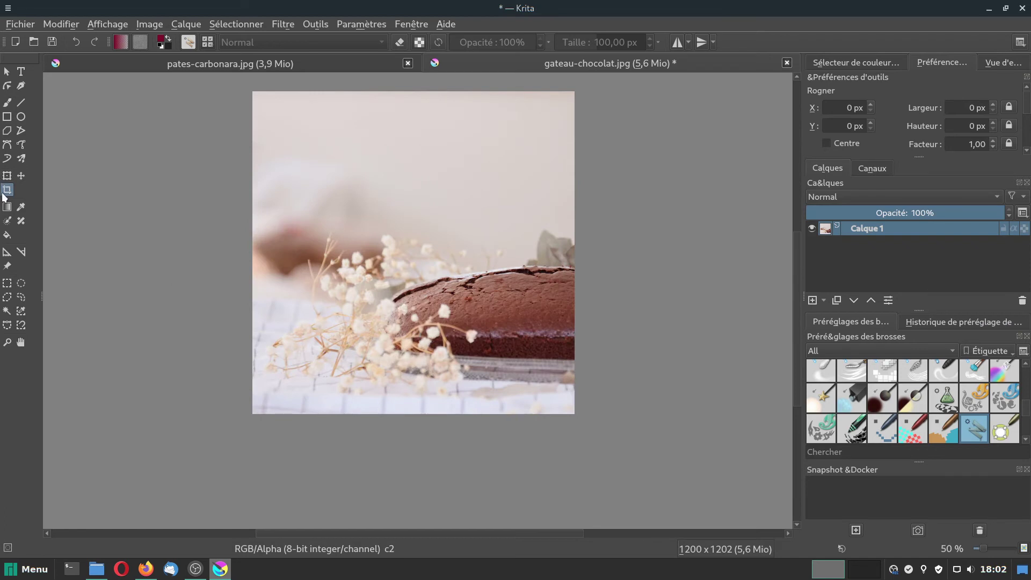
left_click_drag(219, 133, 610, 416)
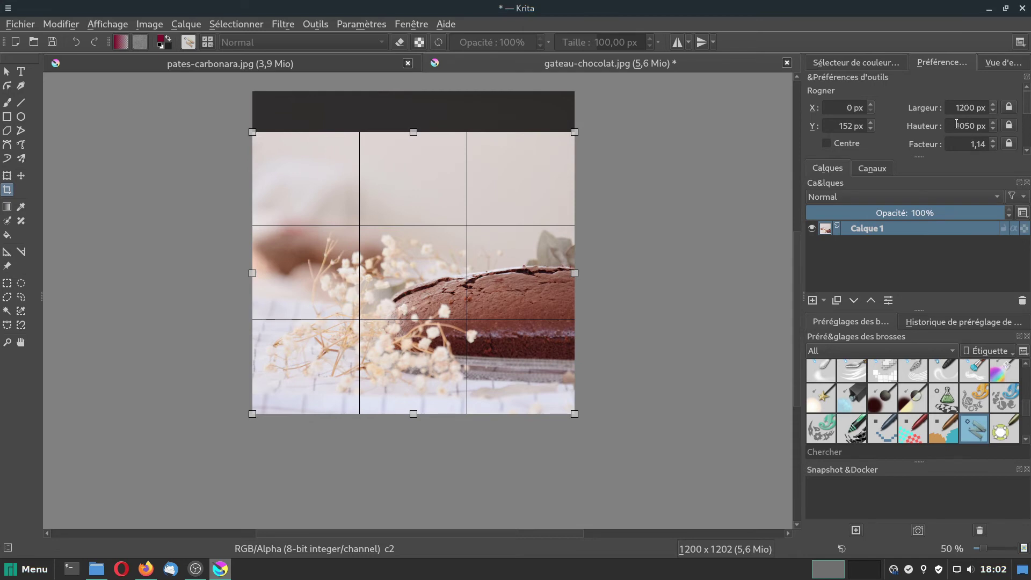
left_click_drag(956, 125, 974, 122)
type("800")
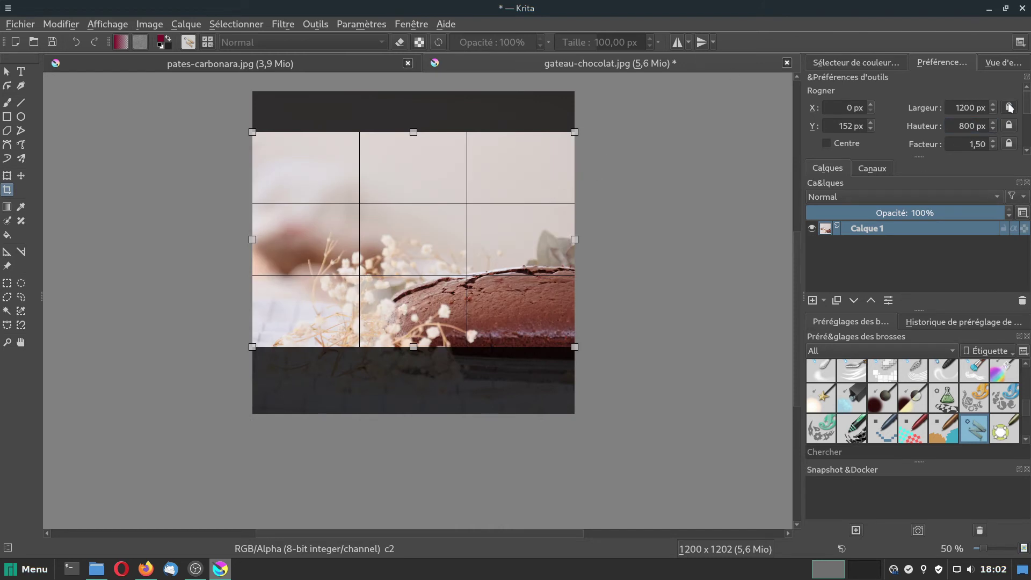
left_click_drag(401, 179, 399, 244)
key("Return")
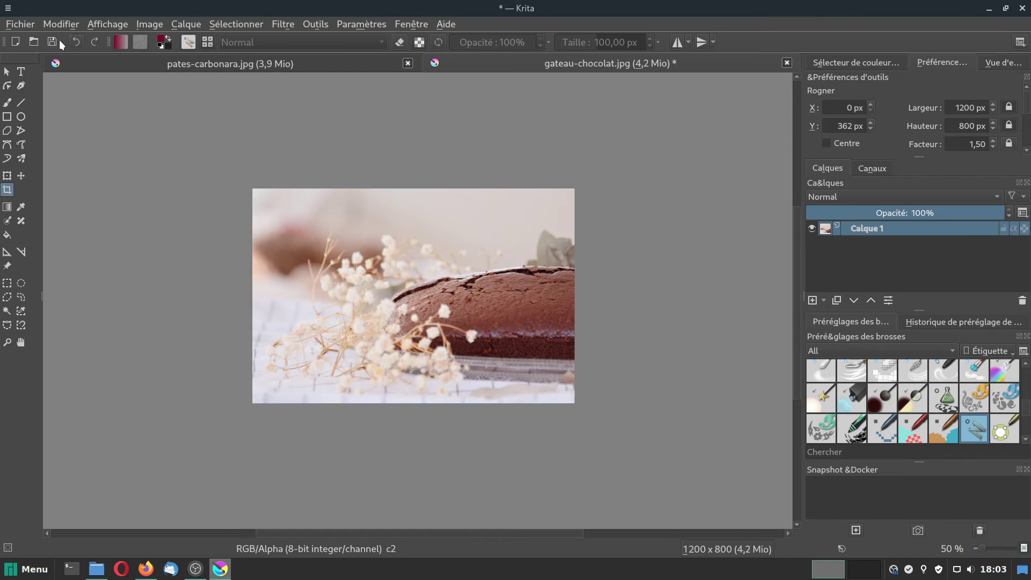
Save gateau-chocolat.jpg as JPEG and close Krita.
left_click(24, 25)
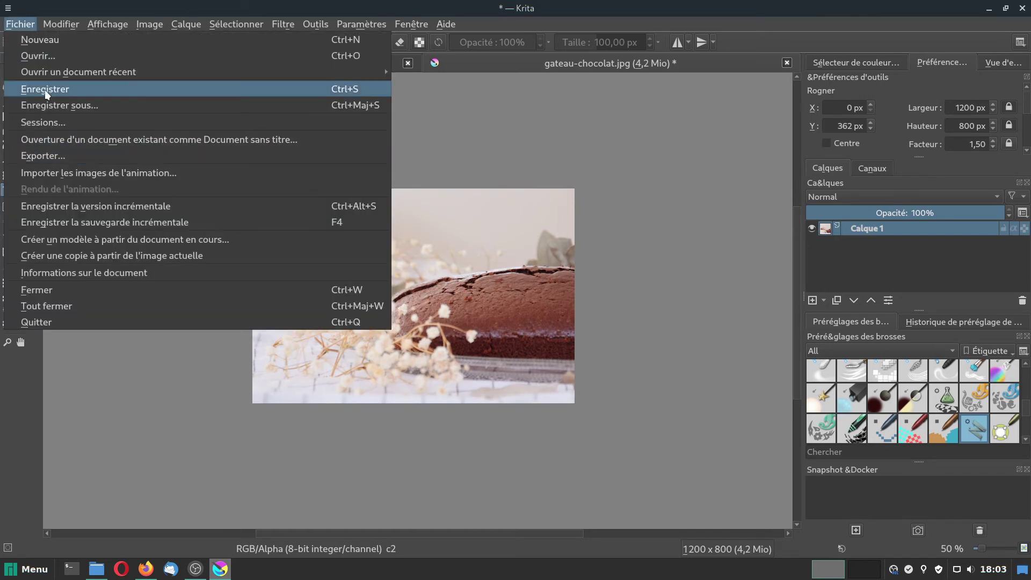
left_click(52, 88)
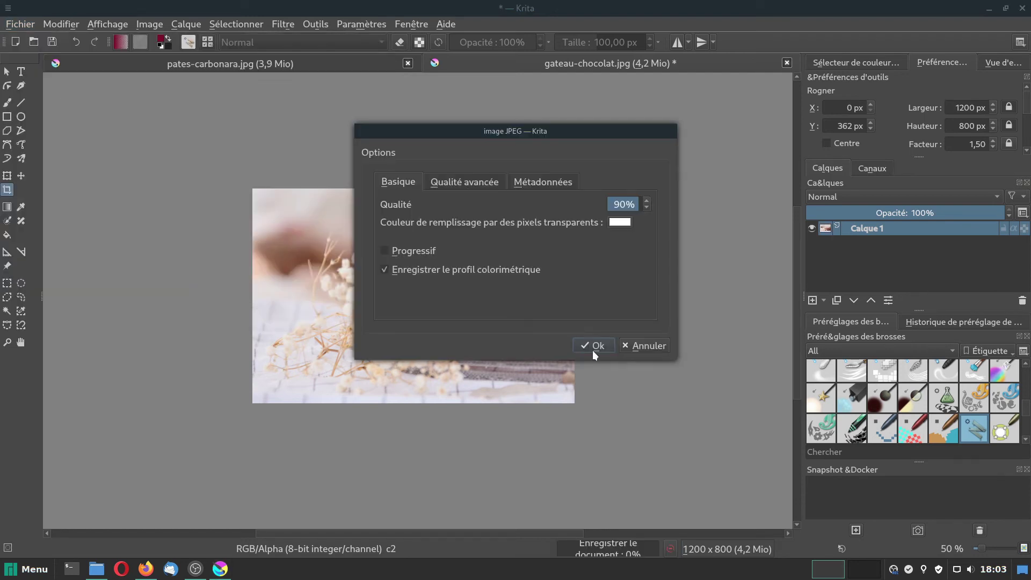
left_click(594, 346)
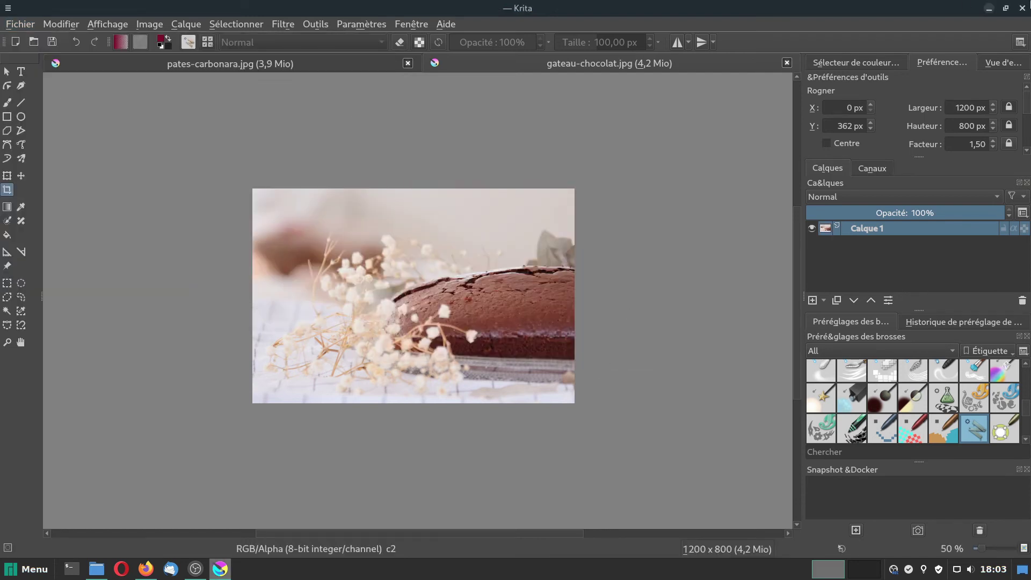
left_click(1023, 8)
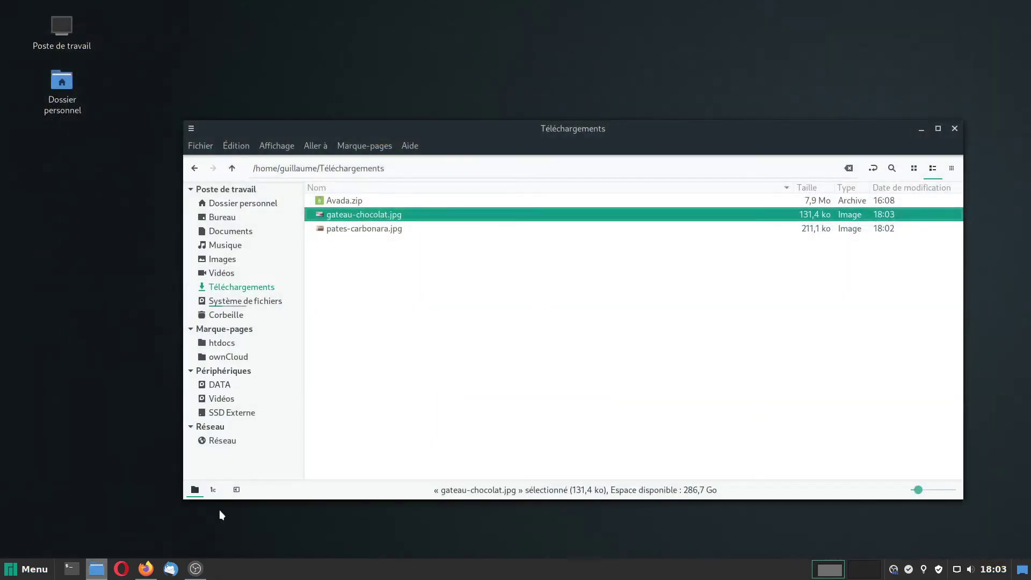
Open the Gâteau au chocolat post from the WordPress Portfolio admin.
left_click(146, 569)
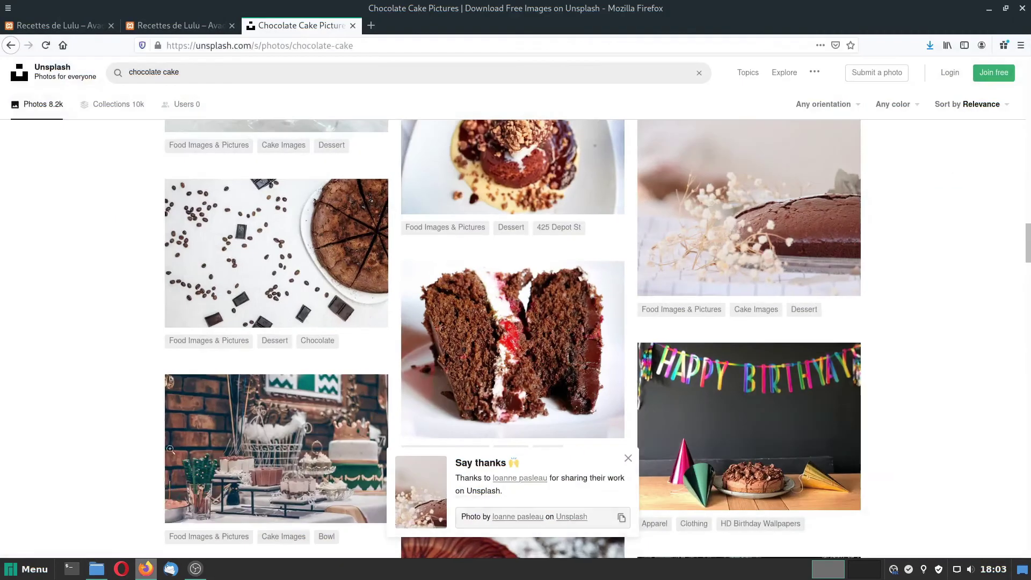
left_click(80, 24)
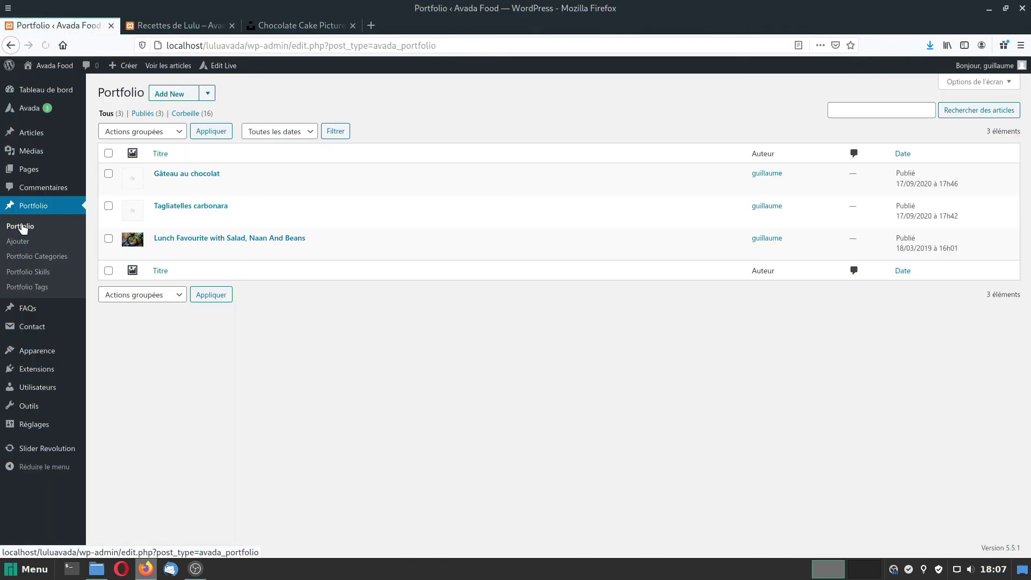
left_click(171, 174)
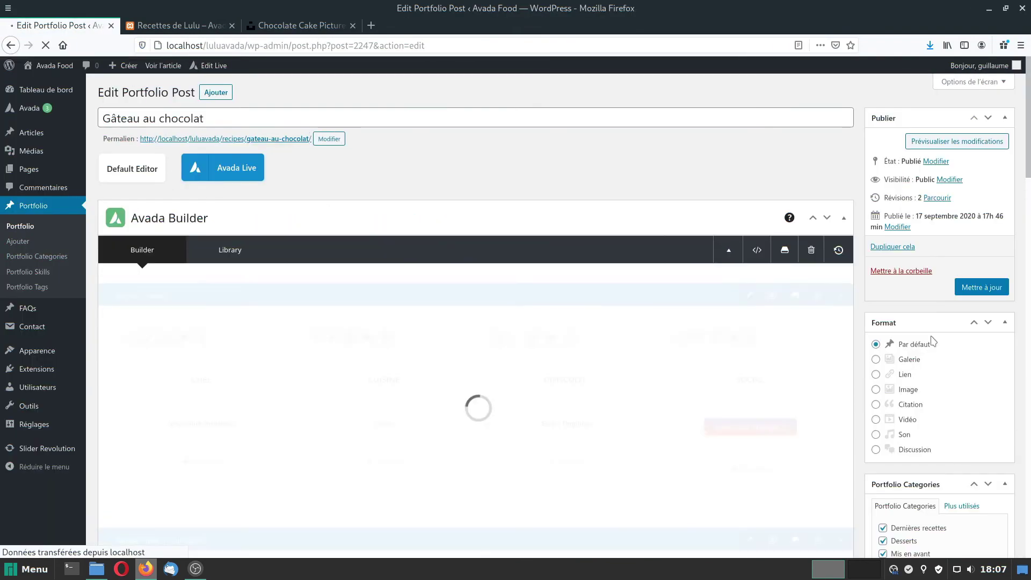
scroll(1020, 446, "down", 15)
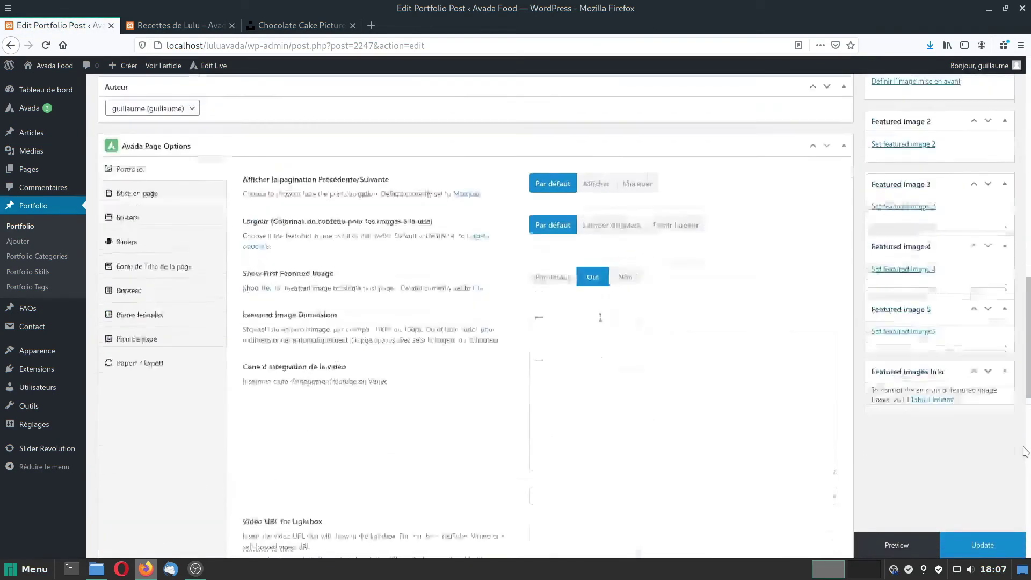
scroll(1025, 451, "up", 4)
Upload gateau-chocolat.jpg through the featured image picker.
left_click(905, 299)
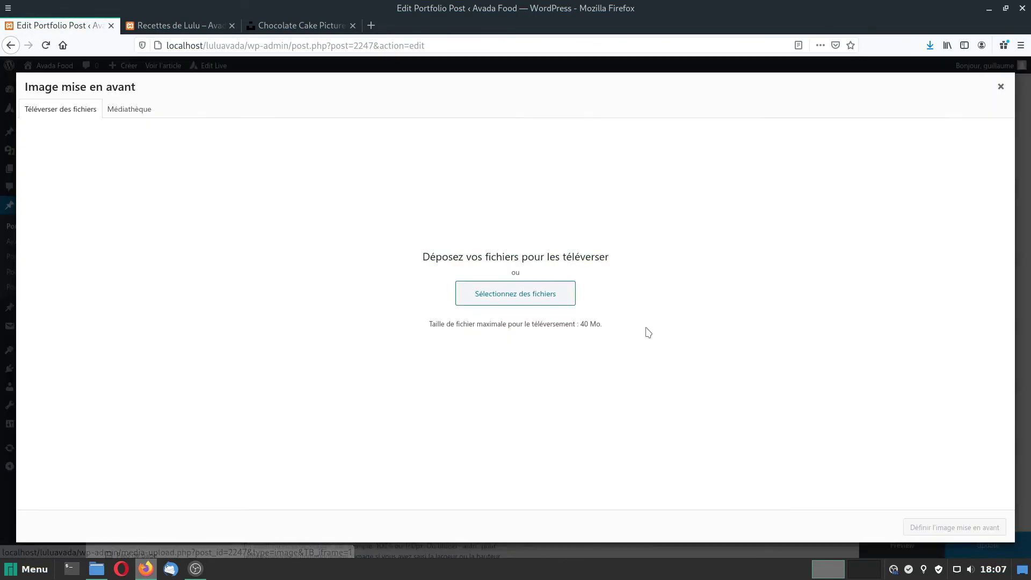
left_click(505, 293)
left_click(357, 165)
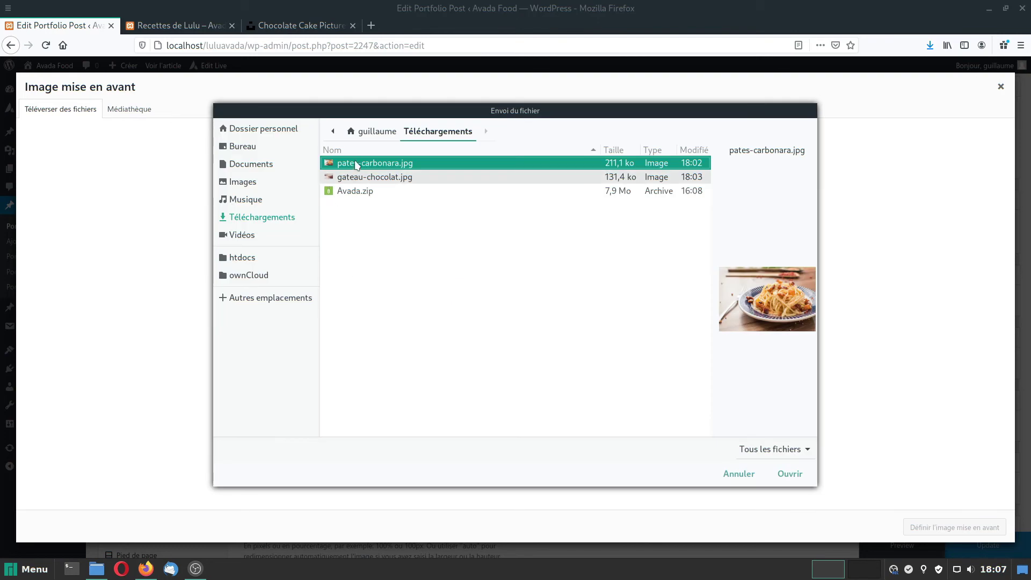
left_click(366, 181)
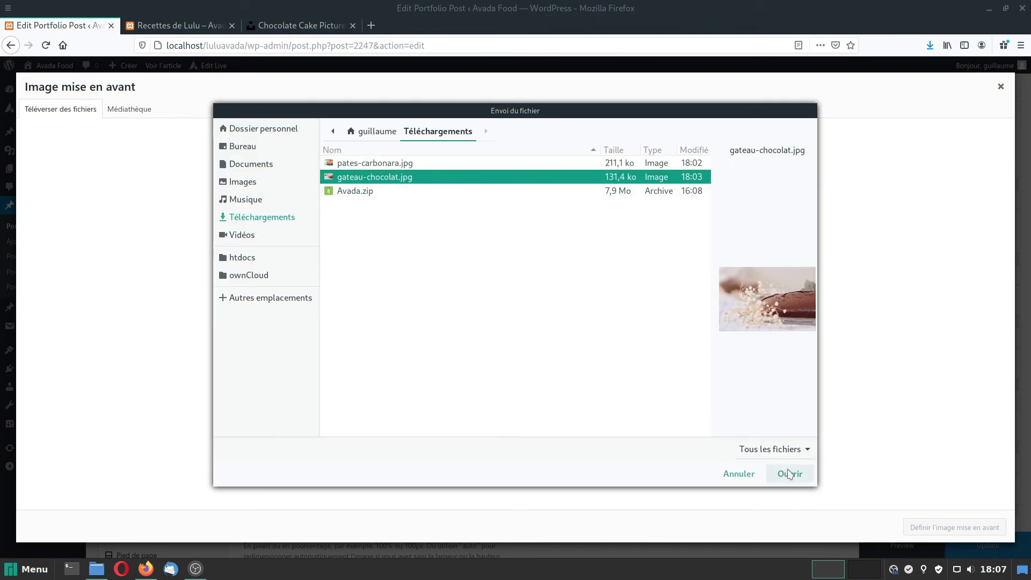
left_click(789, 473)
Give the photo alt text 'Gâteau au chocolat', set it as featured image, and return to Portfolio.
left_click(920, 275)
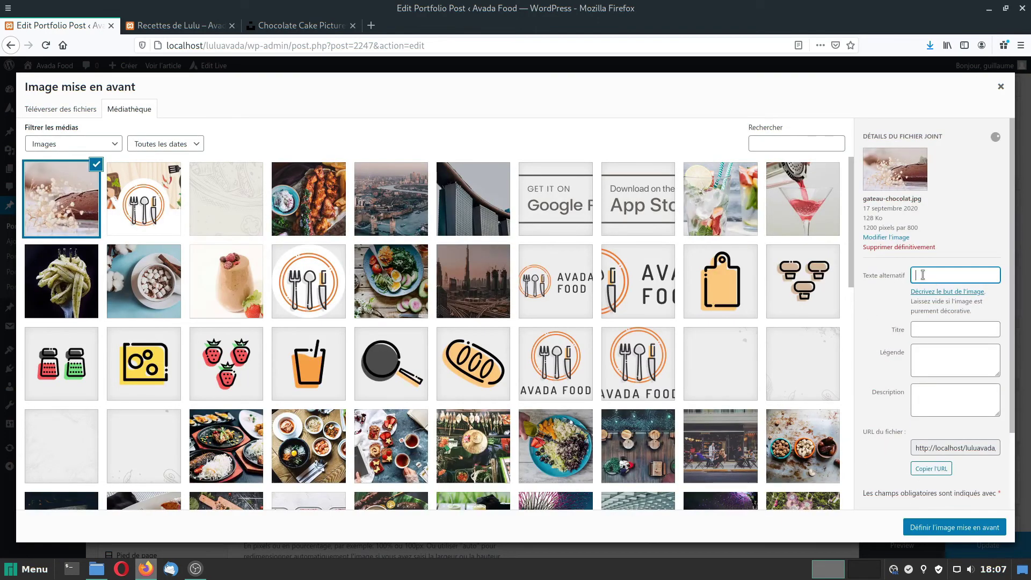
type("Gâteau au chocolat")
left_click(960, 539)
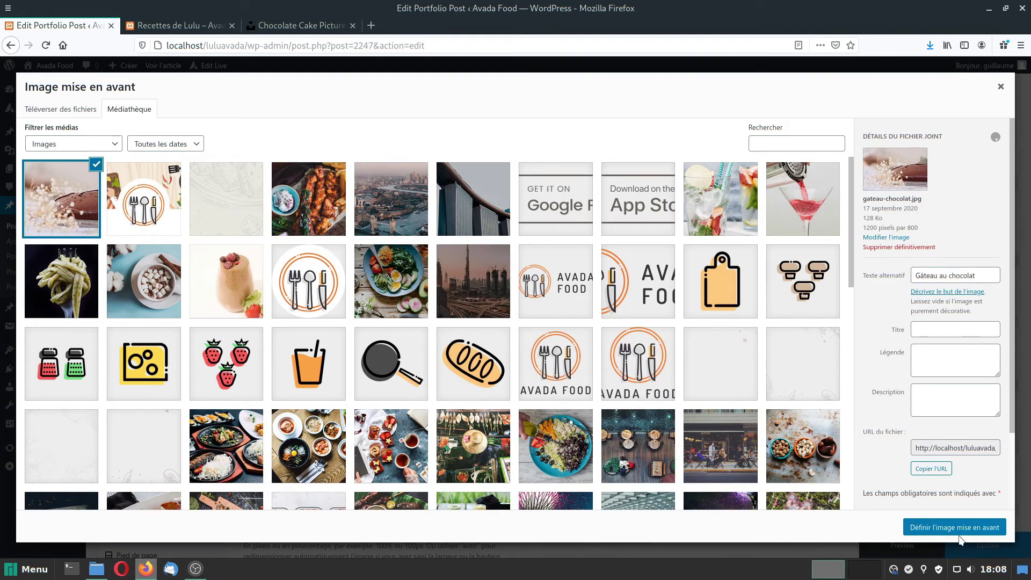
left_click(955, 527)
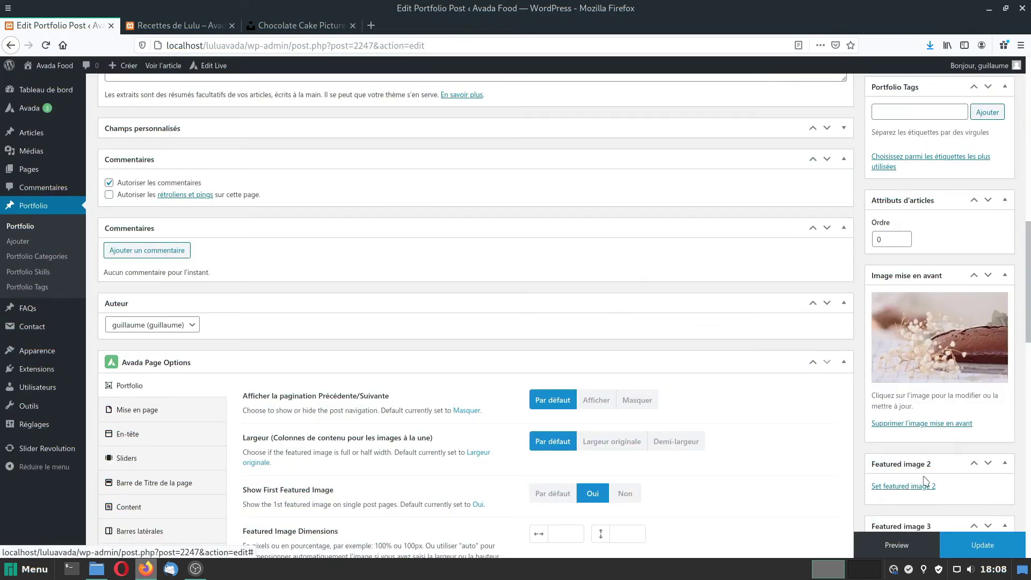
left_click(992, 546)
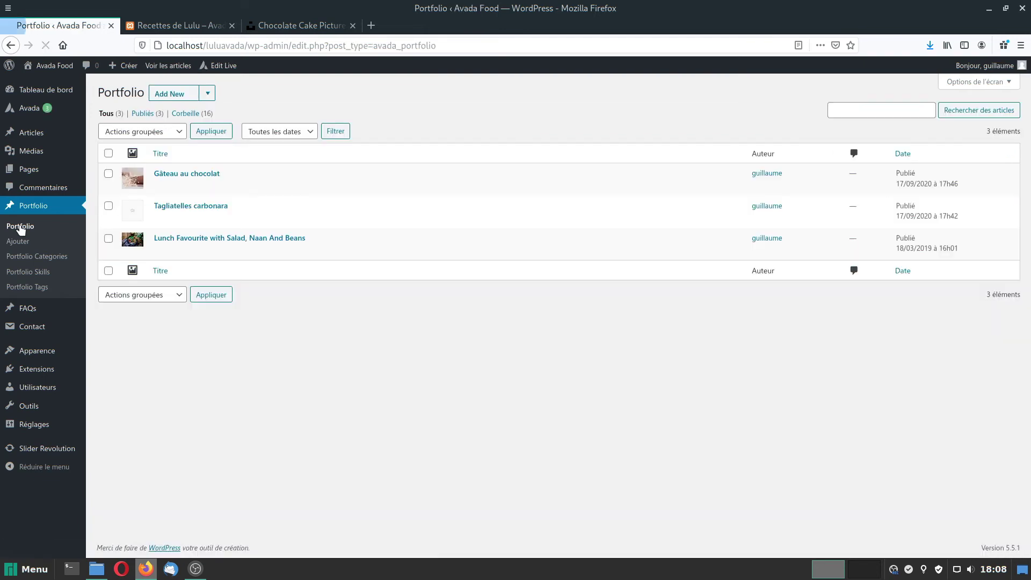
Open the Tagliatelles carbonara recipe and upload pates-carbonara.jpg as its featured image.
left_click(174, 209)
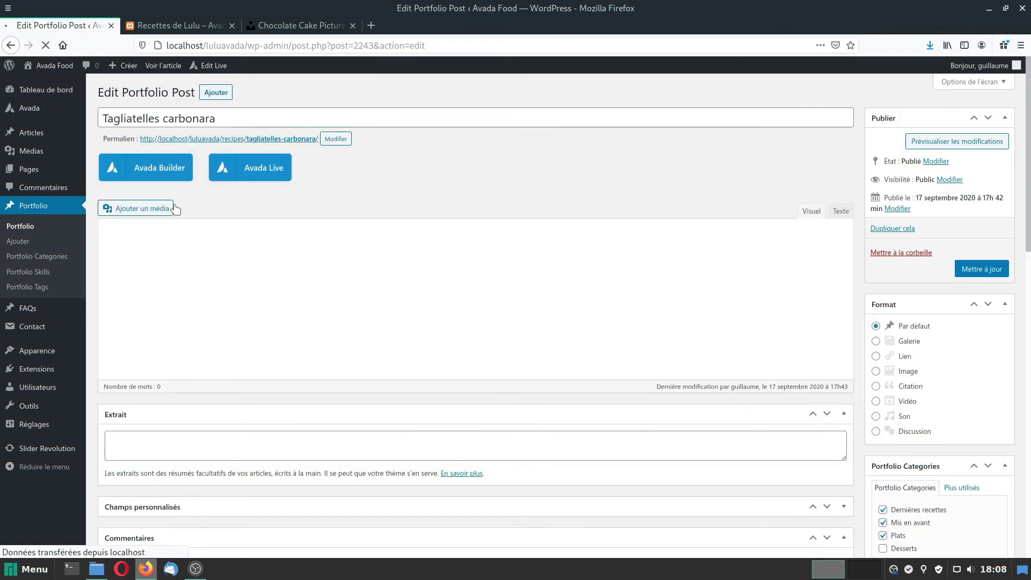
scroll(1013, 388, "down", 10)
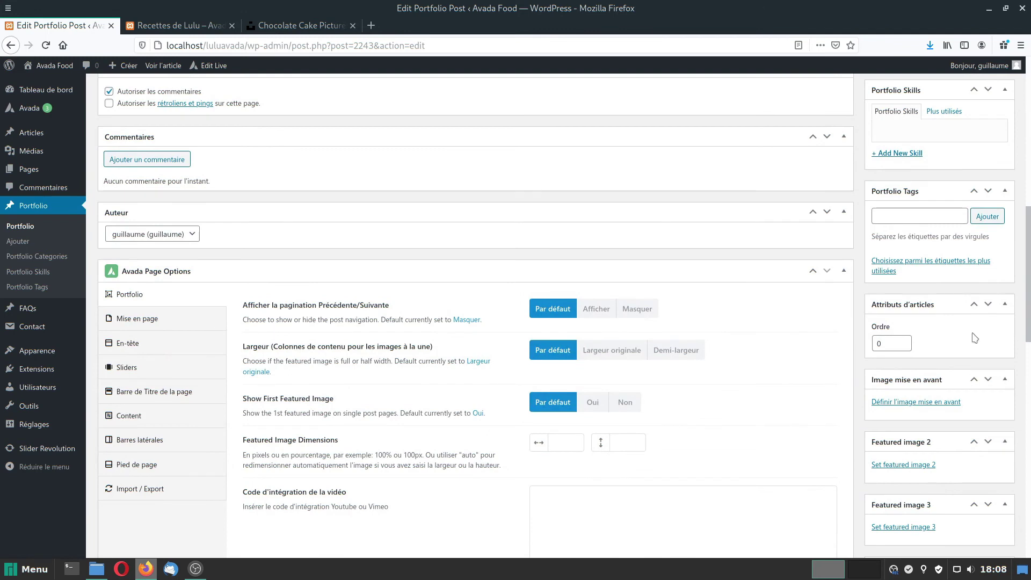
left_click(922, 404)
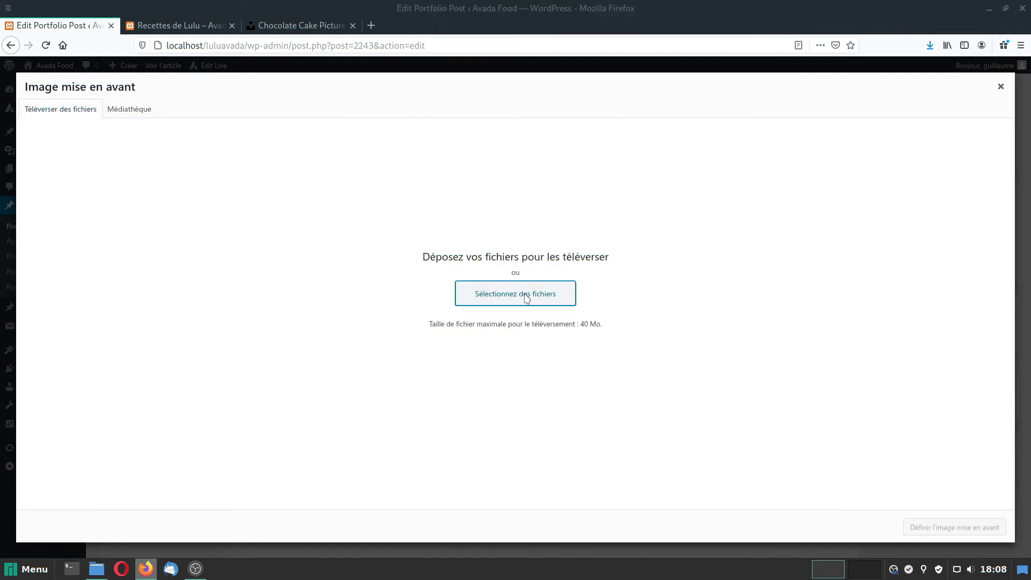
left_click(525, 295)
left_click(792, 471)
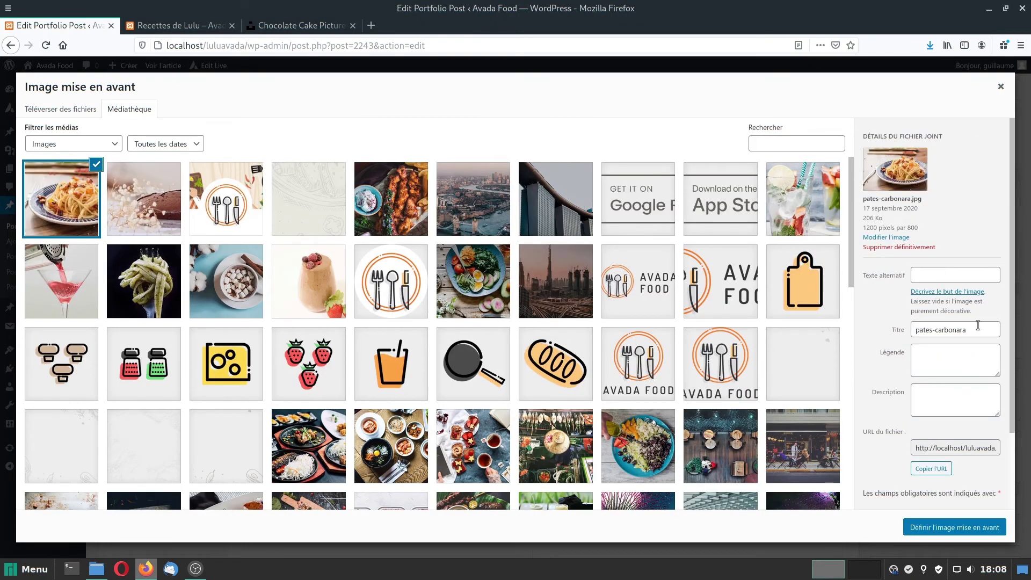
Clear the image title, add alt text 'Pâtes carbonara', and set it as featured image.
double_click(977, 326)
key("ctrl+a")
key("BackSpace")
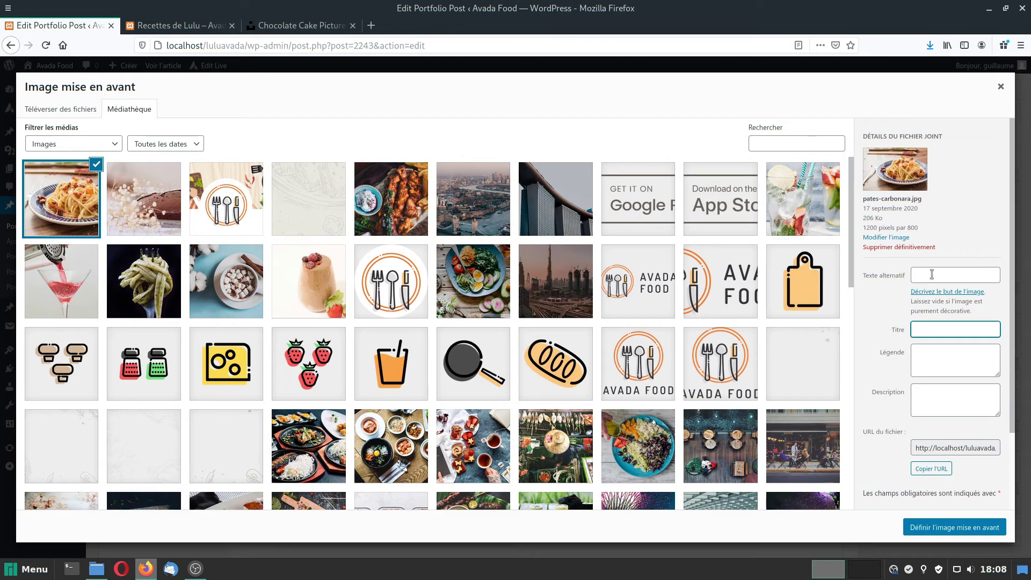
left_click(931, 274)
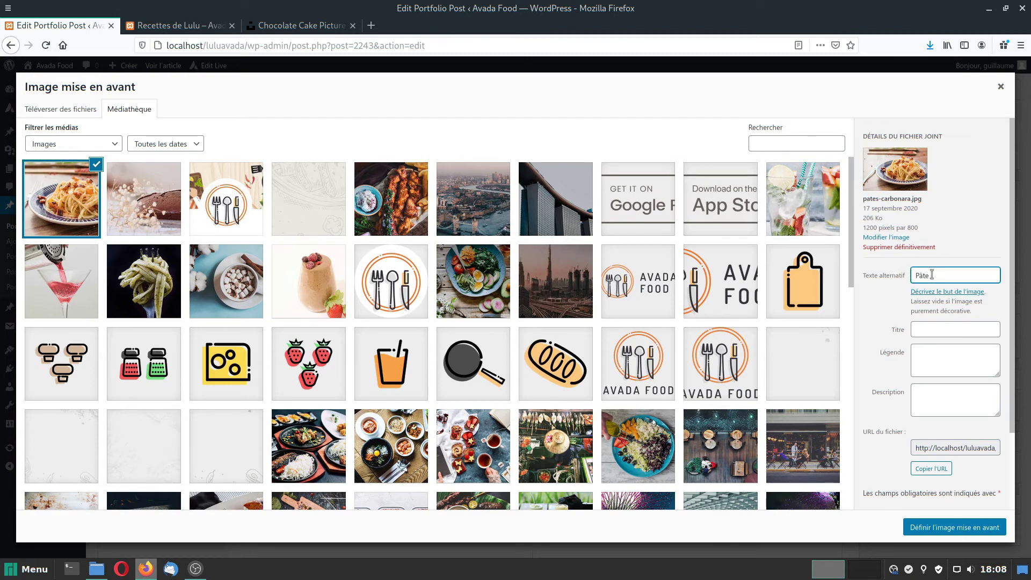
type("Pâtes carbonara")
left_click(955, 527)
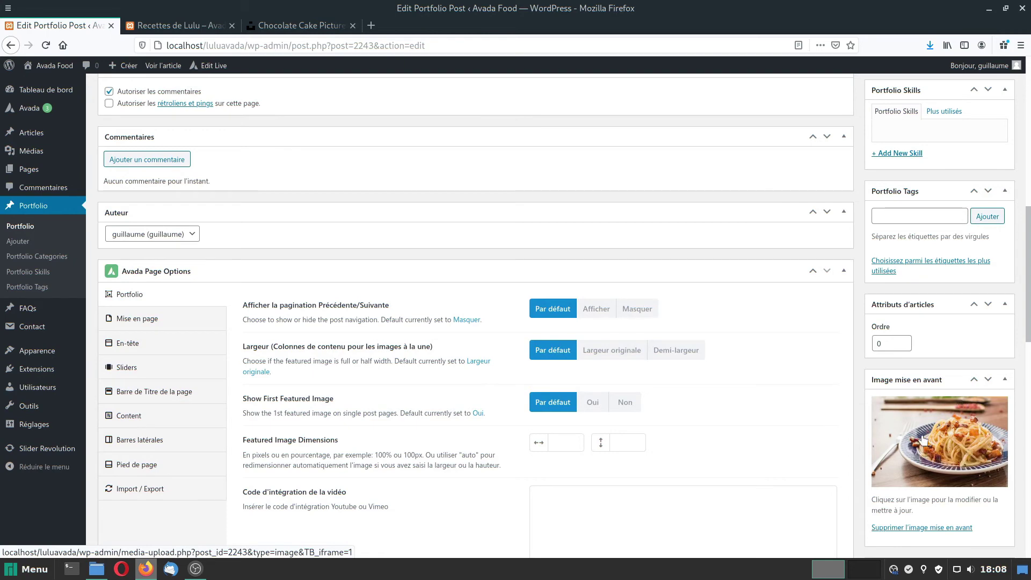
scroll(859, 430, "down", 6)
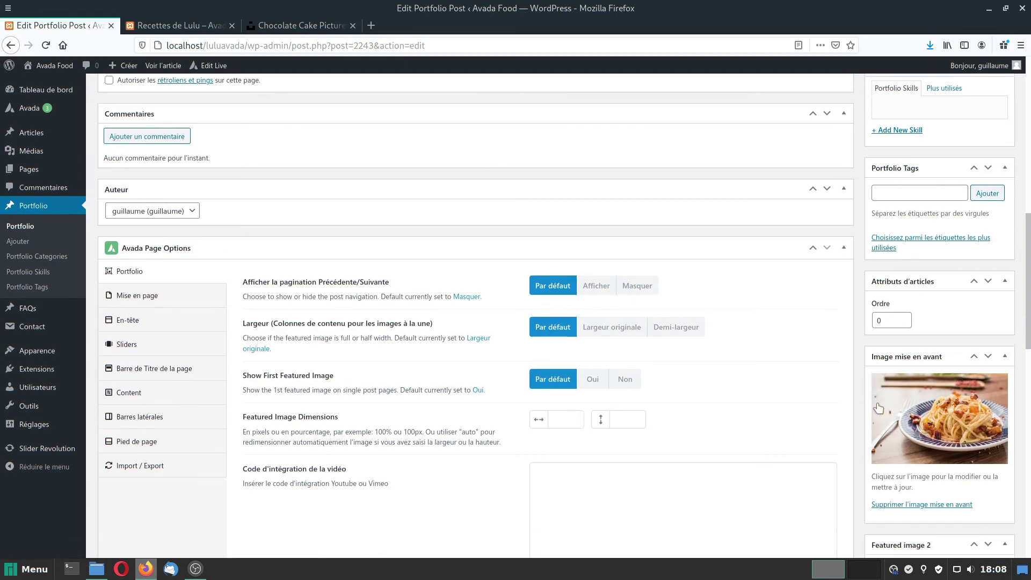
scroll(865, 485, "down", 4)
scroll(865, 485, "up", 14)
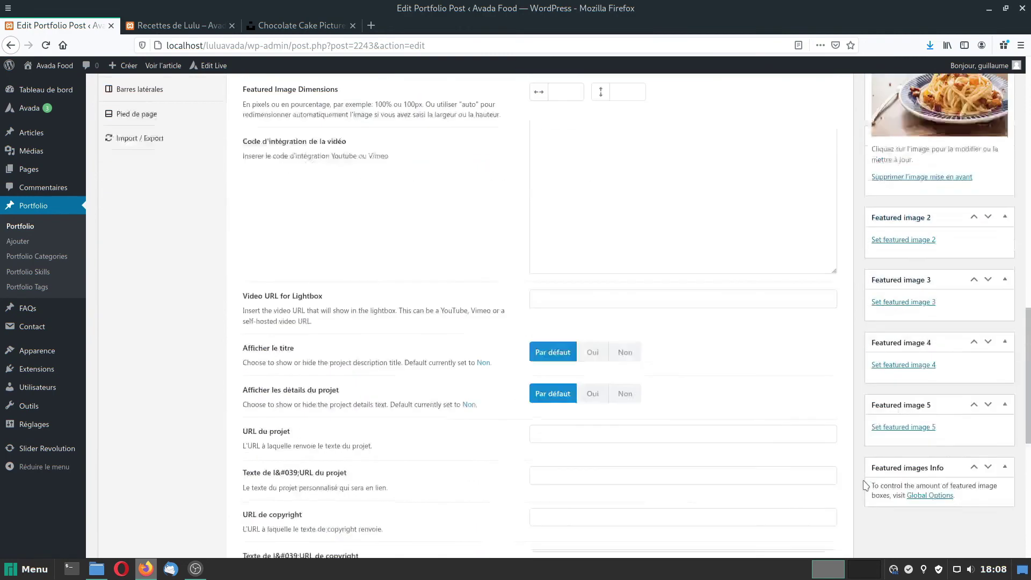
scroll(865, 485, "up", 6)
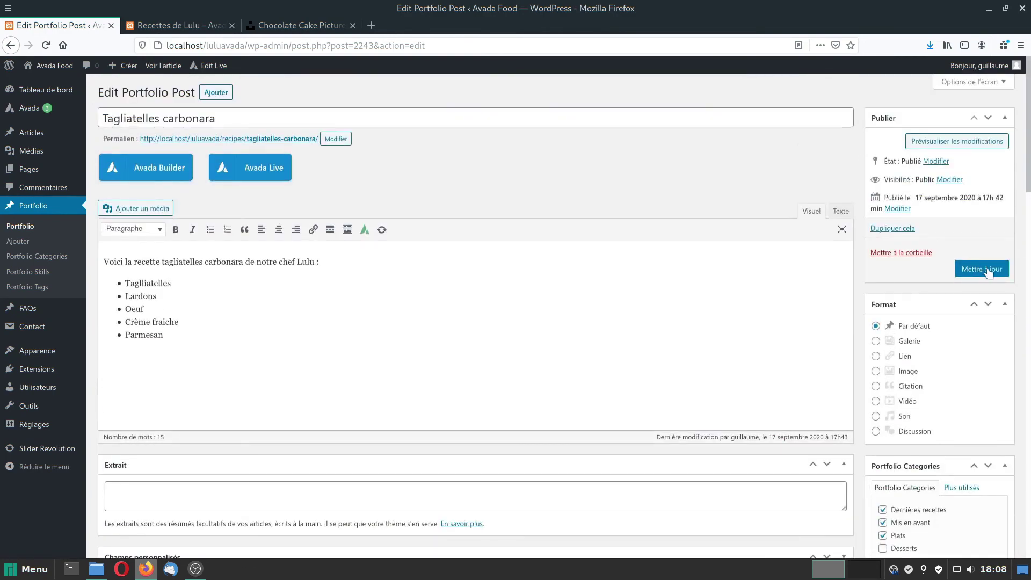
Update the carbonara recipe and reload Recettes de Lulu to see both new recipe photos.
left_click(994, 271)
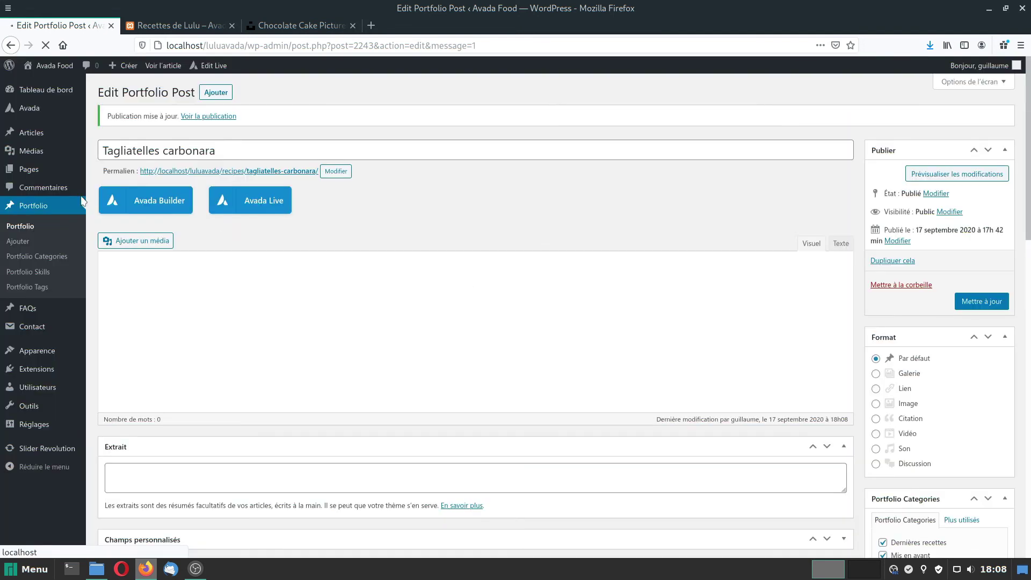
mouse_move(59, 155)
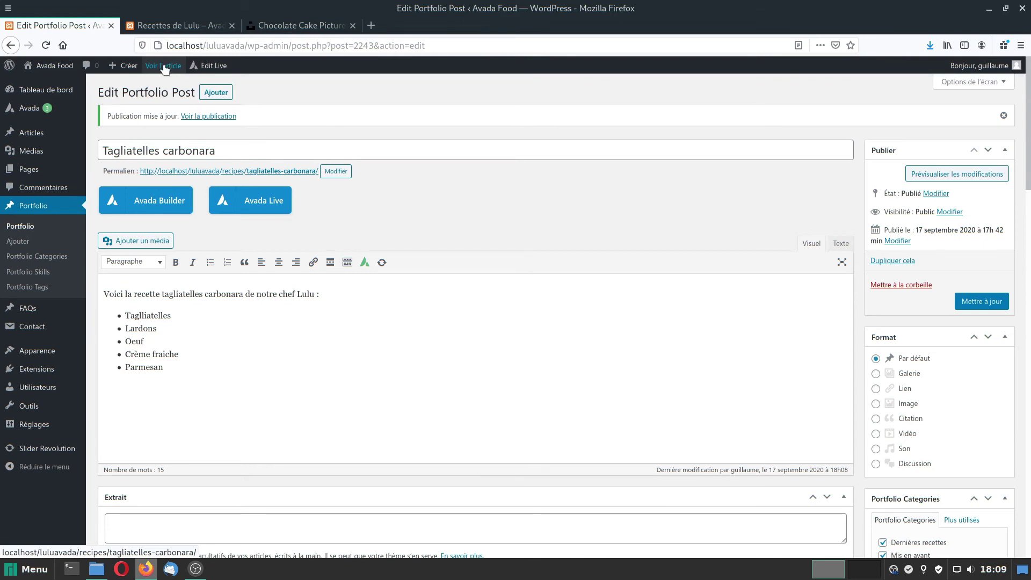
left_click(182, 17)
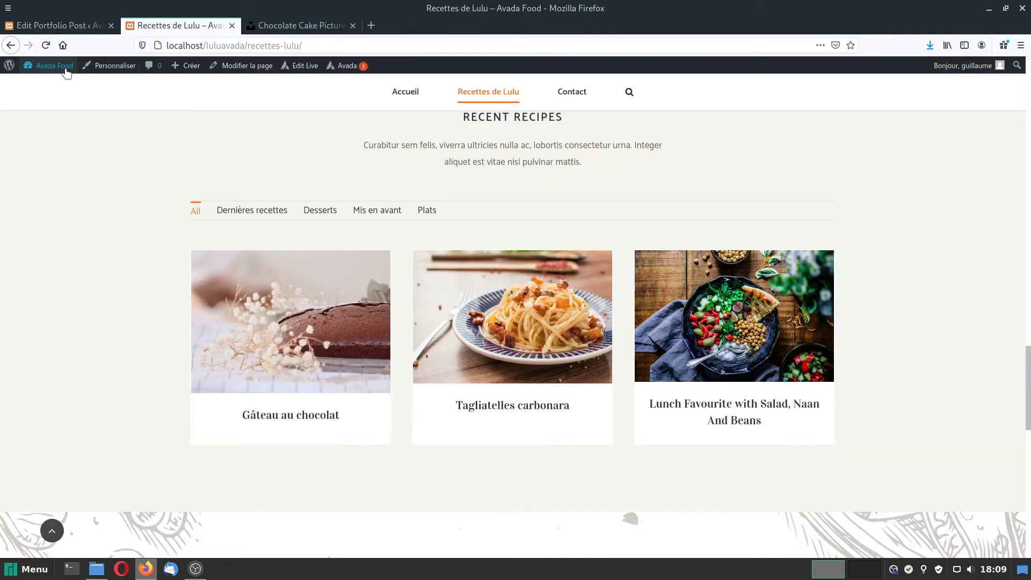
mouse_move(51, 71)
left_click(45, 46)
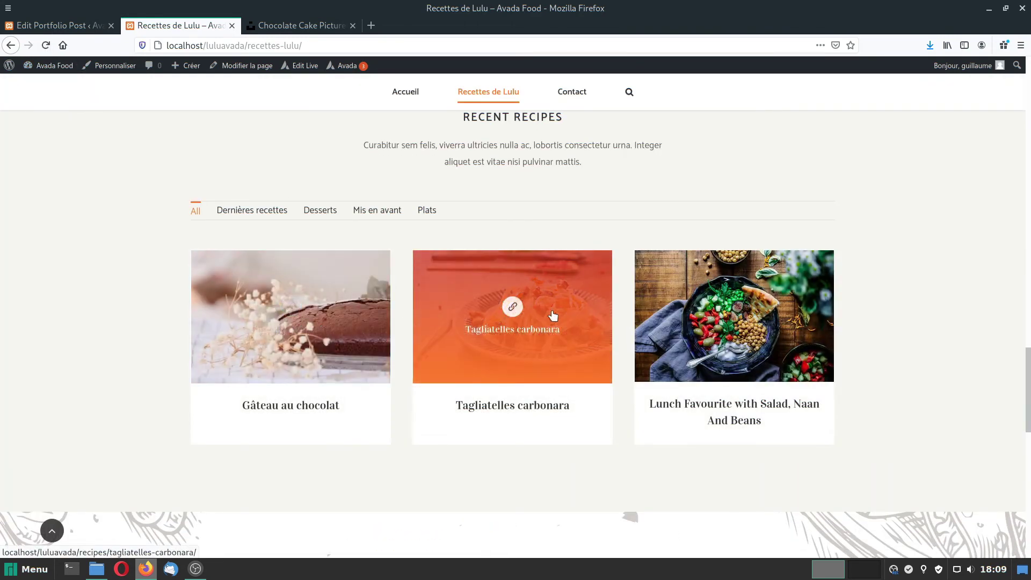
scroll(553, 315, "up", 10)
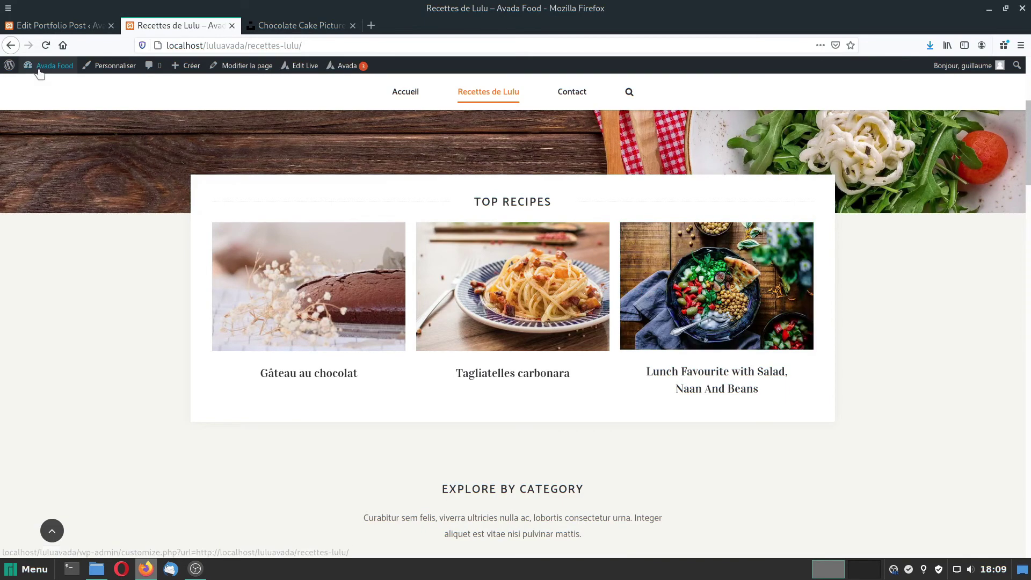
Open the Lunch Favourite recipe from Portfolio and retitle it 'Salade de Lu'.
left_click(46, 84)
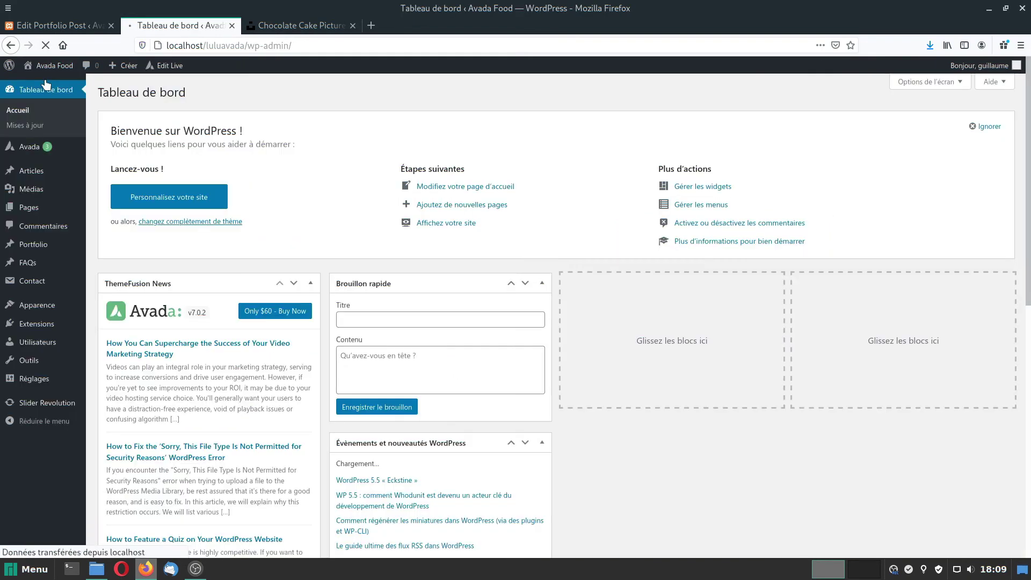
left_click(30, 244)
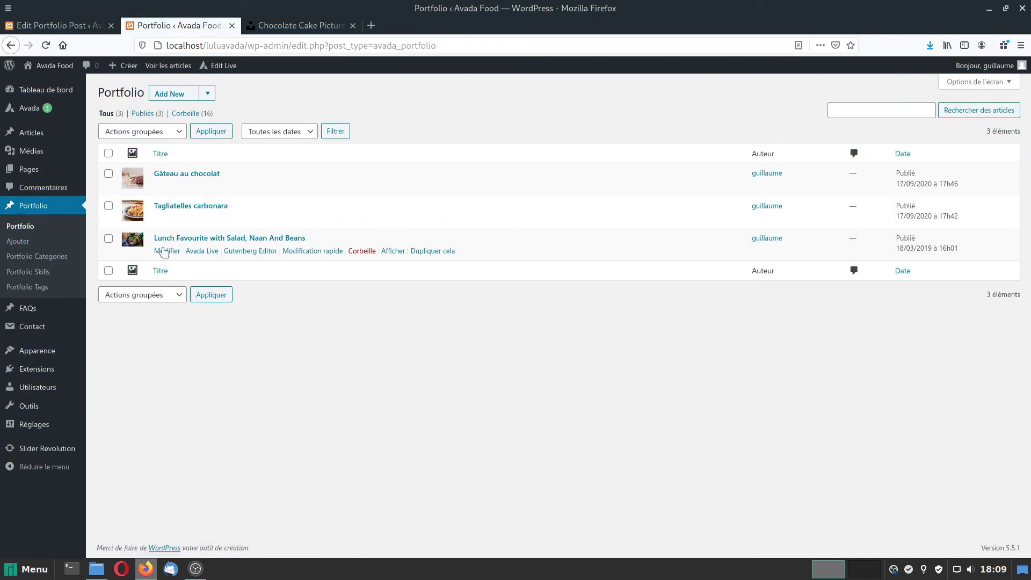
left_click(167, 251)
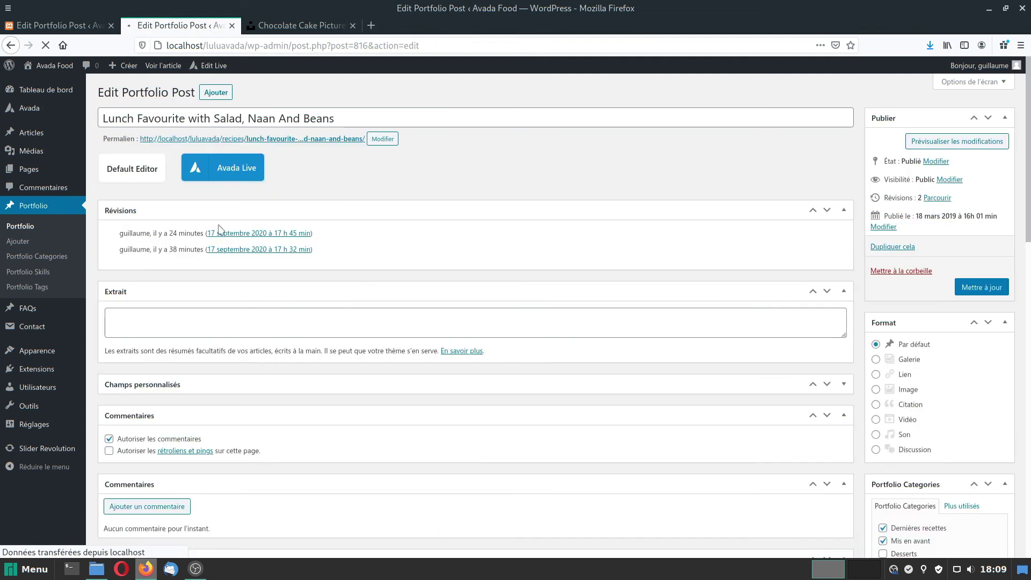
left_click_drag(337, 119, 64, 111)
type("Salade de Lulu")
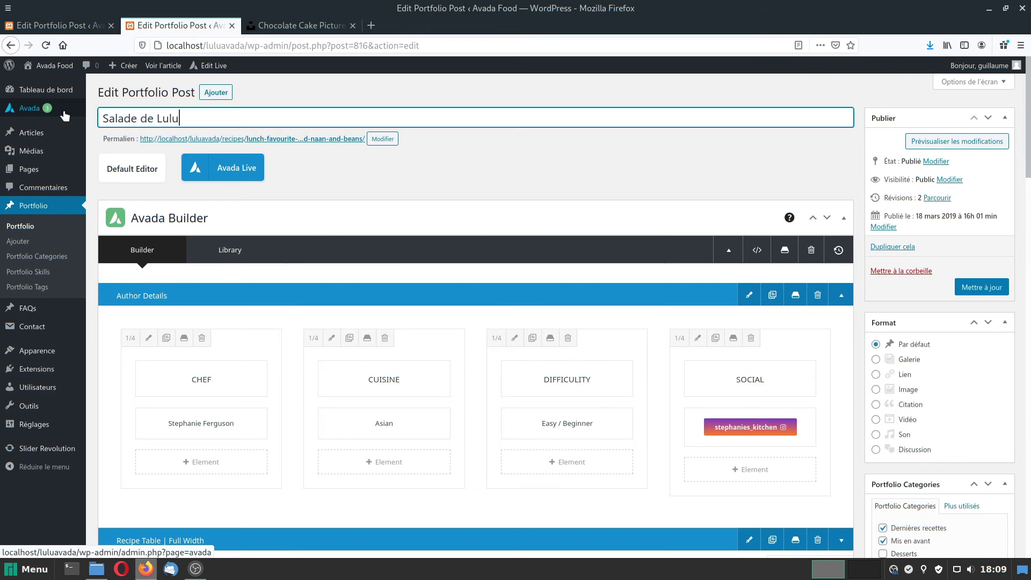
Create a new Entrées category and file the recipe under it.
scroll(65, 116, "down", 5)
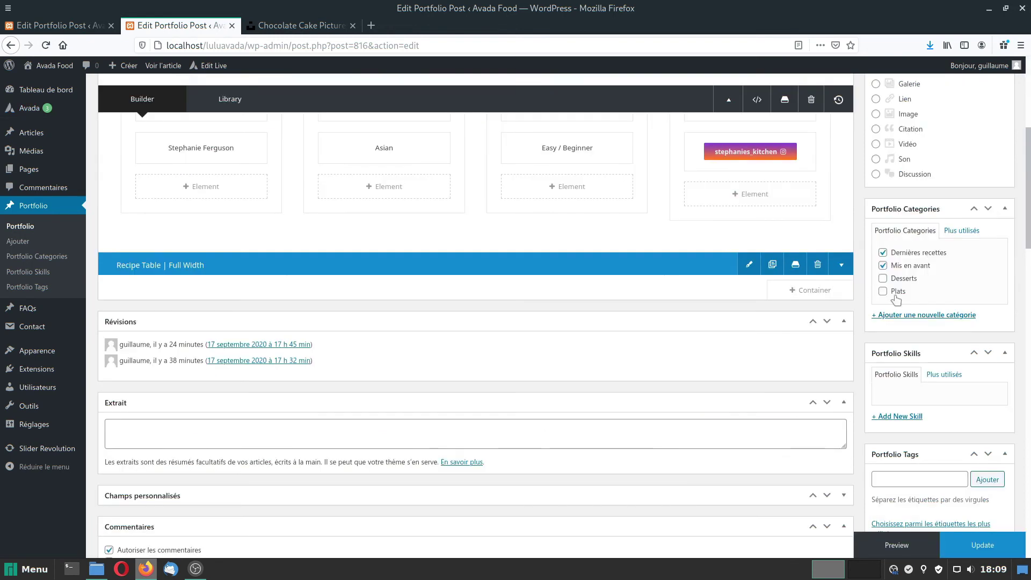
left_click(926, 316)
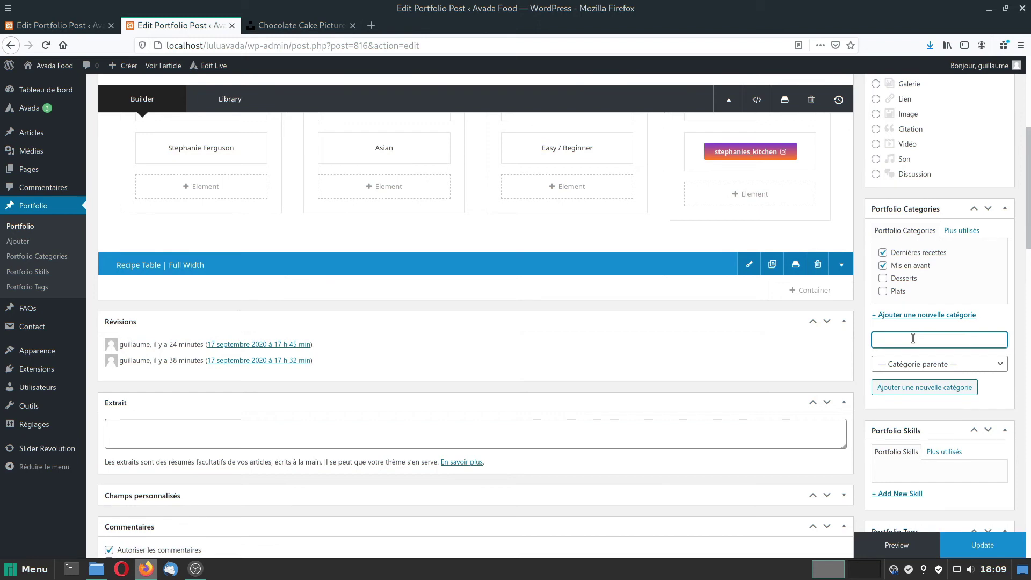
type("Entrée")
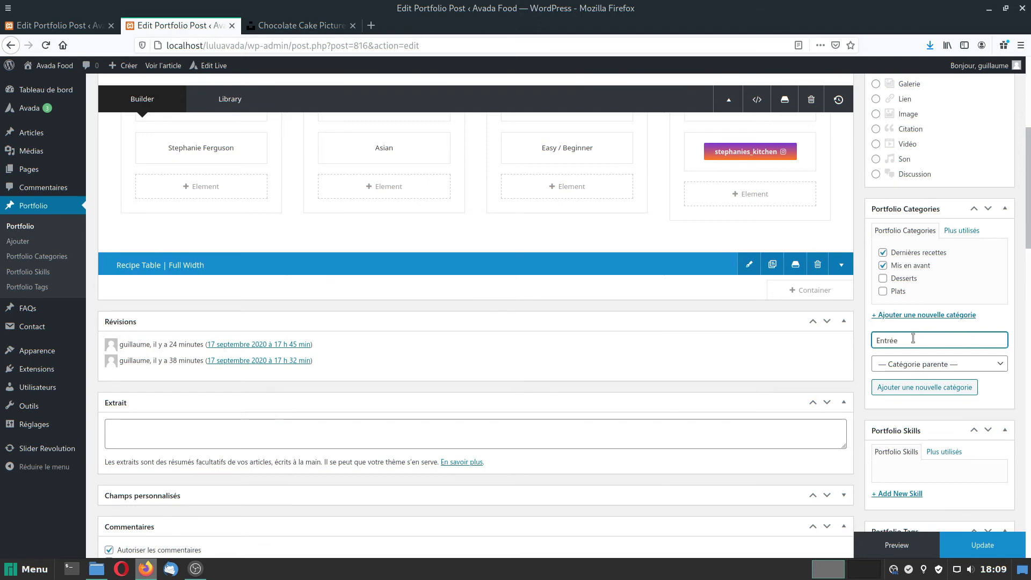
type("s")
left_click(913, 387)
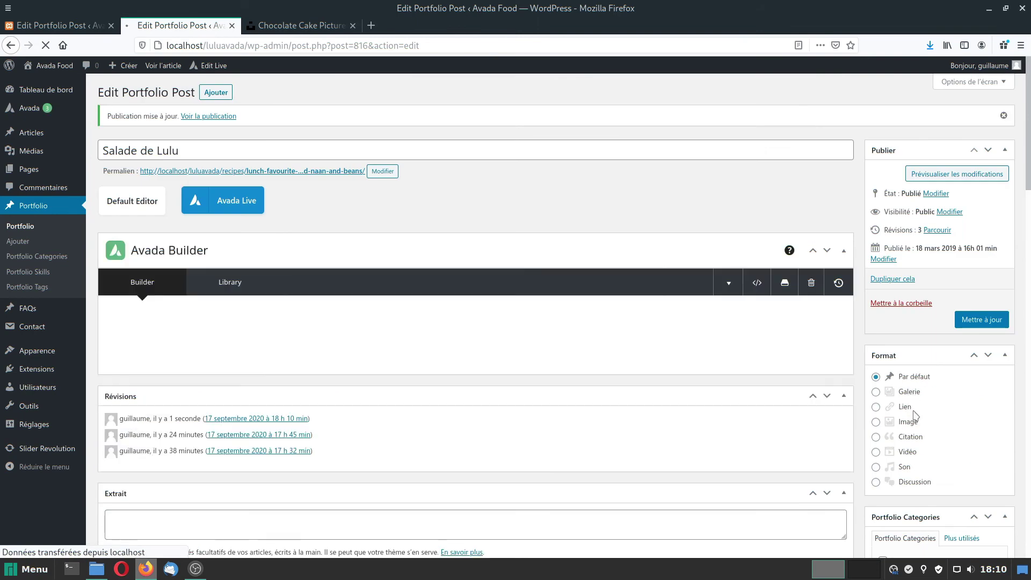
Remove the current featured image and open the media library for a replacement.
scroll(914, 417, "down", 8)
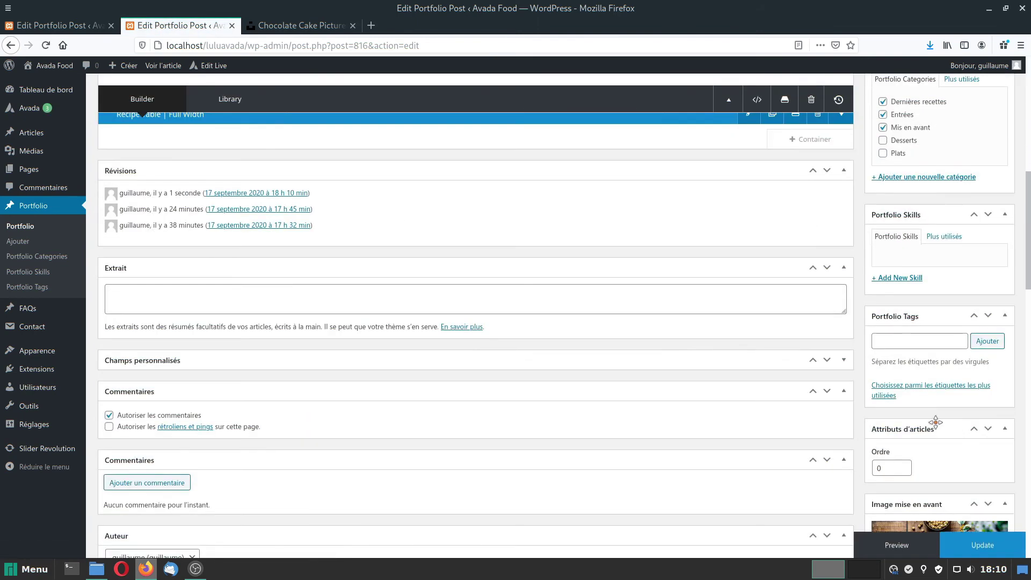
scroll(935, 422, "down", 5)
left_click(919, 378)
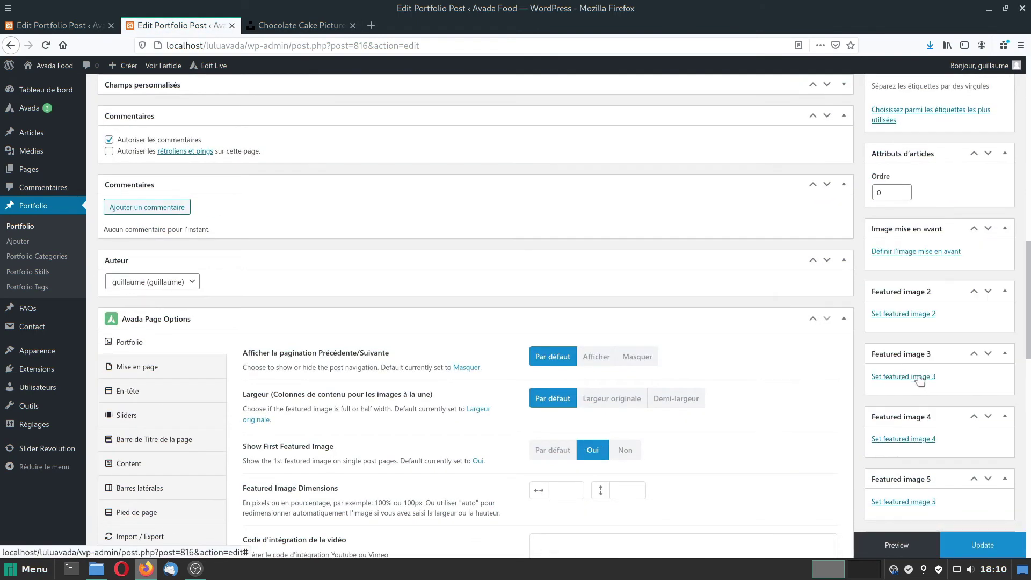
left_click(895, 253)
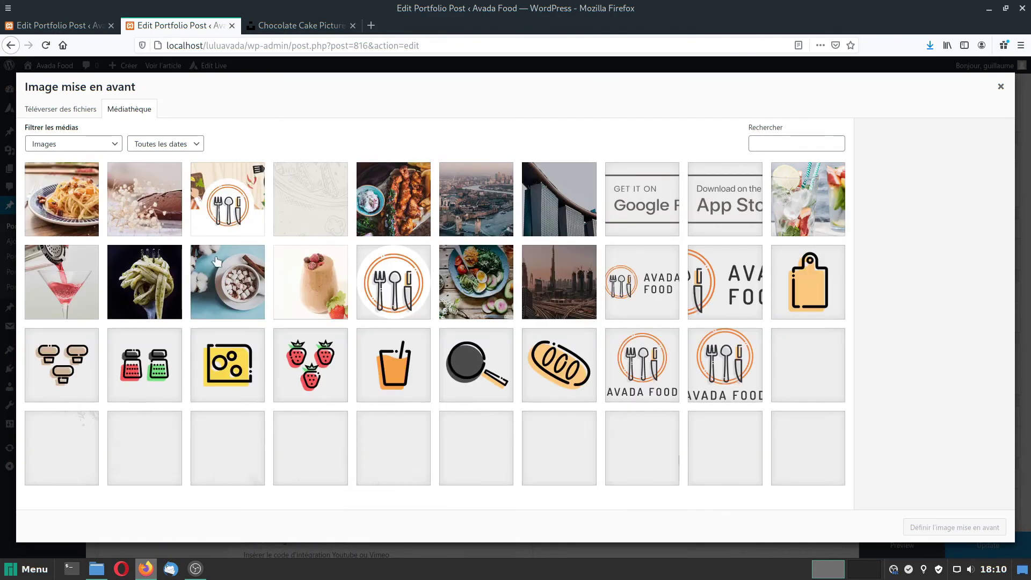
Select the salad bowl photo and scale it down to 1219 × 800.
scroll(648, 314, "down", 3)
left_click(647, 315)
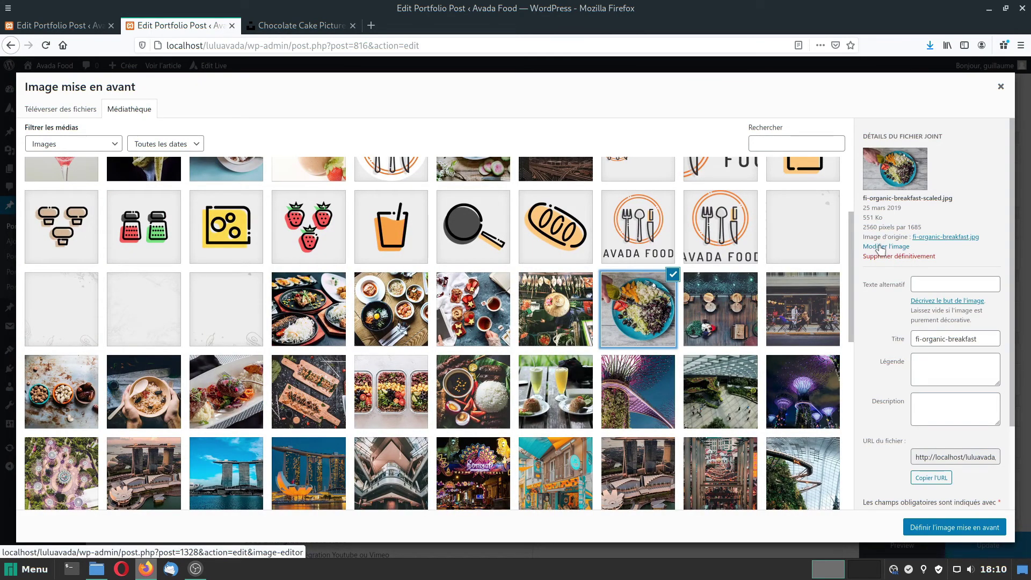
left_click(880, 247)
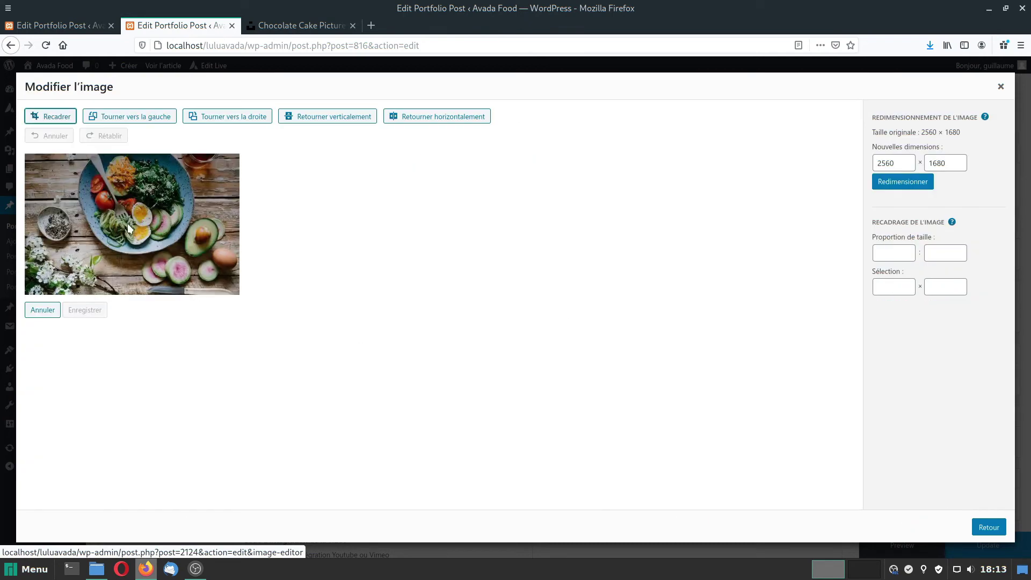
left_click_drag(904, 161, 881, 163)
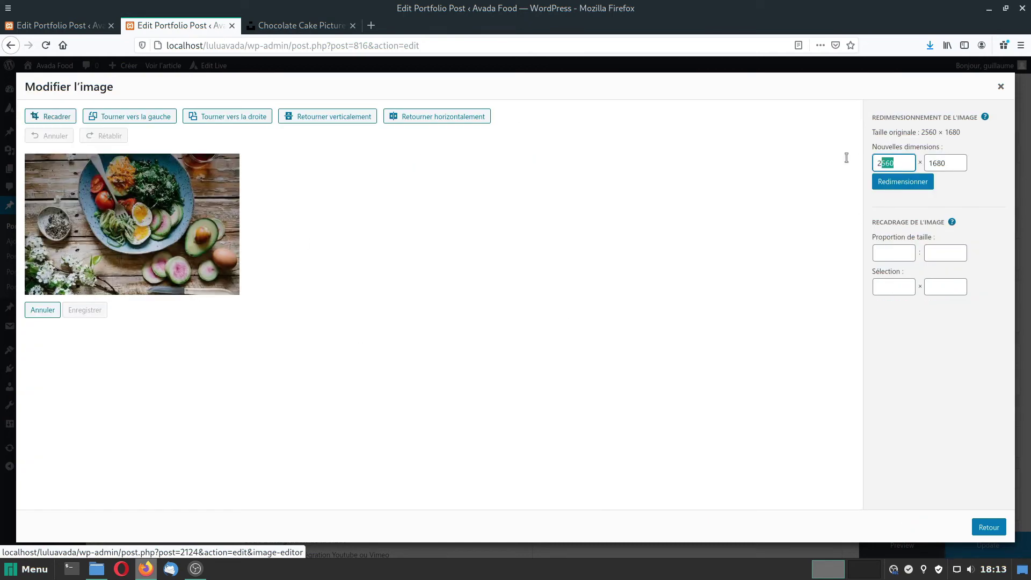
type("1219")
left_click_drag(942, 158, 925, 158)
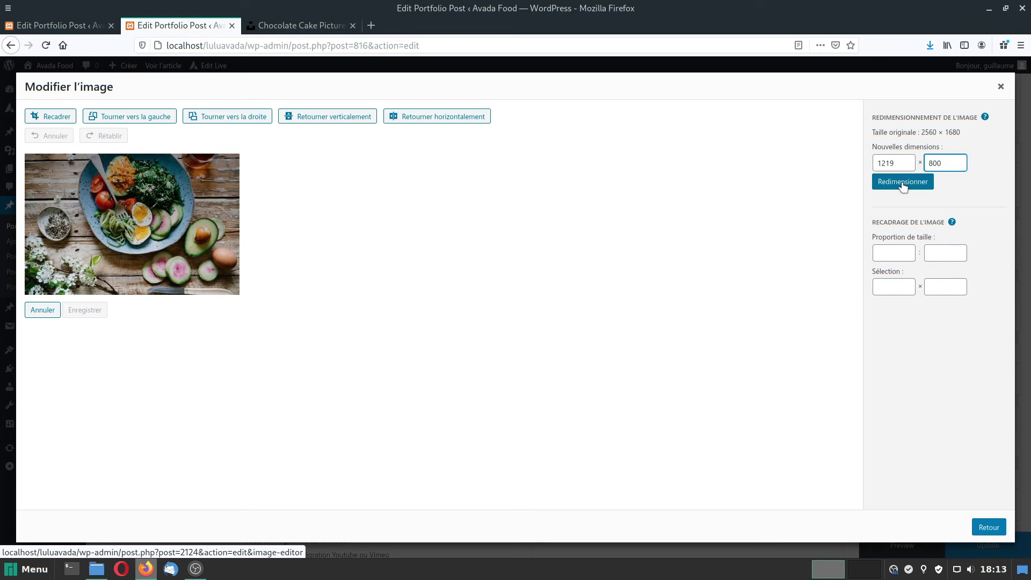
left_click(902, 183)
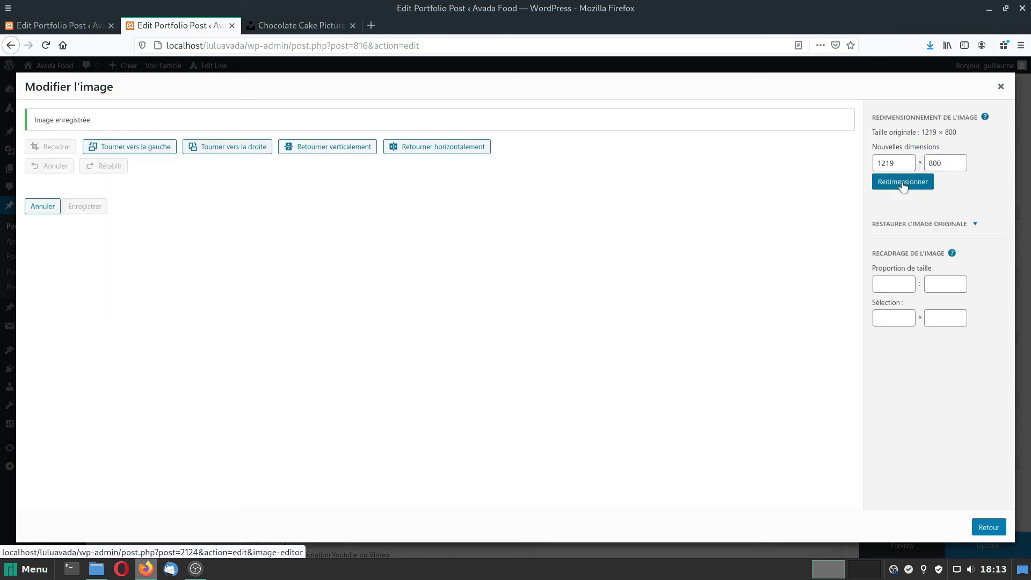
Try a first crop of the photo's top edge, then return to the media library.
left_click(52, 149)
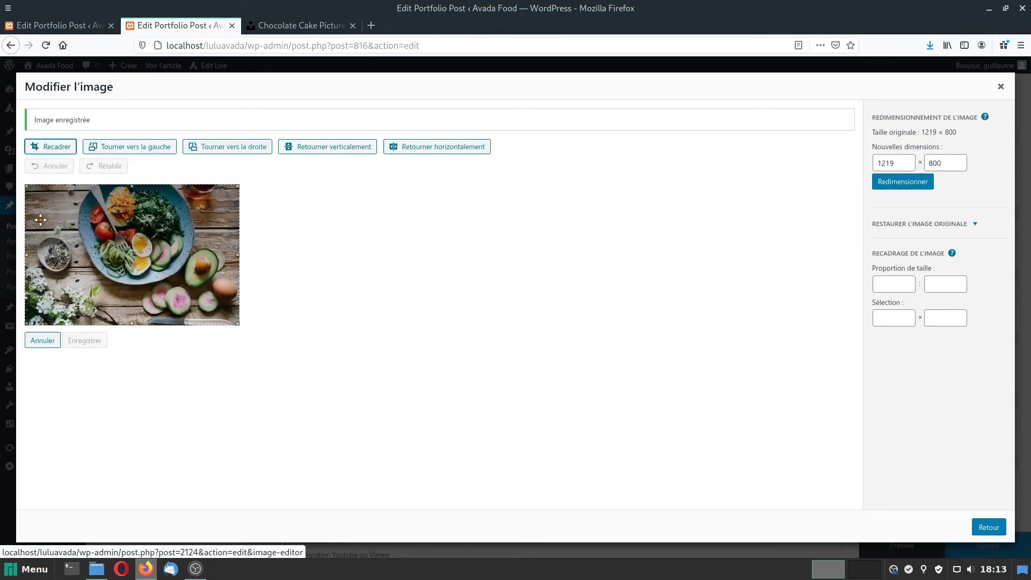
mouse_move(131, 186)
left_mouse_down()
mouse_move(128, 231)
mouse_move(132, 184)
left_mouse_up()
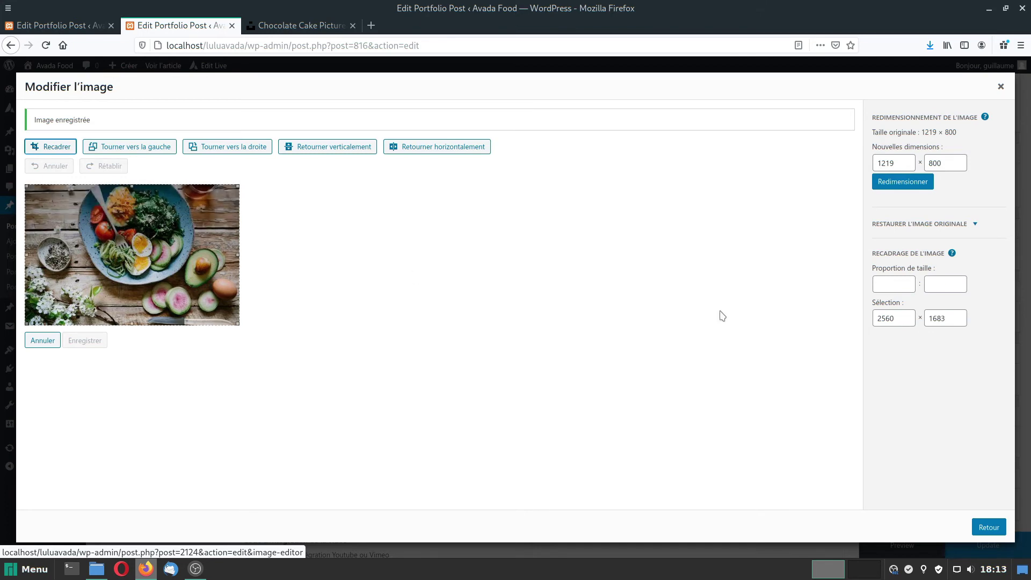
left_click(975, 325)
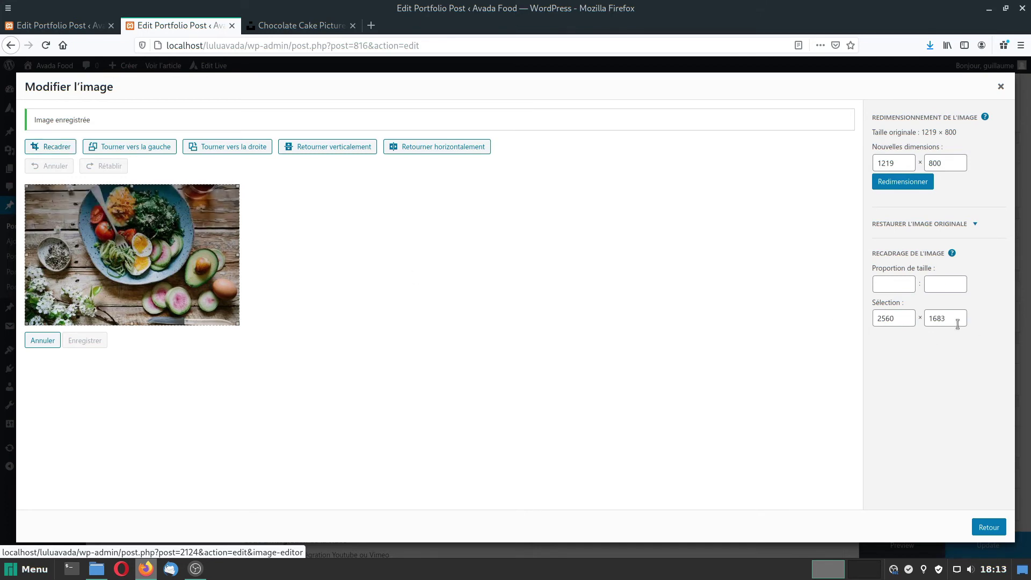
left_click(989, 526)
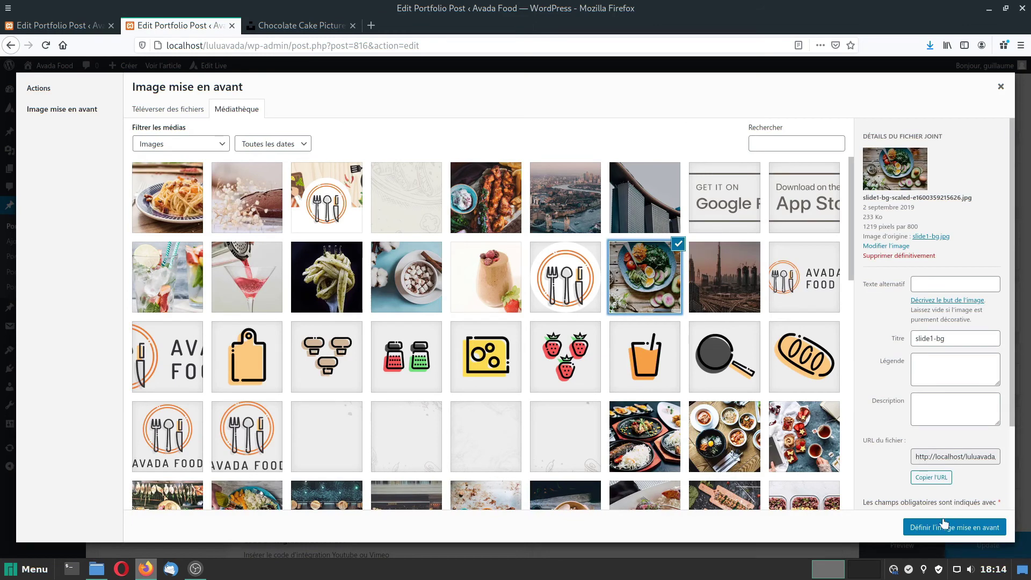
Crop the salad photo to 1200 × 800 in the image editor and save it.
left_click(881, 246)
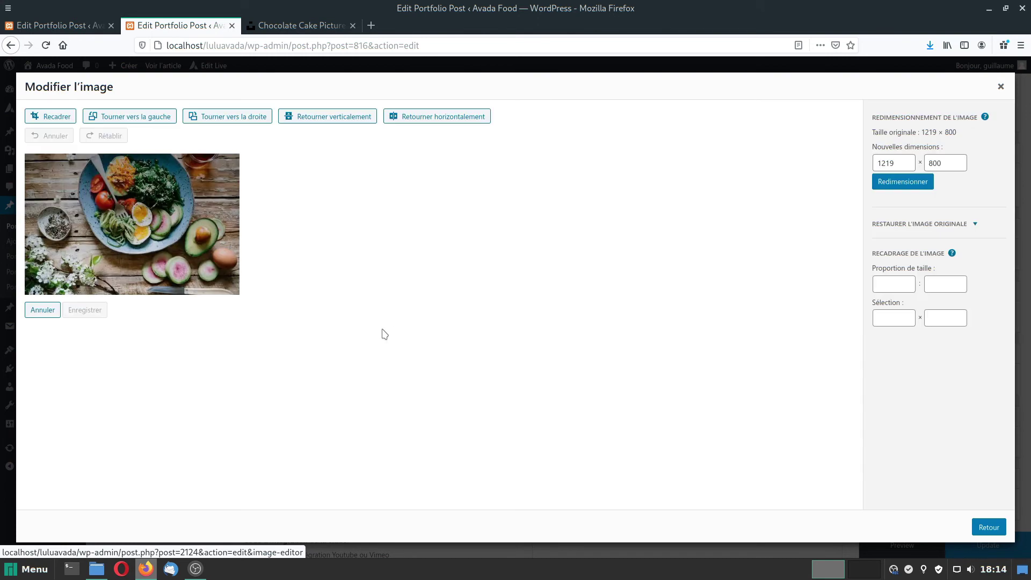
left_click(46, 116)
left_click_drag(28, 229, 28, 227)
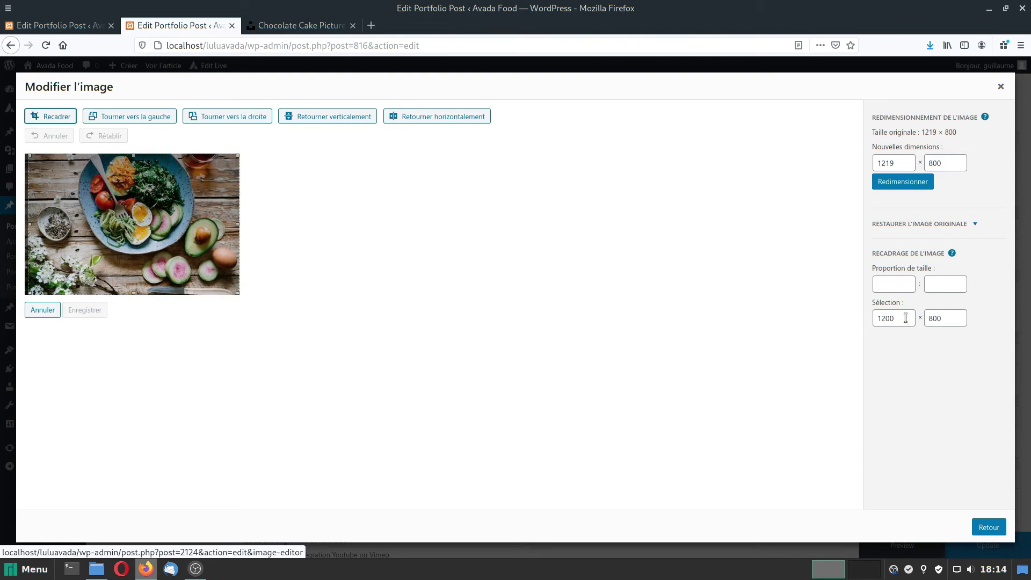
left_click(962, 319)
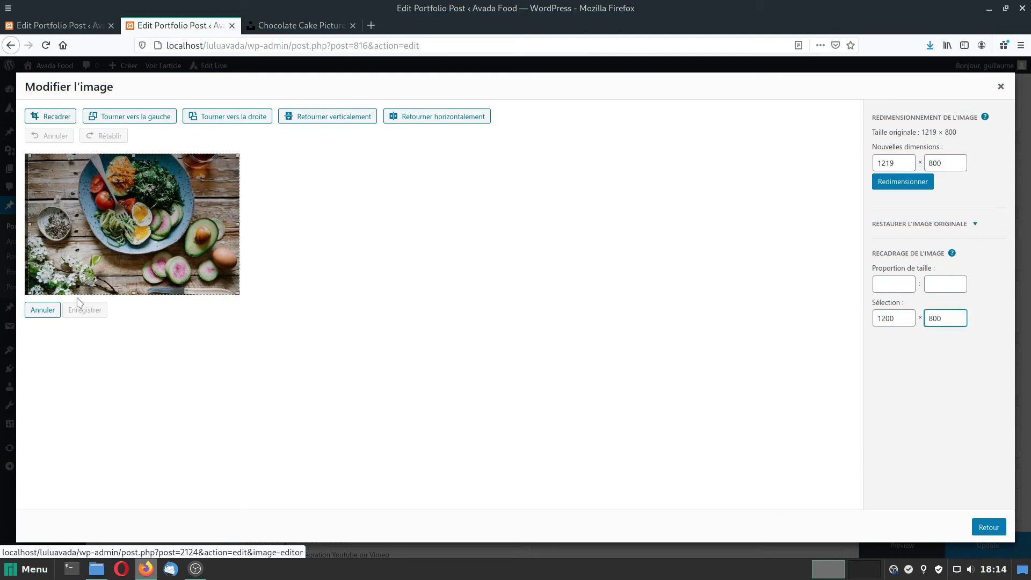
left_click(52, 118)
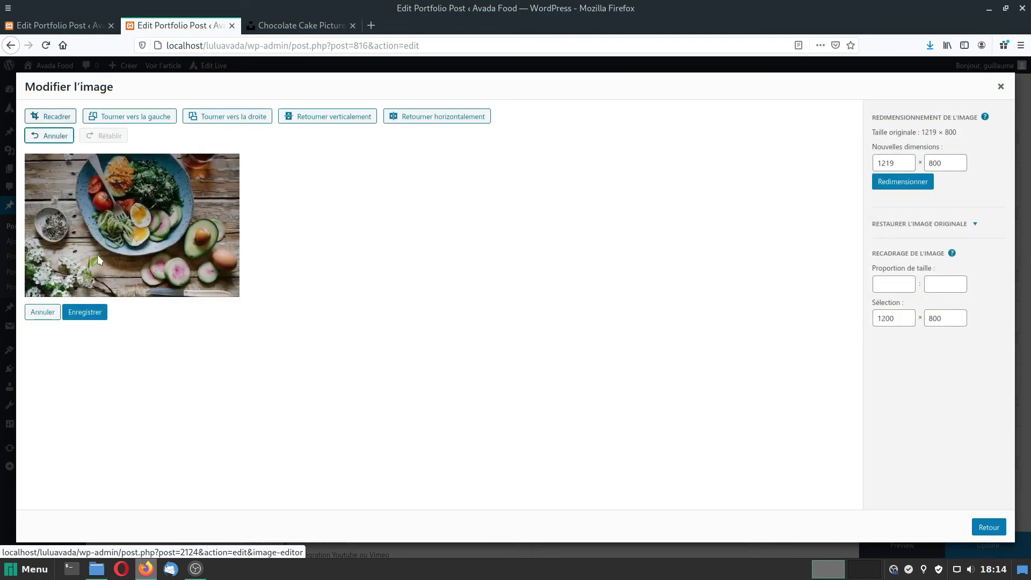
left_click(85, 313)
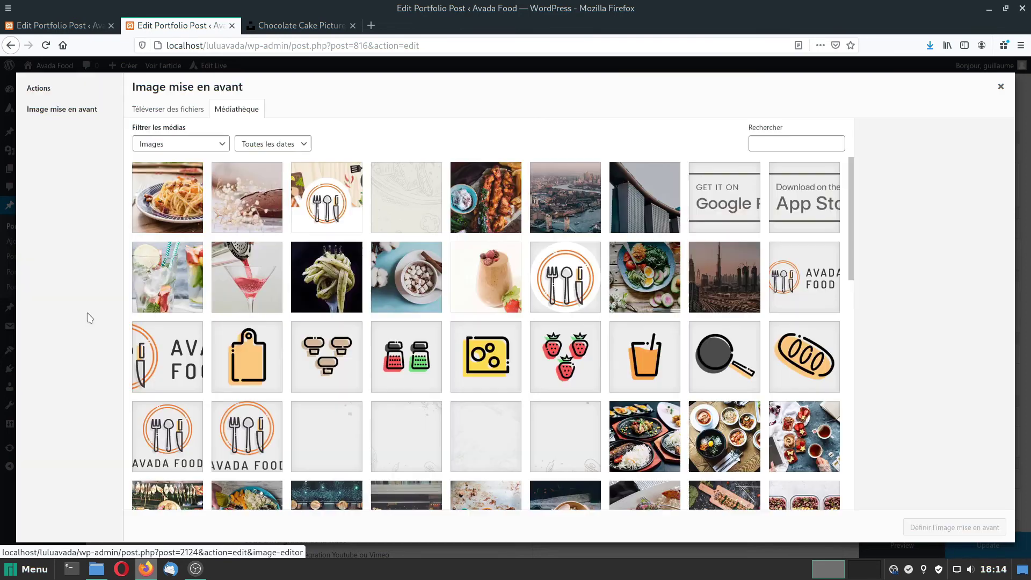
Set the salad photo as featured image with alt text 'Salade de Lulu', empty title, and update.
left_click(645, 276)
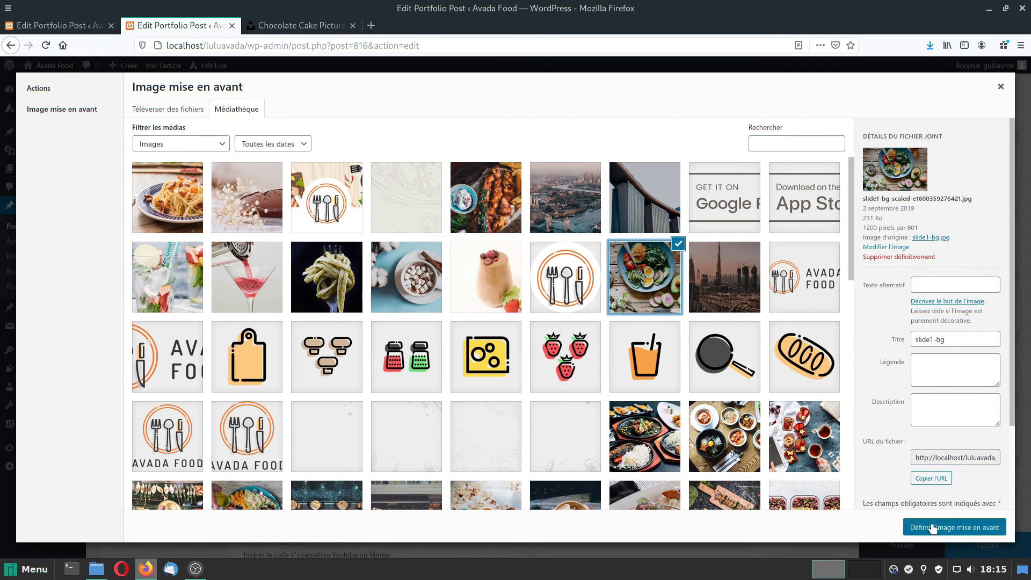
left_click(946, 282)
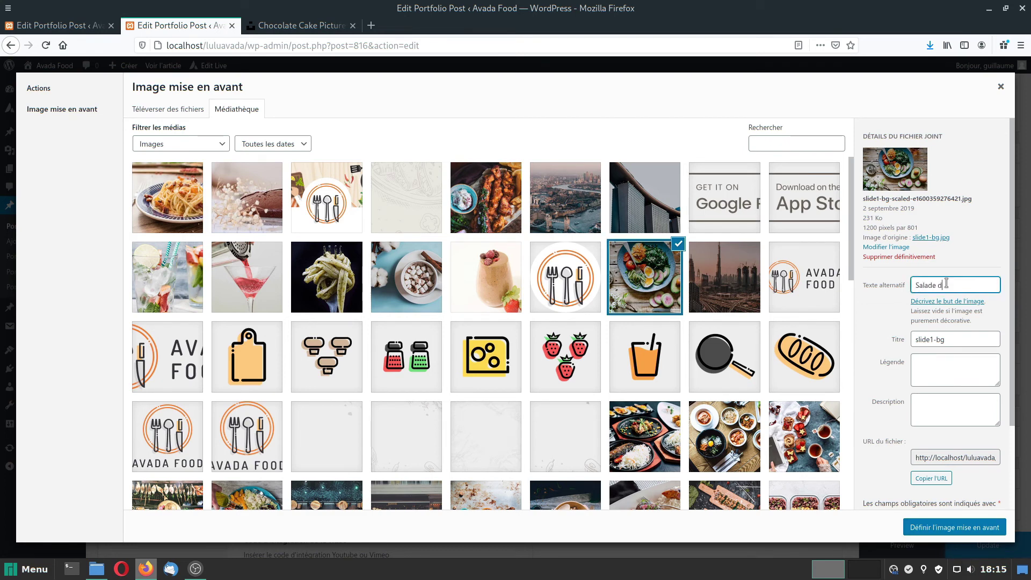
triple_click(943, 341)
key("BackSpace")
left_click(929, 531)
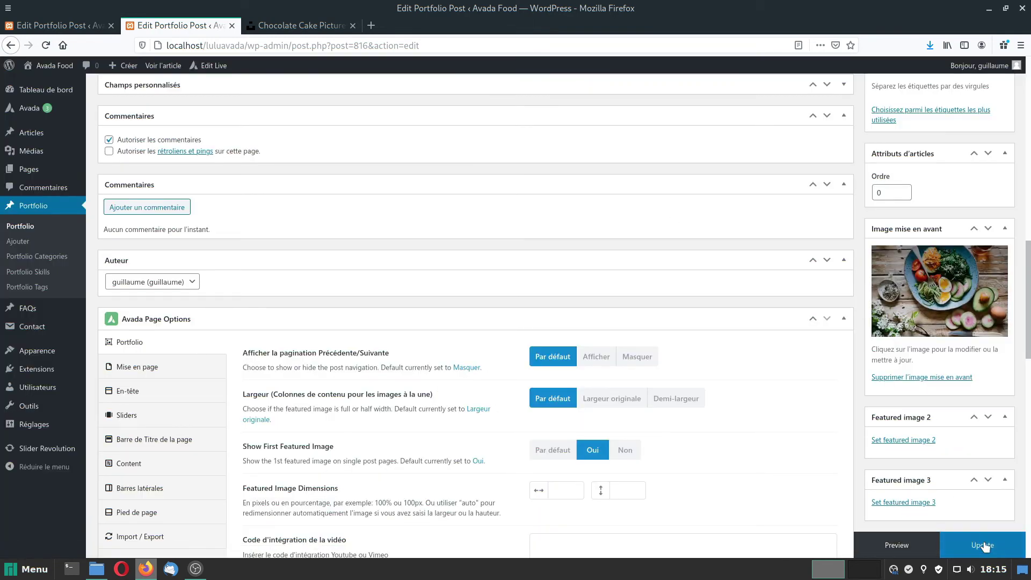
left_click(982, 547)
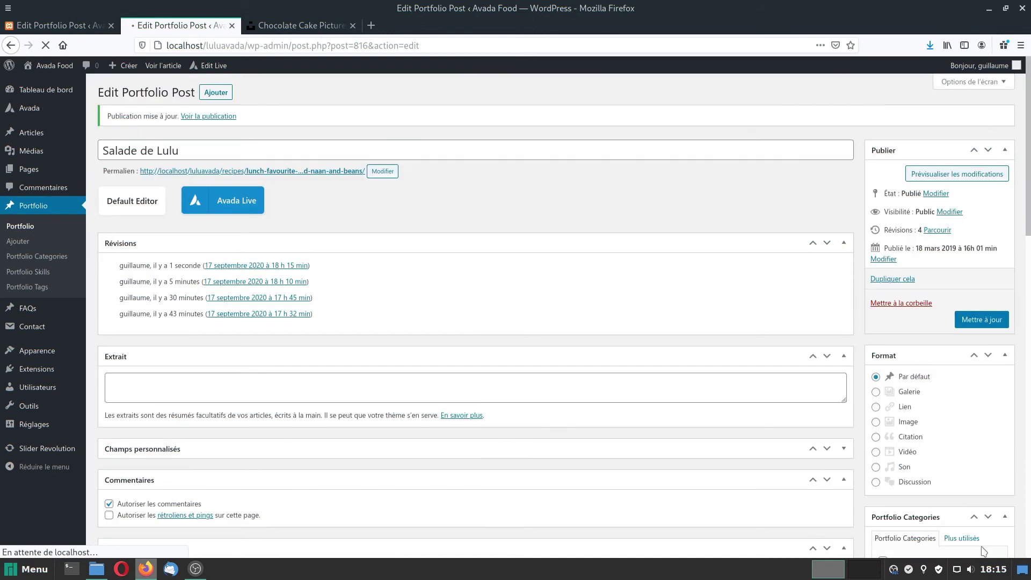
View the published Salade de Lulu recipe page.
left_click(165, 66)
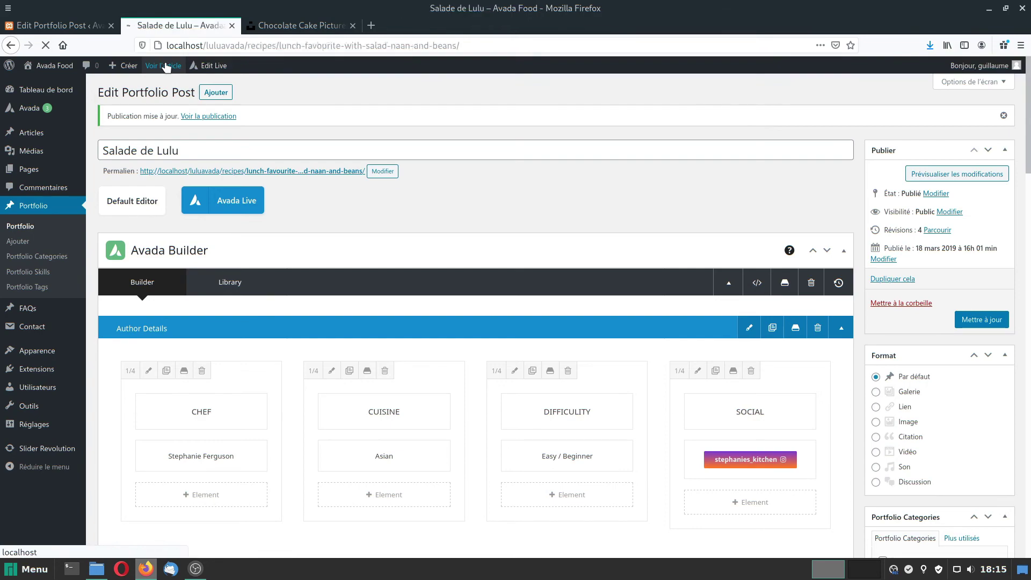
scroll(524, 314, "down", 2)
scroll(524, 322, "down", 10)
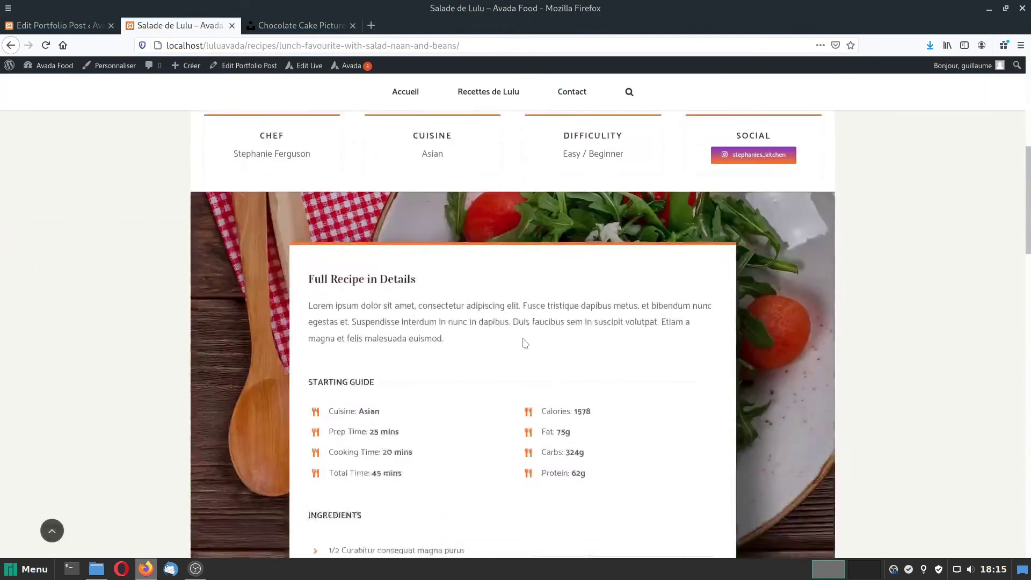
scroll(525, 368, "up", 11)
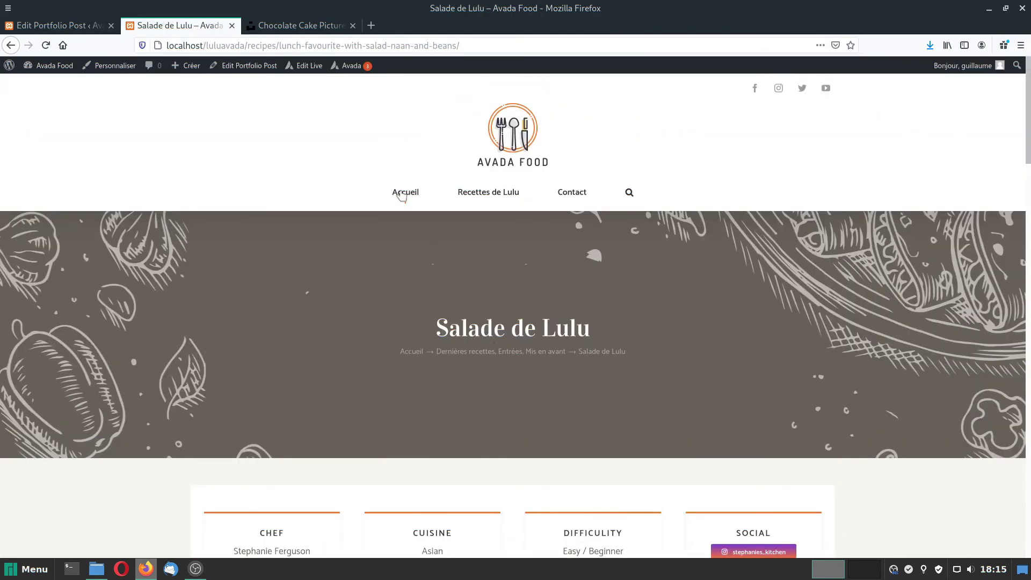
Browse the Recettes de Lulu page and its recipe listing.
left_click(488, 192)
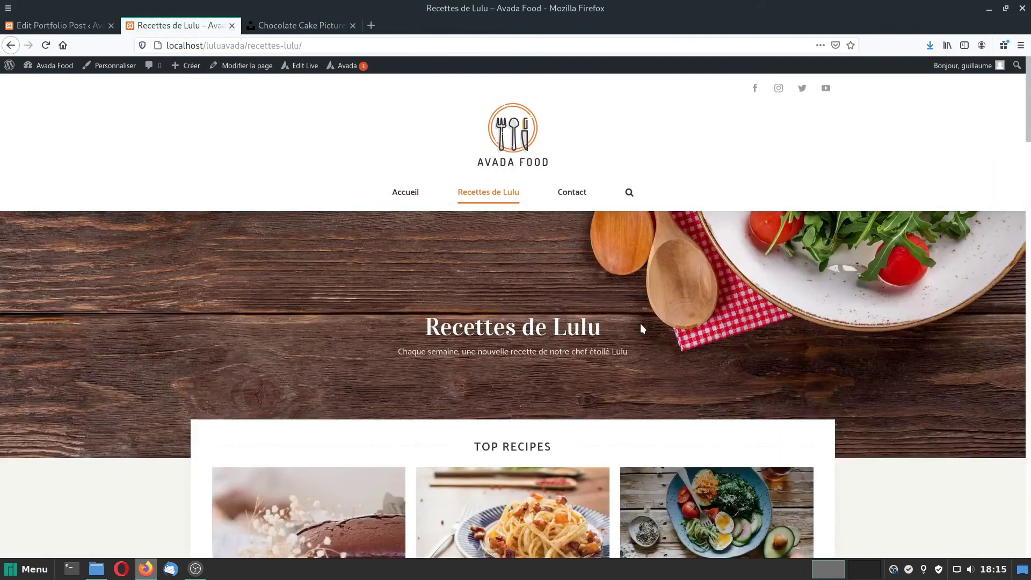
scroll(642, 328, "down", 4)
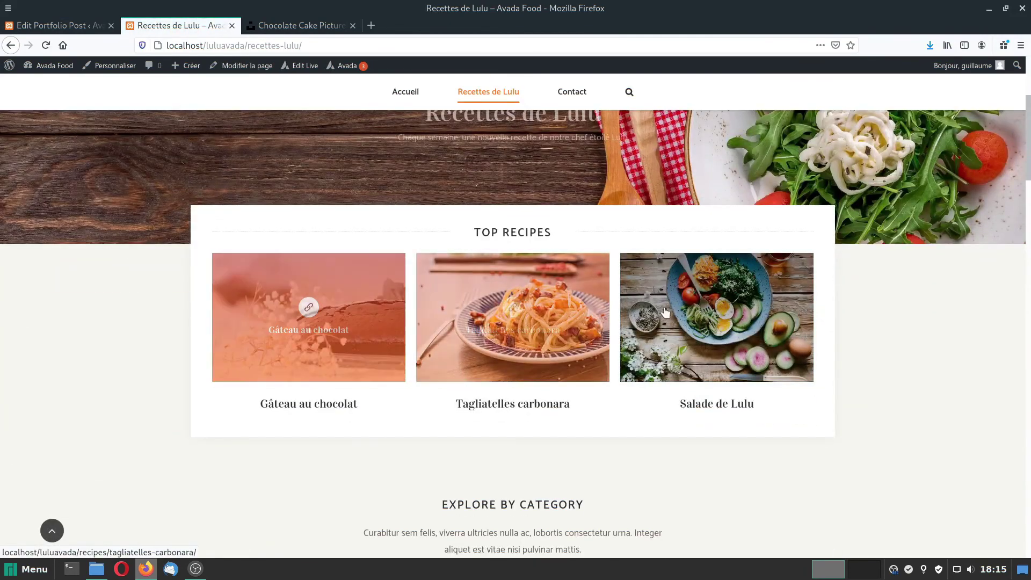
scroll(881, 361, "down", 20)
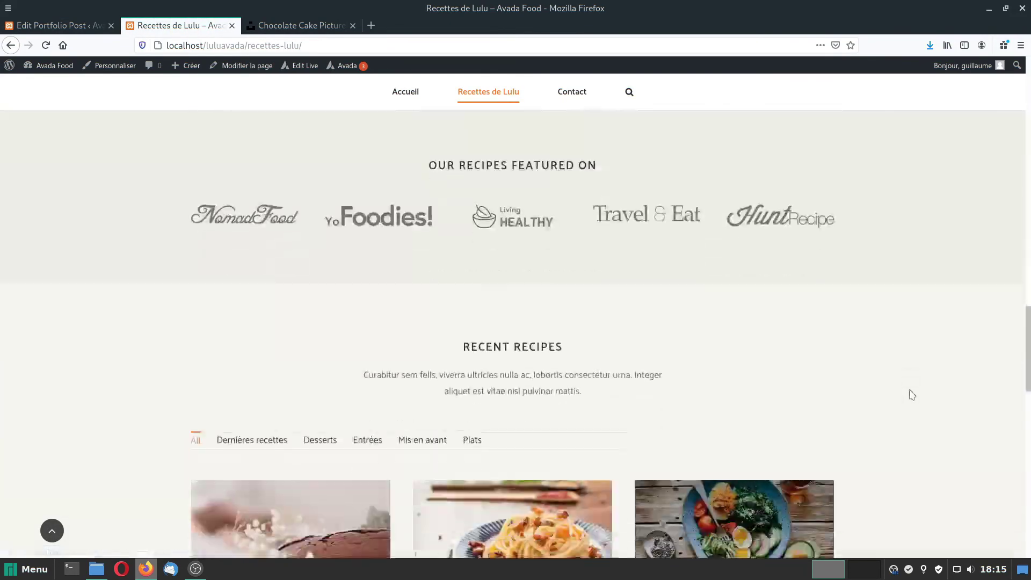
scroll(911, 395, "down", 8)
scroll(909, 393, "up", 3)
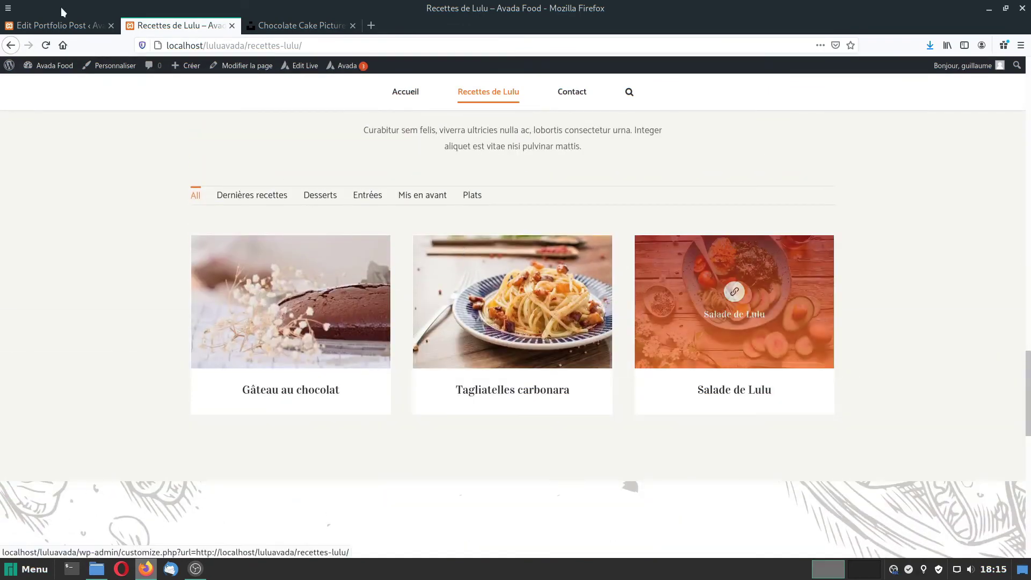
Go to the site's home page and scroll through all its sections.
left_click(407, 93)
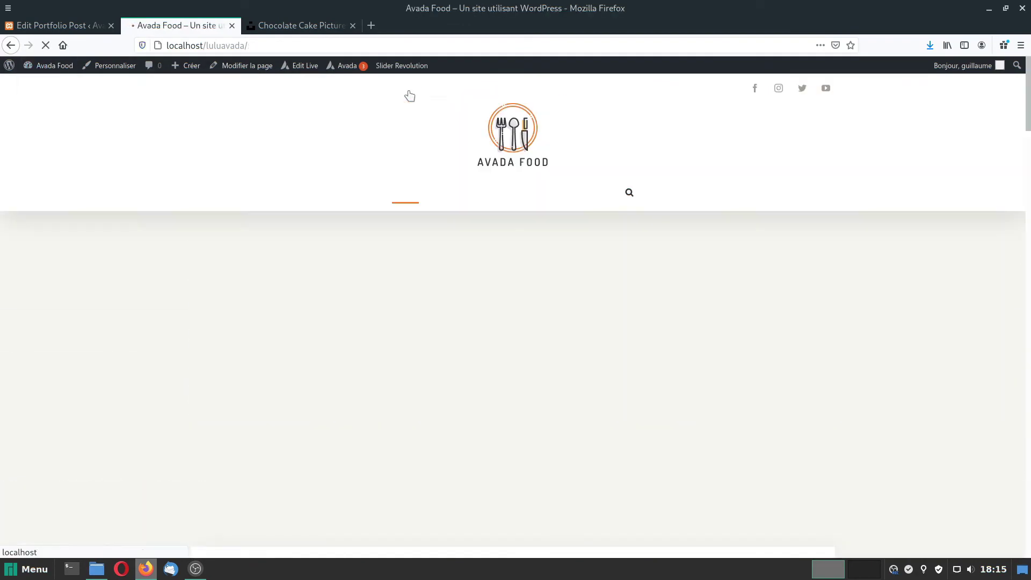
scroll(519, 344, "down", 1)
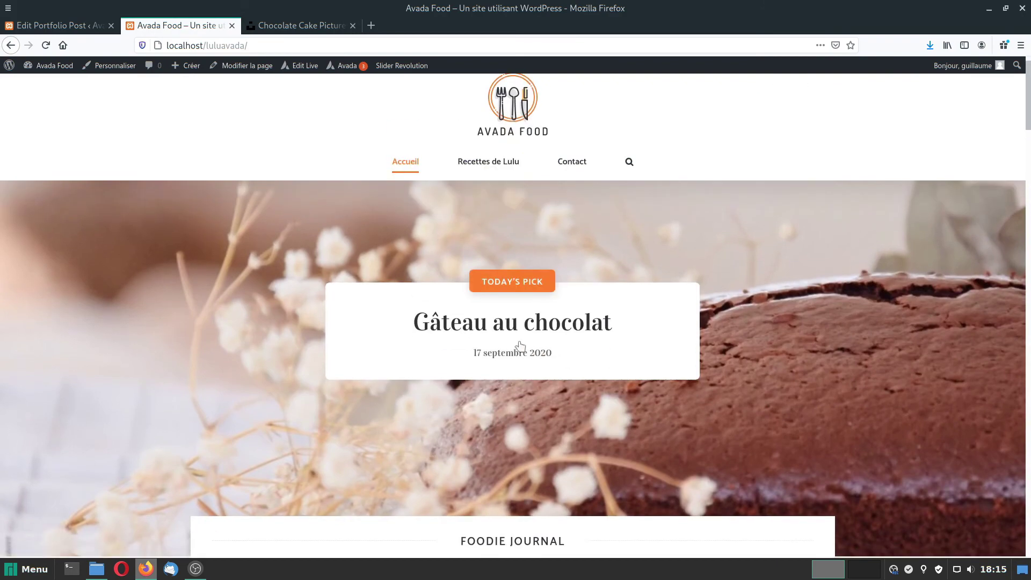
scroll(510, 403, "down", 9)
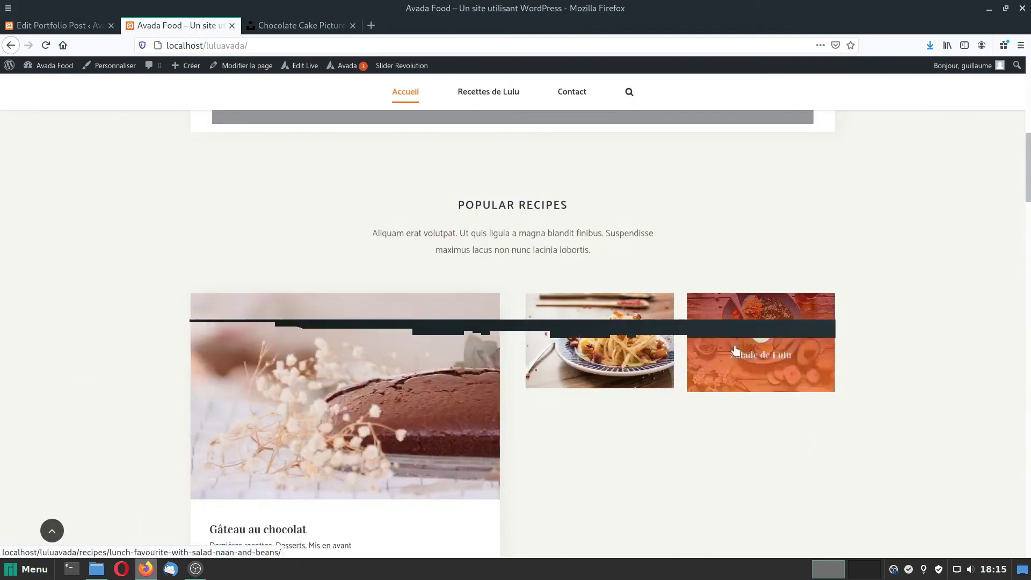
scroll(589, 438, "down", 3)
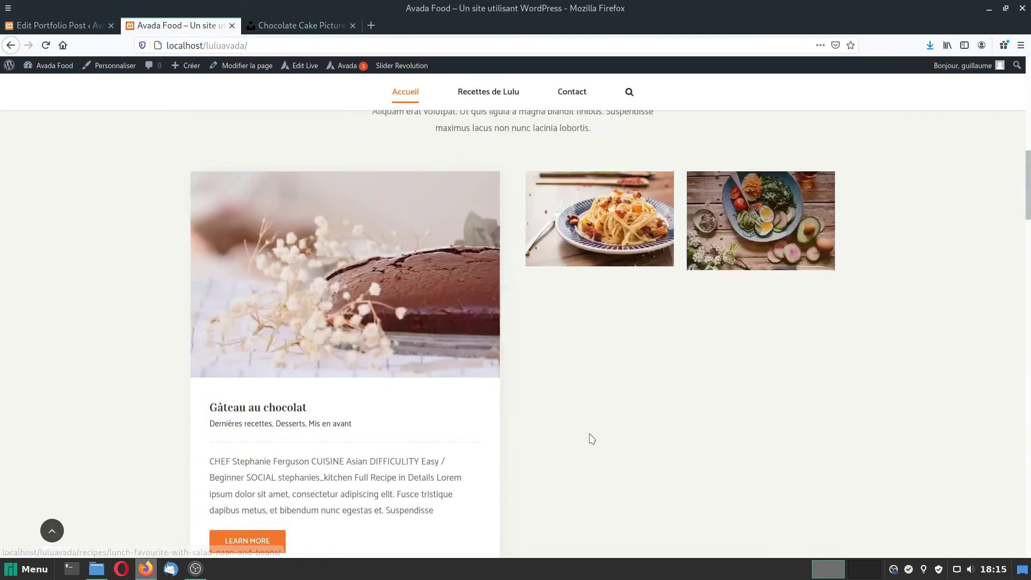
scroll(558, 456, "down", 6)
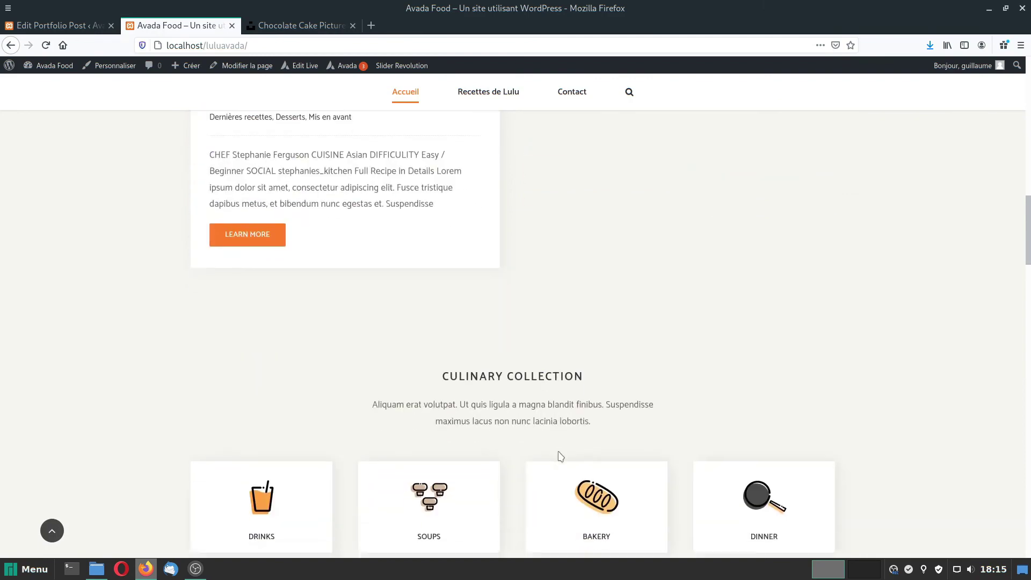
scroll(542, 470, "down", 10)
scroll(527, 494, "down", 20)
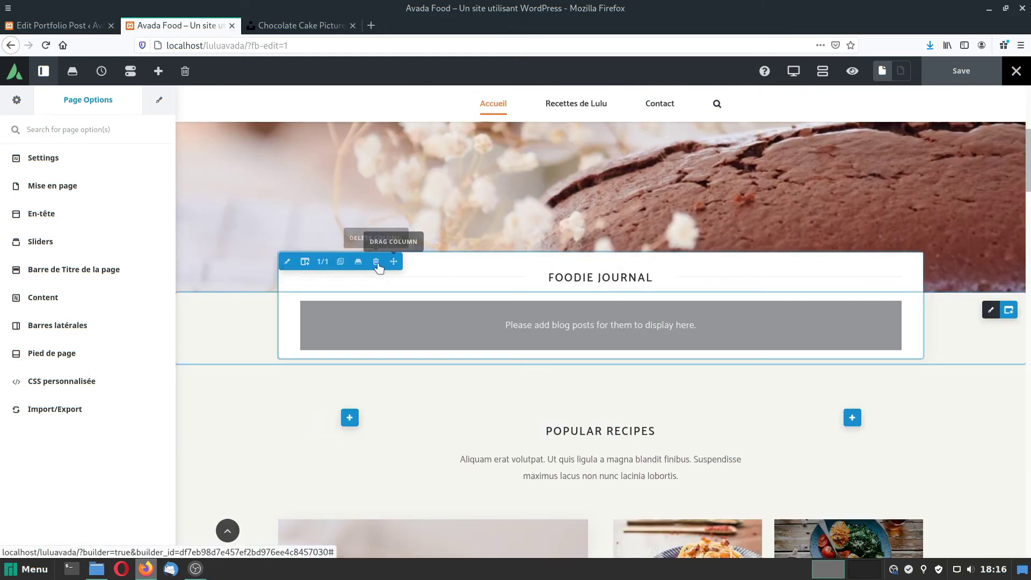
Delete the Foodie Journal column and its empty container from the home page.
left_click(376, 262)
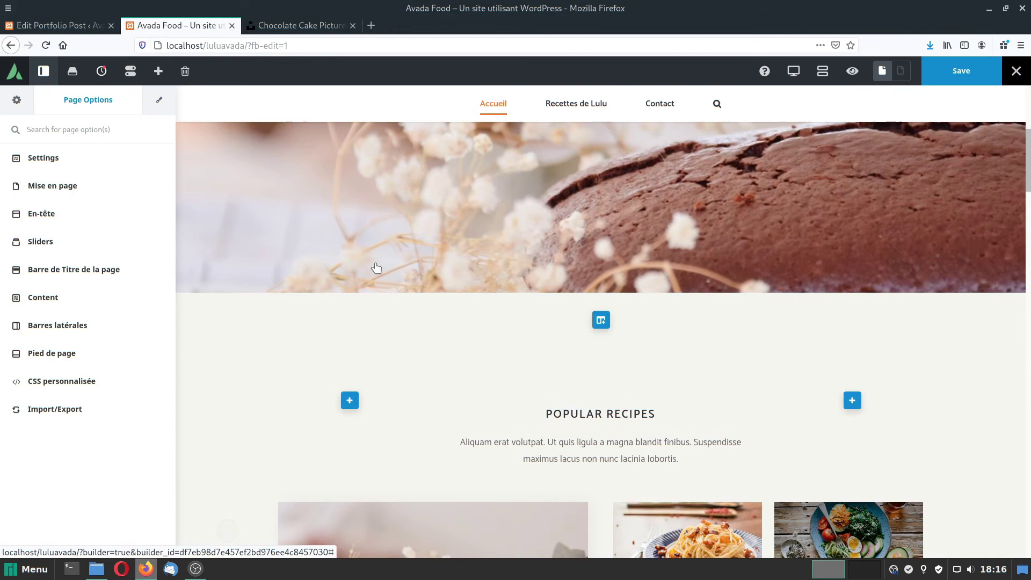
left_click(941, 310)
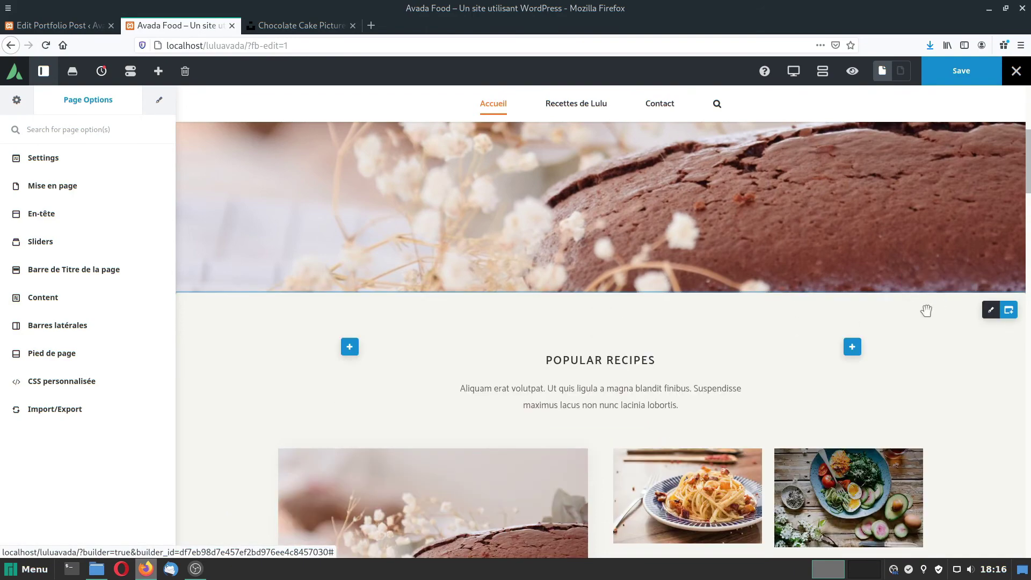
scroll(617, 376, "down", 3)
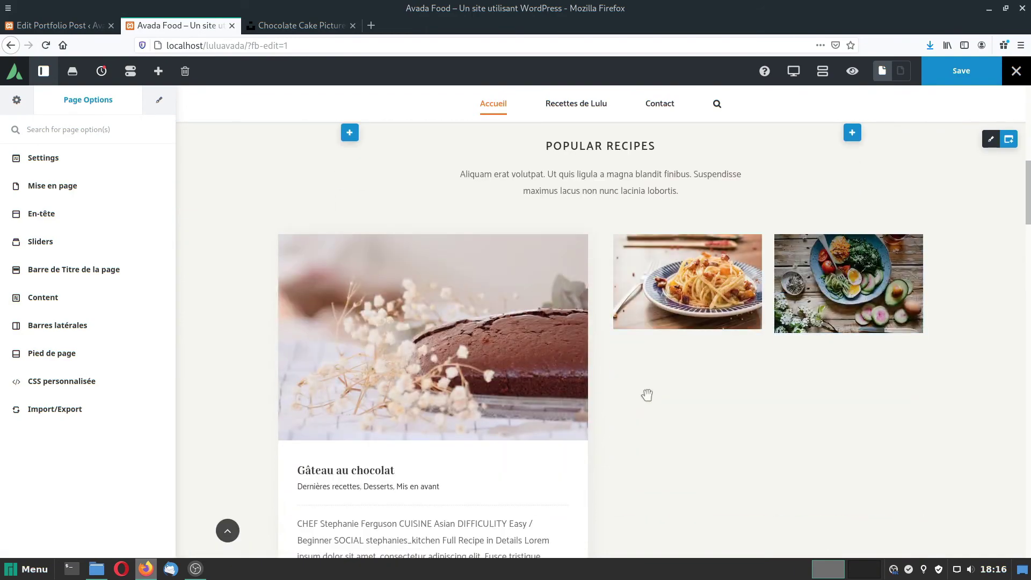
scroll(649, 394, "up", 10)
scroll(649, 400, "down", 10)
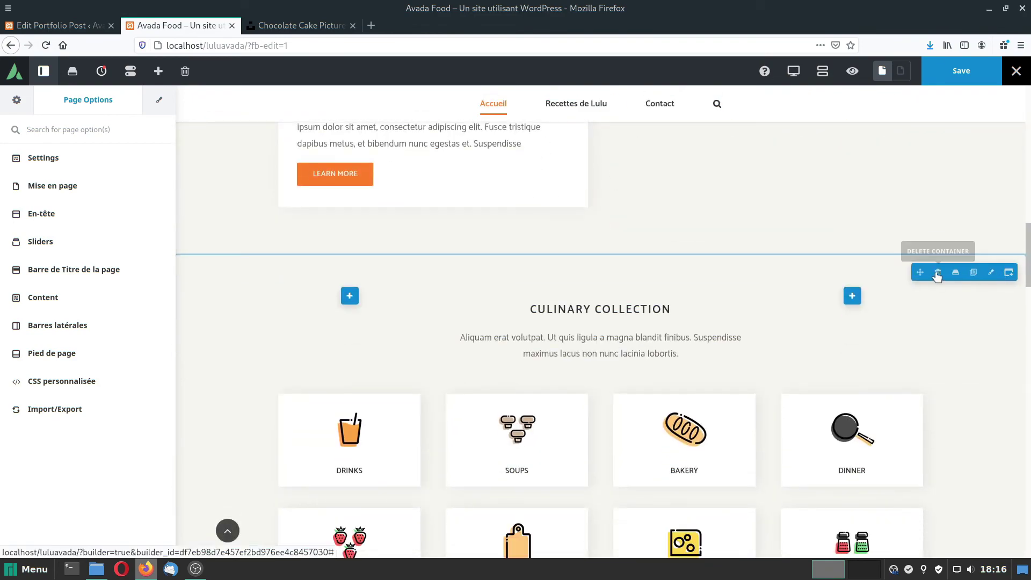
Remove the Culinary Collection, Farm to Table and Subscribe sections.
left_click(935, 272)
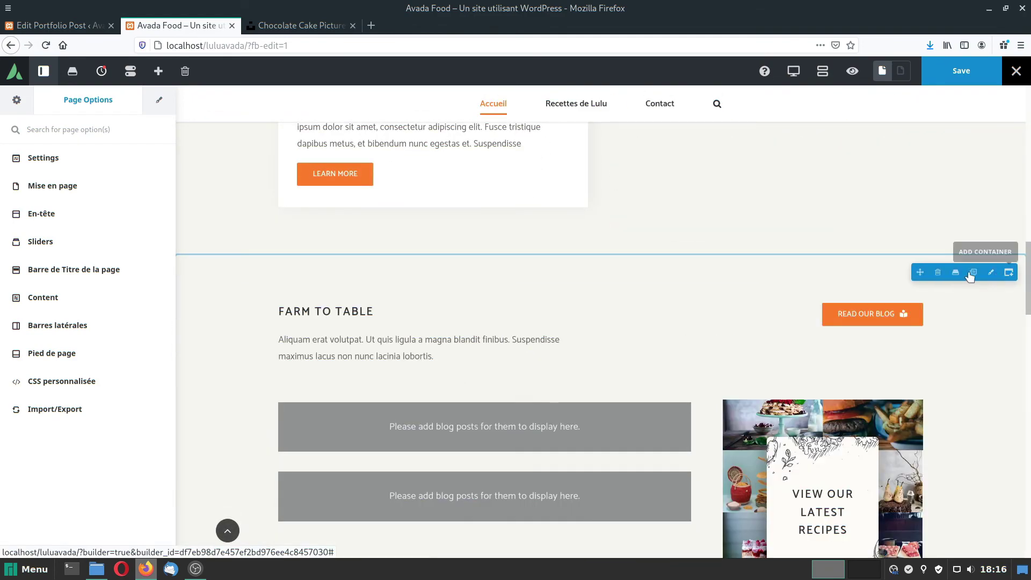
left_click(937, 271)
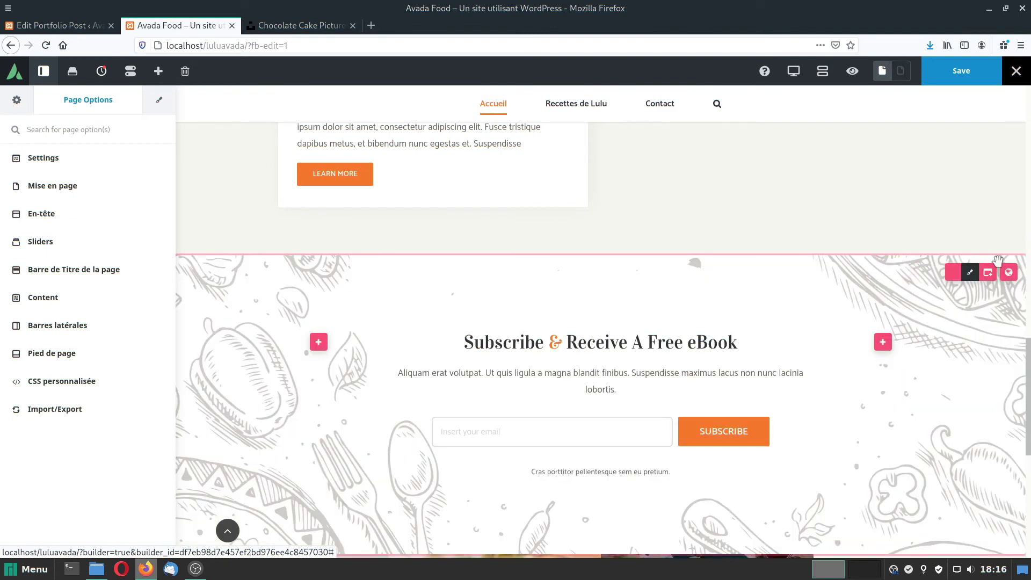
mouse_move(949, 275)
left_click(917, 273)
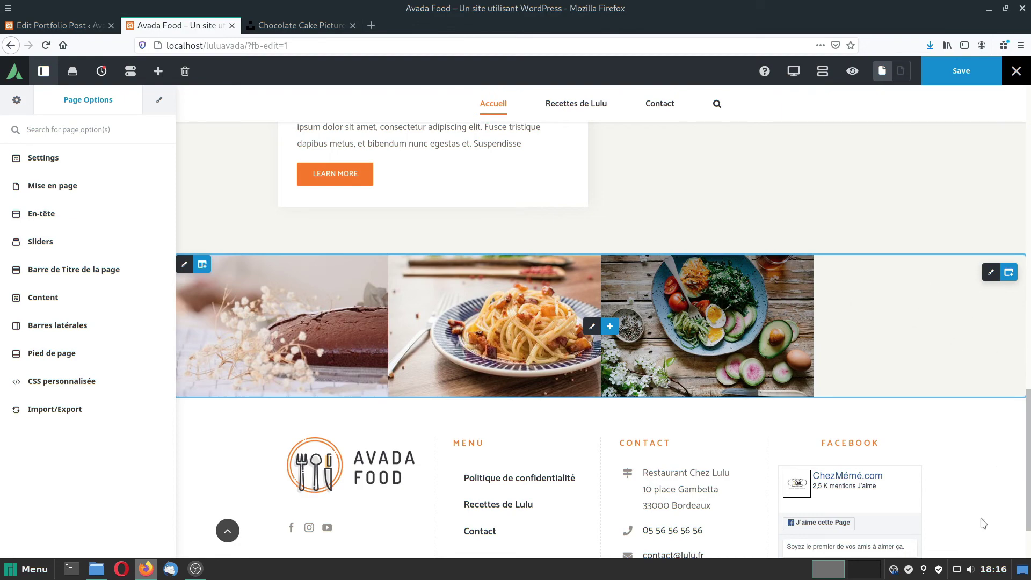
scroll(977, 517, "up", 15)
scroll(980, 518, "up", 2)
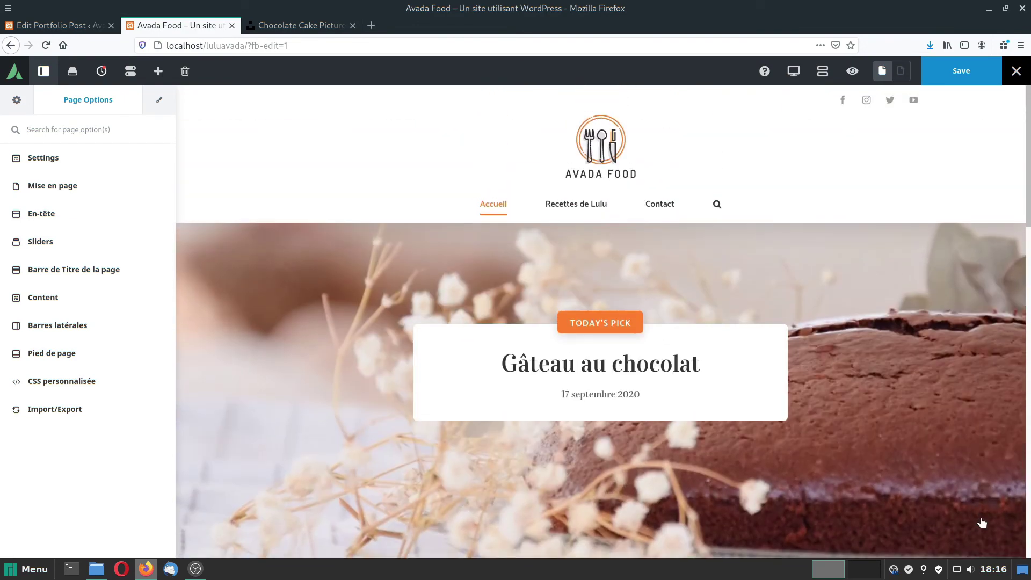
scroll(980, 520, "down", 5)
scroll(981, 521, "up", 5)
Save the trimmed home page and view it live on the frontend.
left_click(965, 71)
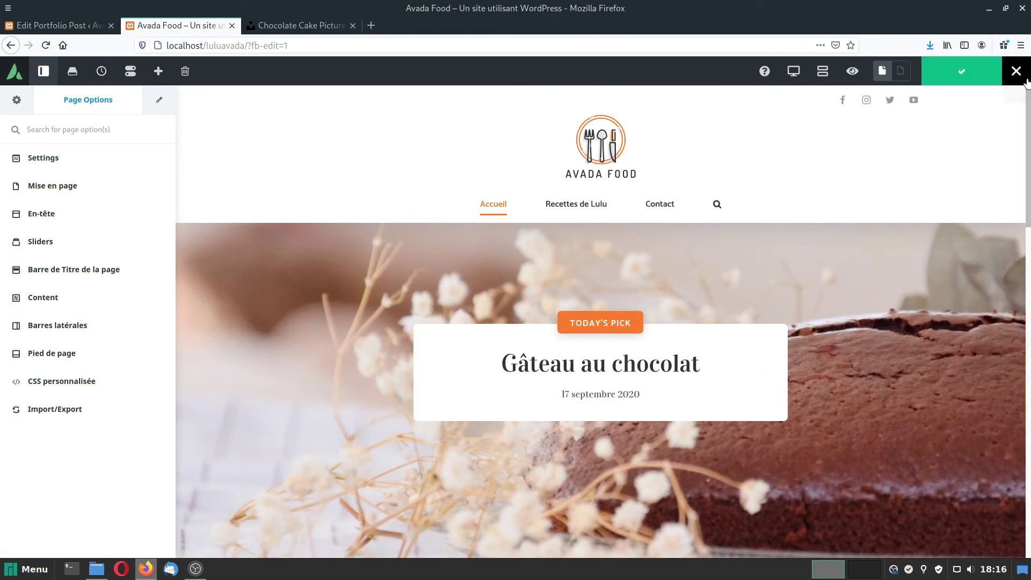
mouse_move(1018, 75)
left_click(988, 98)
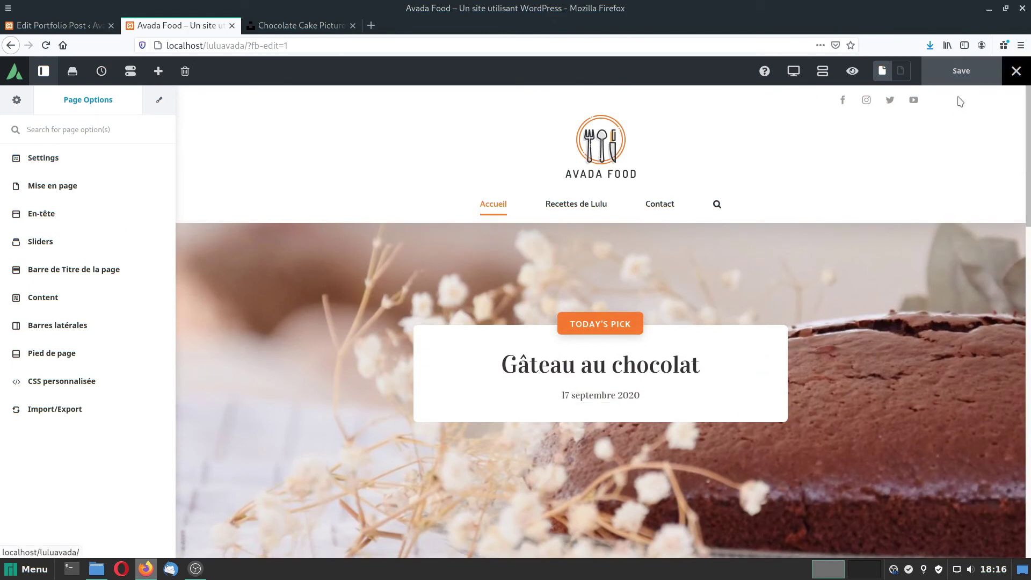
scroll(764, 348, "down", 15)
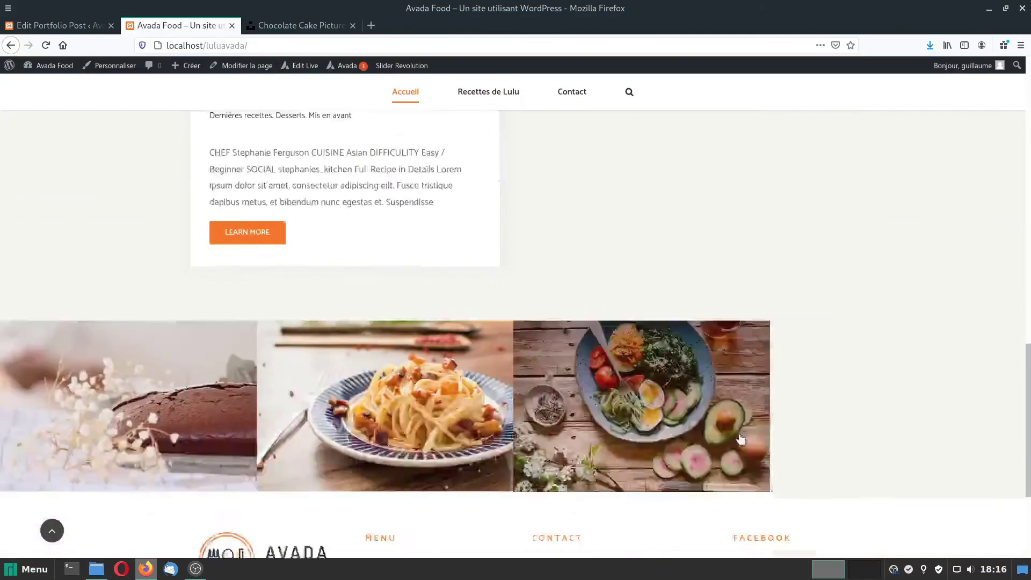
scroll(736, 449, "up", 6)
scroll(725, 455, "up", 6)
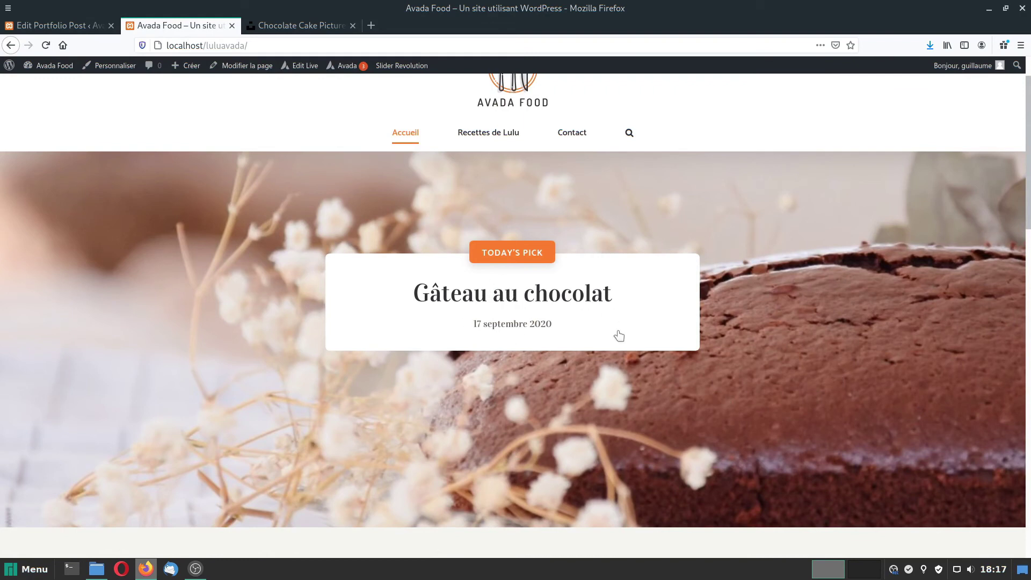
scroll(419, 119, "up", 1)
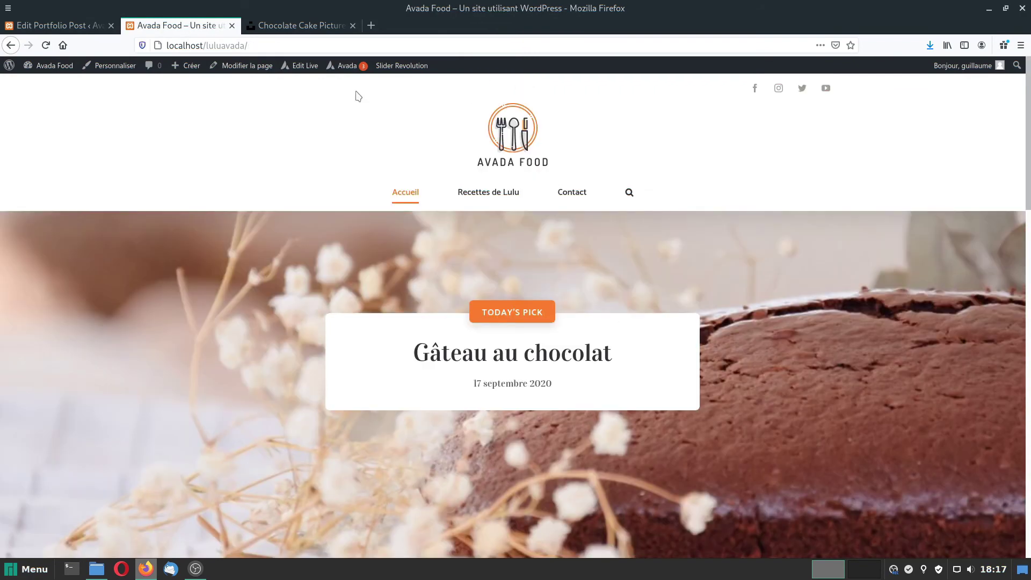
Create a new blank Slider Revolution module titled Lulu with alias lulu.
left_click(403, 68)
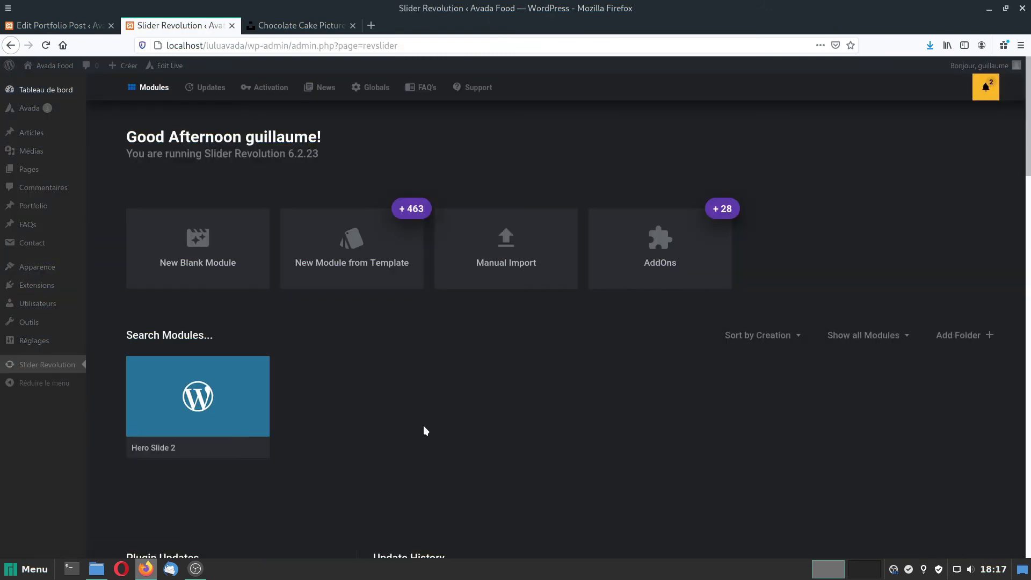
left_click(199, 239)
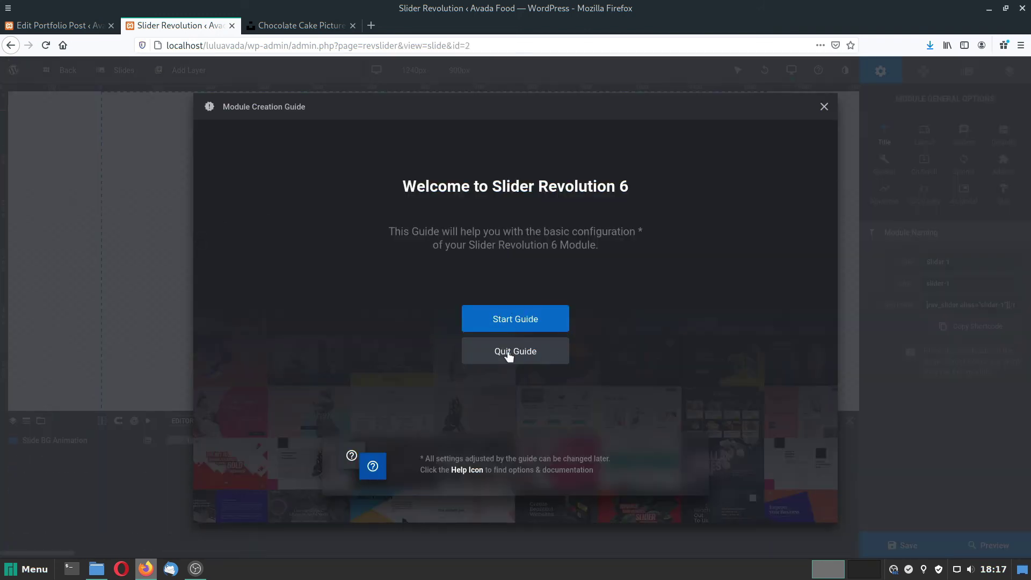
left_click(511, 354)
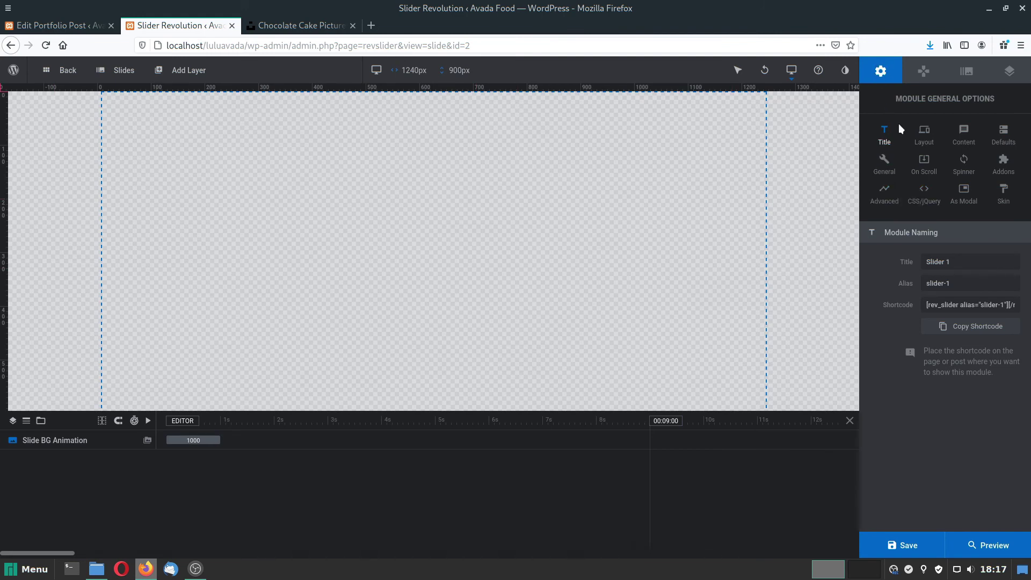
left_click_drag(931, 262, 871, 260)
key("ctrl+a")
type("L")
key("Tab")
type("l")
Show the module's Layout settings and select the desktop layer height value.
left_click(924, 135)
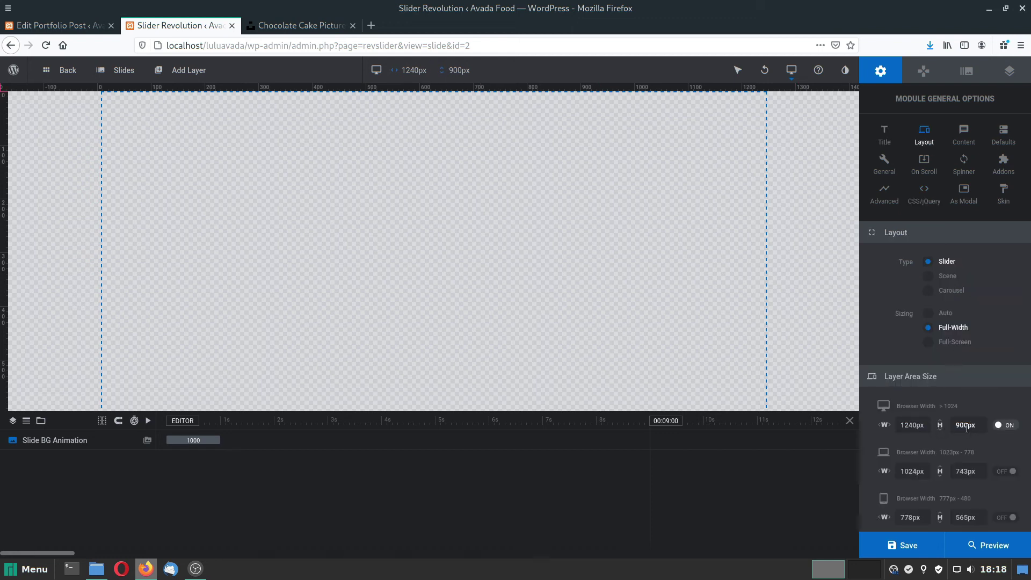
double_click(965, 425)
left_click_drag(967, 423, 952, 423)
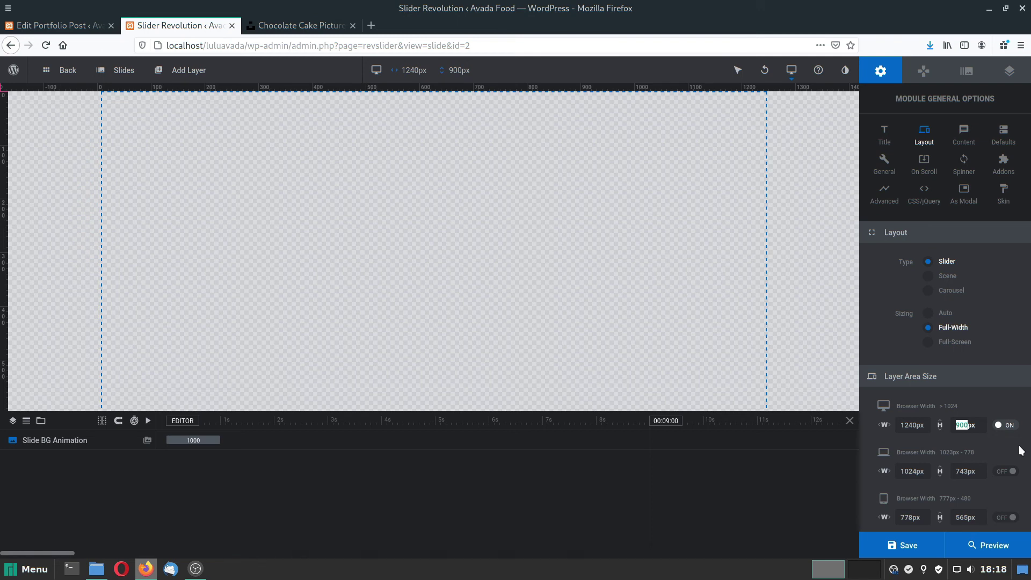
Change the desktop layer area height to 500px and save the module.
type("500")
left_click(919, 544)
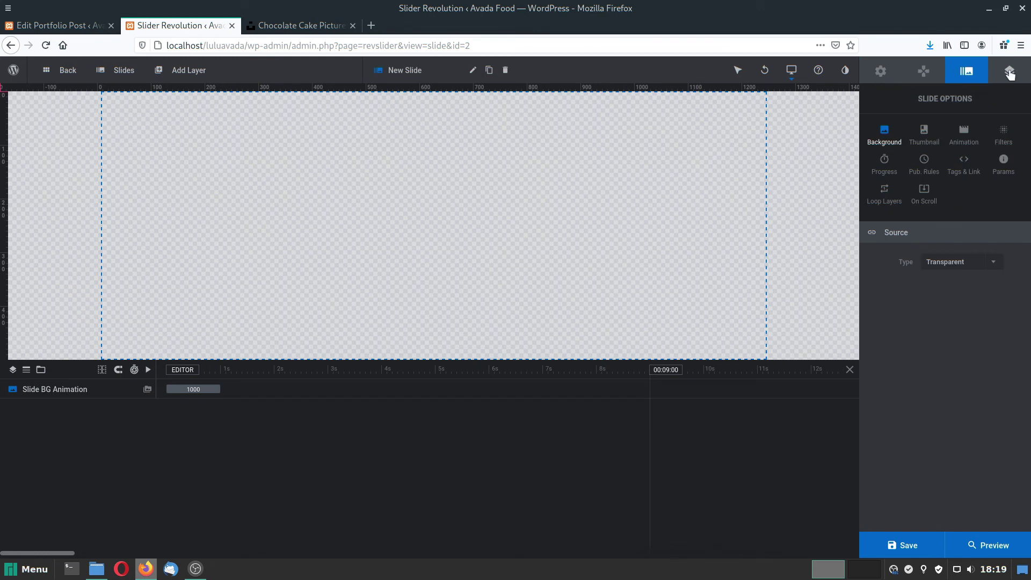
left_click(1008, 71)
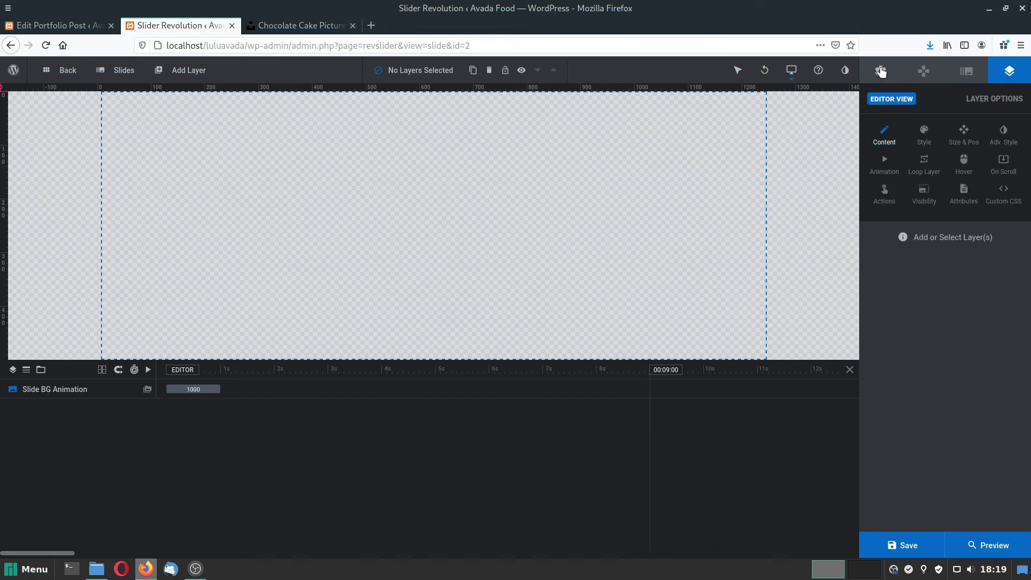
Browse the module, navigation, slide and layer option panels.
left_click(880, 71)
left_click(923, 71)
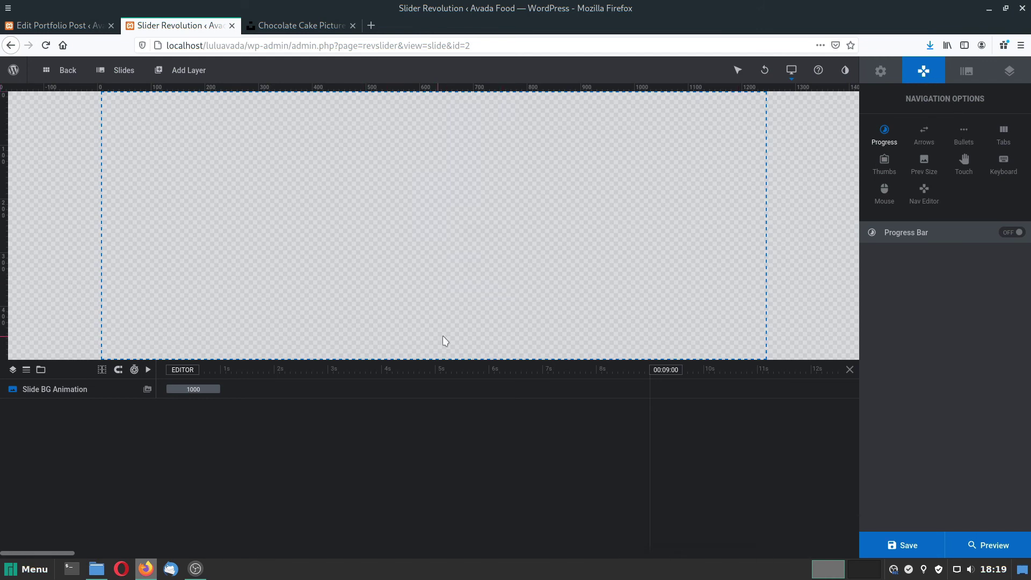
left_click(966, 72)
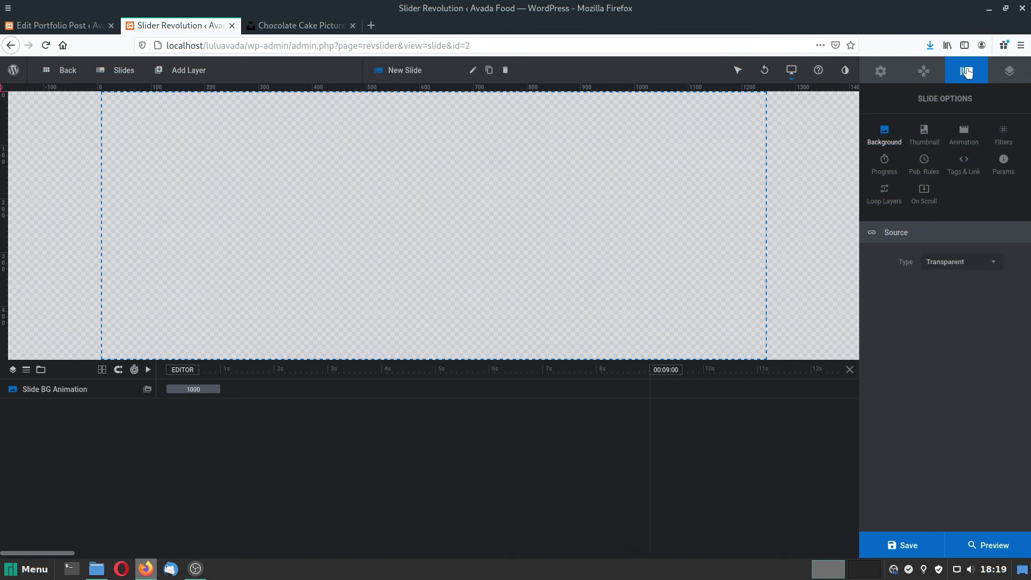
left_click(1010, 72)
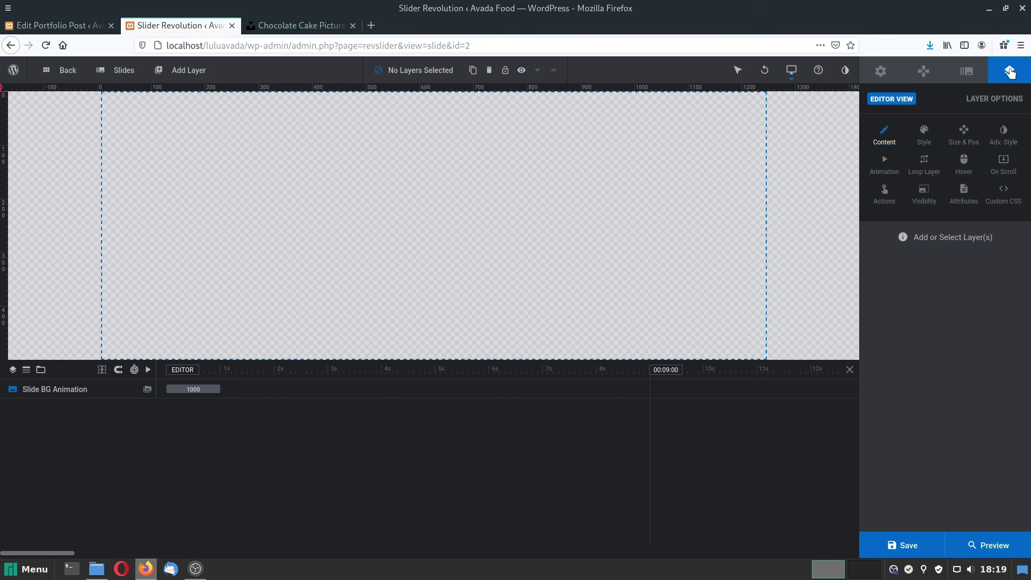
left_click(881, 71)
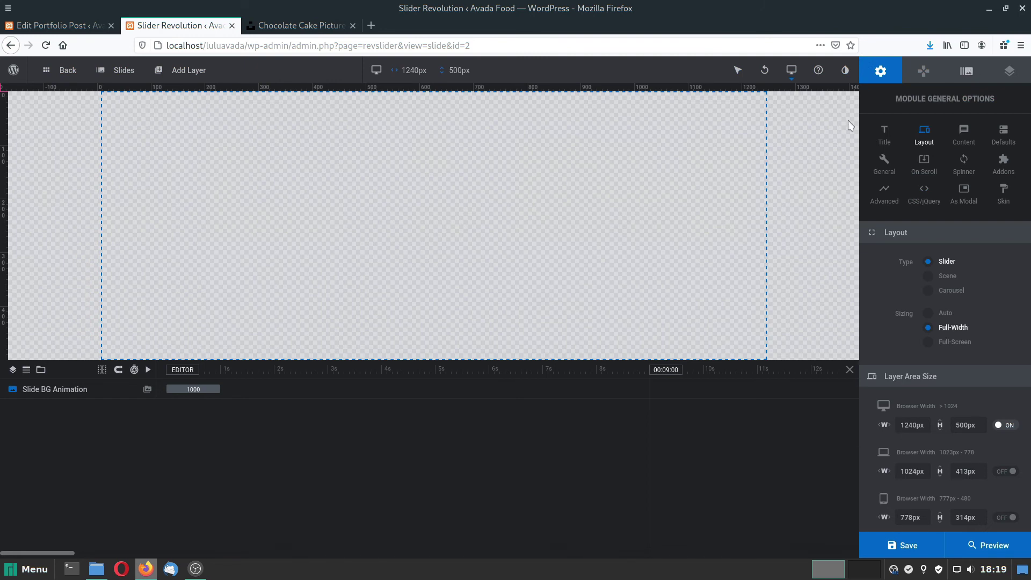
left_click(966, 71)
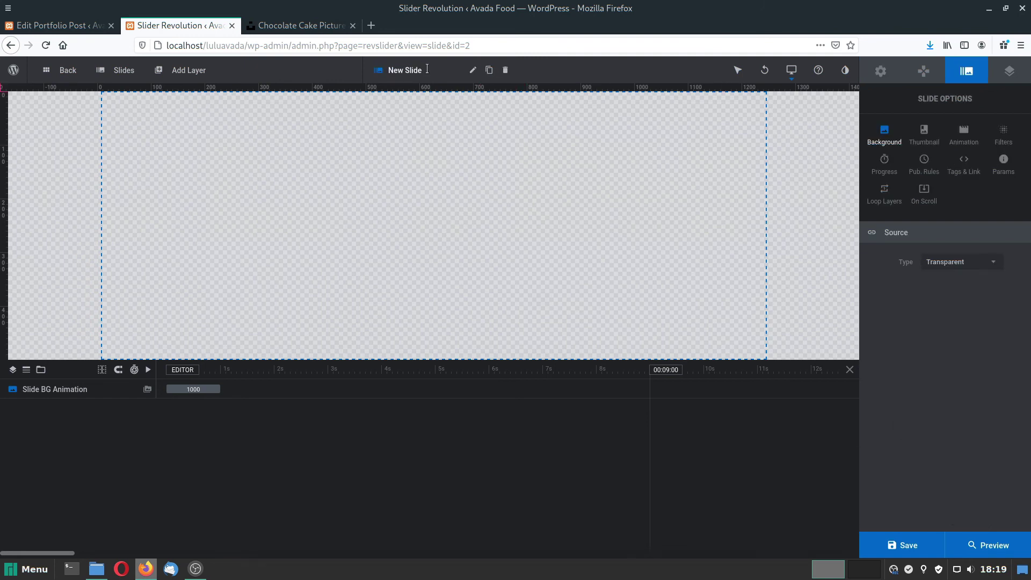
Rename the slide 'Restaurant' and set its background source type to Image.
left_click_drag(388, 71, 429, 71)
type("Restaurant")
left_click(939, 262)
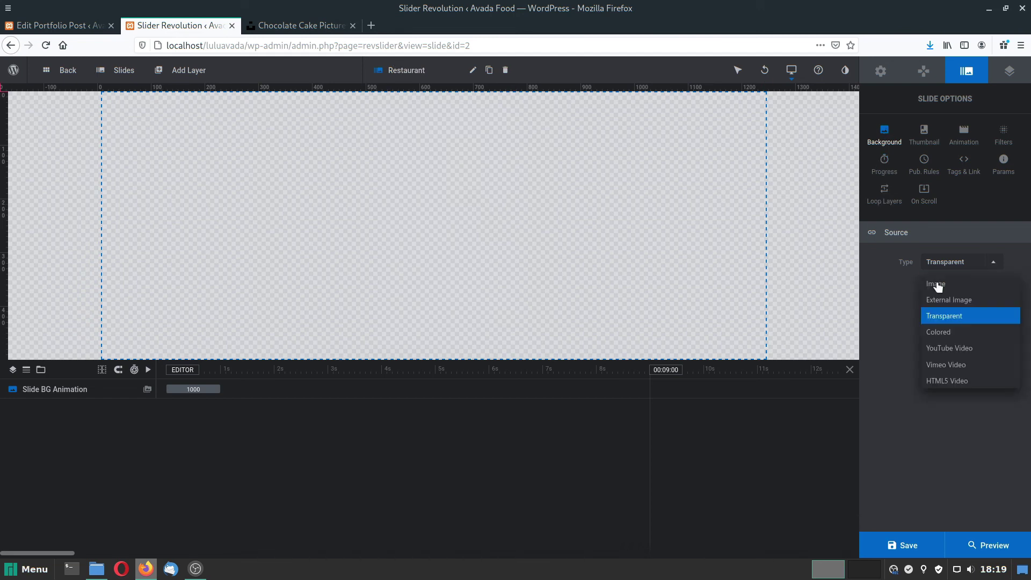
left_click(937, 284)
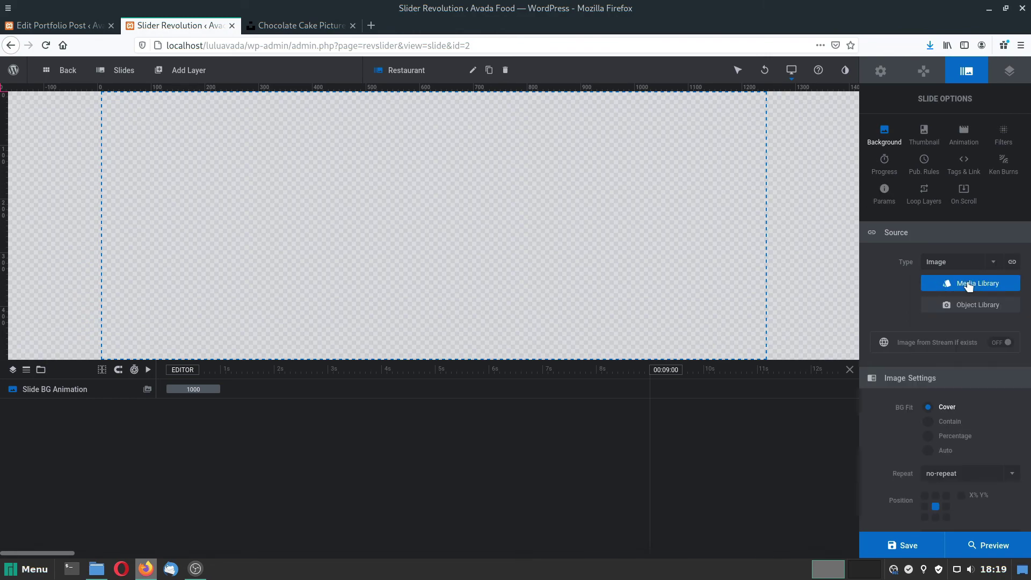
Pick the tea bowls on wood photo, resize it to 1240×646, and insert it as background.
left_click(968, 284)
scroll(396, 371, "down", 1)
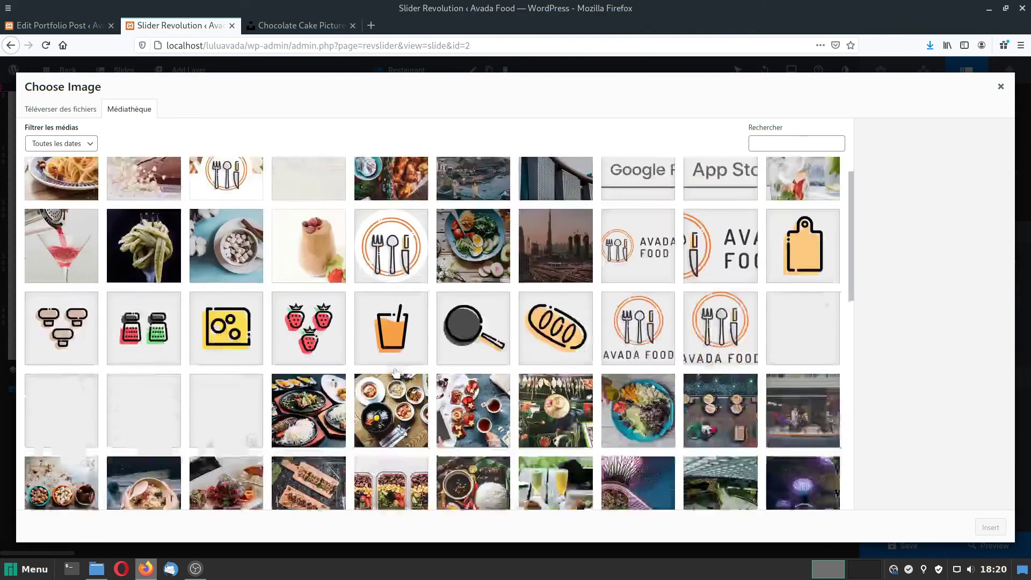
scroll(396, 371, "down", 5)
scroll(63, 417, "down", 3)
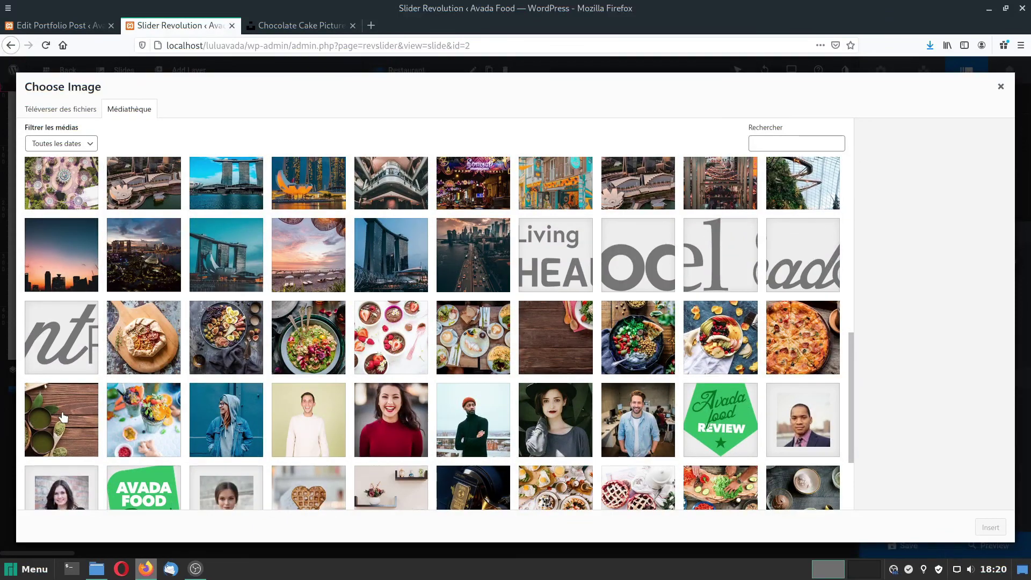
left_click(63, 418)
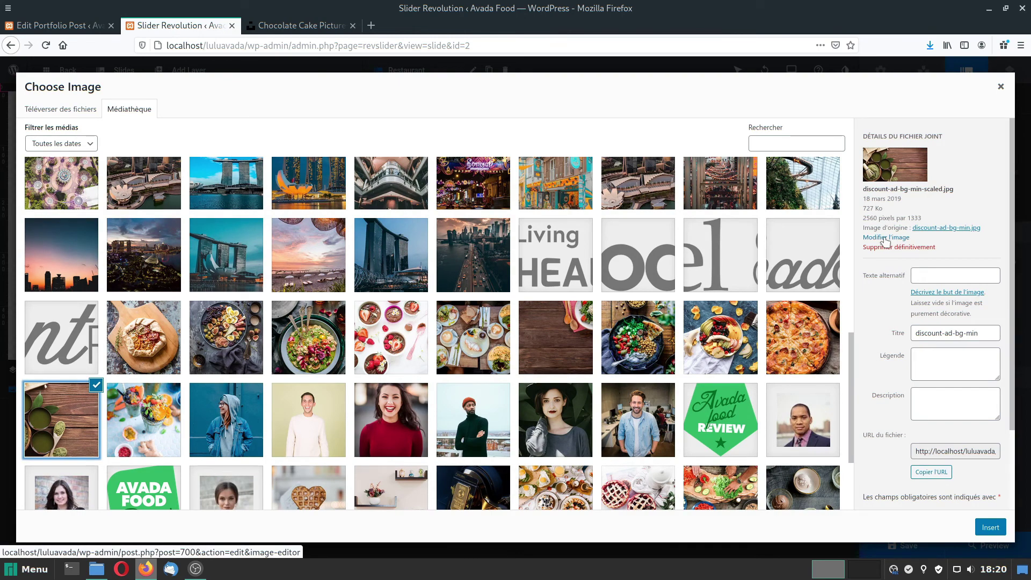
left_click(883, 238)
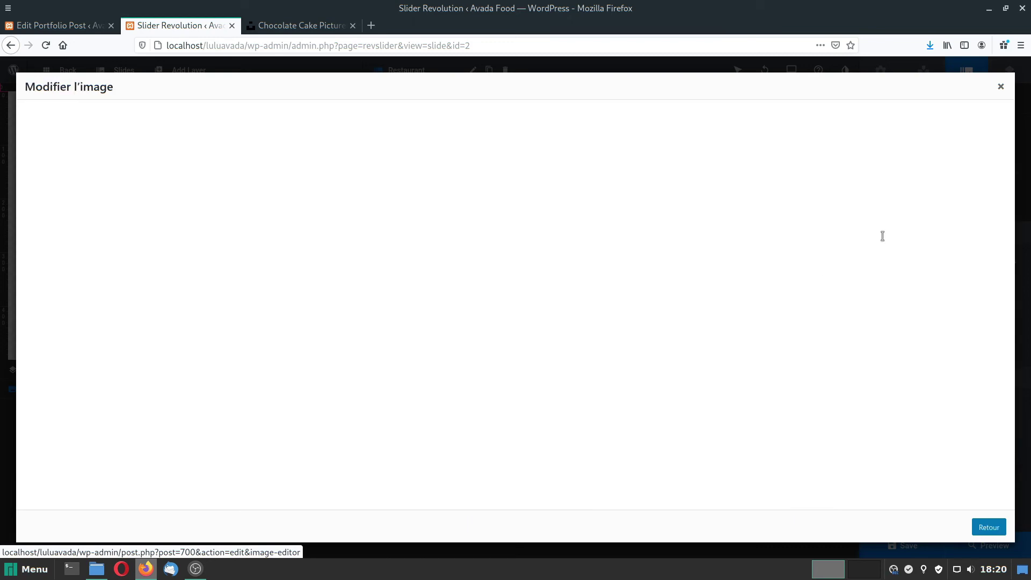
left_click_drag(900, 163, 841, 162)
type("1240")
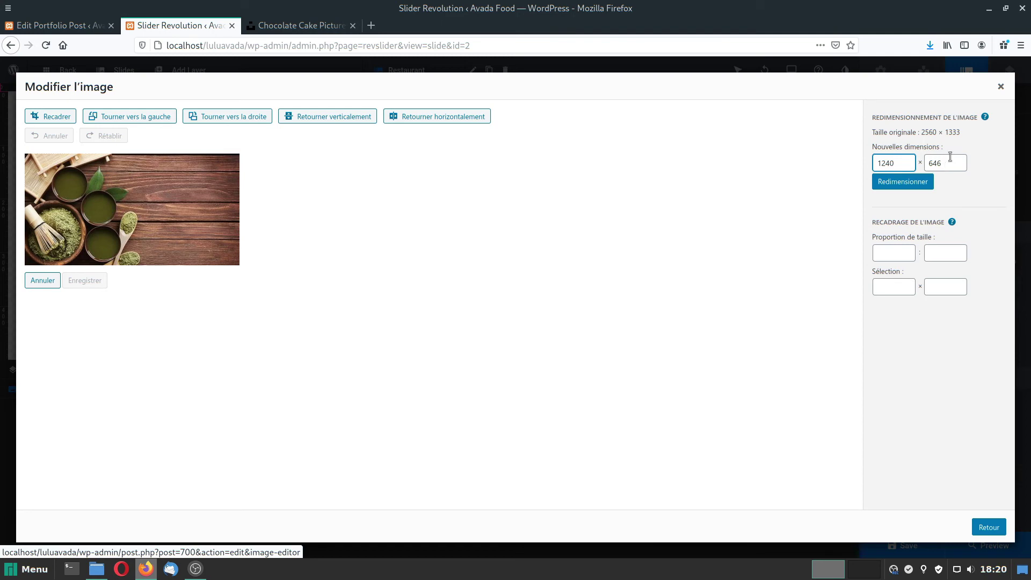
left_click(900, 183)
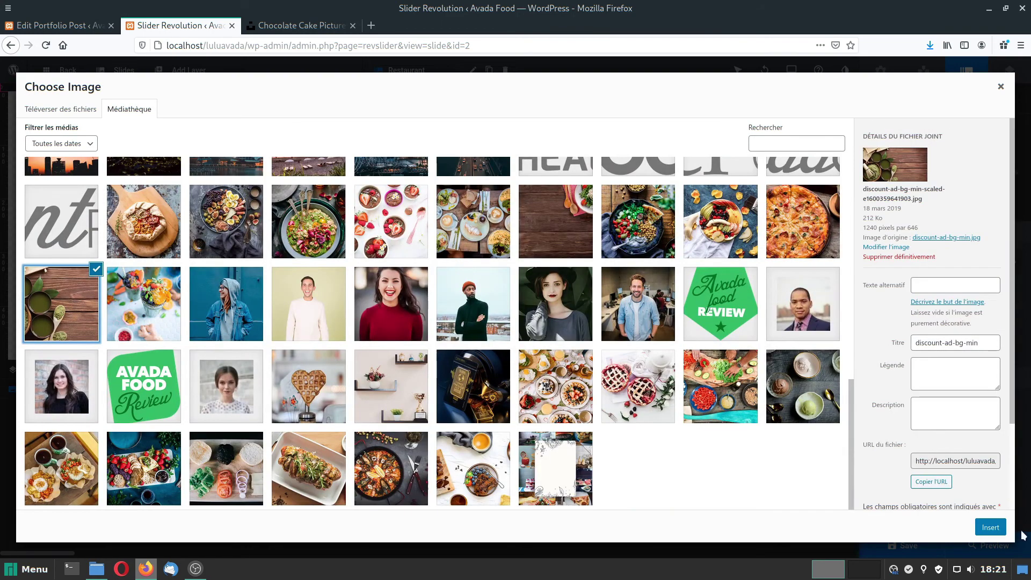
left_click(991, 527)
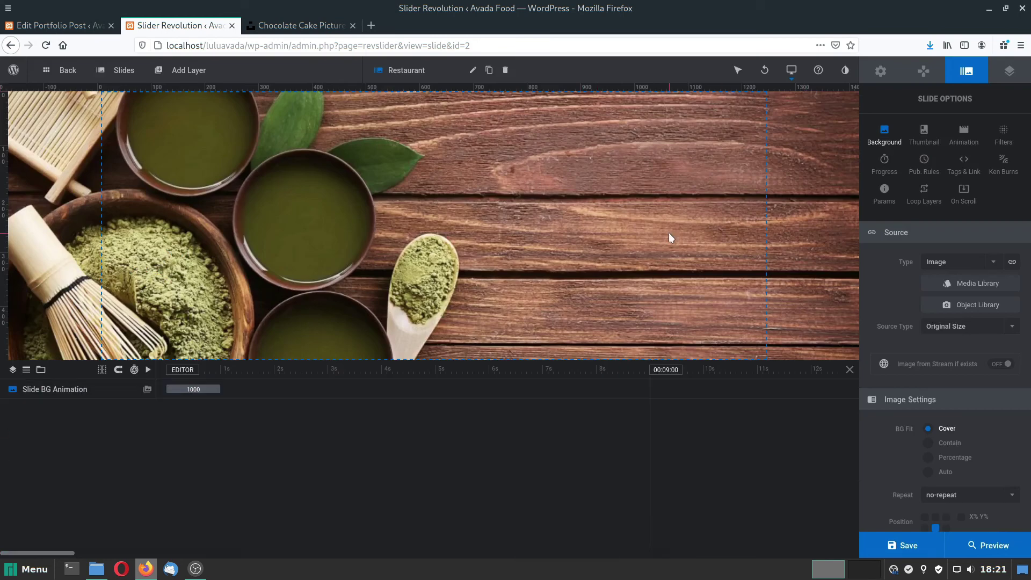
Add a text layer reading 'Restaurant Chez Lulu' and centre it on the slide.
mouse_move(167, 70)
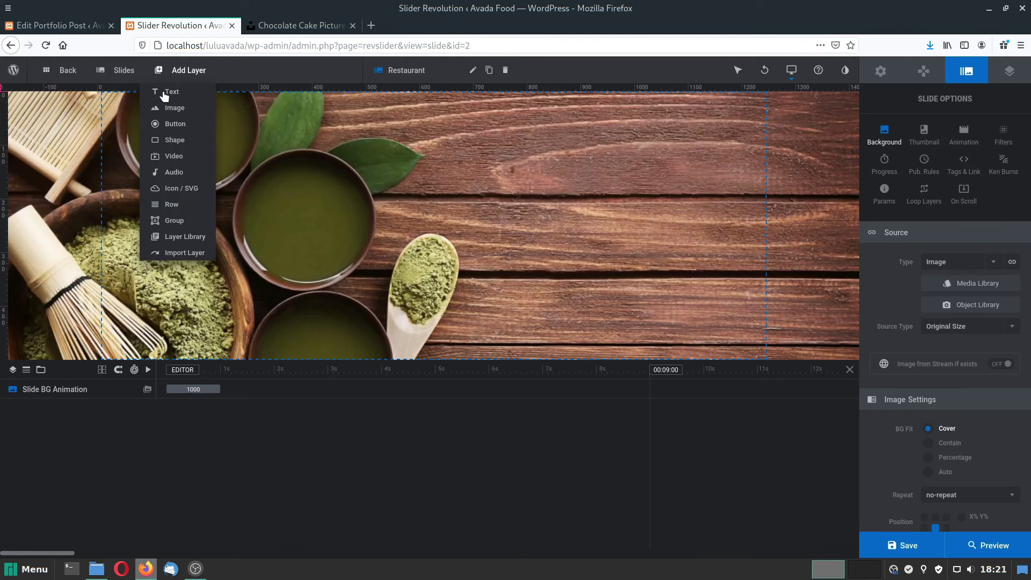
left_click(160, 94)
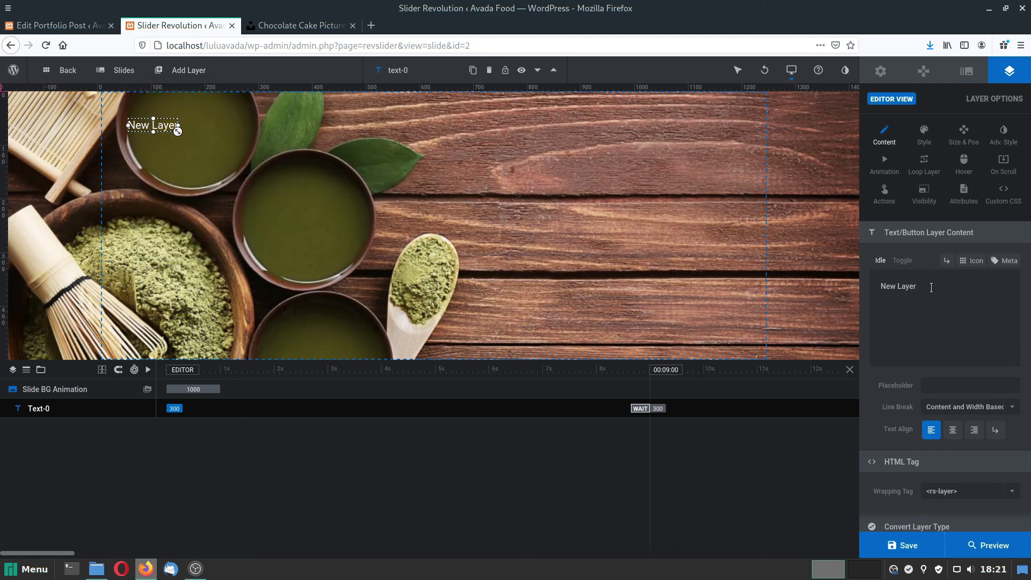
left_click_drag(931, 287, 810, 288)
type("R")
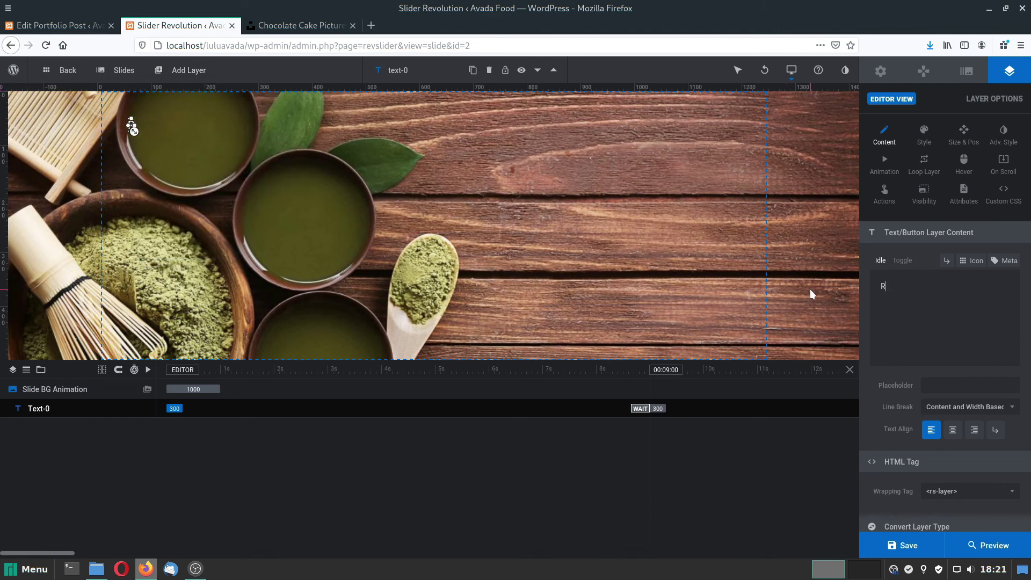
type("estaurant Chez LM")
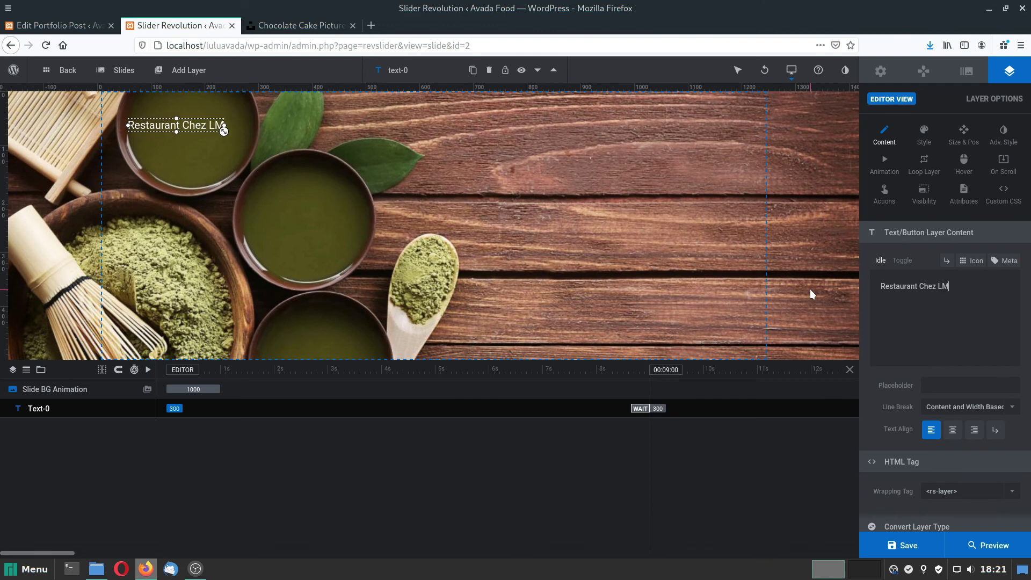
left_click(963, 134)
left_click(939, 262)
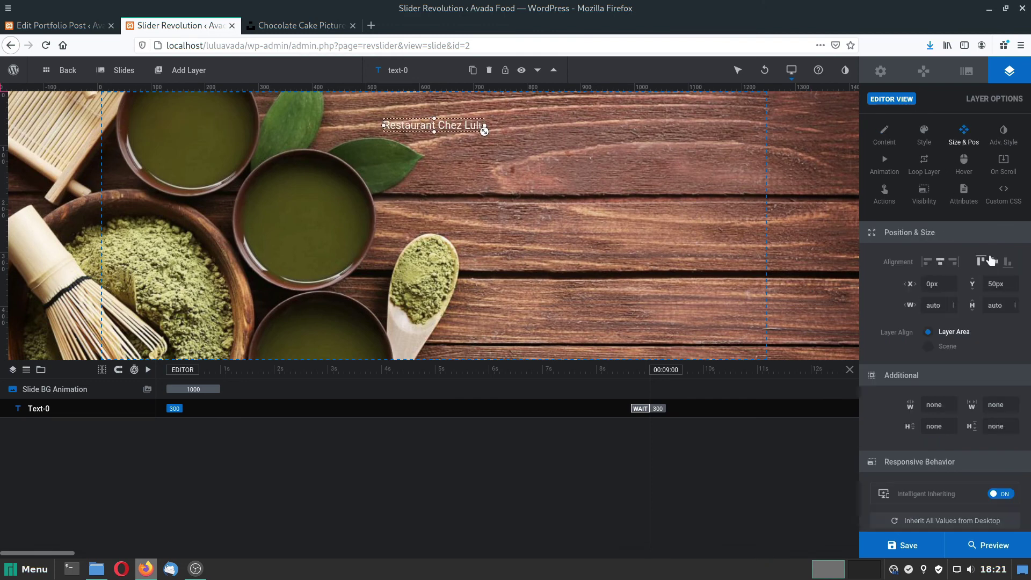
left_click(981, 261)
left_click(993, 261)
Style the title in 80px Courgette with 80px line height, save, and delay its entrance to about 1.5 s.
left_click(924, 134)
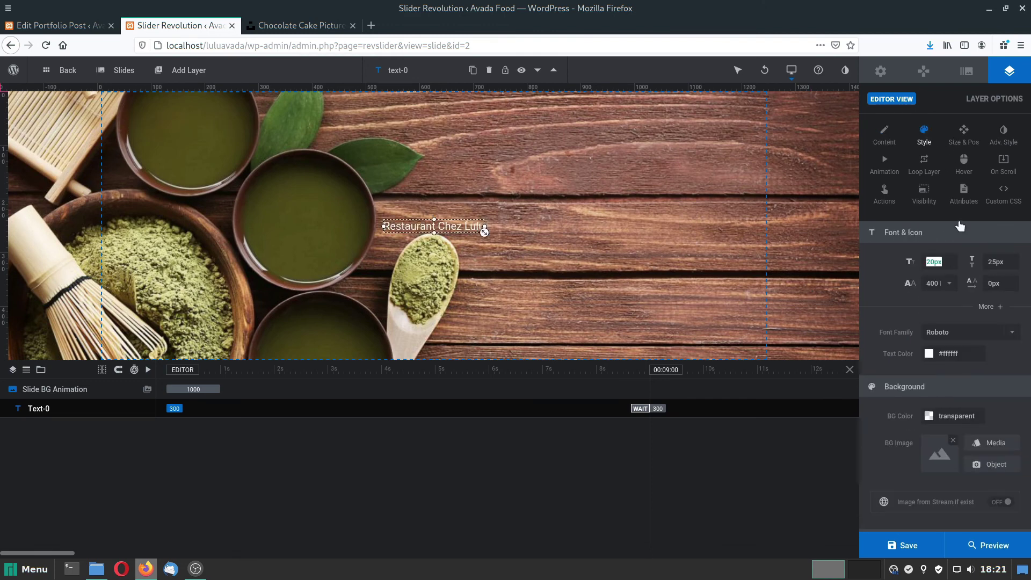
type("80")
key("Return")
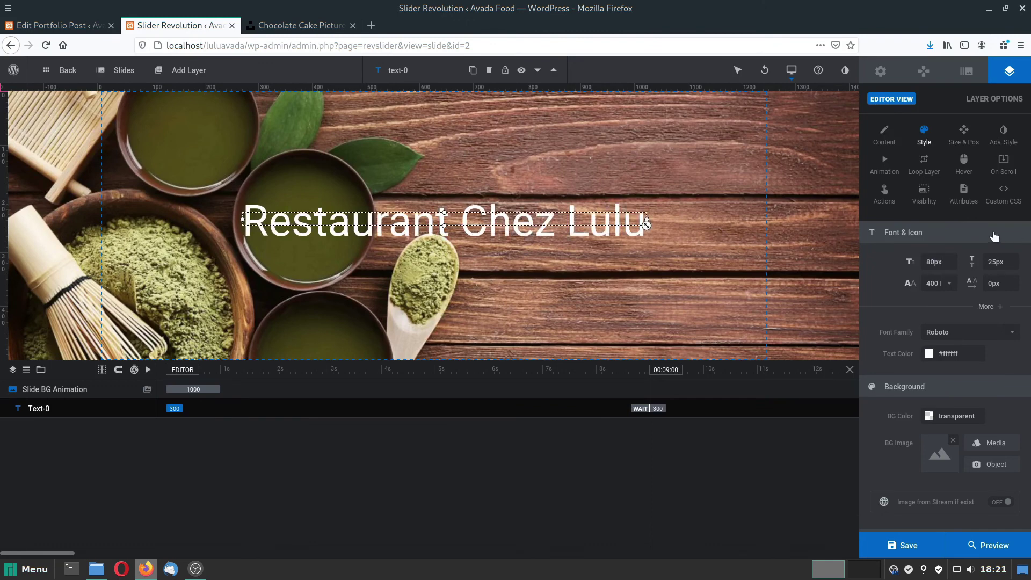
left_click_drag(988, 262, 1022, 264)
type("80")
key("Return")
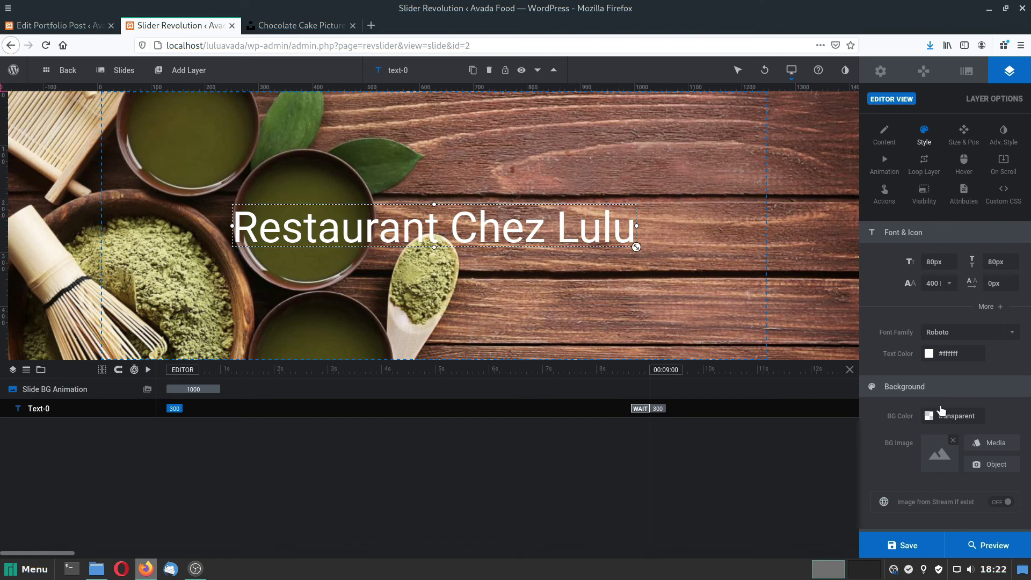
left_click(1013, 334)
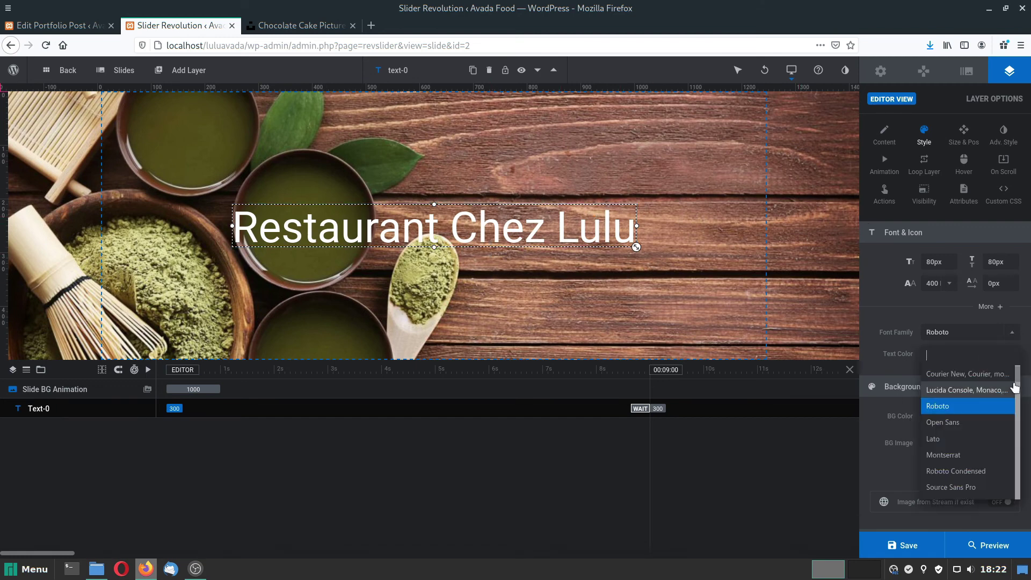
key("Return")
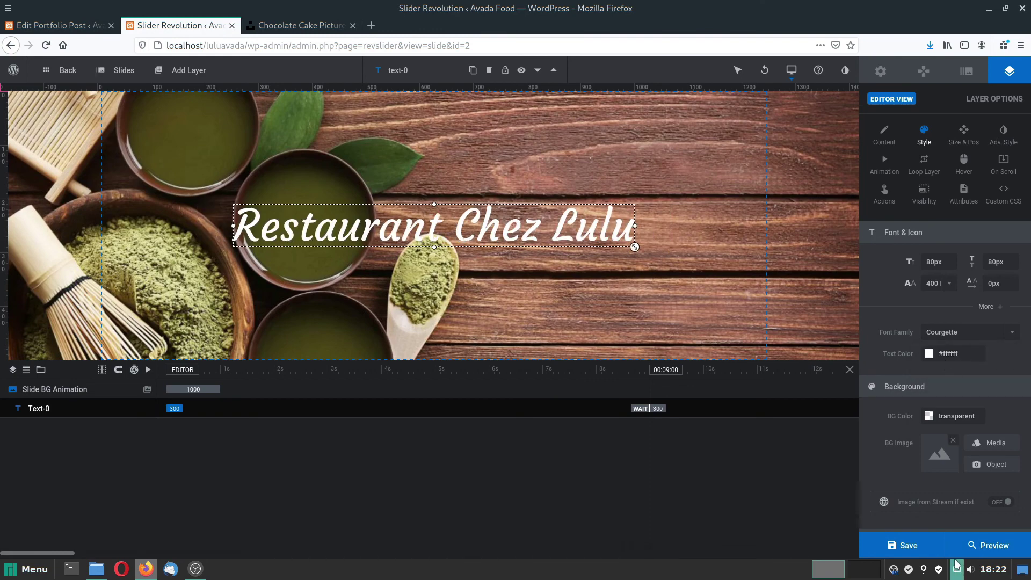
left_click(907, 545)
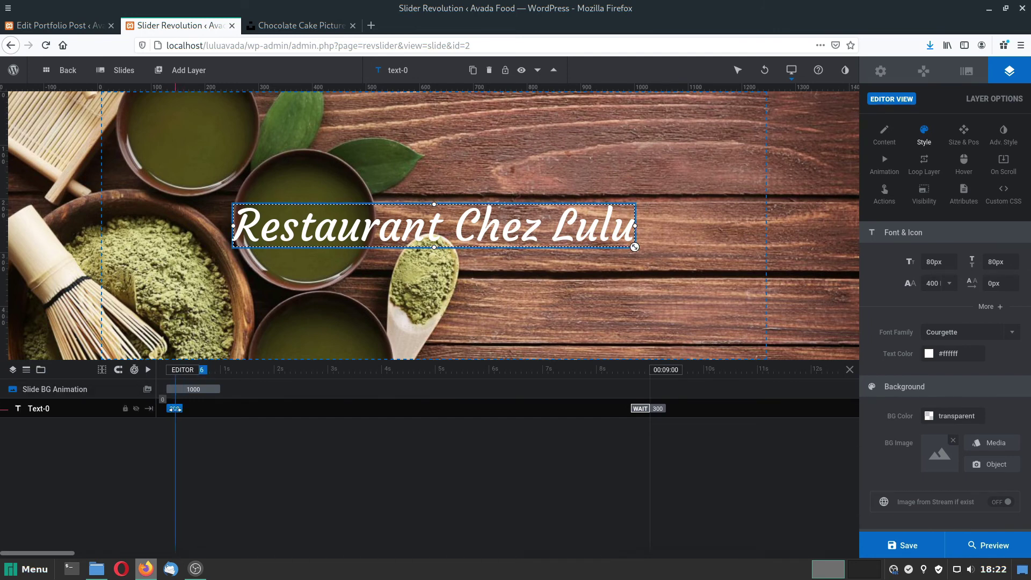
left_click_drag(173, 408, 256, 407)
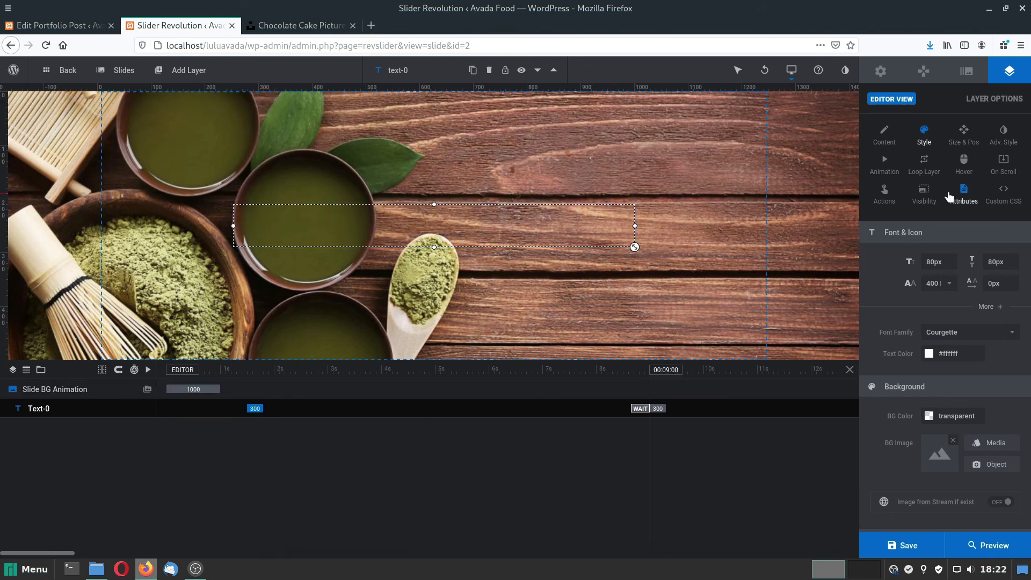
Give the title a Smooth Pop Up v.1 entrance lasting about 1430 ms and save.
left_click(885, 161)
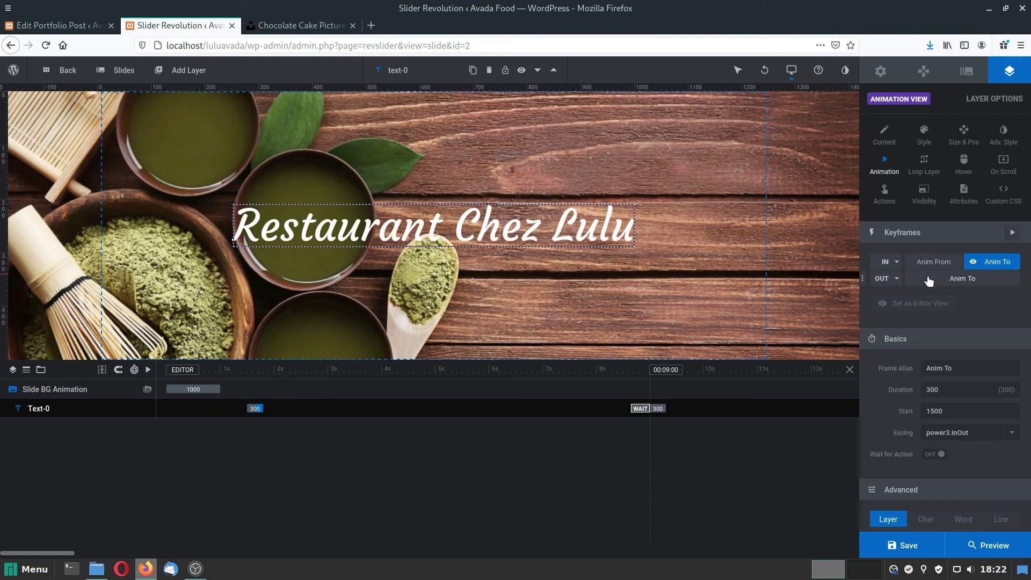
left_click(886, 263)
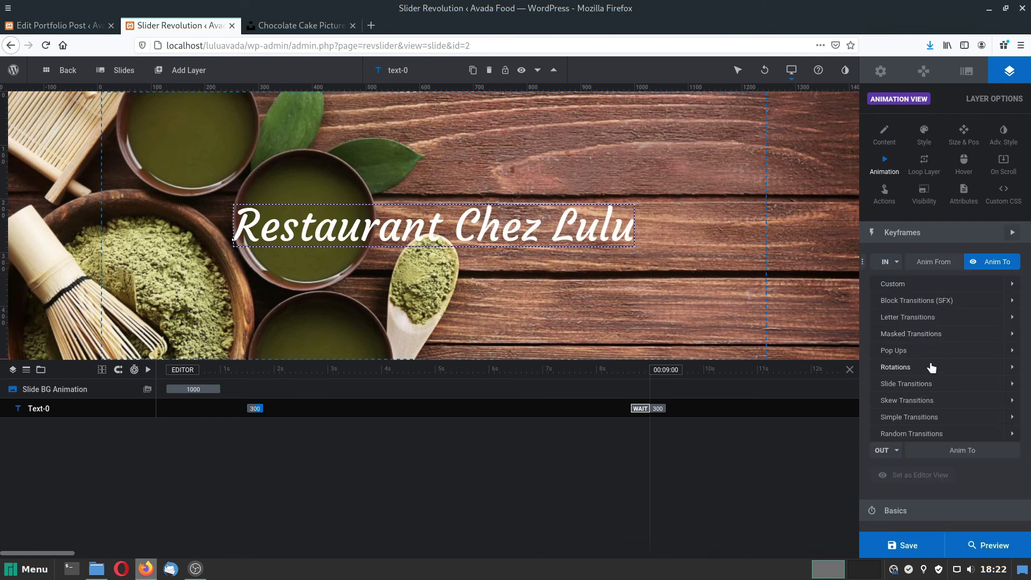
left_click(887, 354)
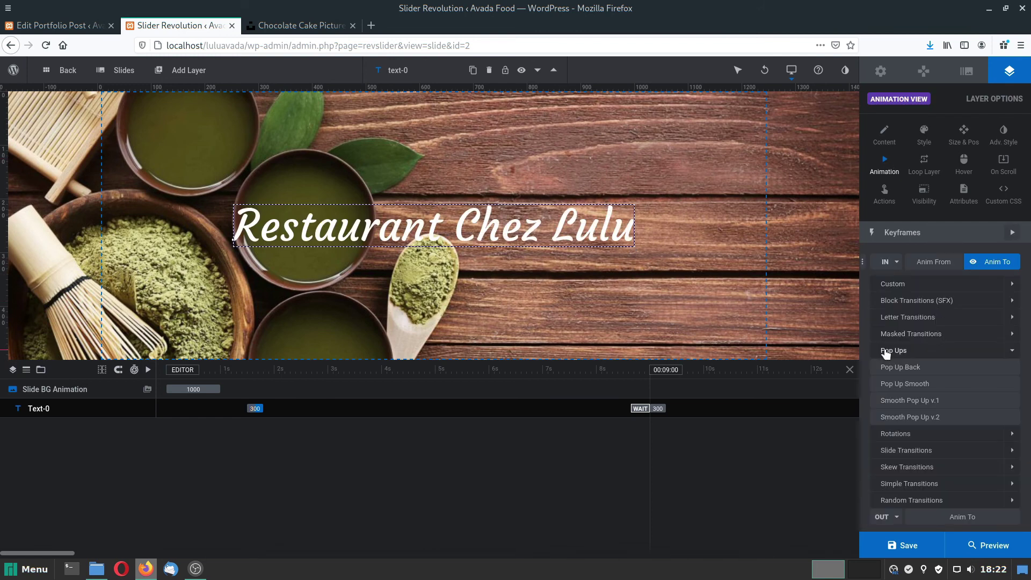
left_click(903, 401)
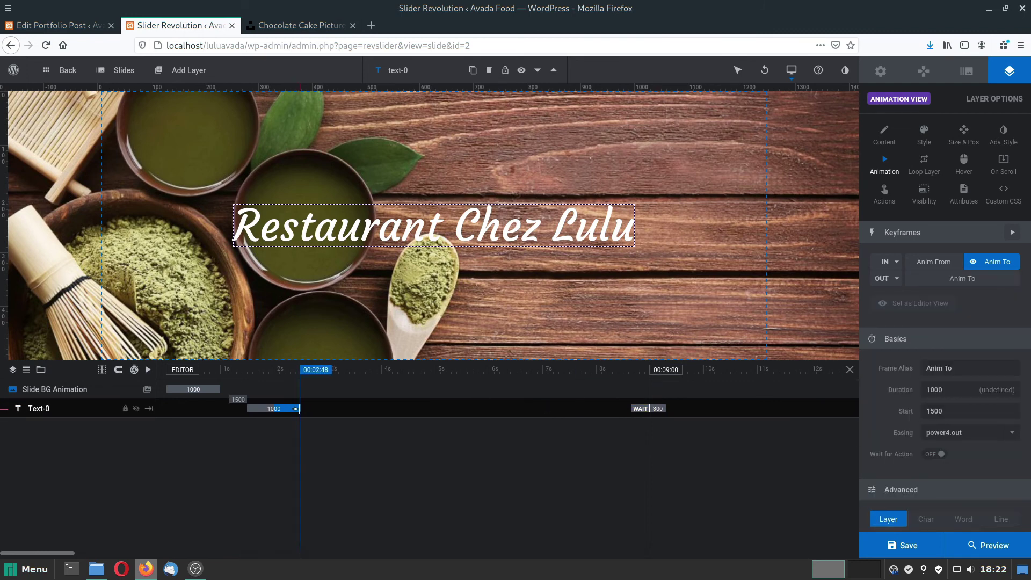
left_click_drag(296, 409, 320, 408)
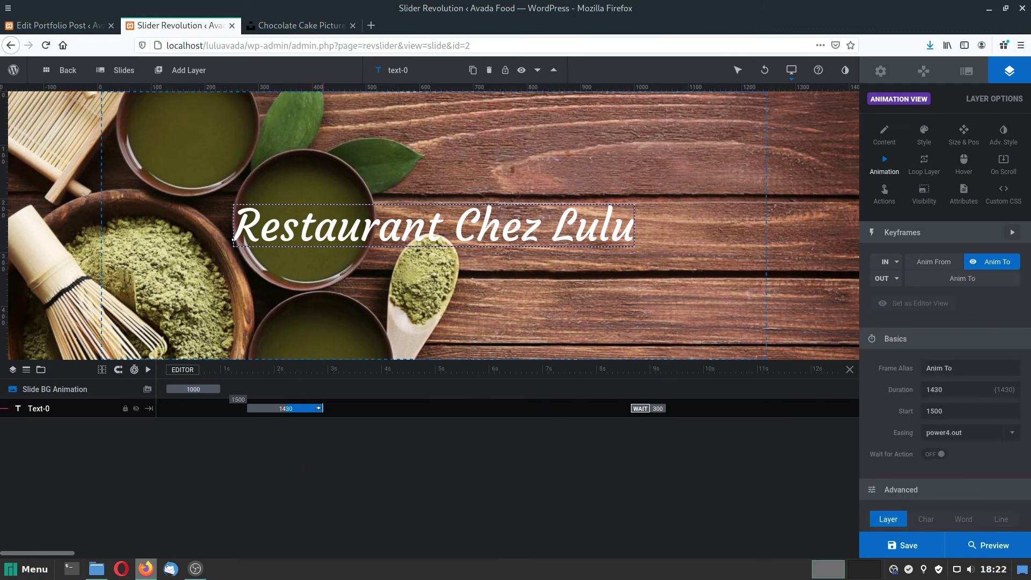
left_click(906, 545)
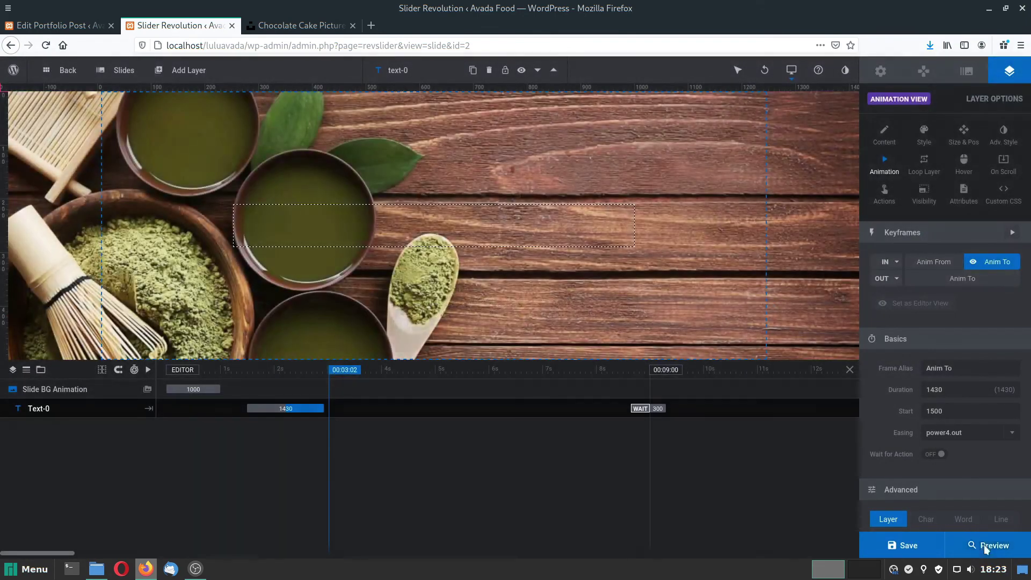
Preview the slider to check the title over the matcha photo.
left_click(984, 544)
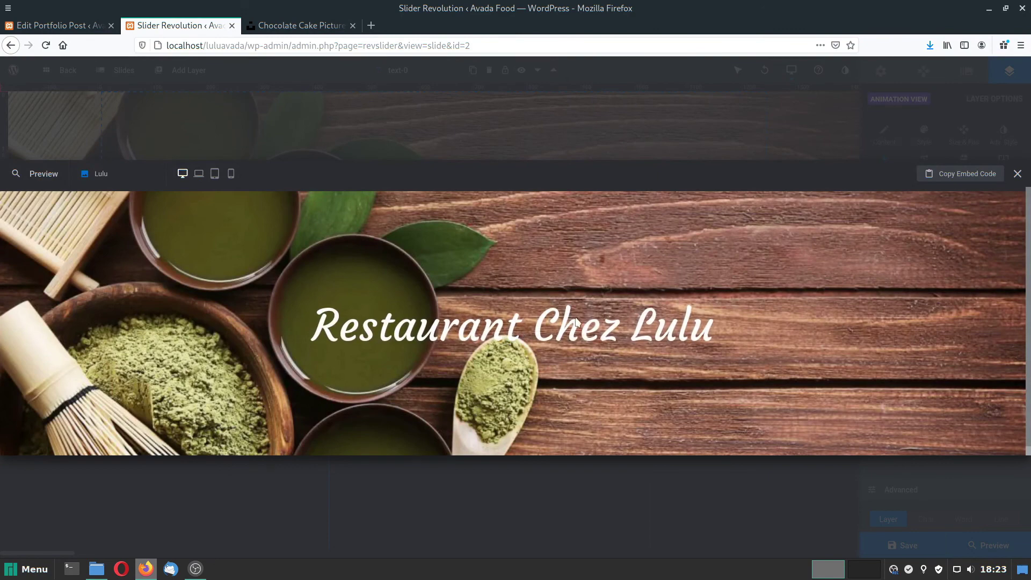
left_click(1019, 175)
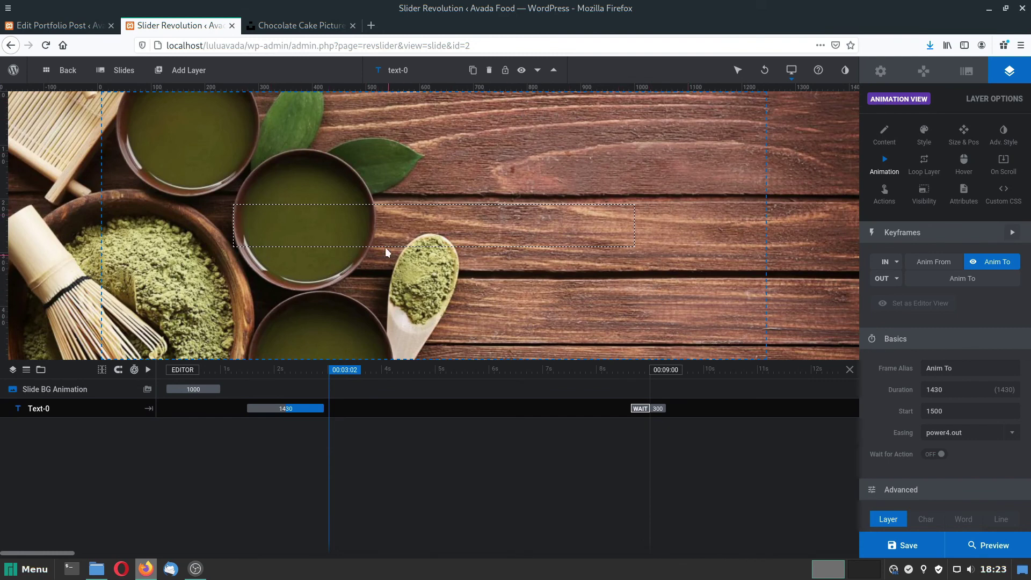
left_click(965, 72)
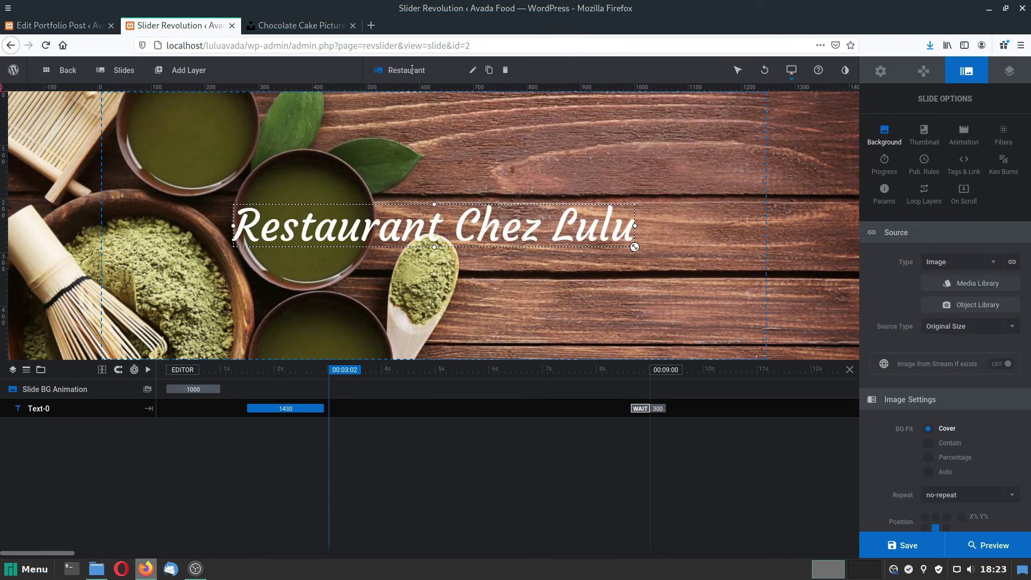
Add a new blank slide and name it Cuisine.
left_click(124, 71)
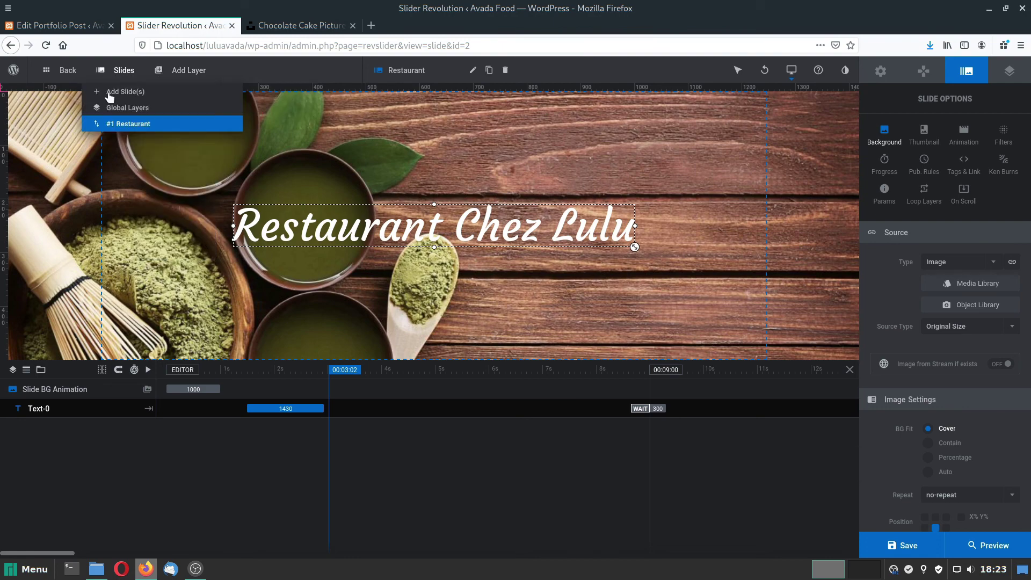
mouse_move(164, 97)
left_click(289, 92)
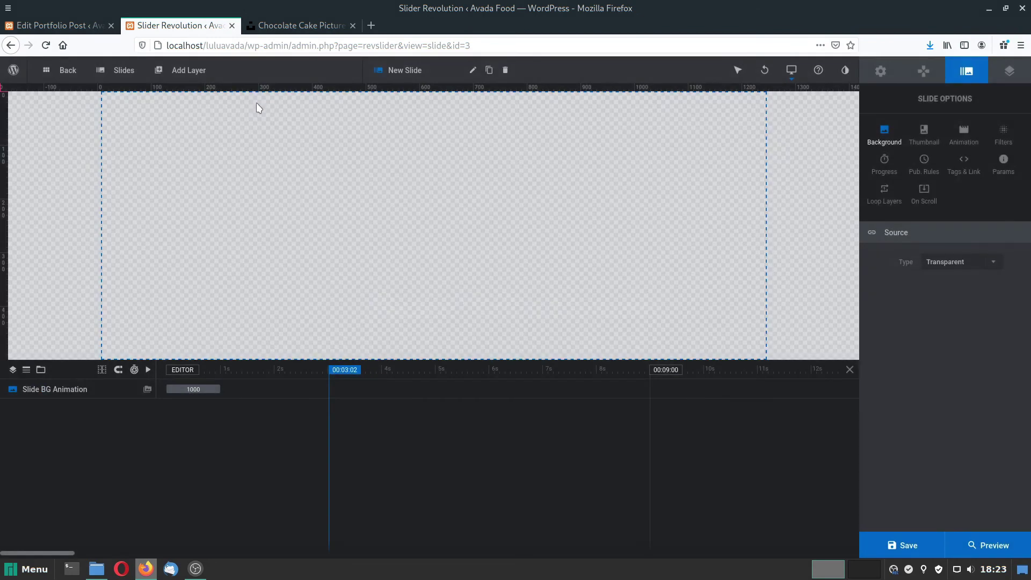
left_click(410, 70)
type("Cuisine")
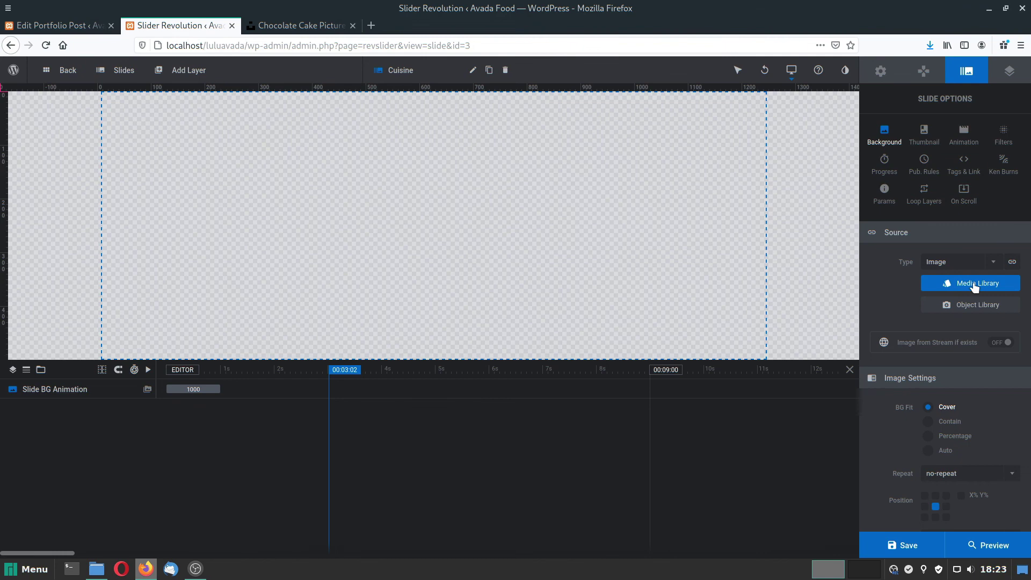
Set the restaurant terrace photo, resized to 1240 × 816, as the Cuisine slide background.
left_click(975, 287)
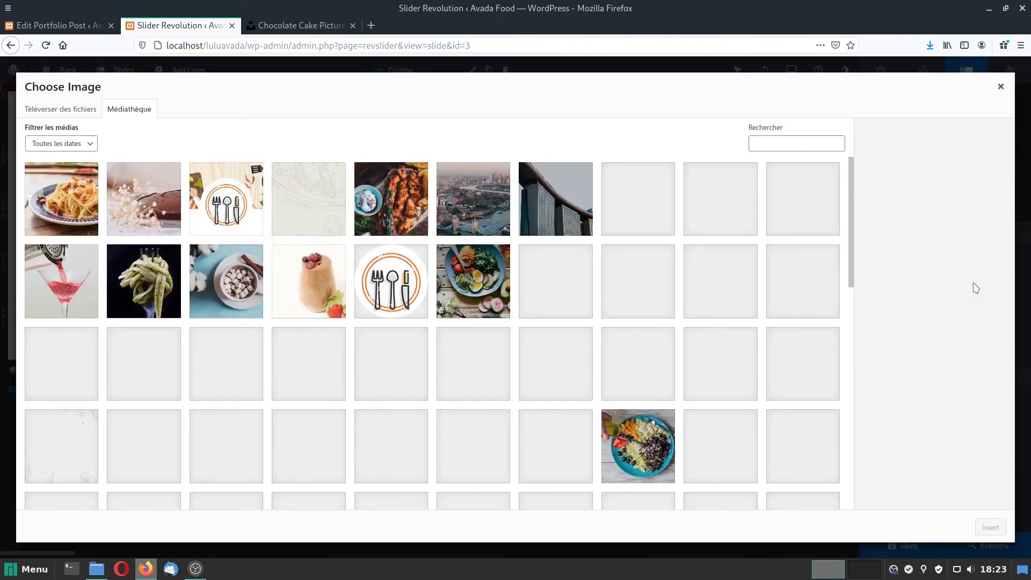
scroll(786, 223, "down", 3)
left_click(795, 220)
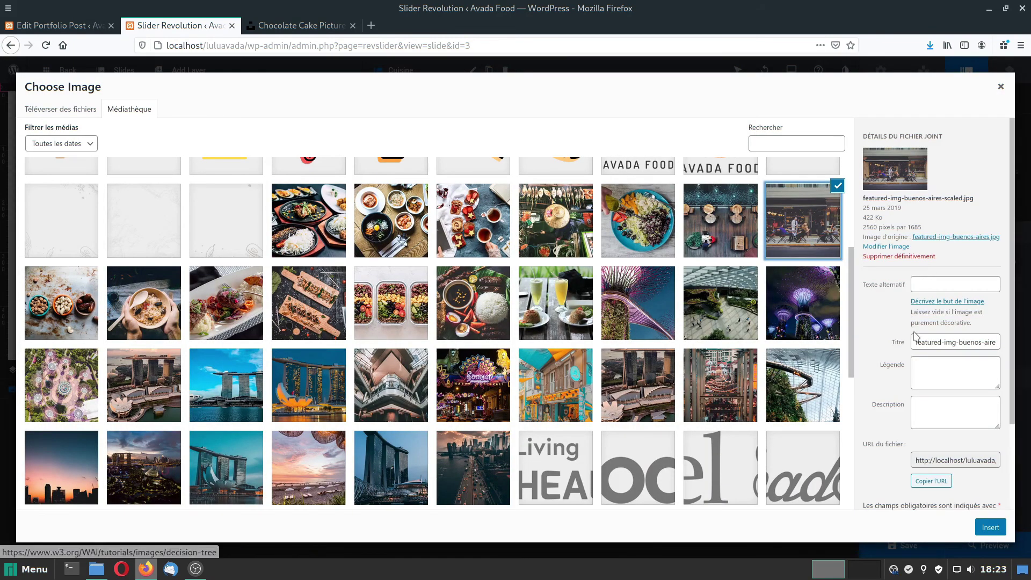
left_click(887, 248)
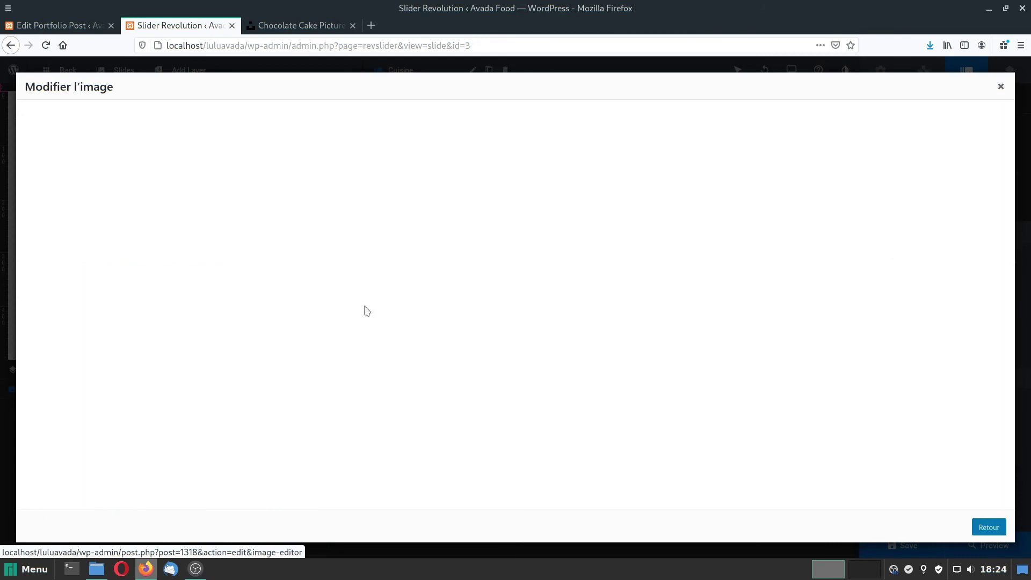
left_click_drag(896, 163, 807, 143)
type("1240")
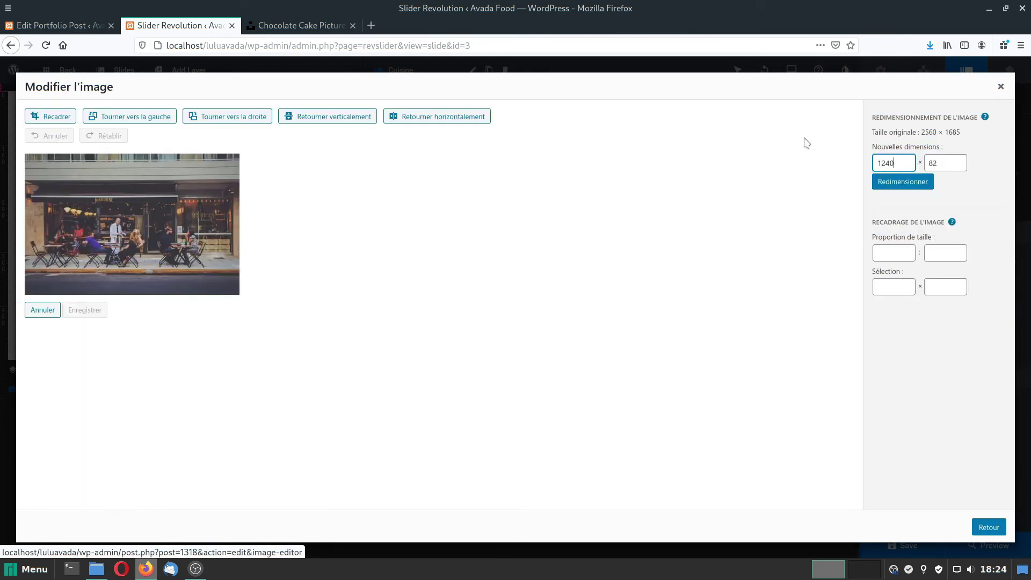
left_click(906, 183)
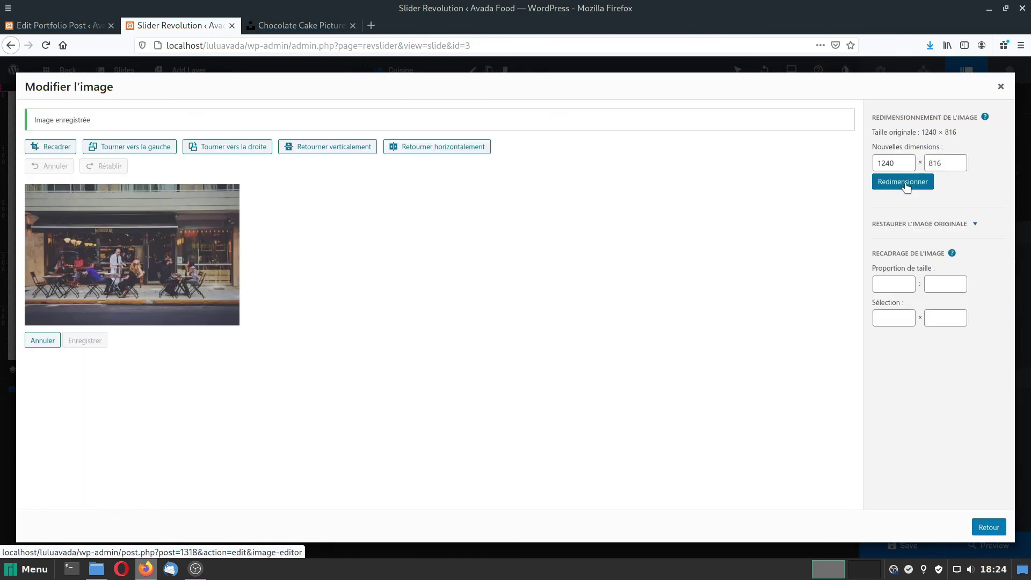
left_click(988, 527)
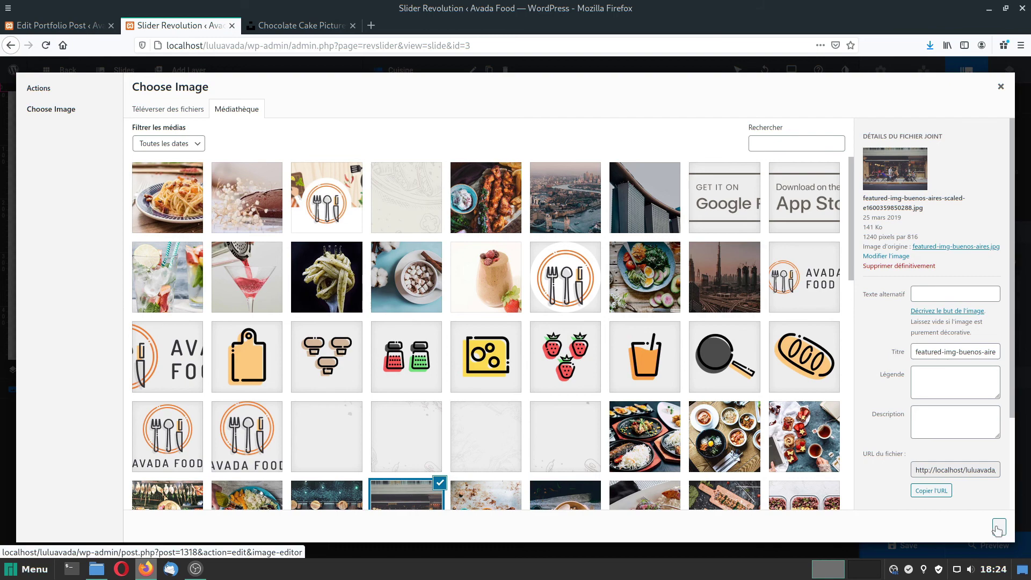
left_click(998, 530)
mouse_move(159, 71)
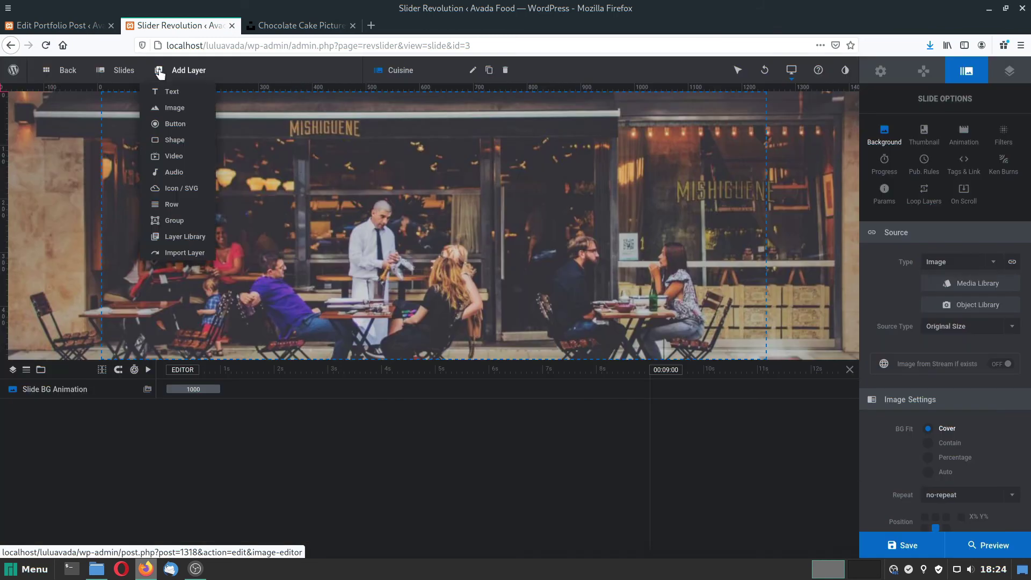
Add a text layer reading 'Cuisine traditionnelle française' centred on the slide.
left_click(169, 95)
type("Cuisin")
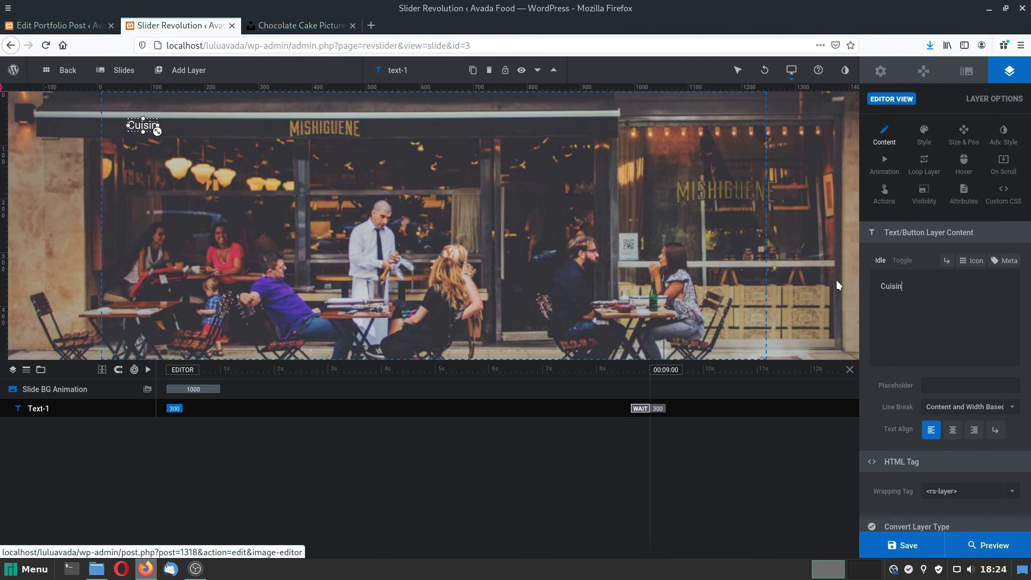
type("e traditi")
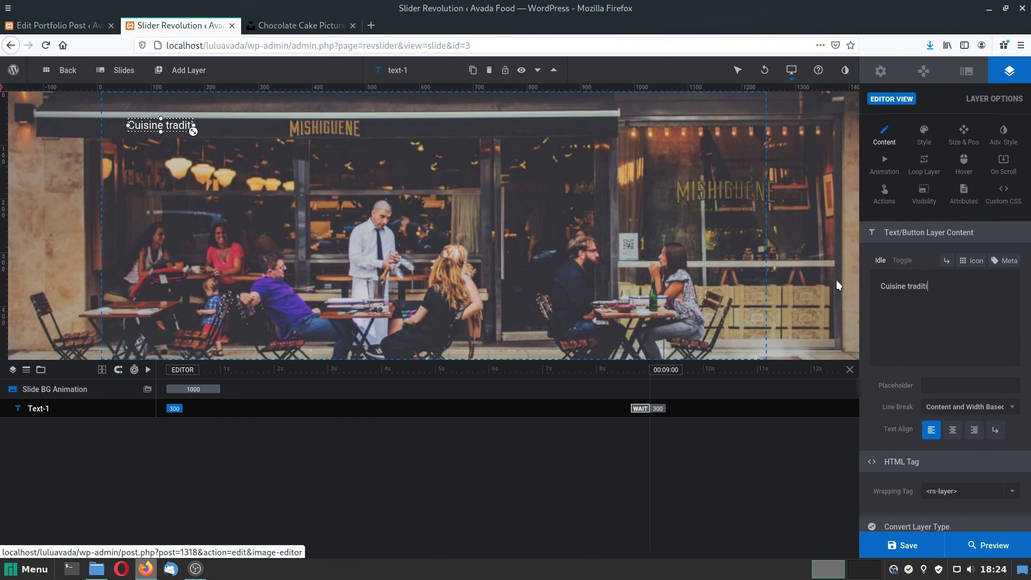
type("onnelle f")
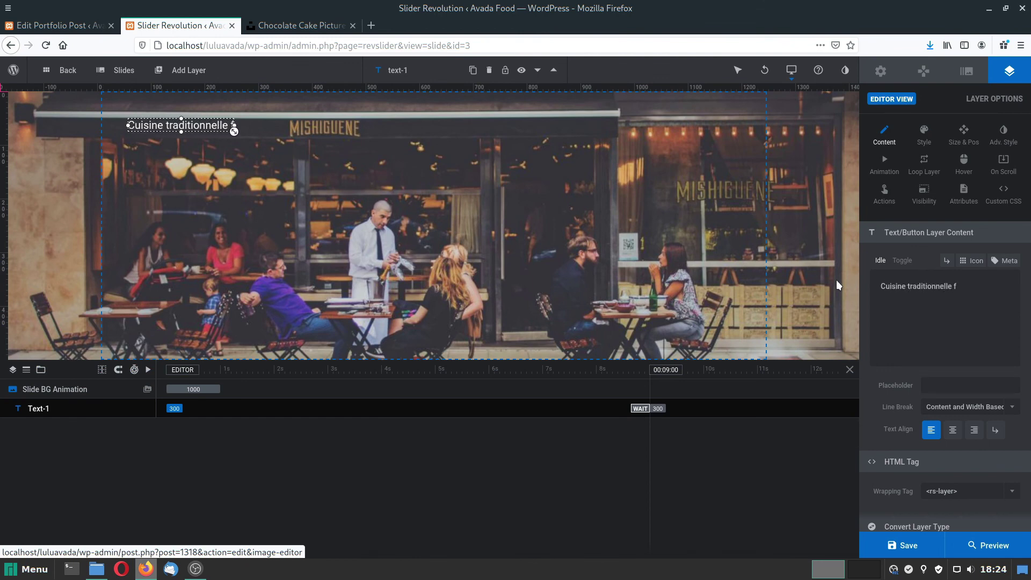
type("rançaise")
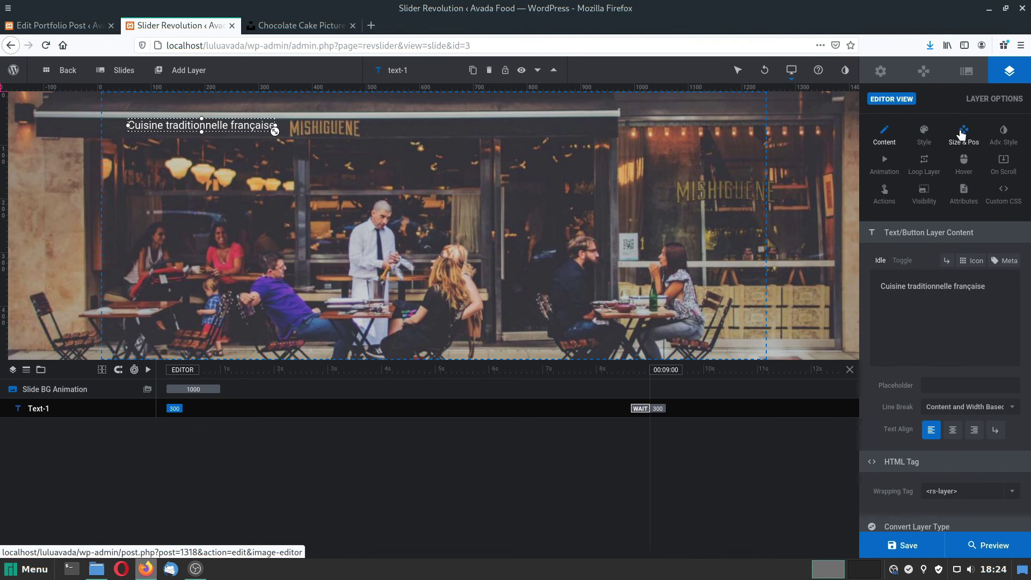
left_click(940, 262)
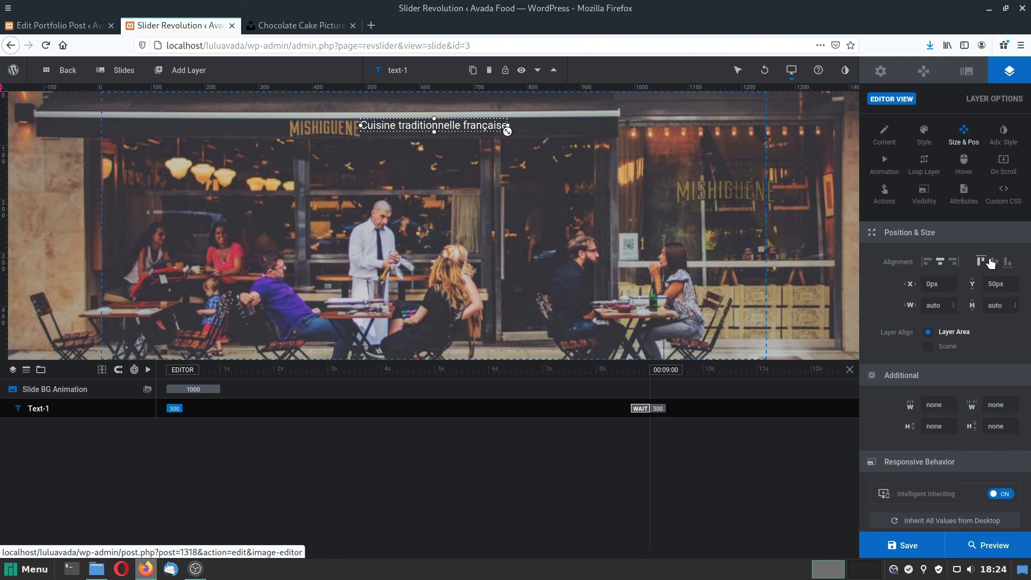
left_click(993, 262)
Style the title in Courgette with 80px font size and 80px line height.
left_click(923, 134)
left_click(944, 261)
type("80")
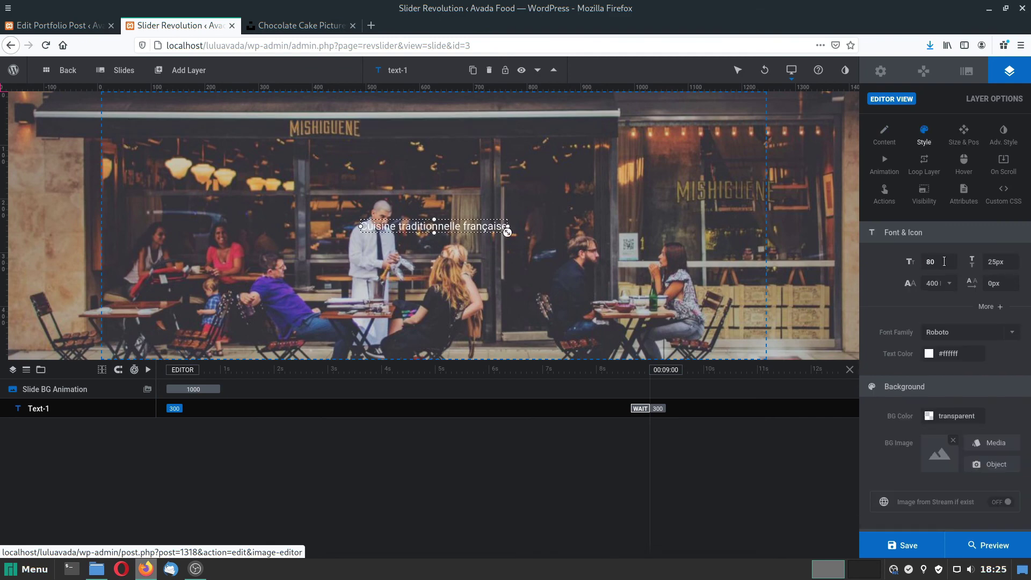
left_click(996, 262)
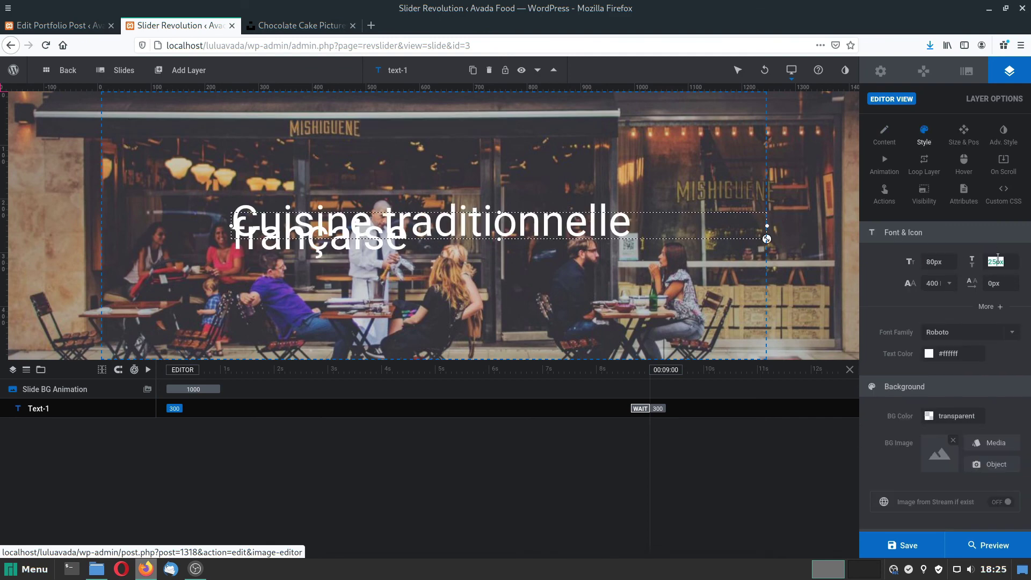
type("80")
key("Return")
left_click(992, 333)
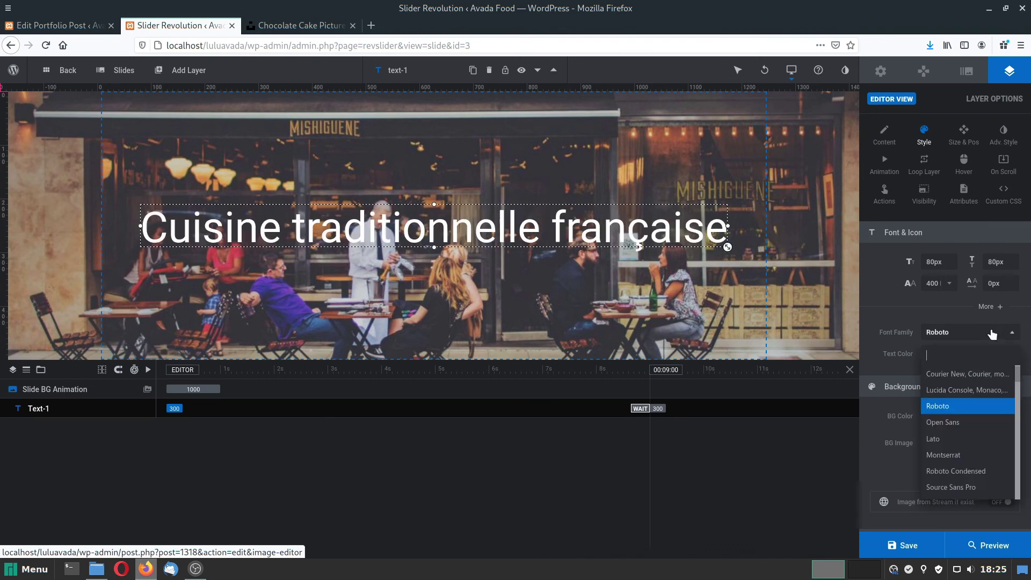
type("courgett")
key("Return")
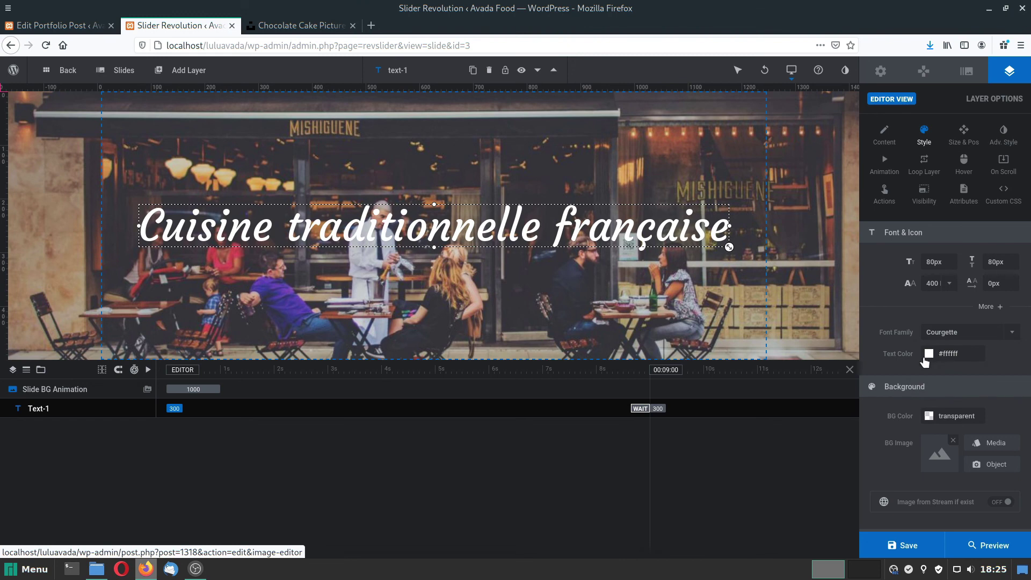
Give the Cuisine title a Flip From Top entrance starting at 1590 ms and save.
left_click(885, 162)
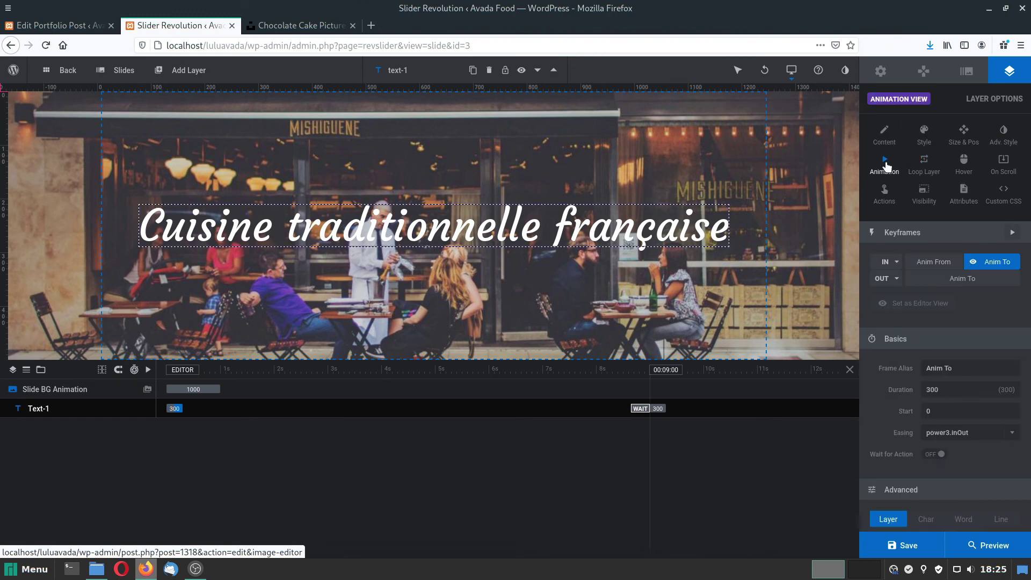
left_click(887, 265)
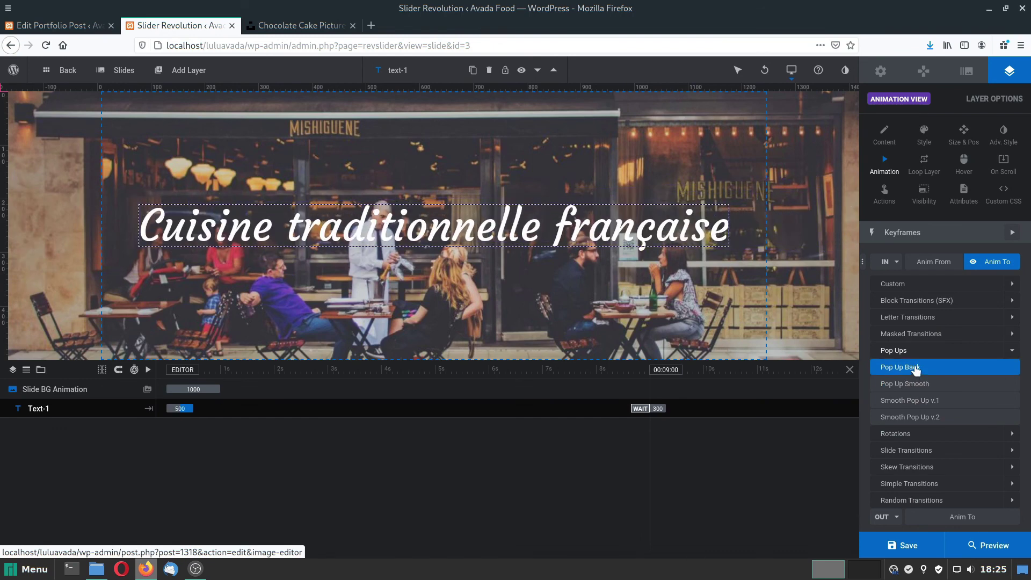
left_click(911, 435)
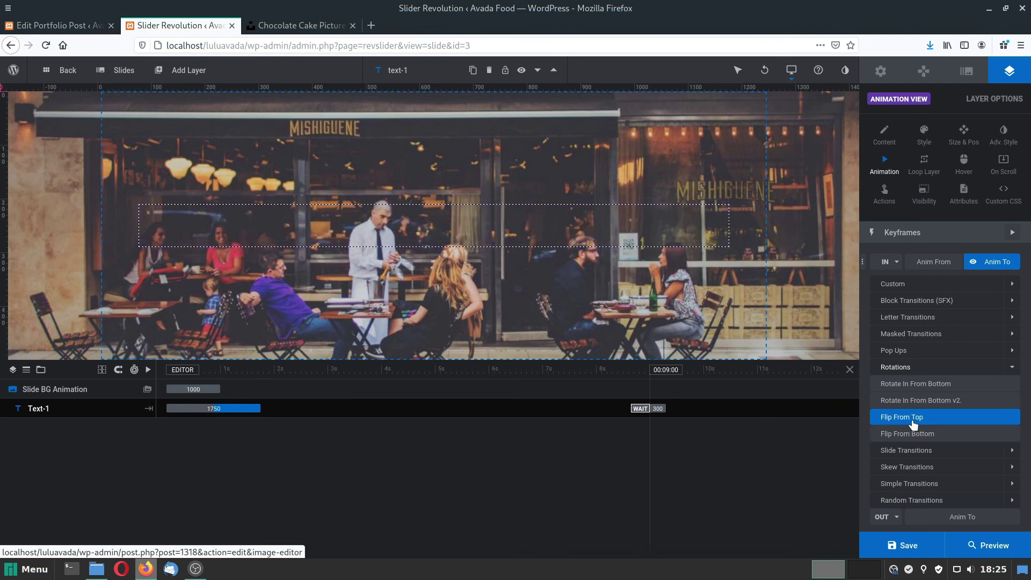
left_click(913, 417)
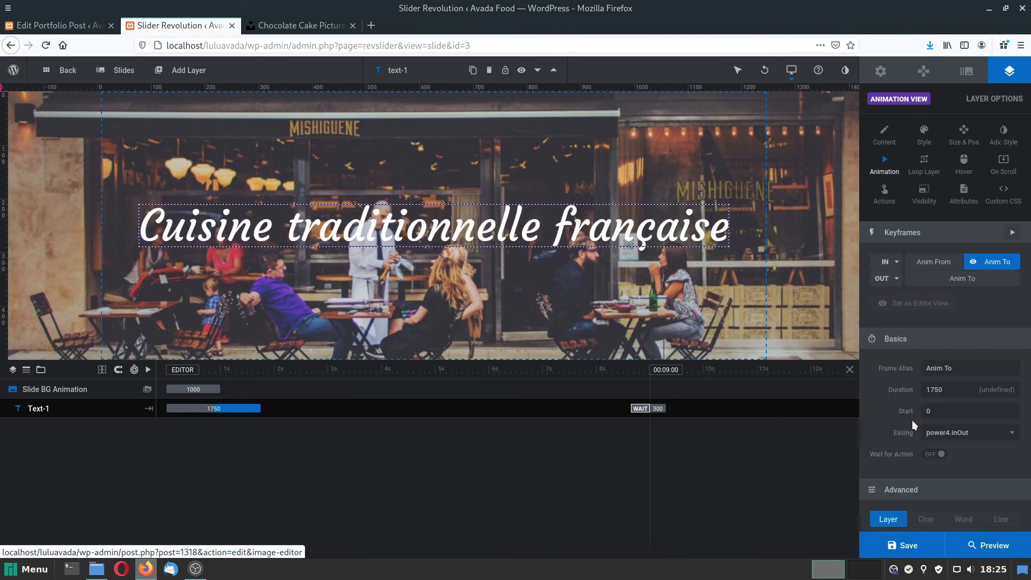
left_click(904, 546)
left_click_drag(178, 410, 263, 409)
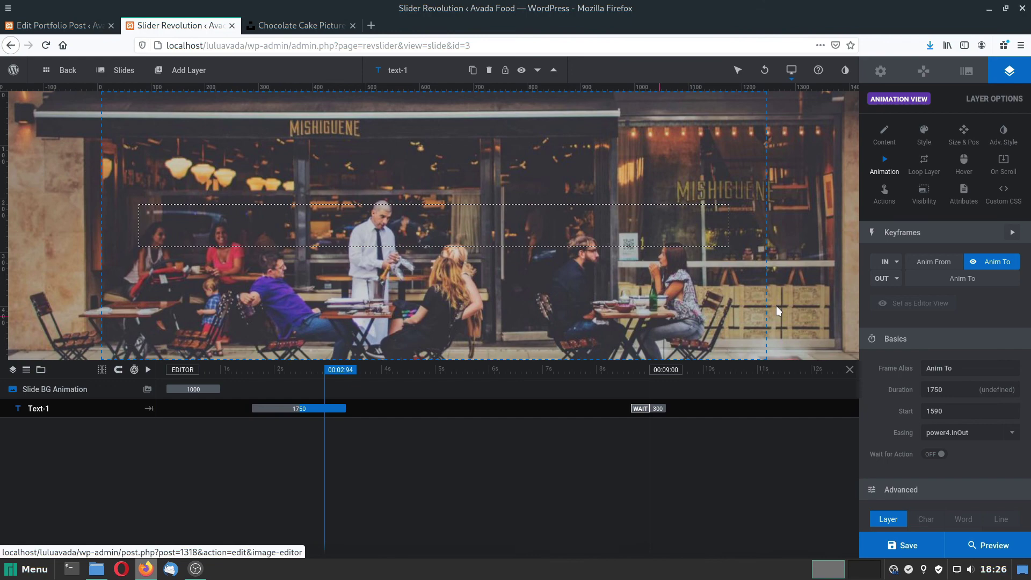
left_click(912, 545)
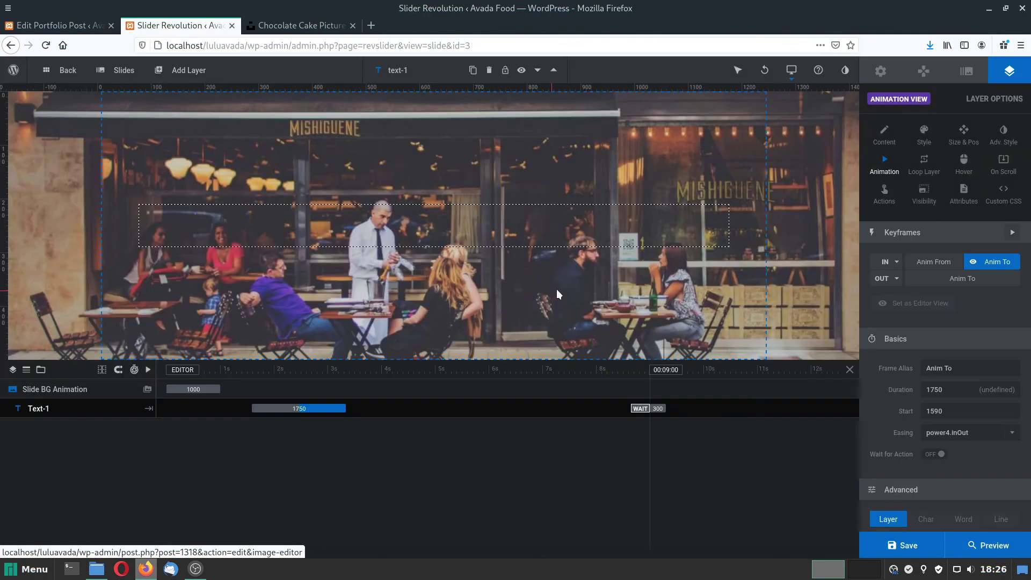
Leave the slider editor and open the Accueil page for editing.
left_click(55, 72)
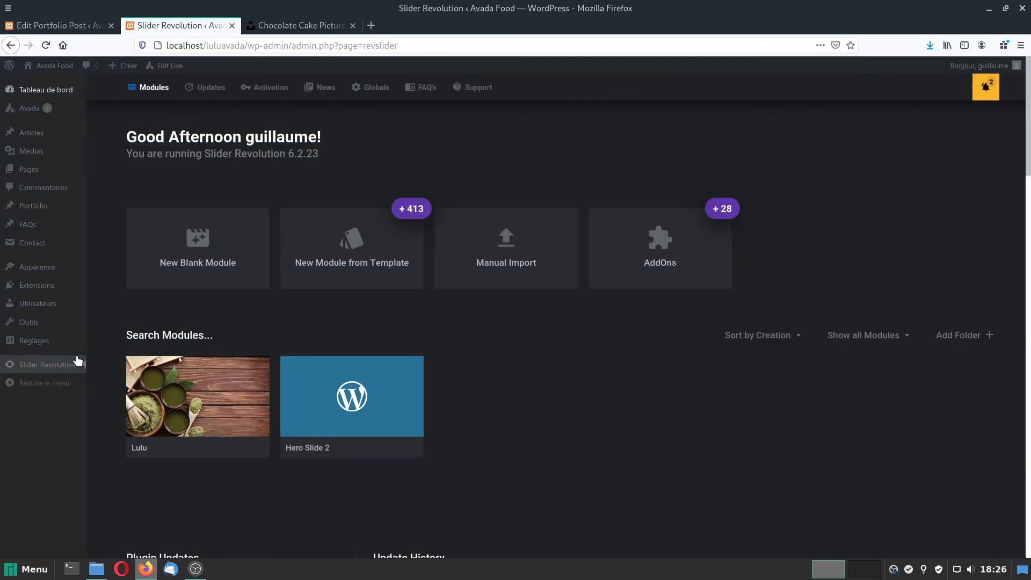
left_click(31, 170)
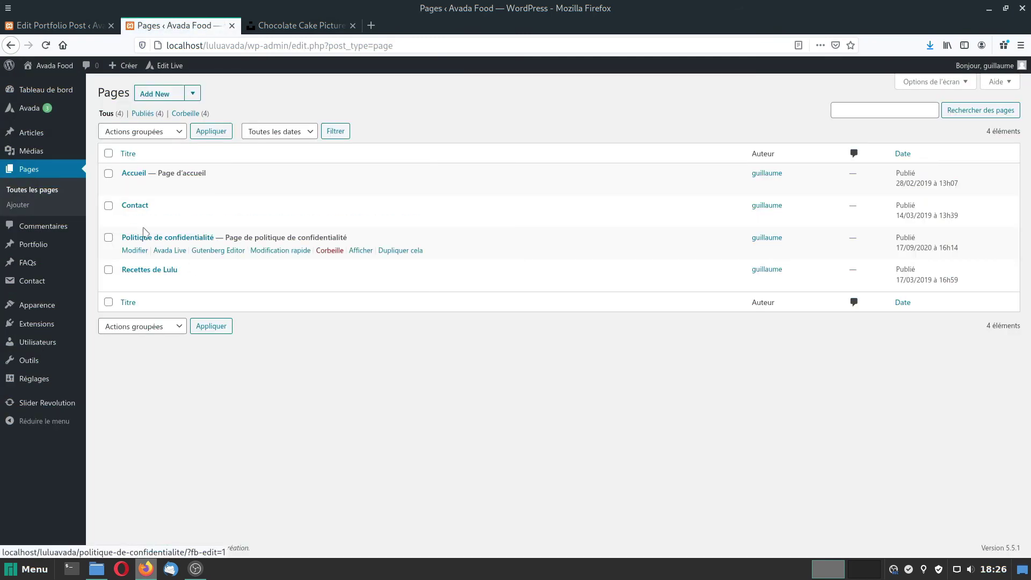
left_click(135, 175)
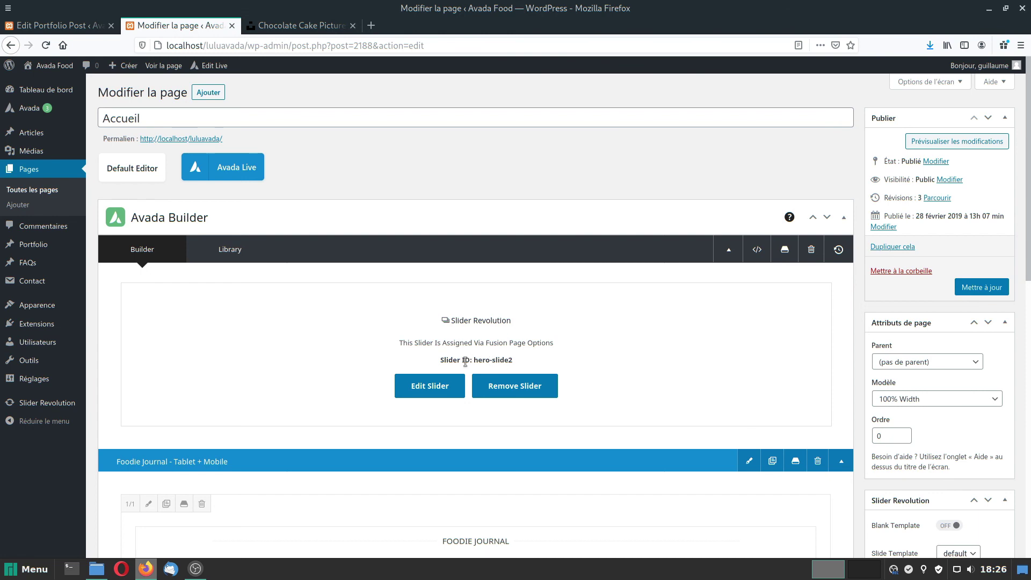
Choose the Lulu slider in Avada's page slider options and update the page.
left_click_drag(1027, 108, 994, 391)
left_click(582, 295)
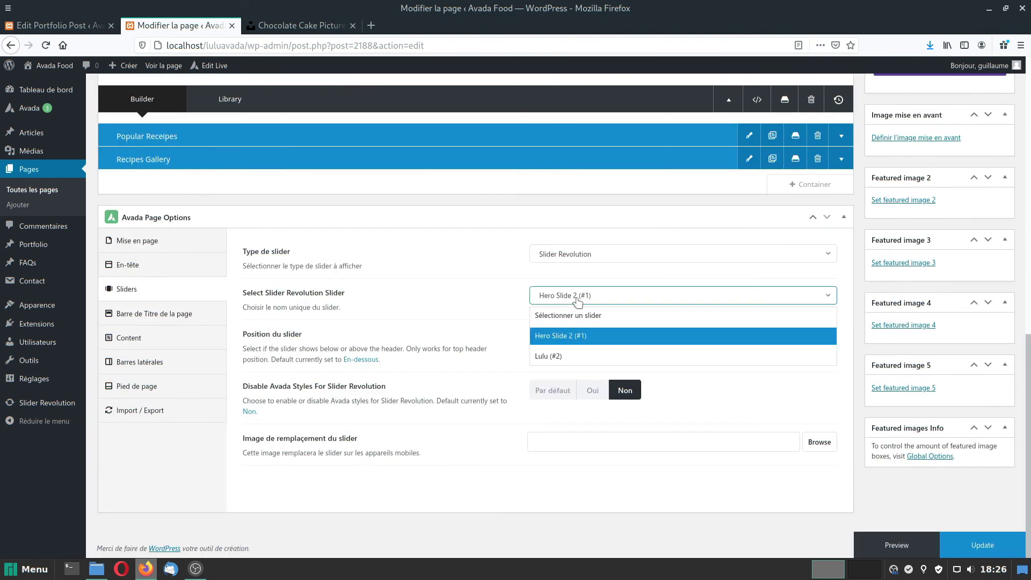
left_click(546, 357)
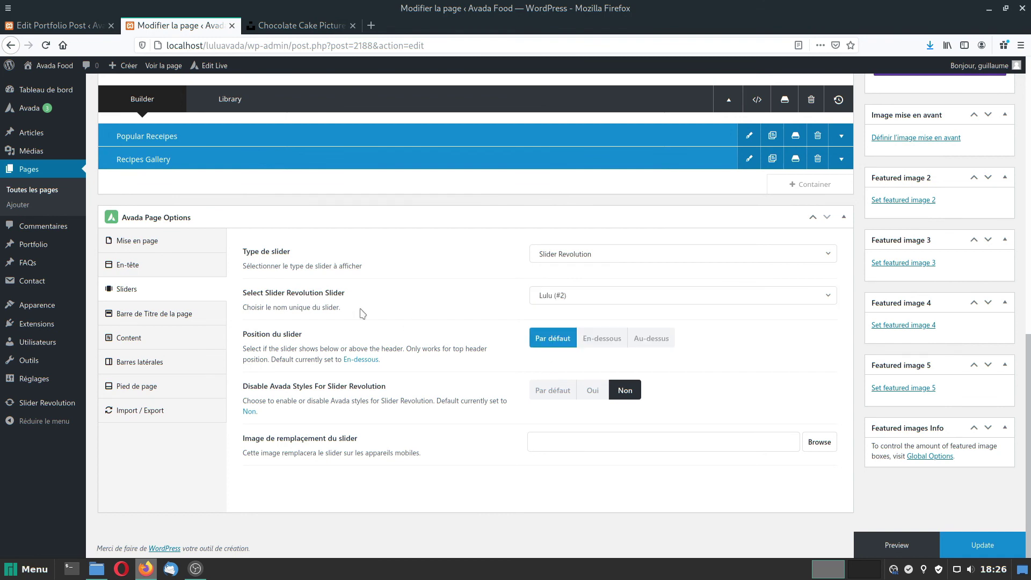
left_click(988, 545)
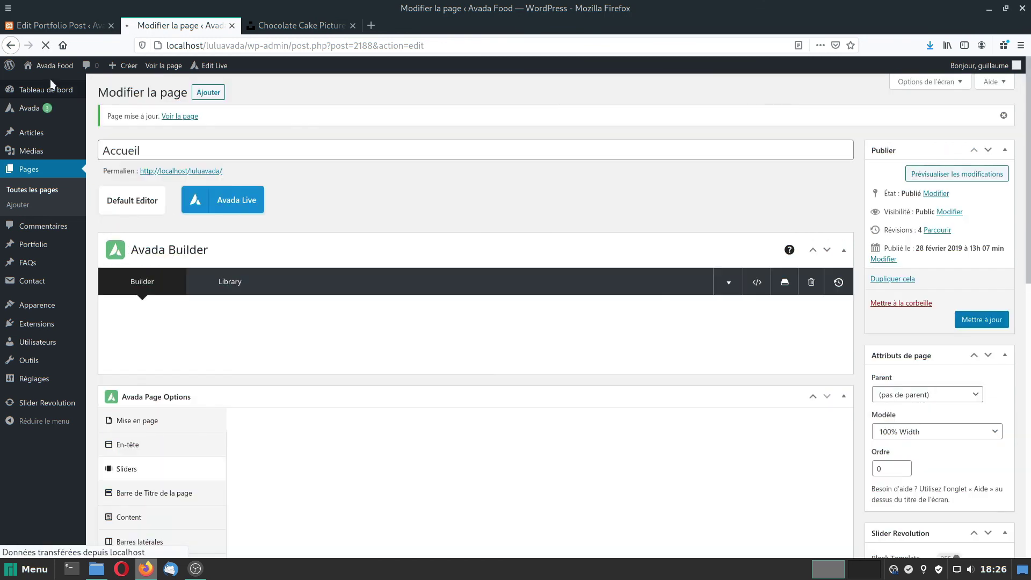
mouse_move(46, 66)
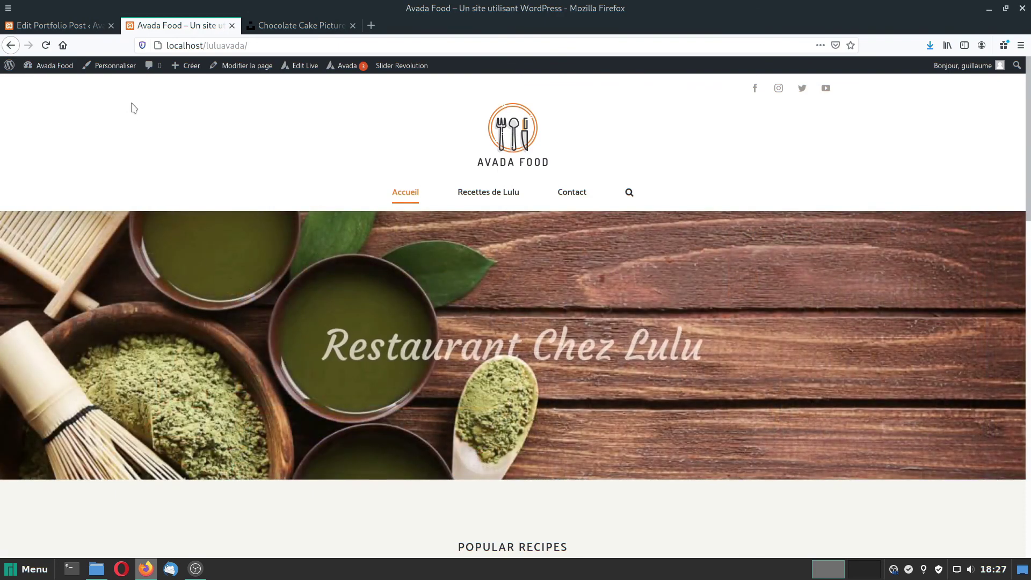
Reopen the Lulu module, set its default slide duration to 4000 ms, and save.
left_click(413, 67)
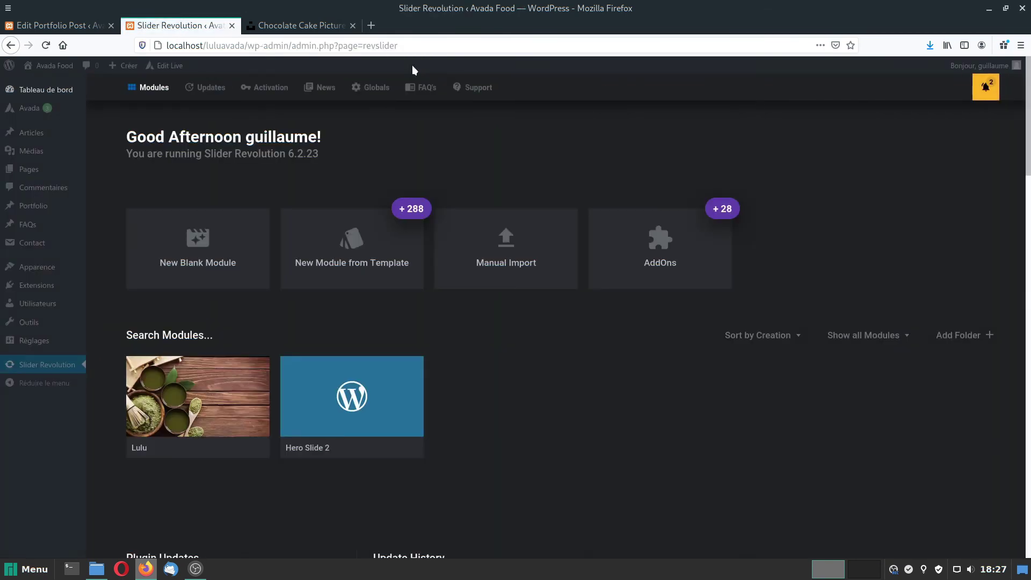
left_click(181, 400)
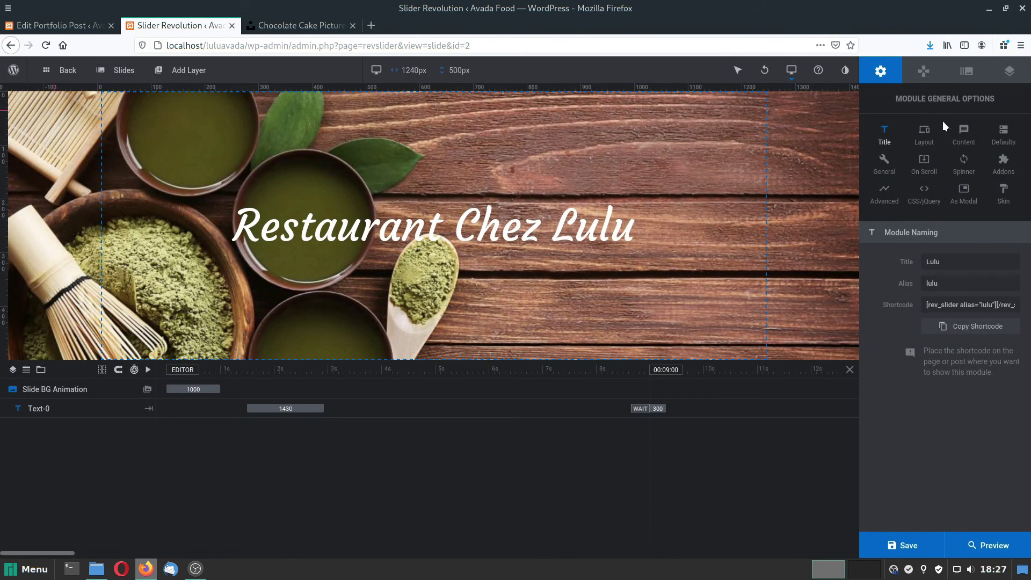
left_click(1003, 134)
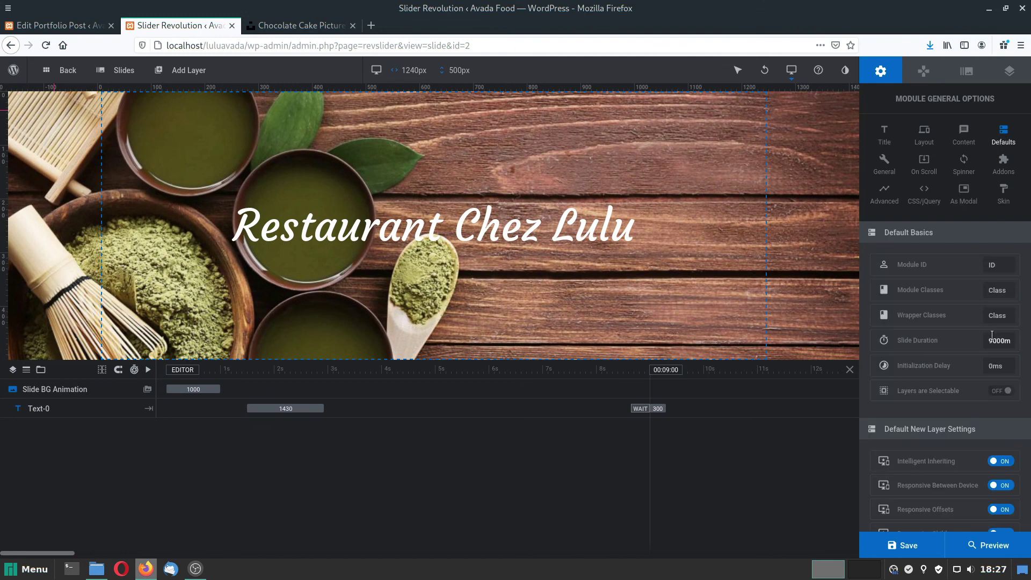
left_click_drag(989, 341, 1002, 338)
type("400")
left_click(917, 549)
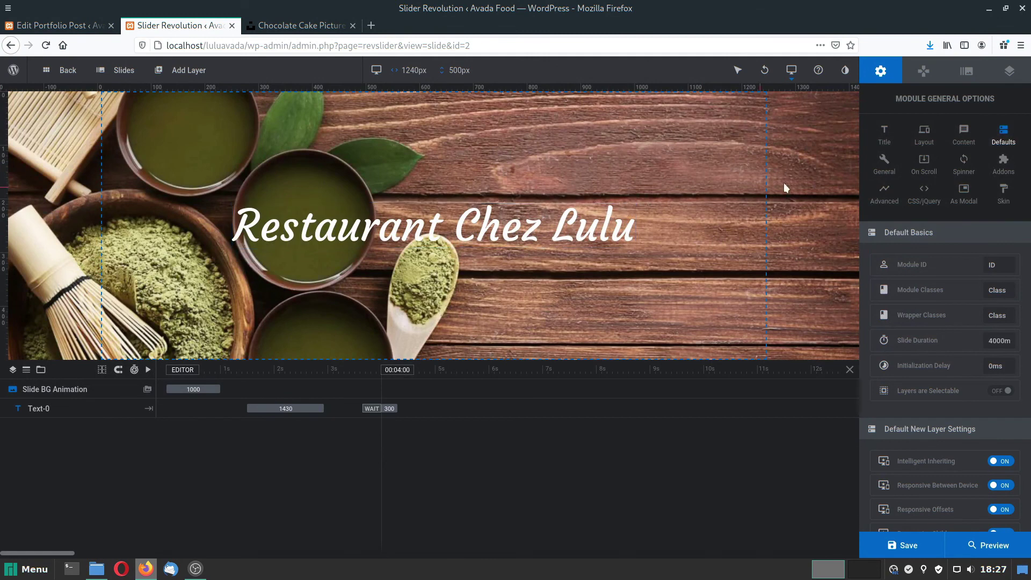
left_click(973, 74)
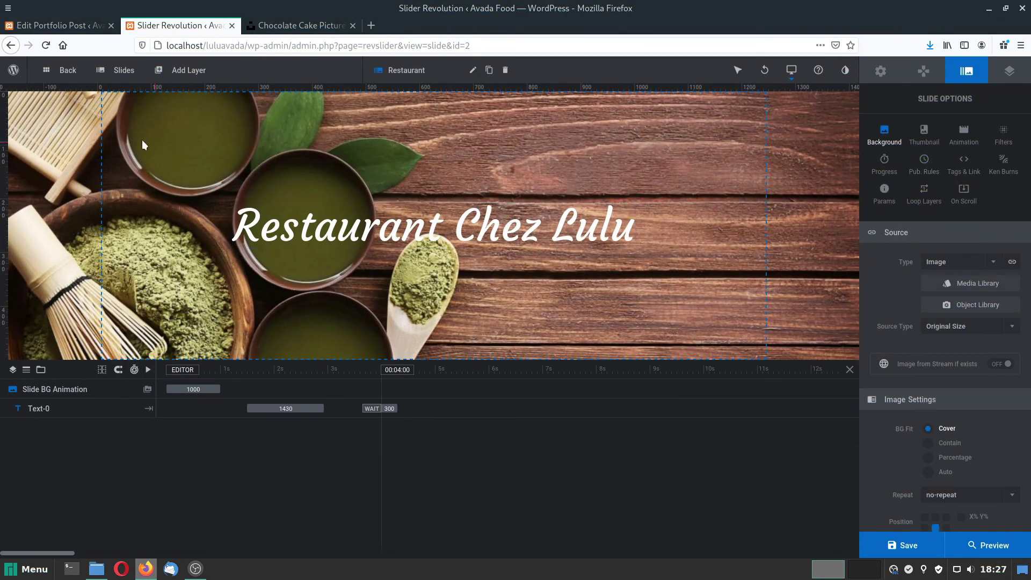
Add a Parallax to Bottom transition to the Cuisine slide.
left_click(187, 70)
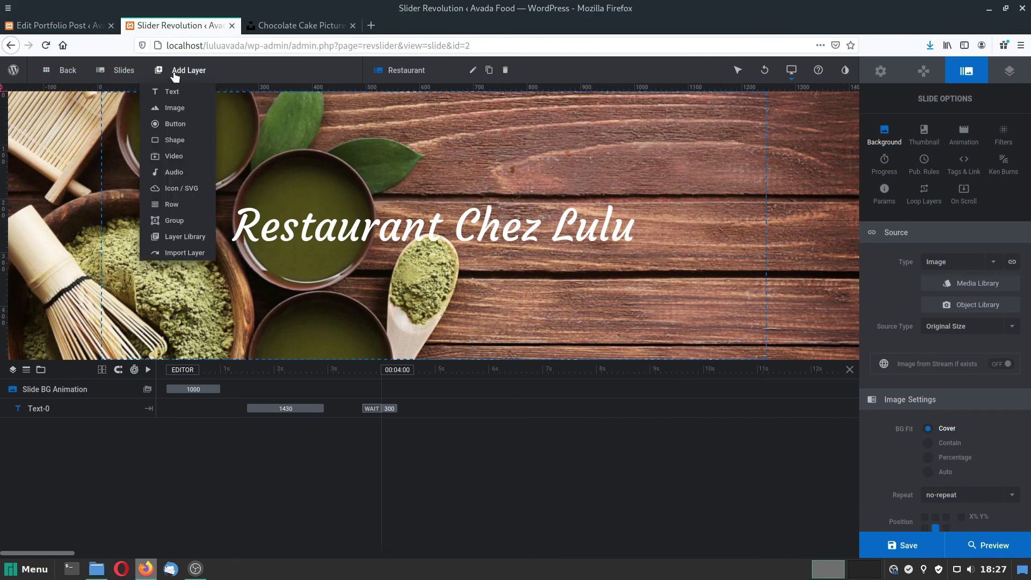
mouse_move(117, 73)
left_click(126, 138)
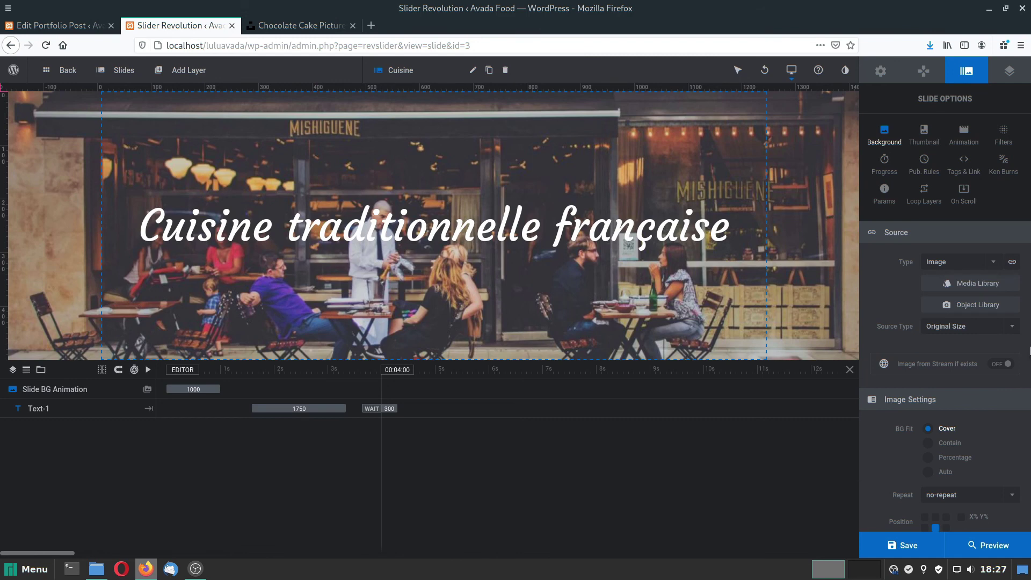
left_click(963, 133)
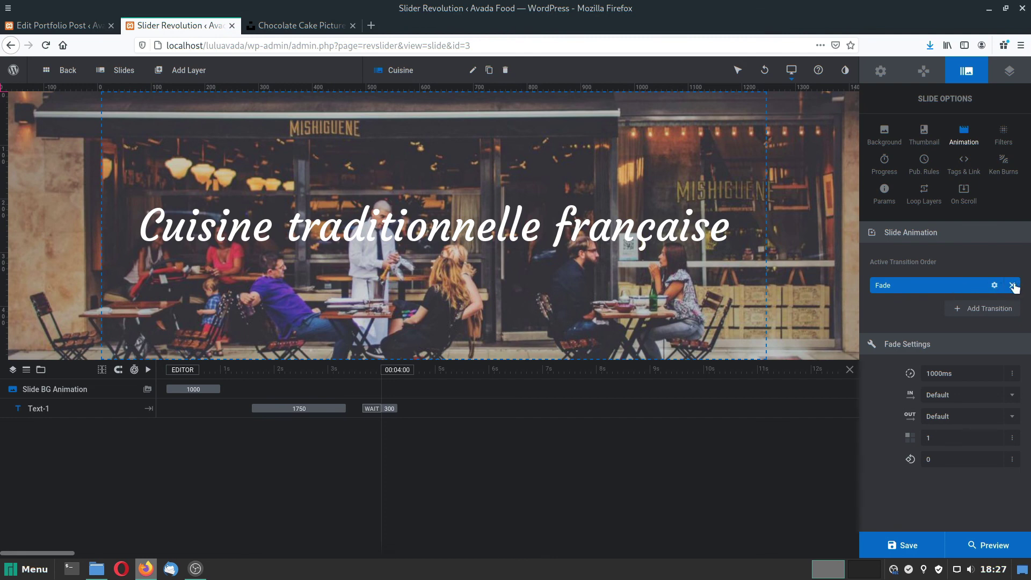
left_click(958, 310)
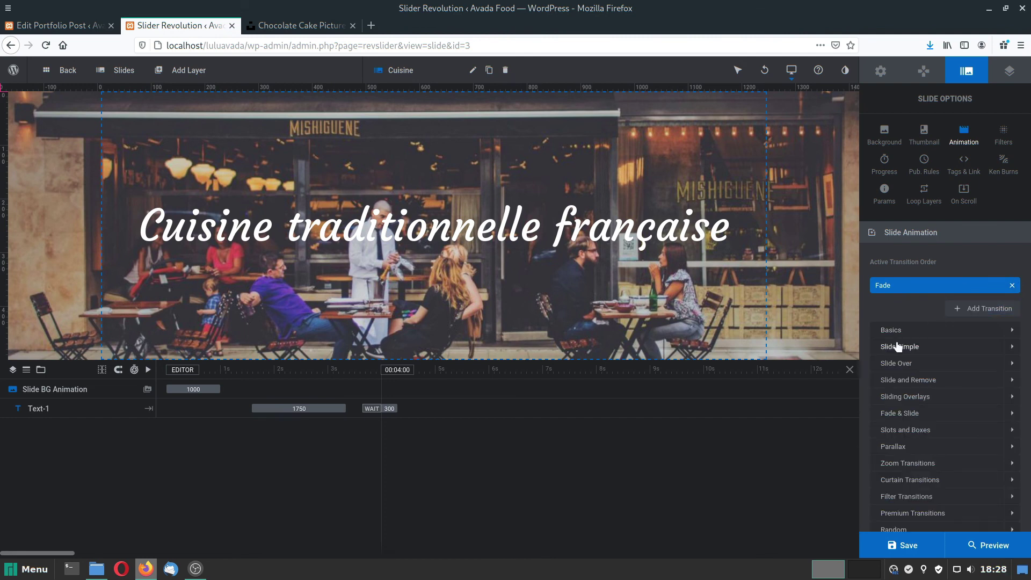
scroll(895, 350, "down", 1)
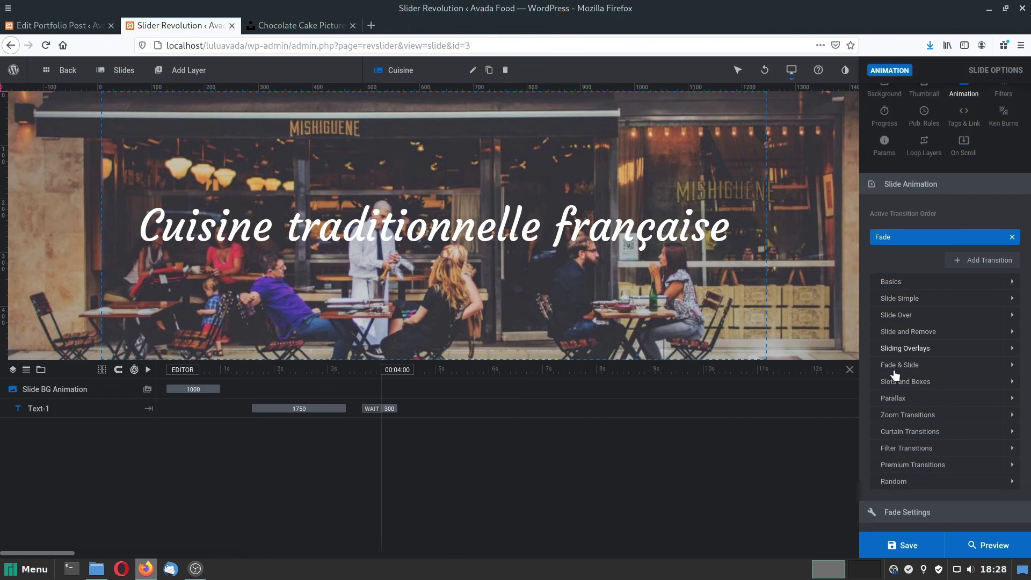
left_click(894, 400)
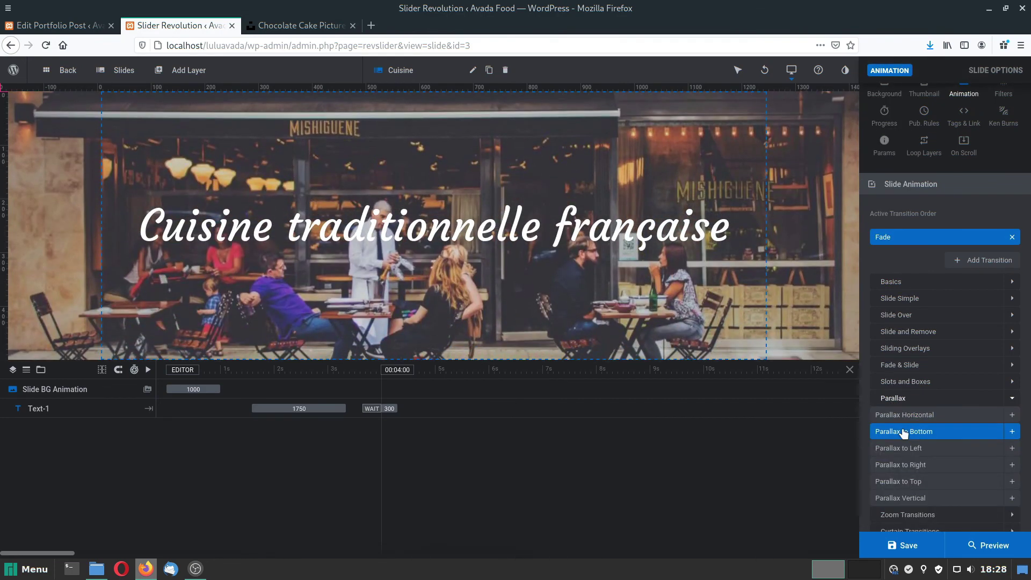
left_click(904, 433)
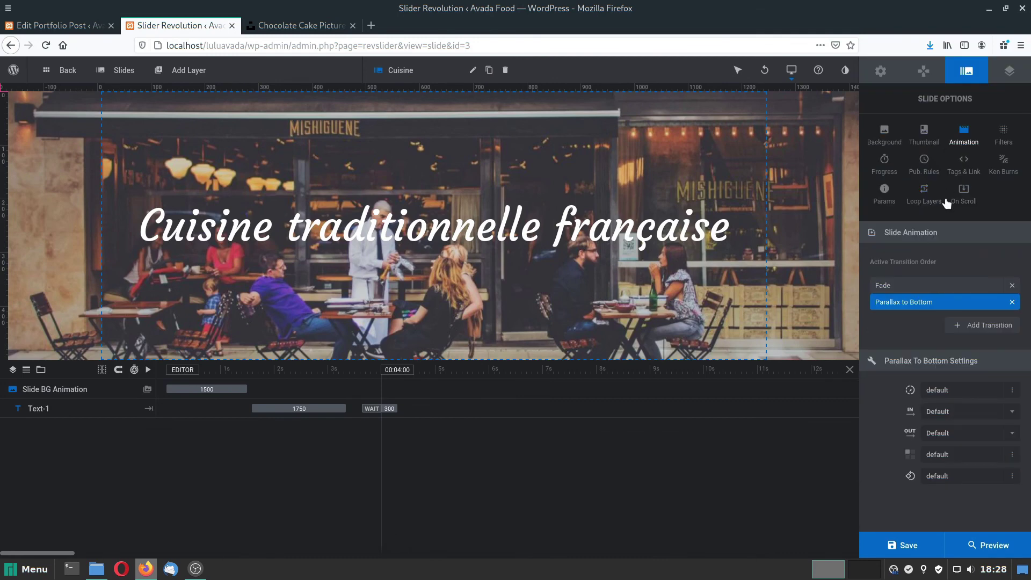
Add a Parallax to Left transition to the Restaurant slide, save, and return to the site.
mouse_move(120, 69)
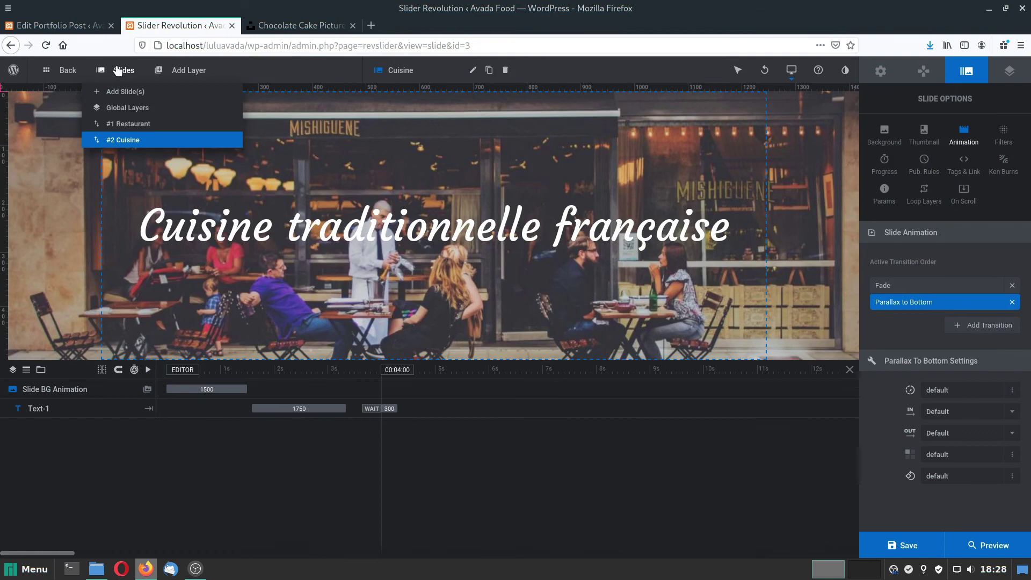
left_click(122, 125)
left_click(976, 308)
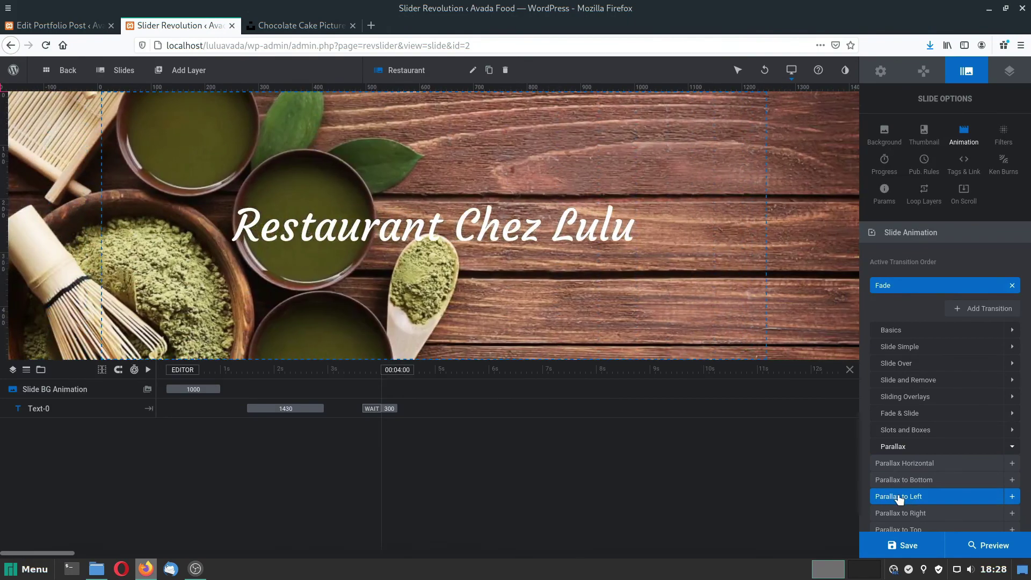
left_click(897, 494)
left_click(911, 546)
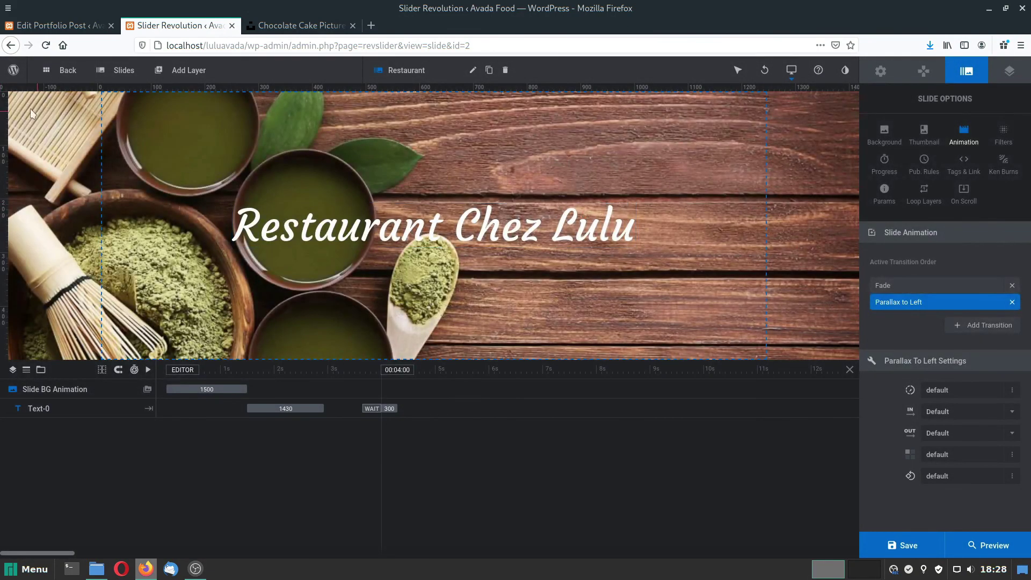
left_click(64, 66)
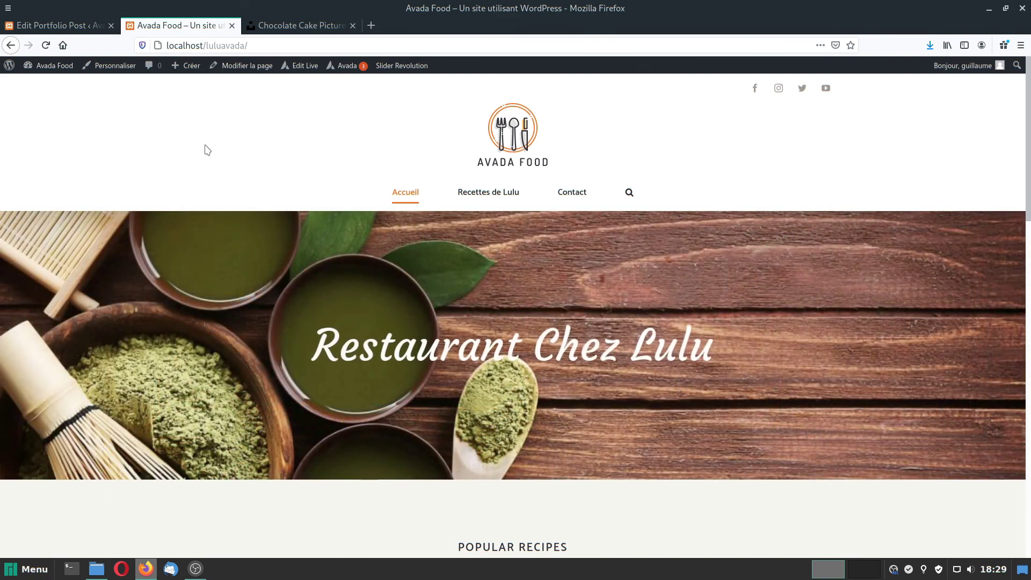
scroll(550, 301, "down", 3)
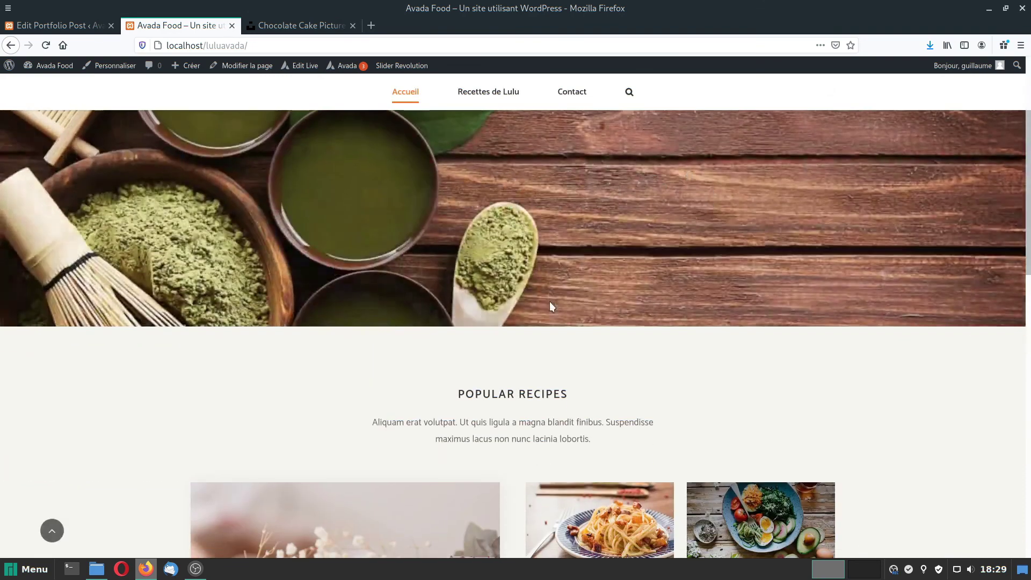
scroll(550, 308, "up", 3)
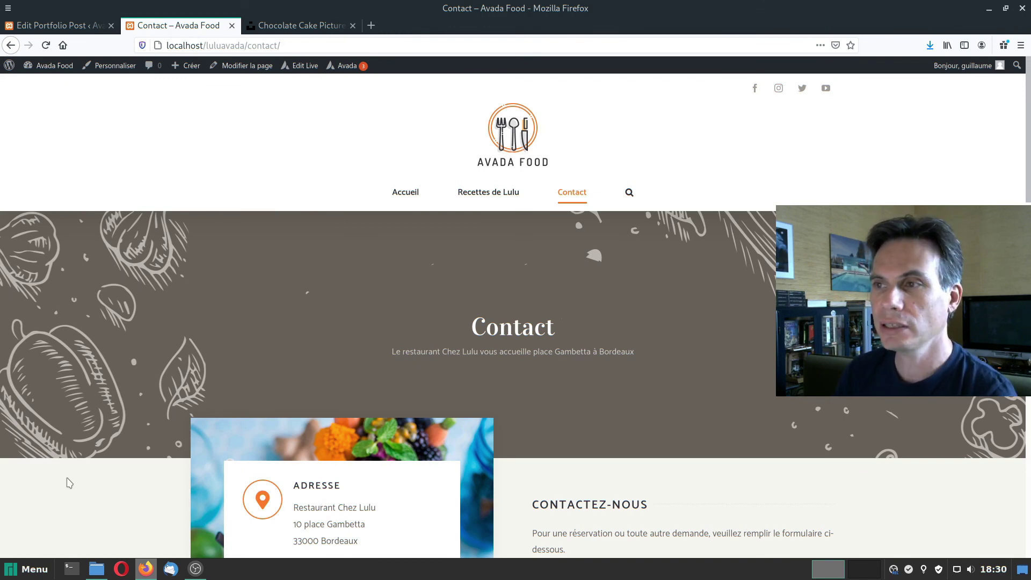
scroll(157, 311, "down", 10)
scroll(158, 313, "down", 8)
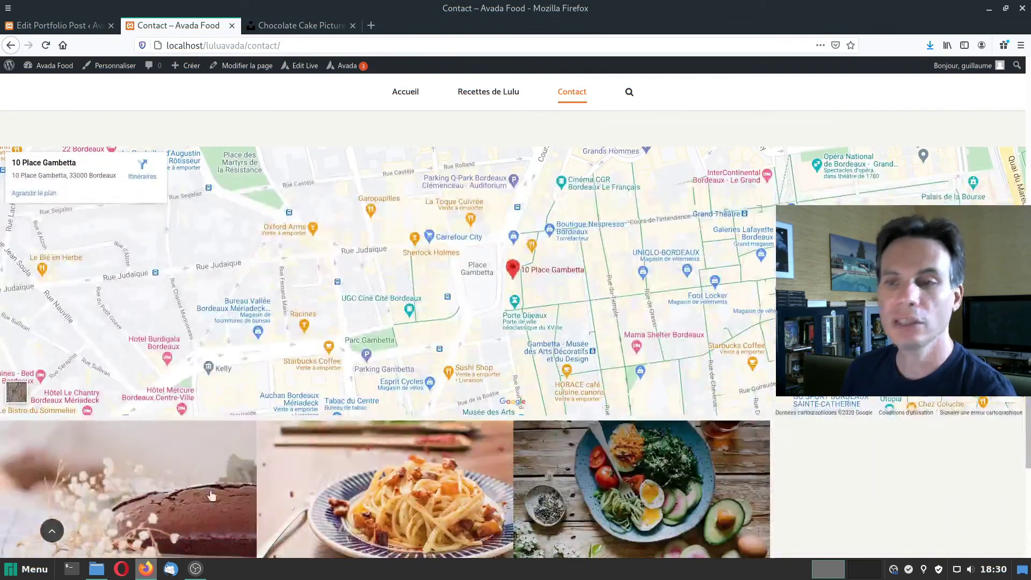